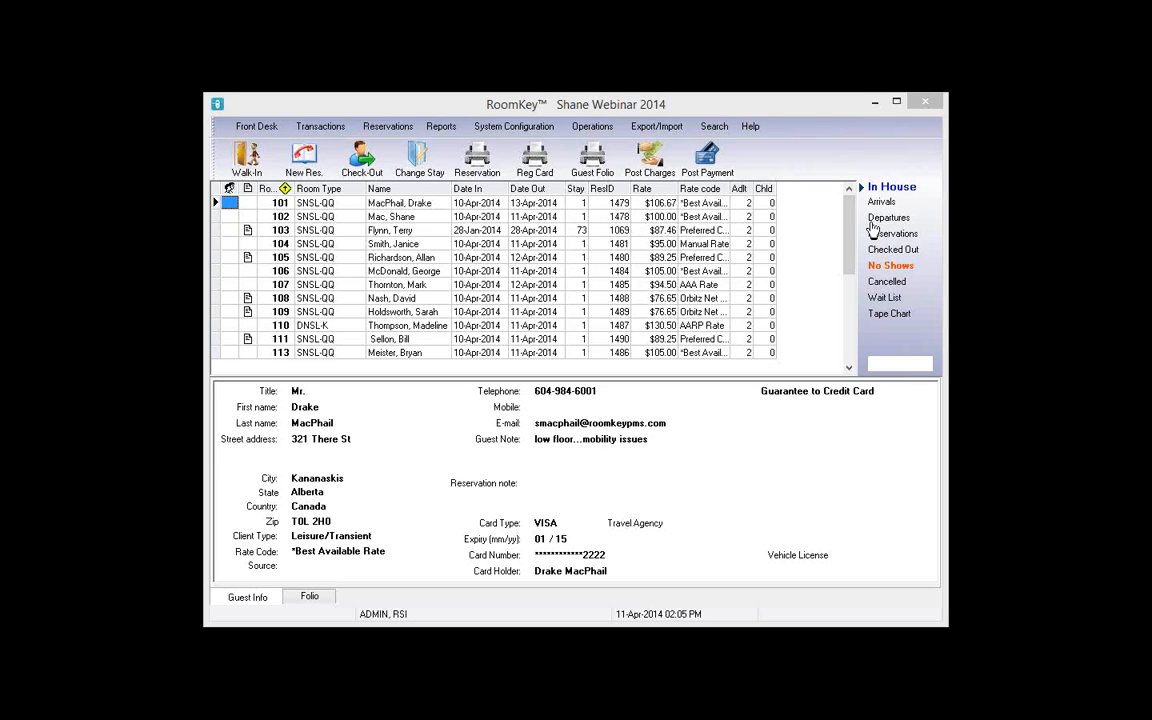
# Step: Request the Print Guest Notes report from the Reports menu for 11-Apr-2014 arrivals
pyautogui.click(443, 127)
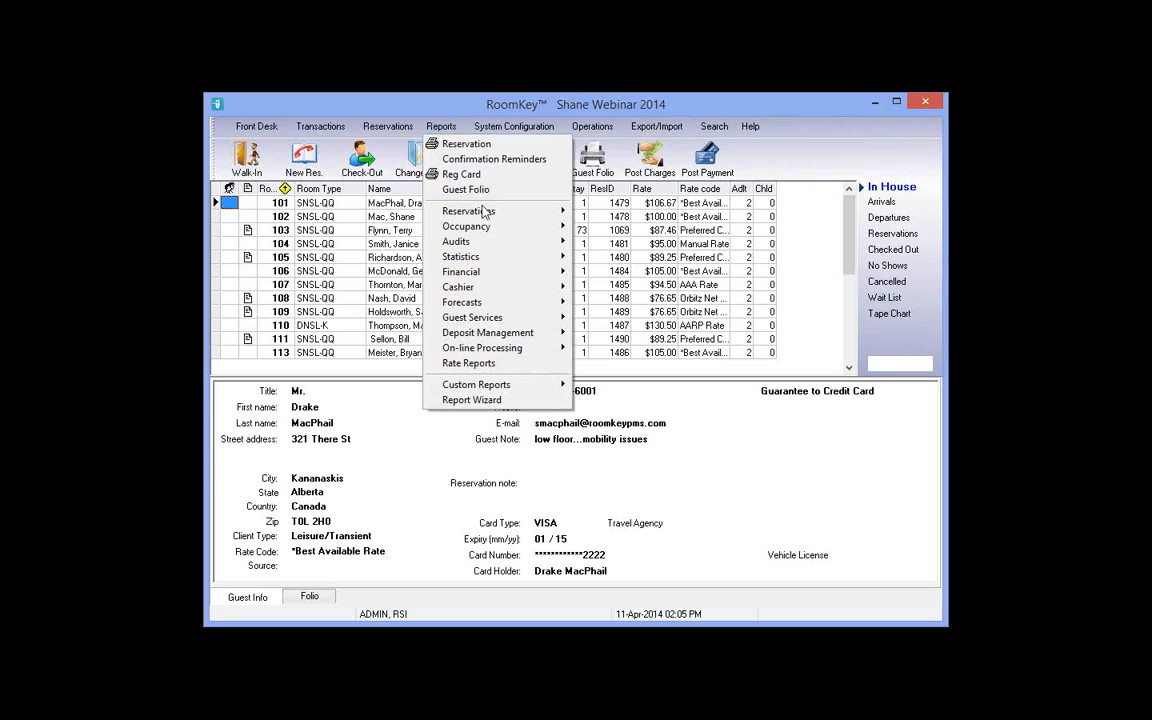
pyautogui.moveTo(485, 211)
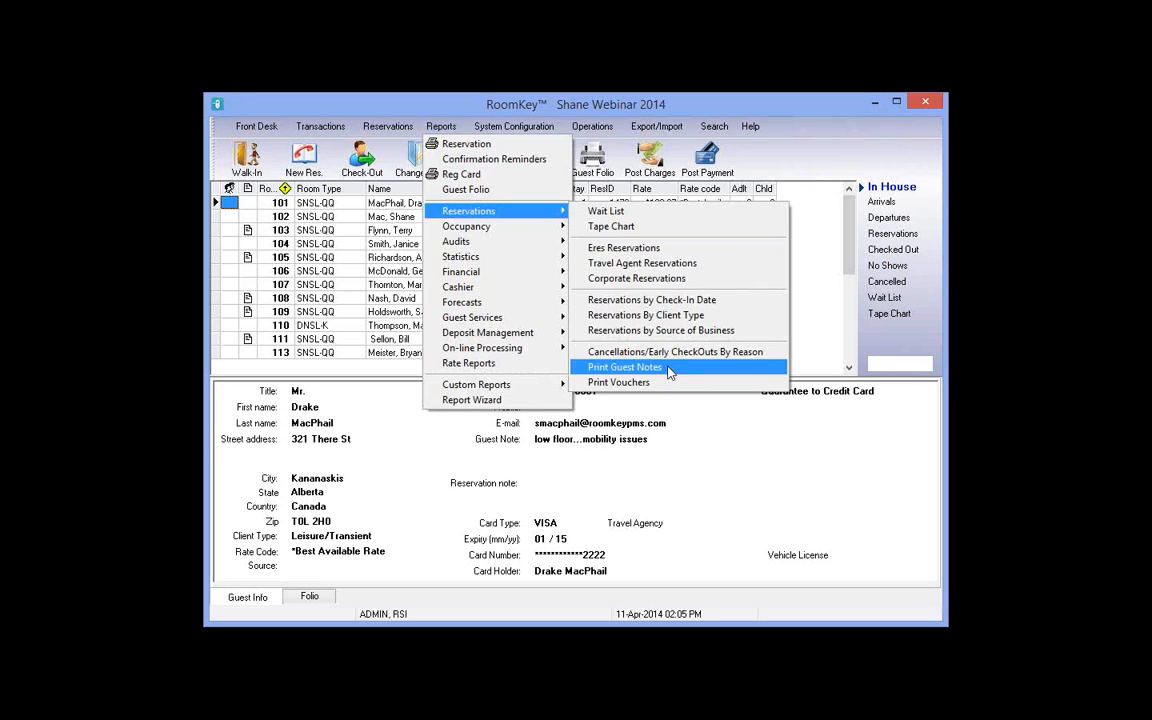
pyautogui.click(668, 368)
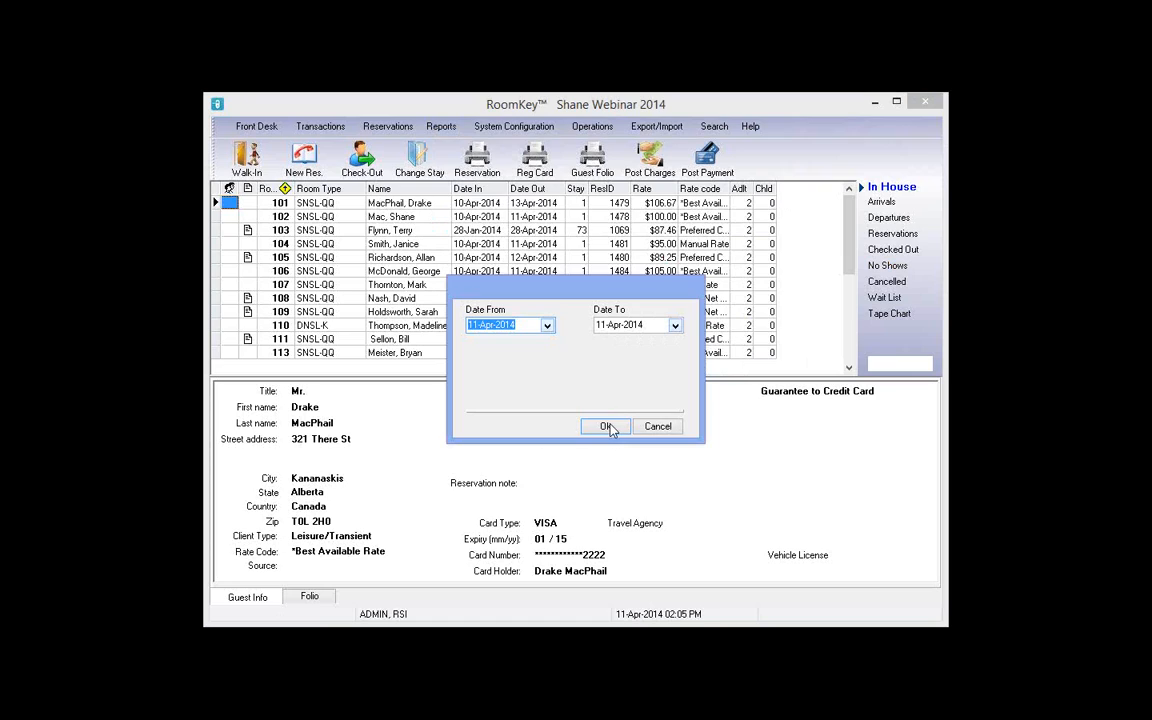
# Step: Accept the 11-Apr-2014 date range and read the report preview at 150% zoom
pyautogui.click(606, 427)
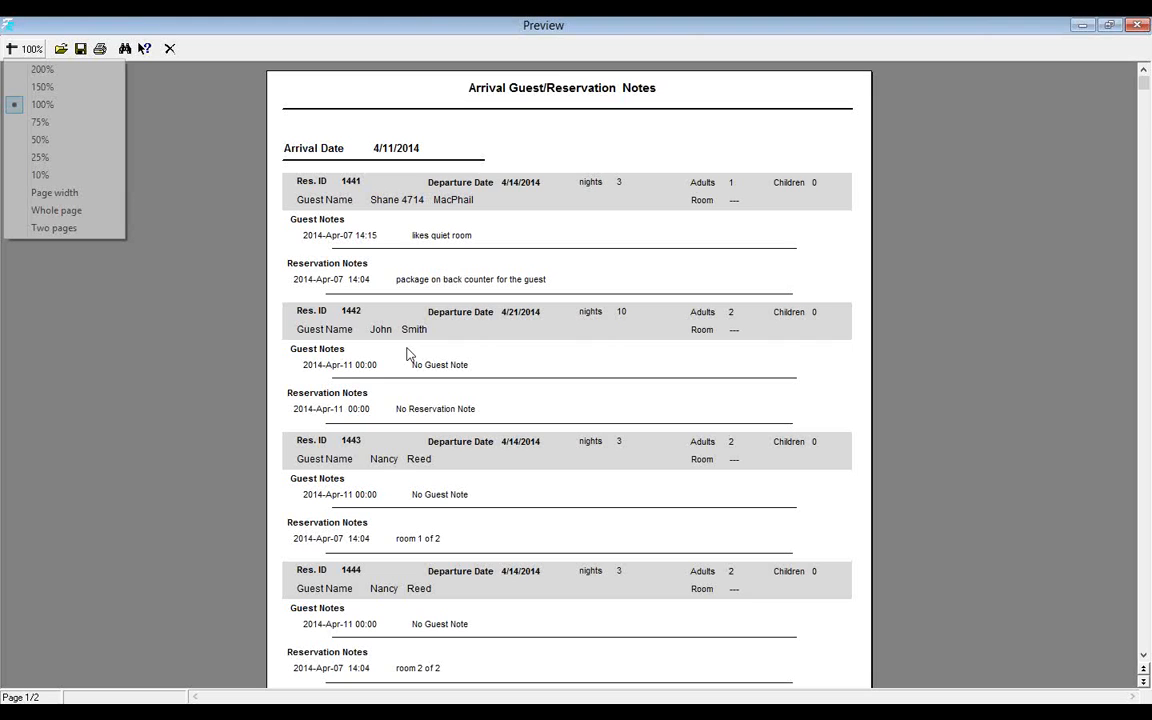
pyautogui.click(43, 87)
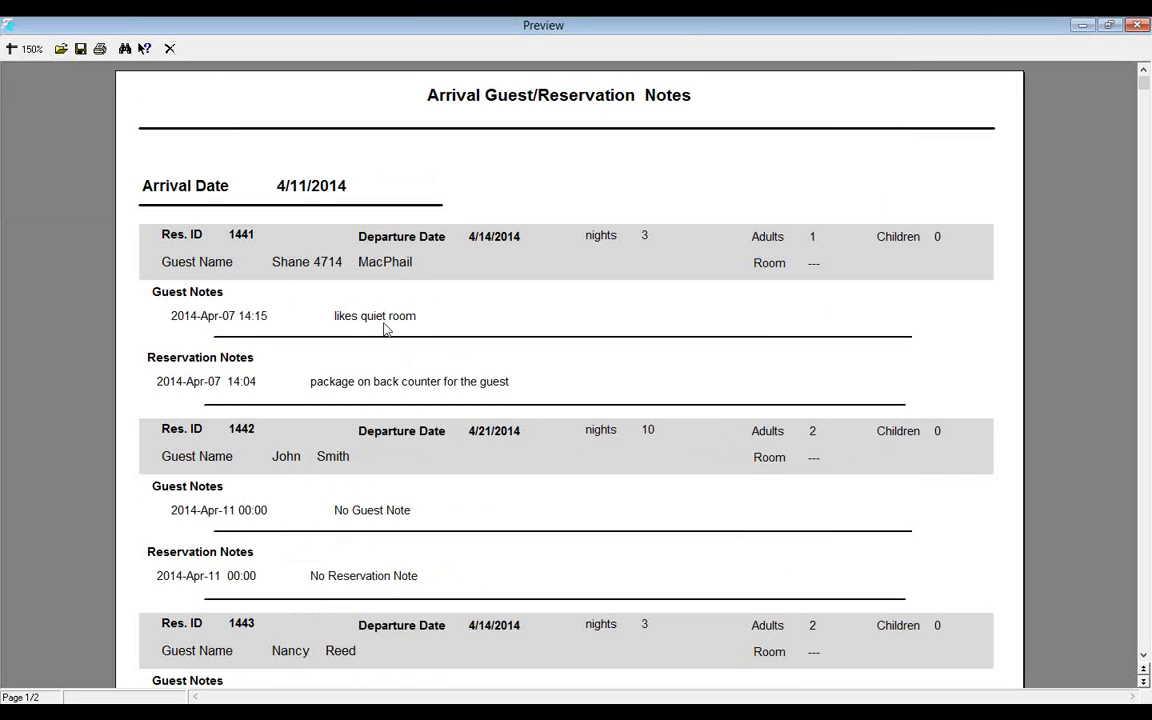
pyautogui.scroll(-1, 410, 350)
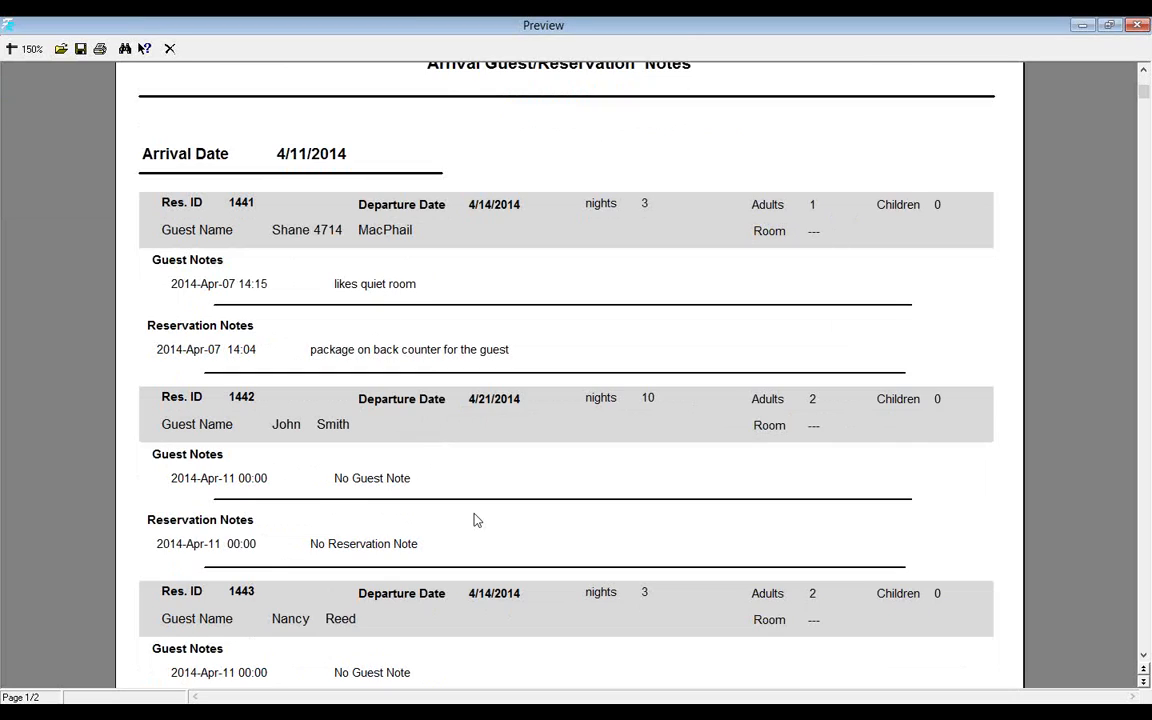
pyautogui.scroll(-3, 477, 520)
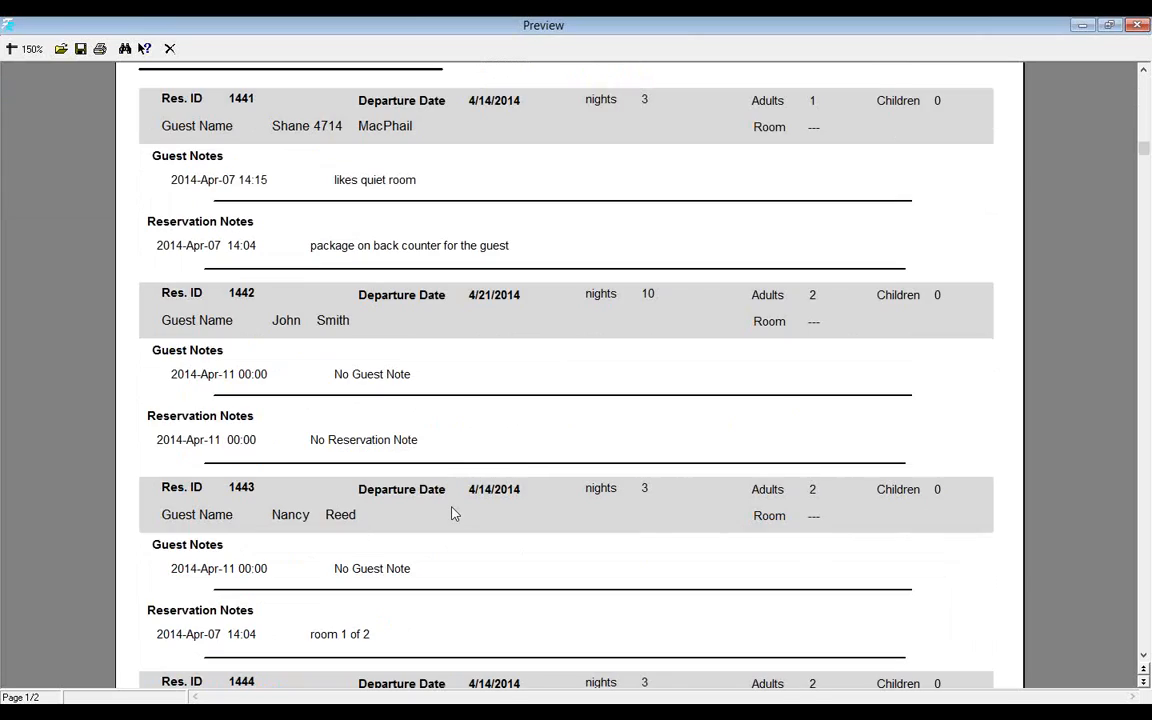
pyautogui.scroll(-3, 451, 513)
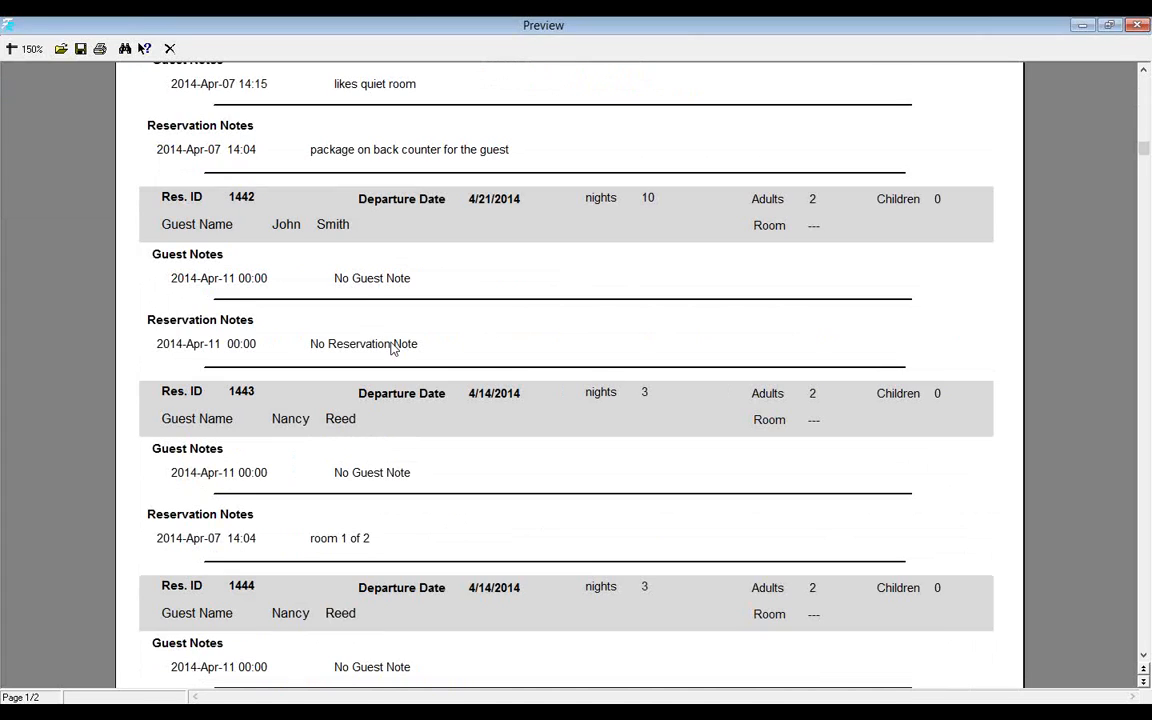
pyautogui.scroll(-3, 378, 516)
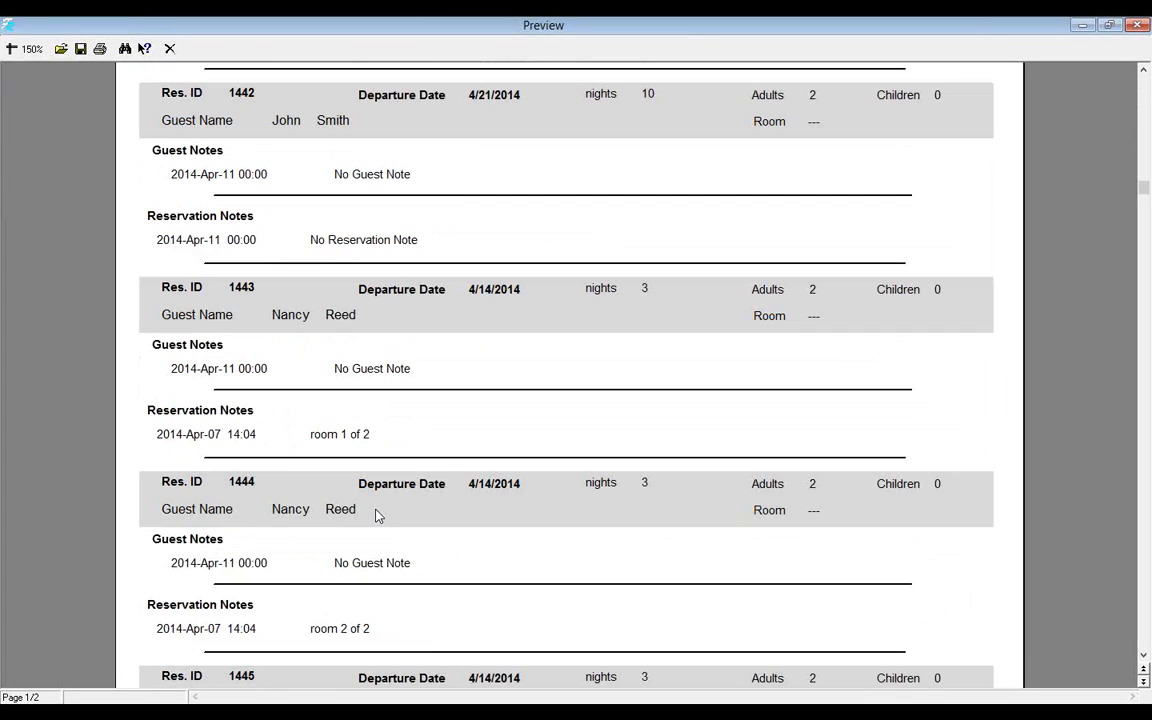
pyautogui.scroll(-2, 378, 516)
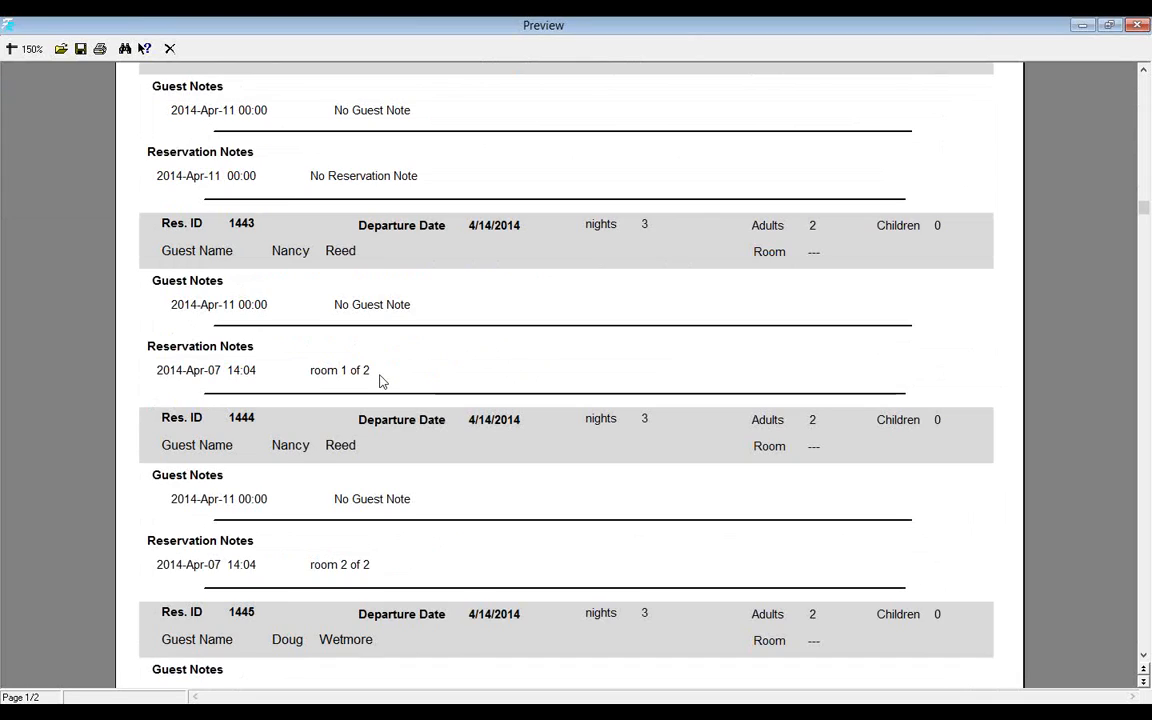
pyautogui.scroll(-1, 380, 380)
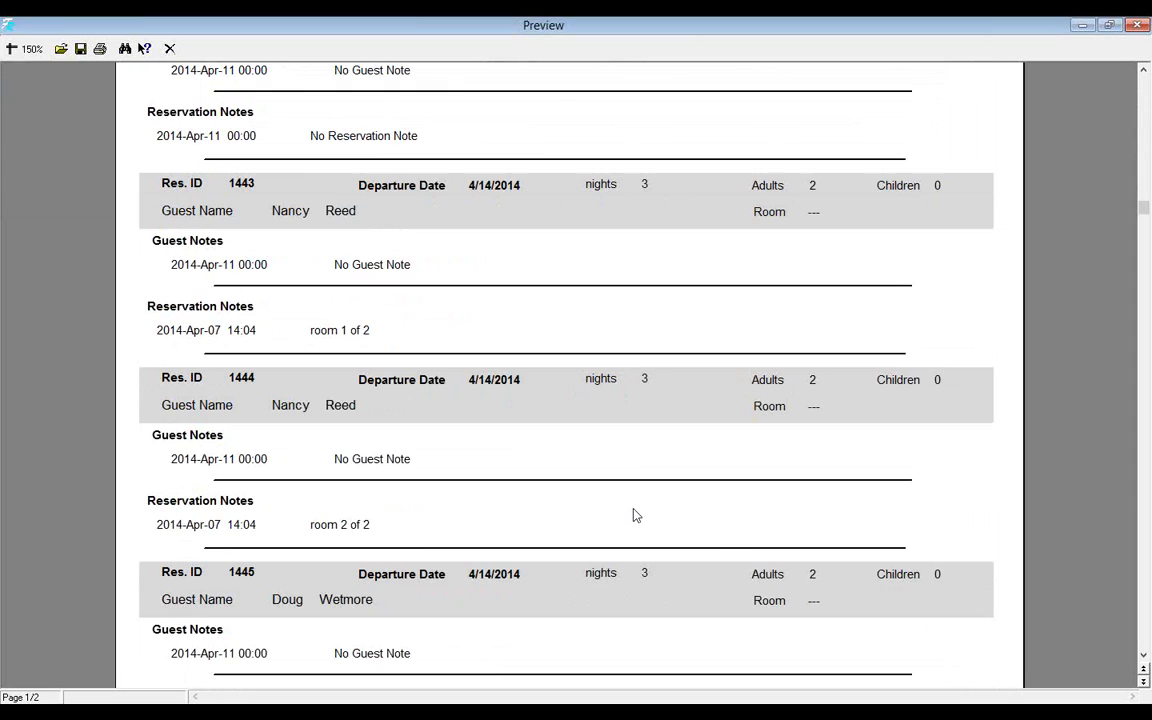
# Step: Read the rest of the two-page guest and reservation notes, then close the preview
pyautogui.scroll(-1, 633, 510)
pyautogui.scroll(-2, 634, 511)
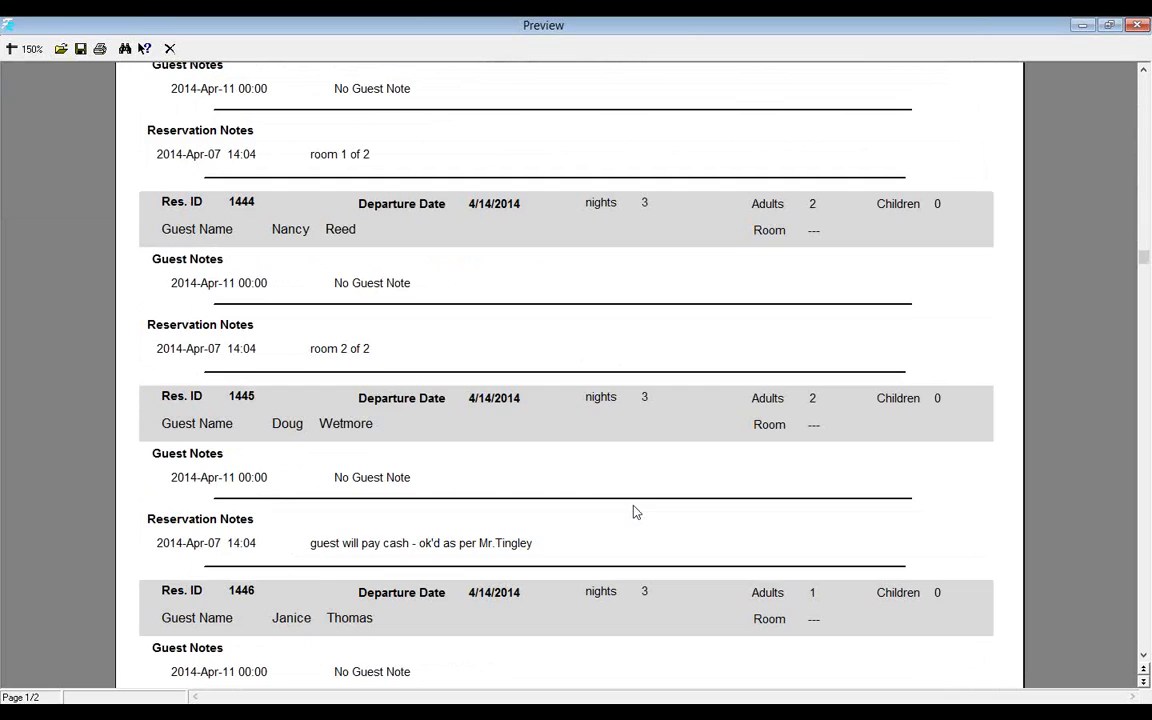
pyautogui.scroll(-2, 633, 511)
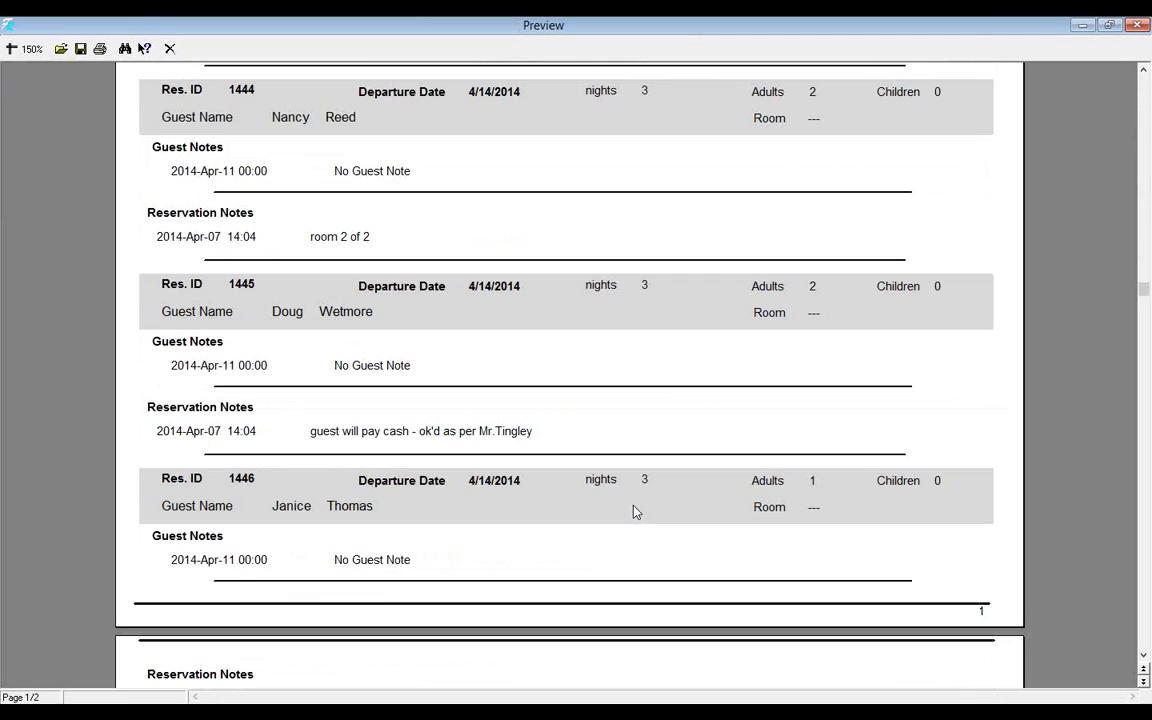
pyautogui.scroll(-6, 633, 511)
pyautogui.scroll(-5, 633, 512)
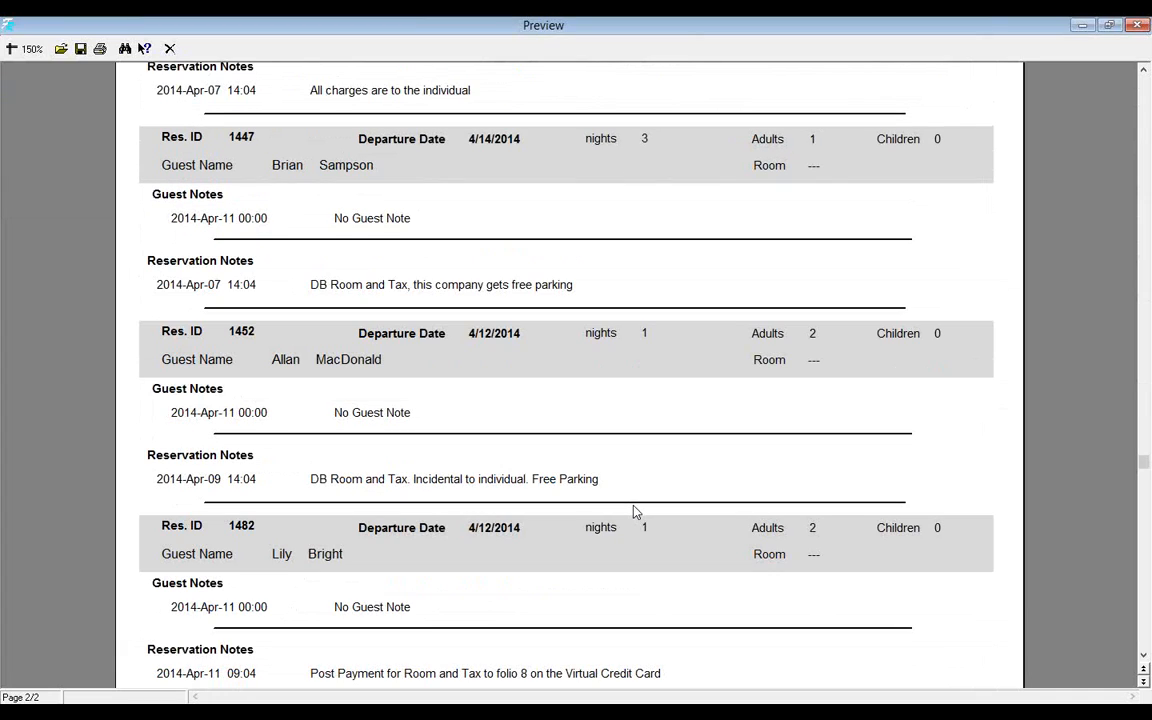
pyautogui.scroll(-2, 633, 511)
pyautogui.scroll(-1, 633, 511)
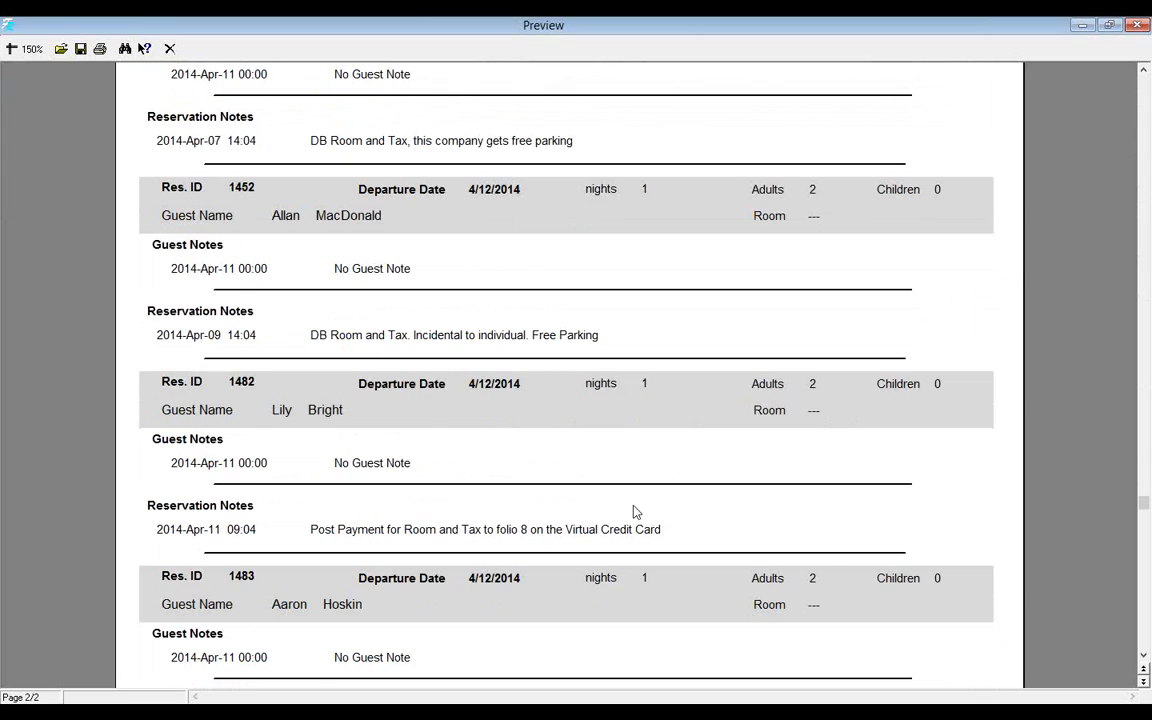
pyautogui.scroll(-1, 465, 519)
pyautogui.scroll(-2, 465, 519)
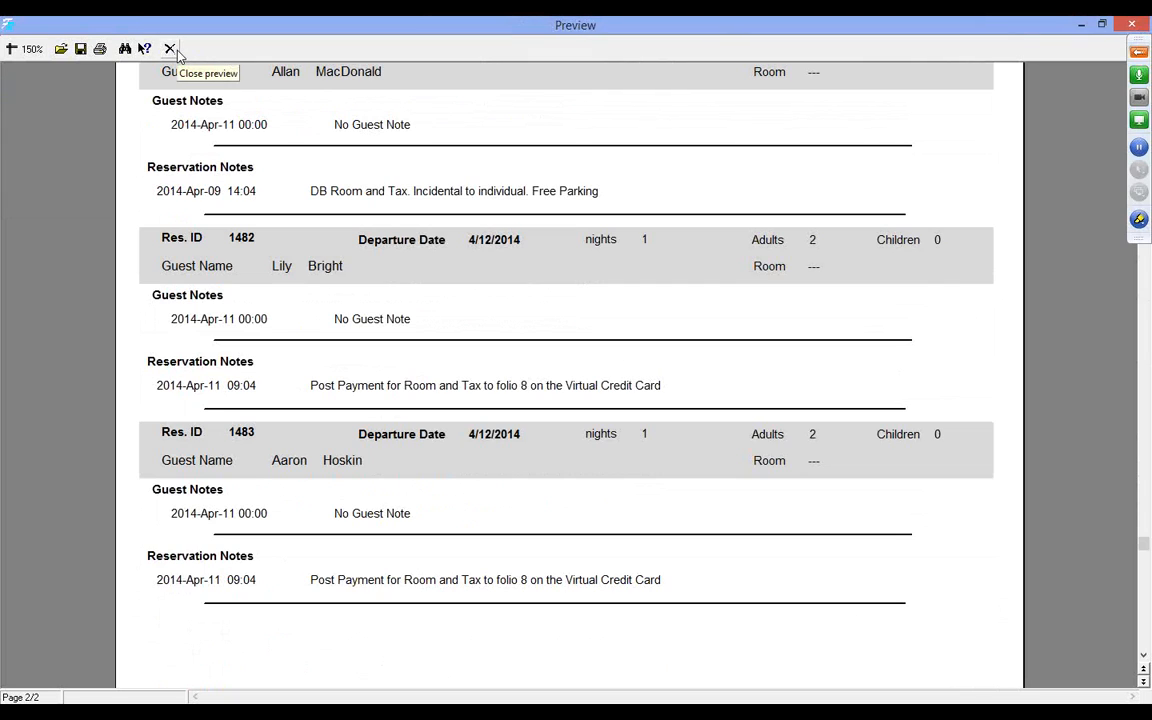
pyautogui.click(170, 49)
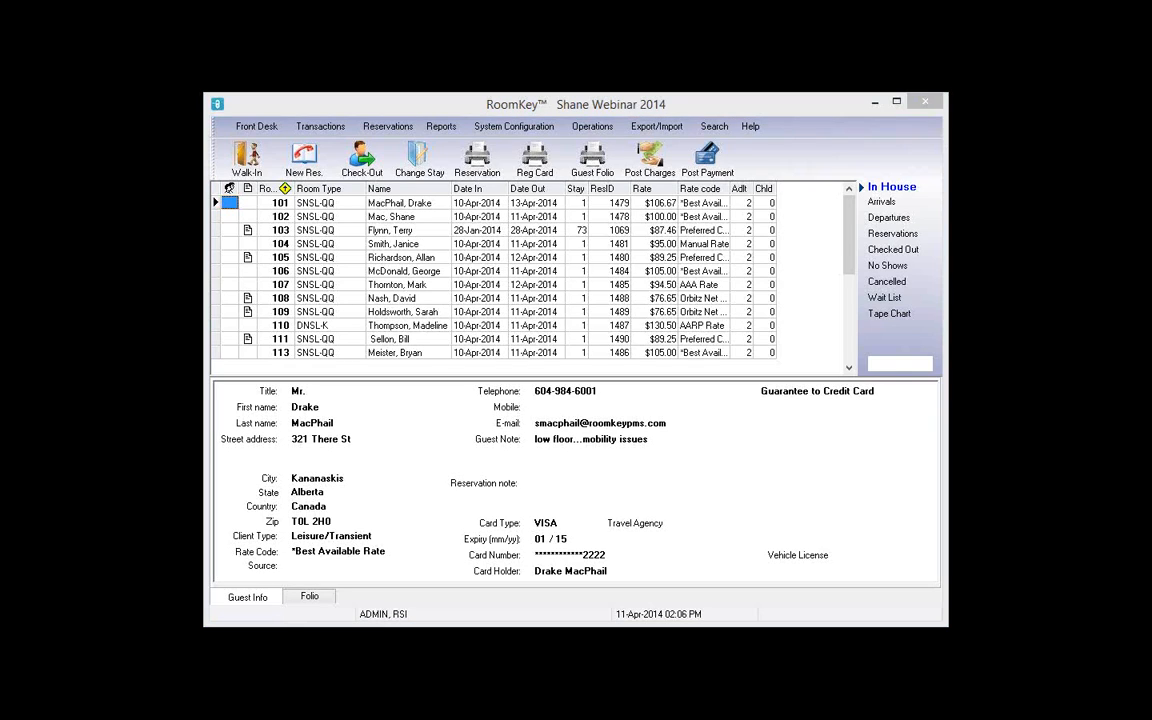
# Step: List today's arrivals and open the 10-night AAA Rate reservation departing 21-Apr-2014 for changes
pyautogui.click(884, 202)
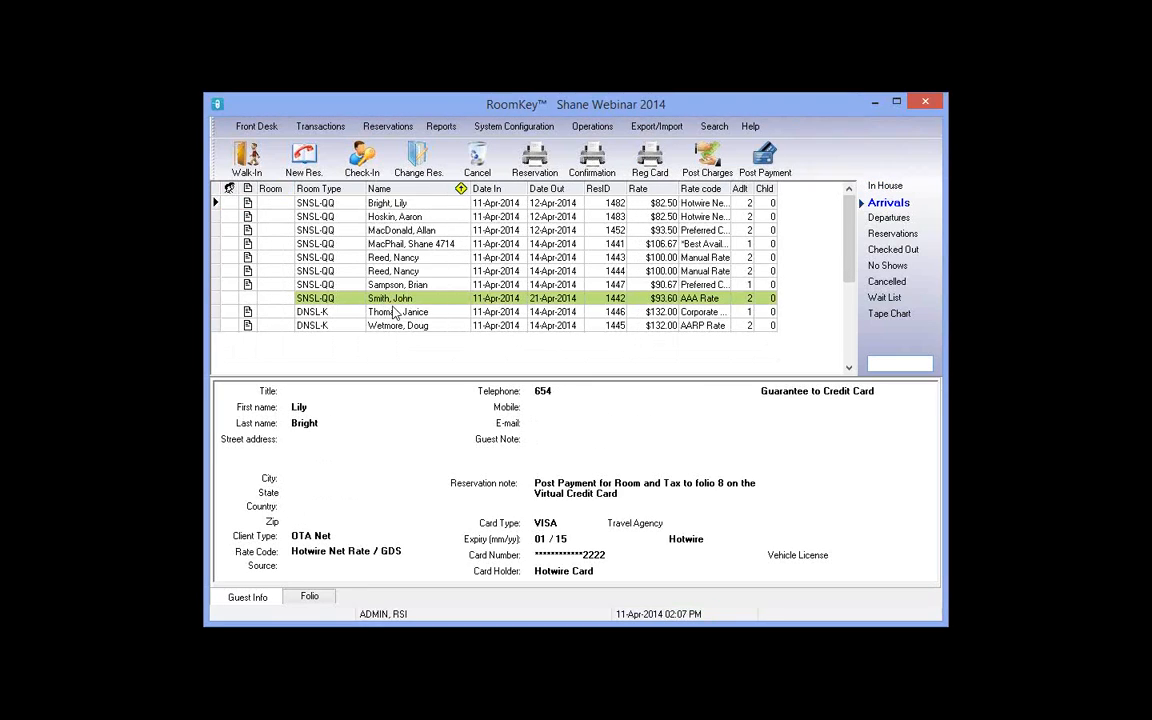
pyautogui.click(340, 299)
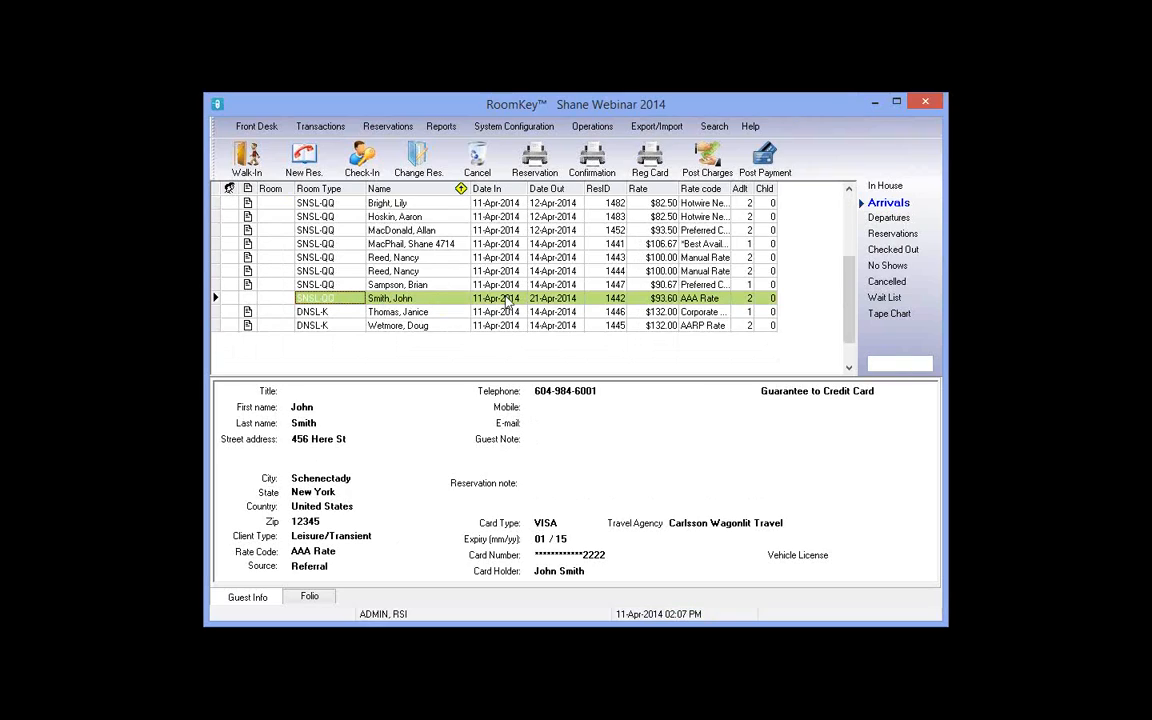
pyautogui.click(606, 299)
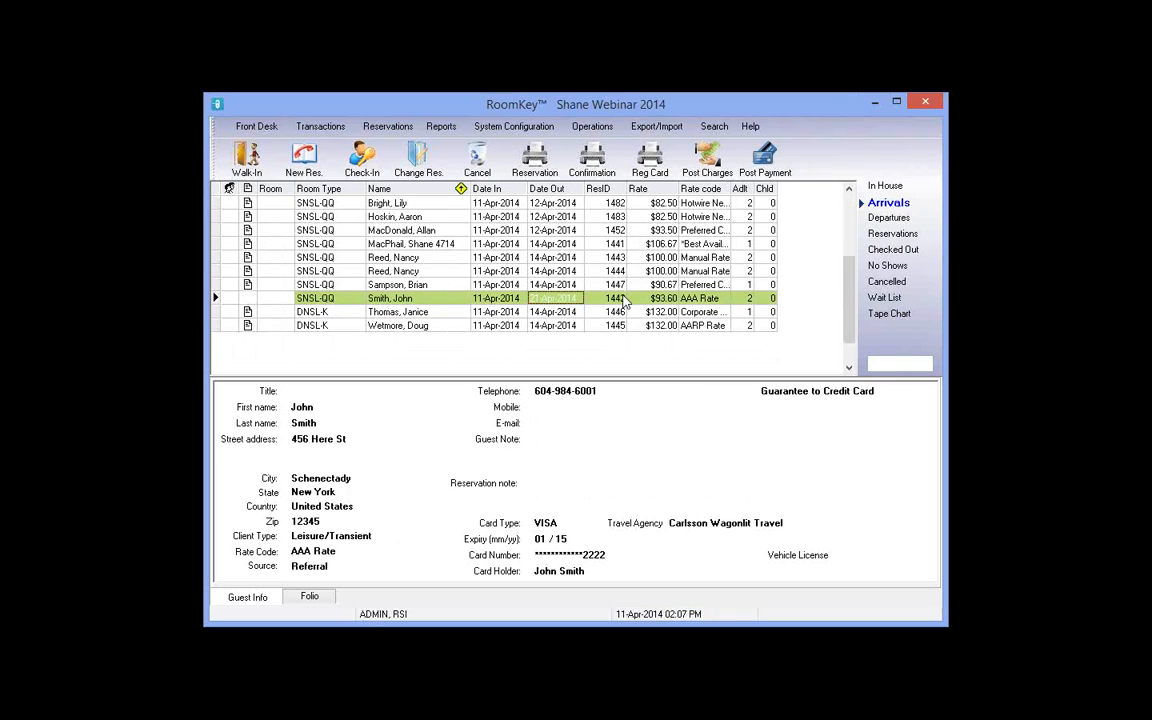
pyautogui.click(724, 302)
pyautogui.click(739, 303)
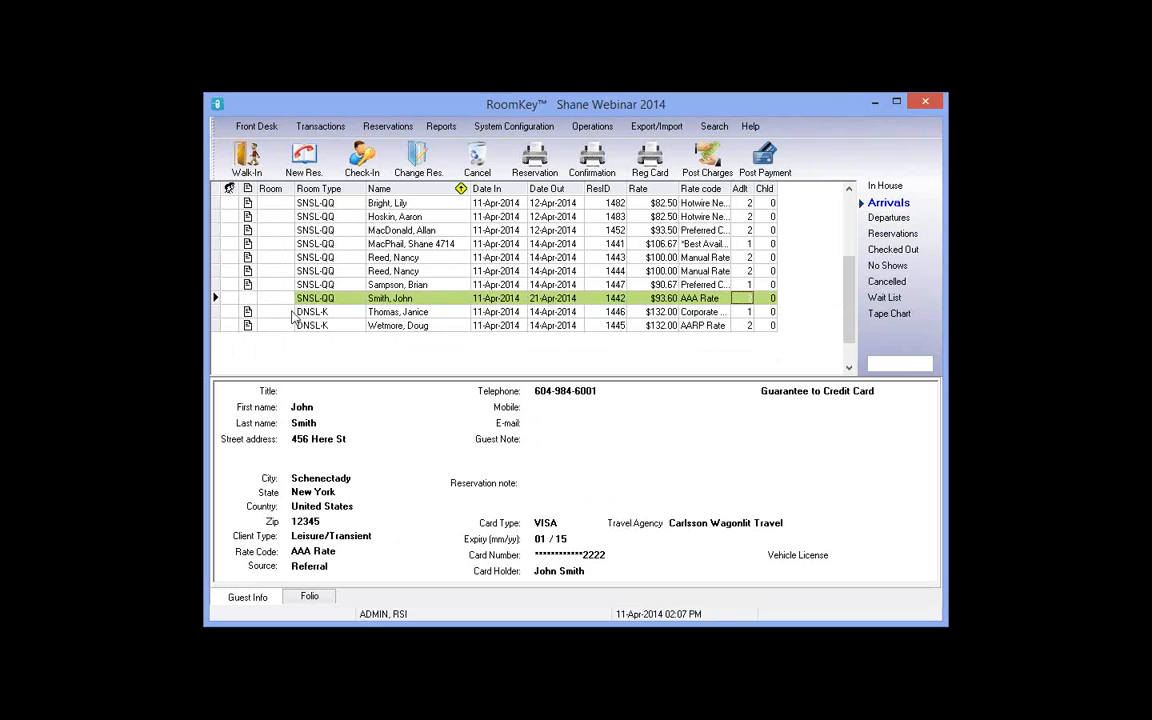
pyautogui.click(320, 300)
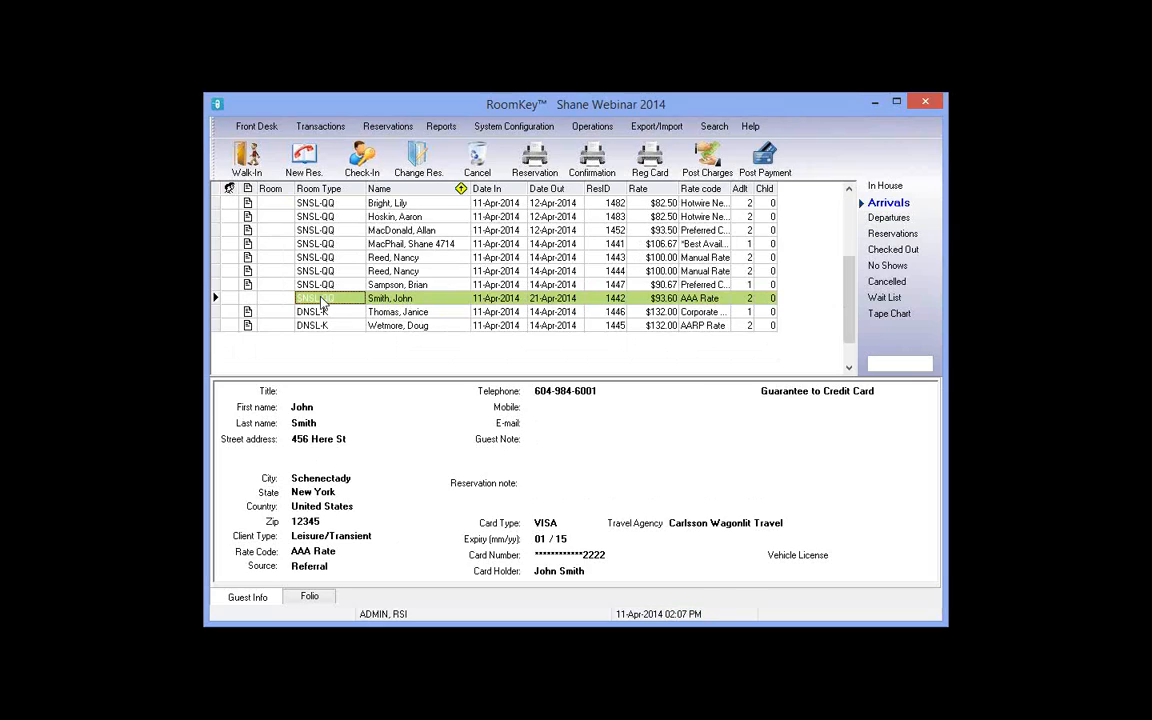
pyautogui.click(395, 303)
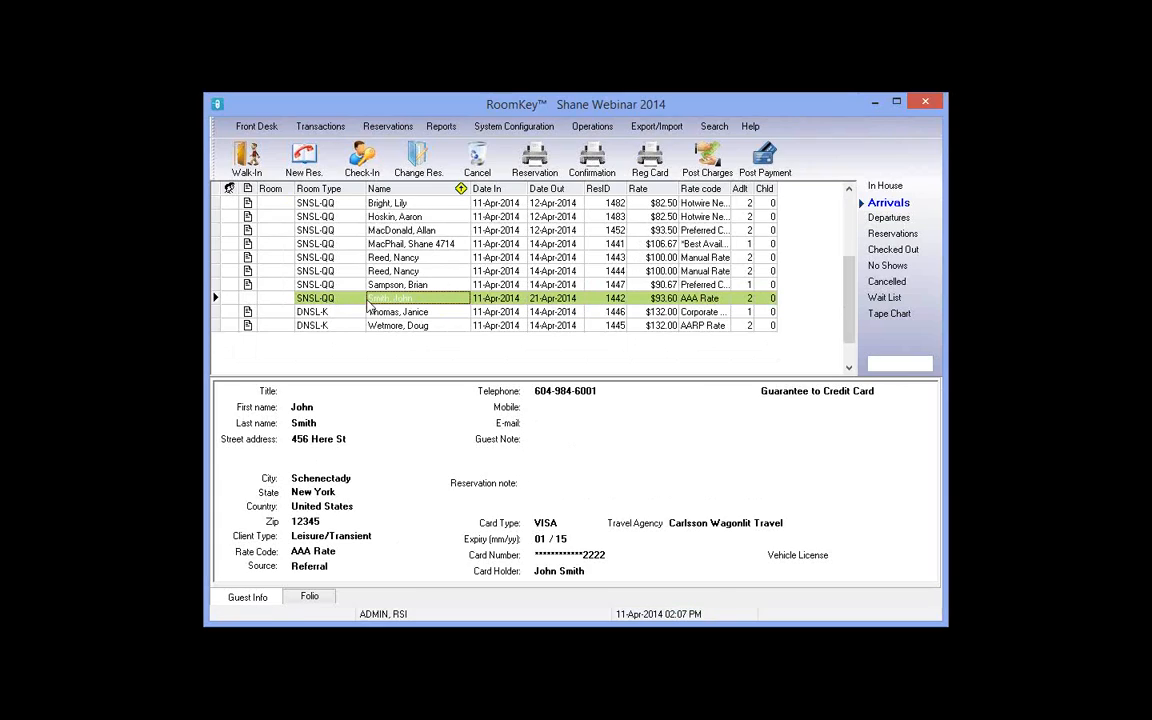
pyautogui.click(424, 151)
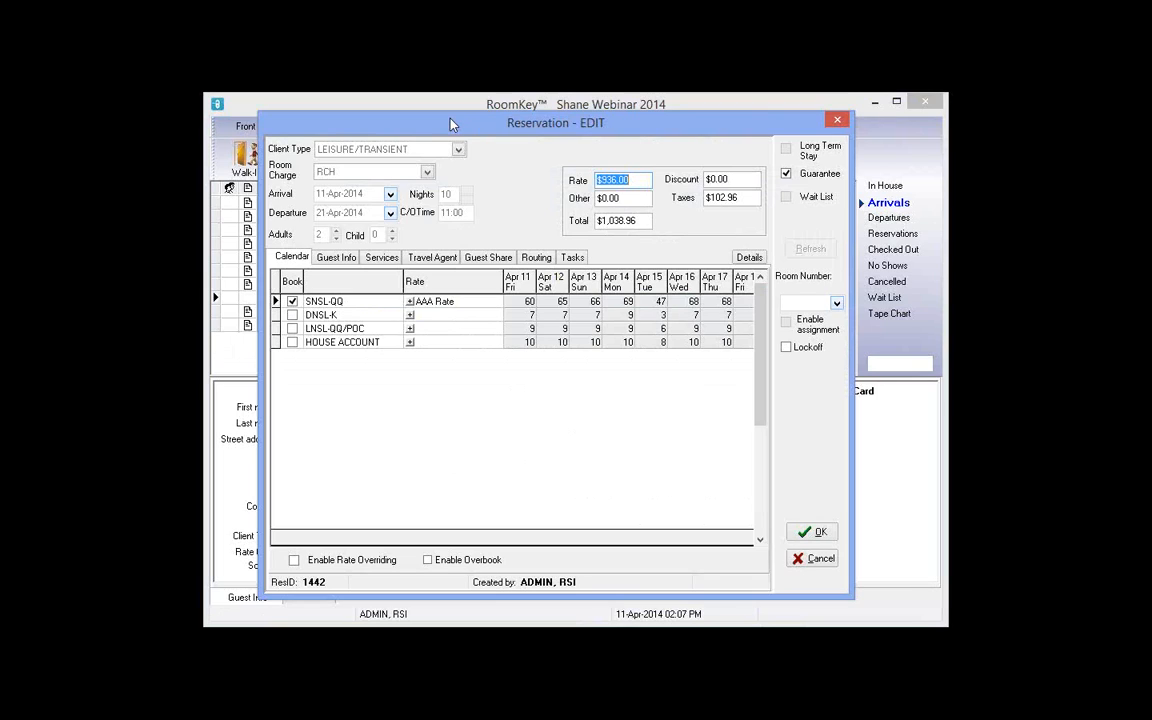
# Step: Uncheck Book for the SNSL-QQ room type on the reservation's Calendar tab
pyautogui.moveTo(449, 124); pyautogui.dragTo(443, 121)
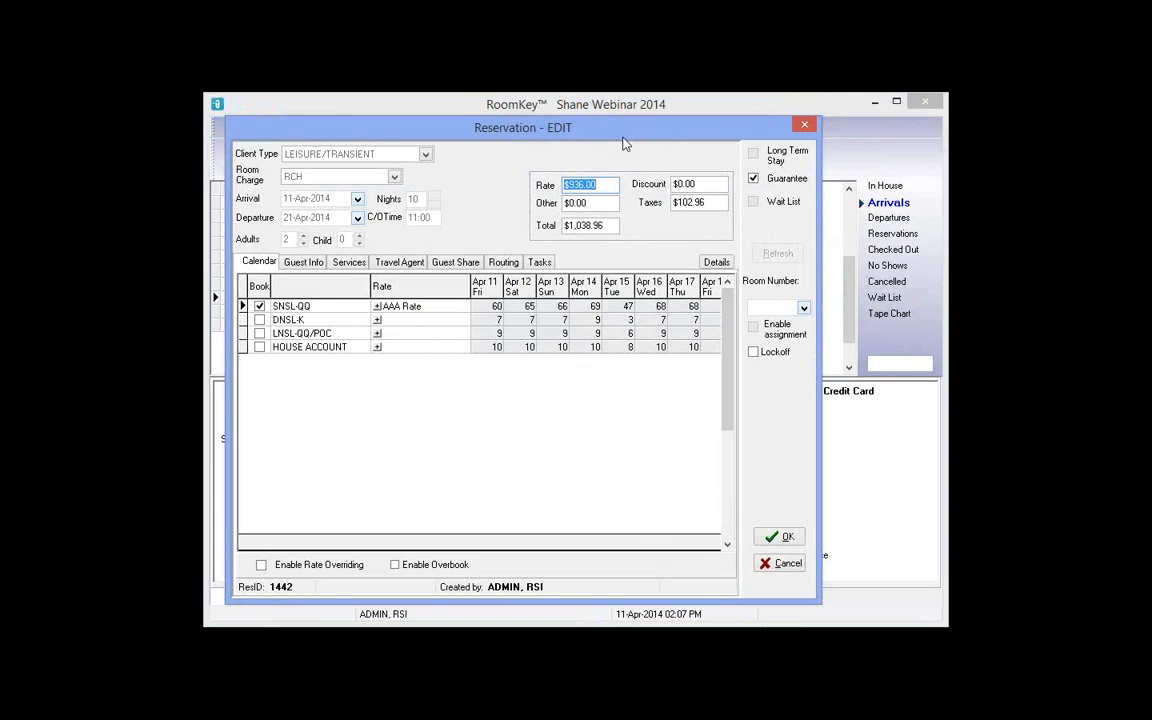
pyautogui.click(259, 307)
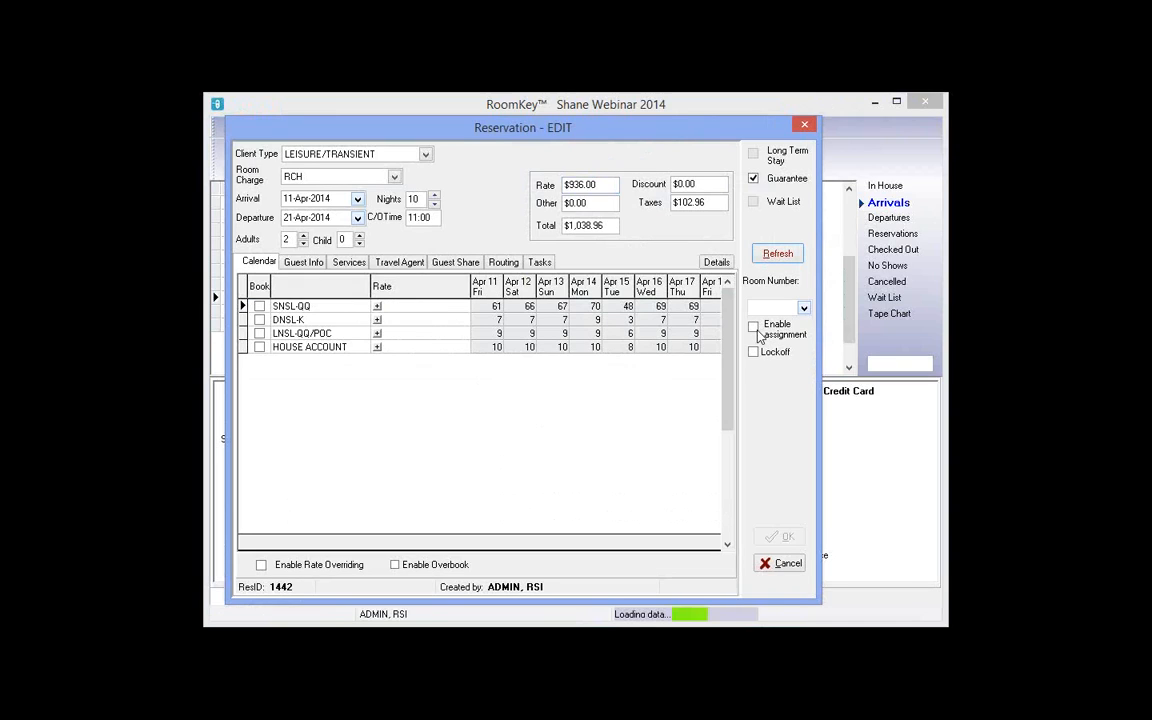
# Step: Pick room 223 from the assignable rooms list for reservation 1442, staying 11–21 Apr 2014
pyautogui.click(803, 310)
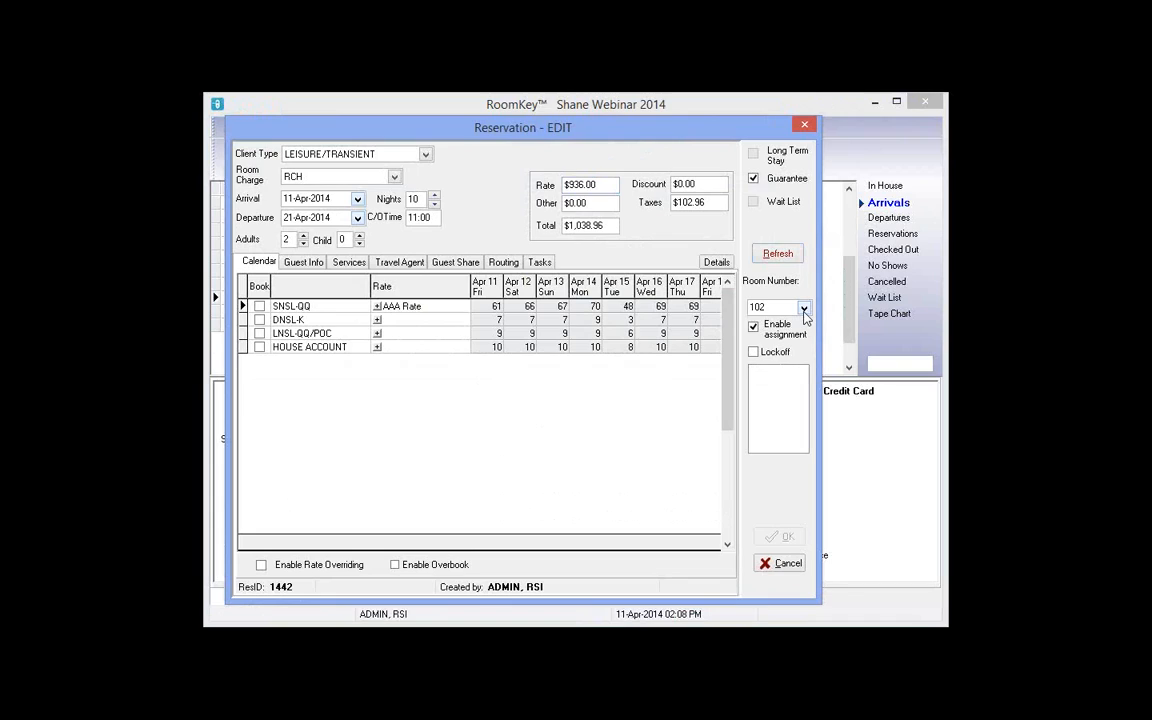
pyautogui.click(804, 310)
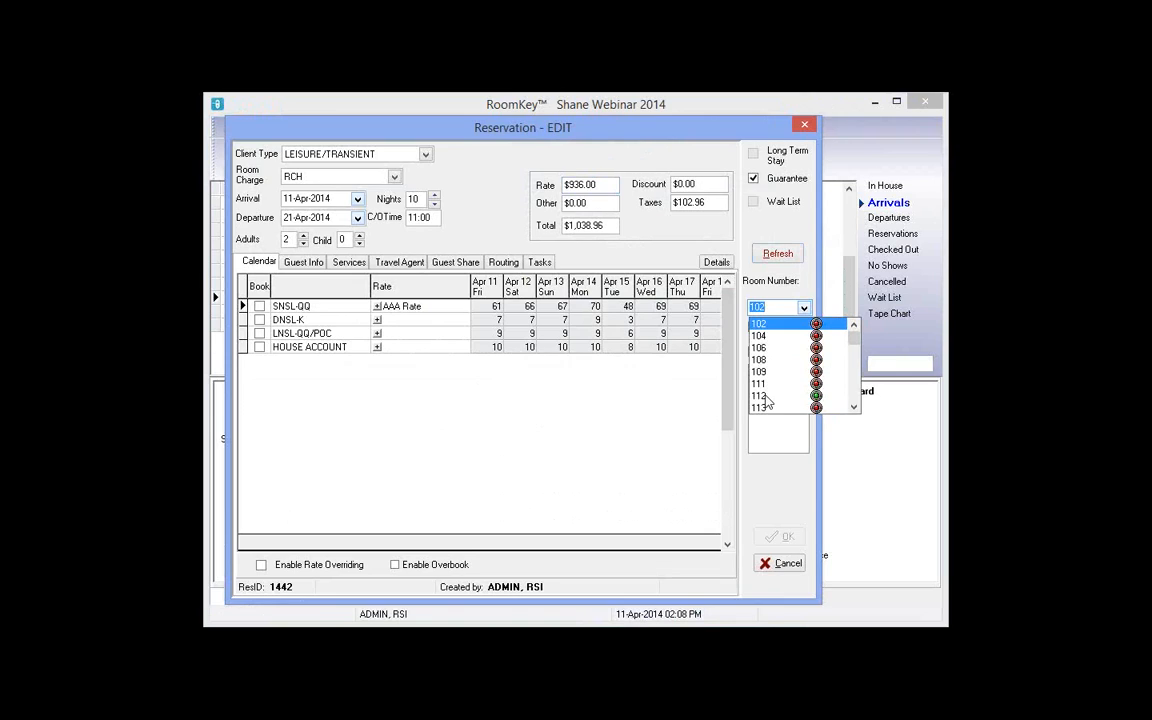
pyautogui.click(855, 409)
pyautogui.click(855, 409)
pyautogui.click(855, 409)
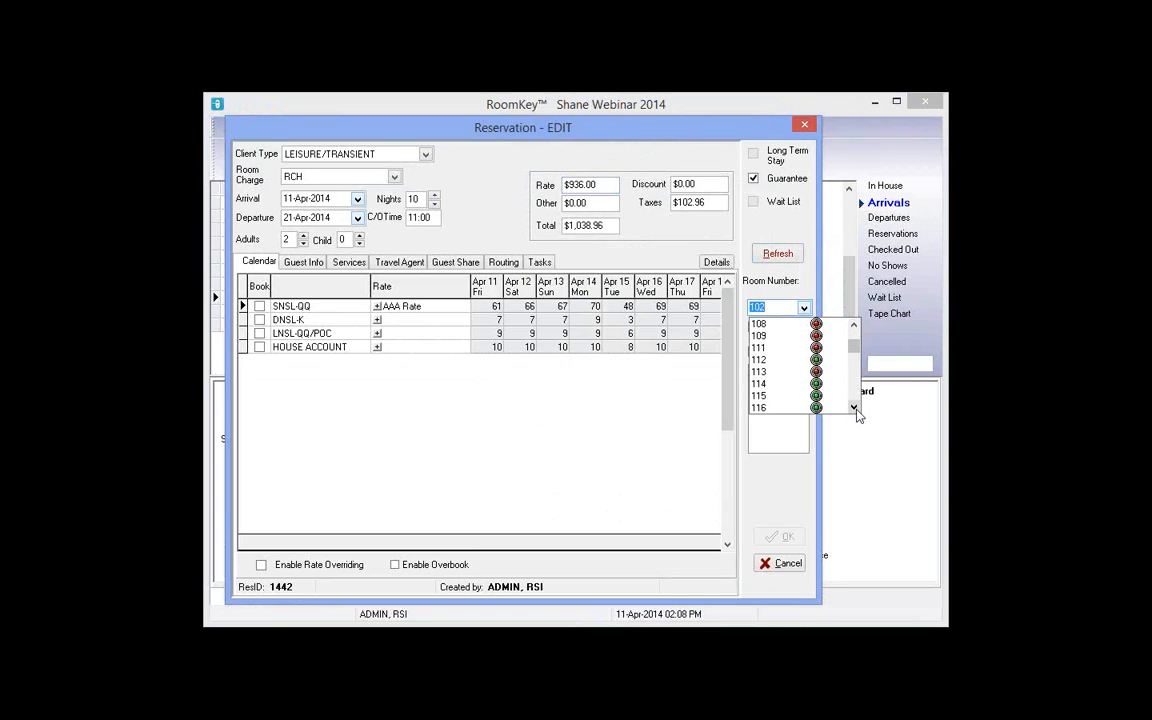
pyautogui.click(854, 409)
pyautogui.click(854, 409)
pyautogui.click(854, 409)
pyautogui.click(854, 409)
pyautogui.click(854, 409)
pyautogui.click(854, 409)
pyautogui.click(854, 409)
pyautogui.click(854, 409)
pyautogui.click(854, 409)
pyautogui.click(854, 409)
pyautogui.click(854, 409)
pyautogui.click(854, 409)
pyautogui.click(856, 410)
pyautogui.click(856, 410)
pyautogui.click(856, 410)
pyautogui.click(856, 410)
pyautogui.click(856, 410)
pyautogui.click(856, 410)
pyautogui.click(856, 410)
pyautogui.click(856, 410)
pyautogui.click(854, 408)
pyautogui.click(854, 408)
pyautogui.click(854, 408)
pyautogui.click(854, 408)
pyautogui.click(854, 408)
pyautogui.click(854, 408)
pyautogui.click(854, 409)
pyautogui.click(854, 409)
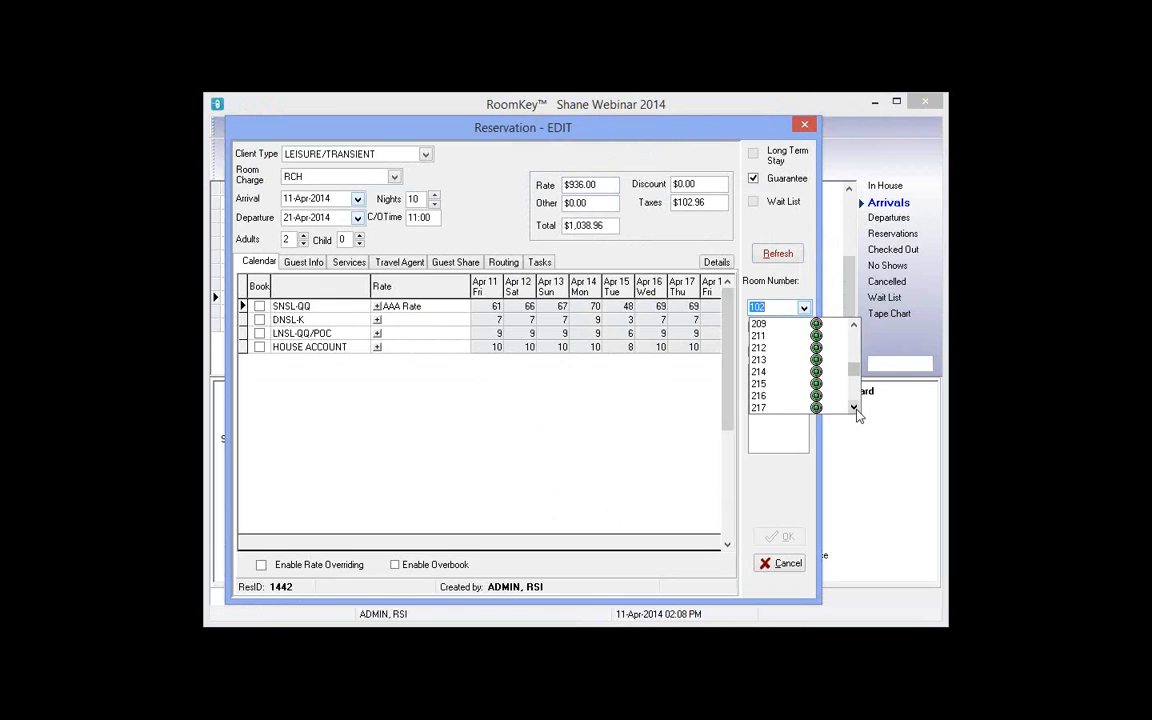
pyautogui.click(854, 409)
pyautogui.click(854, 408)
pyautogui.click(854, 408)
pyautogui.click(855, 409)
pyautogui.click(855, 409)
pyautogui.click(855, 409)
pyautogui.click(769, 396)
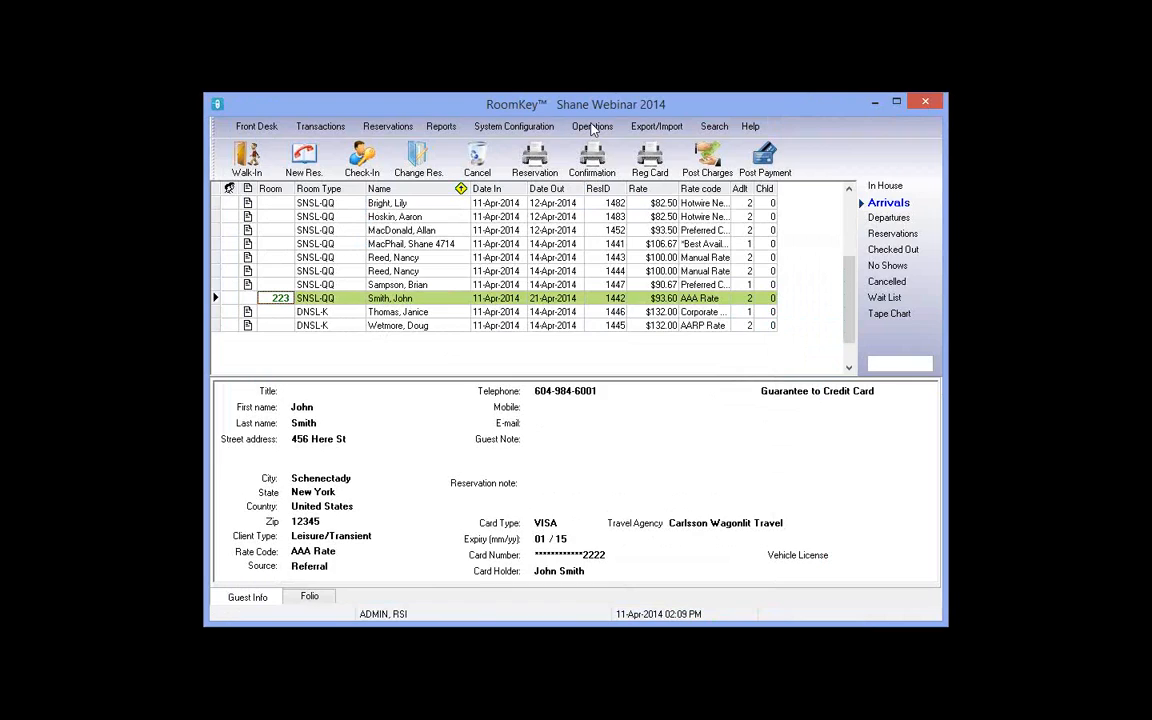
# Step: Open Operations > Room Assignment, refresh the grid and browse the room list
pyautogui.click(594, 127)
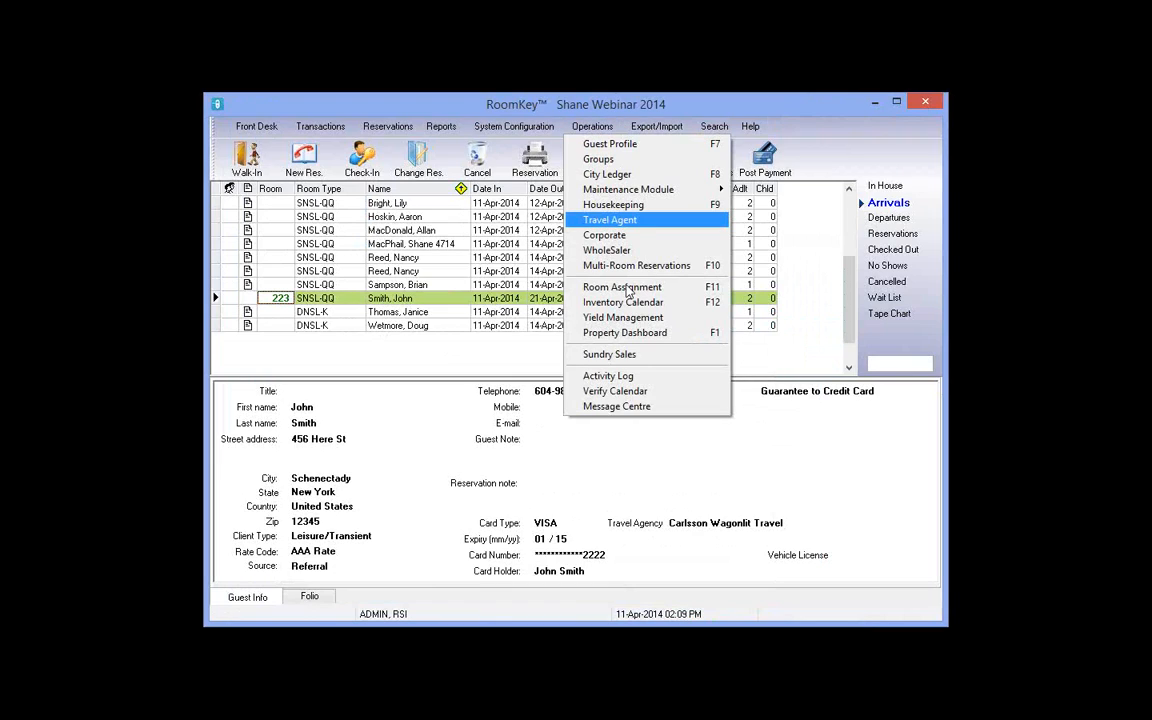
pyautogui.click(714, 290)
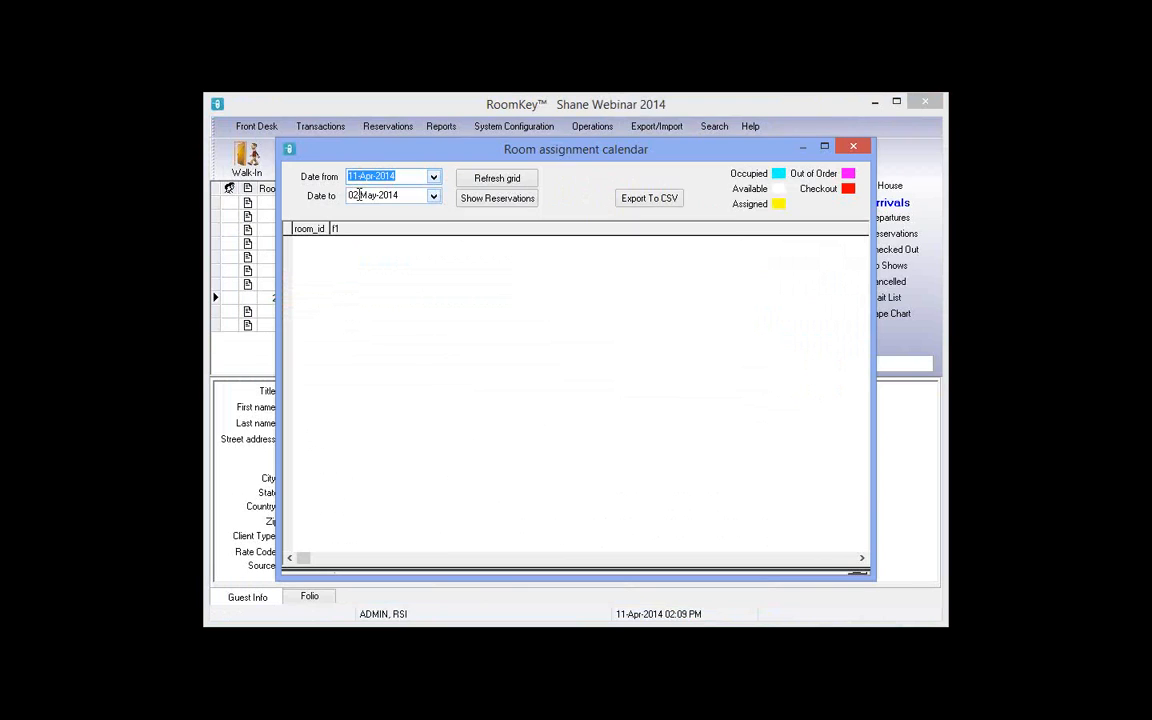
pyautogui.click(484, 180)
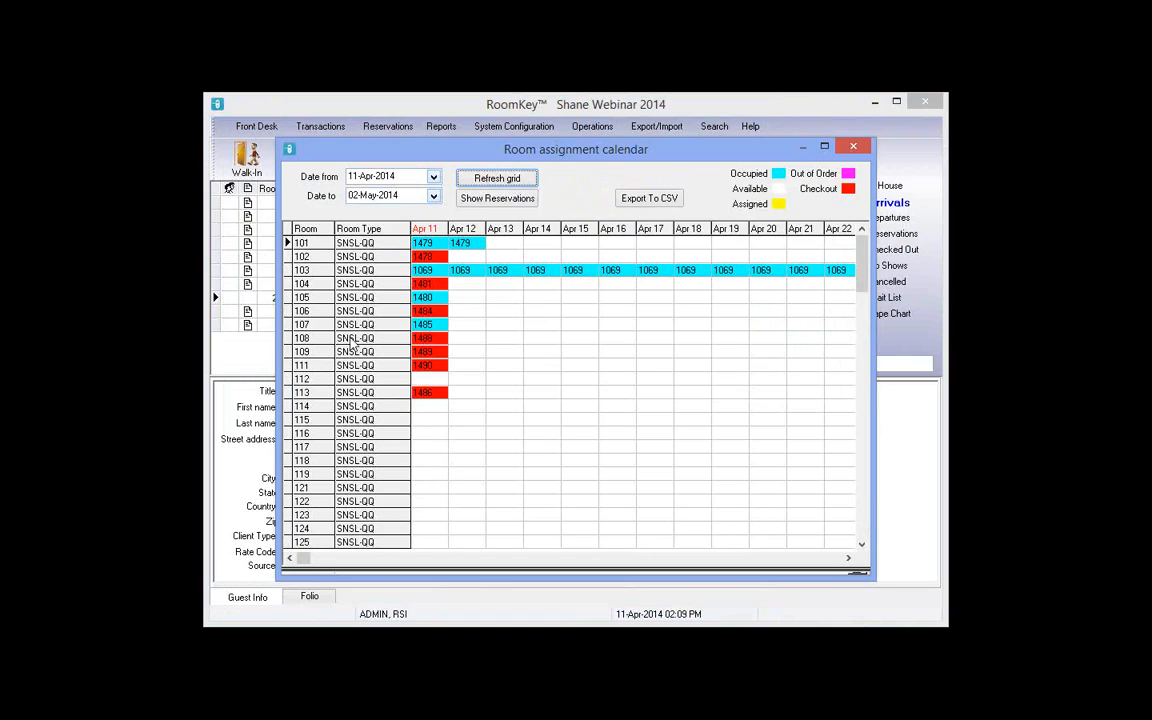
pyautogui.click(533, 450)
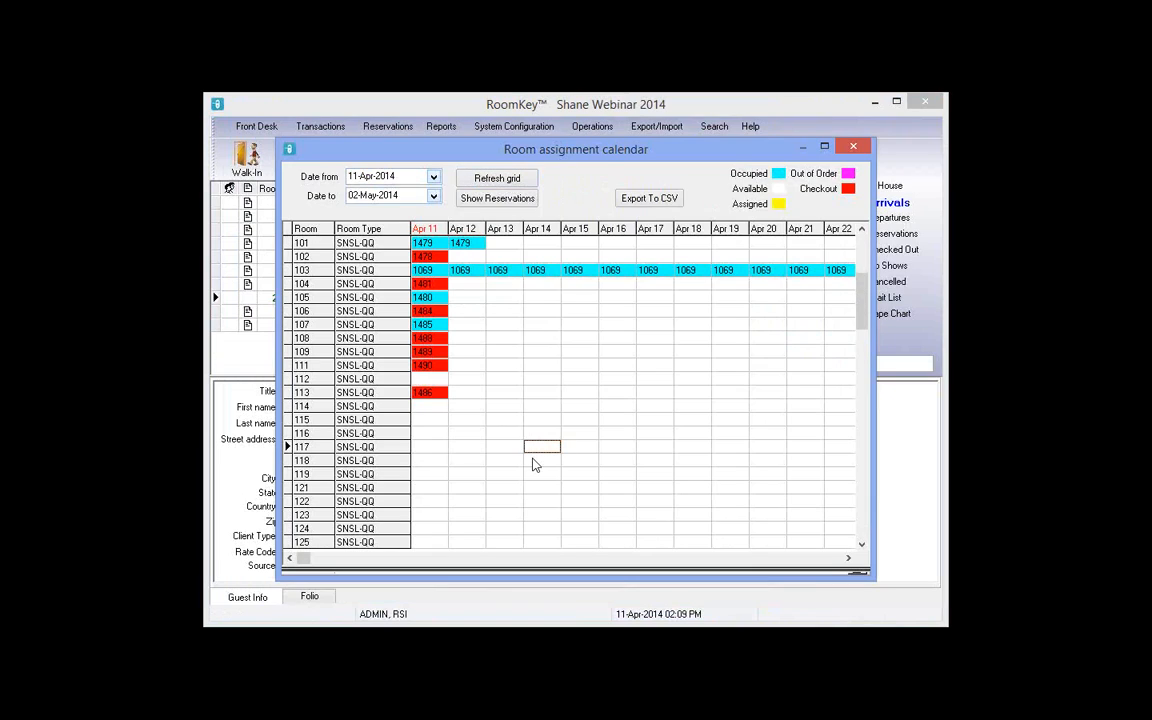
pyautogui.press('Down')
pyautogui.press('Down')
pyautogui.press('Down')
pyautogui.press('Down')
pyautogui.press('Down')
pyautogui.press('Down')
pyautogui.press('Down')
pyautogui.press('Down')
pyautogui.press('Down')
pyautogui.press('Down')
pyautogui.press('Down')
pyautogui.scroll(-15, 533, 465)
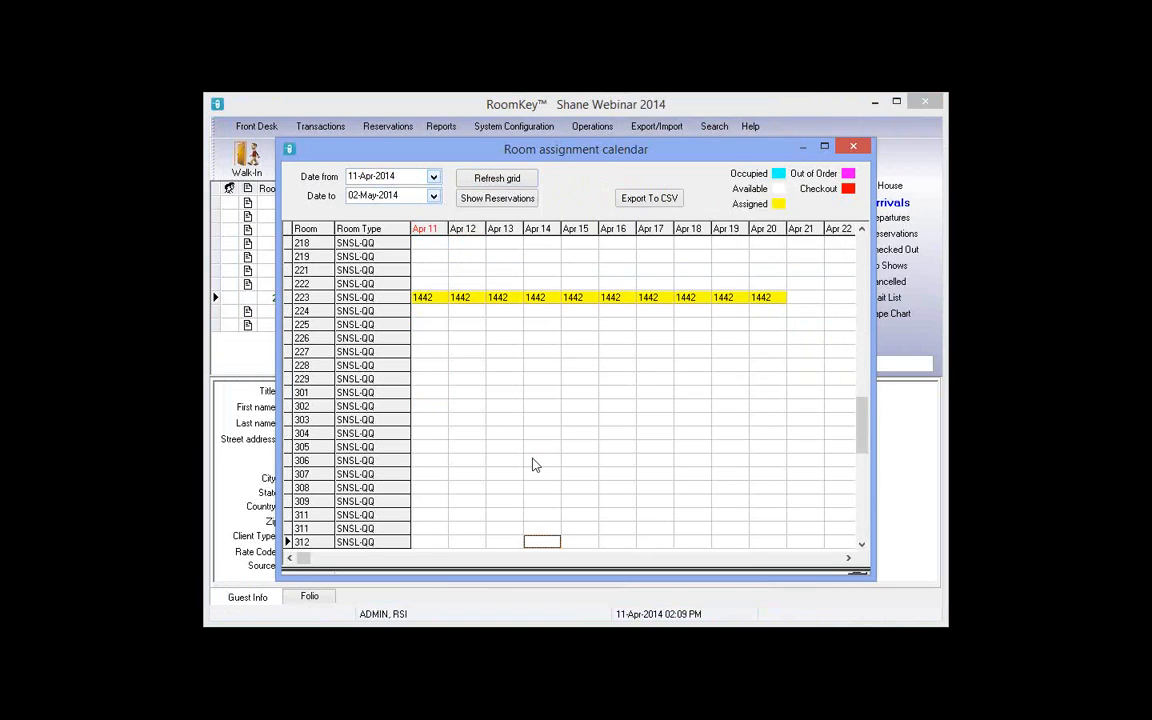
pyautogui.press('Down')
pyautogui.press('Down')
pyautogui.press('Down')
pyautogui.press('Down')
pyautogui.press('Down')
pyautogui.press('Down')
pyautogui.press('Down')
pyautogui.press('Down')
pyautogui.press('Down')
pyautogui.press('Down')
pyautogui.press('Down')
pyautogui.press('Down')
pyautogui.press('Down')
pyautogui.press('Down')
pyautogui.press('Down')
pyautogui.press('Down')
pyautogui.press('Down')
pyautogui.press('Down')
pyautogui.press('Down')
pyautogui.press('Down')
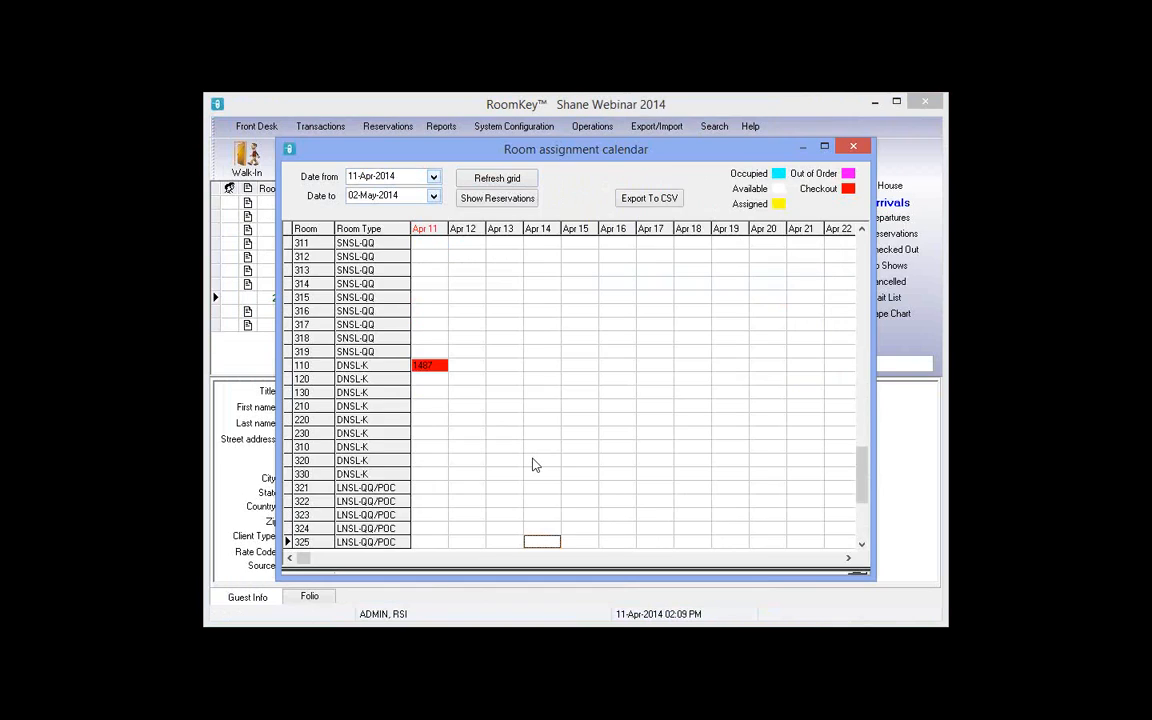
pyautogui.press('Down')
pyautogui.press('Down')
pyautogui.press('Down')
pyautogui.press('Down')
pyautogui.press('Down')
pyautogui.press('Down')
pyautogui.press('Down')
pyautogui.press('Up')
pyautogui.press('Up')
pyautogui.press('Up')
pyautogui.press('Up')
pyautogui.press('Up')
pyautogui.press('Up')
pyautogui.press('Up')
pyautogui.press('Up')
pyautogui.press('Up')
pyautogui.press('Up')
pyautogui.press('Up')
pyautogui.press('Up')
pyautogui.press('Up')
pyautogui.press('Up')
pyautogui.press('Up')
pyautogui.press('Up')
pyautogui.press('Up')
pyautogui.press('Up')
pyautogui.press('Up')
pyautogui.press('Up')
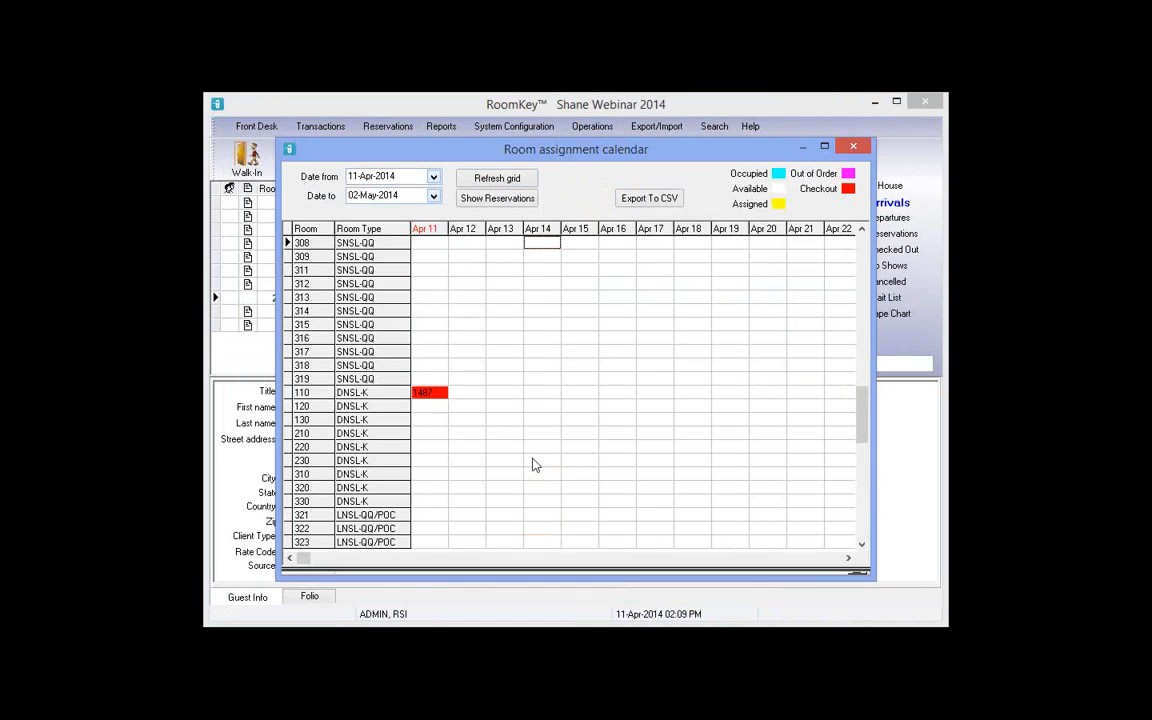
pyautogui.press('Up')
pyautogui.press('Up')
pyautogui.press('Up')
pyautogui.press('Up')
pyautogui.press('Up')
pyautogui.press('Up')
pyautogui.press('Up')
pyautogui.press('Up')
pyautogui.press('Up')
pyautogui.press('Up')
pyautogui.press('Up')
pyautogui.press('Up')
pyautogui.press('Up')
pyautogui.press('Up')
pyautogui.press('Up')
pyautogui.press('Up')
pyautogui.press('Up')
pyautogui.press('Up')
pyautogui.press('Up')
pyautogui.press('Up')
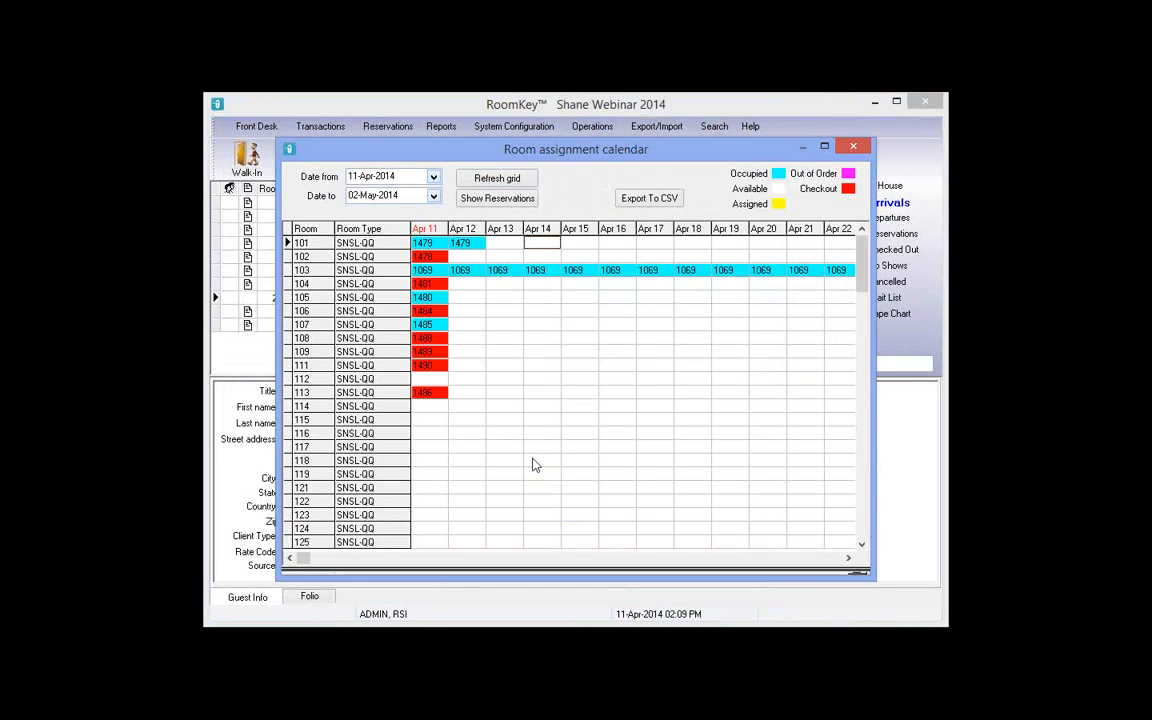
pyautogui.press('Down')
pyautogui.press('Down')
pyautogui.press('Down')
pyautogui.press('Down')
pyautogui.press('Down')
pyautogui.press('Down')
pyautogui.press('Down')
pyautogui.press('Up')
pyautogui.press('Up')
pyautogui.press('Up')
pyautogui.press('Up')
pyautogui.press('Up')
pyautogui.press('Up')
pyautogui.press('Up')
# Step: Check guest details for booking 1442 in room 223, then refresh and show reservations
pyautogui.click(590, 422)
pyautogui.scroll(-17, 590, 422)
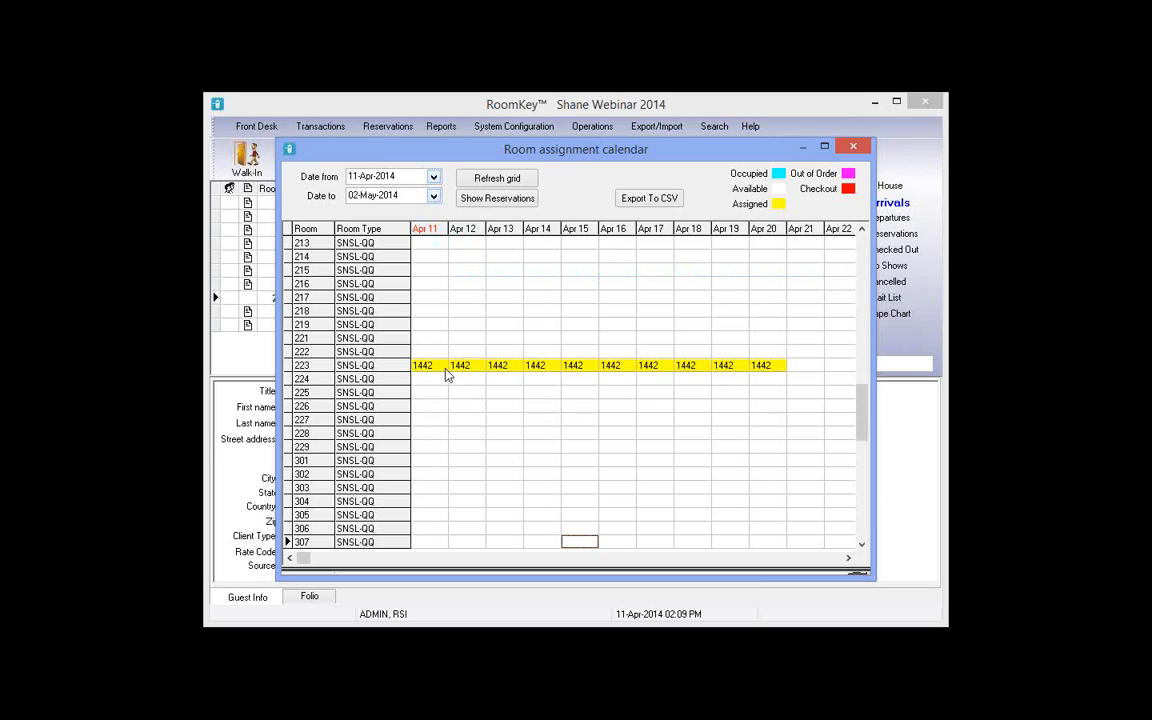
pyautogui.click(501, 372)
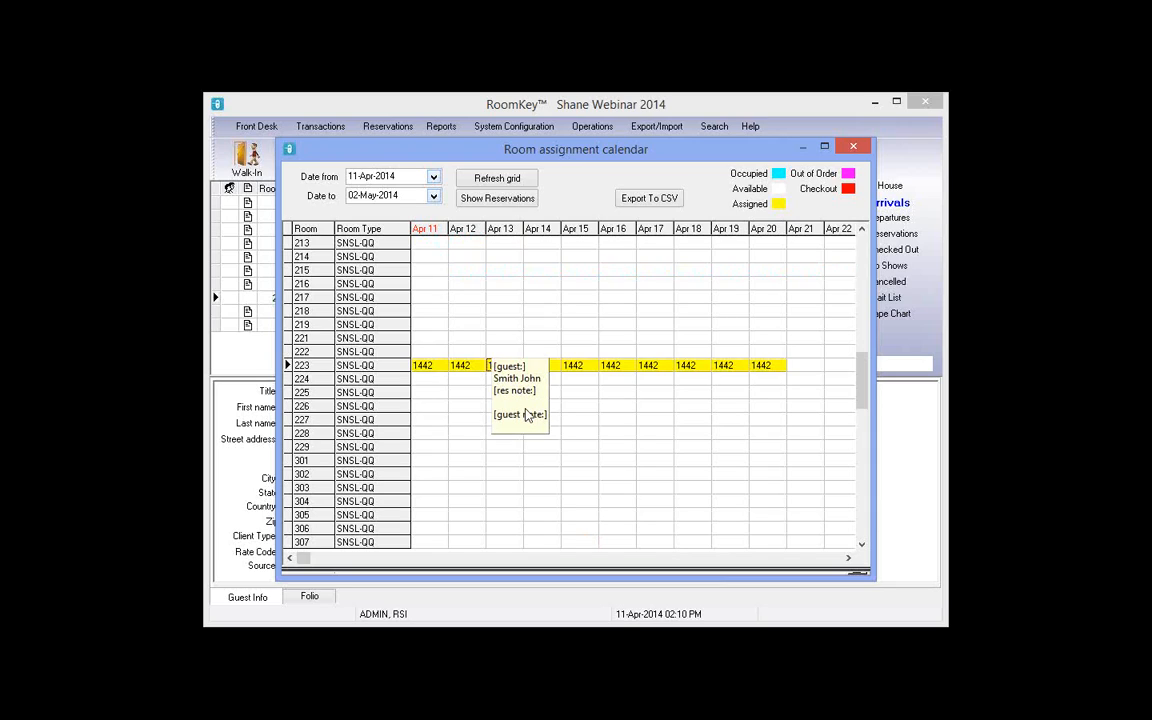
pyautogui.click(628, 372)
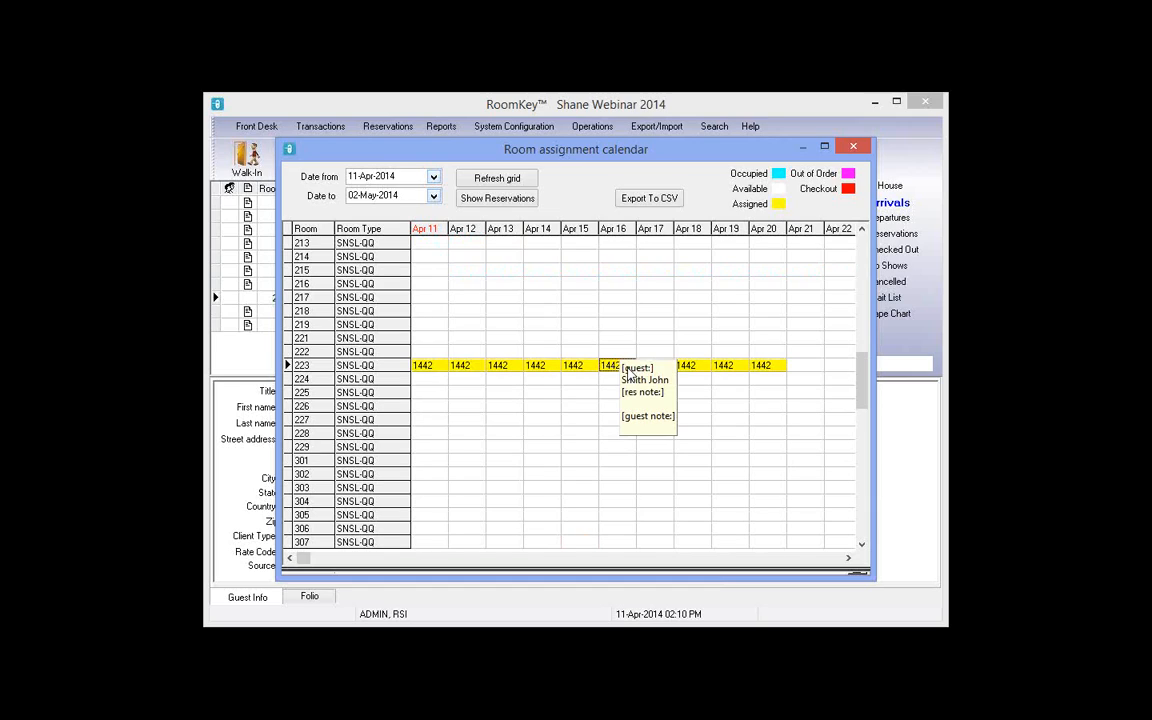
pyautogui.click(592, 313)
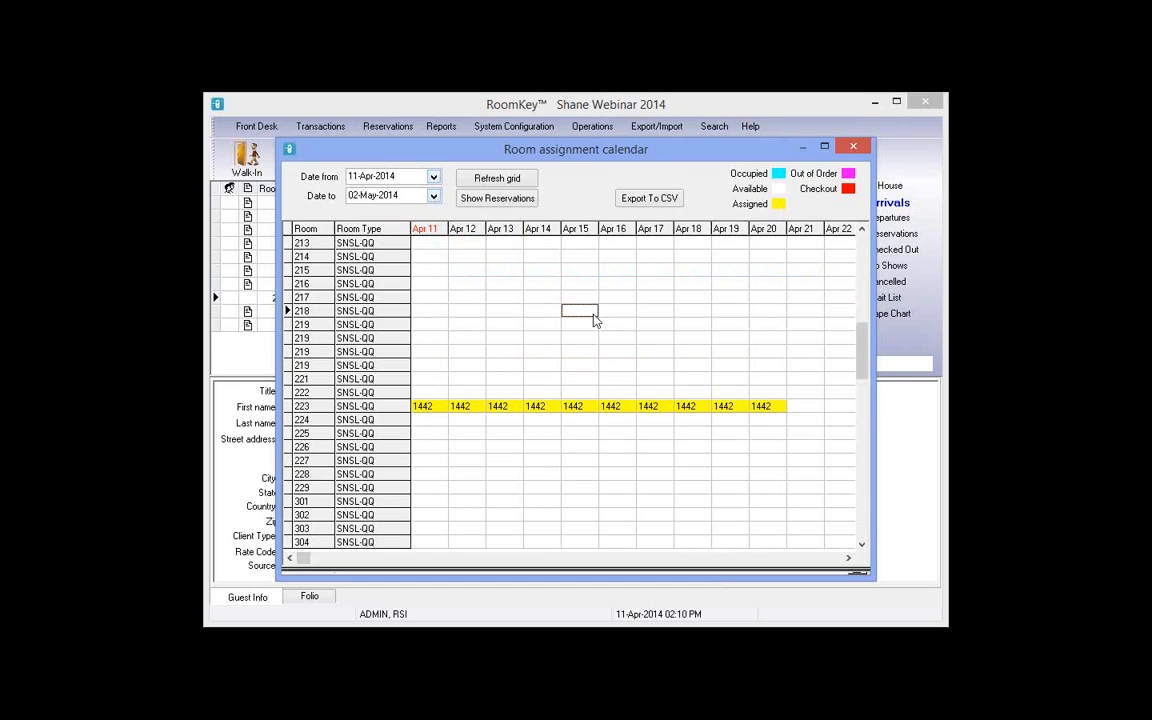
pyautogui.click(478, 198)
pyautogui.click(490, 200)
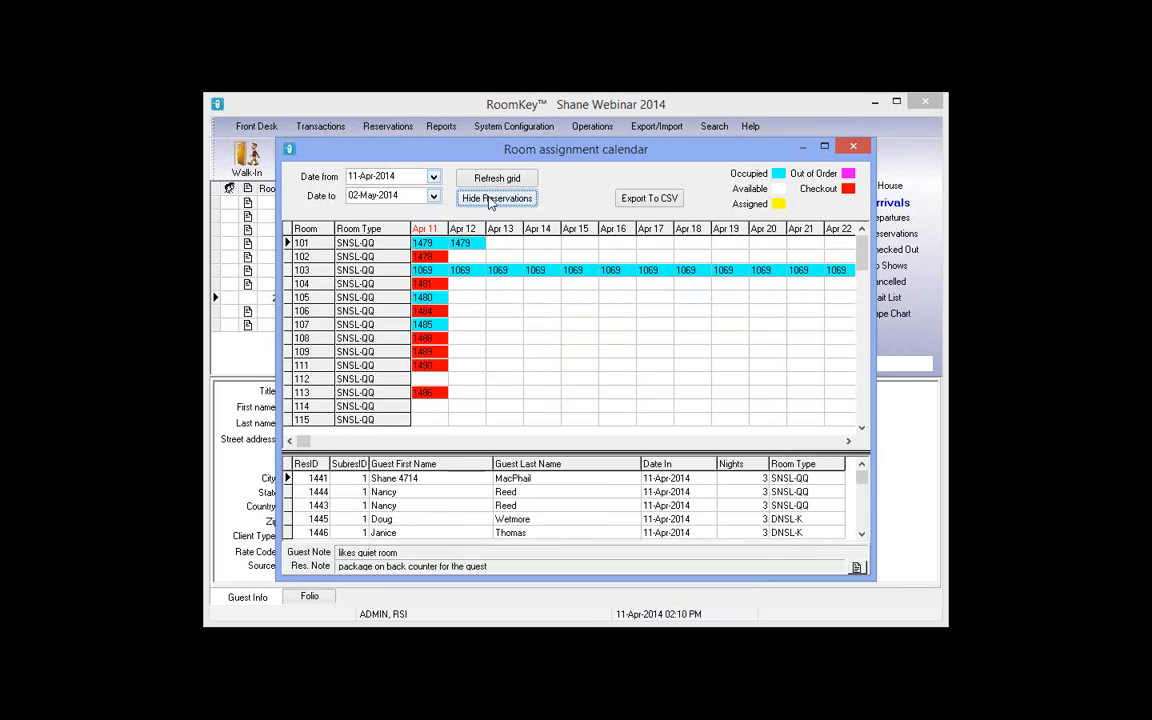
# Step: Adjust the calendar splitter, then move and resize the calendar window over the main screen
pyautogui.click(826, 148)
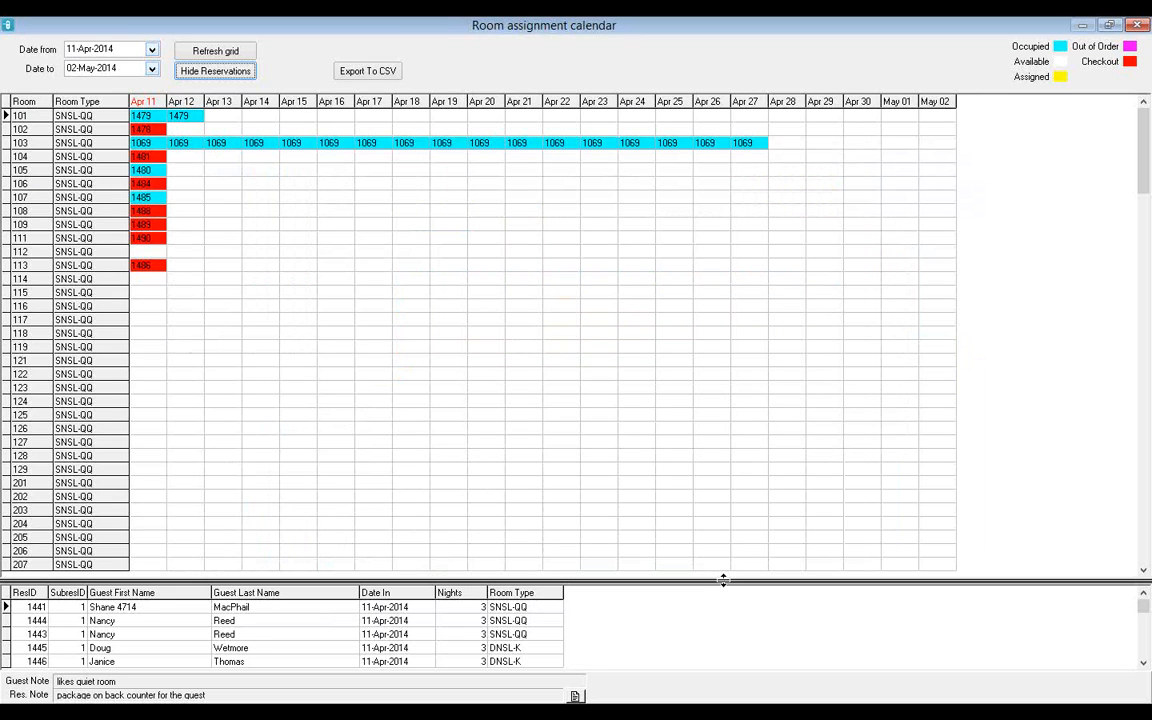
pyautogui.moveTo(723, 580)
pyautogui.mouseDown()
pyautogui.moveTo(702, 409)
pyautogui.moveTo(722, 620)
pyautogui.mouseUp()
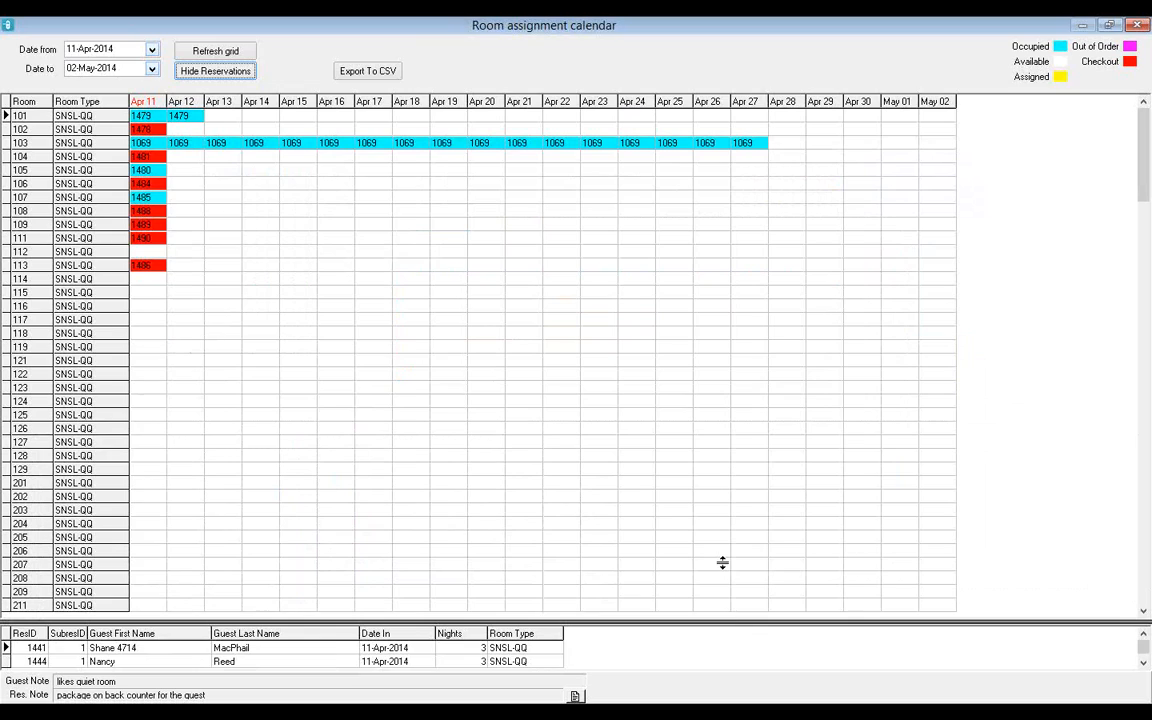
pyautogui.moveTo(722, 563); pyautogui.dragTo(722, 562)
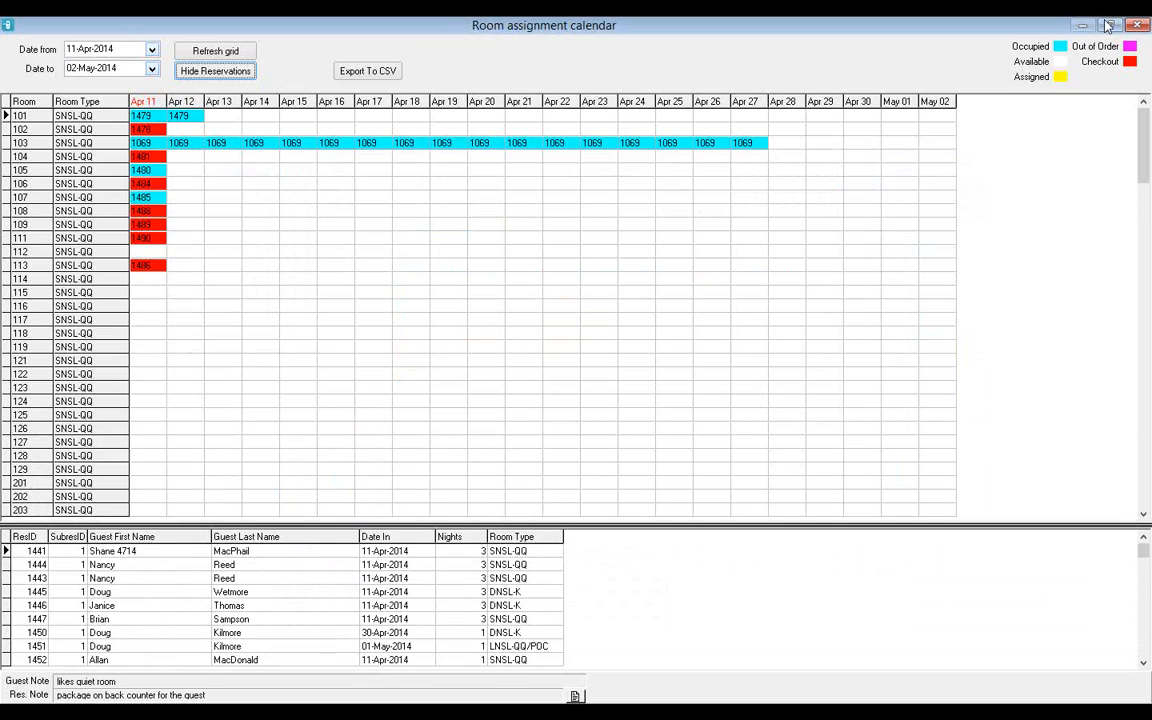
pyautogui.click(1108, 25)
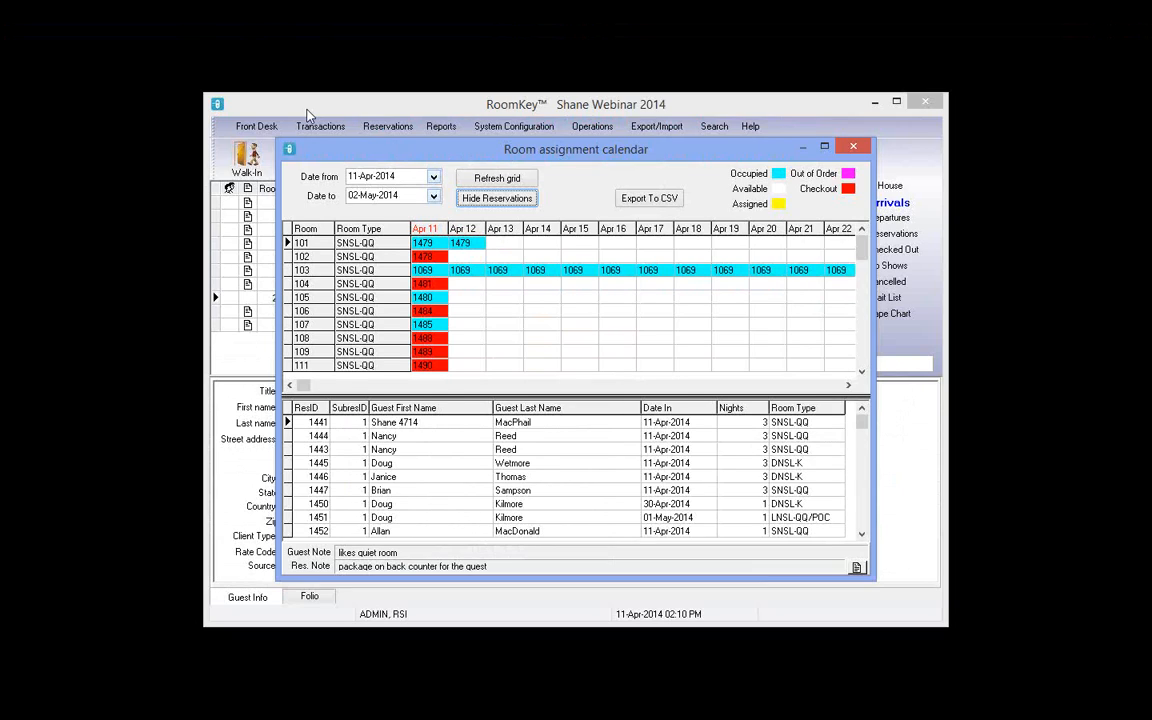
pyautogui.moveTo(382, 149); pyautogui.dragTo(310, 105)
pyautogui.moveTo(804, 535); pyautogui.dragTo(938, 625)
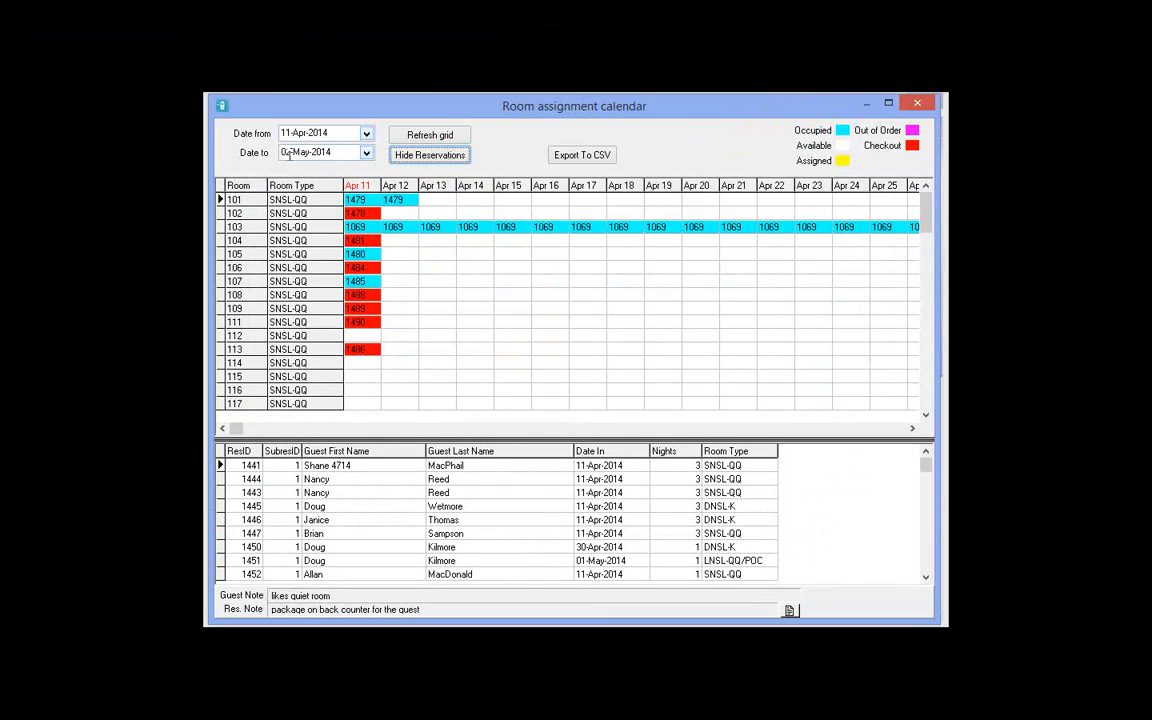
# Step: Set the calendar's Date to value to 11-Apr-2014 and refresh the grid
pyautogui.click(618, 466)
pyautogui.press('Down')
pyautogui.press('Down')
pyautogui.press('Down')
pyautogui.press('Down')
pyautogui.press('Down')
pyautogui.press('Down')
pyautogui.press('Down')
pyautogui.press('Down')
pyautogui.press('Down')
pyautogui.press('Down')
pyautogui.press('Down')
pyautogui.press('Down')
pyautogui.press('Down')
pyautogui.press('Down')
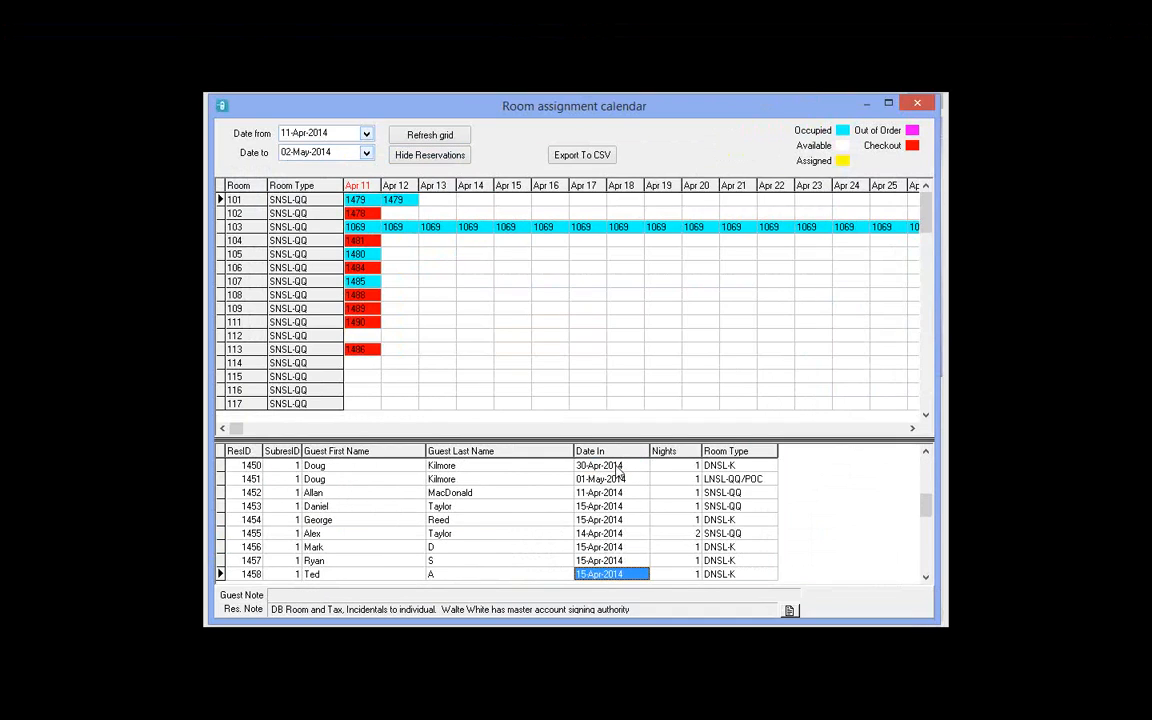
pyautogui.press('Down')
pyautogui.press('Down')
pyautogui.press('Down')
pyautogui.press('Down')
pyautogui.press('Down')
pyautogui.press('Down')
pyautogui.press('Down')
pyautogui.press('Down')
pyautogui.press('Down')
pyautogui.press('Down')
pyautogui.press('Down')
pyautogui.press('Down')
pyautogui.press('Down')
pyautogui.press('Down')
pyautogui.press('Down')
pyautogui.press('Up')
pyautogui.press('Up')
pyautogui.press('Up')
pyautogui.press('Up')
pyautogui.press('Up')
pyautogui.press('Up')
pyautogui.press('Up')
pyautogui.press('Up')
pyautogui.press('Up')
pyautogui.press('Up')
pyautogui.press('Up')
pyautogui.press('Up')
pyautogui.press('Up')
pyautogui.press('Up')
pyautogui.press('Up')
pyautogui.press('Up')
pyautogui.press('Up')
pyautogui.press('Up')
pyautogui.press('Up')
pyautogui.press('Up')
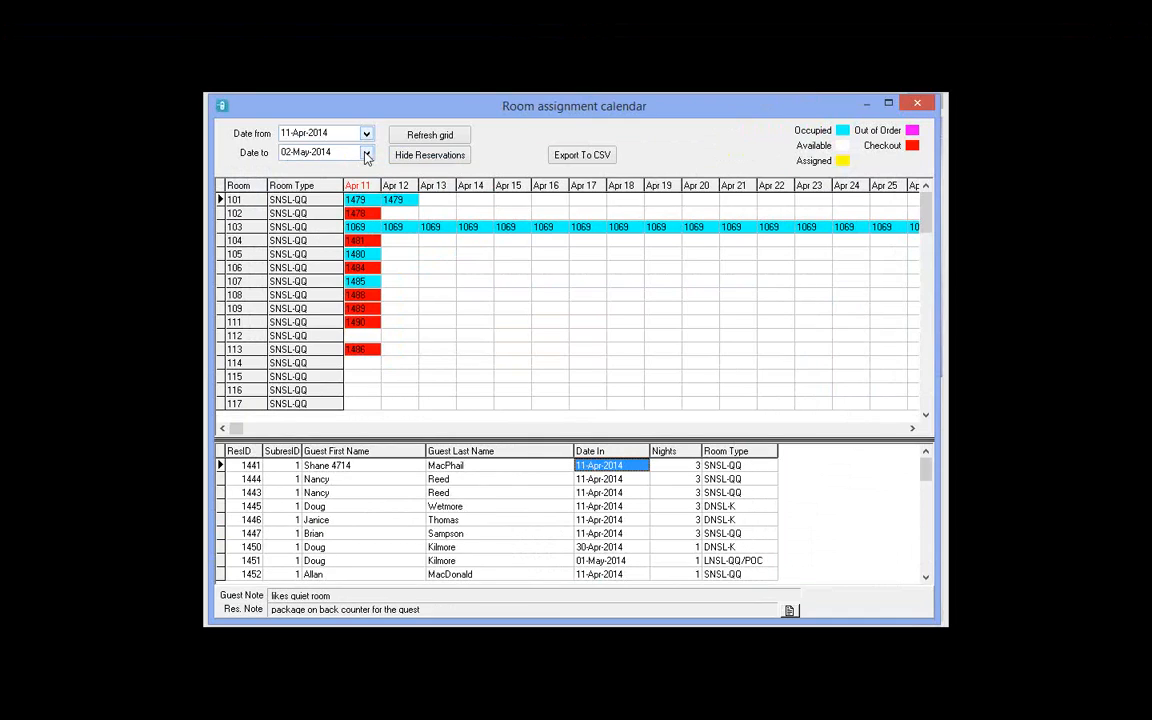
pyautogui.click(366, 153)
pyautogui.click(345, 280)
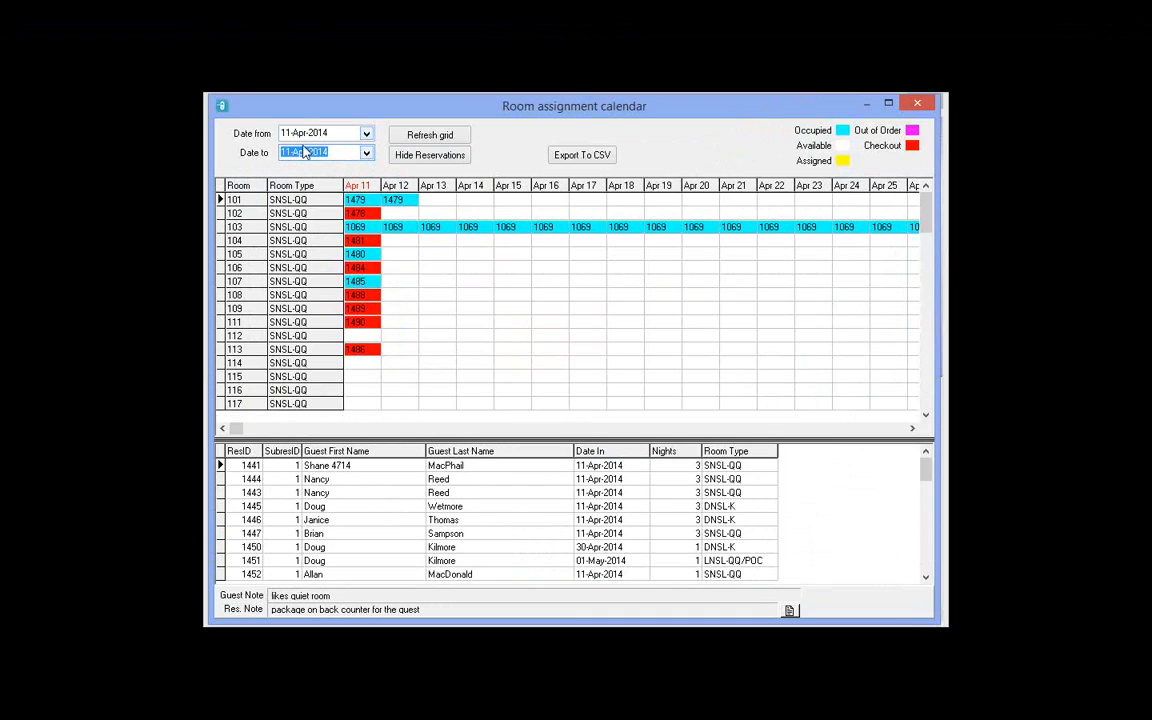
pyautogui.click(432, 136)
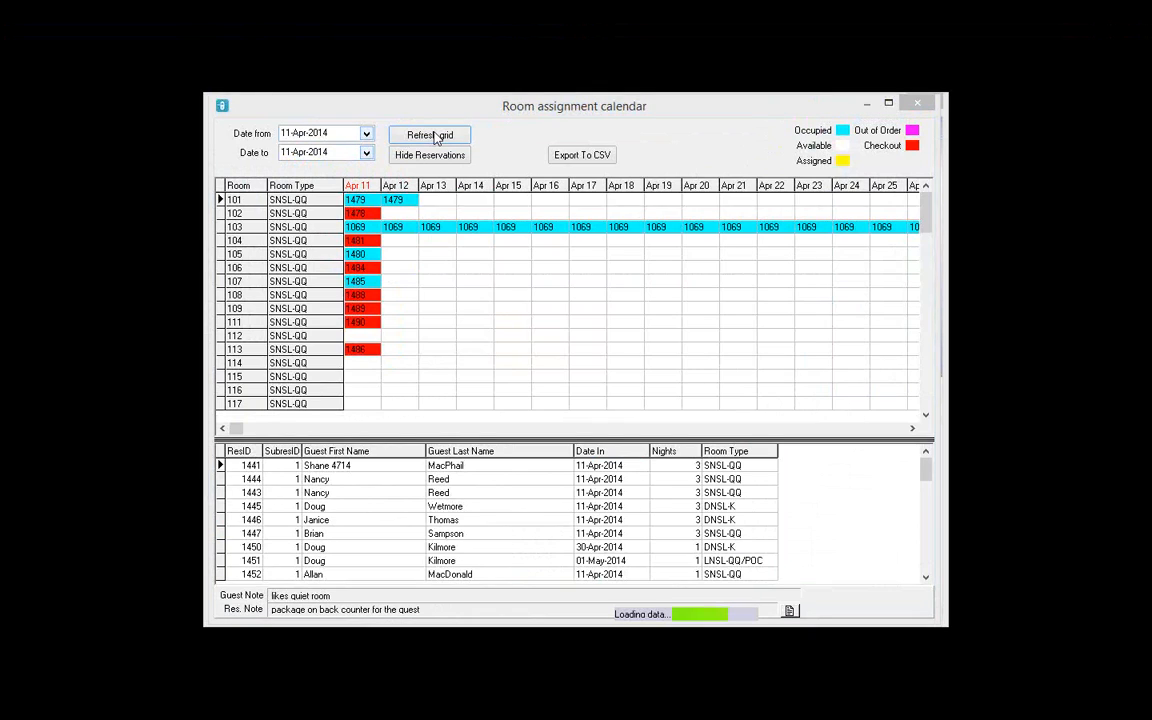
# Step: Change the Date to value to 16-Apr-2014 and refresh the grid for 11–16 April
pyautogui.click(611, 467)
pyautogui.scroll(-8, 611, 468)
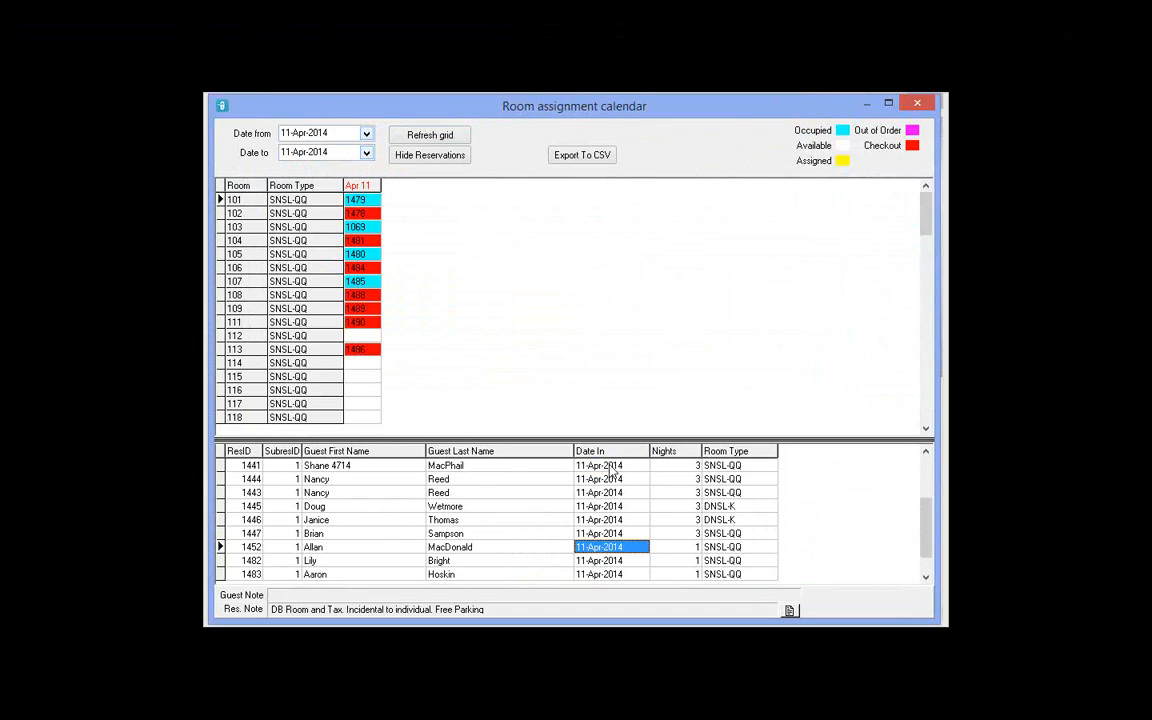
pyautogui.scroll(8, 611, 468)
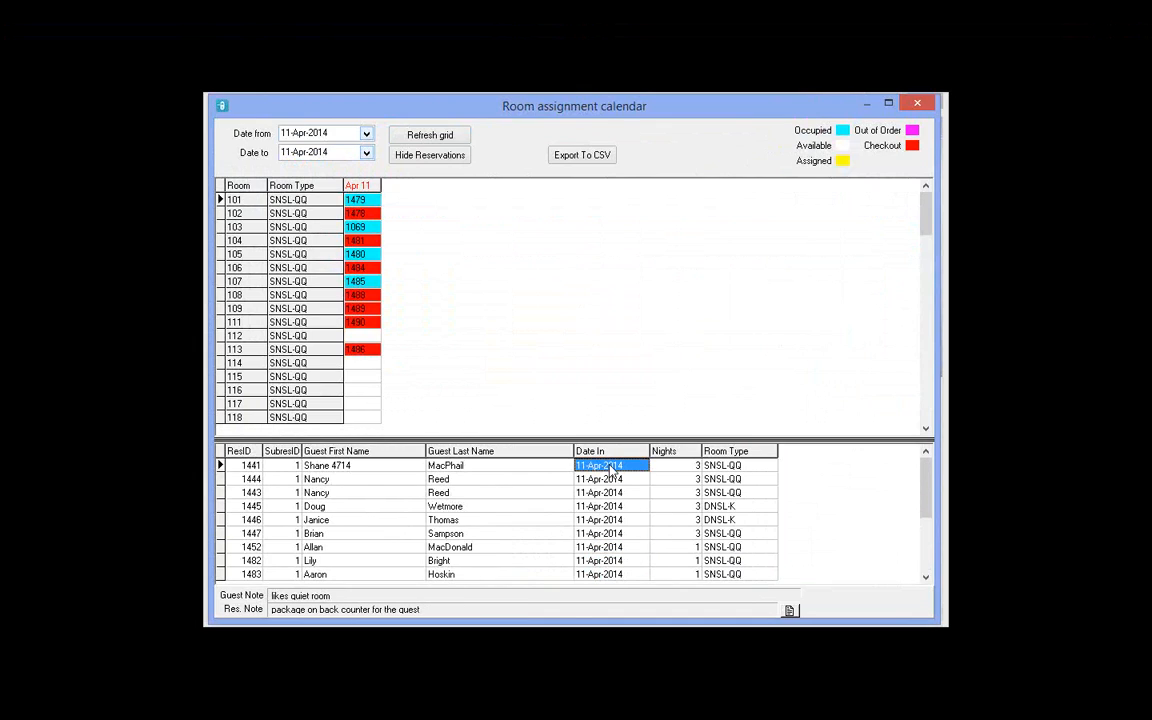
pyautogui.click(366, 153)
pyautogui.click(369, 231)
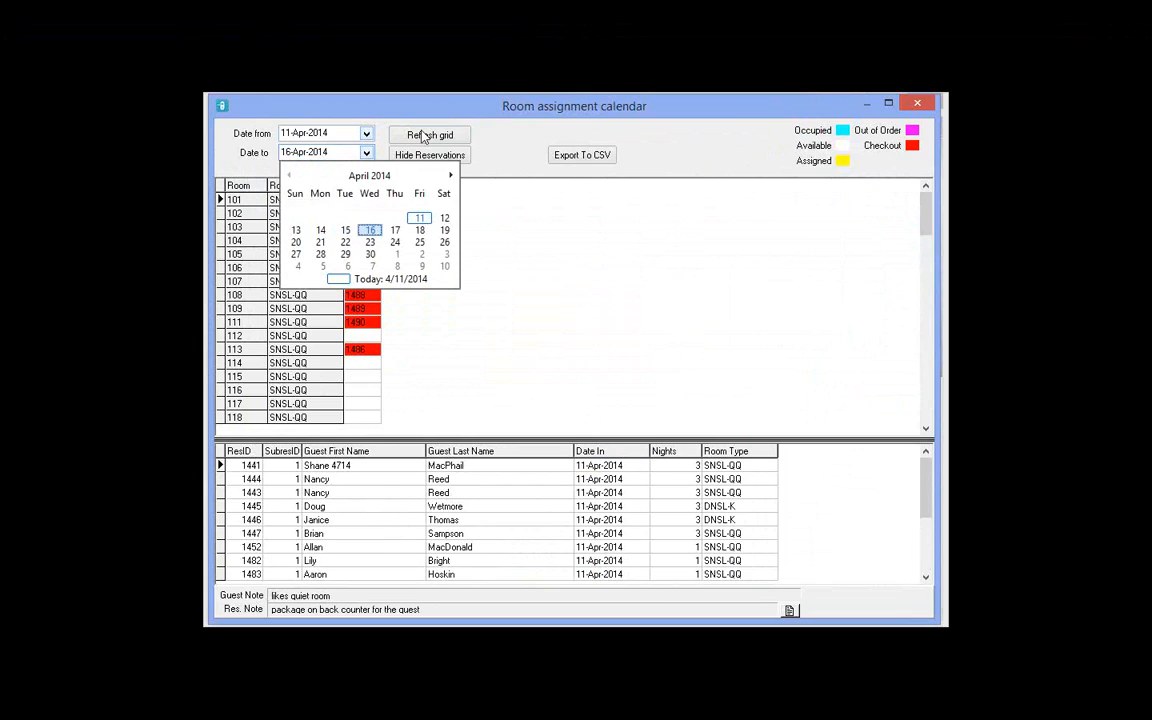
pyautogui.click(423, 136)
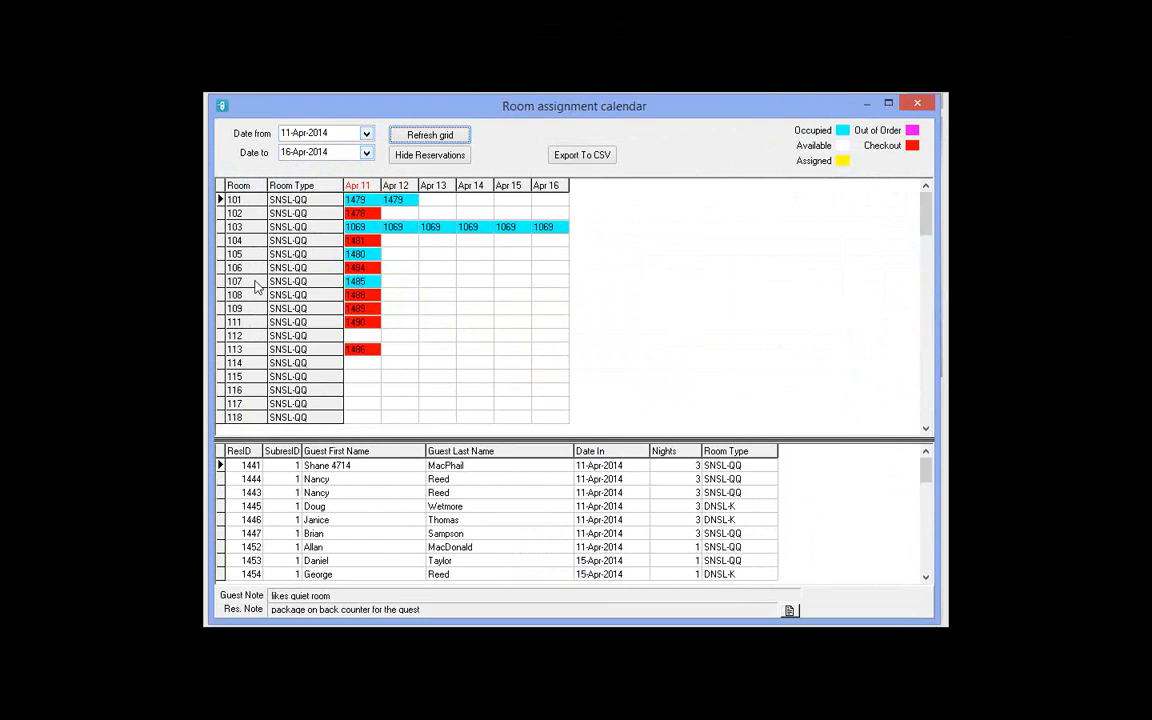
# Step: Inspect room 107's Apr 12–14 cells and room 113's Apr 15 cell in the grid
pyautogui.click(475, 285)
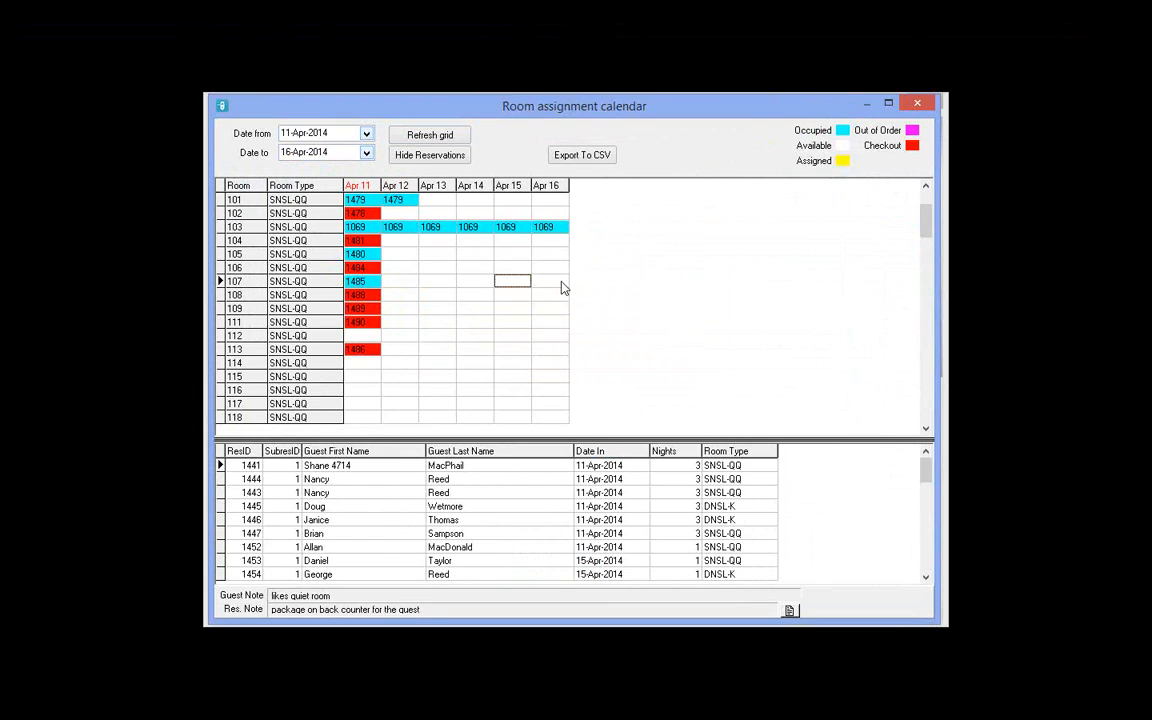
pyautogui.click(401, 285)
pyautogui.click(430, 281)
pyautogui.click(409, 290)
pyautogui.click(423, 286)
pyautogui.click(512, 376)
pyautogui.click(512, 349)
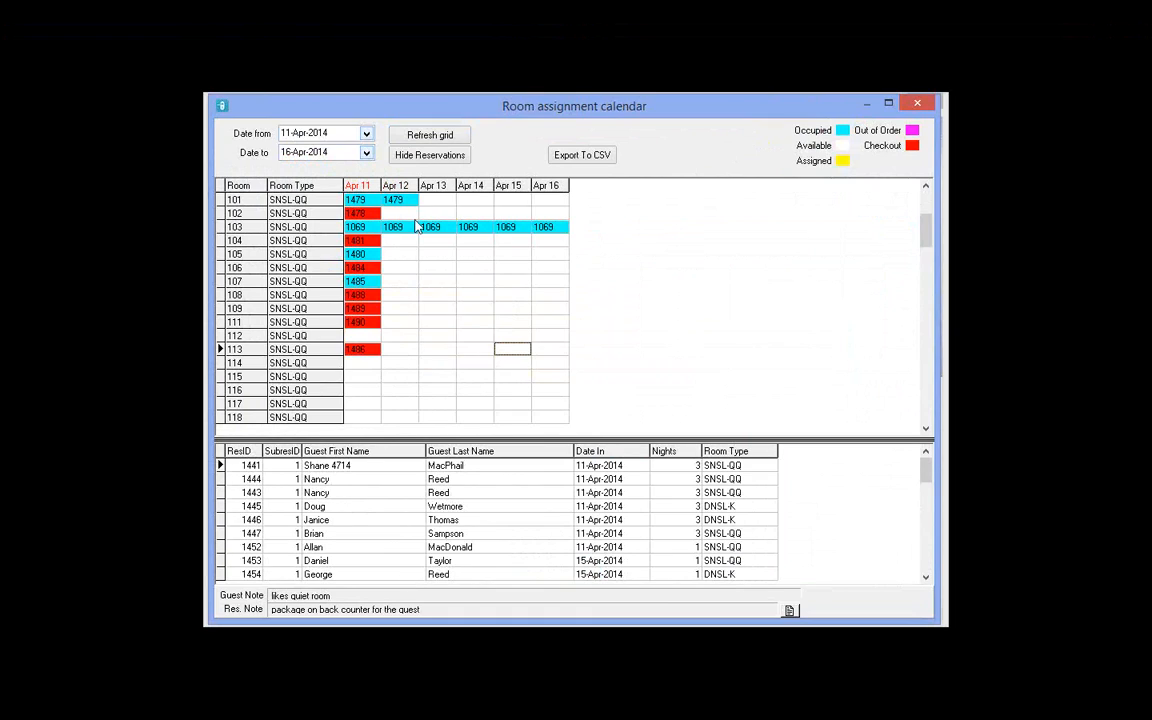
# Step: Try sorting reservations by Date In, last name and room type, checking reservations 1474, 1453, 1472
pyautogui.click(610, 455)
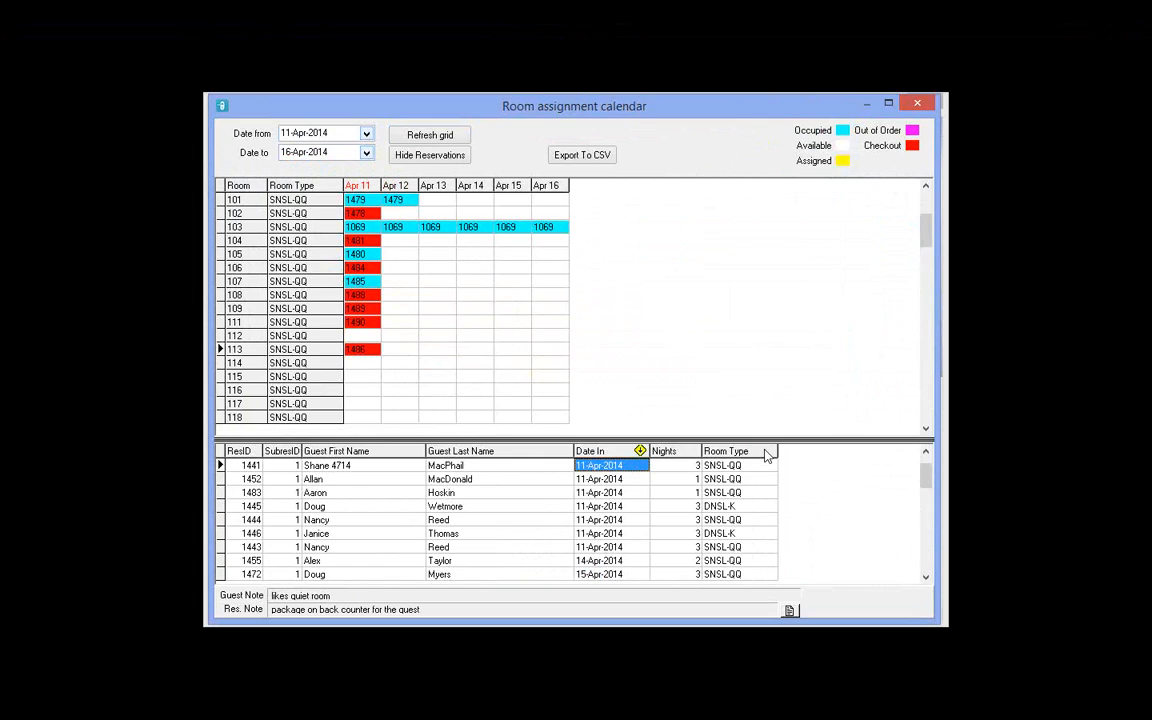
pyautogui.click(530, 453)
pyautogui.click(505, 534)
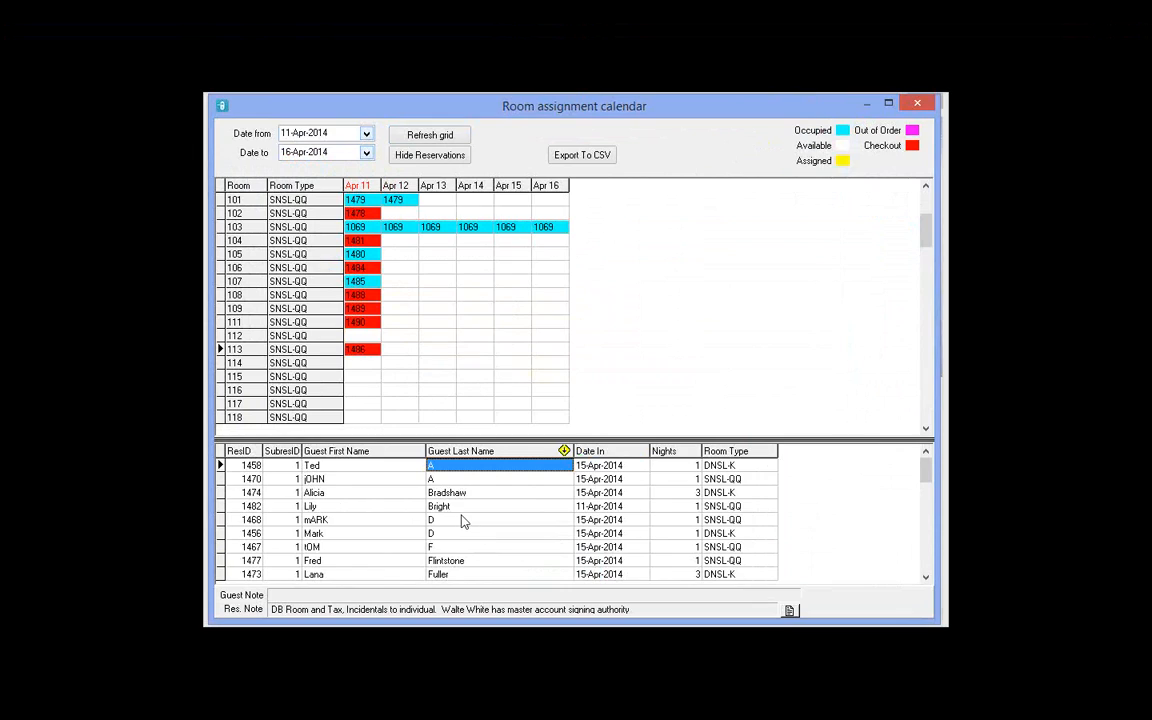
pyautogui.scroll(-14, 478, 528)
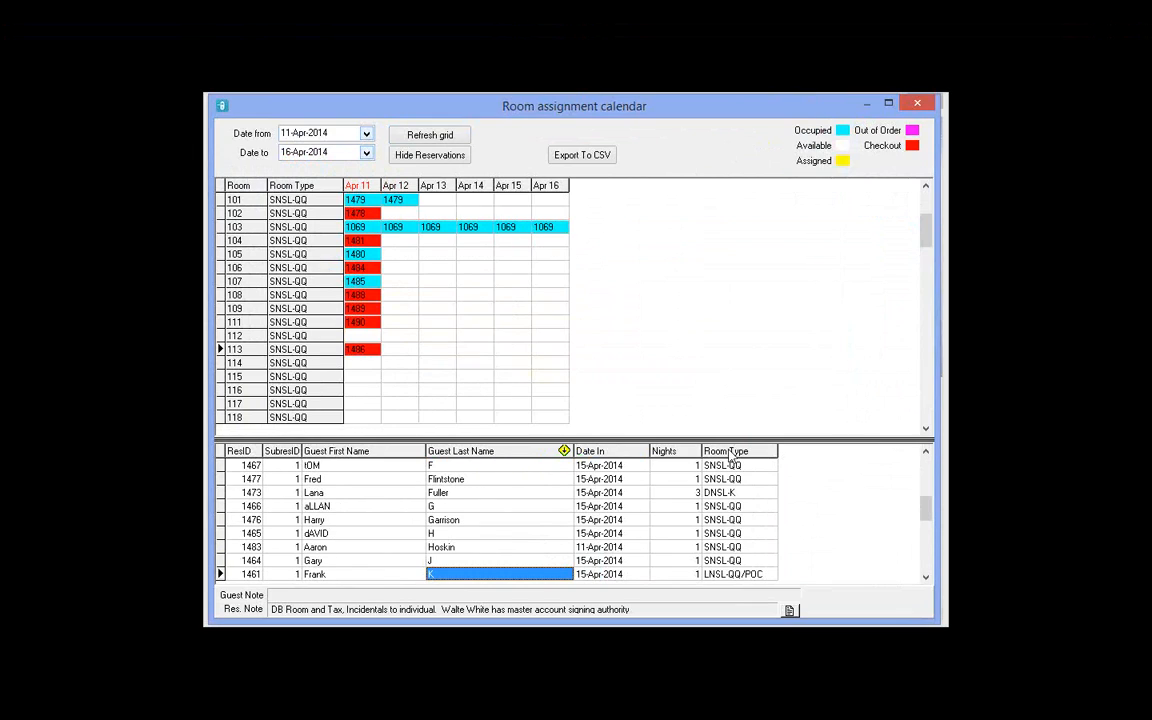
pyautogui.click(728, 451)
pyautogui.click(740, 479)
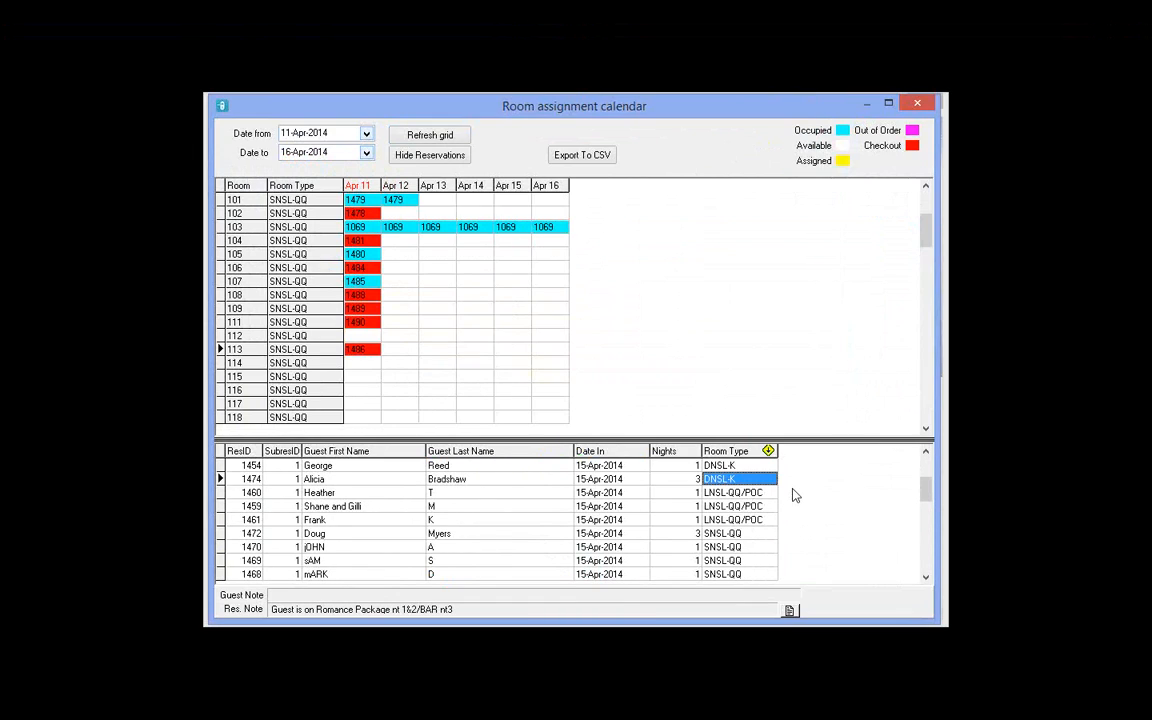
pyautogui.scroll(7, 795, 495)
pyautogui.scroll(-20, 795, 495)
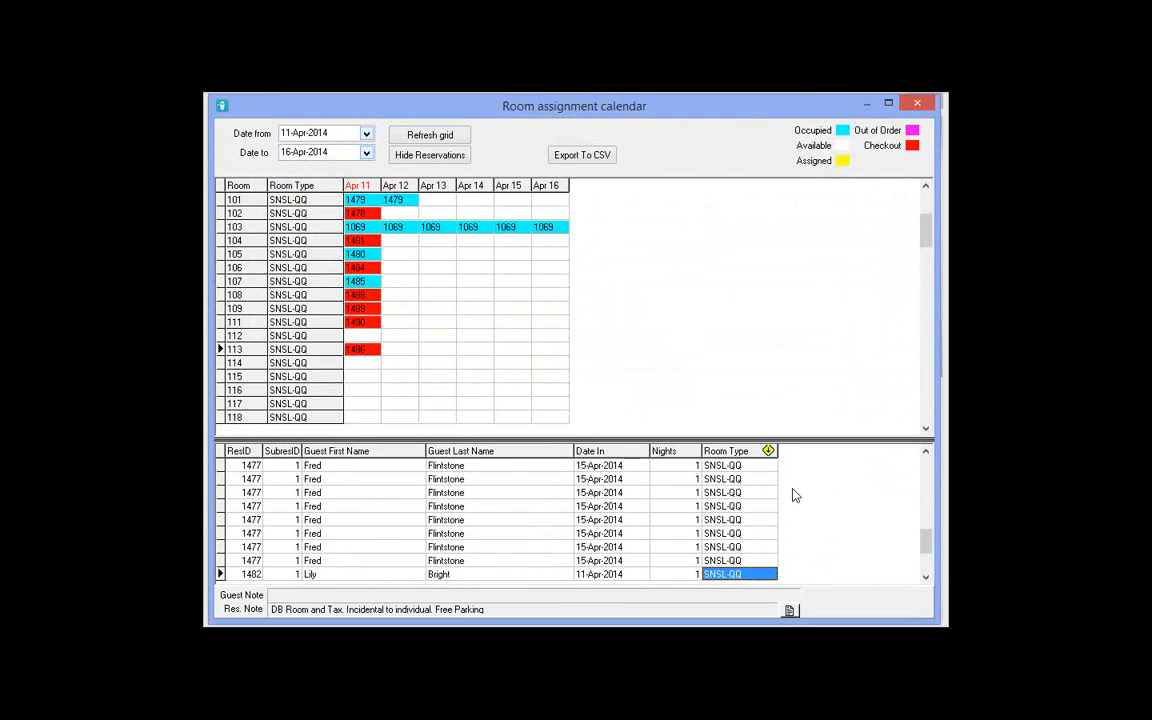
pyautogui.scroll(-8, 792, 489)
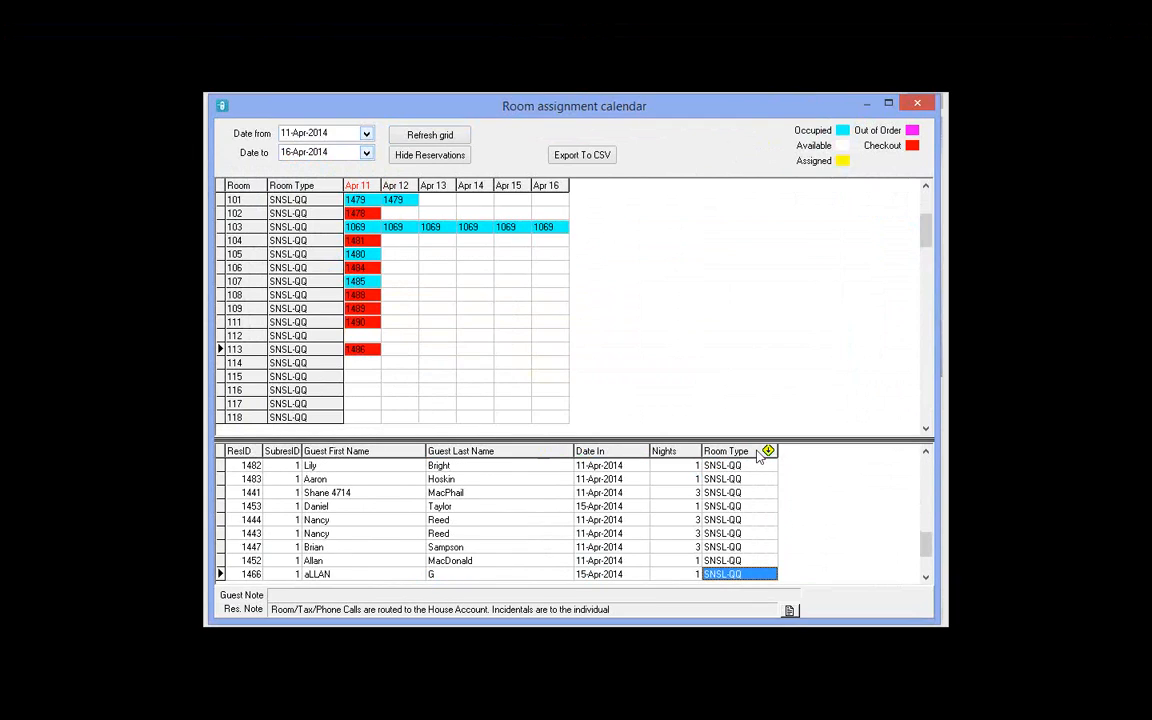
pyautogui.click(743, 510)
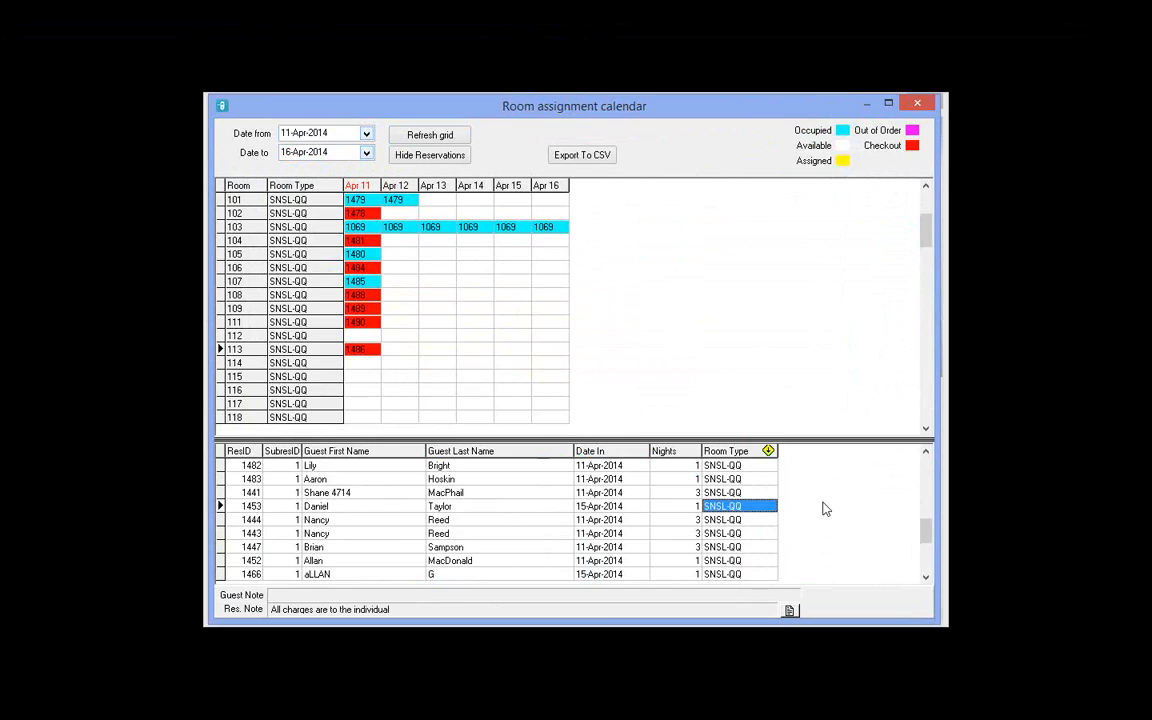
pyautogui.scroll(13, 823, 507)
pyautogui.scroll(1, 729, 512)
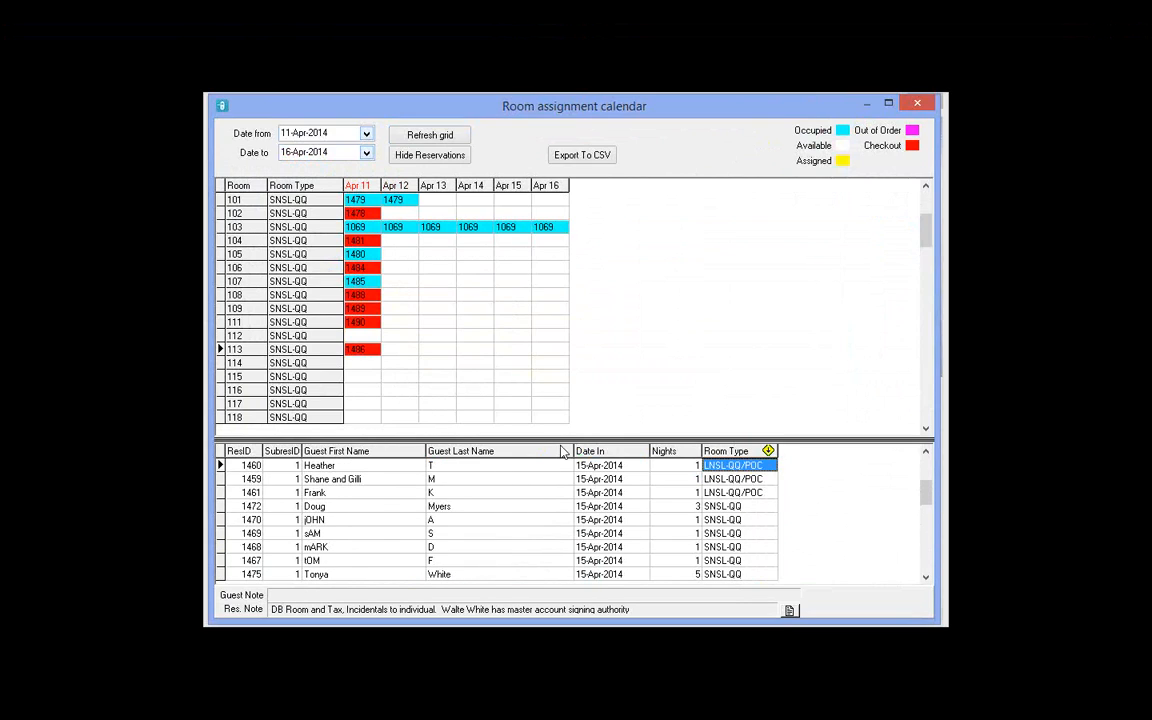
pyautogui.click(729, 508)
# Step: Sort the reservation list by Date In so 11-Apr-2014 arrivals come first
pyautogui.click(618, 451)
pyautogui.click(637, 494)
pyautogui.scroll(10, 637, 494)
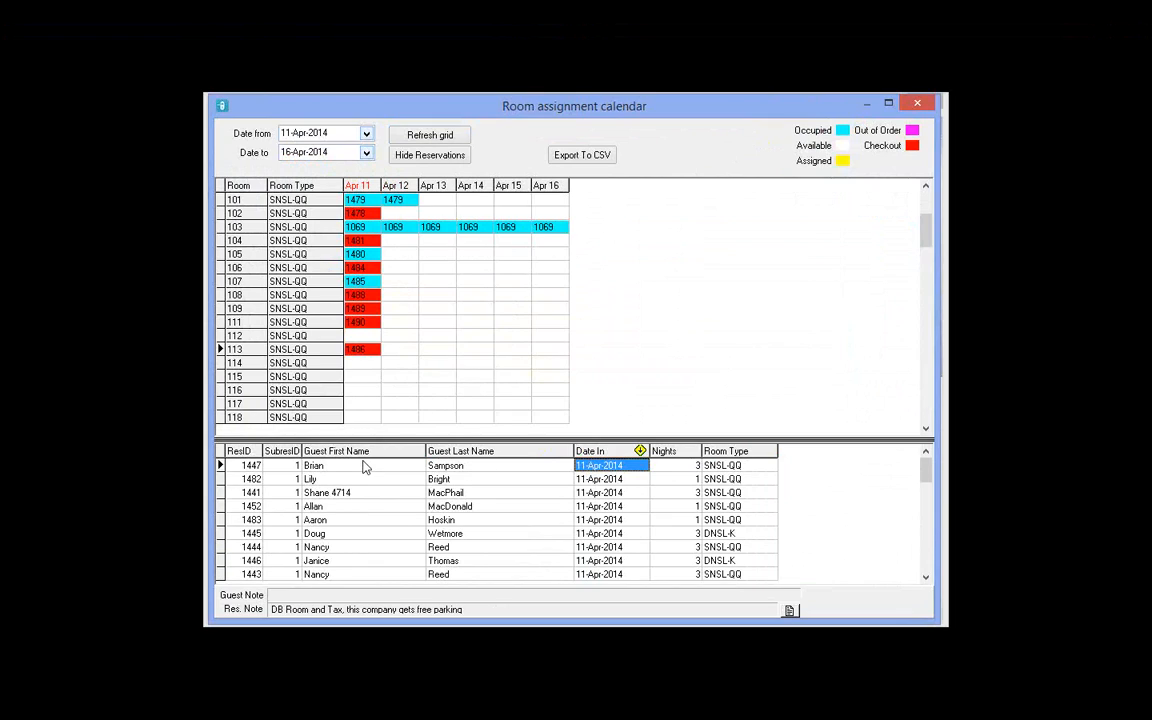
pyautogui.press('Left')
pyautogui.press('Left')
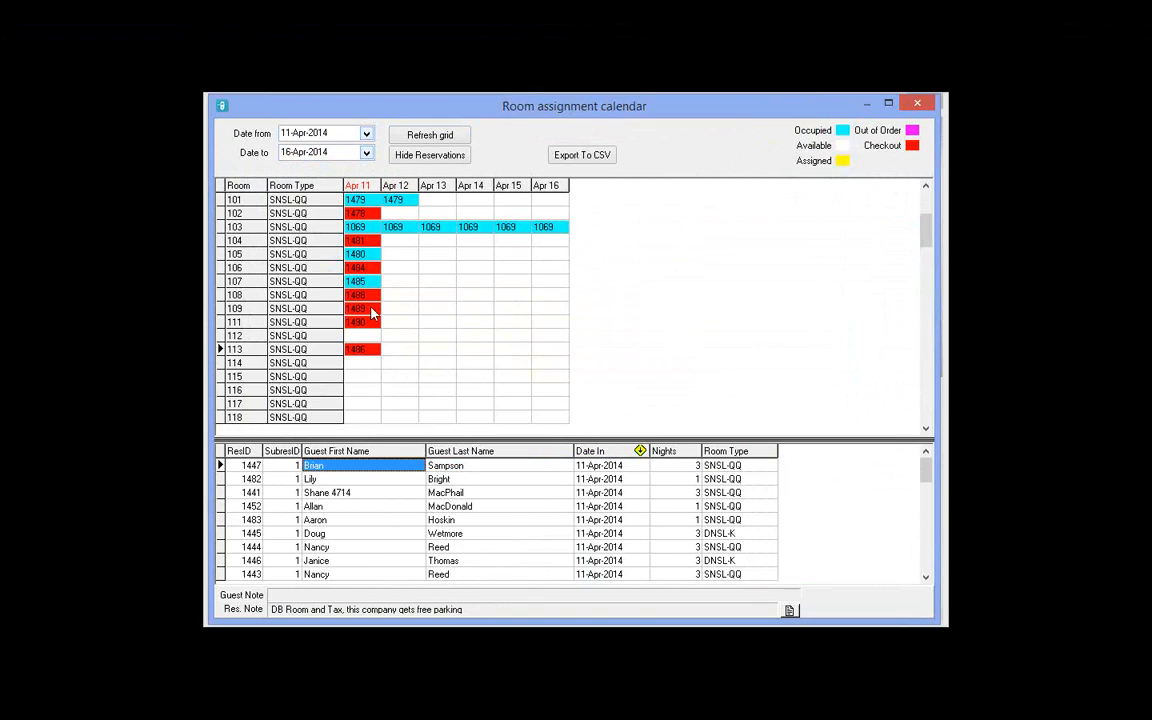
pyautogui.click(373, 215)
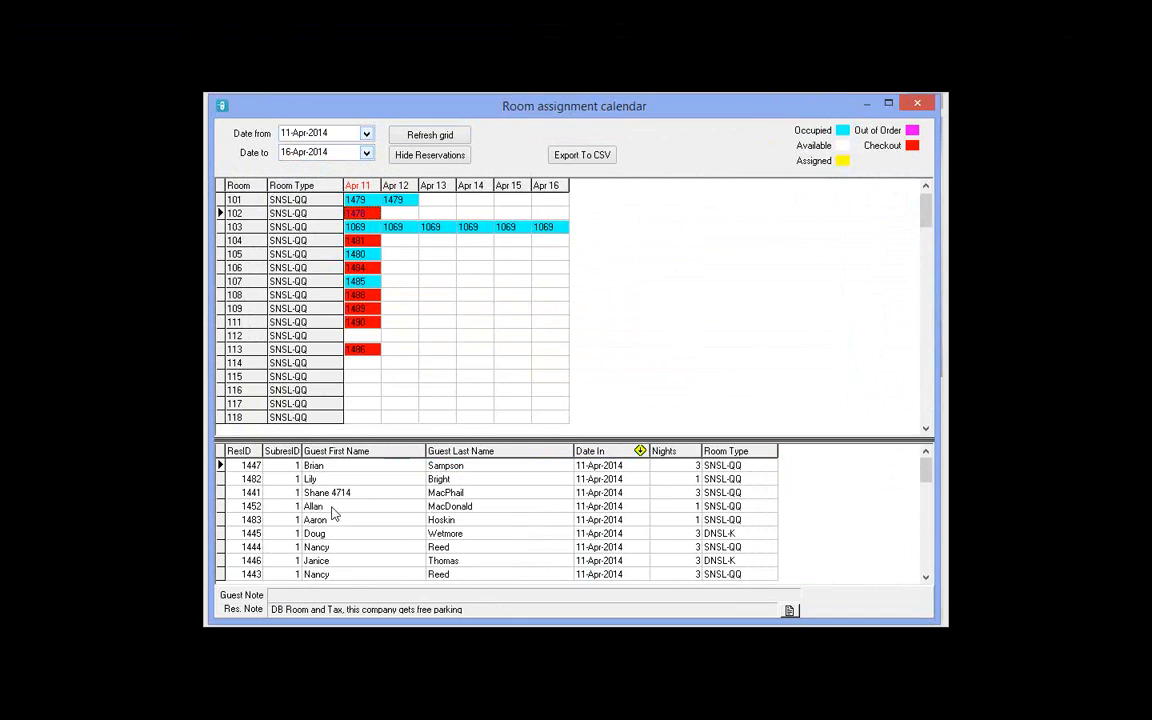
pyautogui.click(366, 405)
pyautogui.scroll(-8, 364, 401)
pyautogui.click(364, 286)
pyautogui.press('Down')
pyautogui.press('Down')
pyautogui.press('Down')
pyautogui.press('Down')
pyautogui.press('Down')
pyautogui.press('Down')
pyautogui.press('Down')
pyautogui.press('Down')
pyautogui.press('Down')
pyautogui.press('Down')
pyautogui.press('Down')
pyautogui.press('Down')
pyautogui.press('Down')
pyautogui.press('Down')
pyautogui.press('Down')
pyautogui.press('Down')
pyautogui.press('Down')
pyautogui.press('Down')
pyautogui.press('Down')
pyautogui.press('Down')
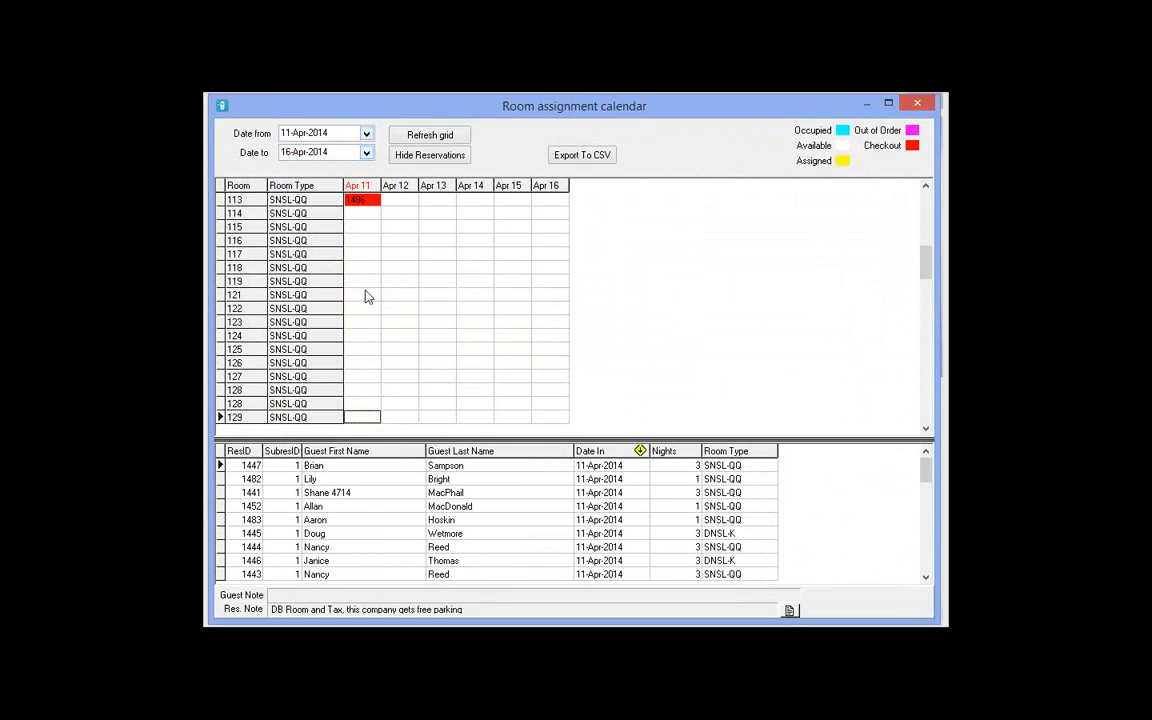
pyautogui.press('Down')
pyautogui.press('Down')
pyautogui.press('Down')
pyautogui.press('Down')
pyautogui.press('Down')
pyautogui.press('Down')
pyautogui.press('Down')
pyautogui.press('Down')
pyautogui.press('Down')
pyautogui.press('Down')
pyautogui.press('Down')
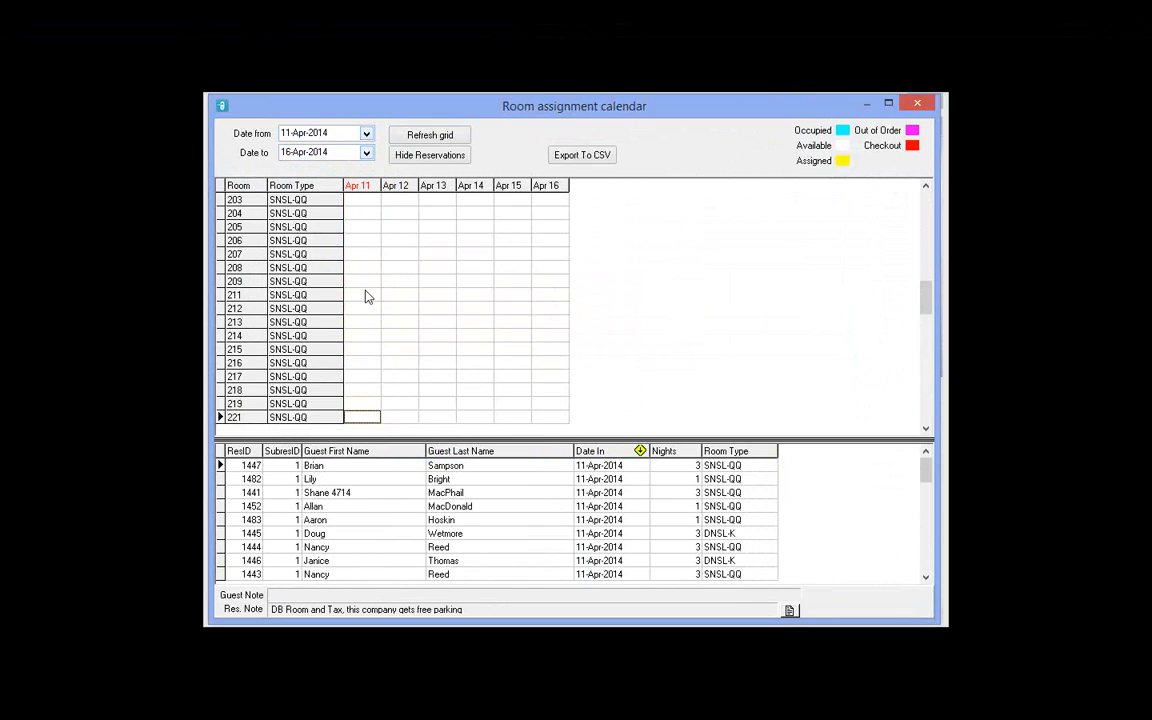
pyautogui.press('Up')
pyautogui.press('Up')
pyautogui.press('Up')
pyautogui.press('Up')
pyautogui.press('Up')
pyautogui.press('Up')
pyautogui.press('Up')
pyautogui.press('Up')
pyautogui.press('Up')
pyautogui.press('Up')
pyautogui.press('Up')
pyautogui.press('Up')
pyautogui.press('Up')
pyautogui.press('Up')
pyautogui.press('Up')
pyautogui.press('Up')
pyautogui.press('Up')
pyautogui.press('Up')
pyautogui.press('Up')
pyautogui.press('Up')
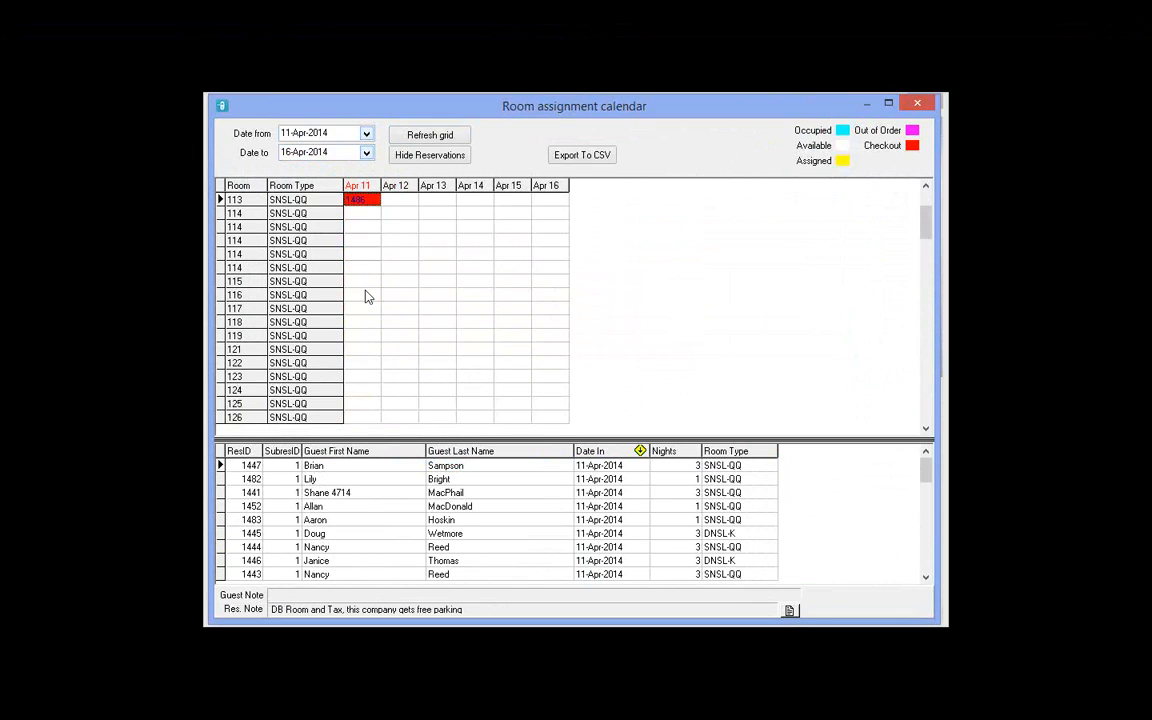
pyautogui.click(337, 468)
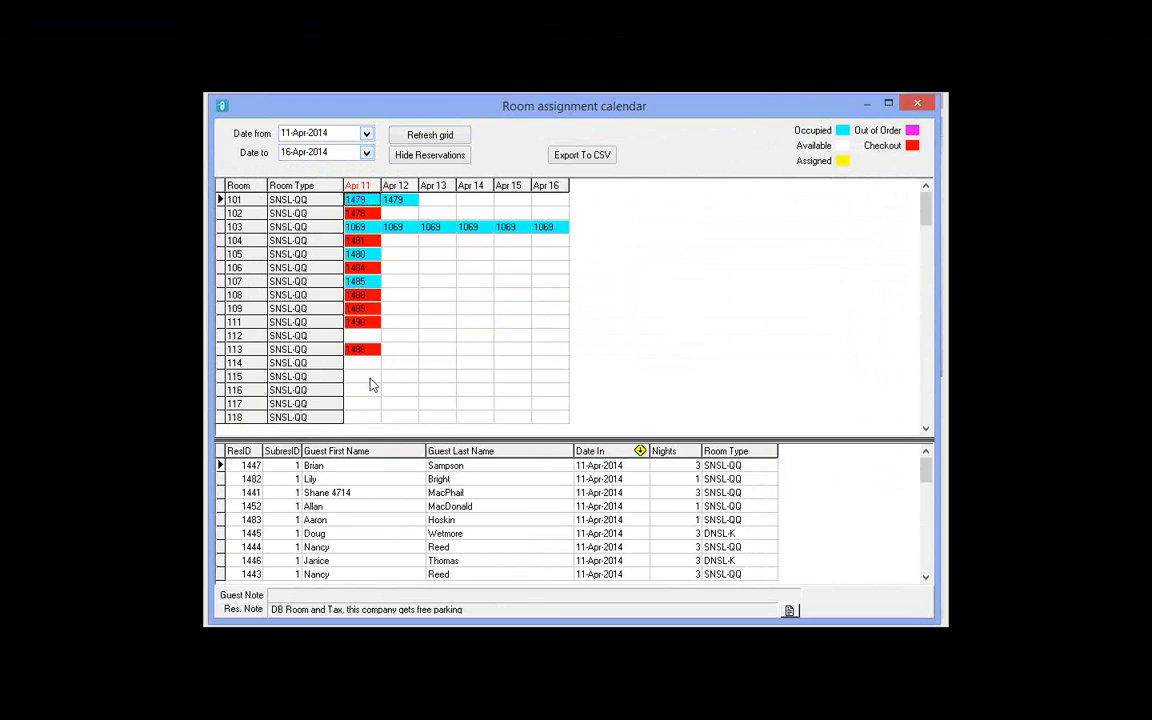
pyautogui.click(368, 395)
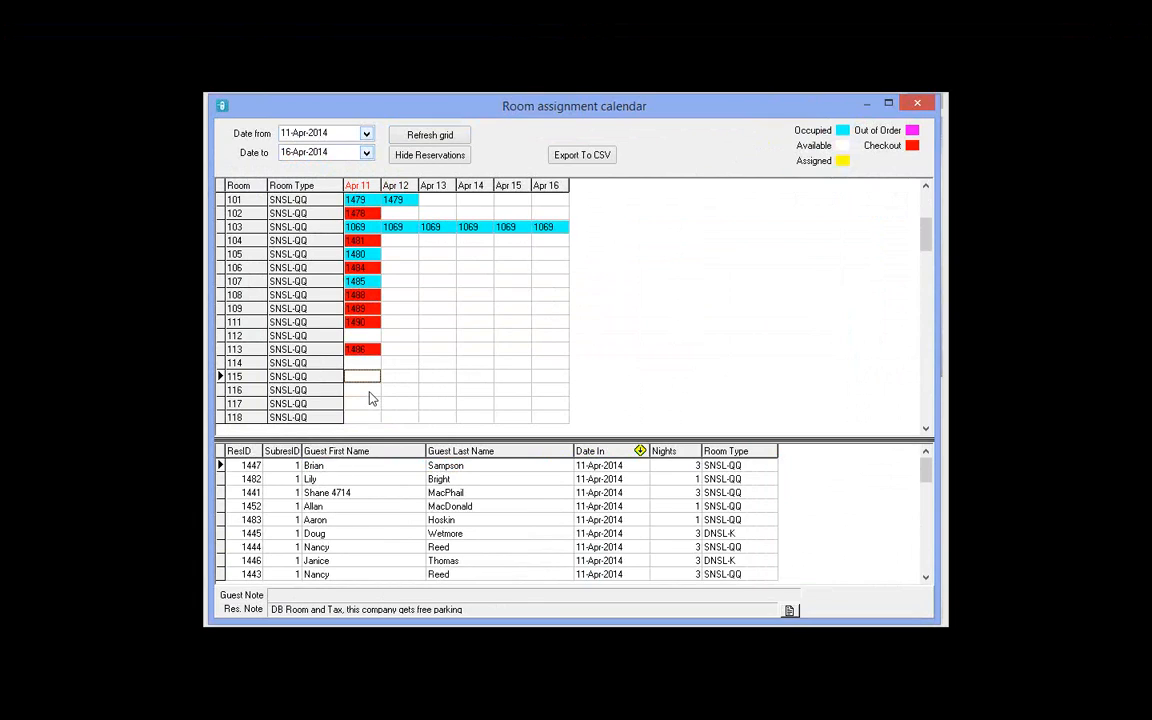
pyautogui.click(368, 405)
pyautogui.click(371, 395)
pyautogui.click(362, 467)
# Step: Drag reservation 1447 onto room 112 and reservation 1482 onto room 114, both from Apr 11
pyautogui.click(442, 467)
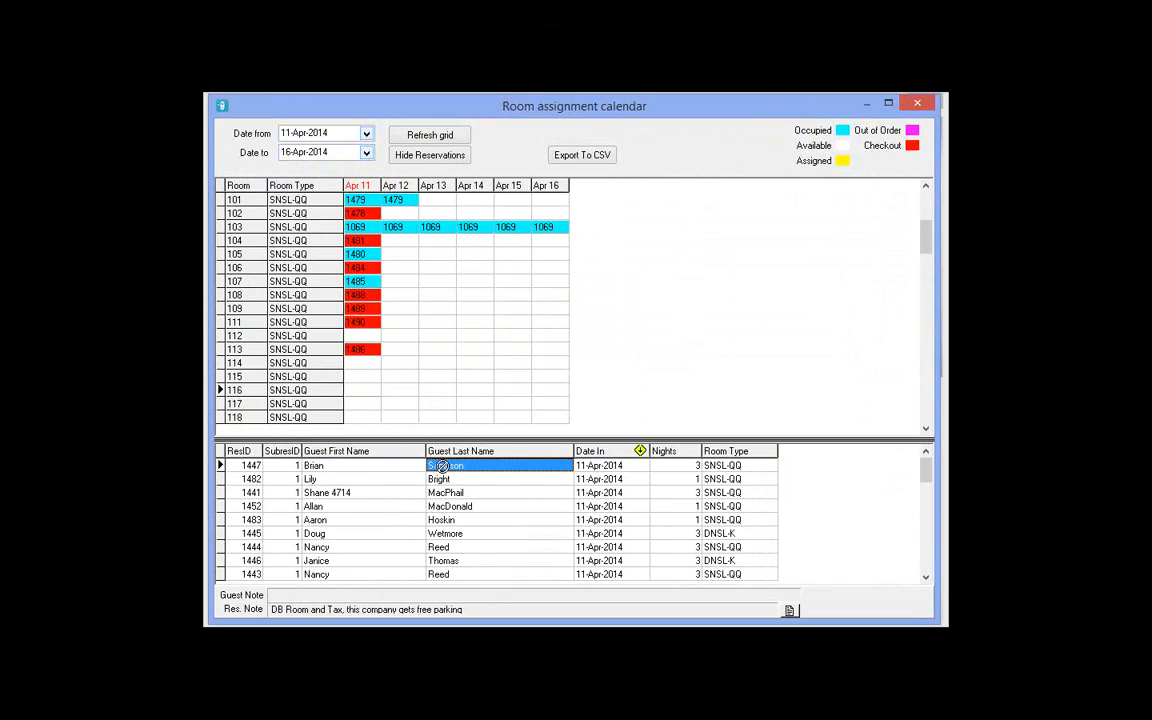
pyautogui.moveTo(442, 467)
pyautogui.mouseDown()
pyautogui.moveTo(381, 428)
pyautogui.moveTo(365, 330)
pyautogui.moveTo(370, 209)
pyautogui.moveTo(360, 391)
pyautogui.moveTo(378, 415)
pyautogui.moveTo(366, 336)
pyautogui.mouseUp()
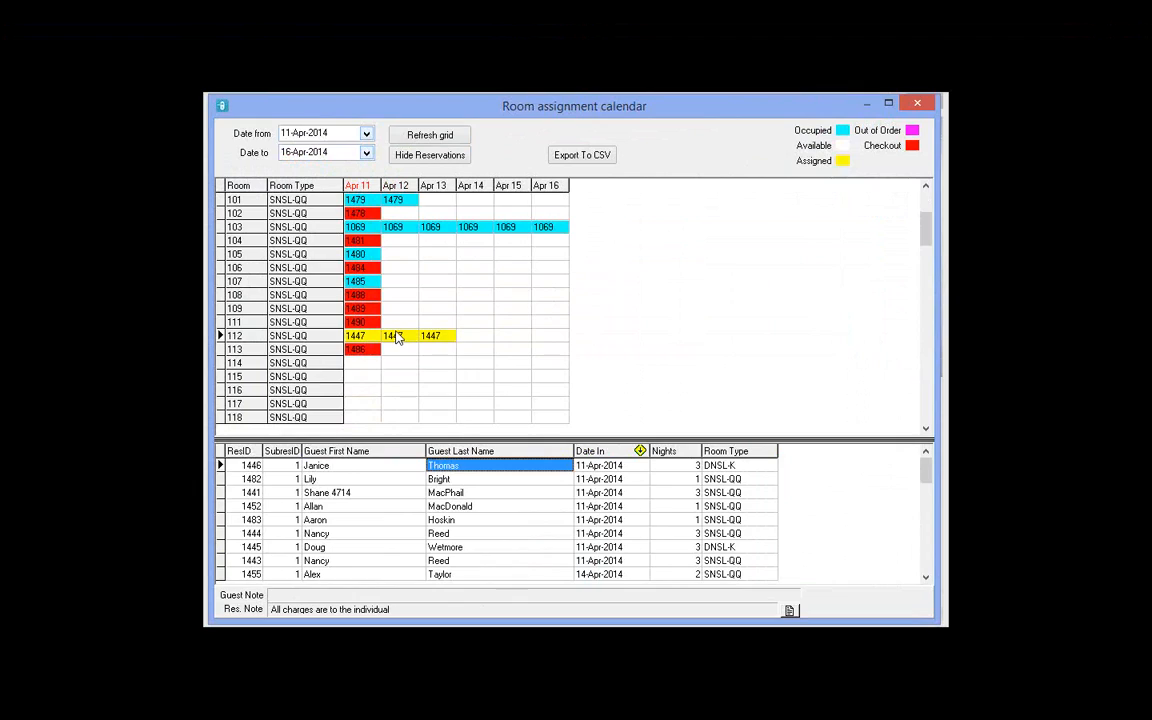
pyautogui.click(398, 480)
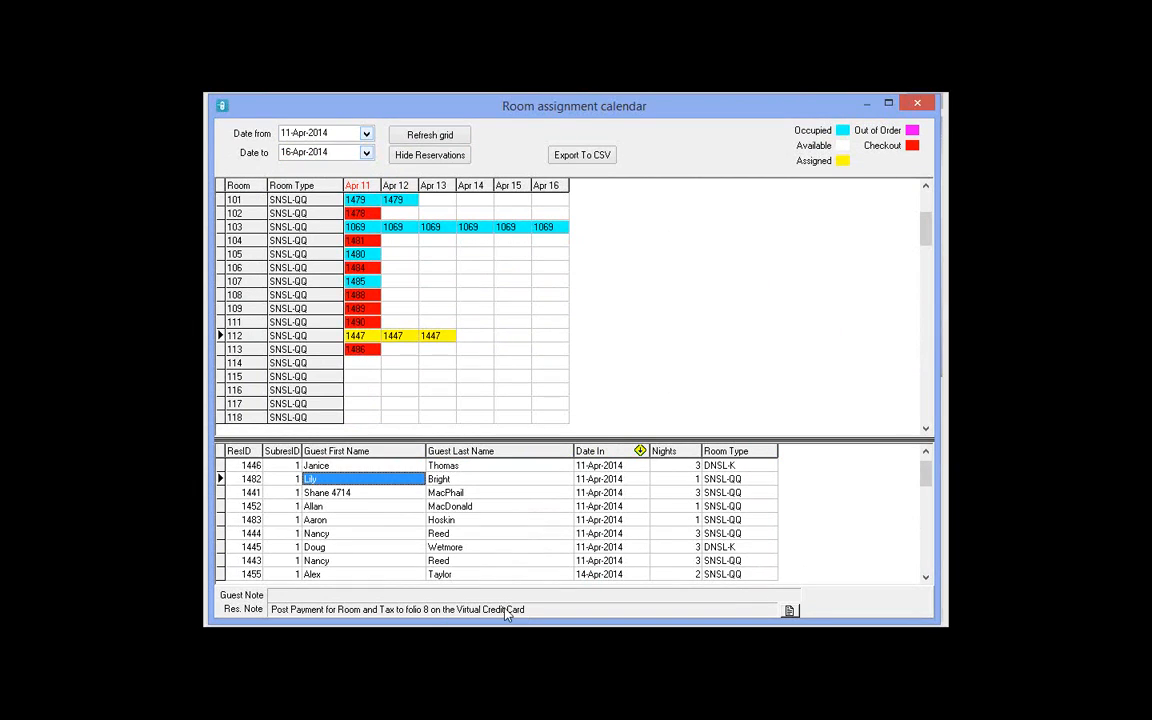
pyautogui.click(441, 481)
pyautogui.click(357, 366)
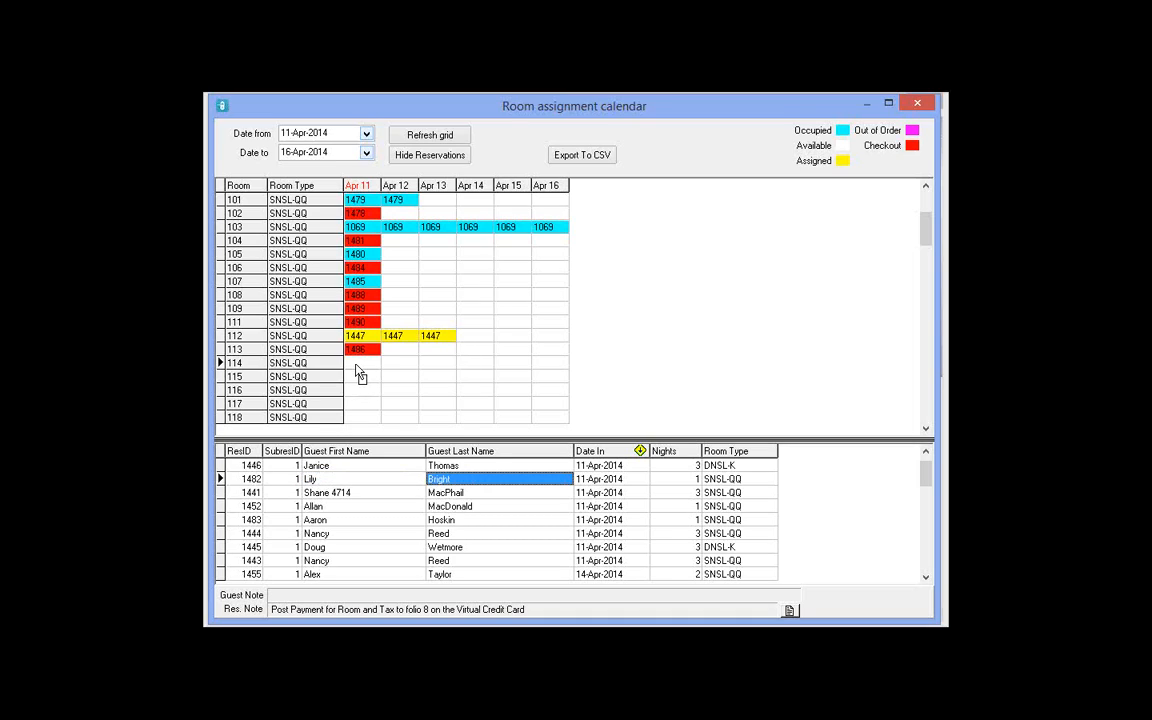
pyautogui.moveTo(356, 366); pyautogui.dragTo(356, 367)
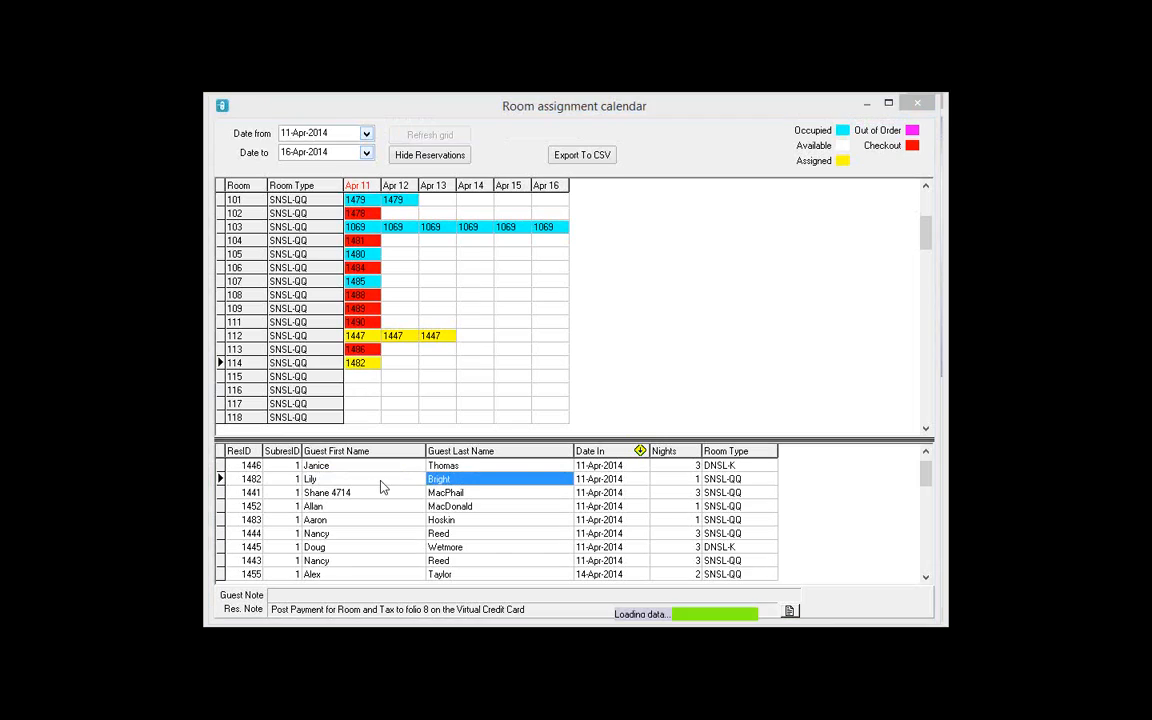
# Step: Select reservation 1441 and check the Apr 11 cells of rooms 115, 118 and 119
pyautogui.click(350, 481)
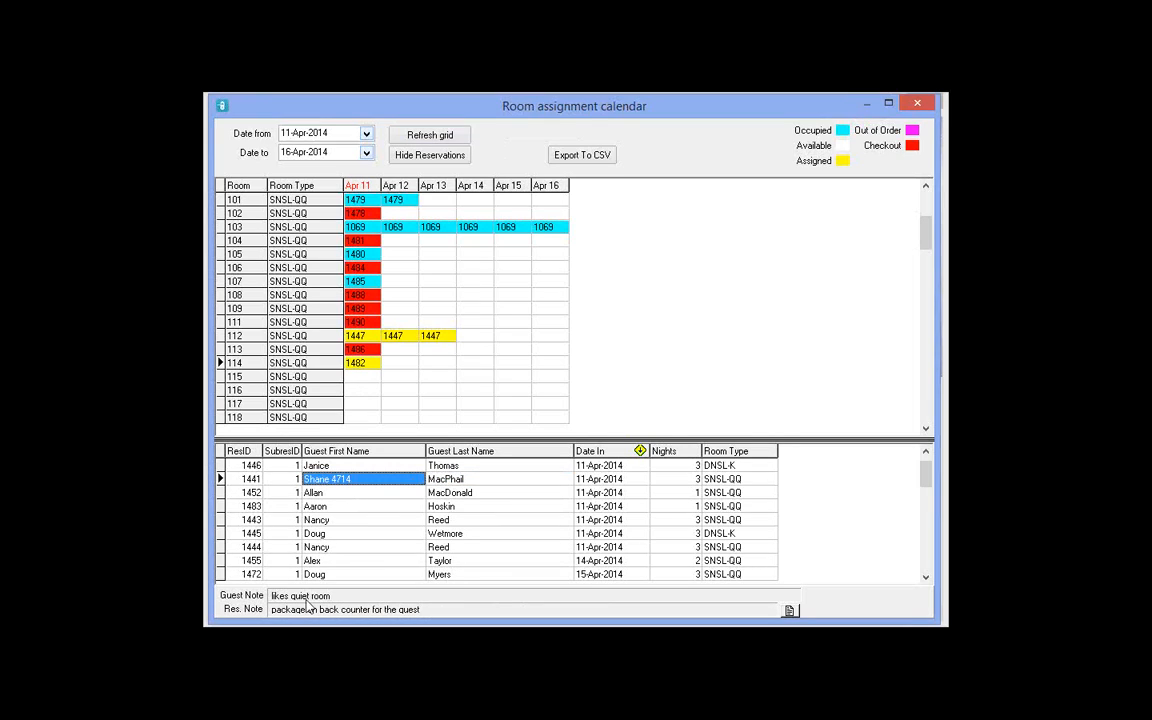
pyautogui.click(361, 377)
pyautogui.press('Down')
pyautogui.press('Down')
pyautogui.press('Down')
pyautogui.press('Down')
pyautogui.press('Down')
pyautogui.press('Down')
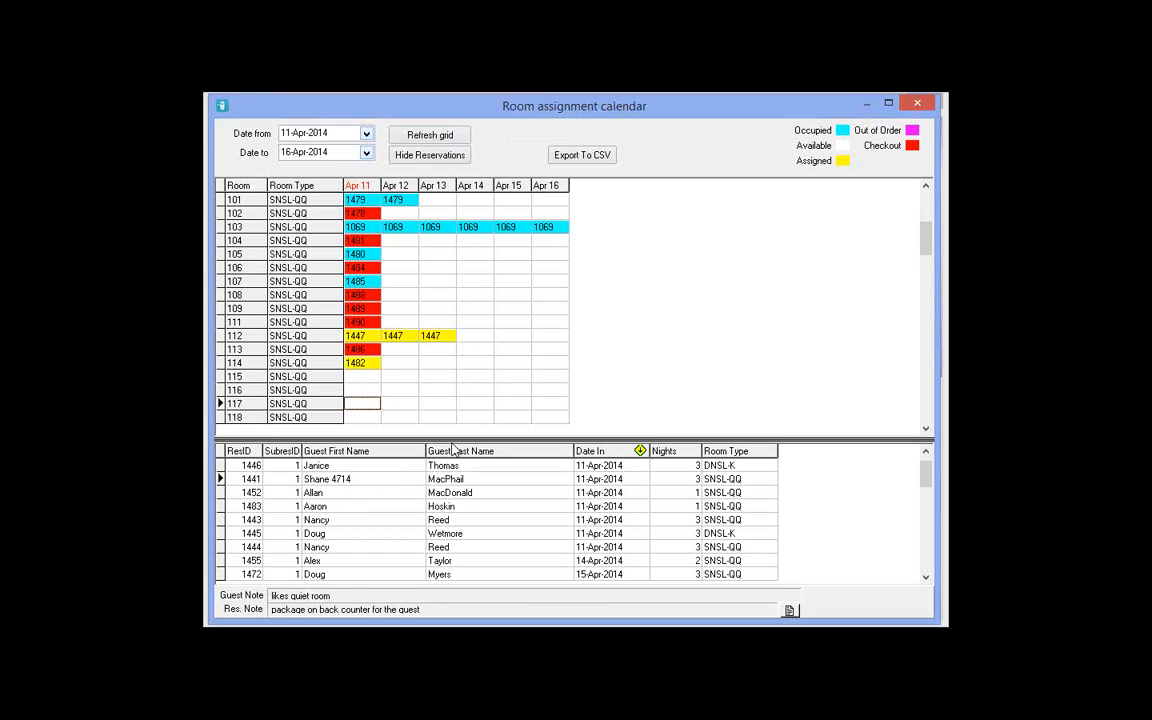
pyautogui.click(361, 376)
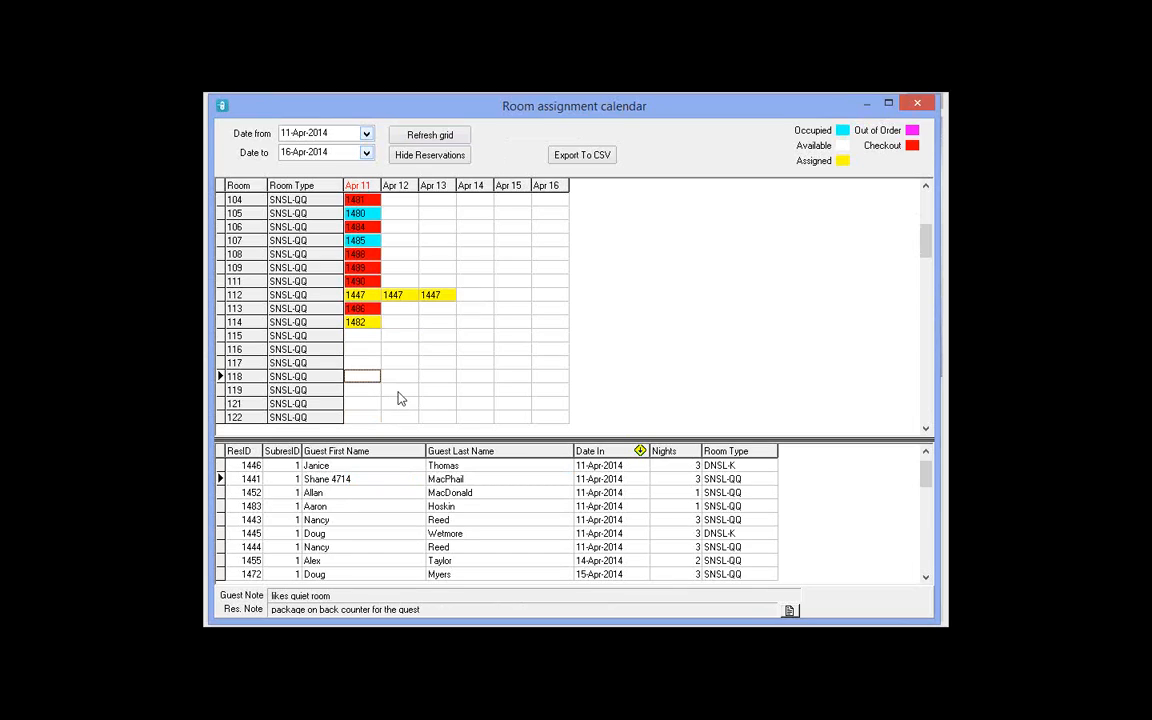
pyautogui.click(362, 390)
# Step: Scroll the room grid down and place reservation 1441 into a free room
pyautogui.scroll(-4, 500, 459)
pyautogui.scroll(-20, 500, 459)
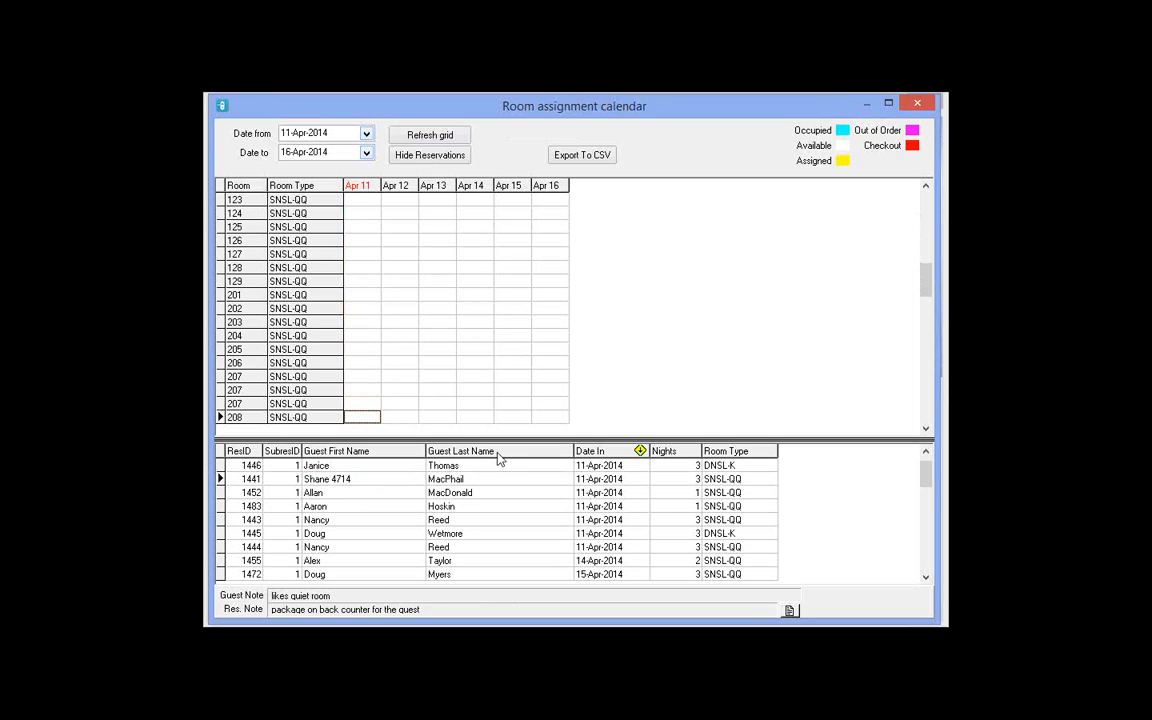
pyautogui.scroll(-14, 500, 459)
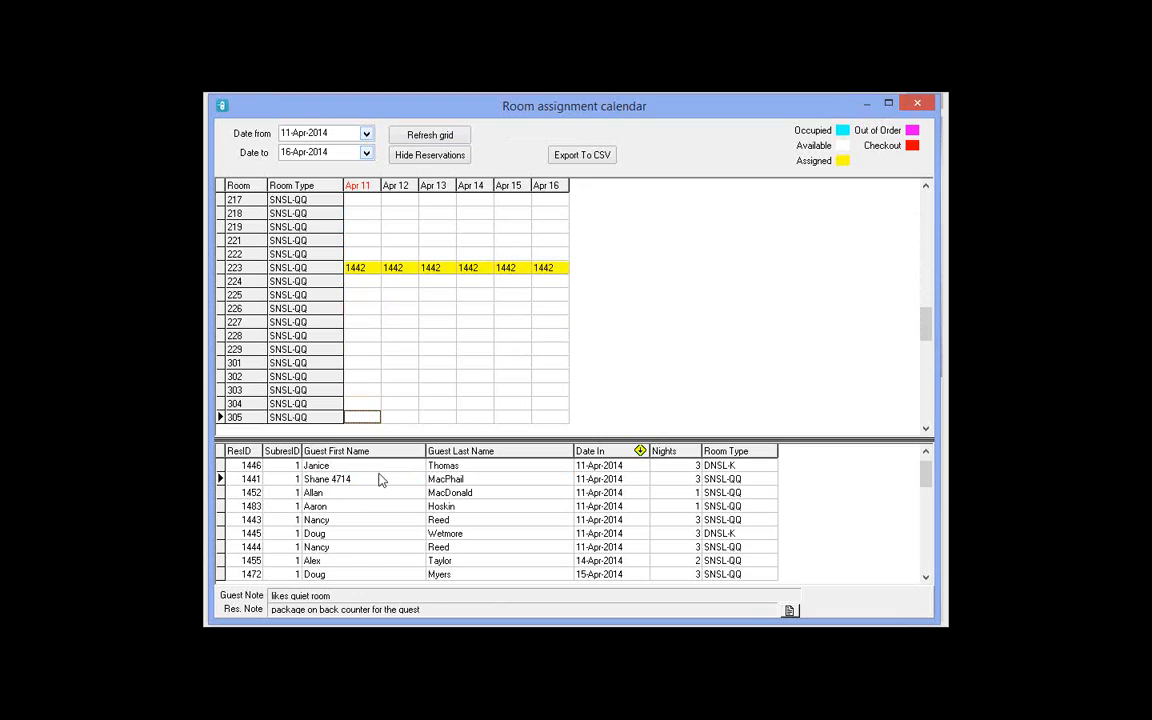
pyautogui.moveTo(368, 484); pyautogui.dragTo(367, 391)
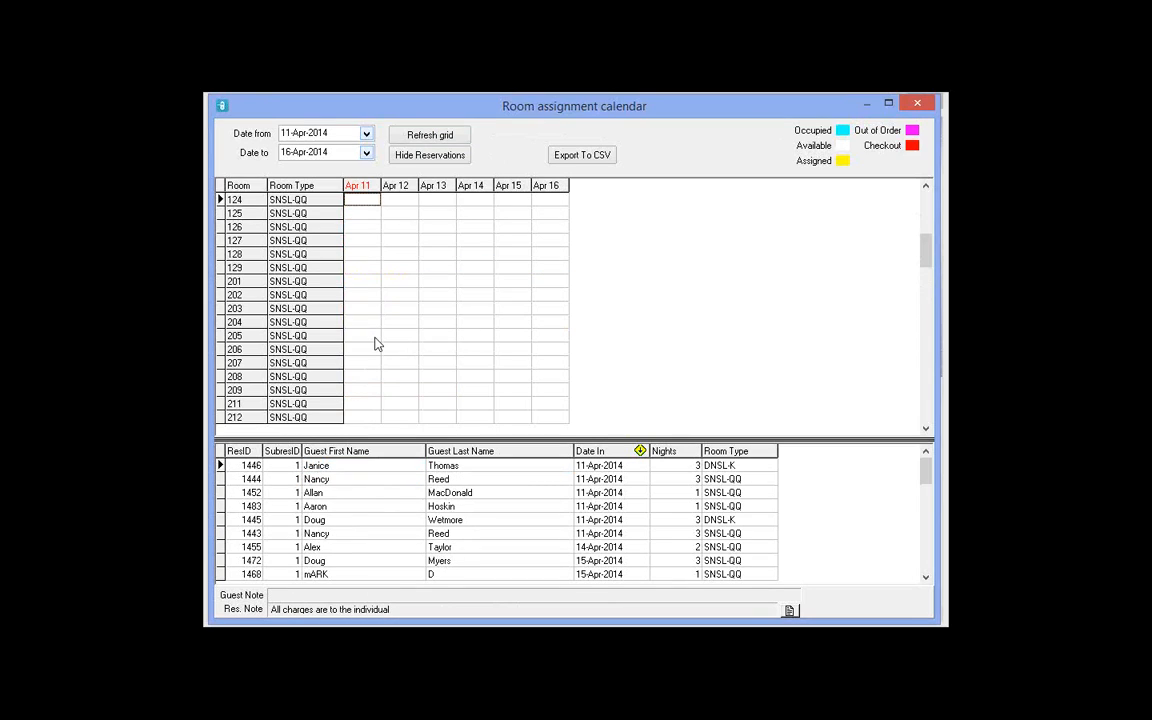
# Step: Review reservations 1444 and 1446, checking 1446's room type
pyautogui.click(370, 480)
pyautogui.click(351, 468)
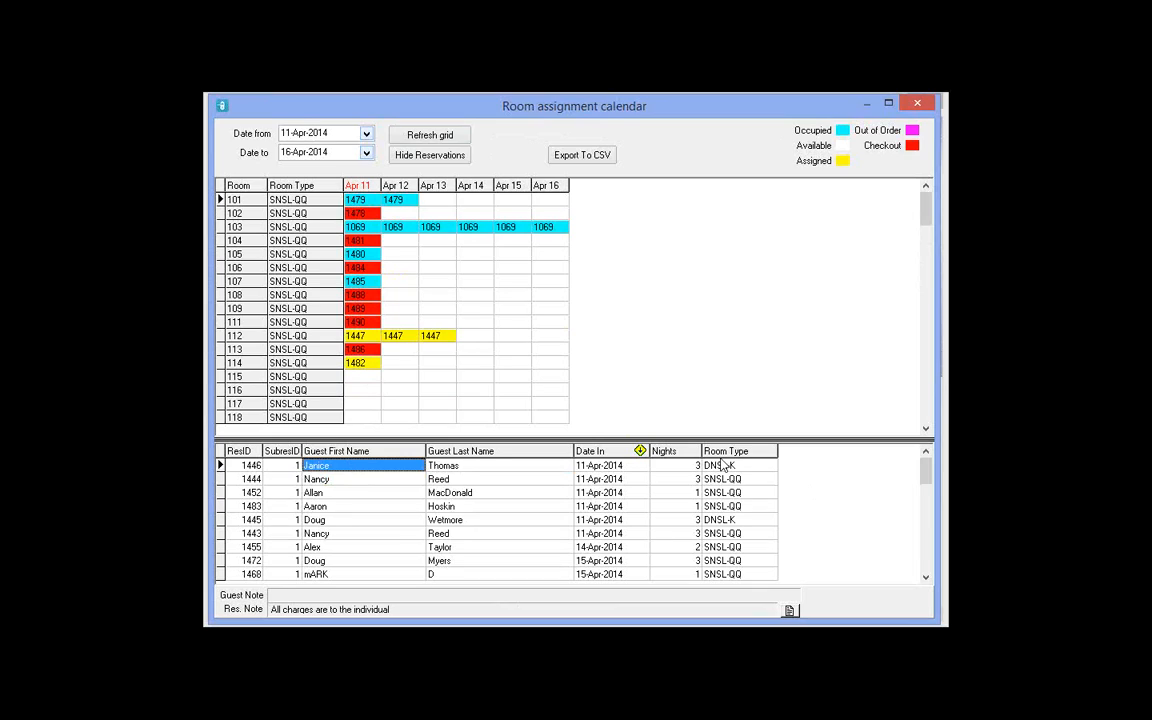
pyautogui.moveTo(455, 467); pyautogui.dragTo(364, 395)
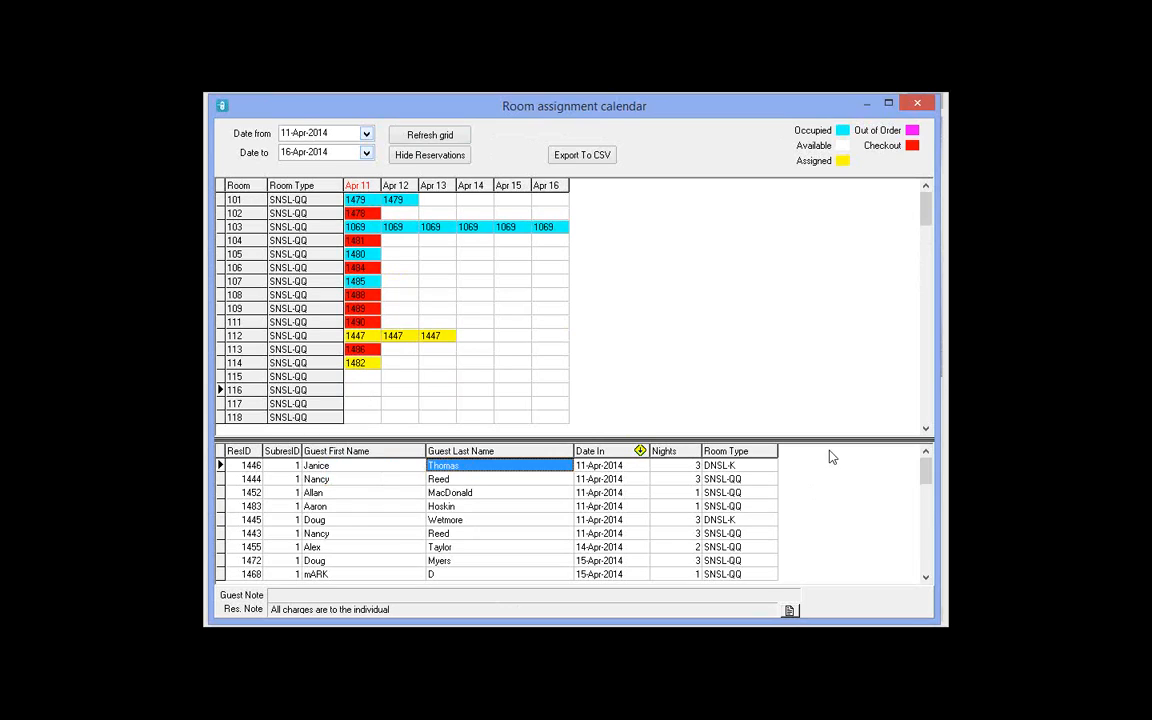
pyautogui.click(738, 466)
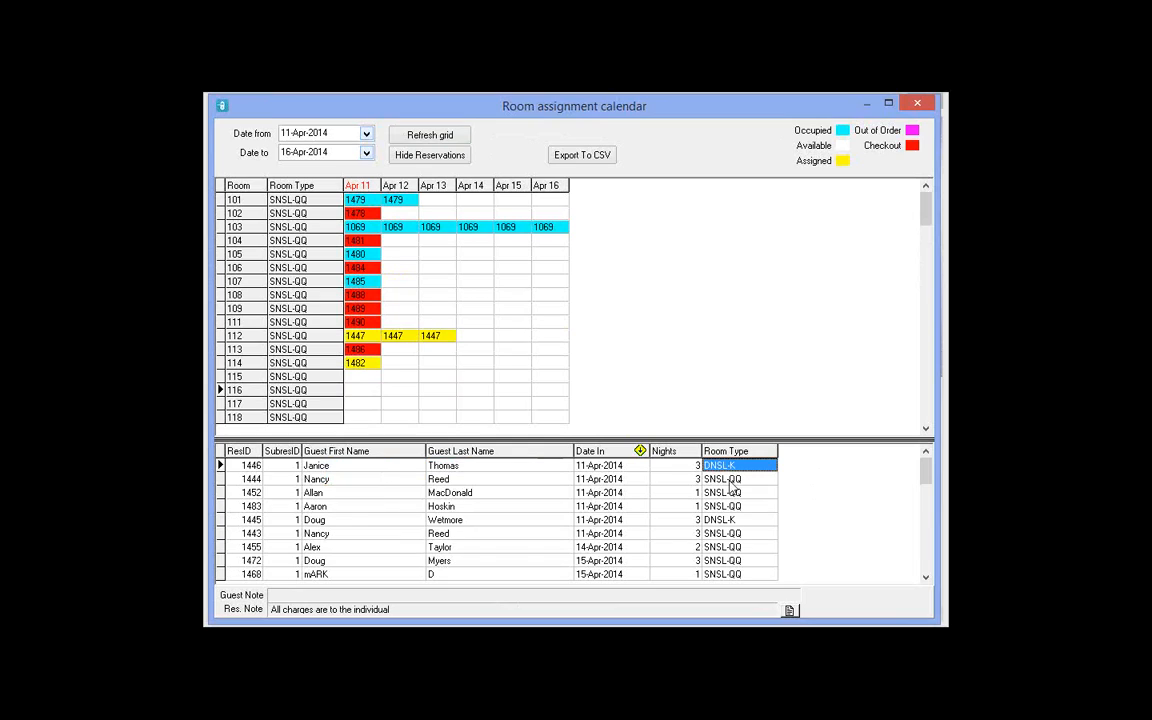
pyautogui.click(378, 484)
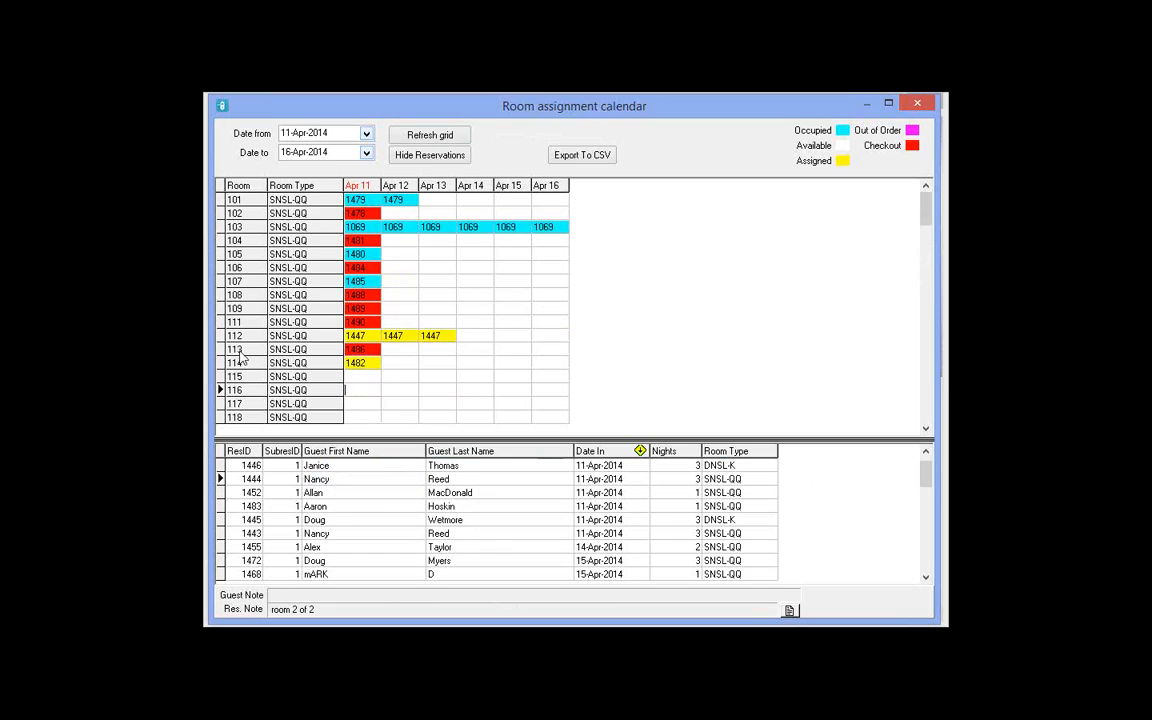
# Step: Bring up room 116's Apr 11 assignment list and compare the waiting reservations' notes
pyautogui.doubleClick(369, 391)
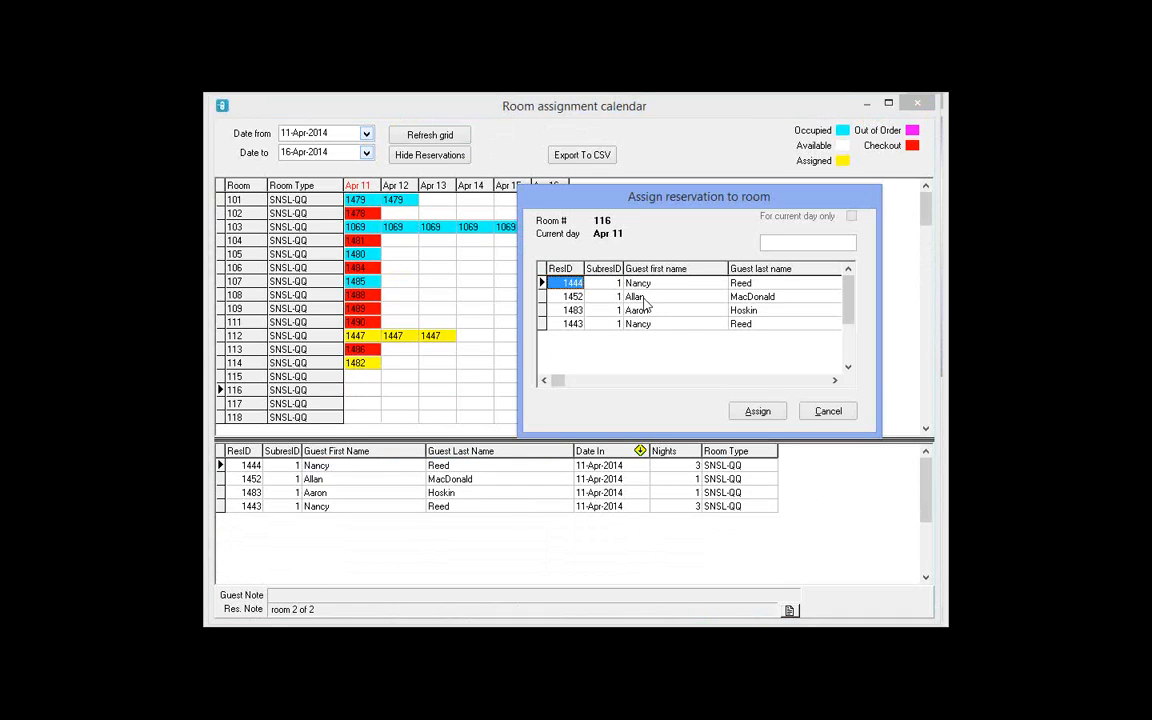
pyautogui.click(643, 284)
pyautogui.click(643, 298)
pyautogui.click(641, 325)
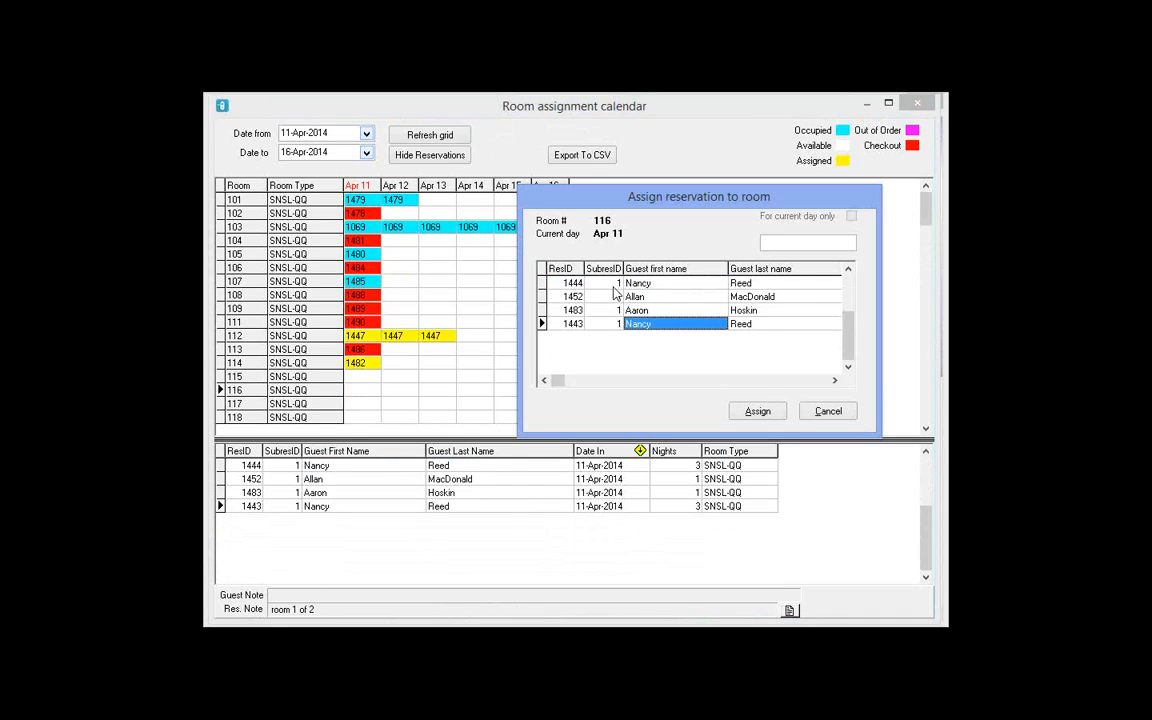
pyautogui.click(614, 286)
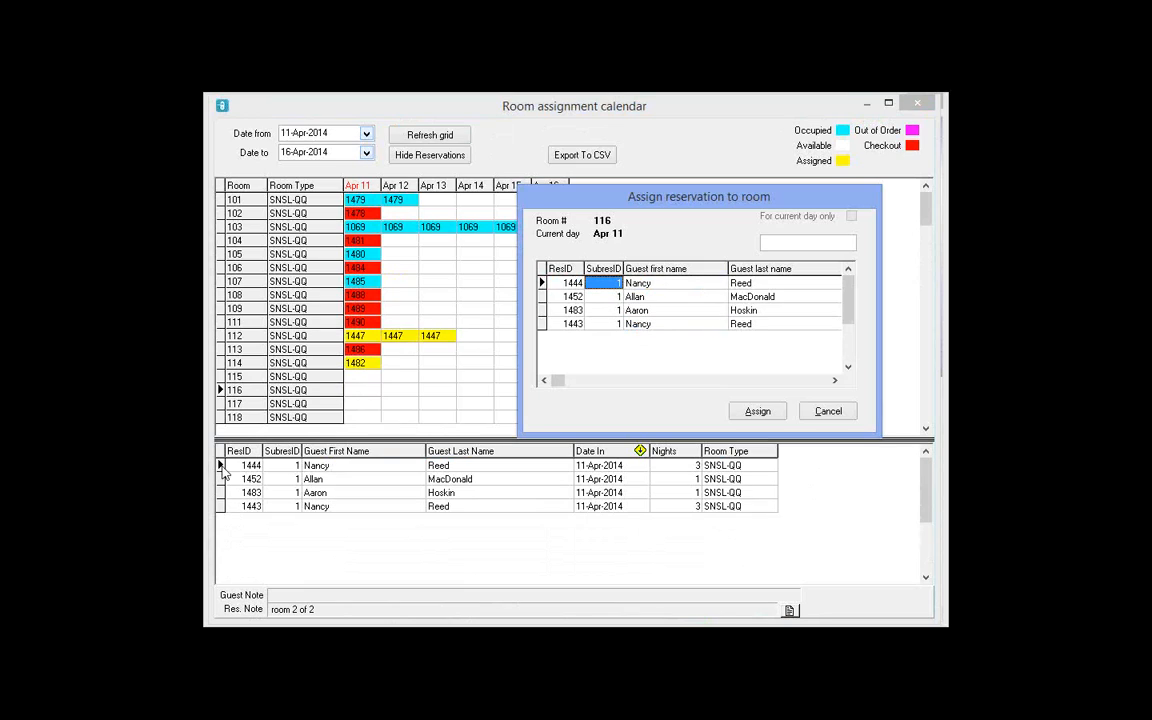
pyautogui.click(604, 297)
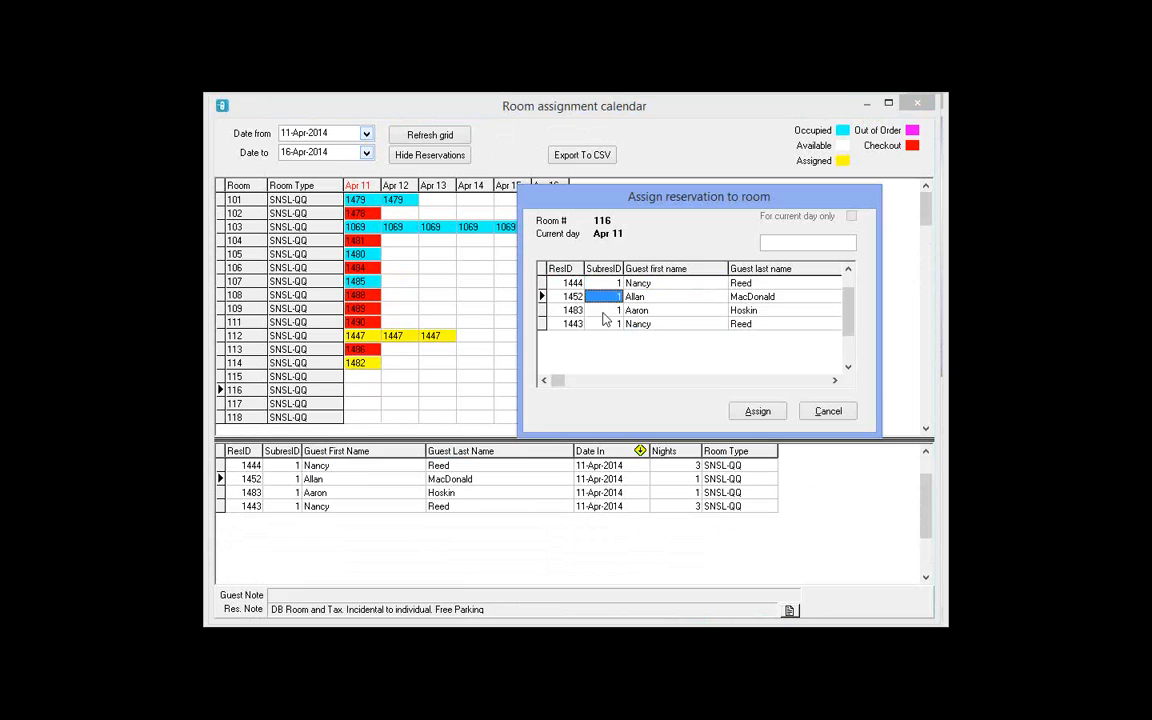
pyautogui.click(604, 311)
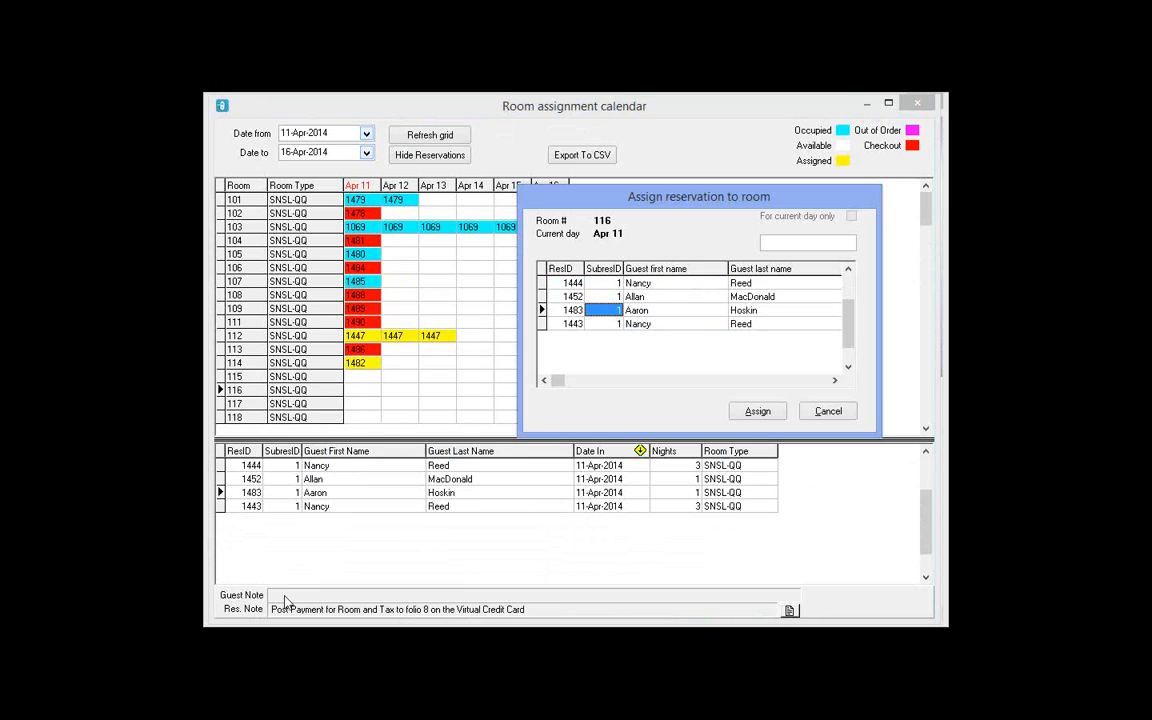
pyautogui.click(604, 324)
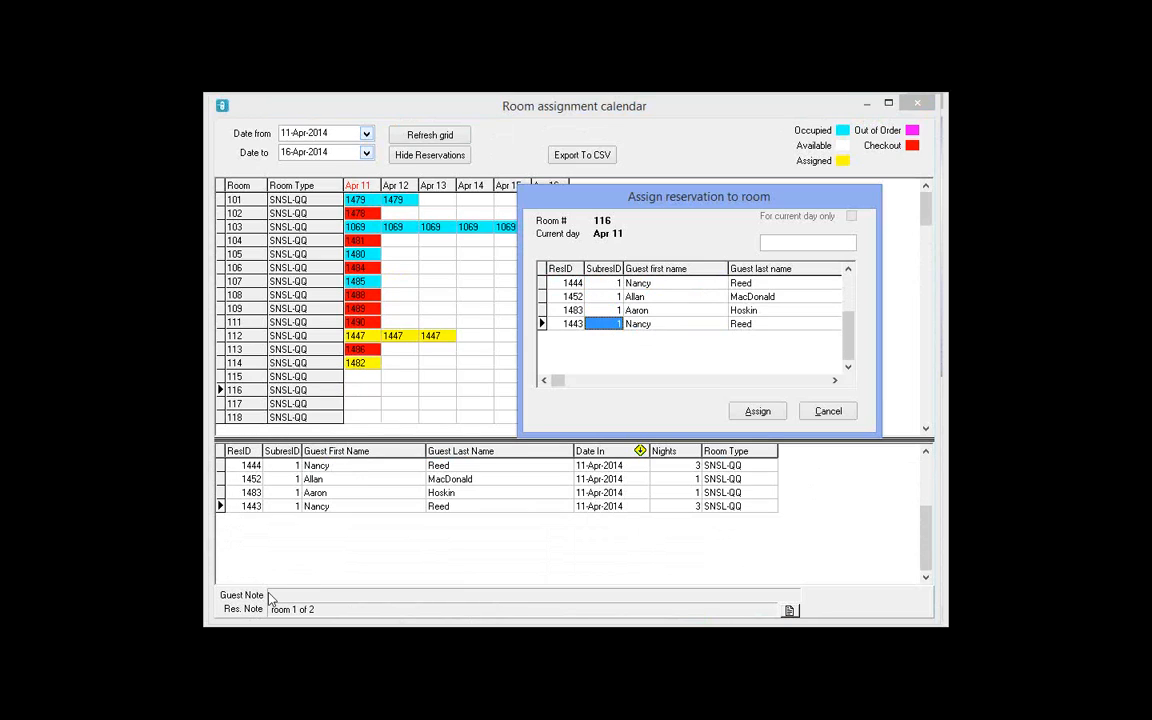
pyautogui.click(600, 310)
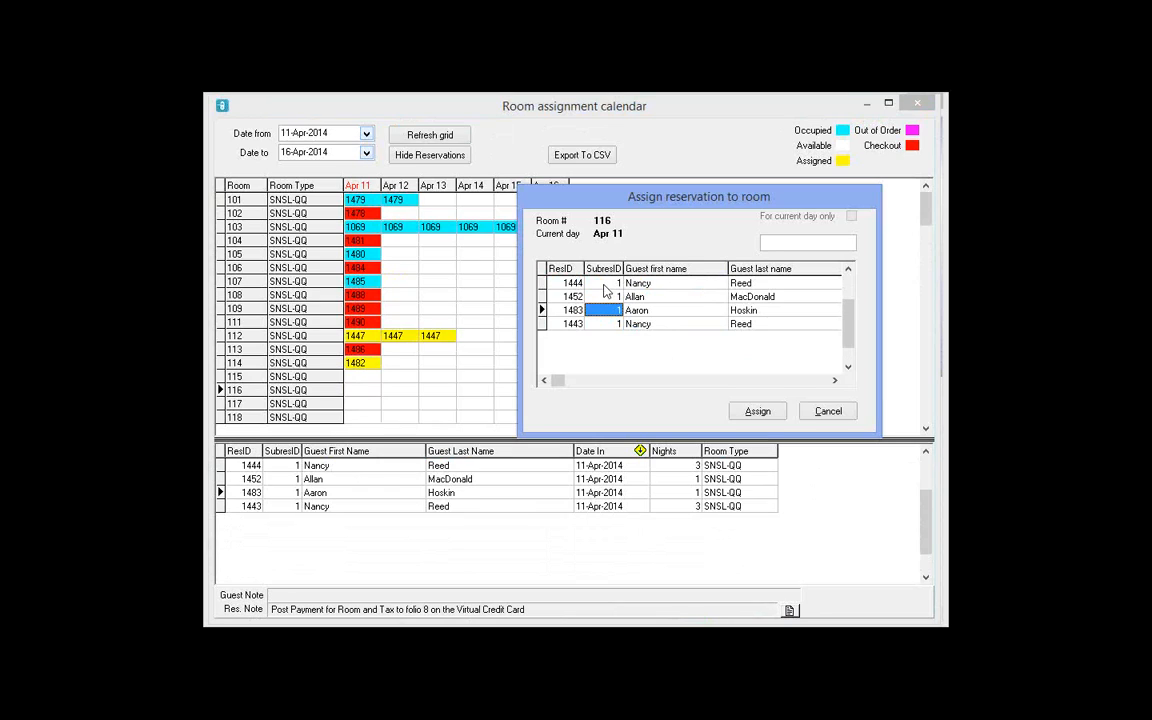
pyautogui.click(604, 286)
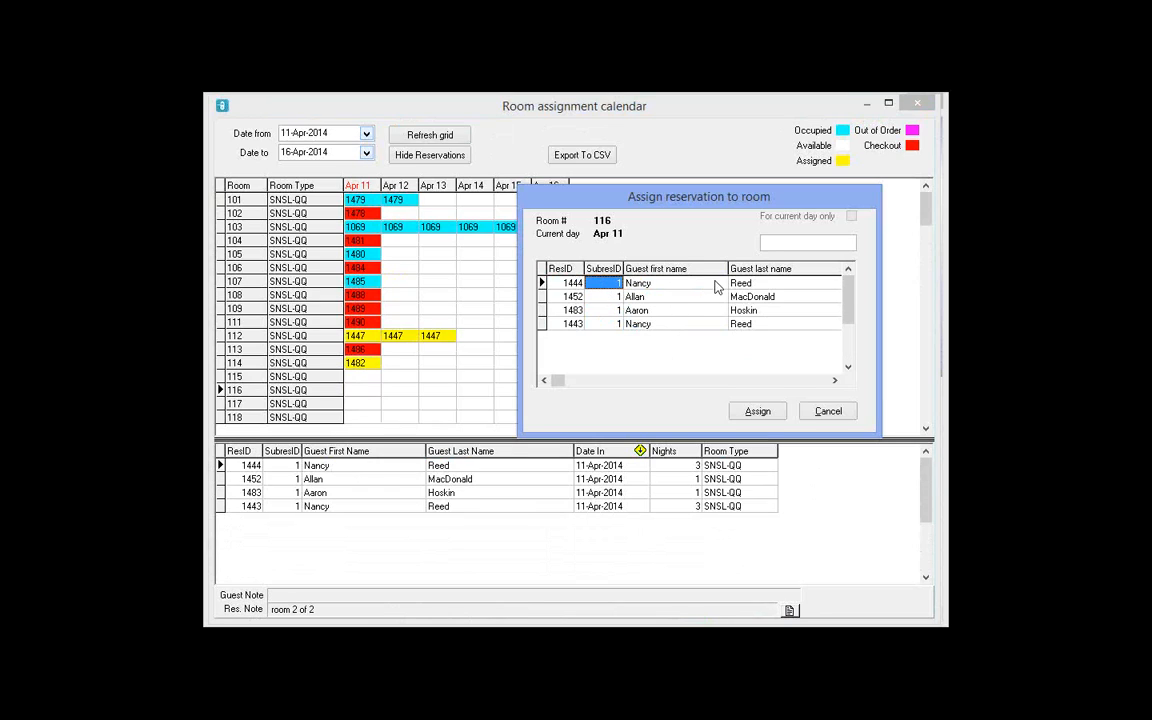
pyautogui.click(649, 328)
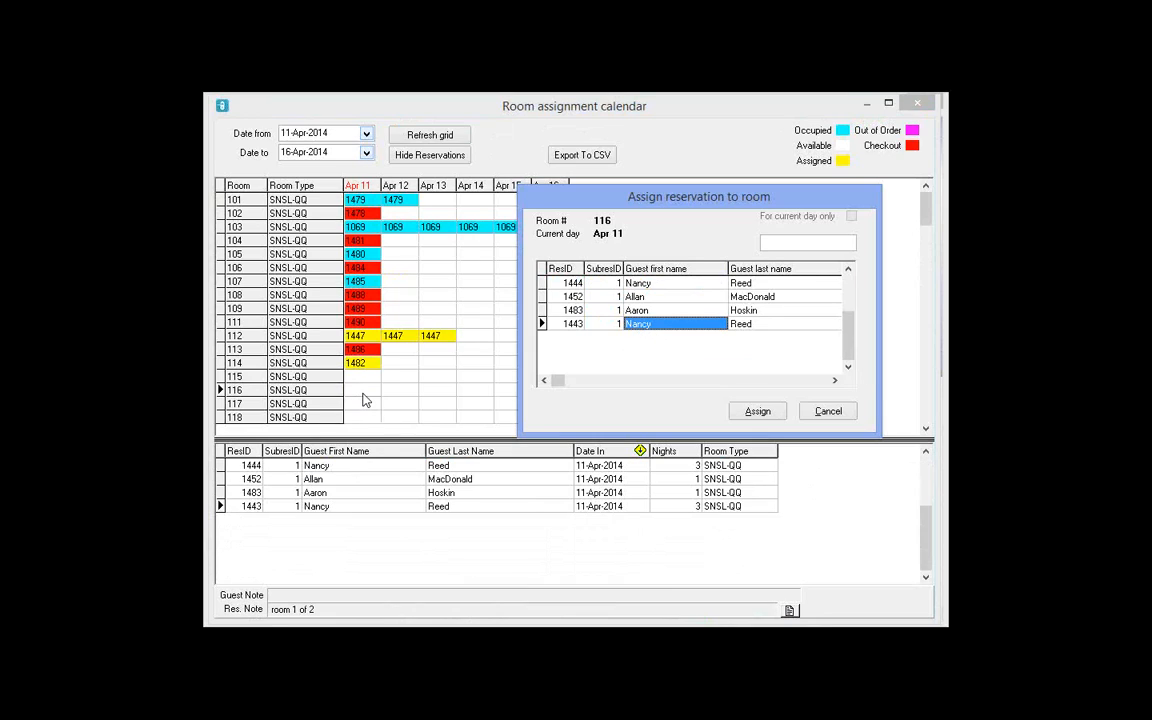
# Step: Assign the 'room 2 of 2' reservation to room 116 and 'room 1 of 2' to room 118
pyautogui.click(625, 284)
pyautogui.click(757, 412)
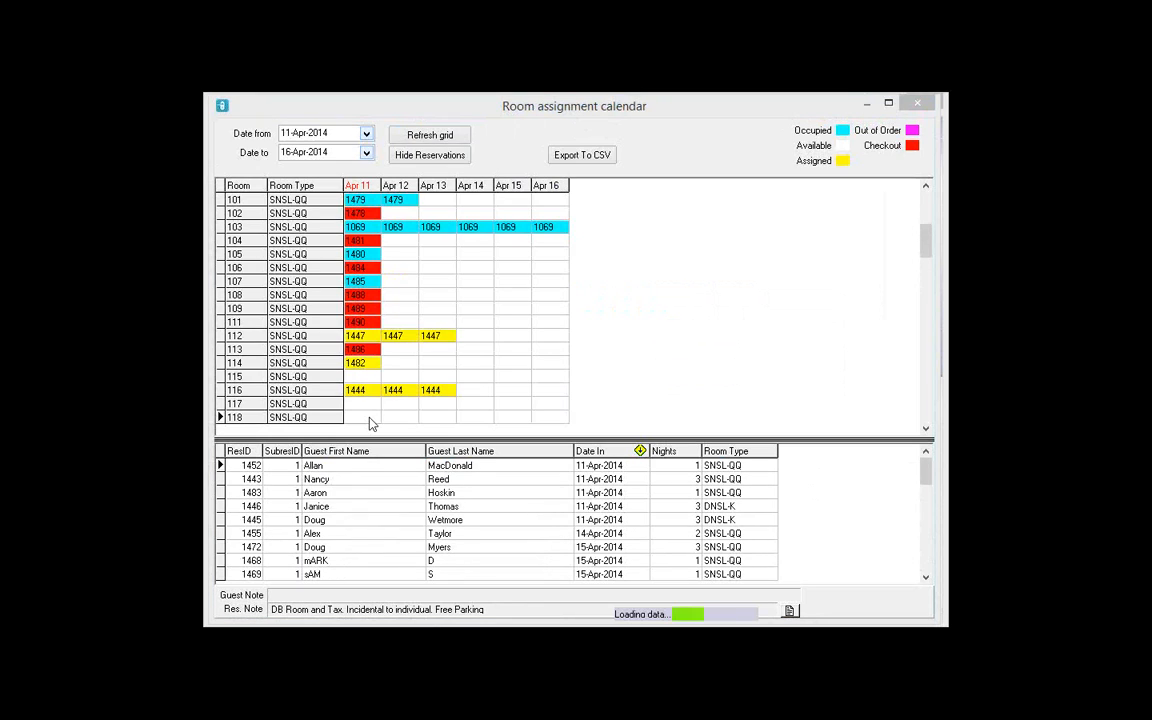
pyautogui.click(645, 297)
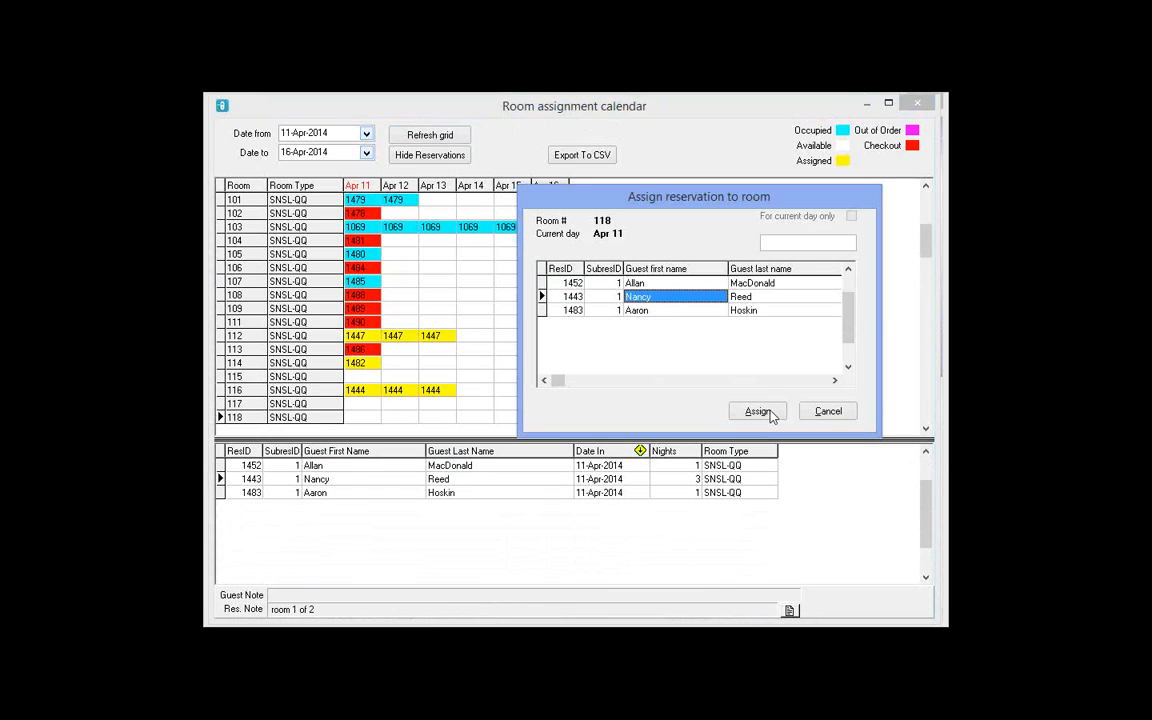
pyautogui.click(758, 411)
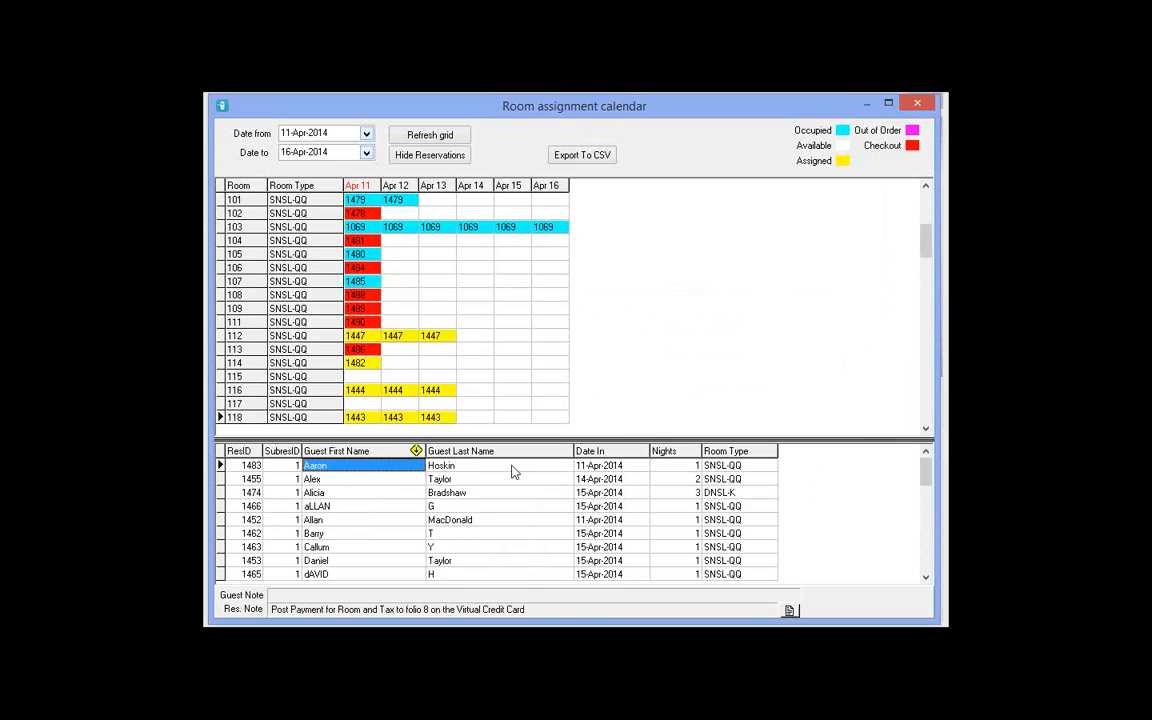
# Step: Sort by Date In and place reservations 1452 and 1483 into rooms 115 and 117 for Apr 11
pyautogui.click(625, 451)
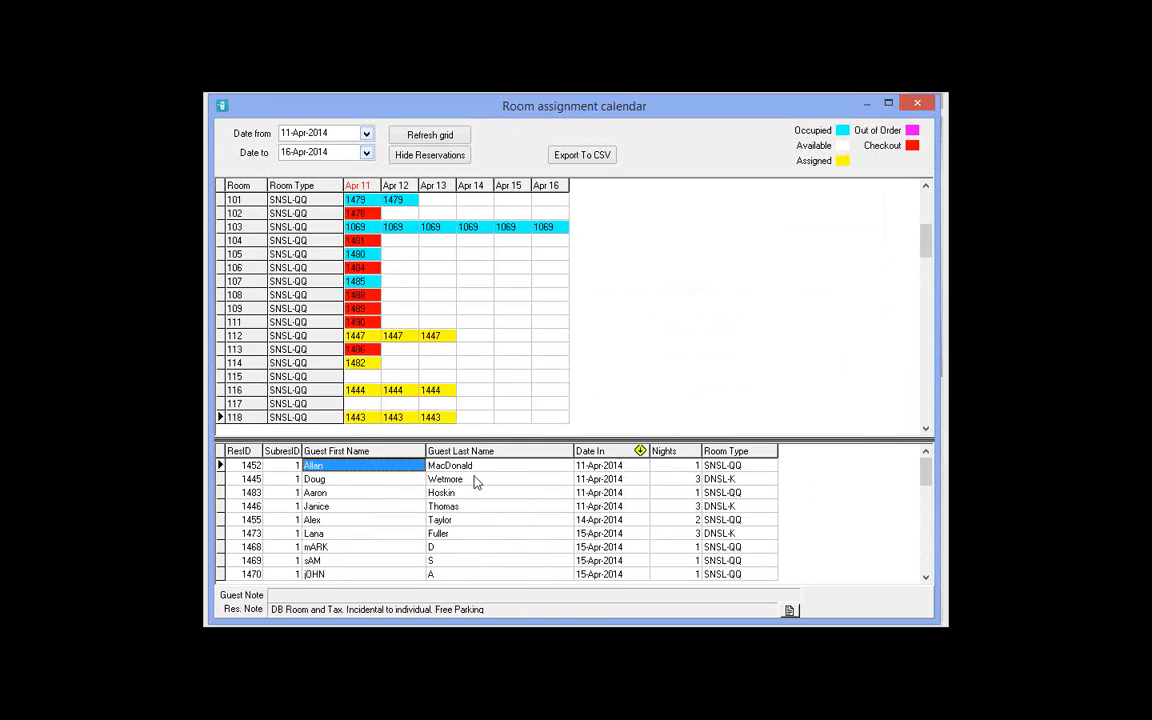
pyautogui.click(440, 467)
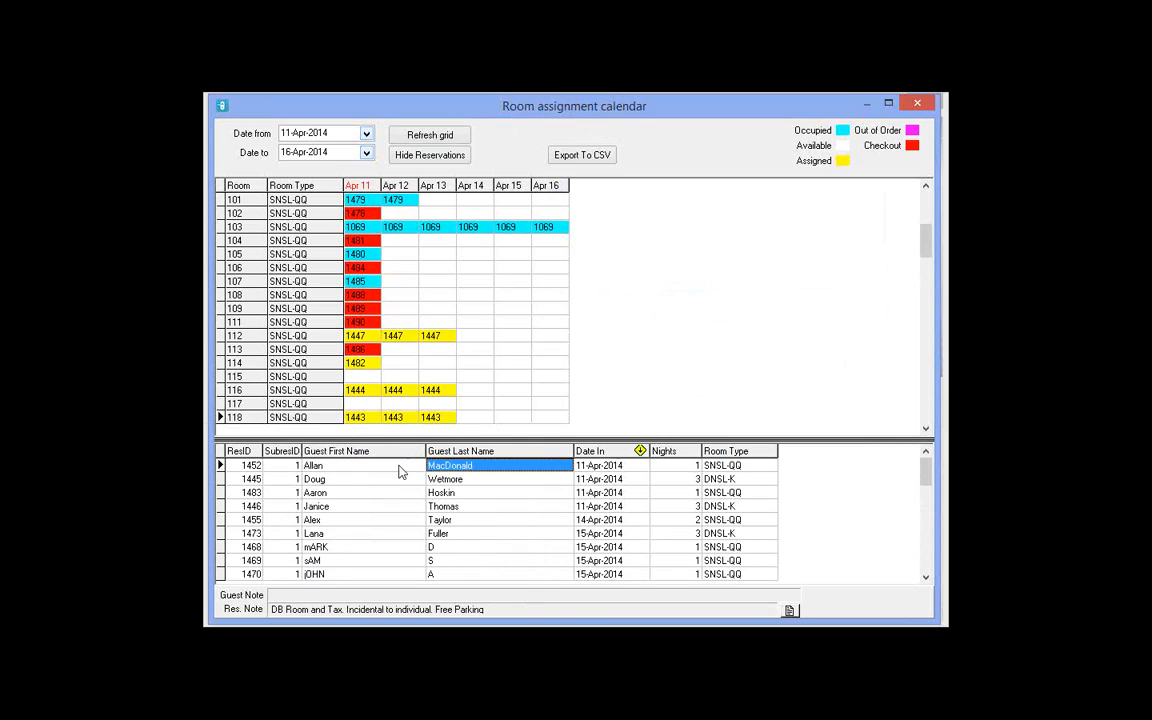
pyautogui.moveTo(401, 470); pyautogui.dragTo(356, 377)
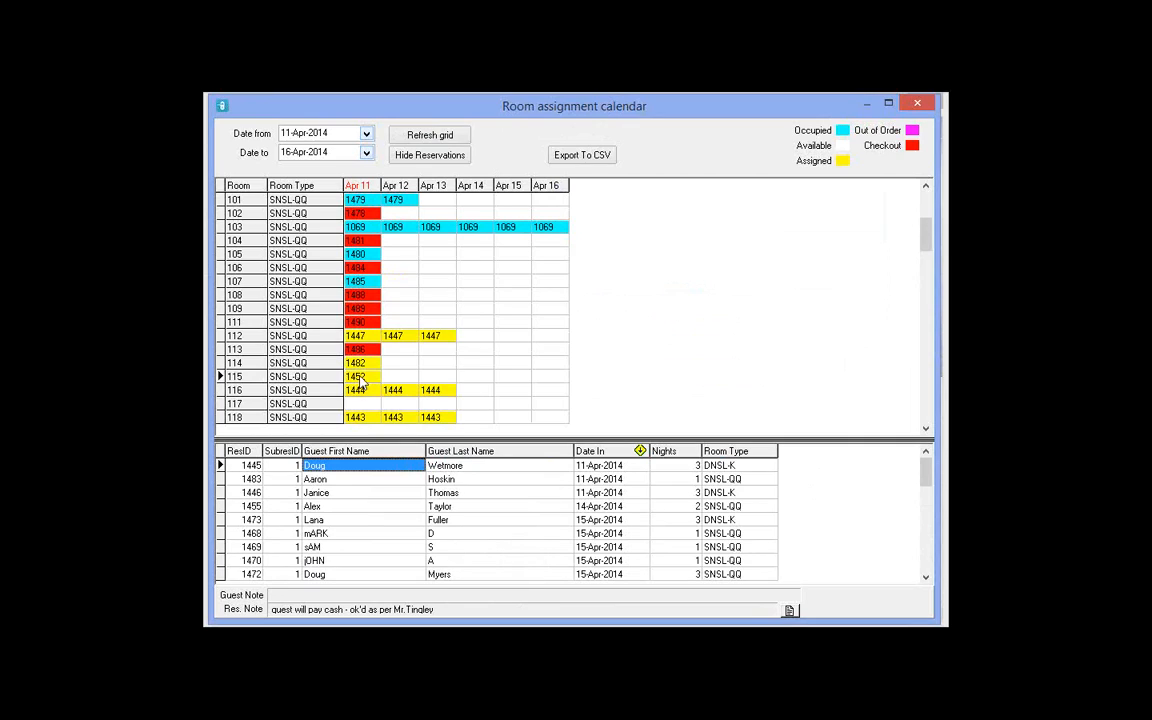
pyautogui.doubleClick(361, 381)
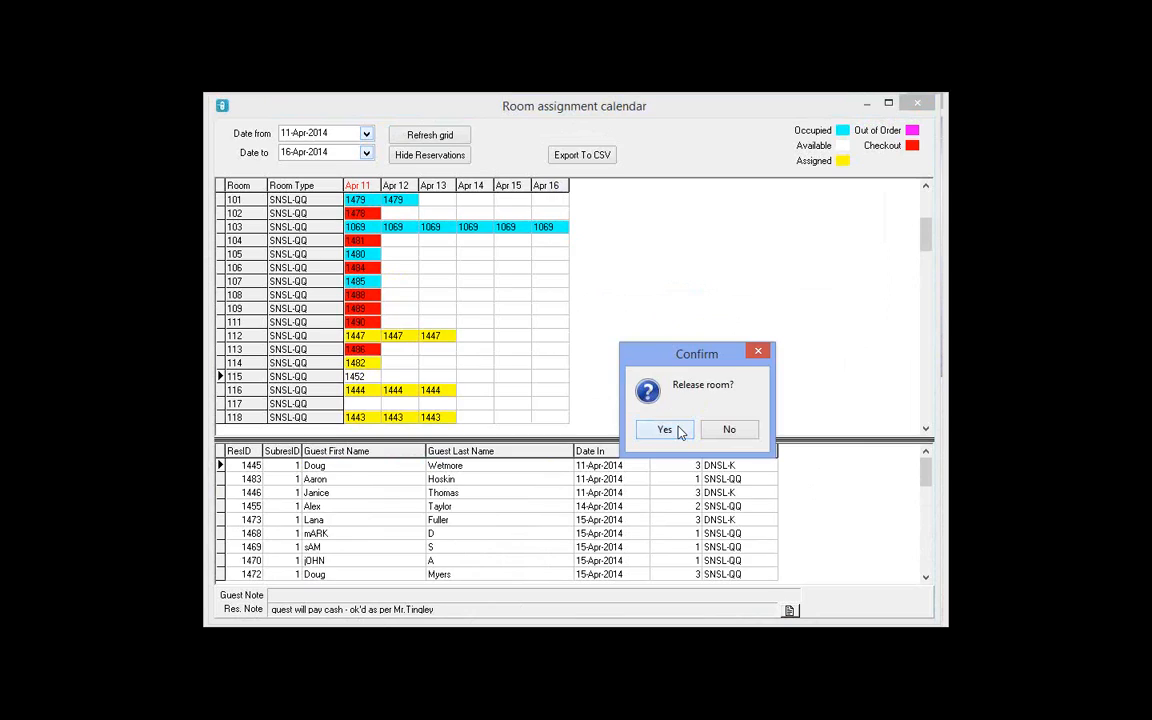
pyautogui.click(679, 432)
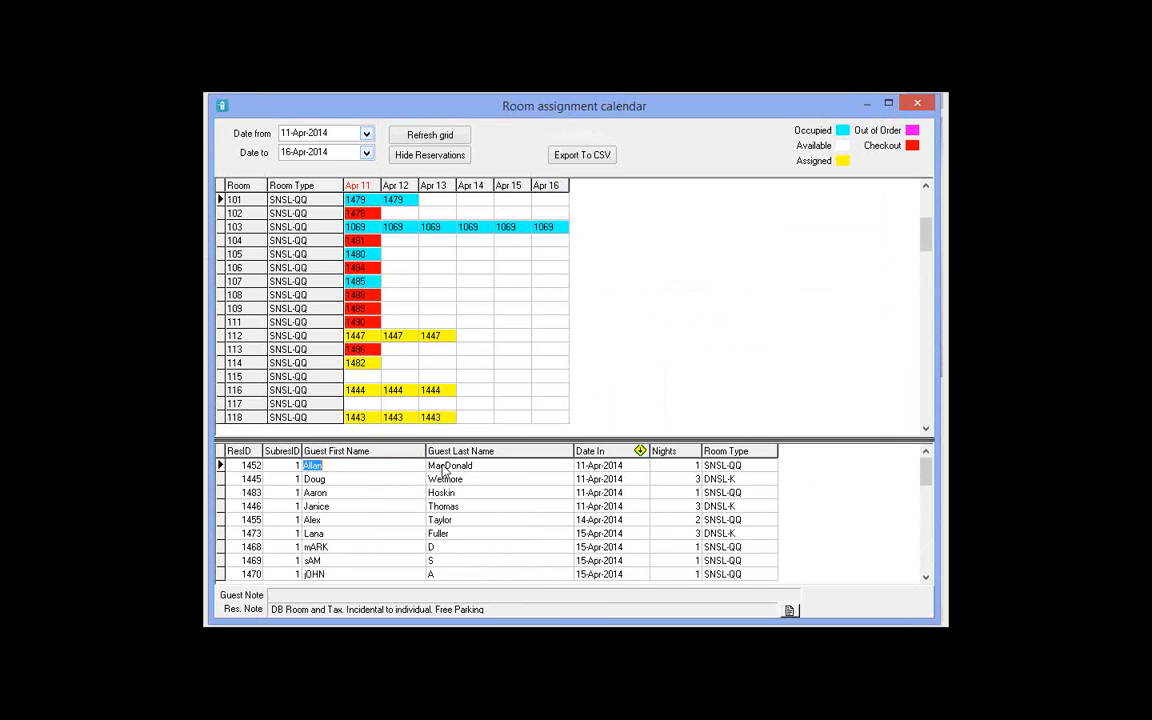
pyautogui.moveTo(391, 440); pyautogui.dragTo(358, 384)
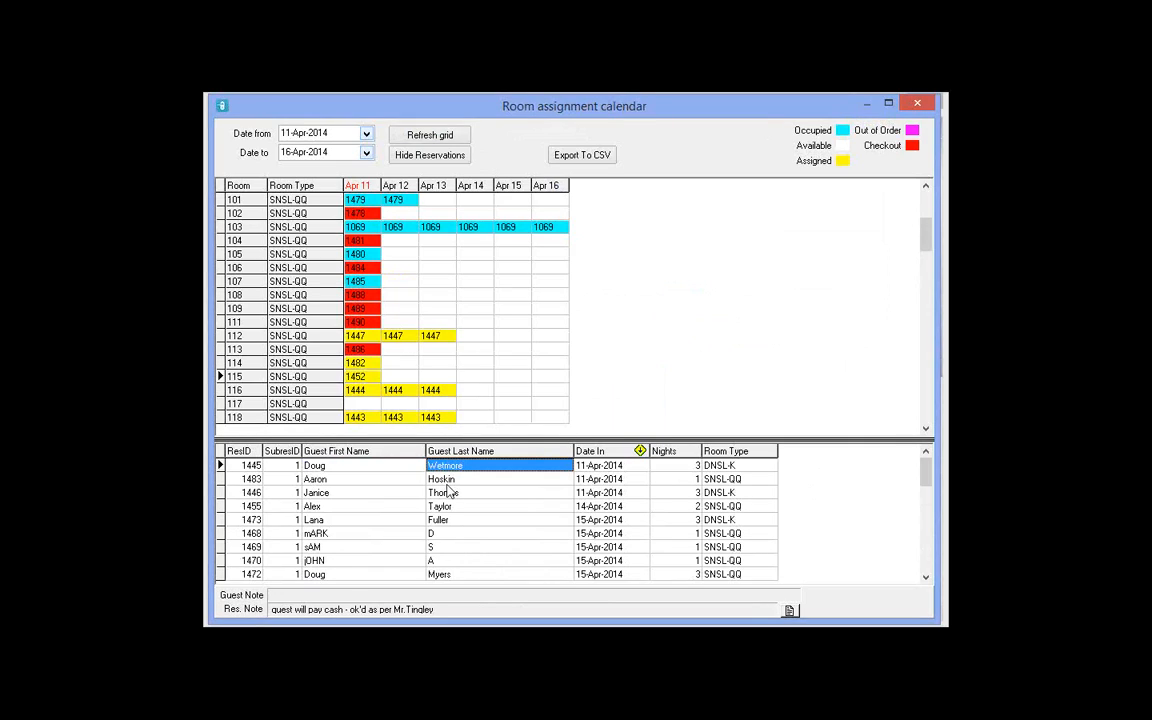
pyautogui.moveTo(378, 477); pyautogui.dragTo(359, 407)
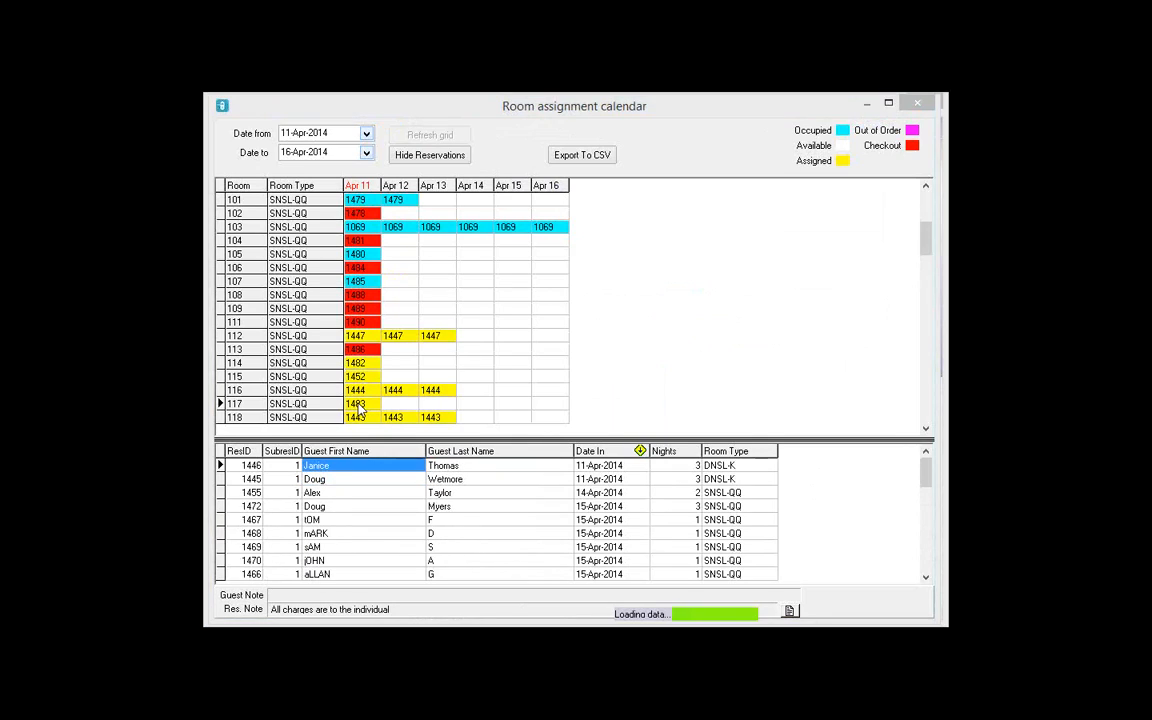
# Step: Scroll to the DNSL-K rooms and place reservation 1446 into room 120 for Apr 11–13
pyautogui.click(391, 480)
pyautogui.click(431, 419)
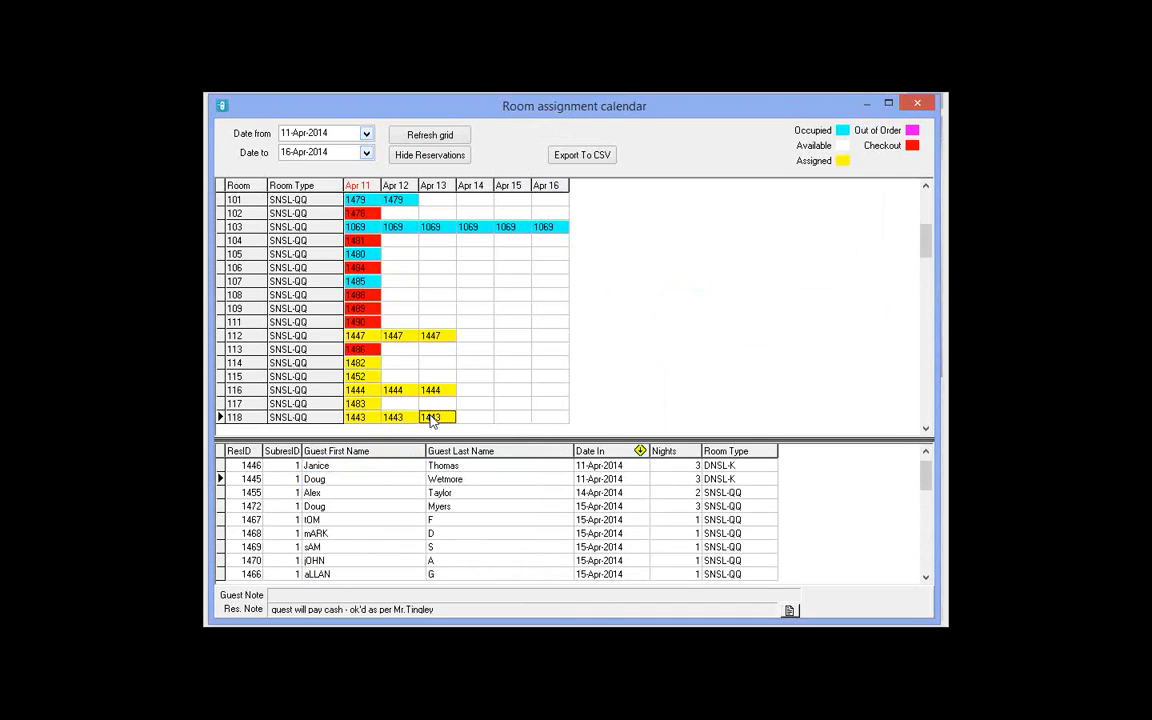
pyautogui.scroll(-14, 431, 420)
pyautogui.scroll(-10, 431, 420)
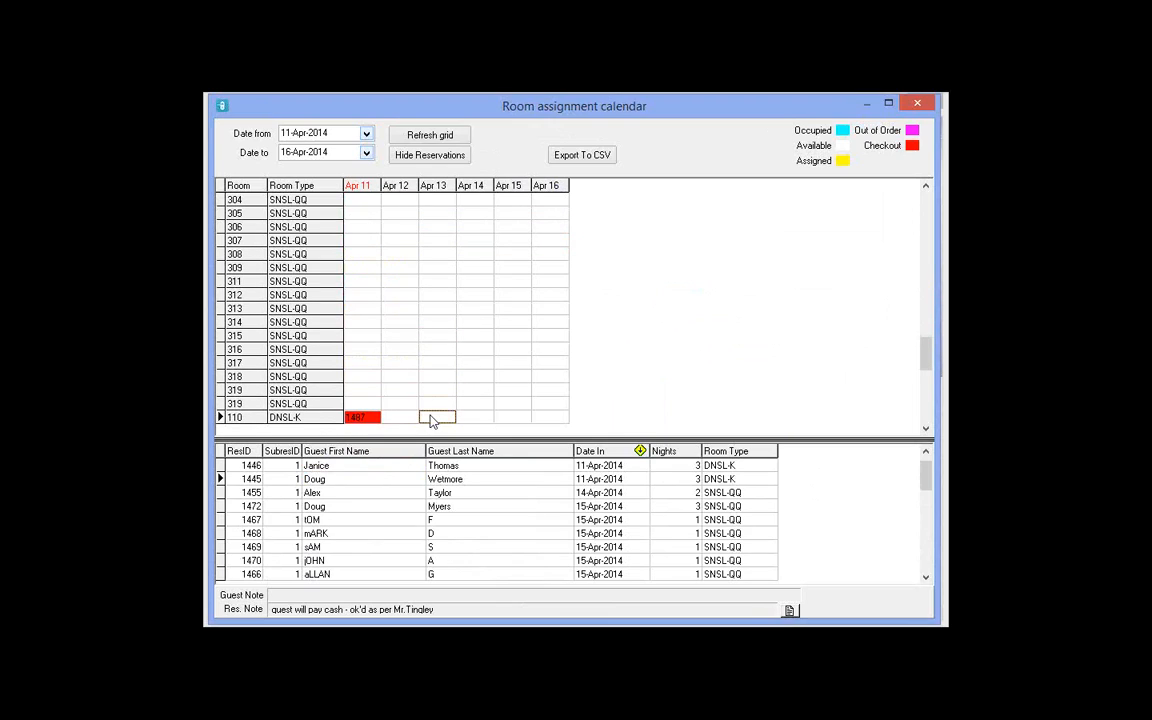
pyautogui.click(350, 466)
pyautogui.click(465, 472)
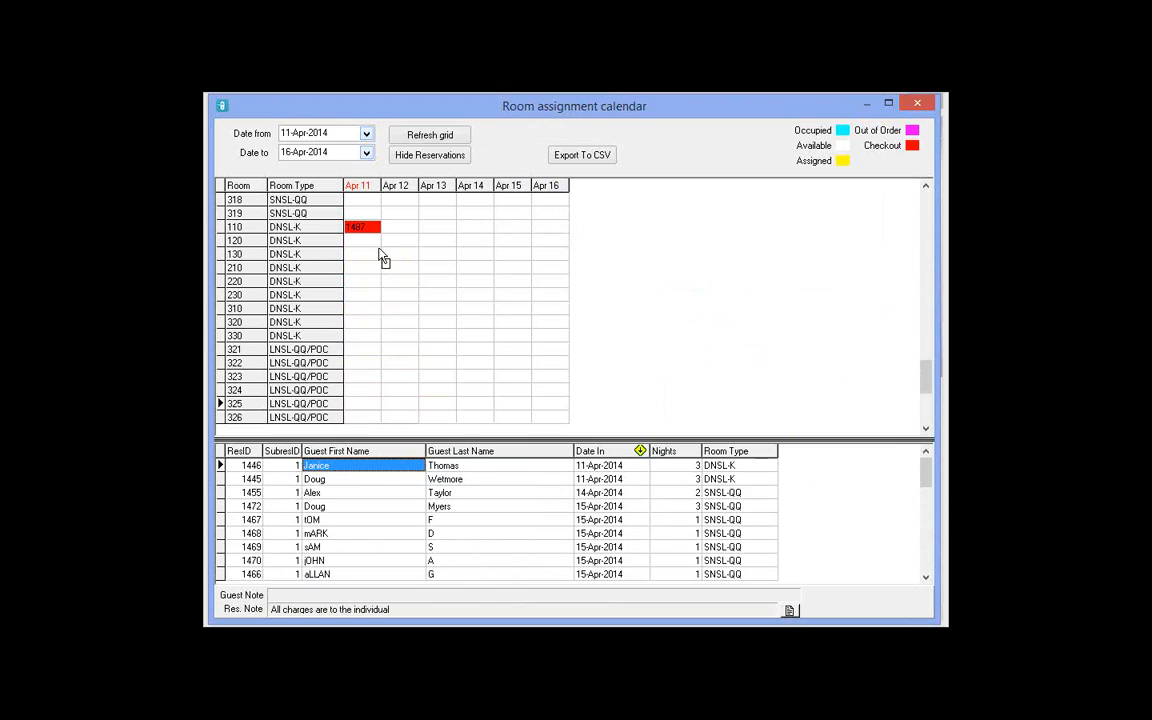
pyautogui.click(377, 246)
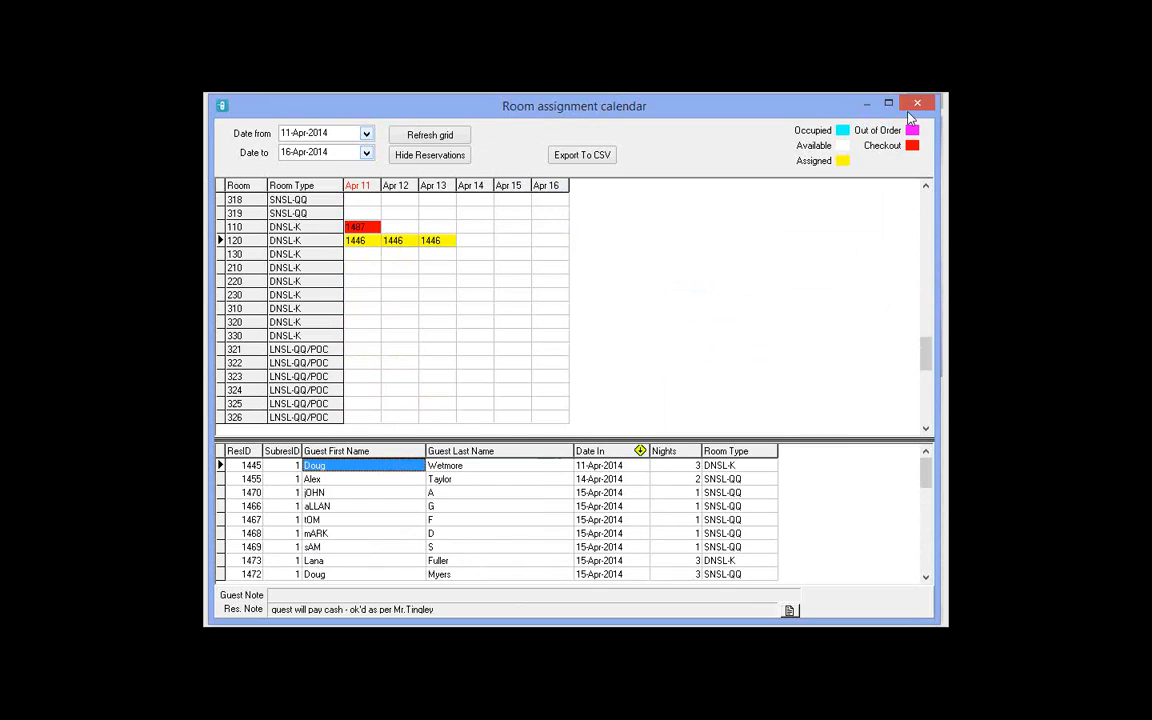
# Step: Close the room assignment calendar and dismiss the Operations menu without choosing
pyautogui.click(924, 111)
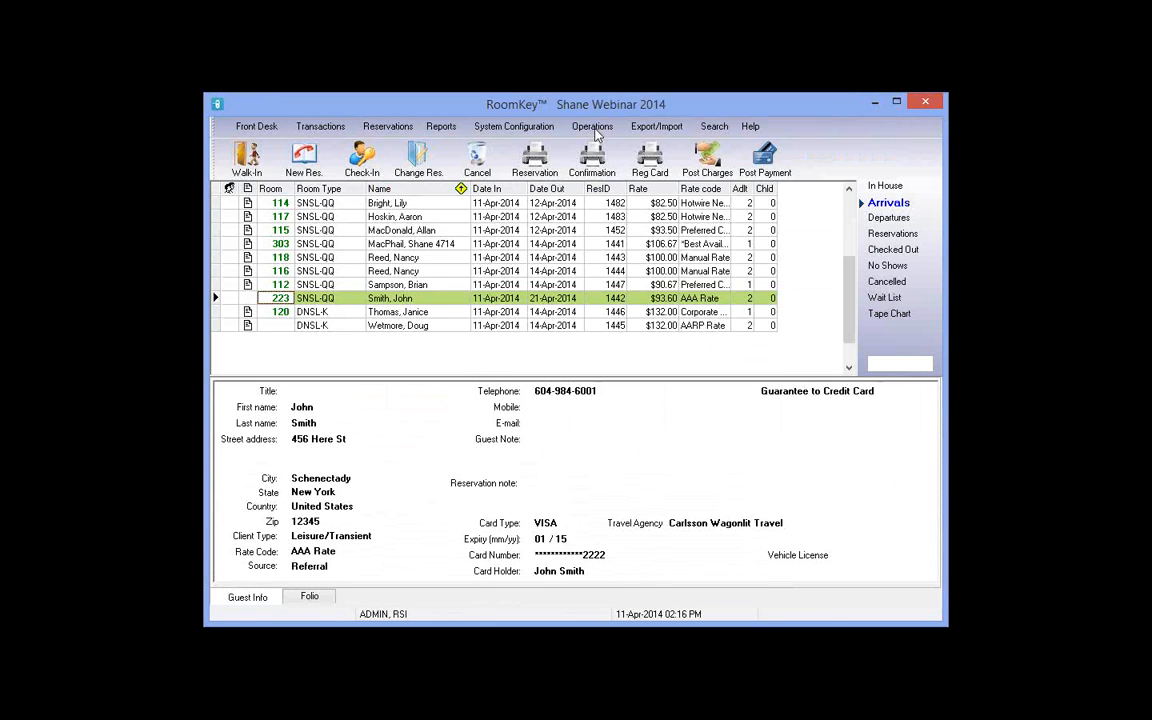
pyautogui.click(593, 128)
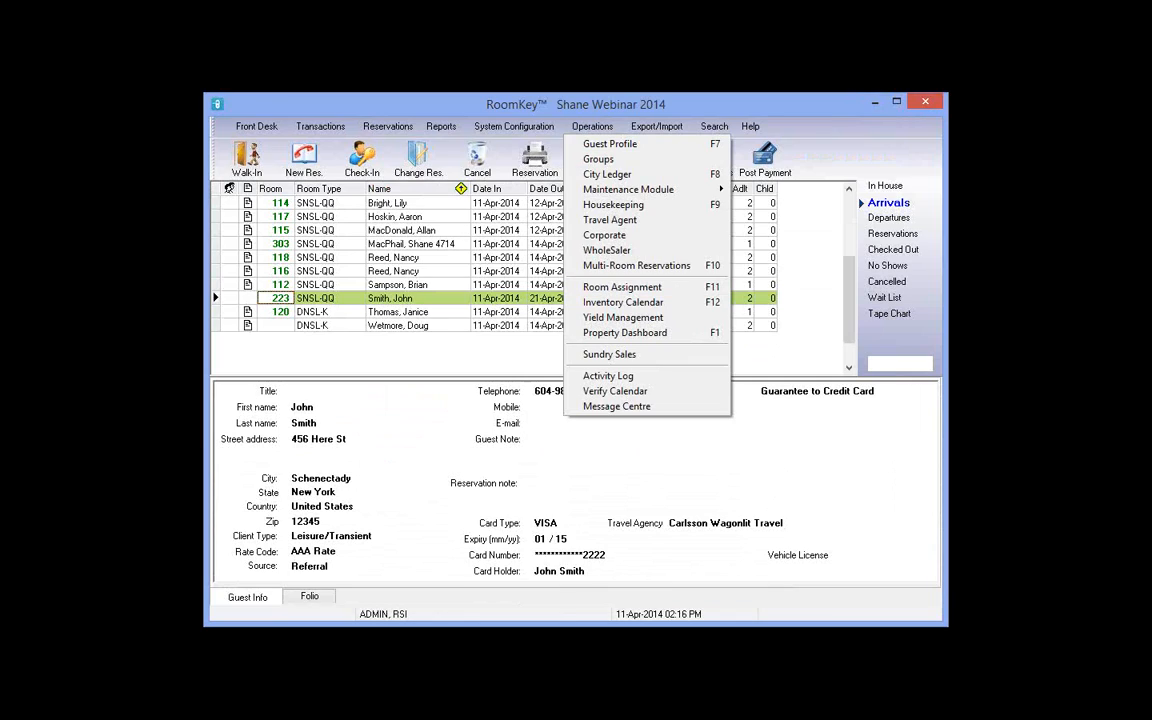
pyautogui.click(252, 197)
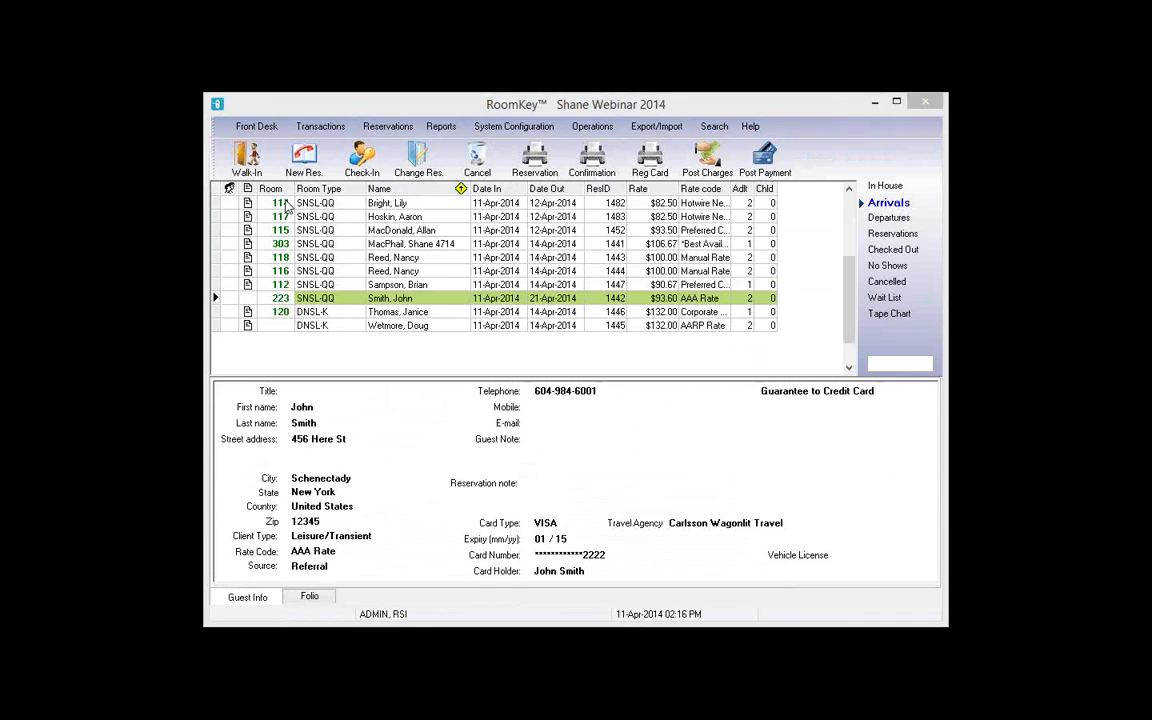
# Step: Review the arrivals' guest details for rooms 114, 115, 303, 118 and 112
pyautogui.click(280, 203)
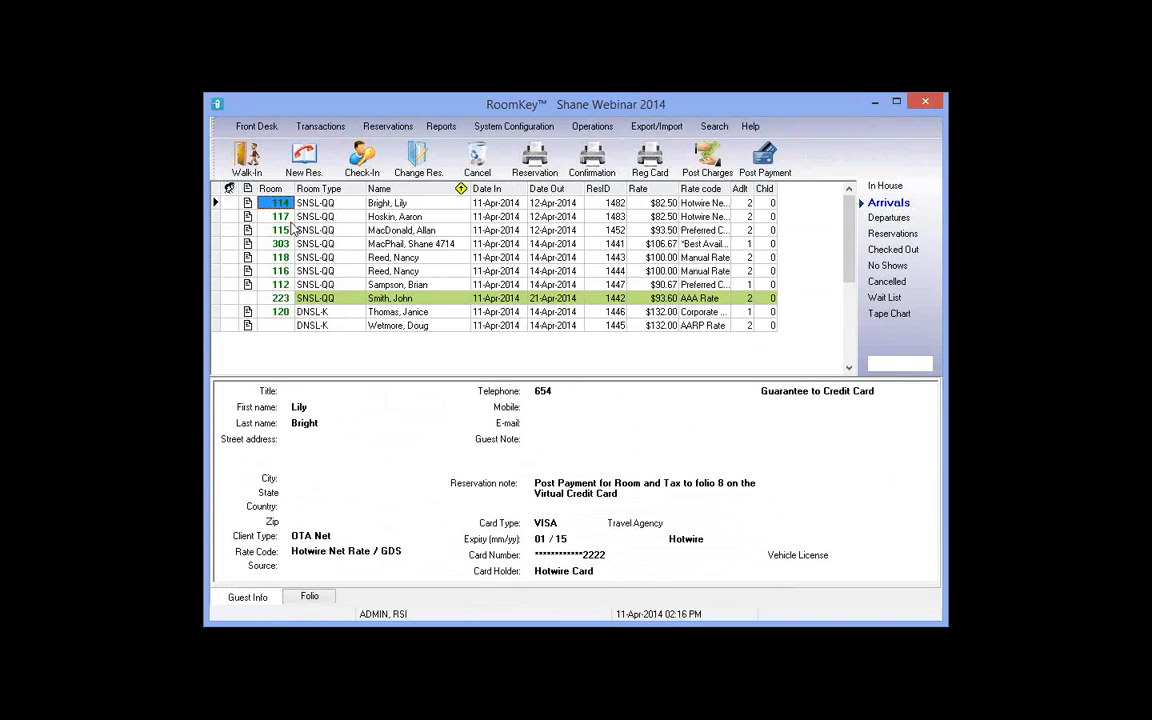
pyautogui.click(290, 230)
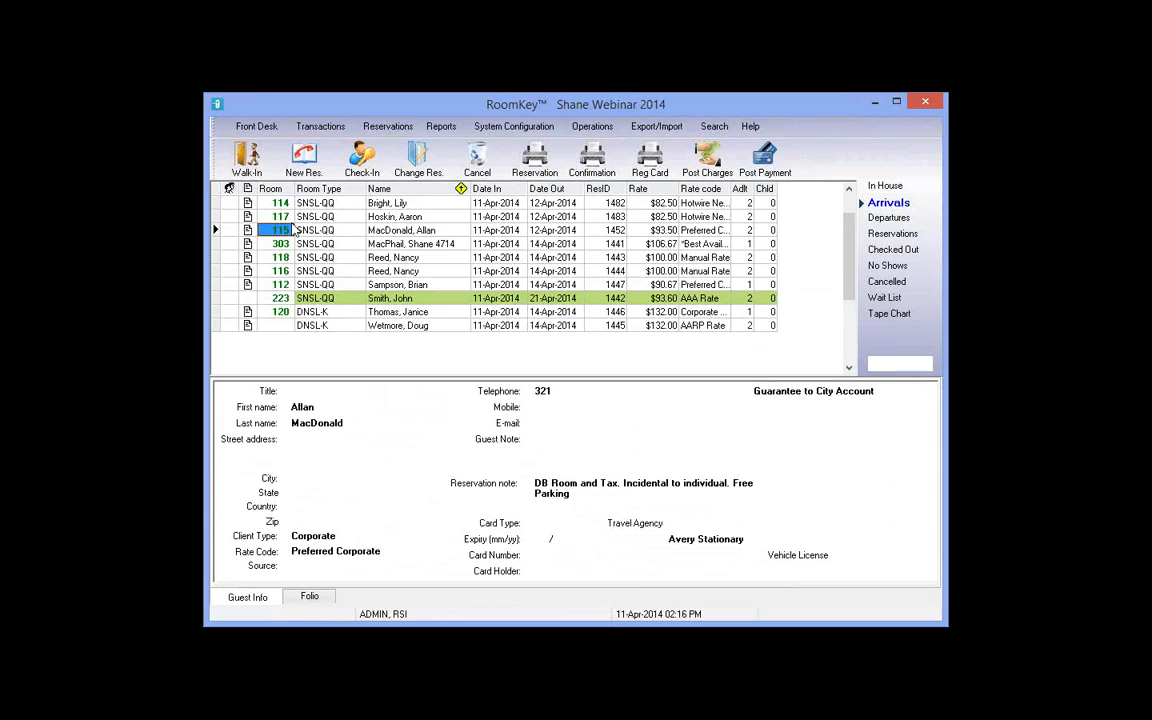
pyautogui.press('Down')
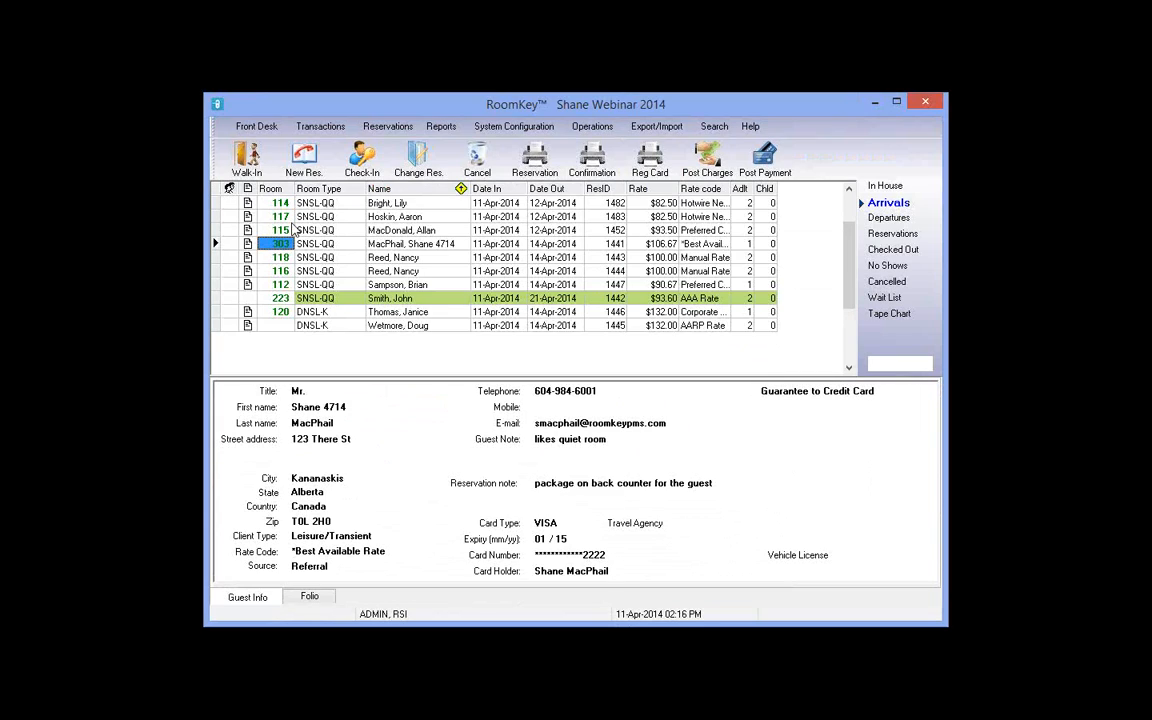
pyautogui.press('Down')
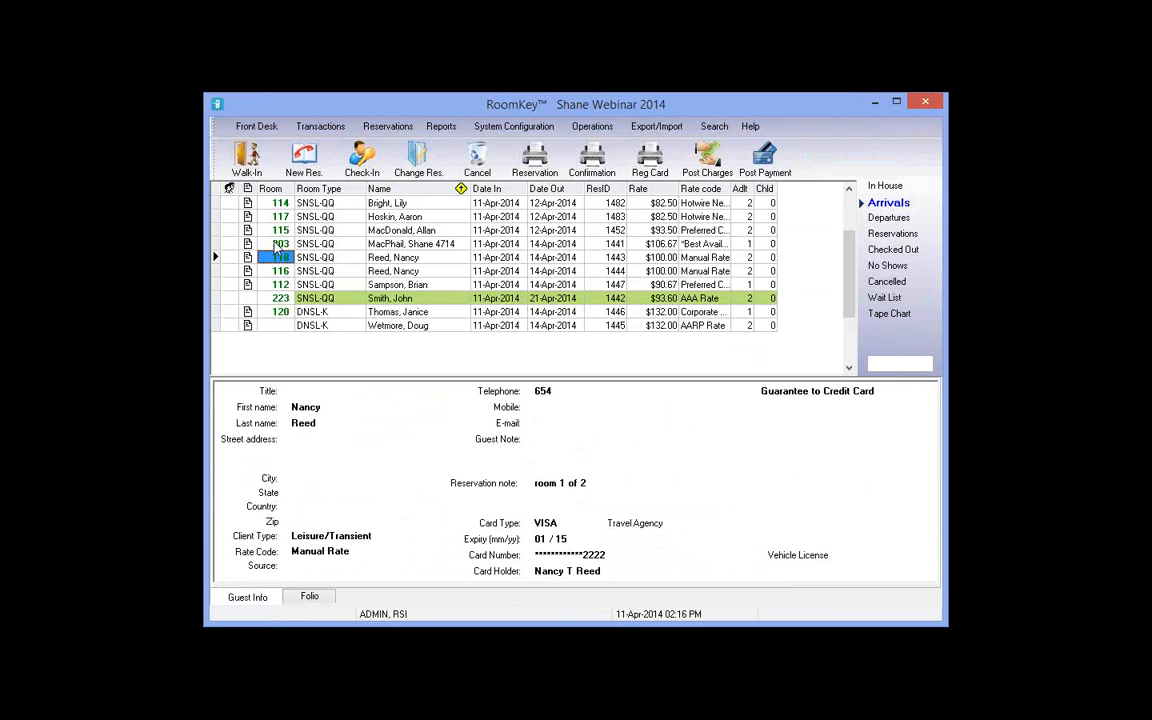
pyautogui.click(278, 244)
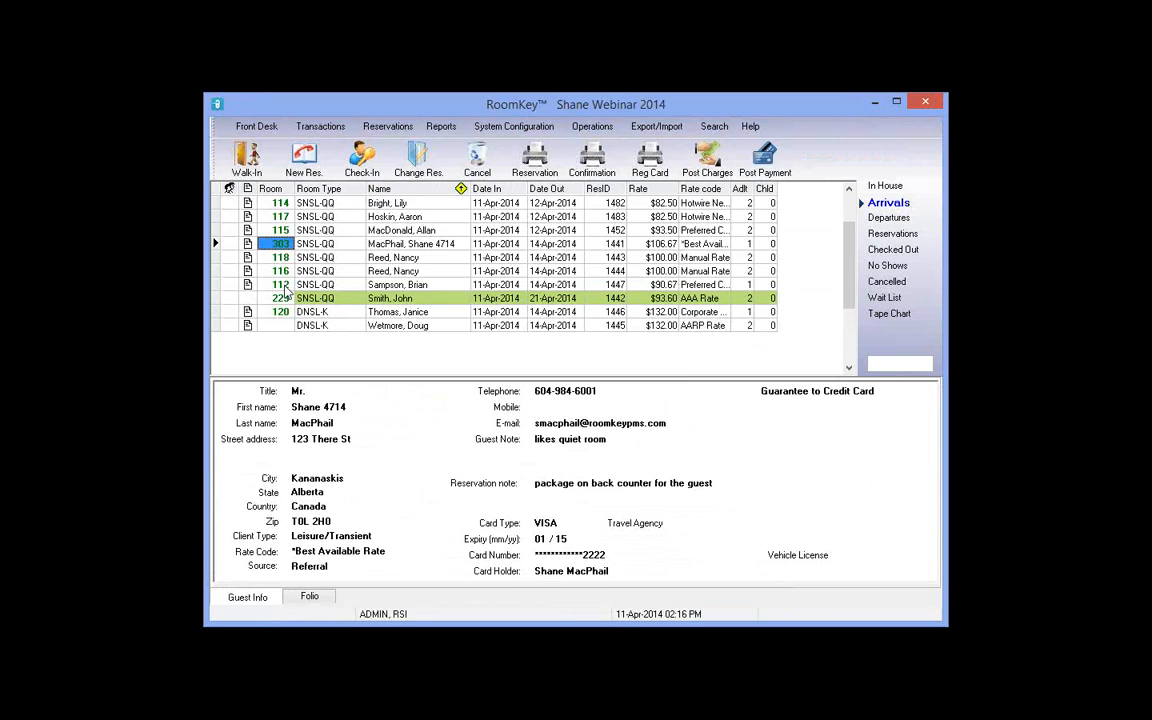
pyautogui.click(280, 285)
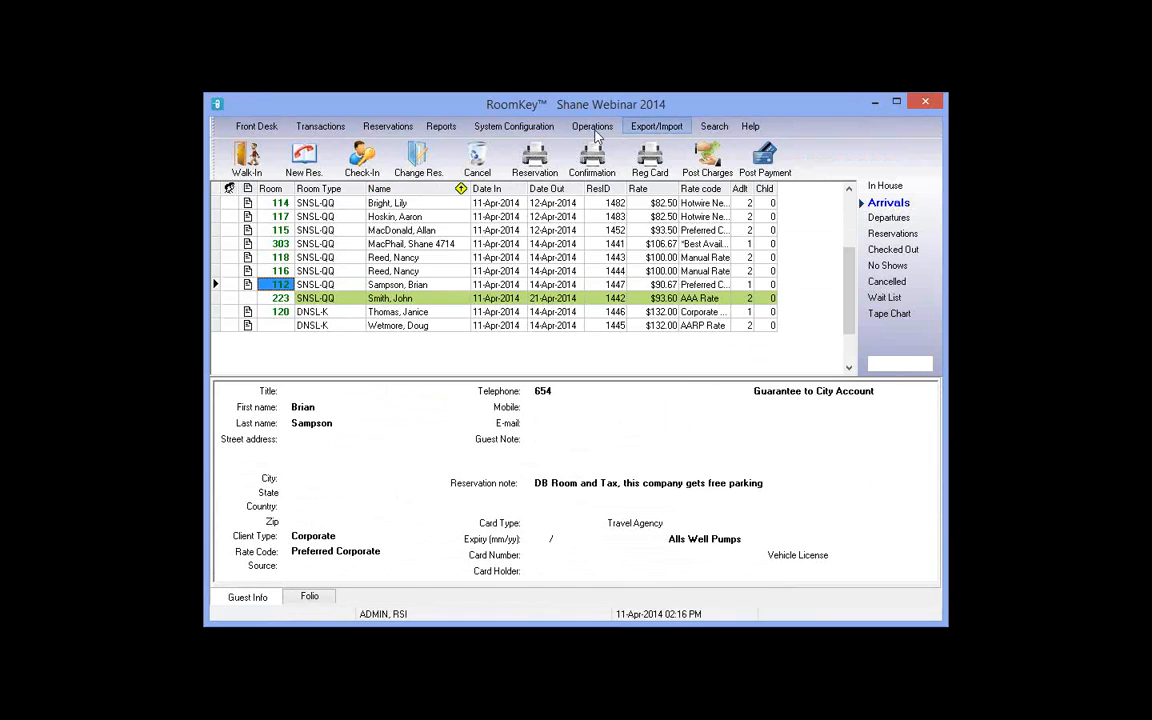
# Step: From Operations, mark room 112 Clean in the HouseKeeper window, then close it
pyautogui.click(593, 128)
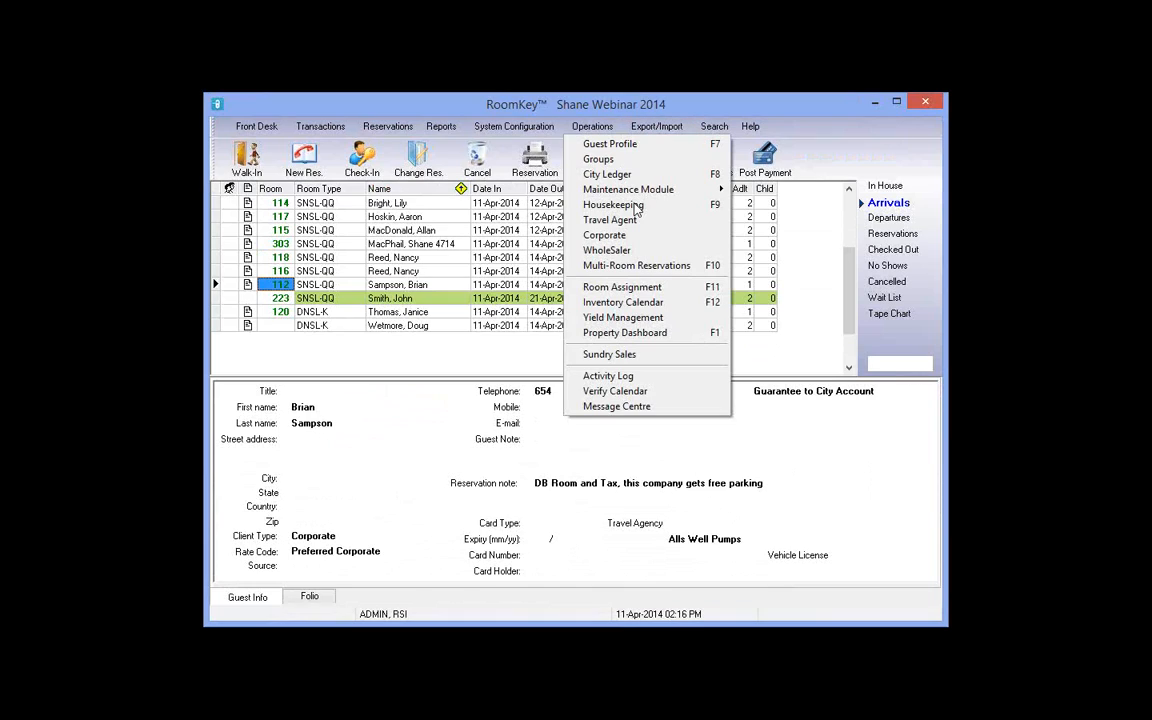
pyautogui.click(636, 206)
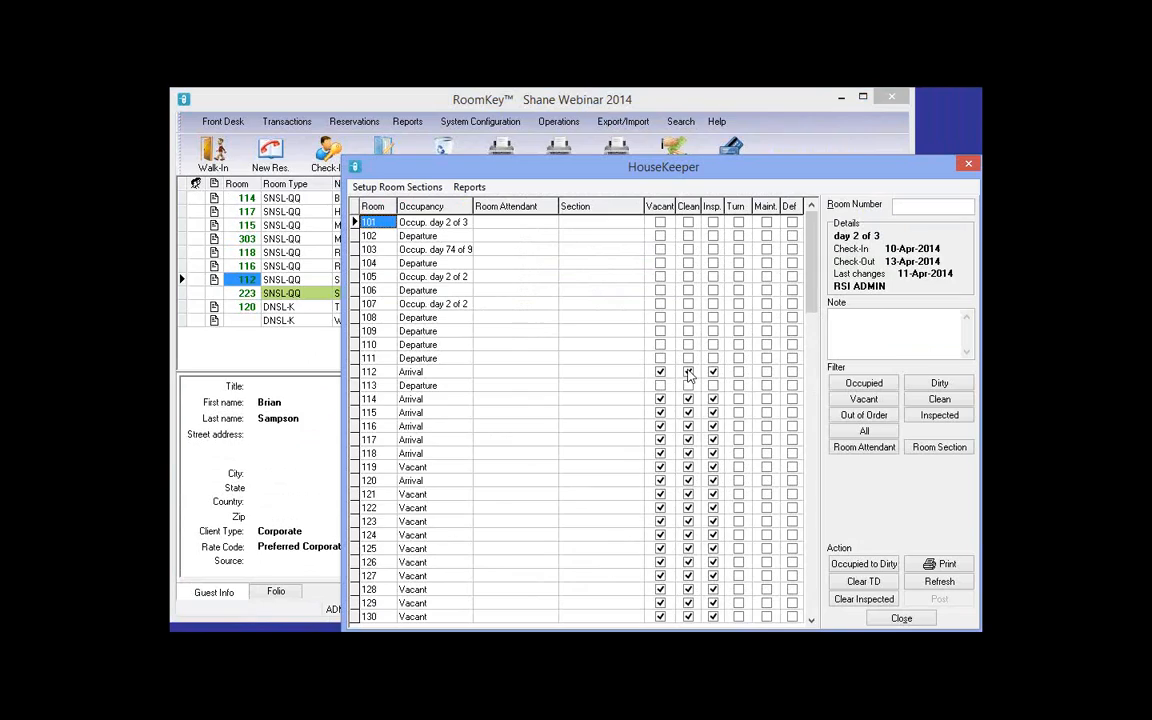
pyautogui.click(688, 372)
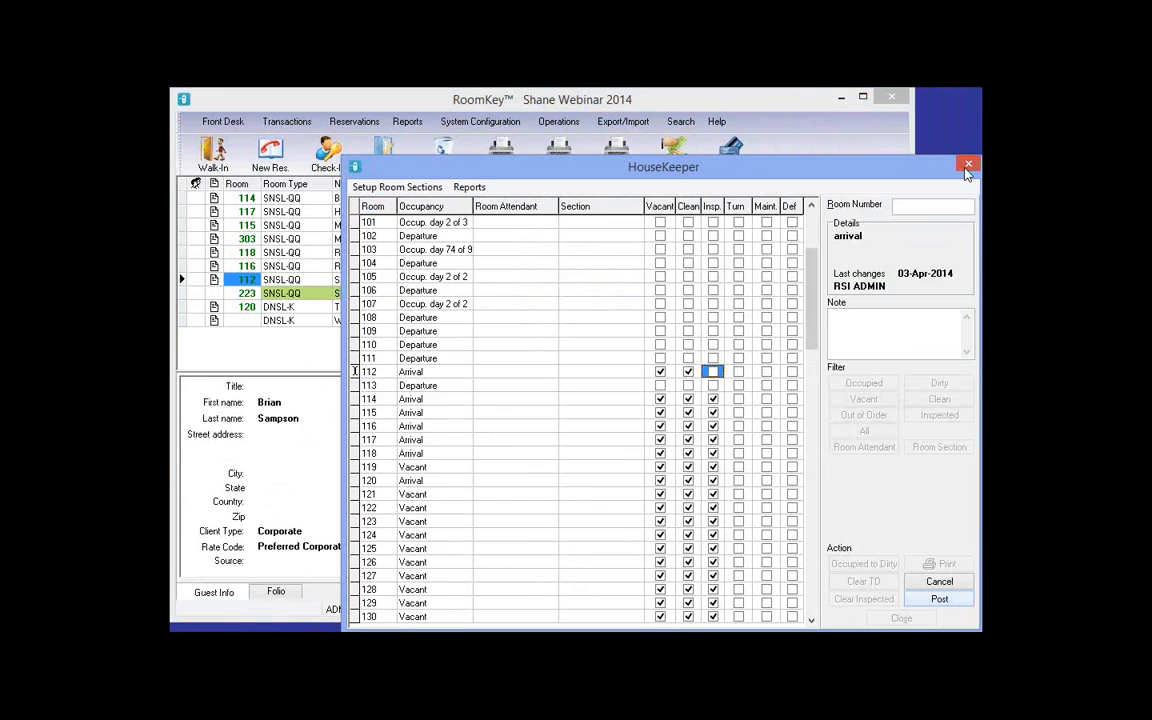
pyautogui.click(967, 166)
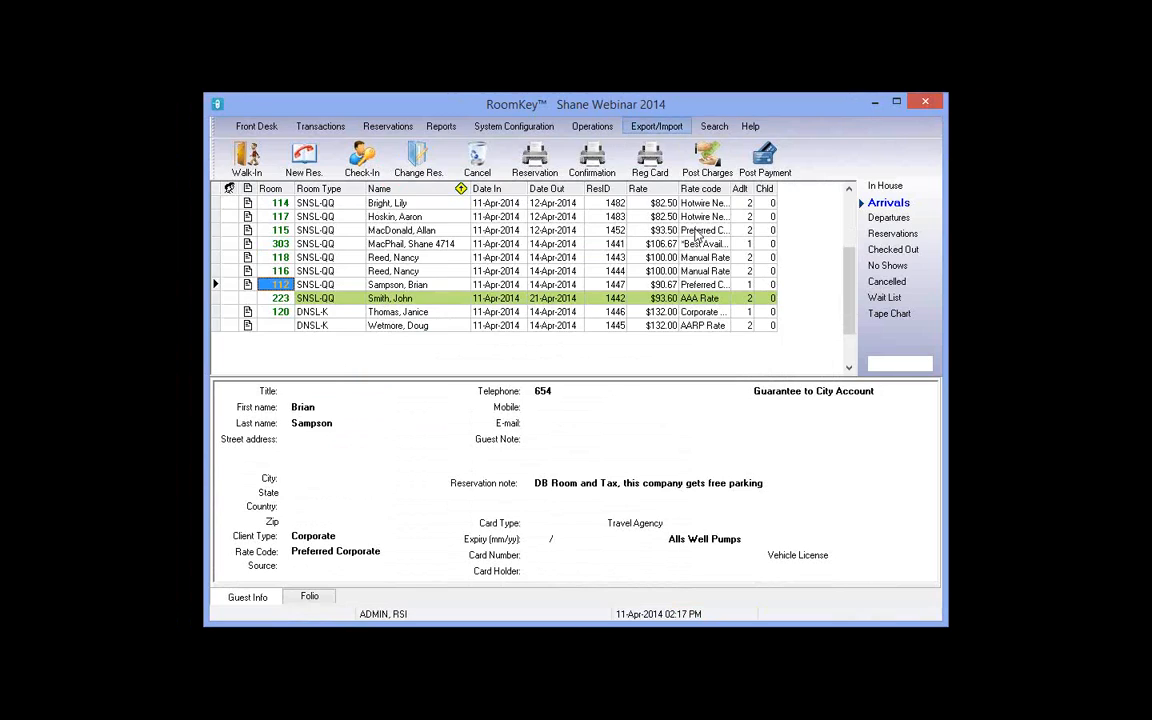
pyautogui.click(594, 127)
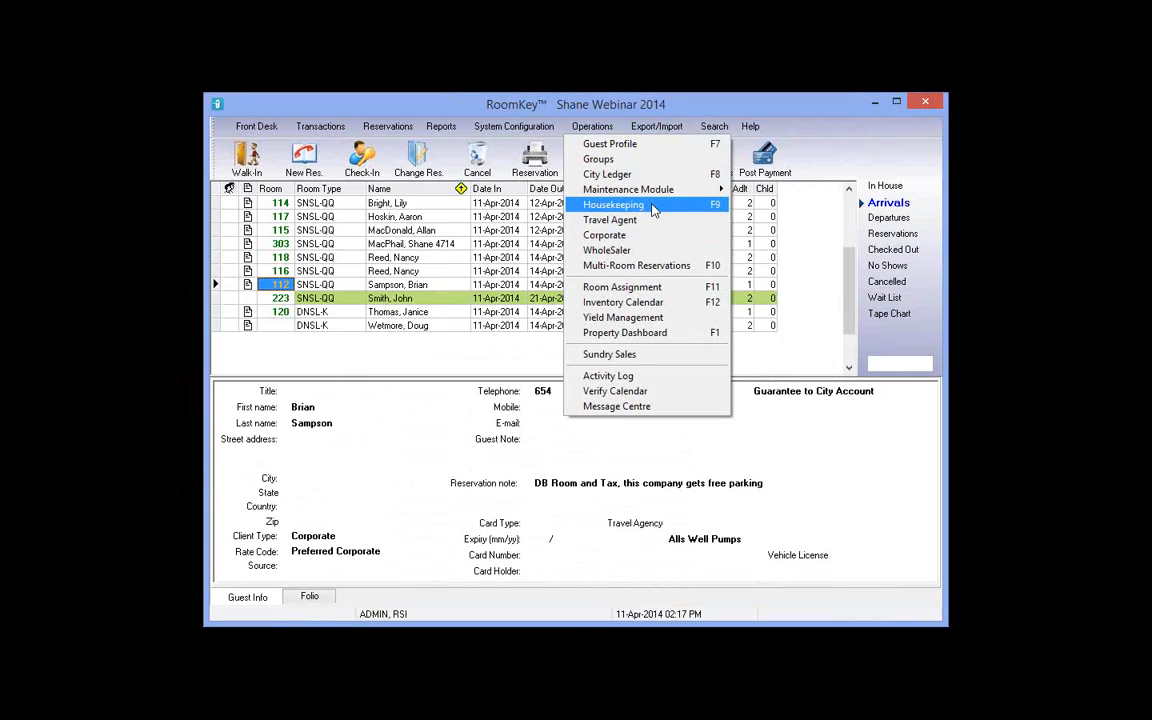
pyautogui.click(652, 209)
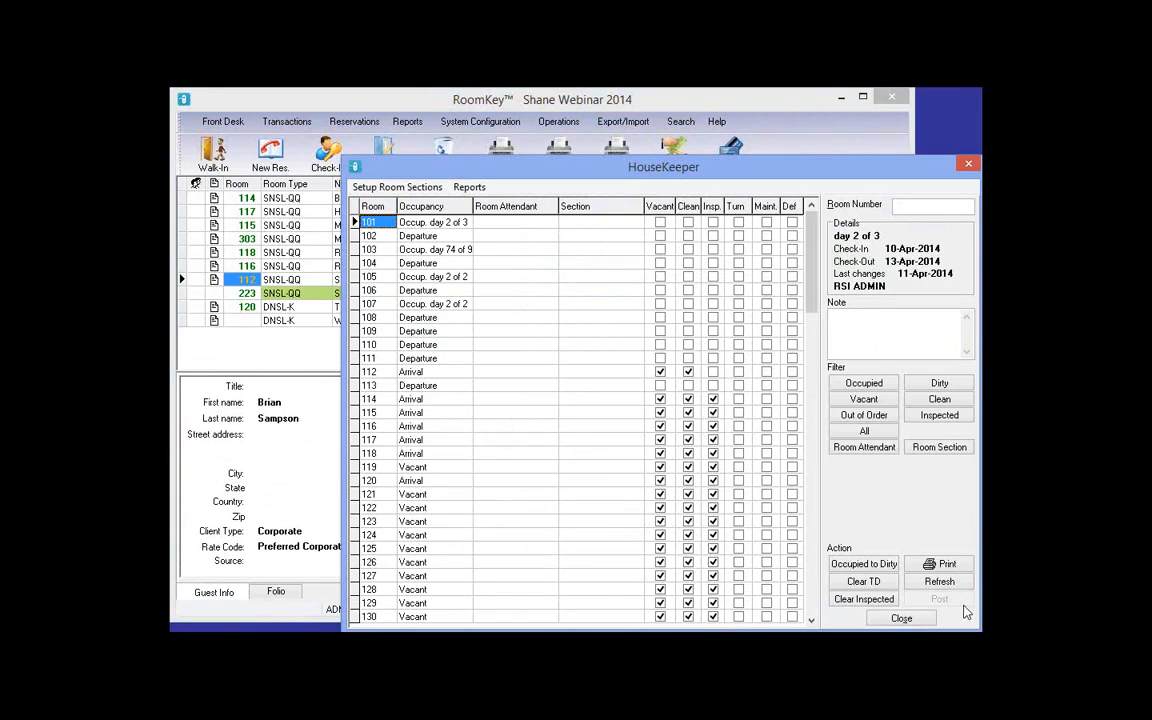
pyautogui.click(688, 371)
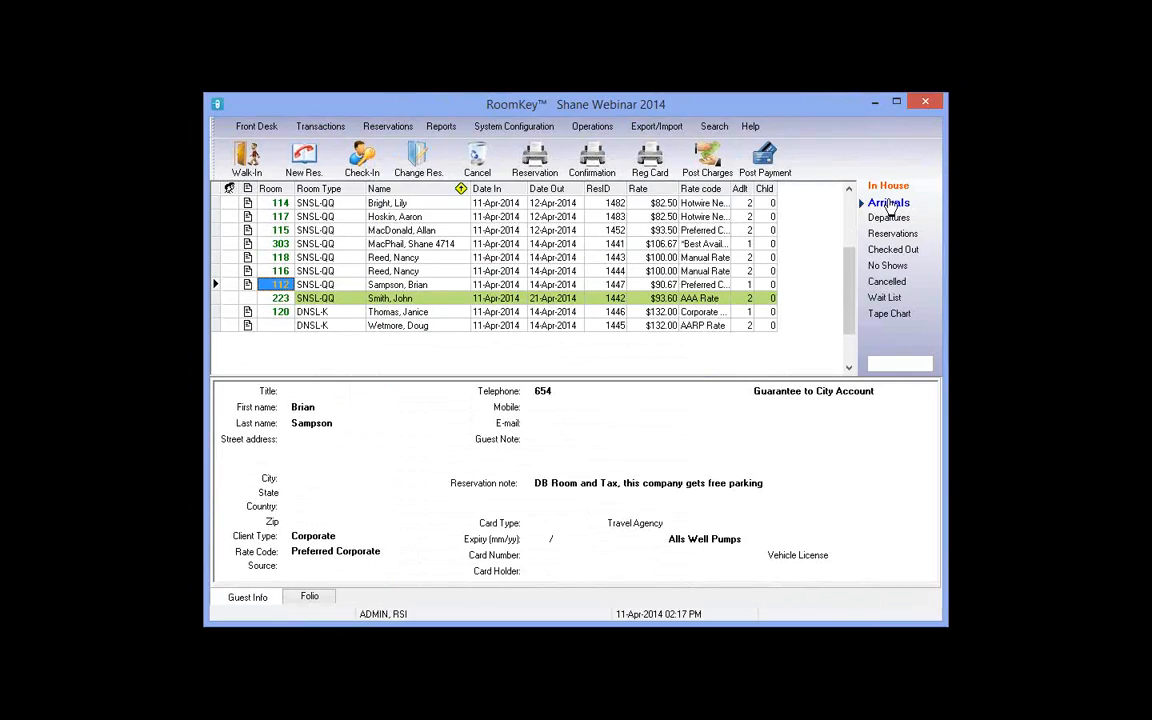
pyautogui.click(889, 204)
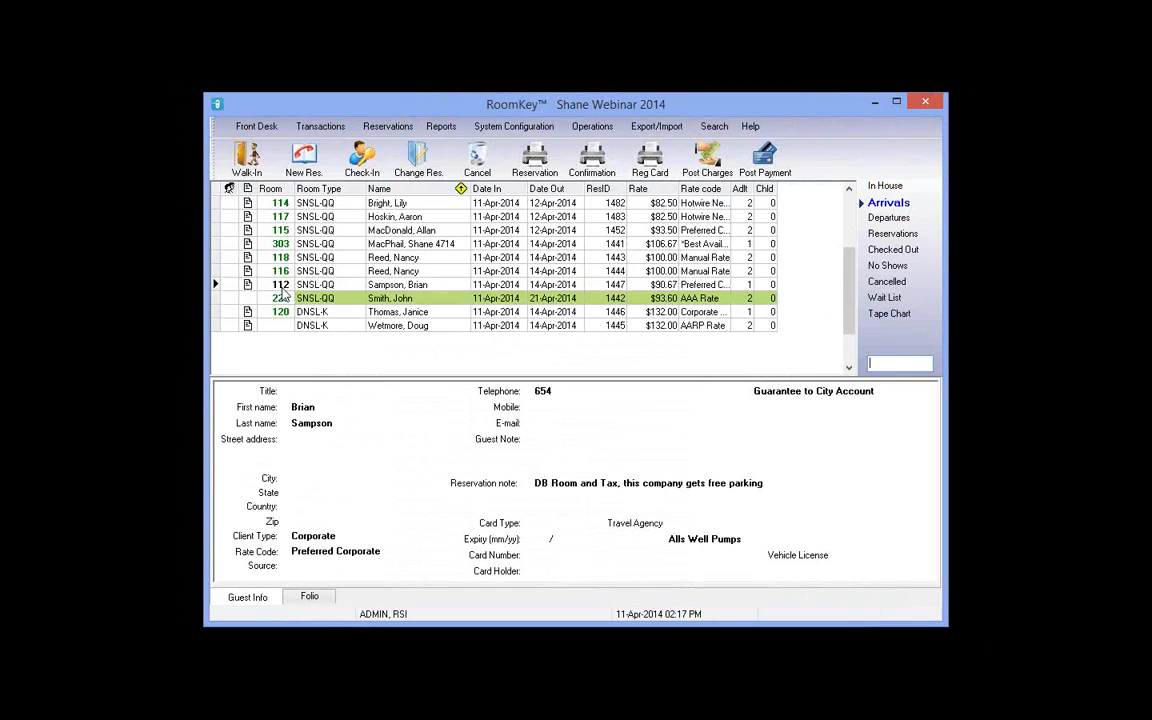
pyautogui.click(283, 289)
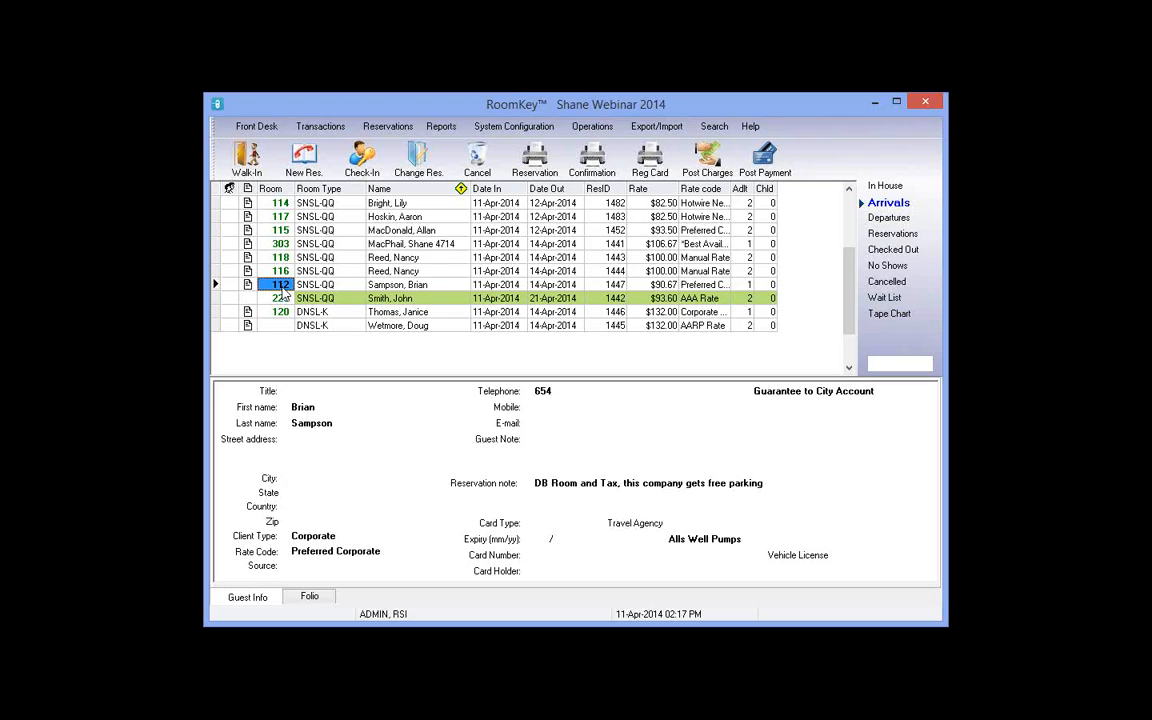
pyautogui.click(451, 128)
pyautogui.moveTo(509, 218)
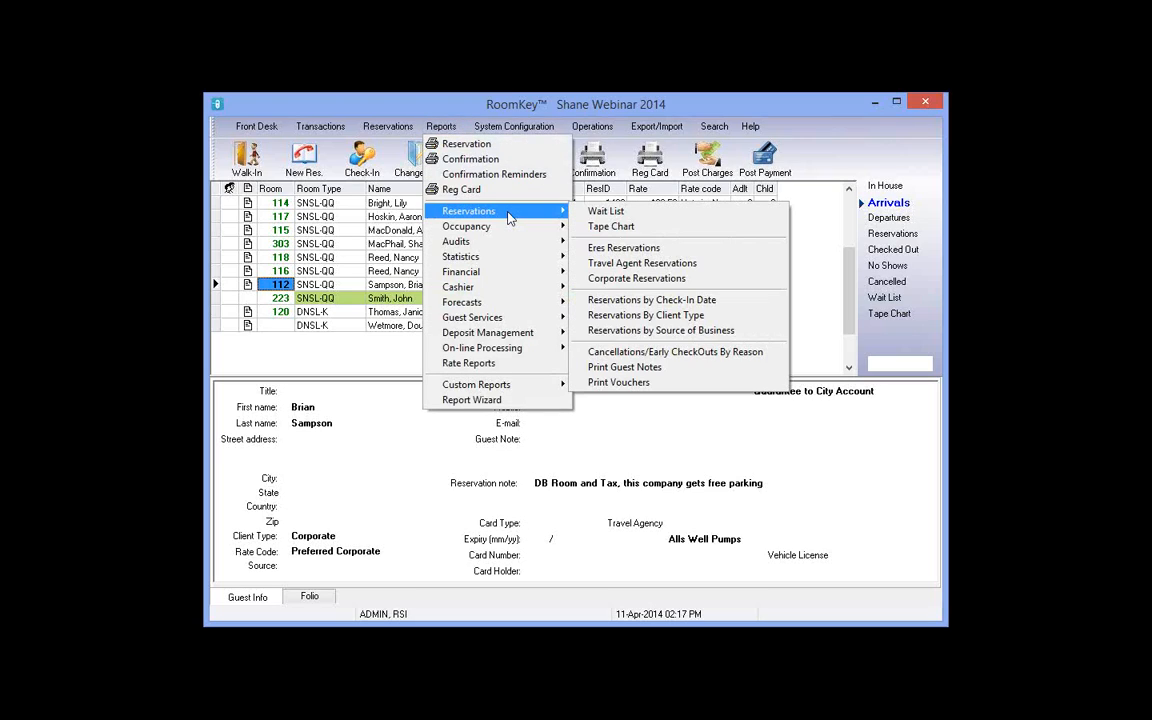
pyautogui.click(660, 316)
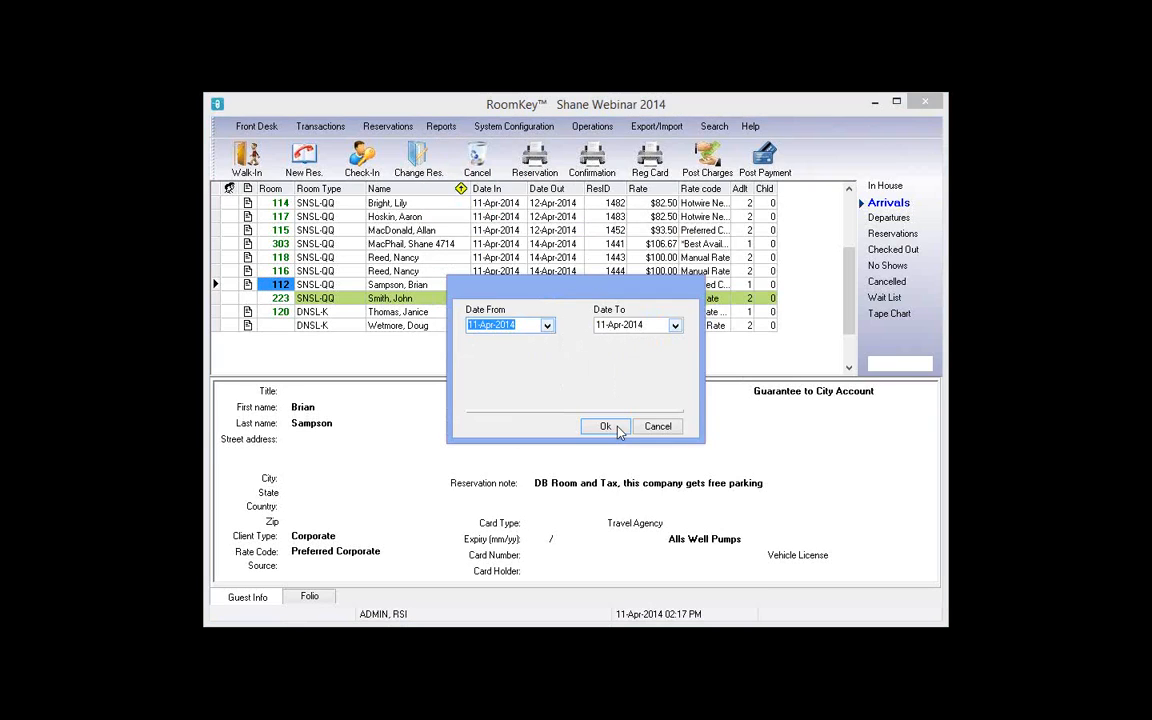
pyautogui.click(617, 429)
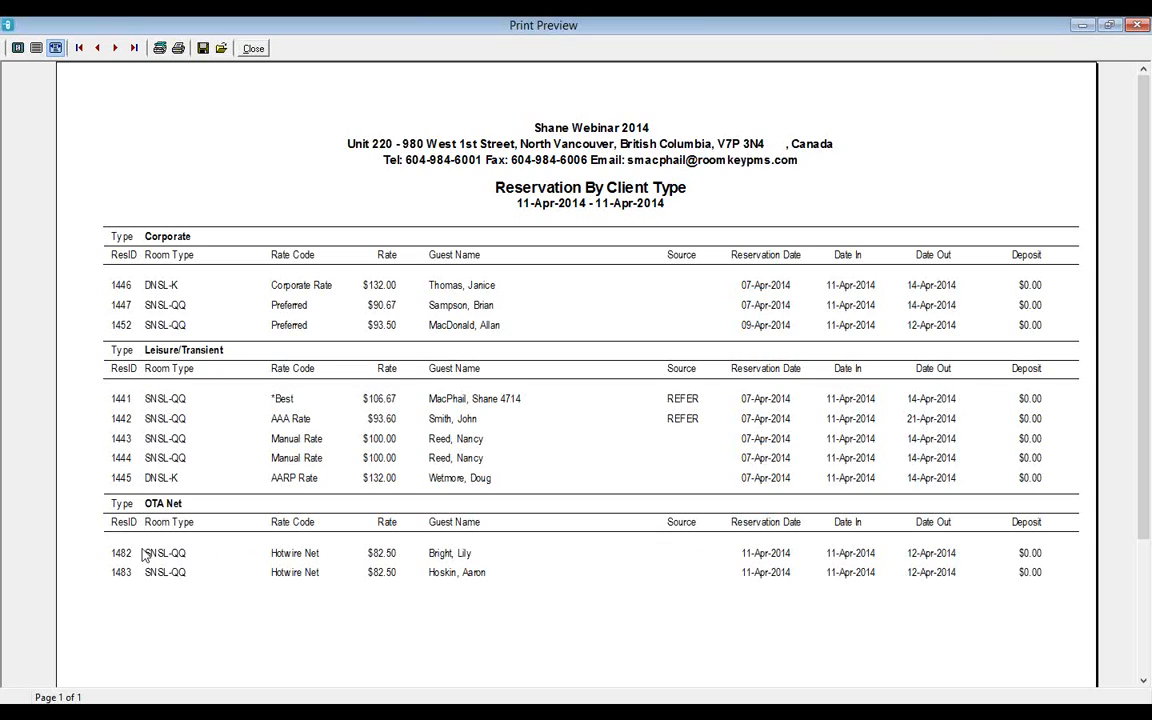
pyautogui.click(253, 49)
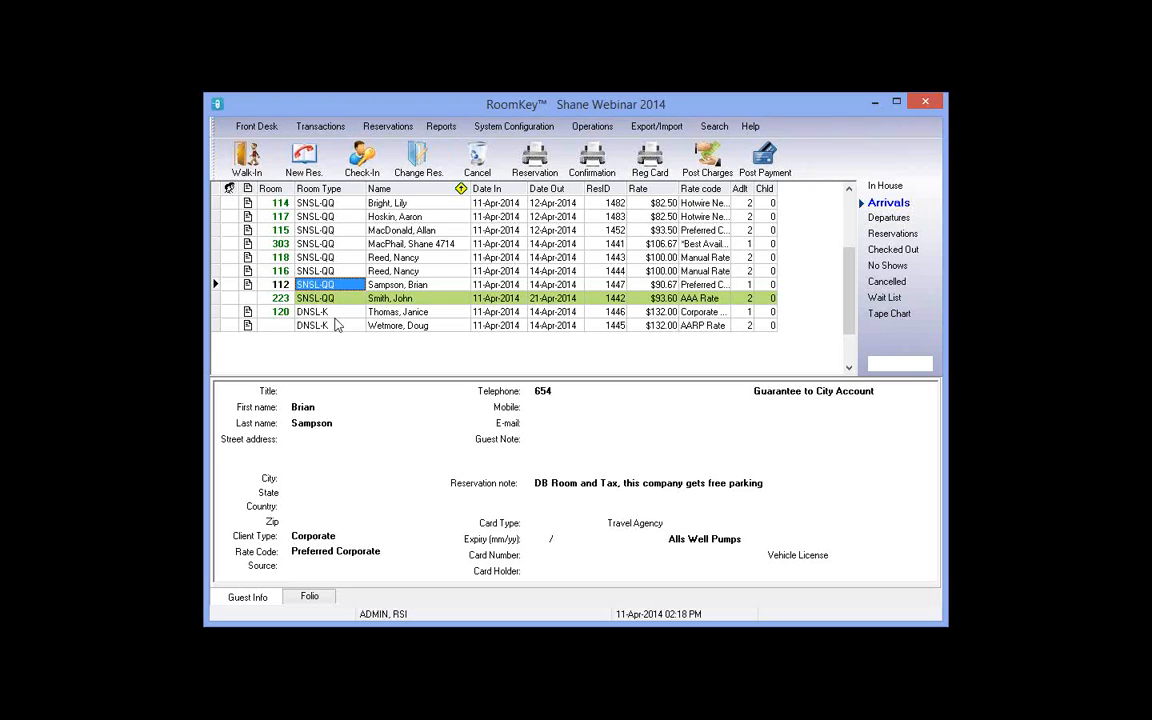
# Step: Open and close room 114's reservation, then highlight the note about posting to folio 8
pyautogui.click(398, 204)
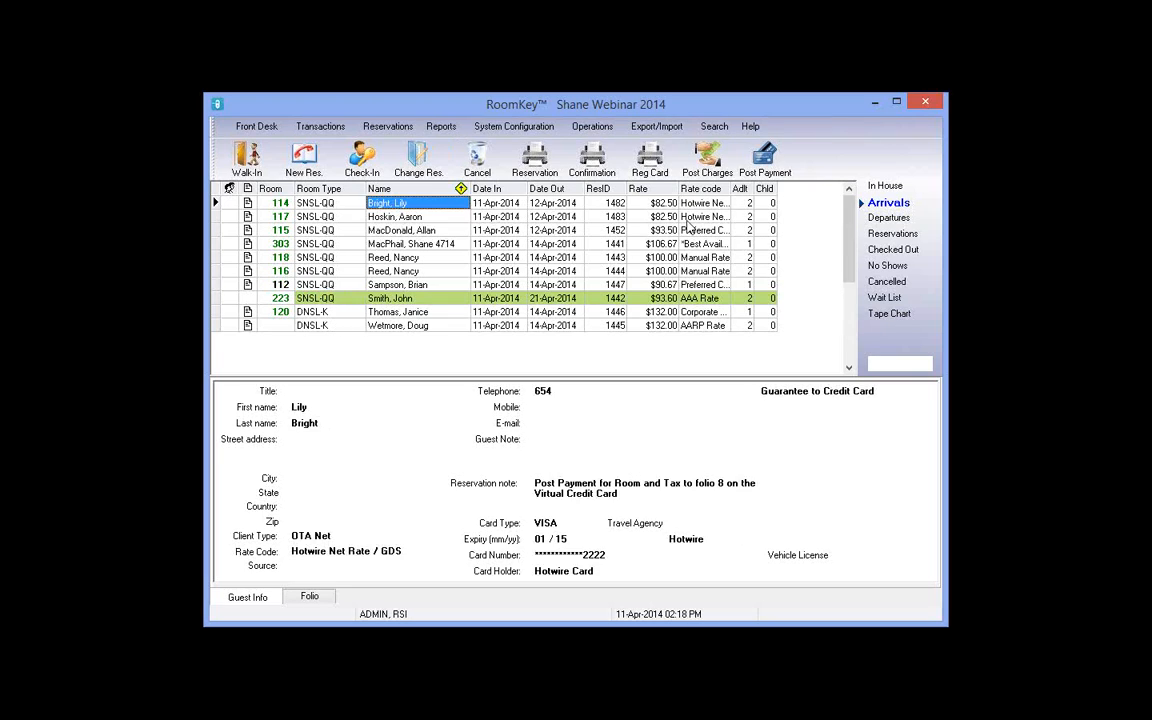
pyautogui.click(606, 203)
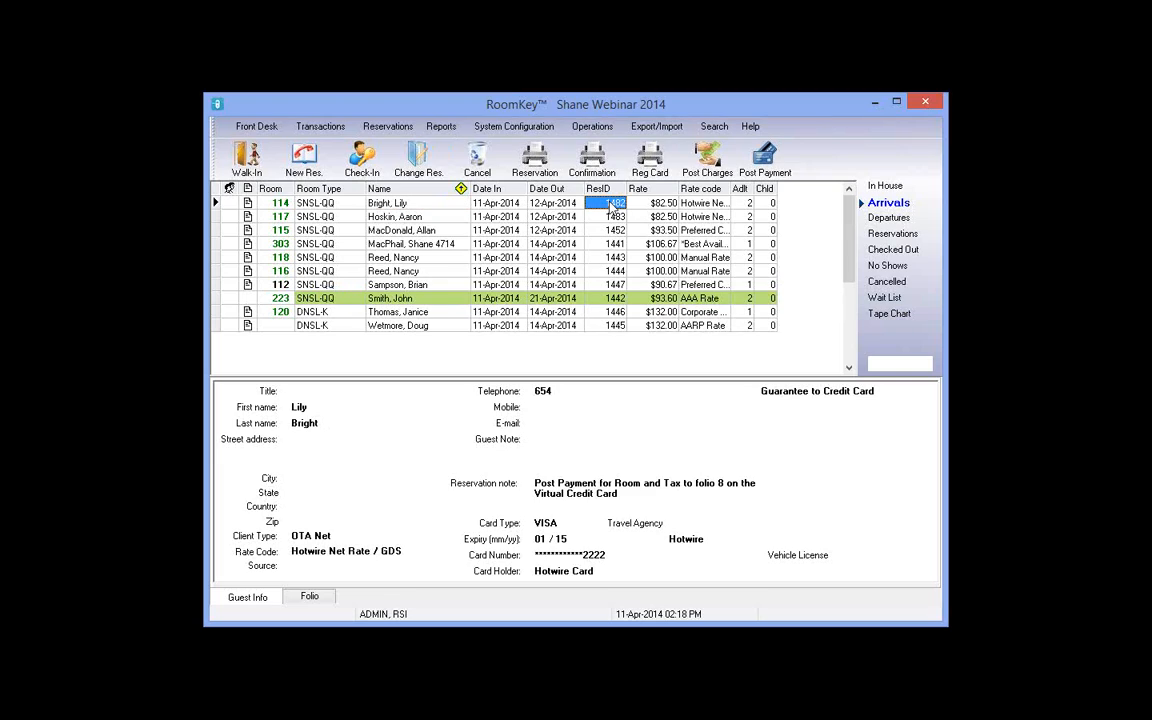
pyautogui.click(426, 164)
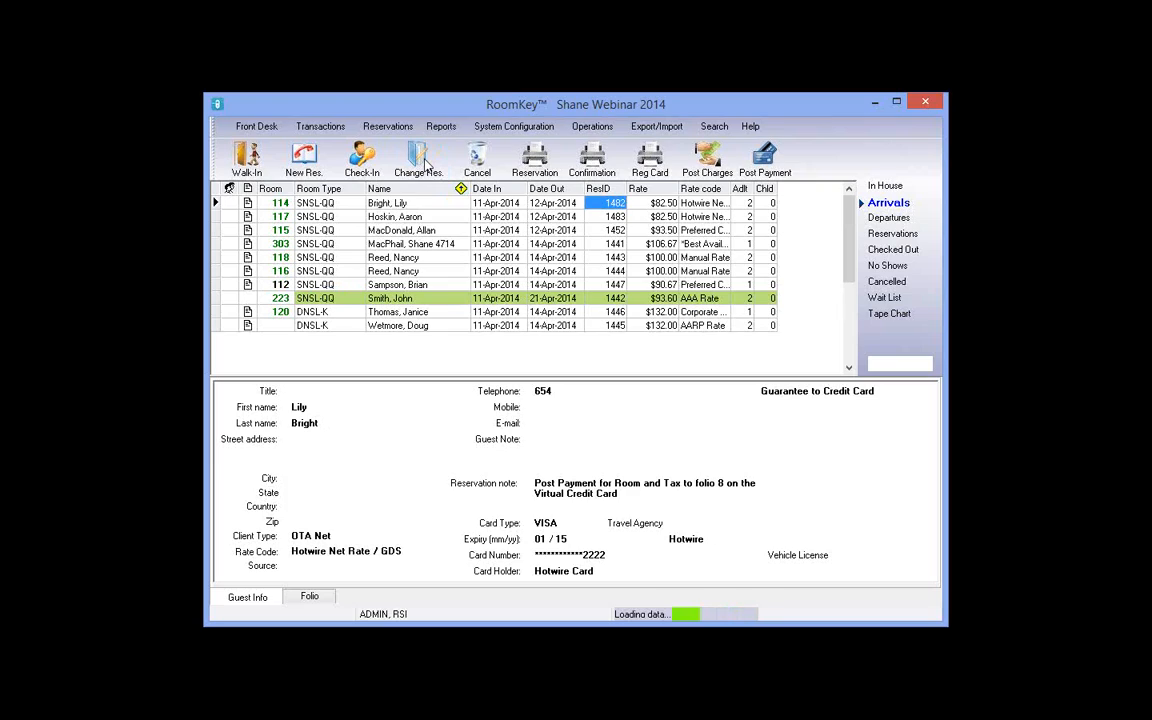
pyautogui.click(424, 163)
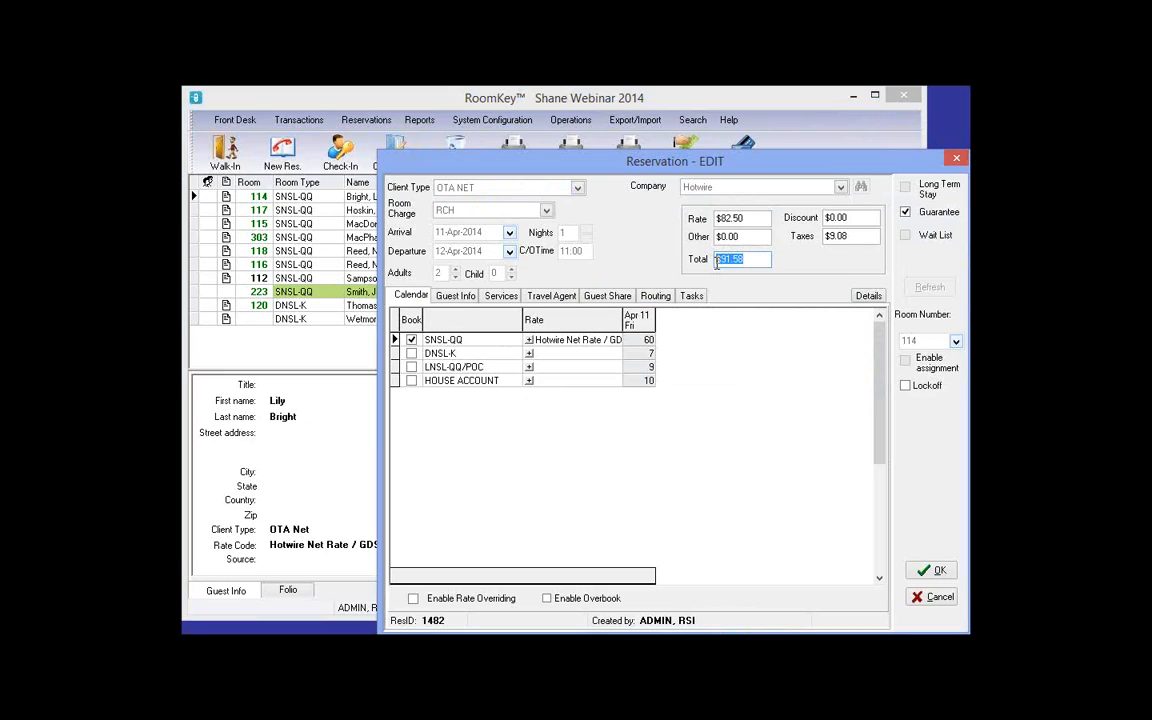
pyautogui.click(956, 159)
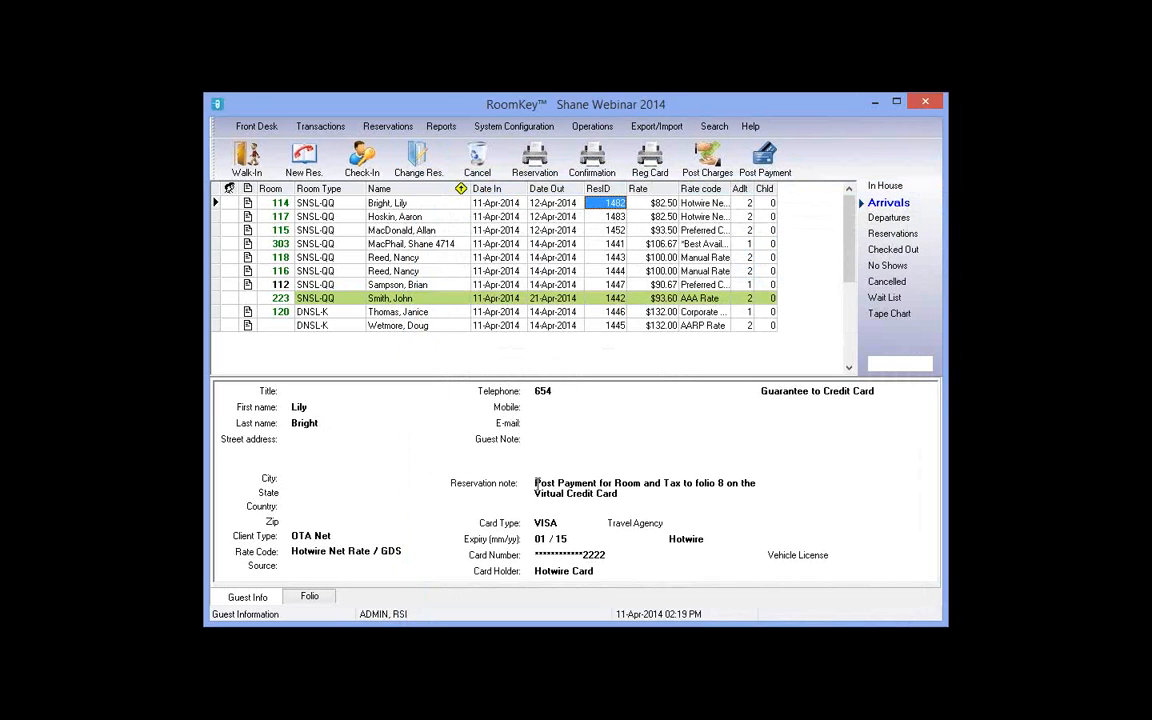
pyautogui.doubleClick(540, 483)
pyautogui.moveTo(616, 476); pyautogui.dragTo(751, 493)
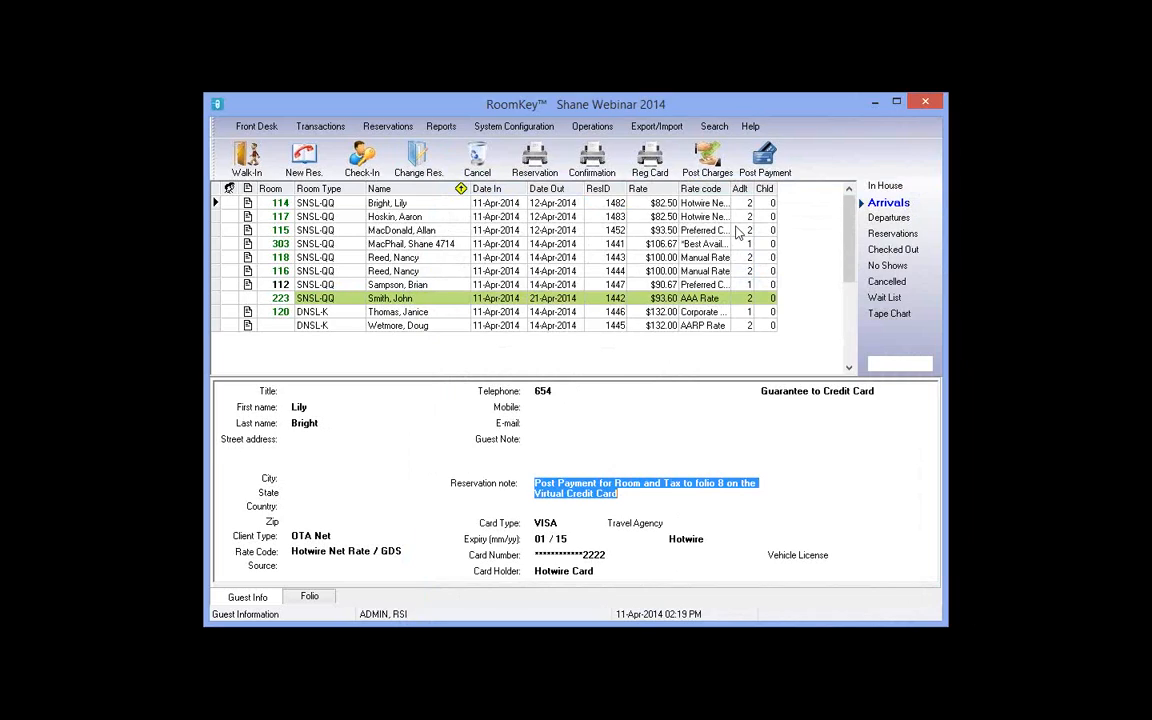
# Step: Post a 91.58 payment to folio 8 with the card authorization code and save it
pyautogui.click(779, 162)
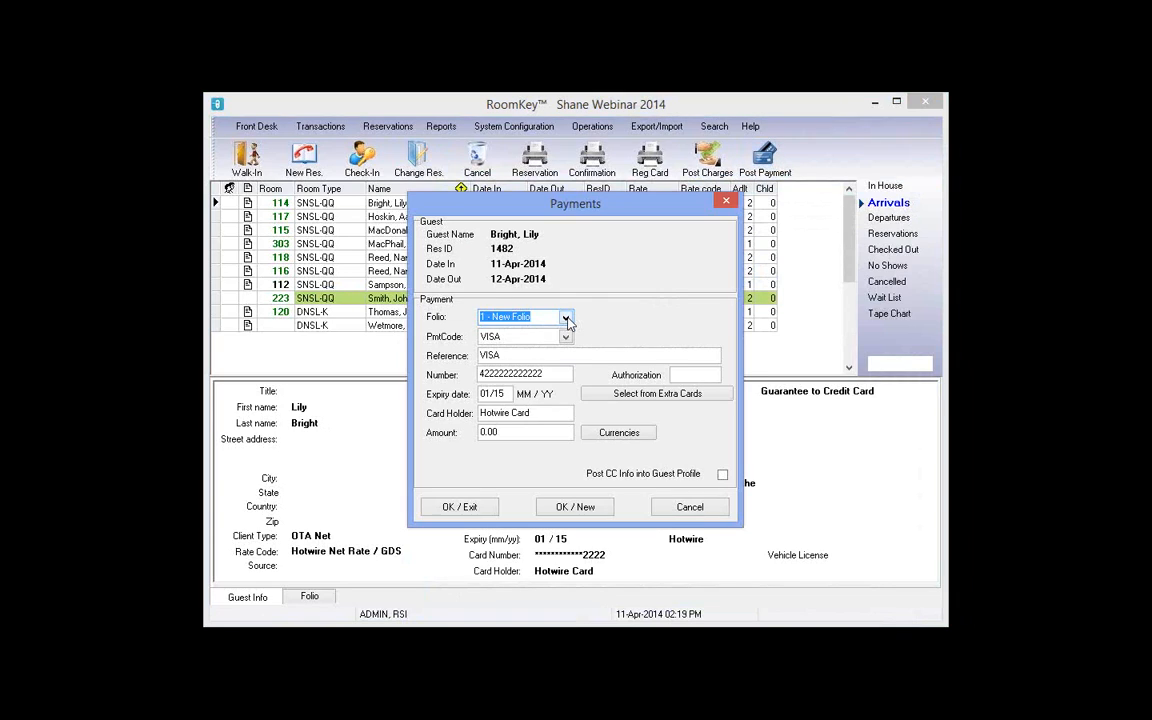
pyautogui.click(566, 317)
pyautogui.click(505, 343)
pyautogui.moveTo(507, 432); pyautogui.dragTo(407, 432)
pyautogui.write('9')
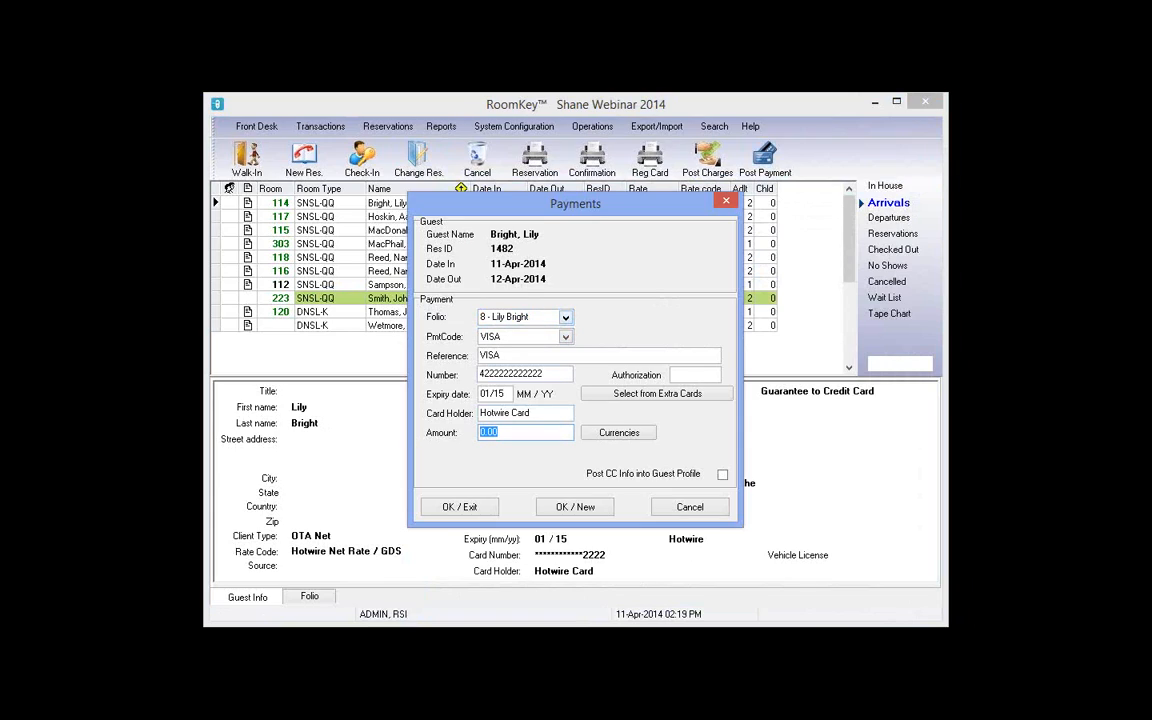
pyautogui.write('1.58')
pyautogui.write('654987')
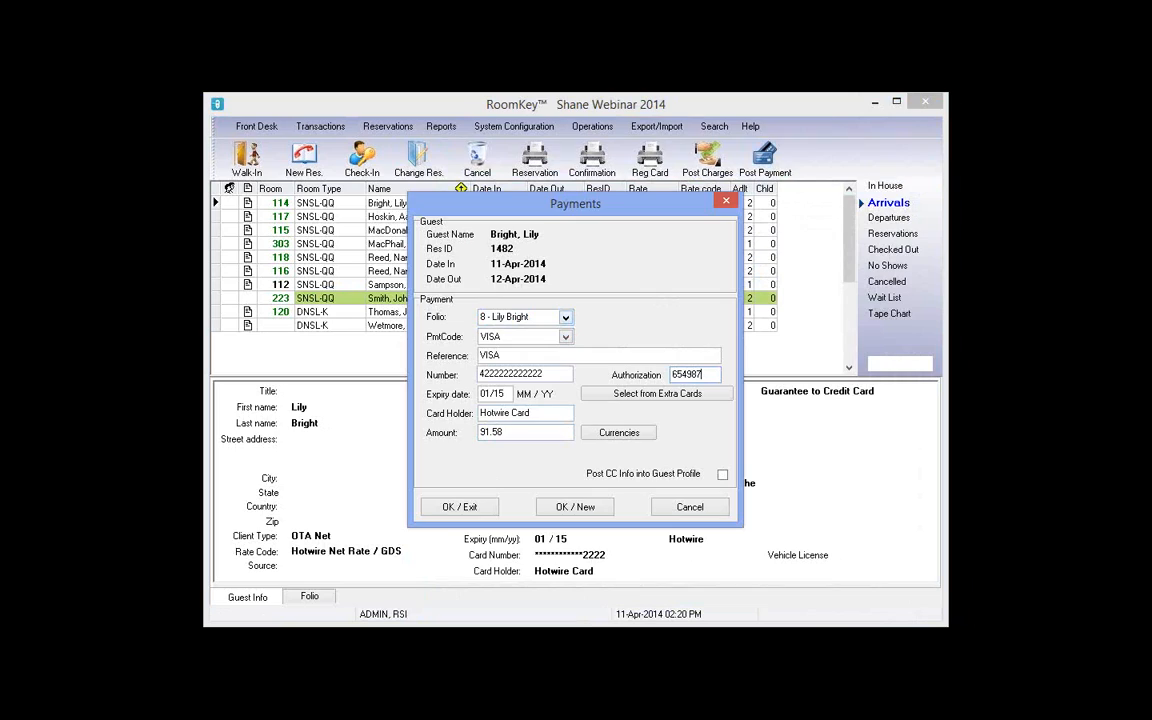
pyautogui.press('BackSpace')
pyautogui.press('BackSpace')
pyautogui.press('BackSpace')
pyautogui.press('BackSpace')
pyautogui.press('BackSpace')
pyautogui.press('BackSpace')
pyautogui.write('654')
pyautogui.click(474, 511)
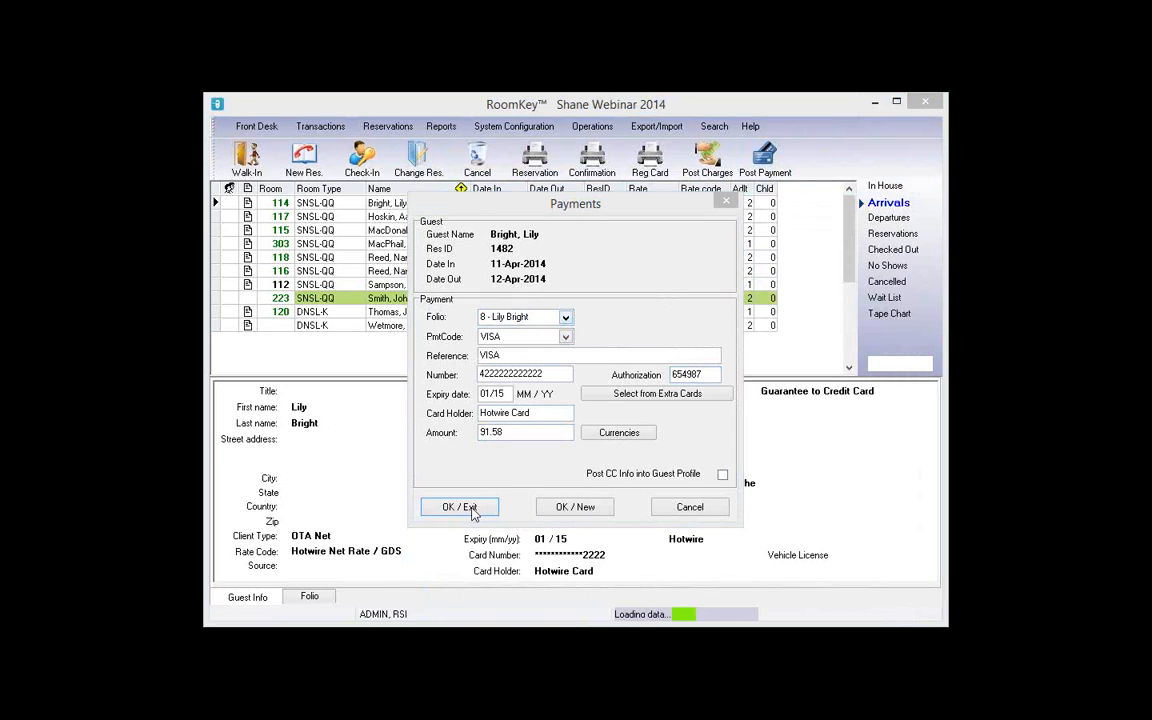
# Step: Select room 117's reservation and close its edit view without changes
pyautogui.click(395, 217)
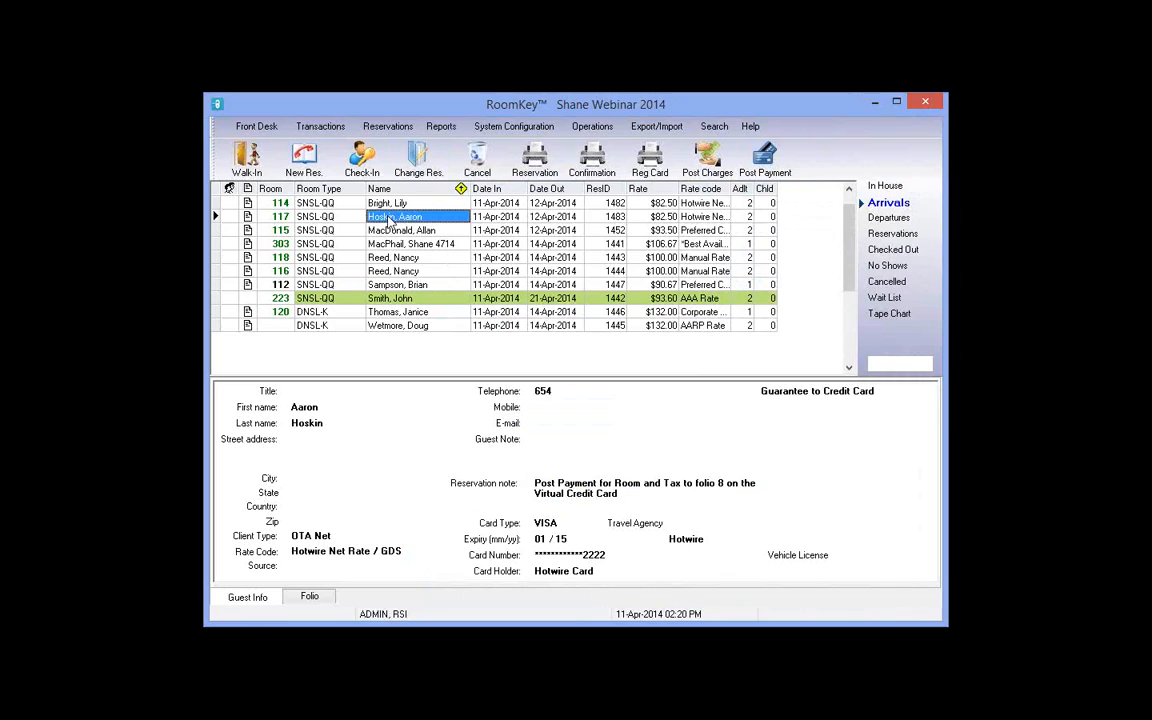
pyautogui.click(433, 153)
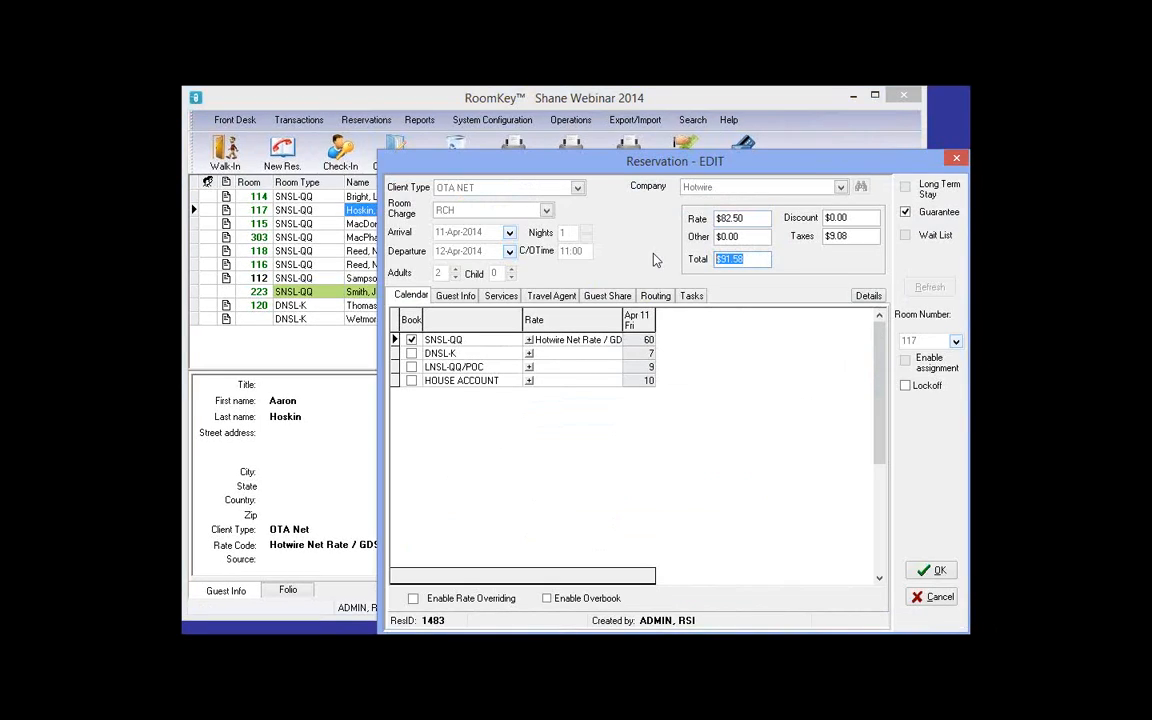
pyautogui.click(956, 158)
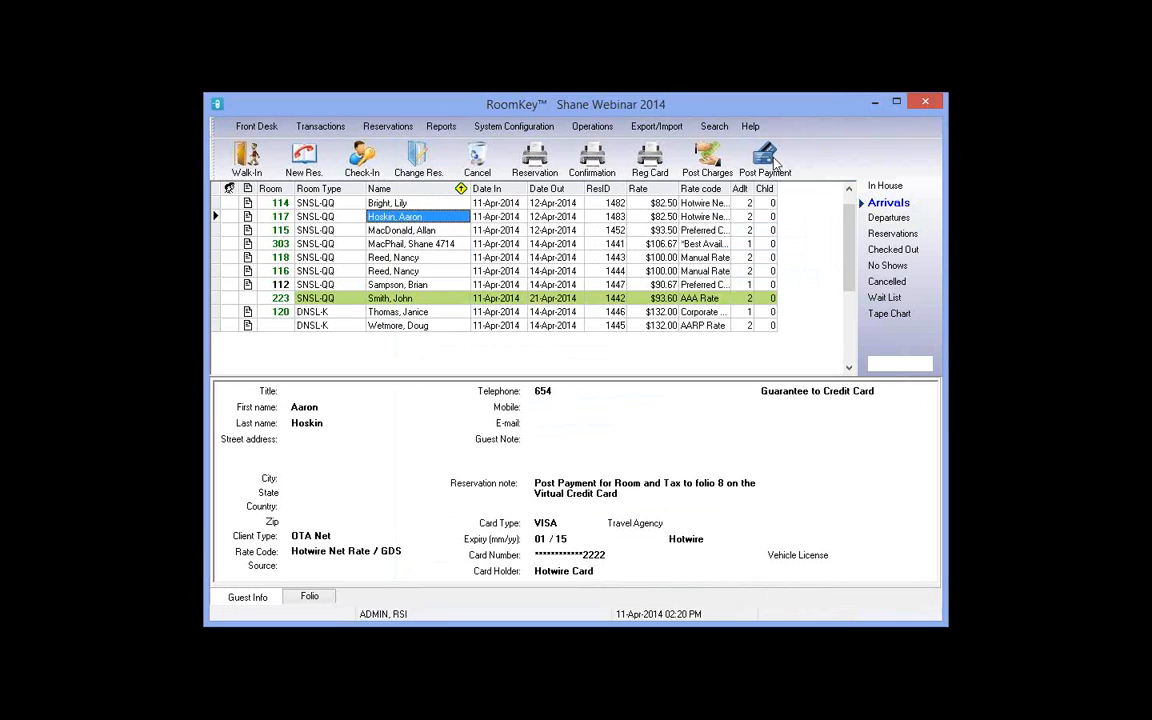
# Step: Post a 91.58 payment on 1 - New Folio with the authorization code and save it
pyautogui.click(776, 163)
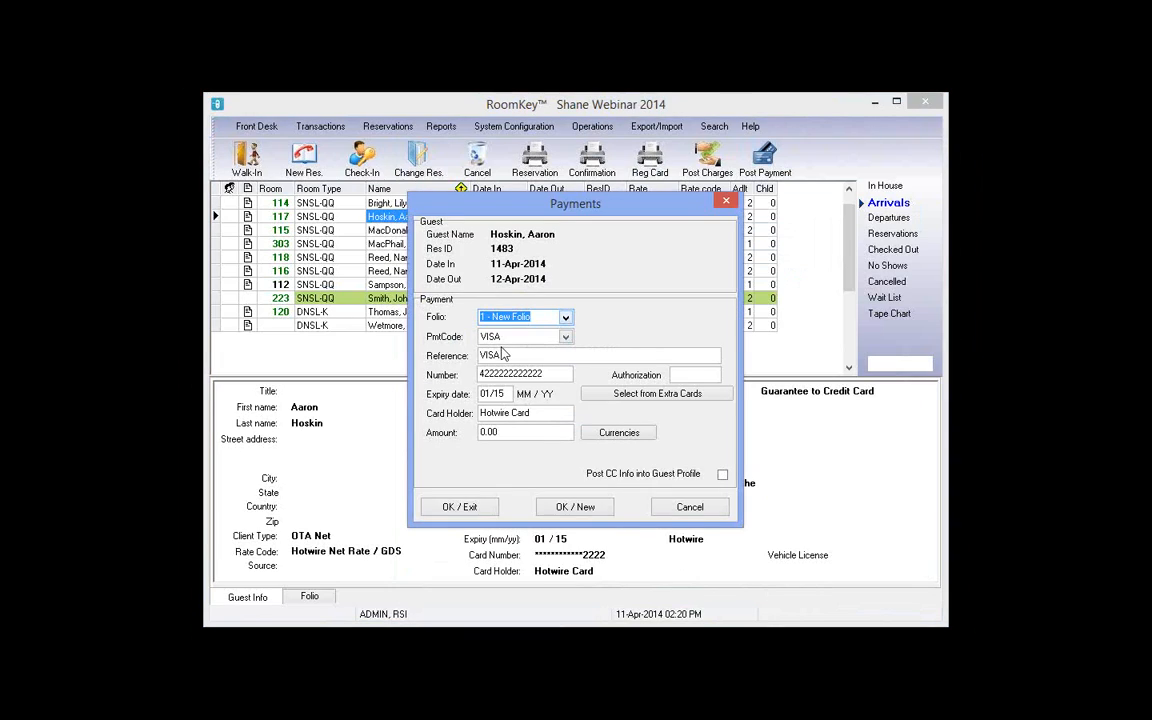
pyautogui.click(566, 317)
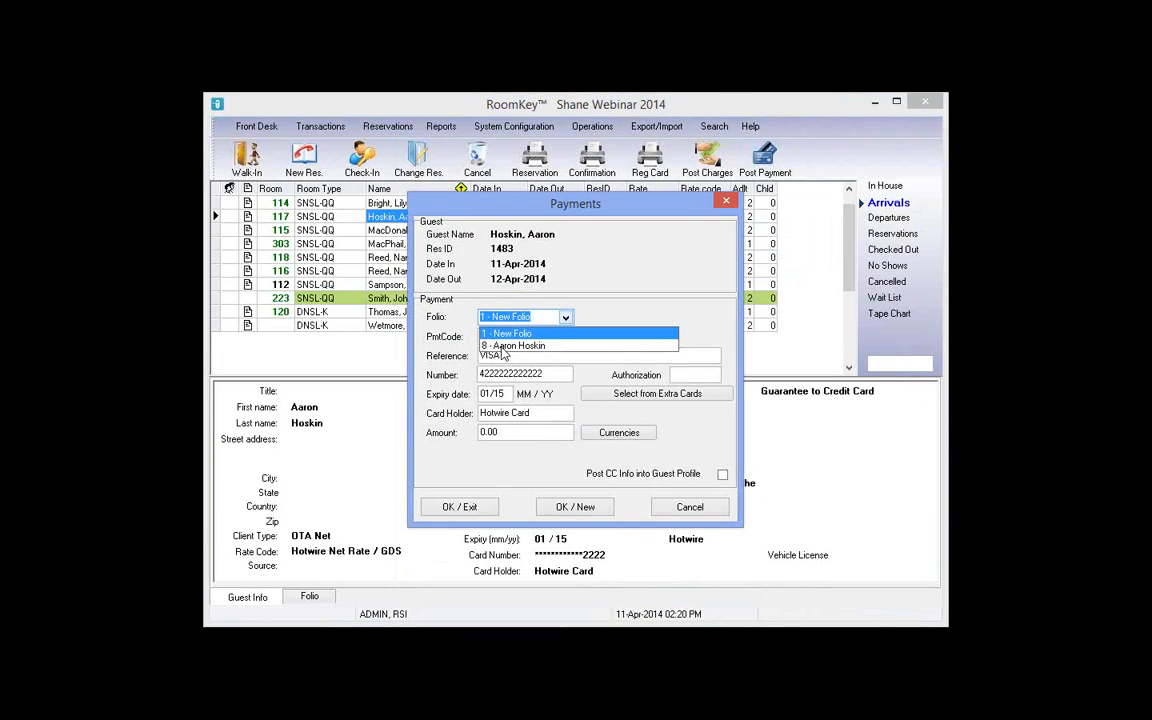
pyautogui.click(490, 335)
pyautogui.click(510, 431)
pyautogui.write('9')
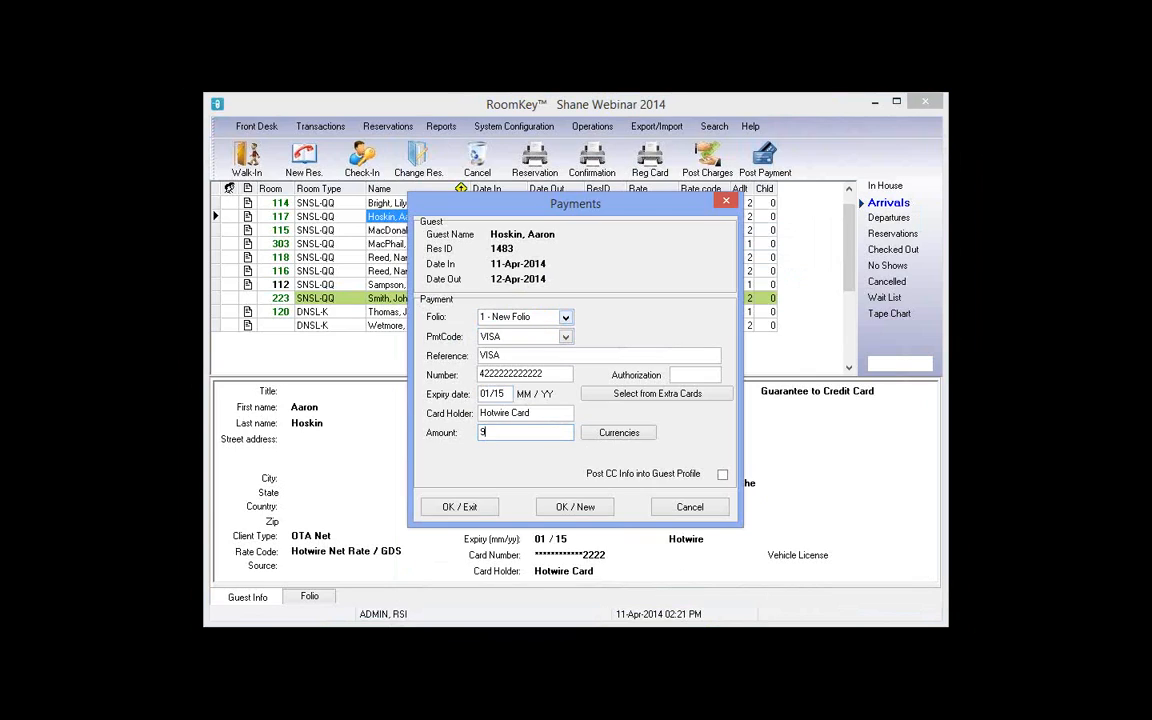
pyautogui.write('1.58')
pyautogui.click(682, 376)
pyautogui.write('79865')
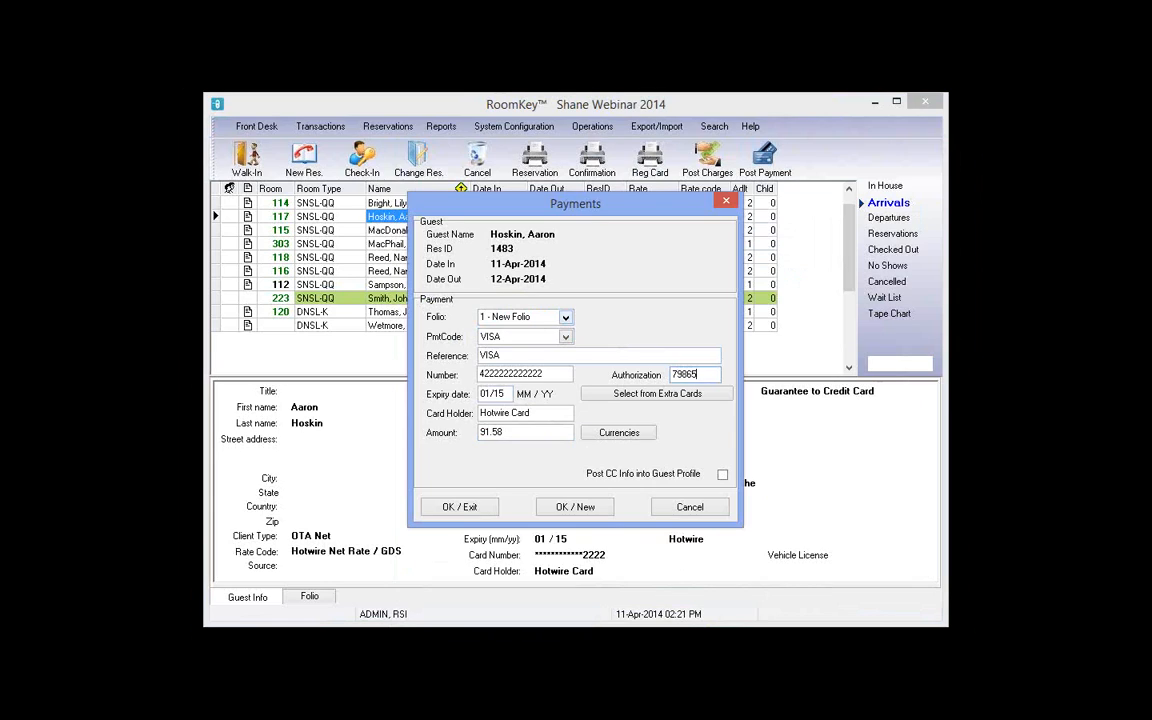
pyautogui.click(478, 510)
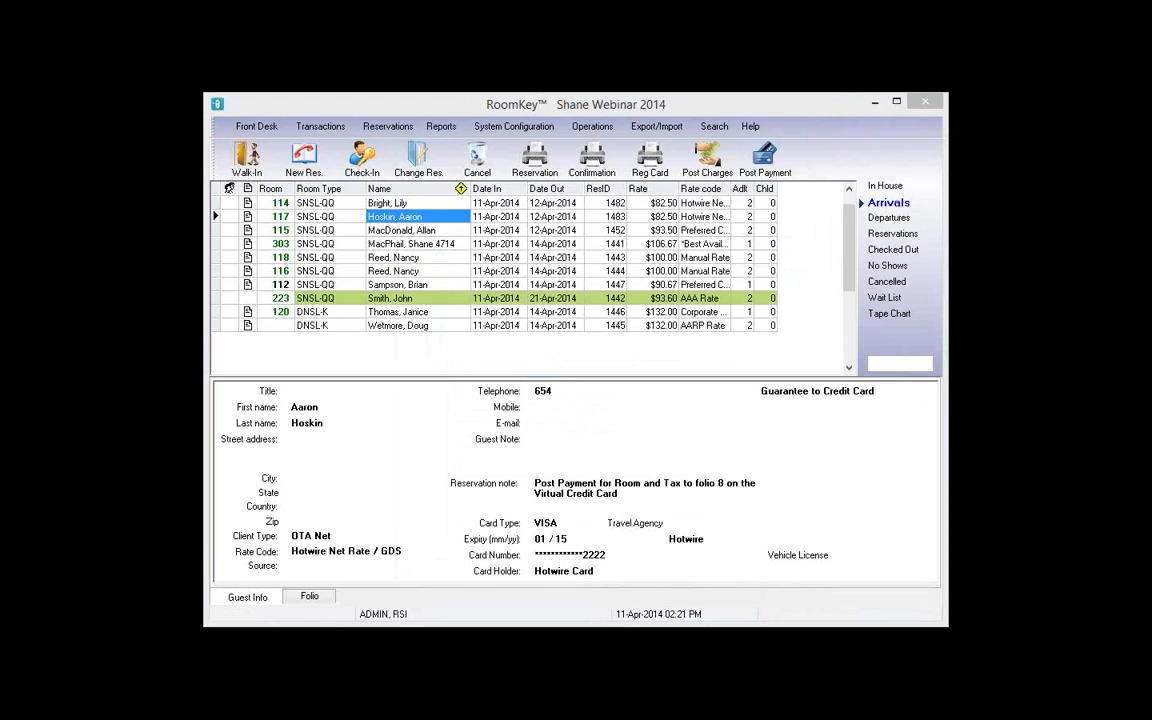
# Step: Sort the arrivals by reservation number, then by guest name, and select room 303's reservation
pyautogui.click(893, 217)
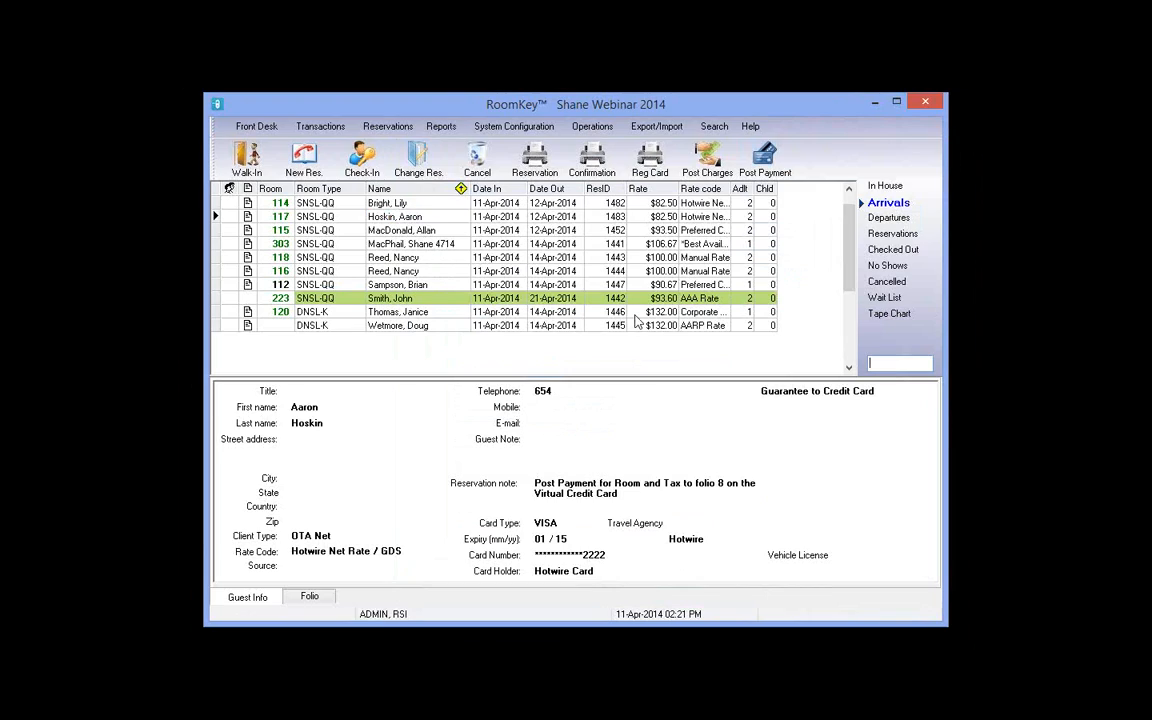
pyautogui.click(603, 190)
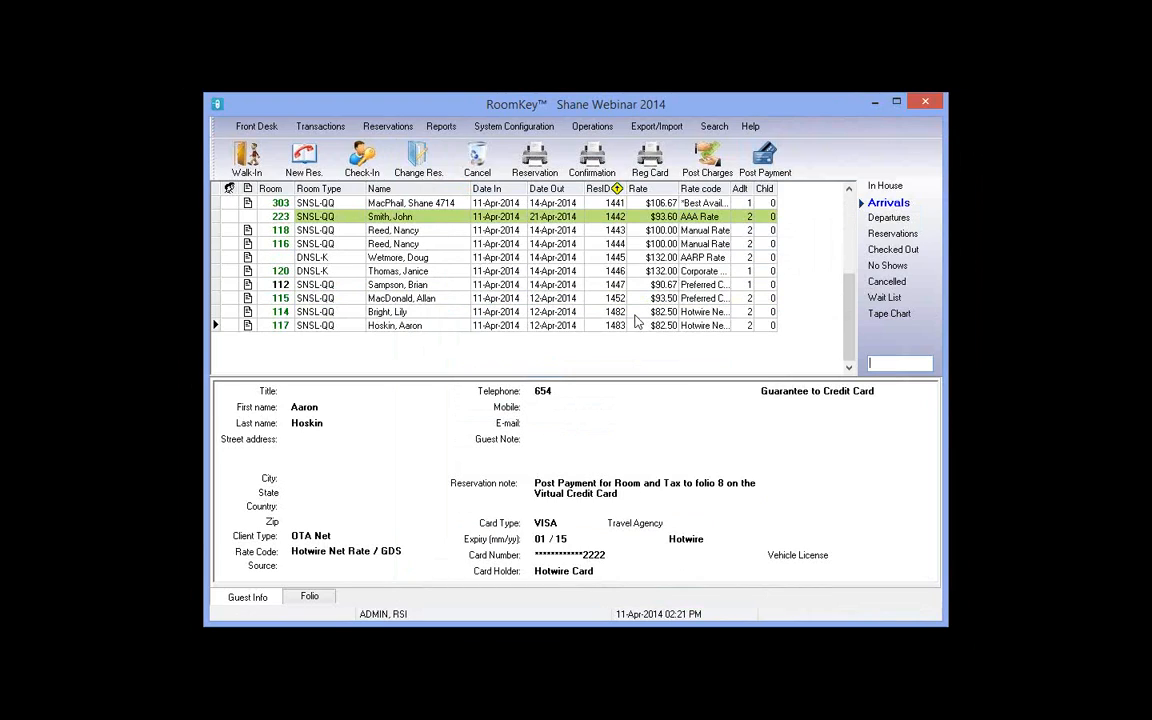
pyautogui.click(613, 203)
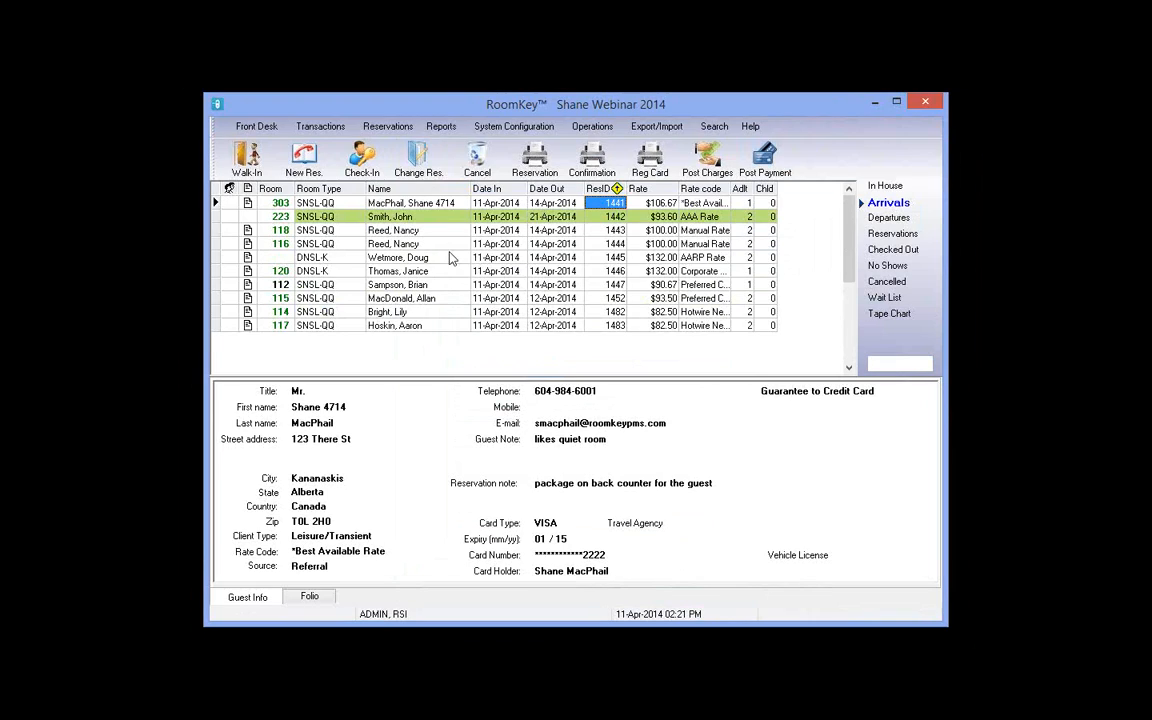
pyautogui.click(415, 190)
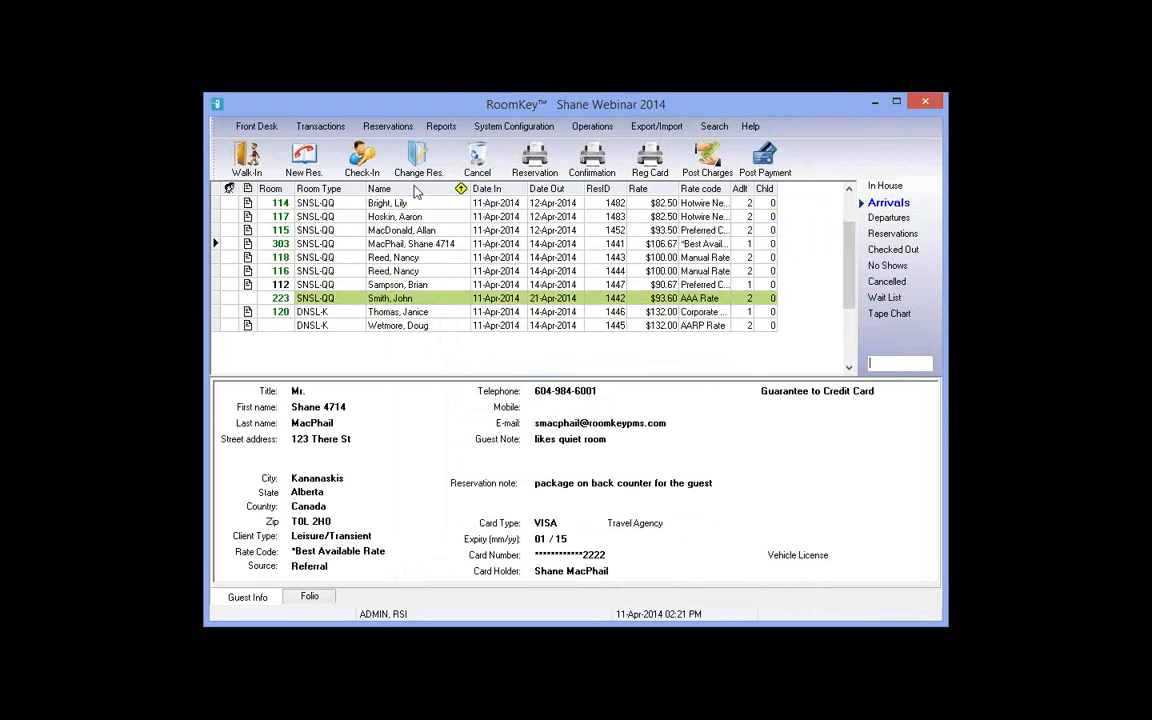
pyautogui.click(569, 588)
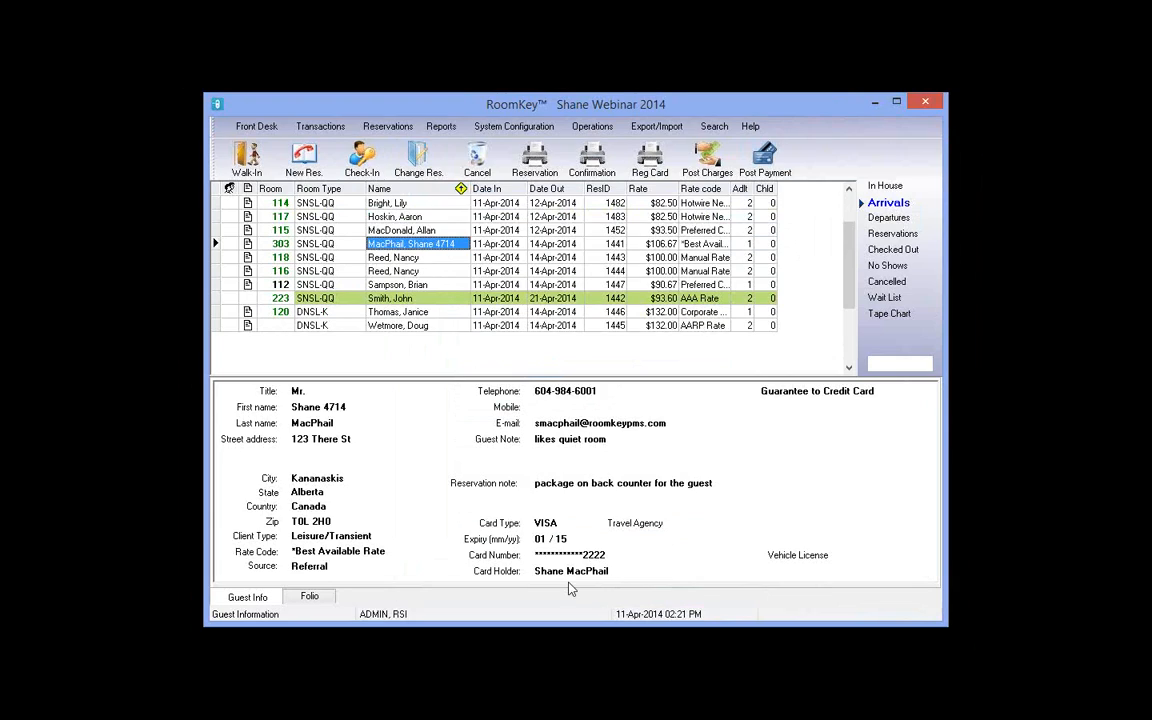
# Step: Step through room 303's arrival date, departure date, adults, children and nightly rate
pyautogui.press('Tab')
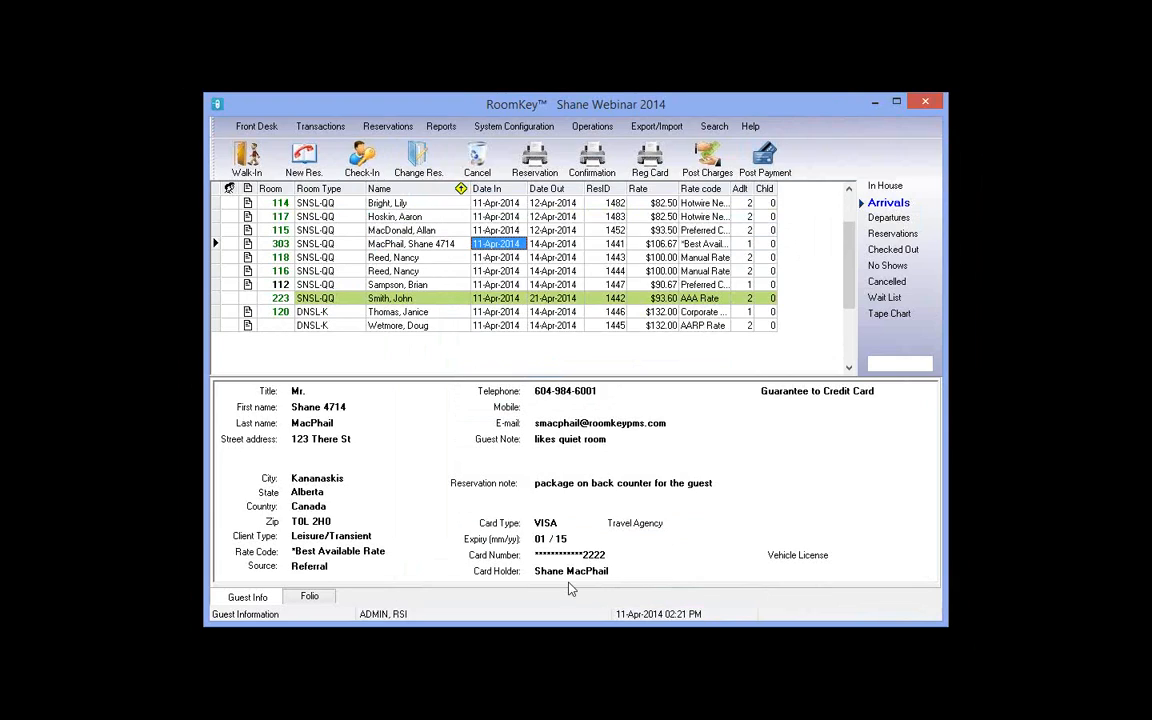
pyautogui.press('Tab')
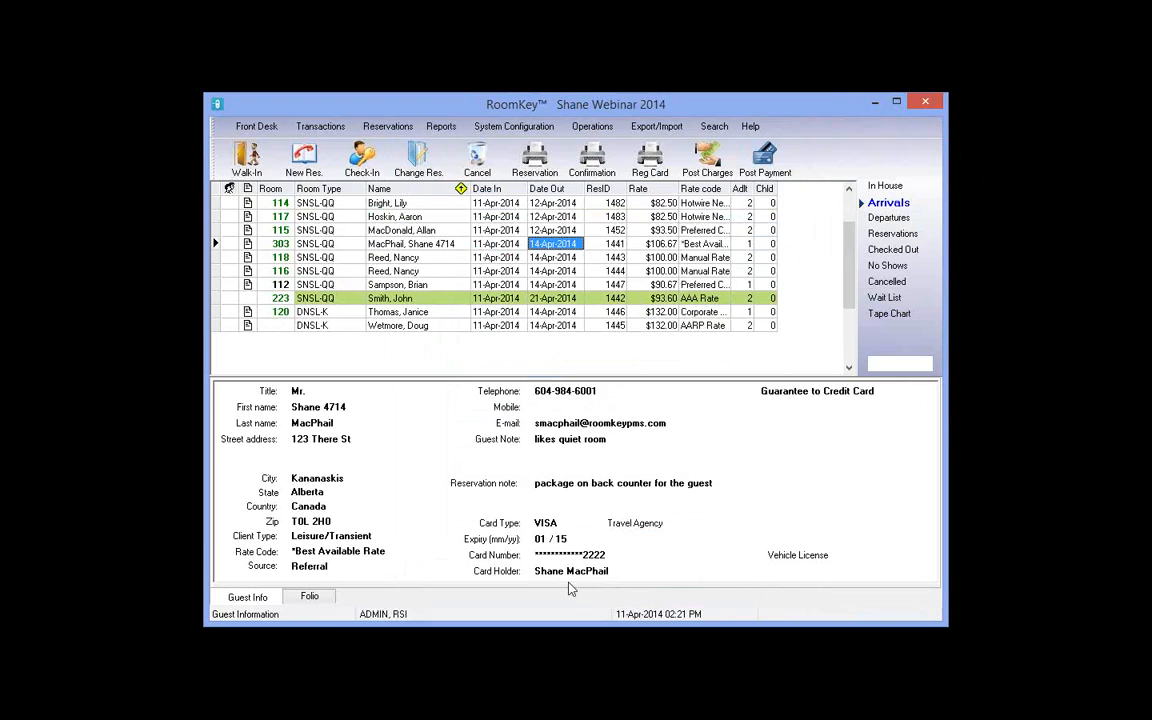
pyautogui.press('Tab')
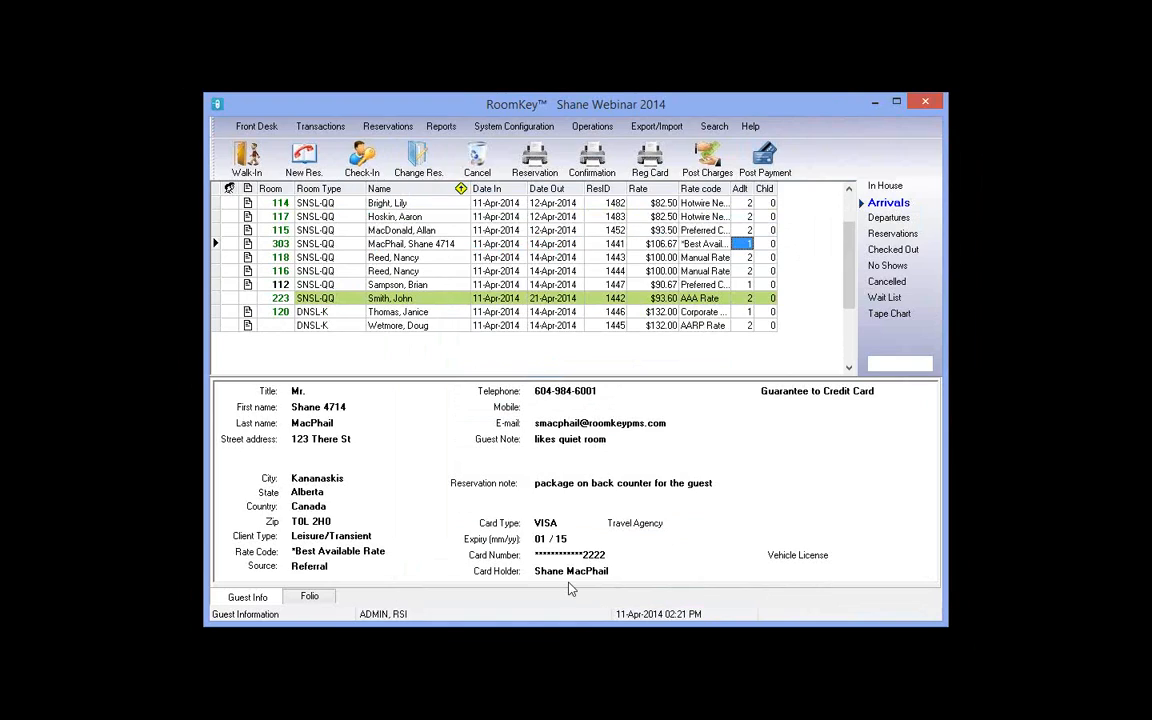
pyautogui.press('Tab')
pyautogui.press('Left')
pyautogui.press('Left')
pyautogui.press('Left')
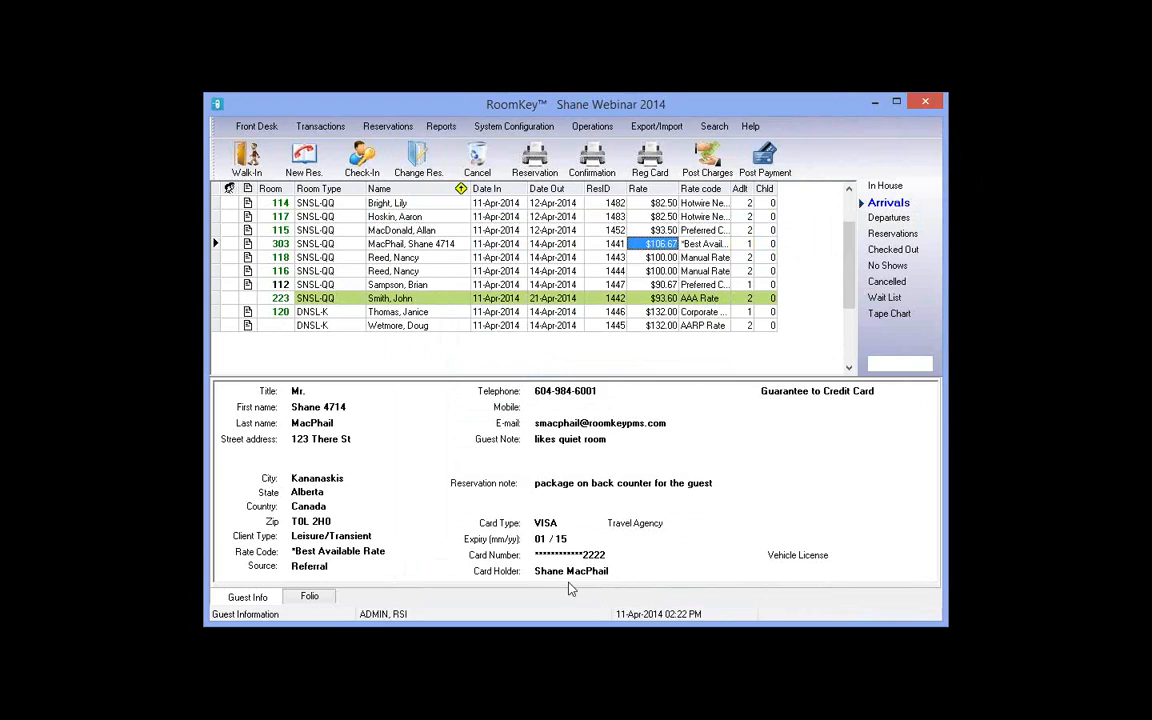
pyautogui.press('Left')
pyautogui.press('Left')
pyautogui.press('Left')
pyautogui.press('Left')
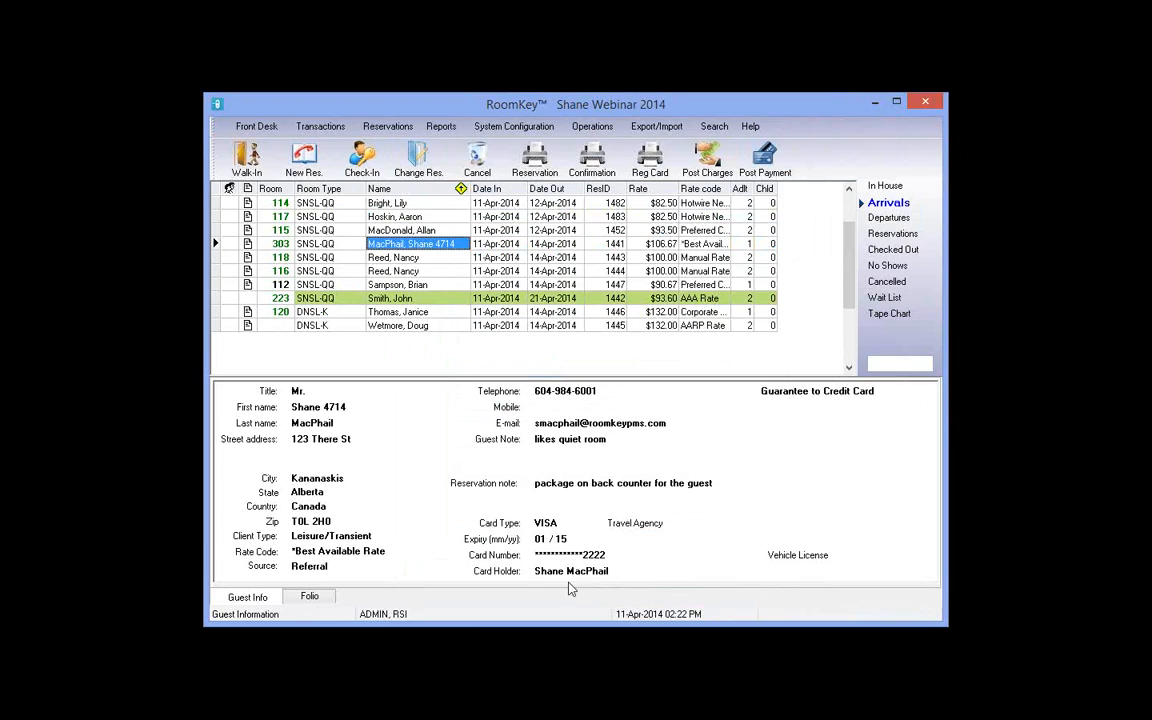
# Step: Begin check-in for the room 303 arrival, keep room 303 assigned, and open the guest profile
pyautogui.click(365, 163)
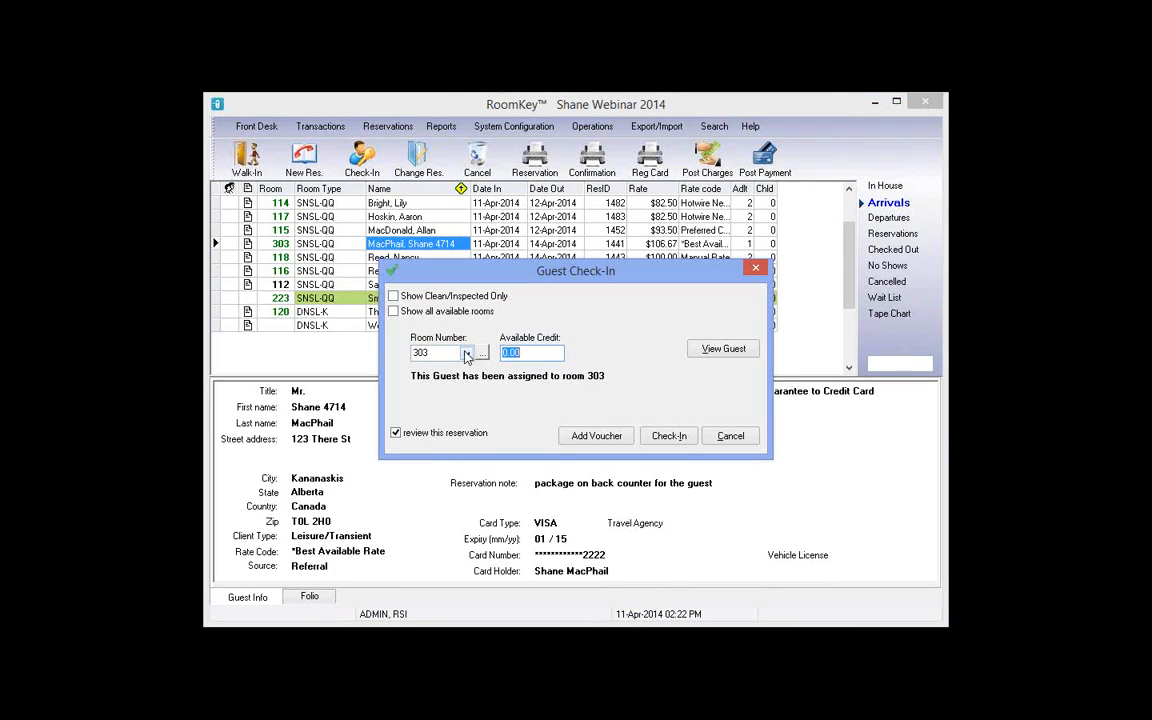
pyautogui.click(467, 355)
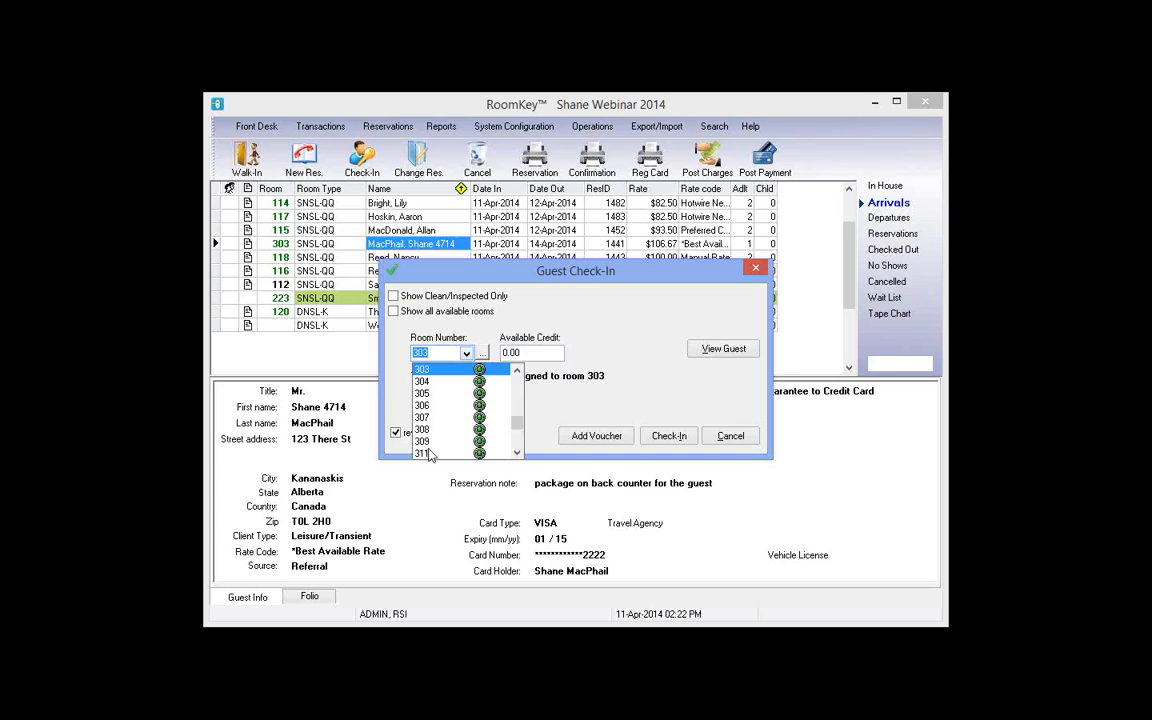
pyautogui.click(440, 372)
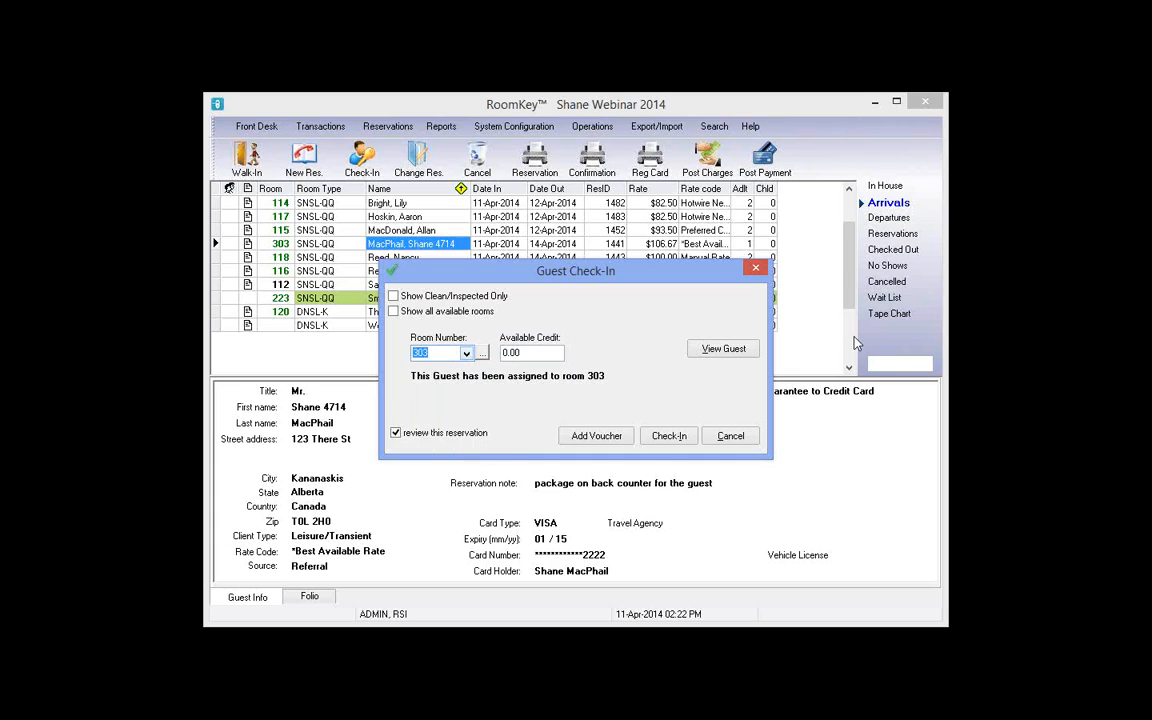
pyautogui.click(724, 350)
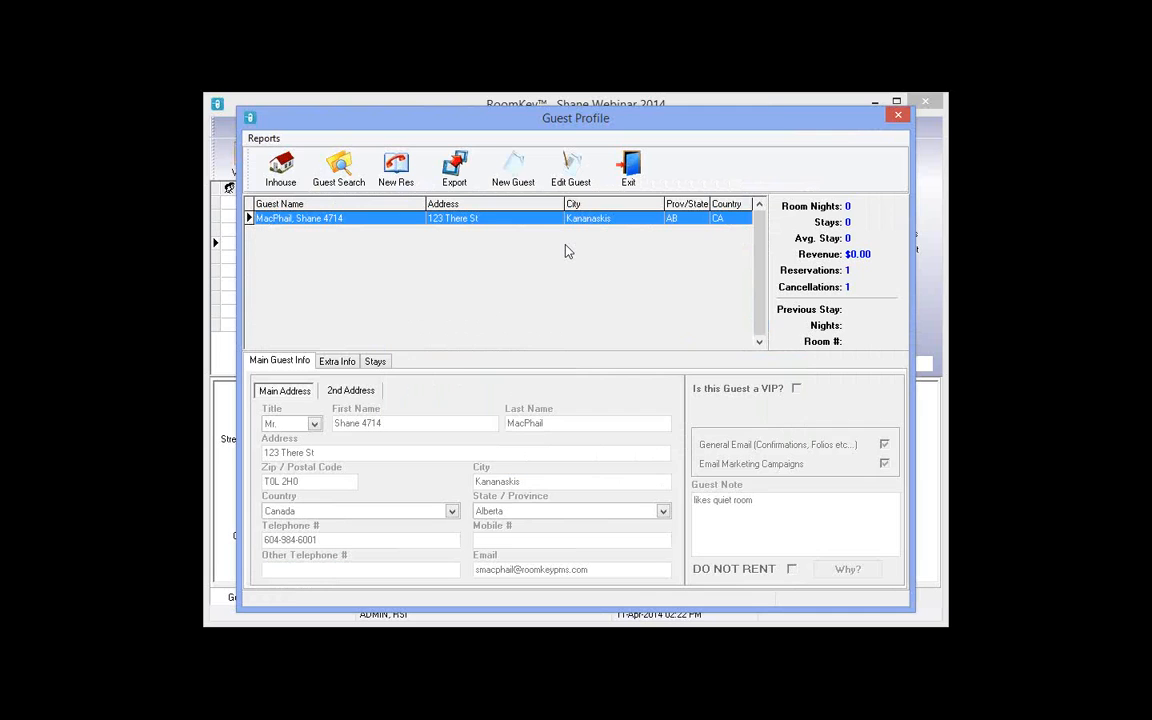
# Step: Review the guest's Extra Info card details and extra cards, cancel any edits, then close the profile
pyautogui.click(340, 362)
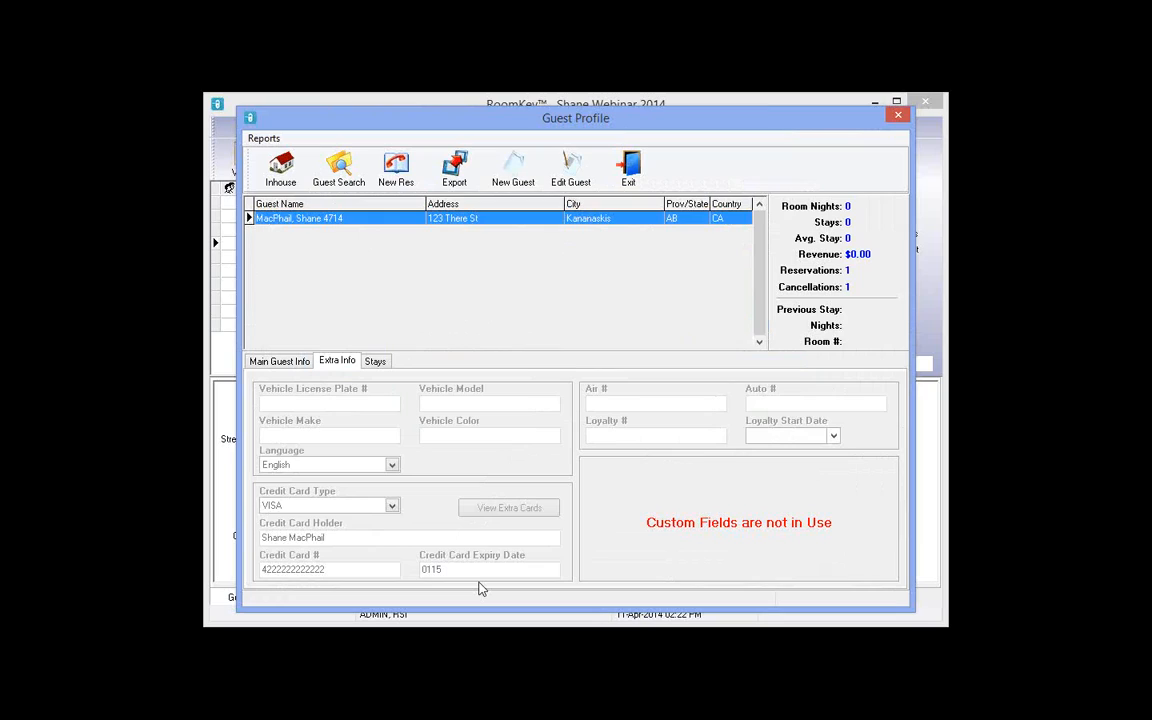
pyautogui.click(572, 172)
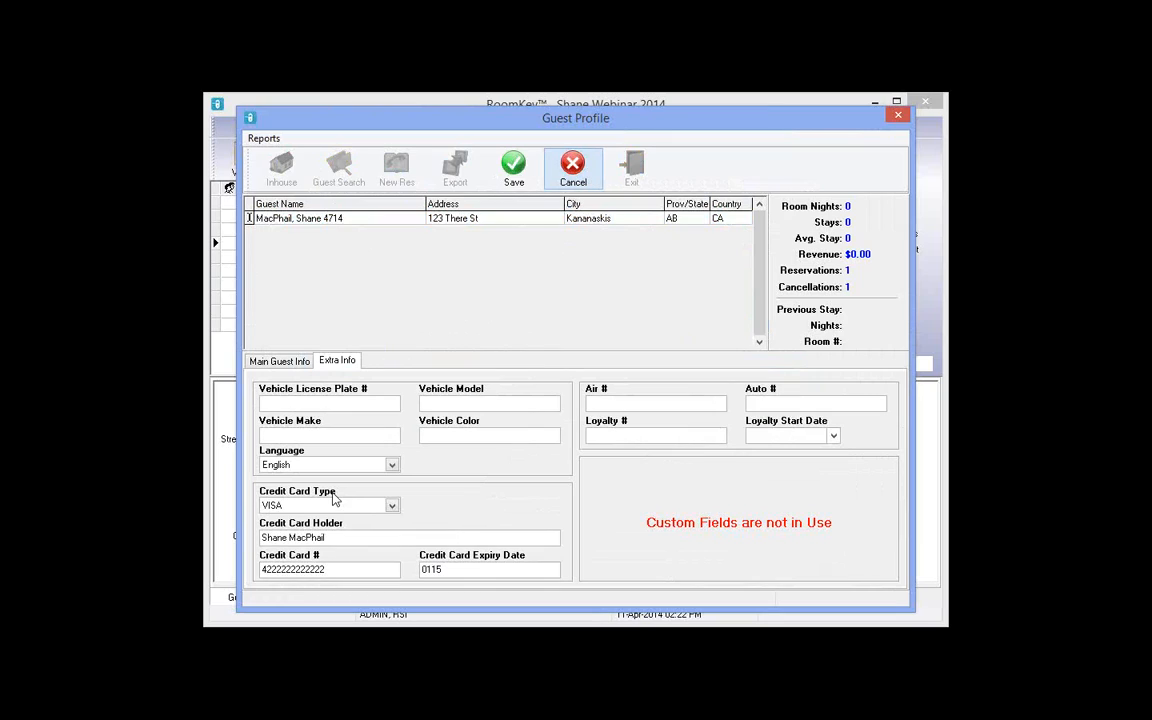
pyautogui.click(573, 178)
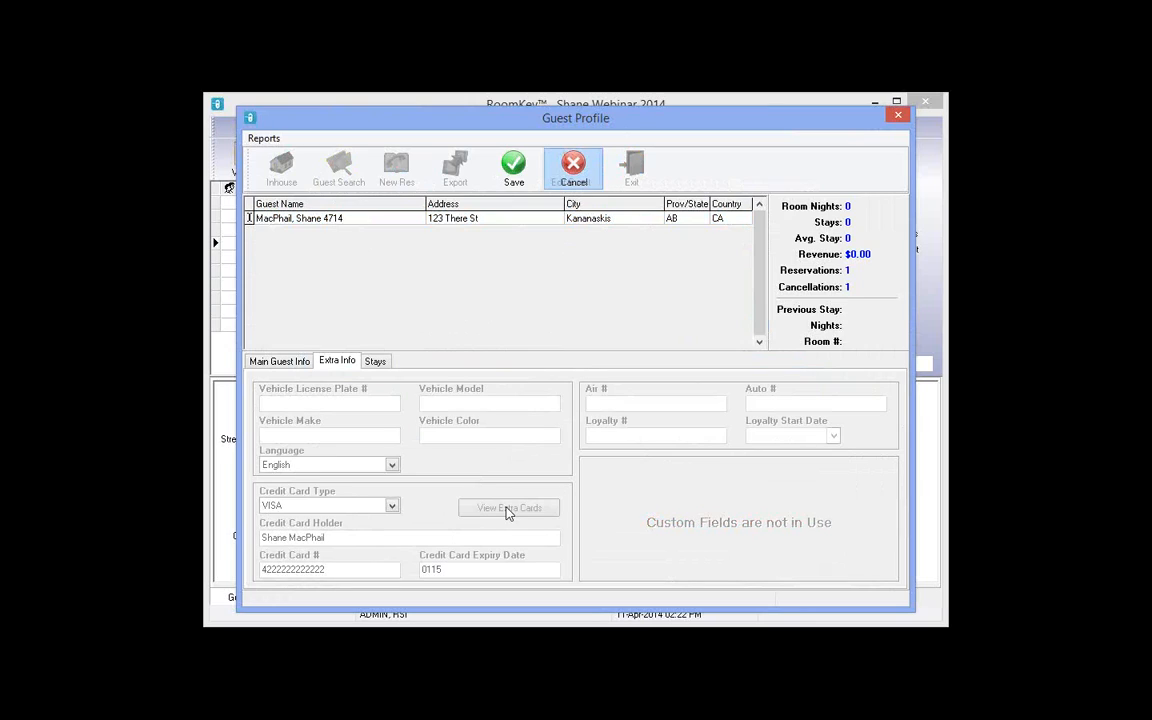
pyautogui.click(507, 508)
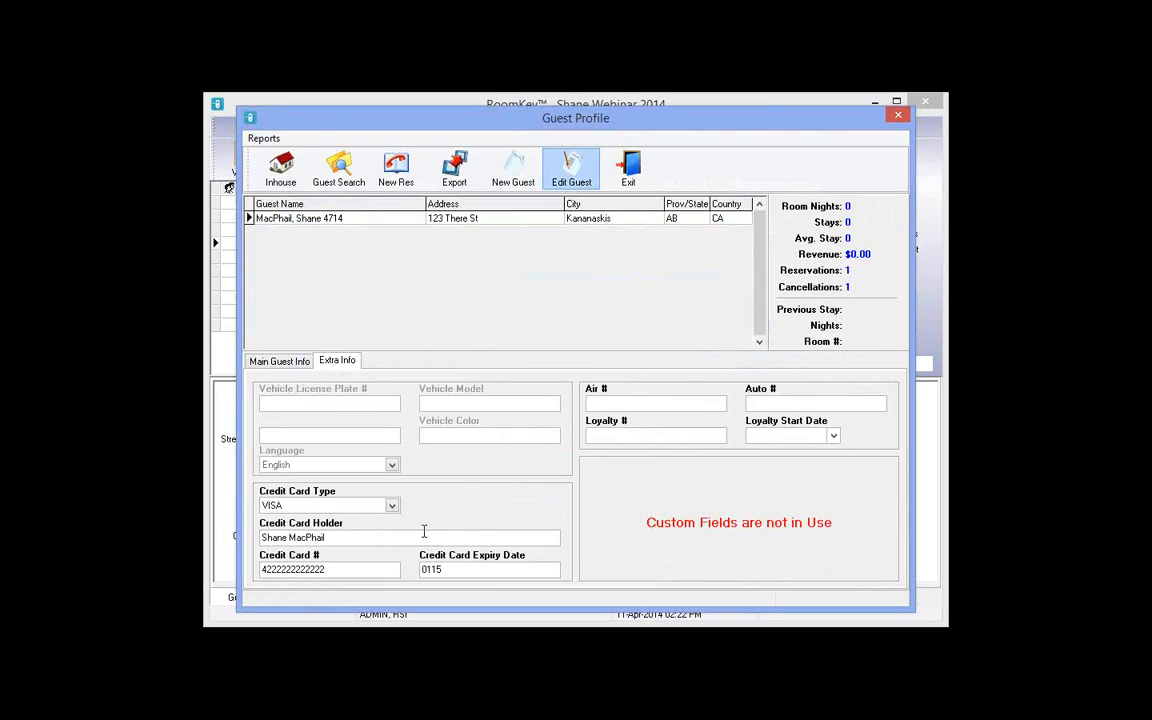
pyautogui.click(569, 170)
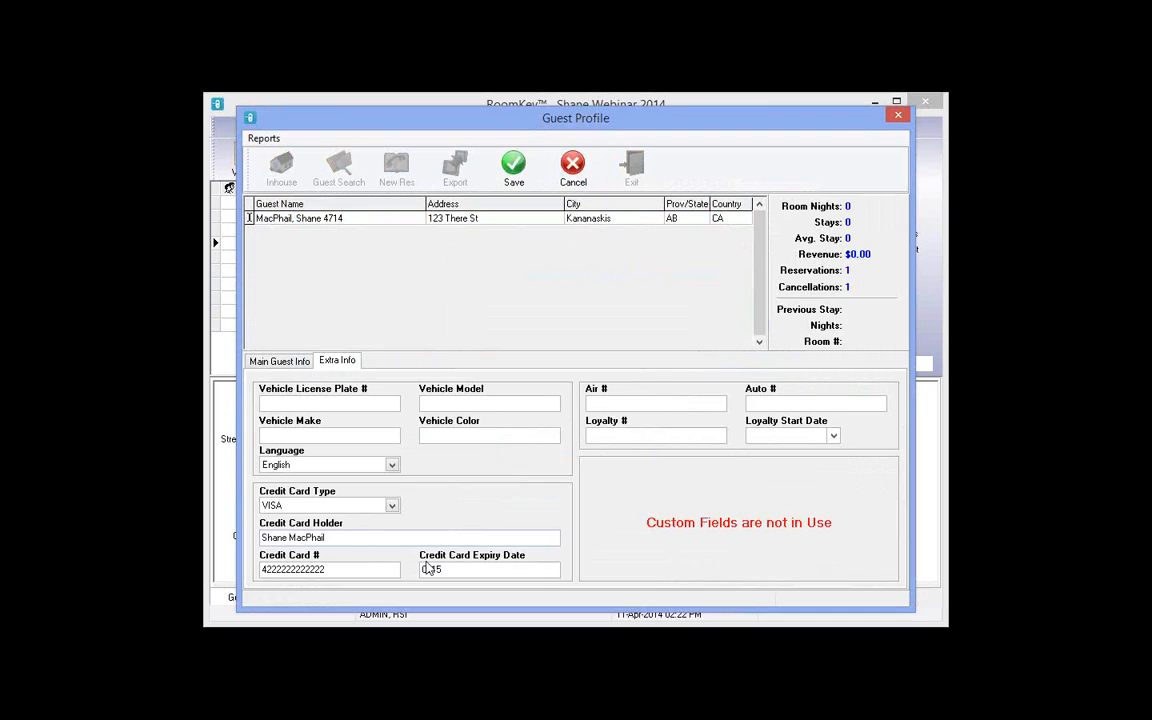
pyautogui.click(576, 178)
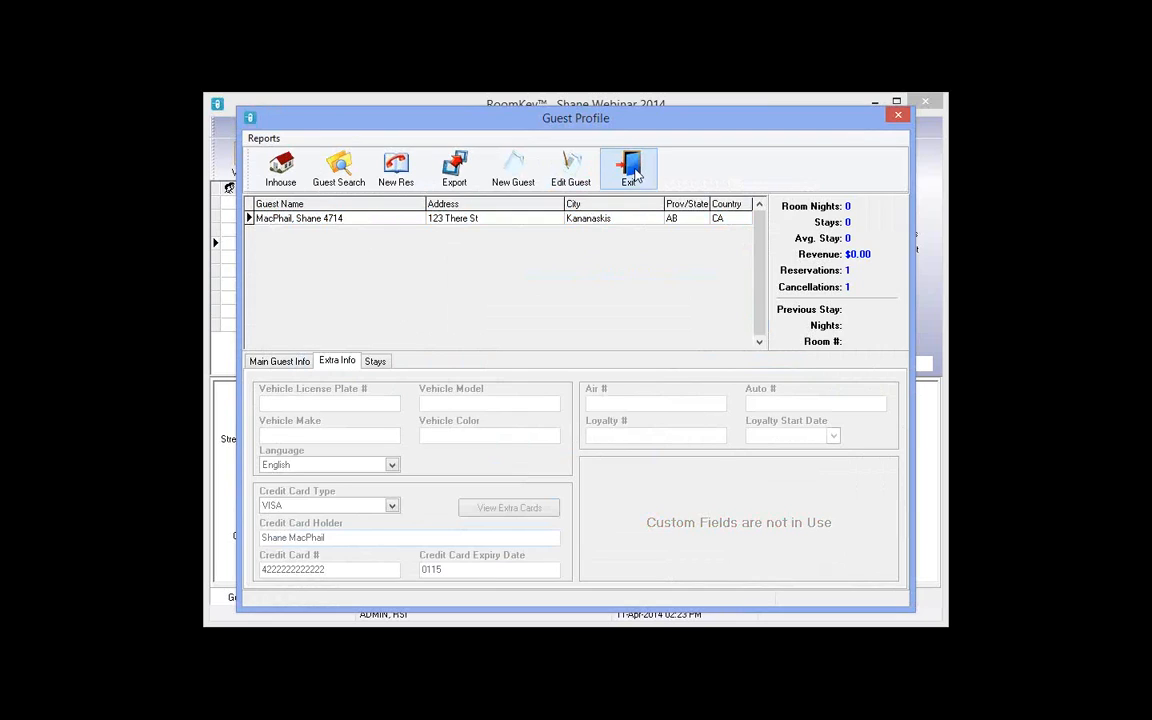
pyautogui.click(633, 174)
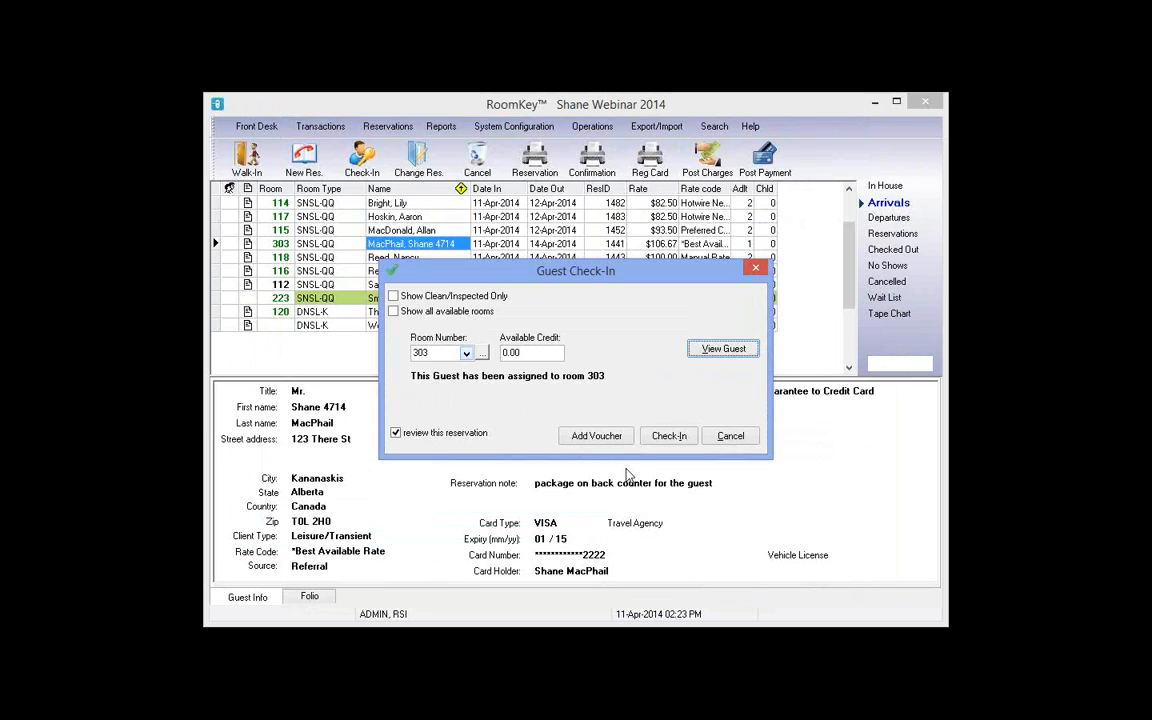
# Step: Continue check-in and post the note 'gave the package to the guest' to the reservation
pyautogui.click(670, 437)
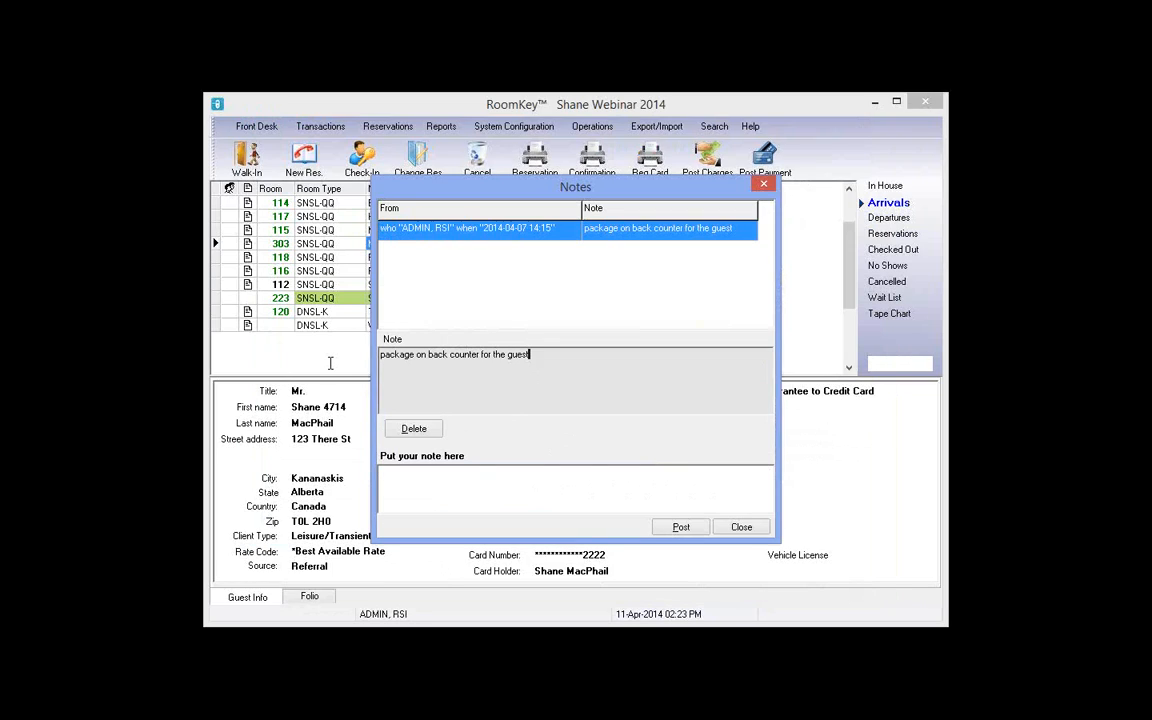
pyautogui.moveTo(530, 355); pyautogui.dragTo(332, 356)
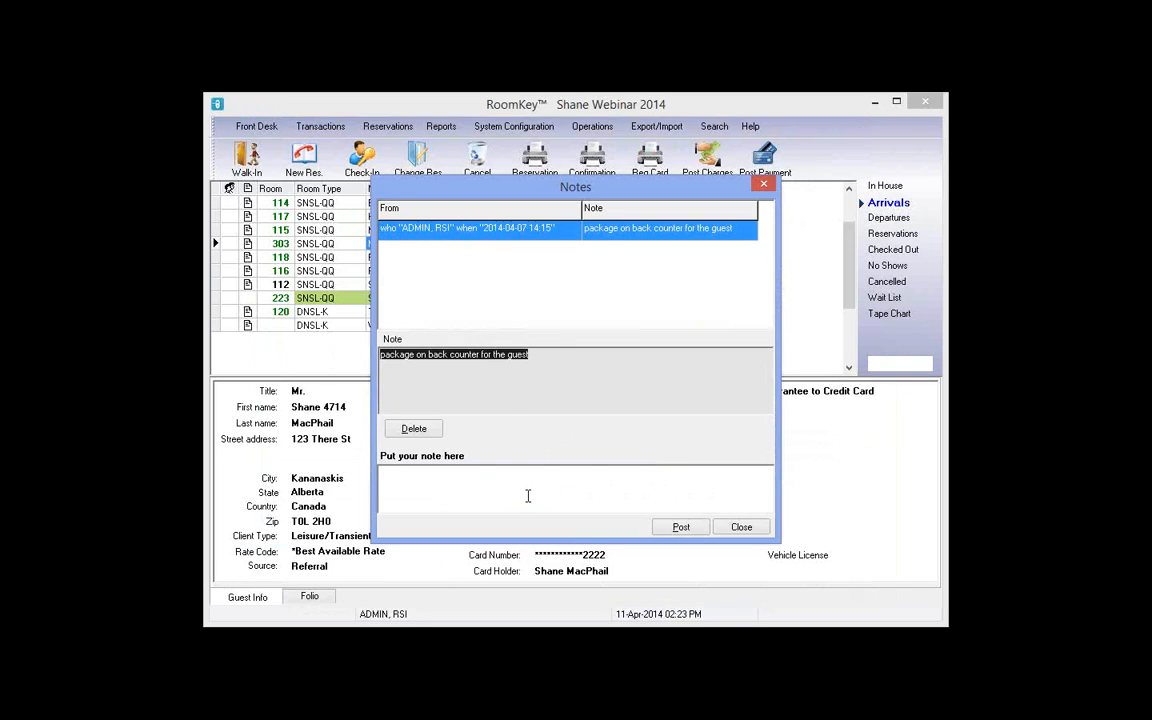
pyautogui.click(528, 496)
pyautogui.write('gave the ')
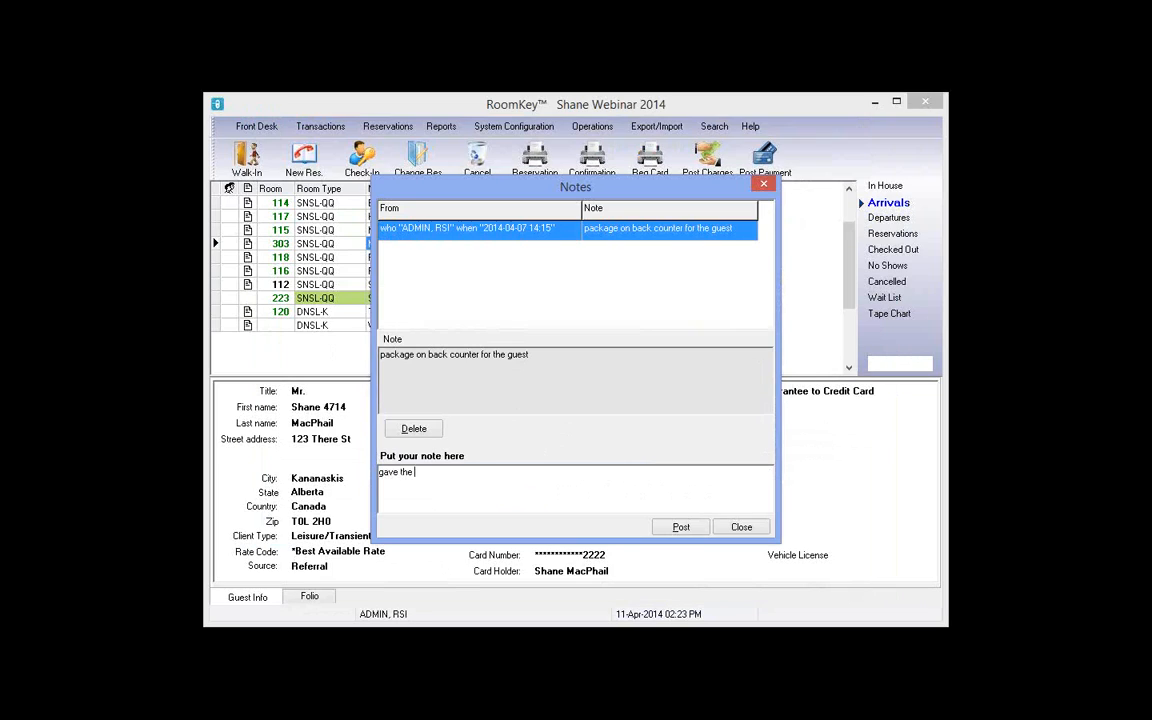
pyautogui.write('package to the guest')
pyautogui.hotkey('alt', 'p')
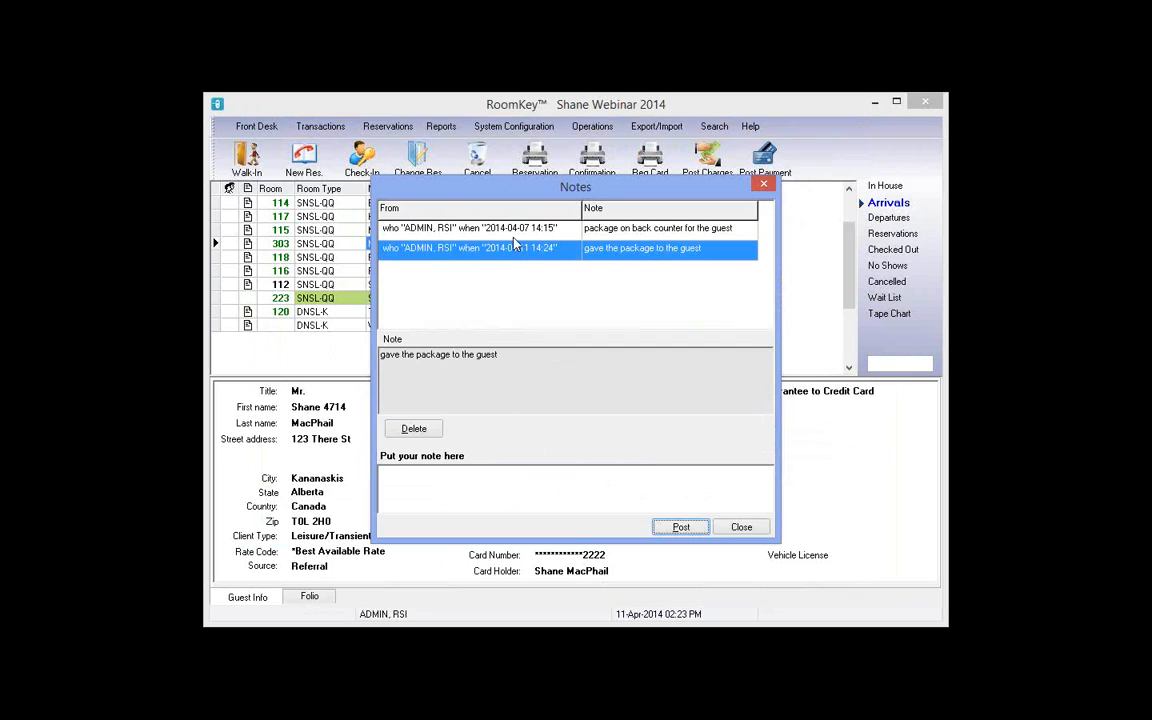
# Step: Review the original and new package notes, then close the Notes dialog
pyautogui.click(467, 228)
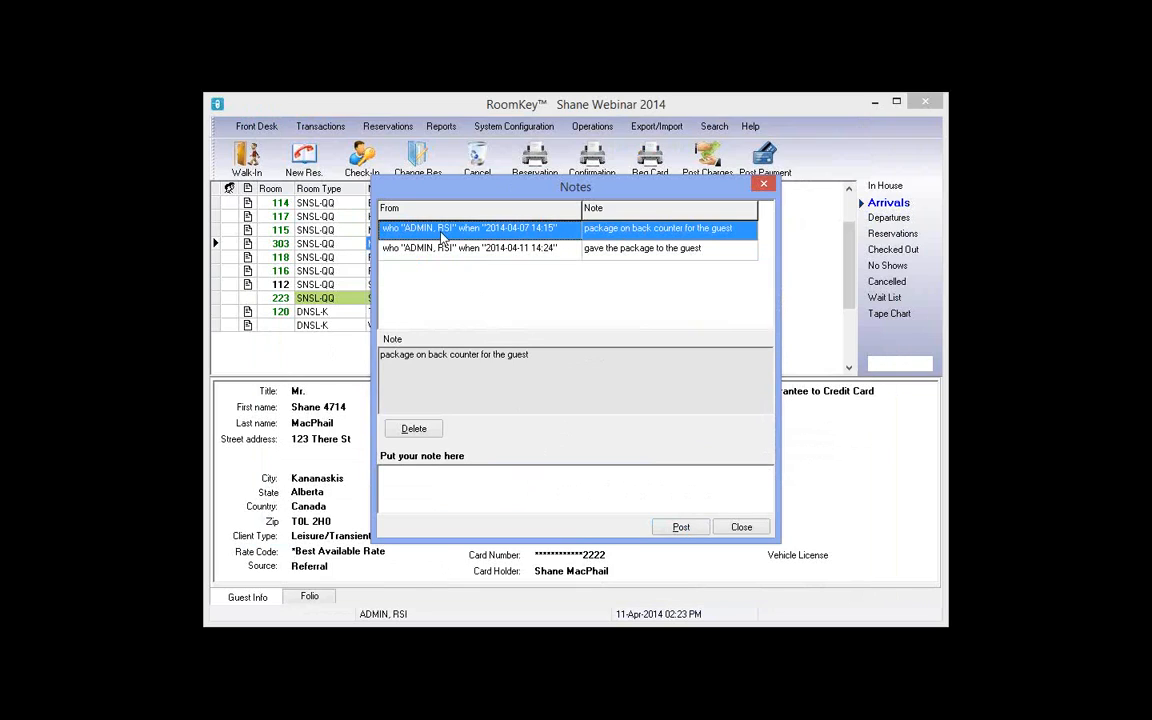
pyautogui.click(665, 252)
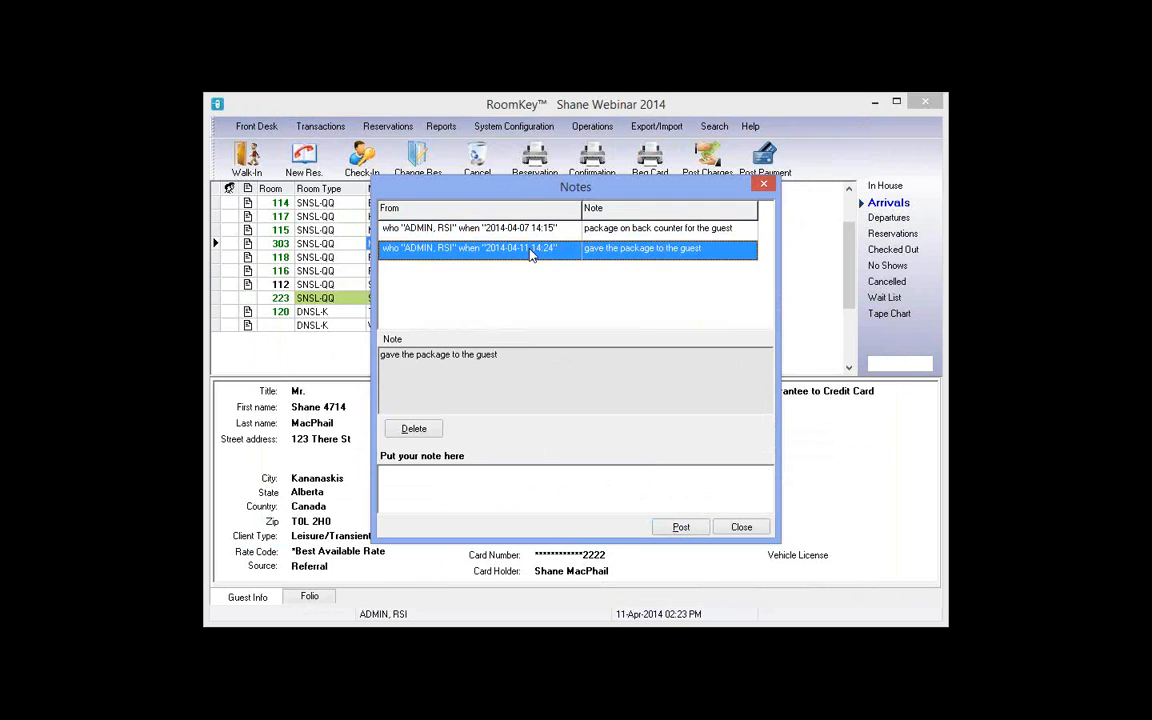
pyautogui.click(741, 528)
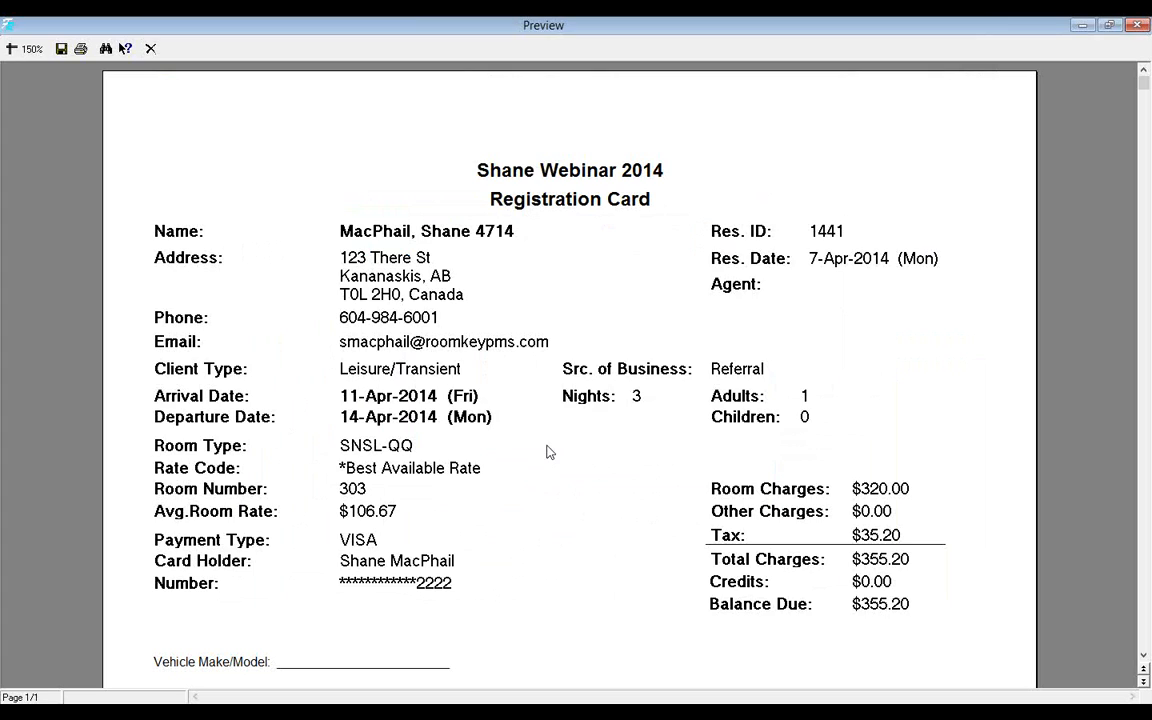
# Step: Read through room 303's Registration Card (3 nights, $355.20 due), then close the preview
pyautogui.scroll(-6, 548, 451)
pyautogui.scroll(5, 547, 397)
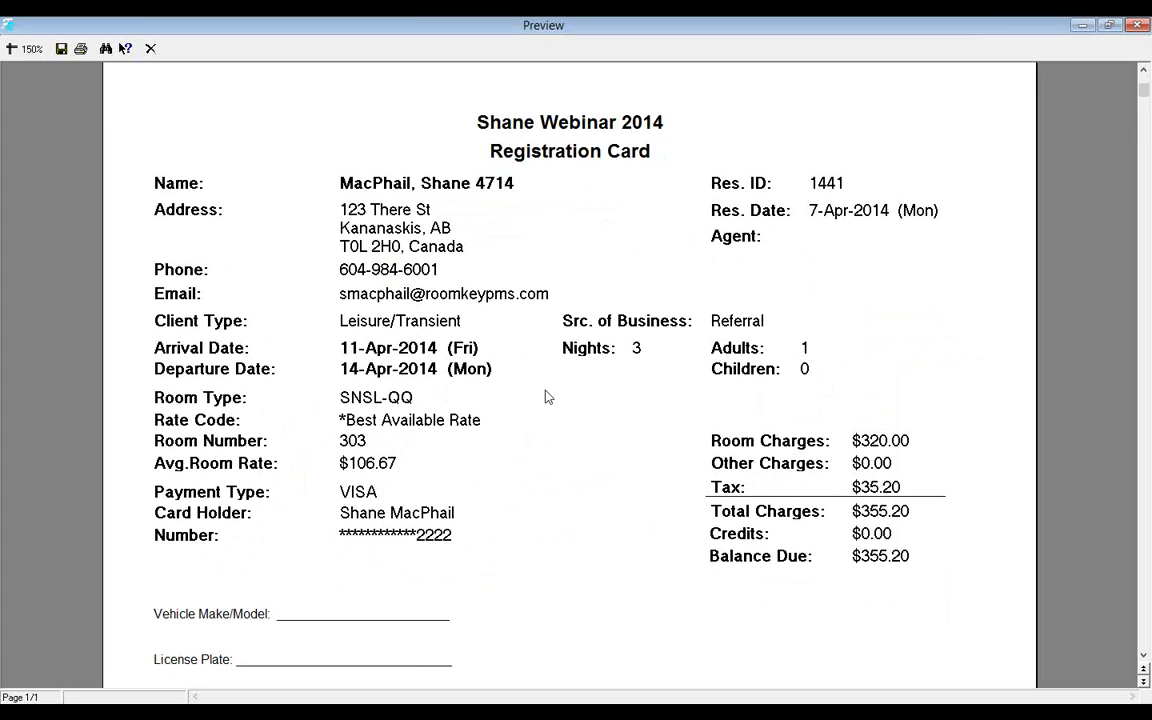
pyautogui.scroll(-5, 546, 396)
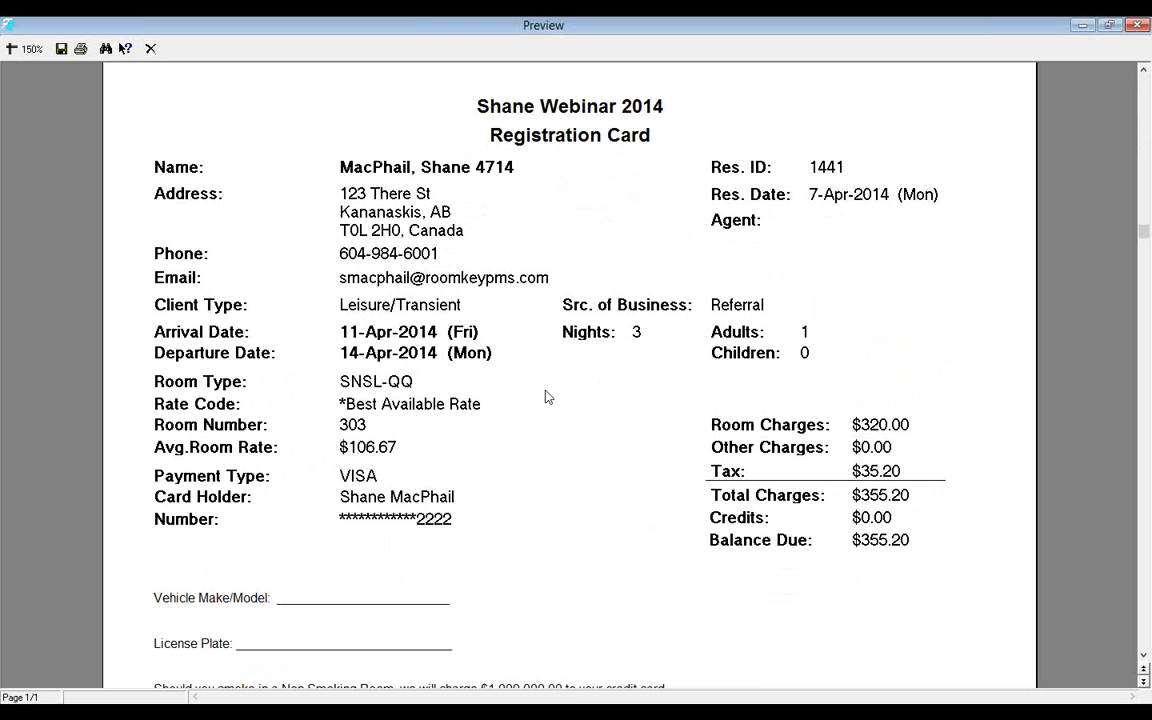
pyautogui.scroll(-3, 548, 397)
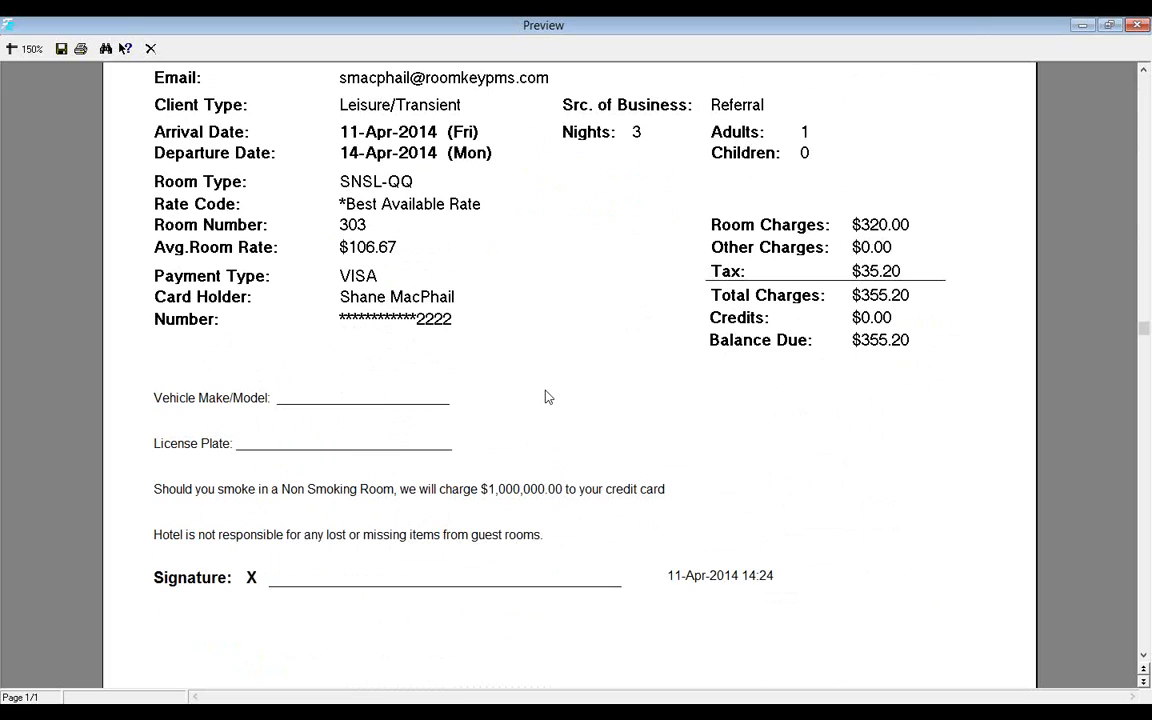
pyautogui.scroll(-3, 546, 396)
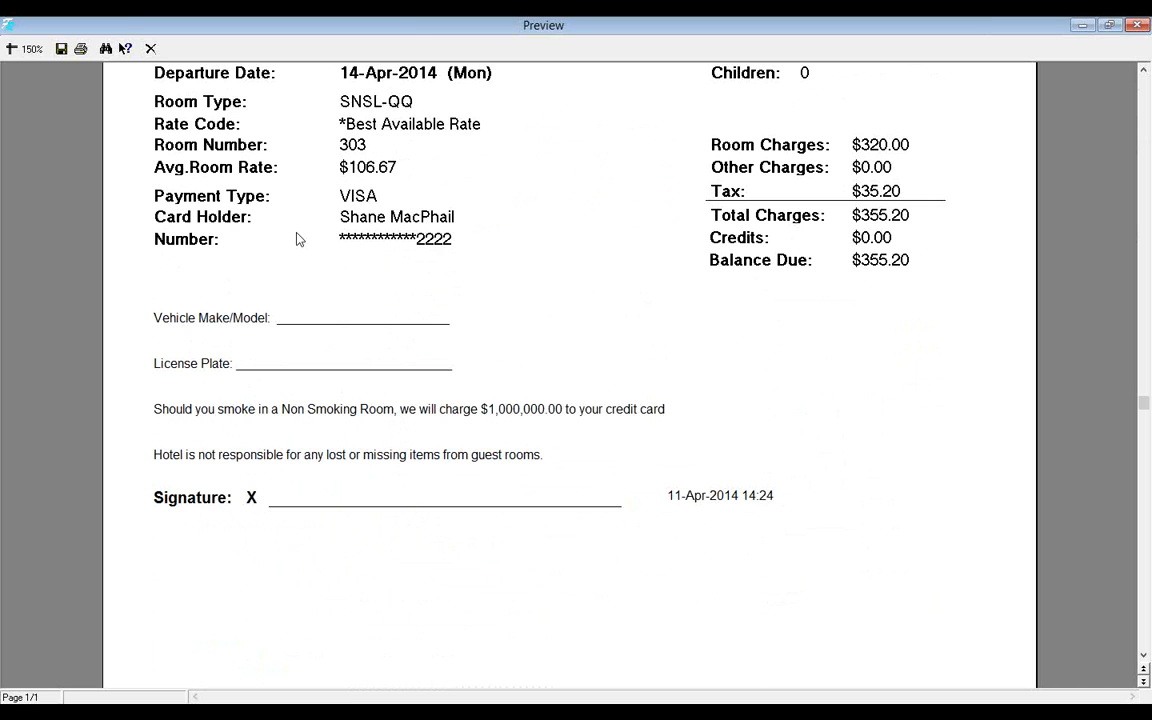
pyautogui.scroll(3, 463, 415)
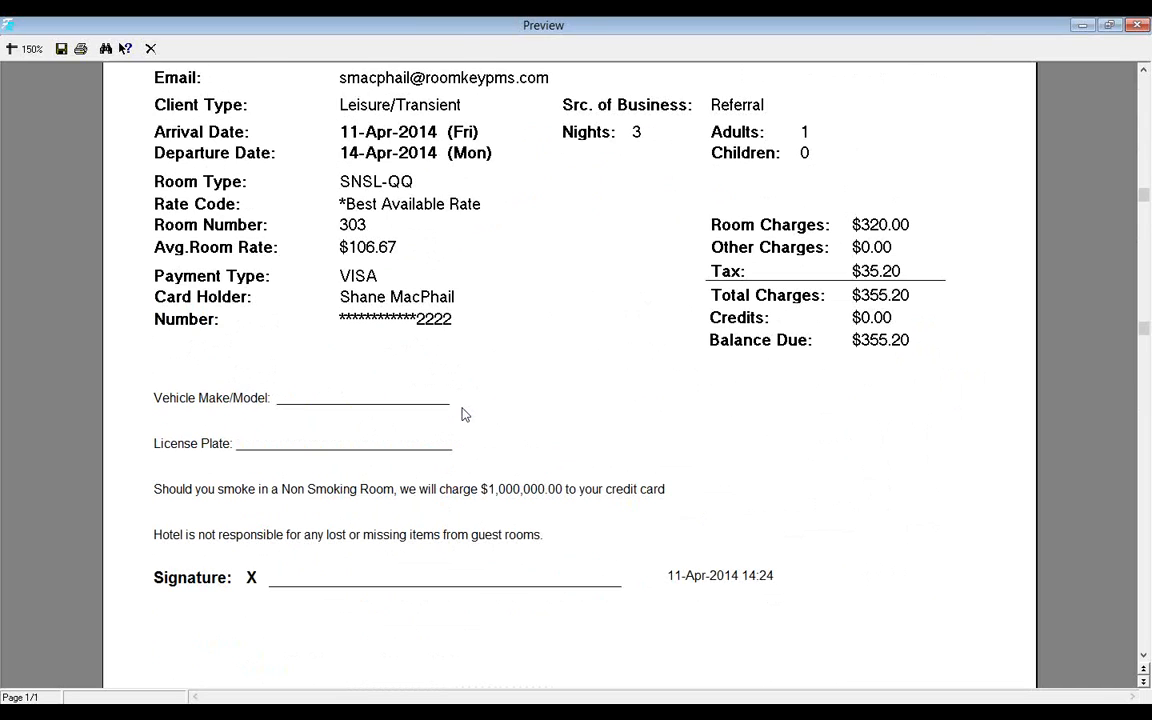
pyautogui.scroll(5, 463, 415)
pyautogui.scroll(-5, 463, 415)
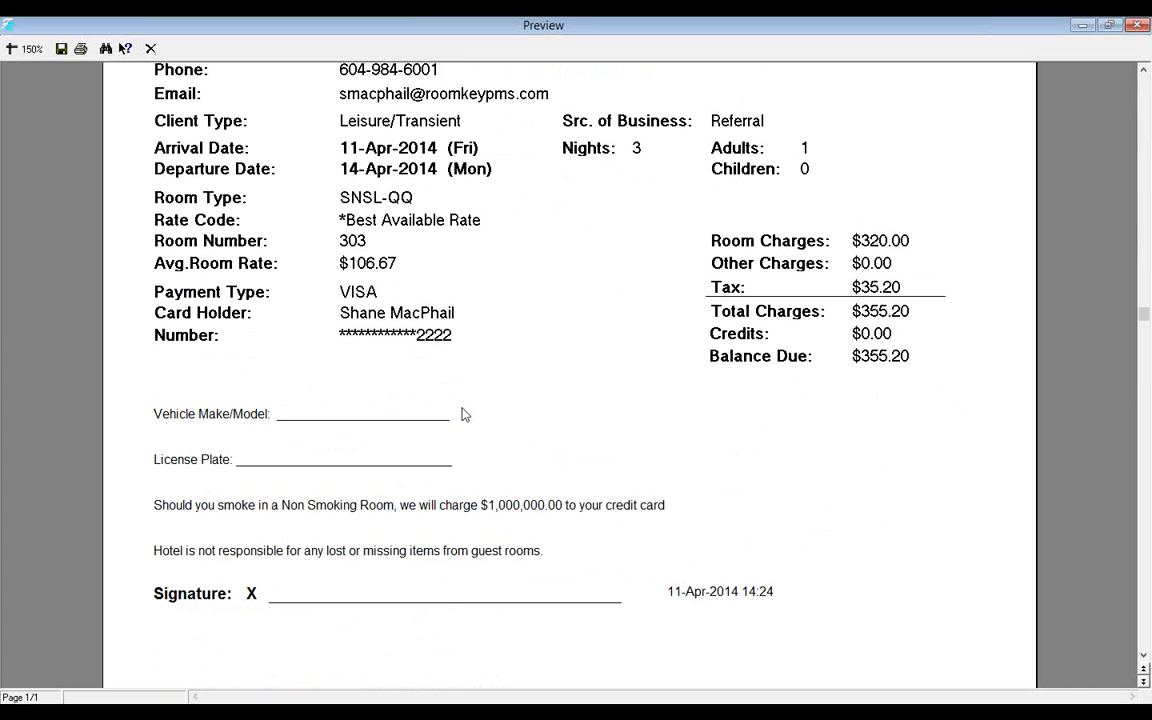
pyautogui.scroll(6, 463, 415)
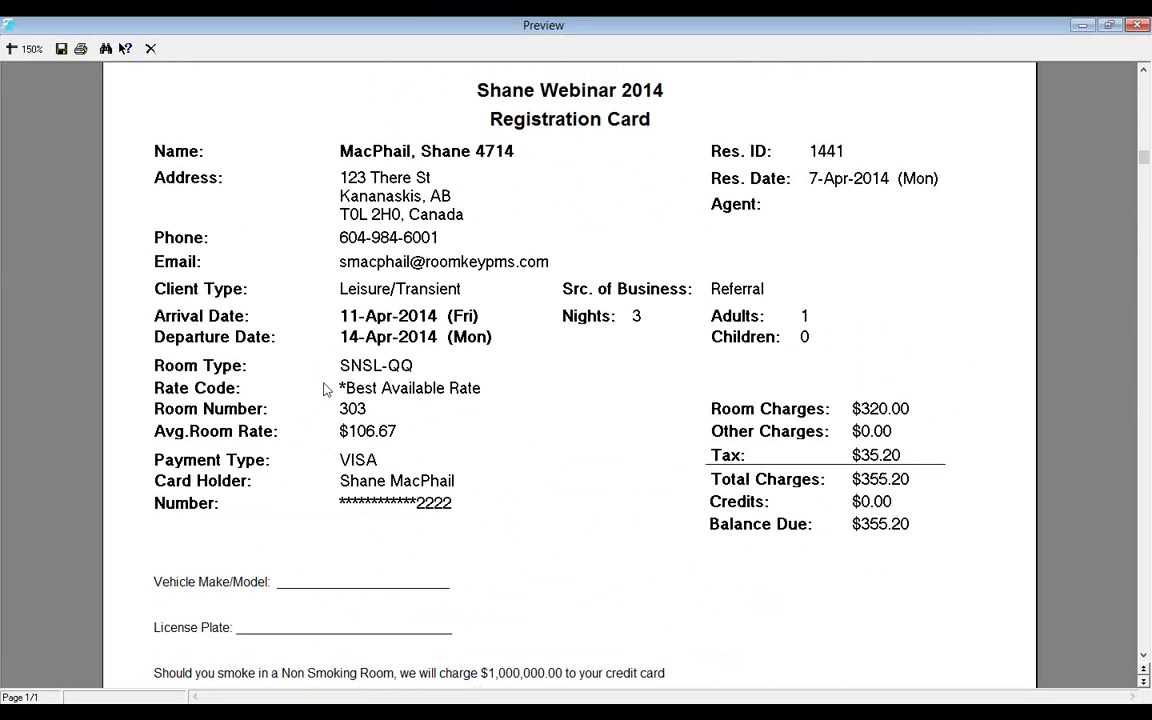
pyautogui.scroll(-6, 525, 380)
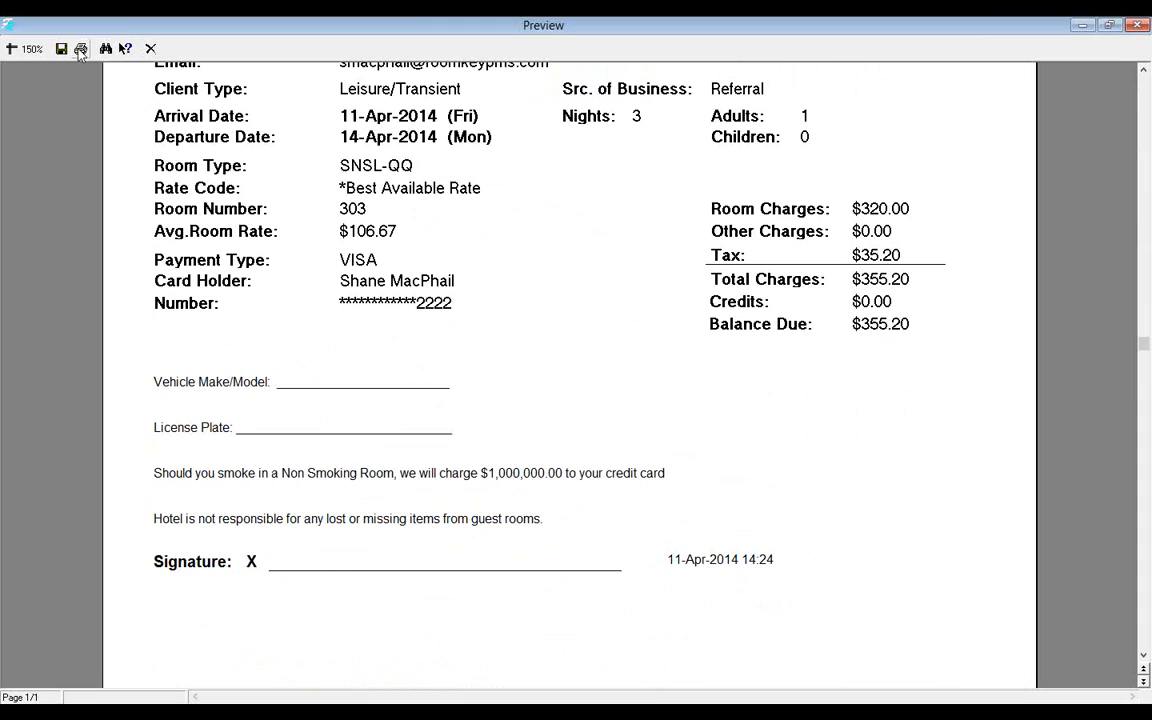
pyautogui.click(151, 49)
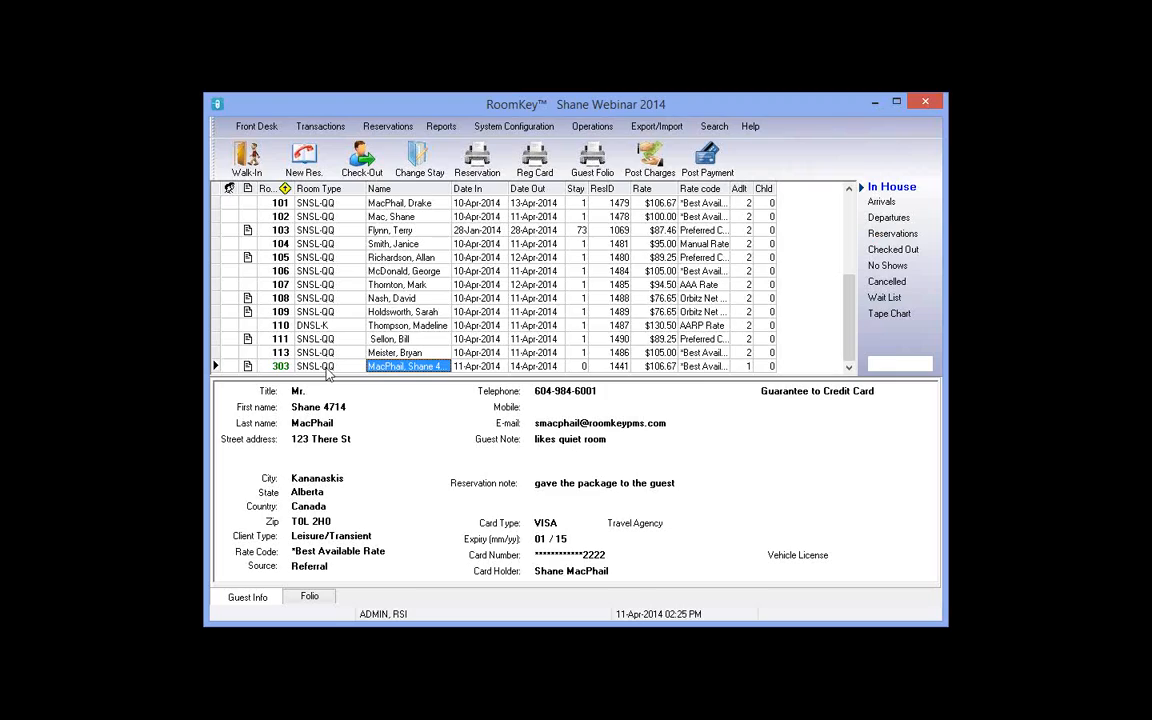
# Step: Show room 303's folio and step through the 11-Apr-2014 room charge: $110.00 plus $12.10 tax
pyautogui.click(310, 597)
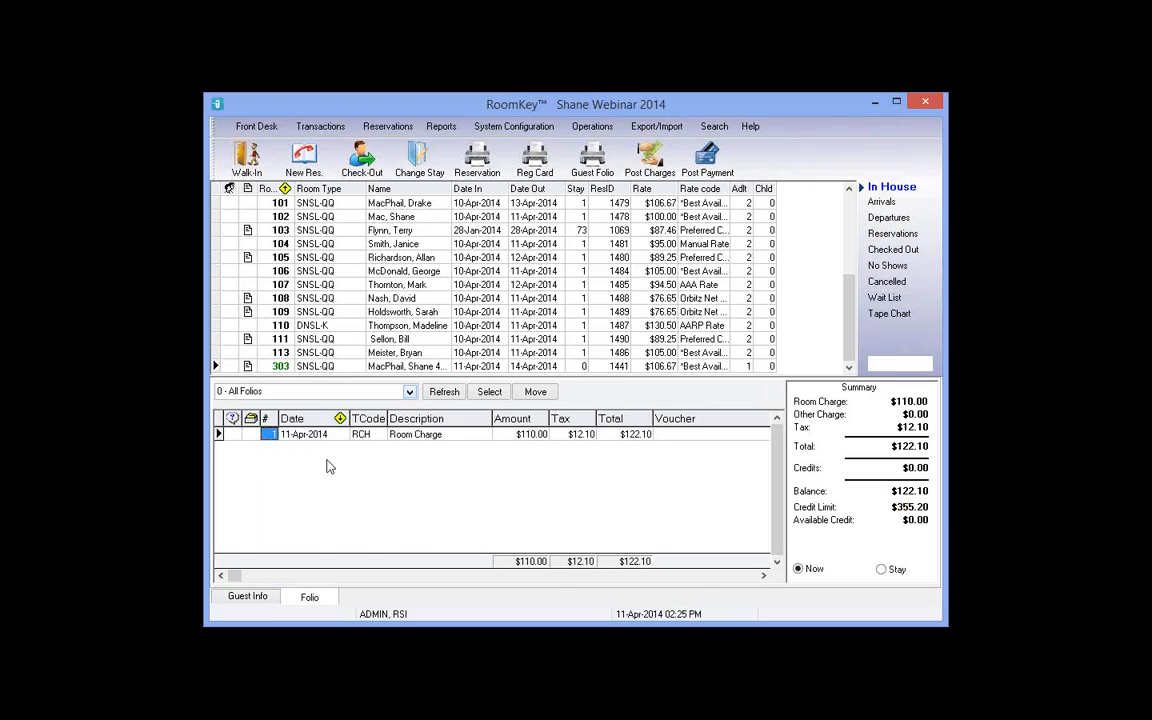
pyautogui.press('Tab')
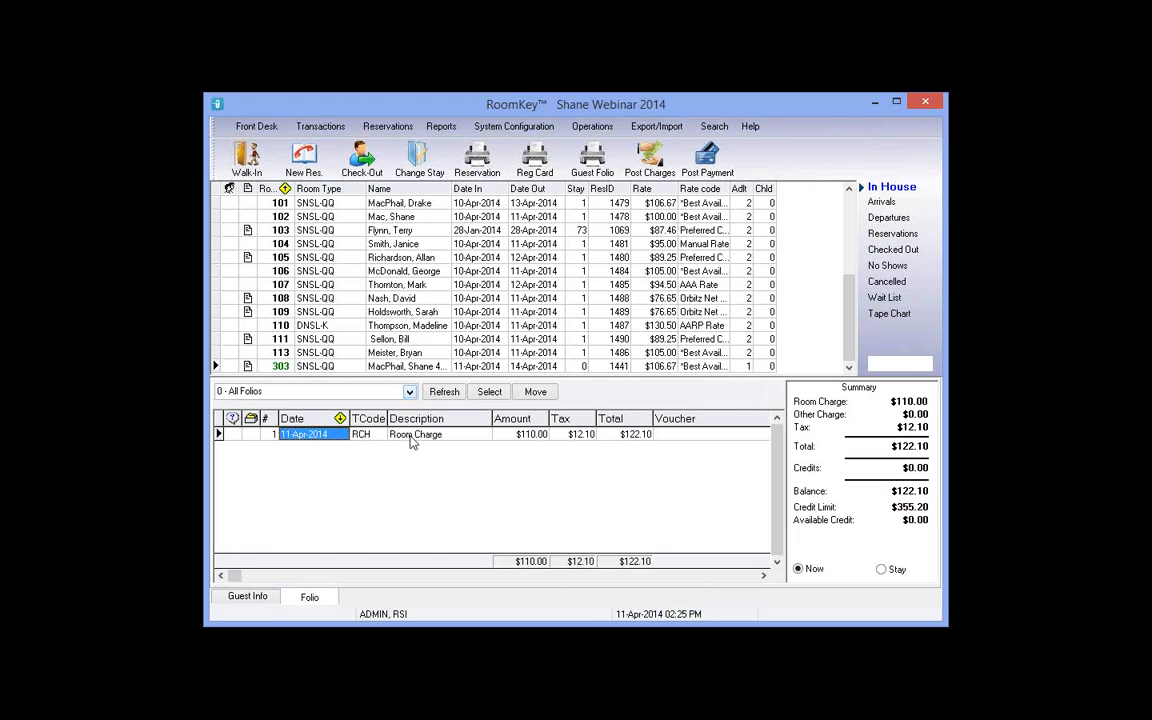
pyautogui.press('Tab')
pyautogui.press('Tab')
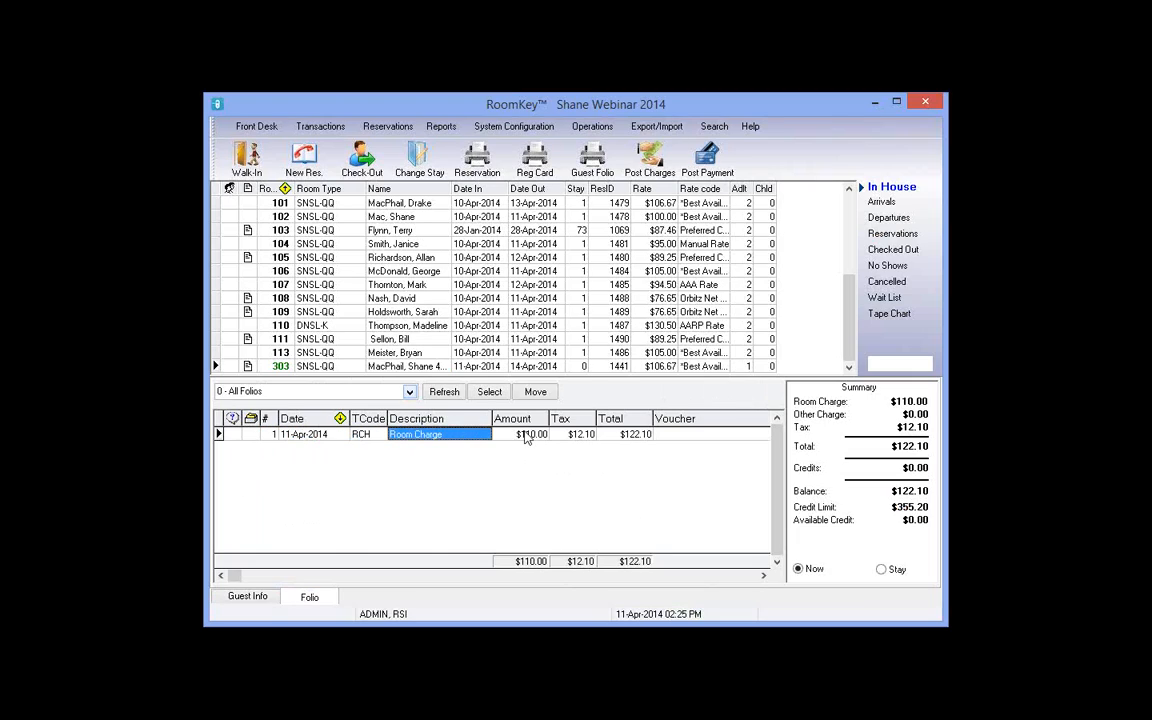
pyautogui.click(582, 436)
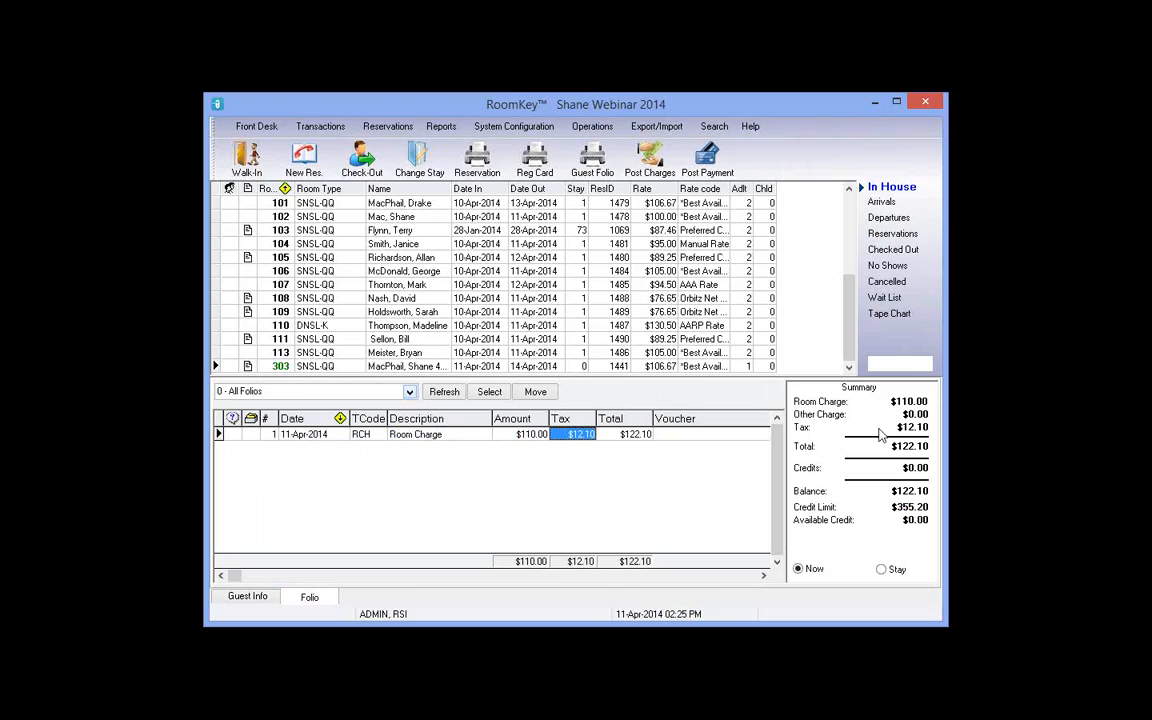
pyautogui.press('Tab')
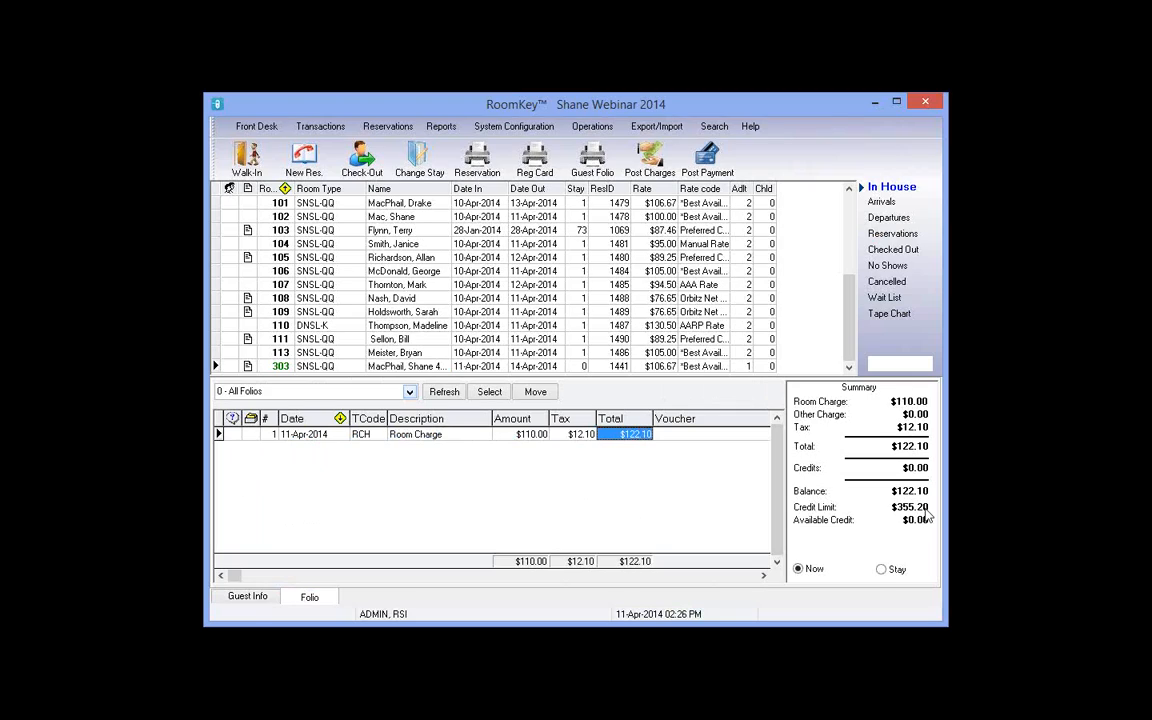
# Step: Switch the folio summary to Stay and inspect the 12-Apr-2014 room charge
pyautogui.click(882, 571)
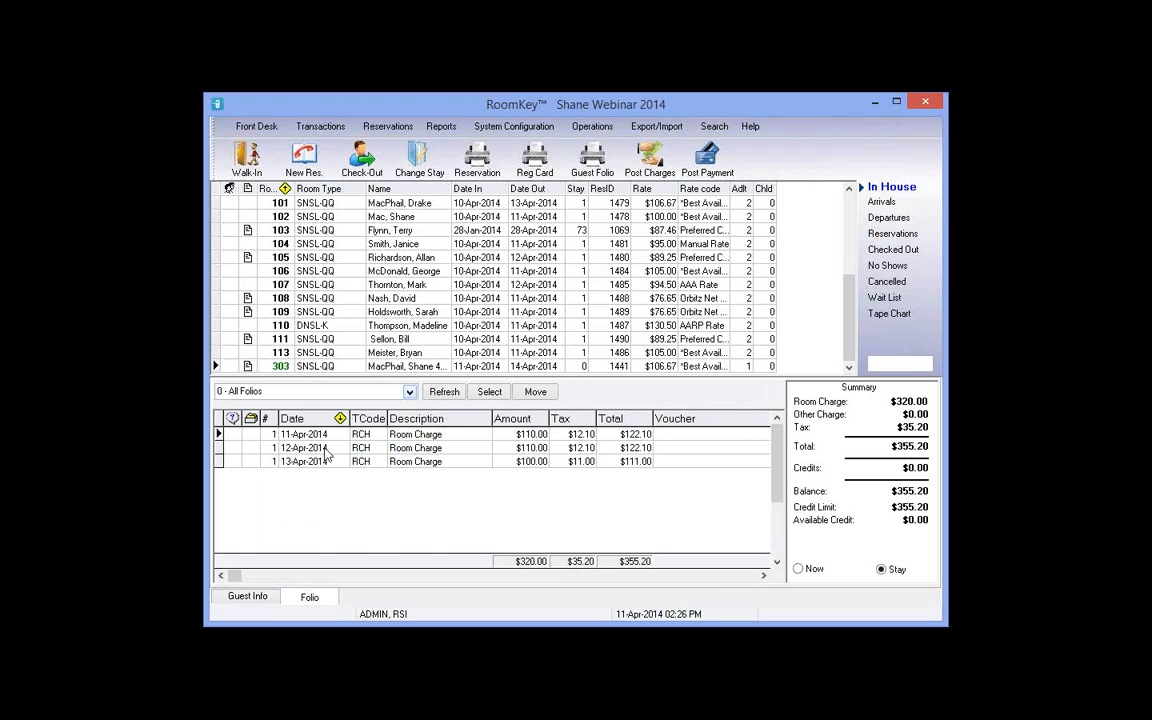
pyautogui.click(291, 450)
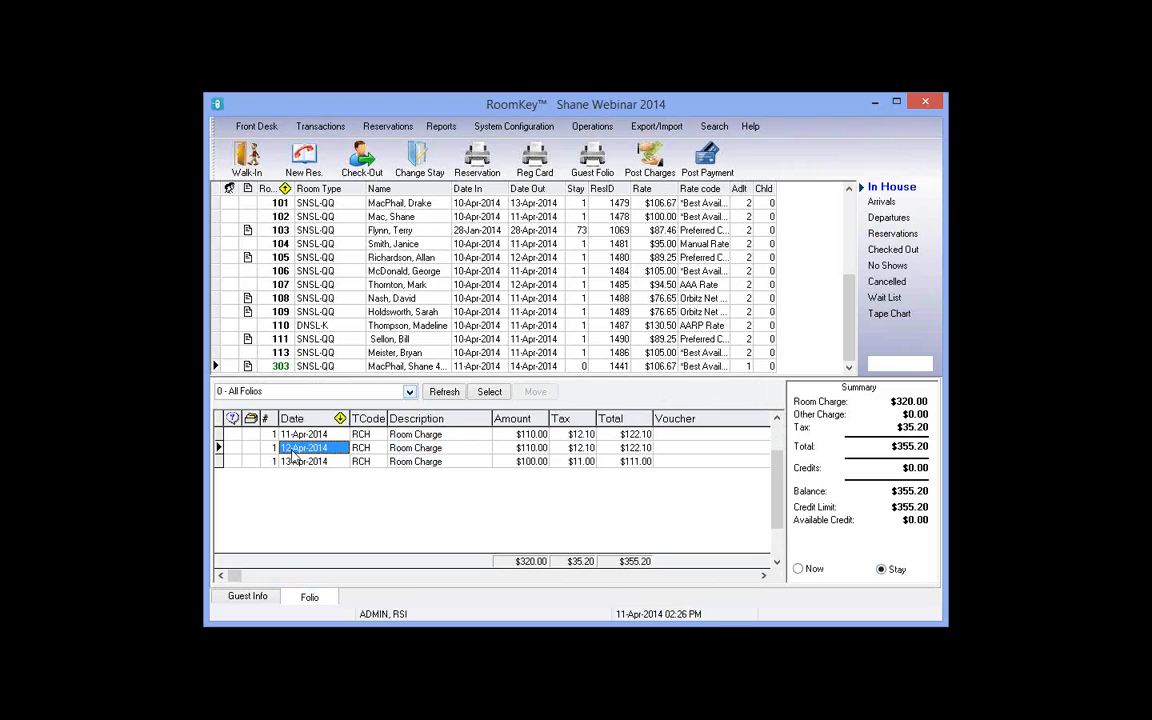
pyautogui.press('Tab')
pyautogui.press('Left')
pyautogui.press('Left')
pyautogui.press('Left')
pyautogui.press('Left')
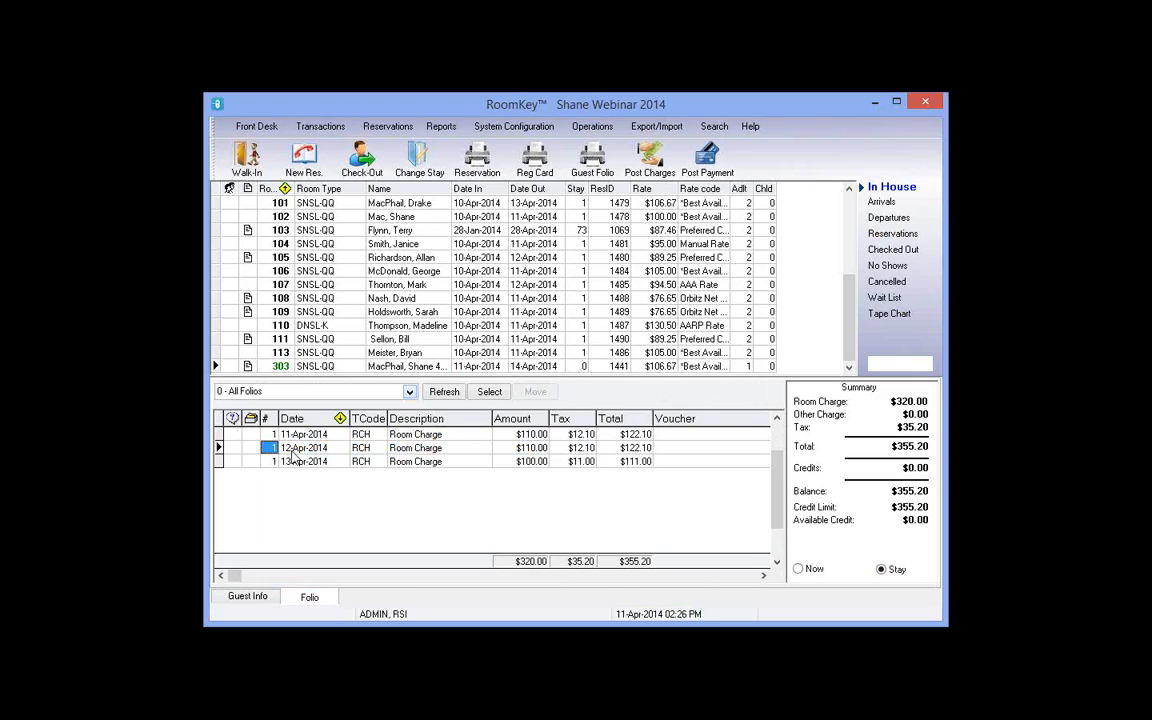
# Step: Review the 13-Apr-2014 charge, then toggle the summary between Now and Stay
pyautogui.press('Down')
pyautogui.press('Right')
pyautogui.press('Right')
pyautogui.press('Right')
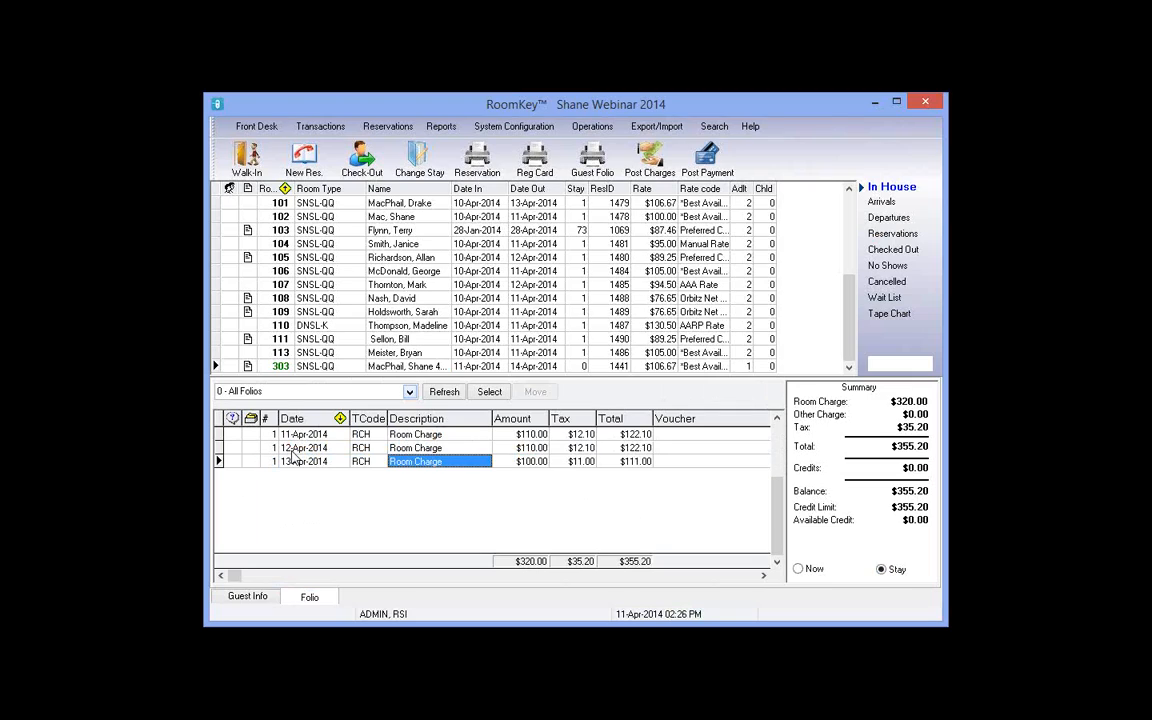
pyautogui.press('Left')
pyautogui.press('Right')
pyautogui.press('Right')
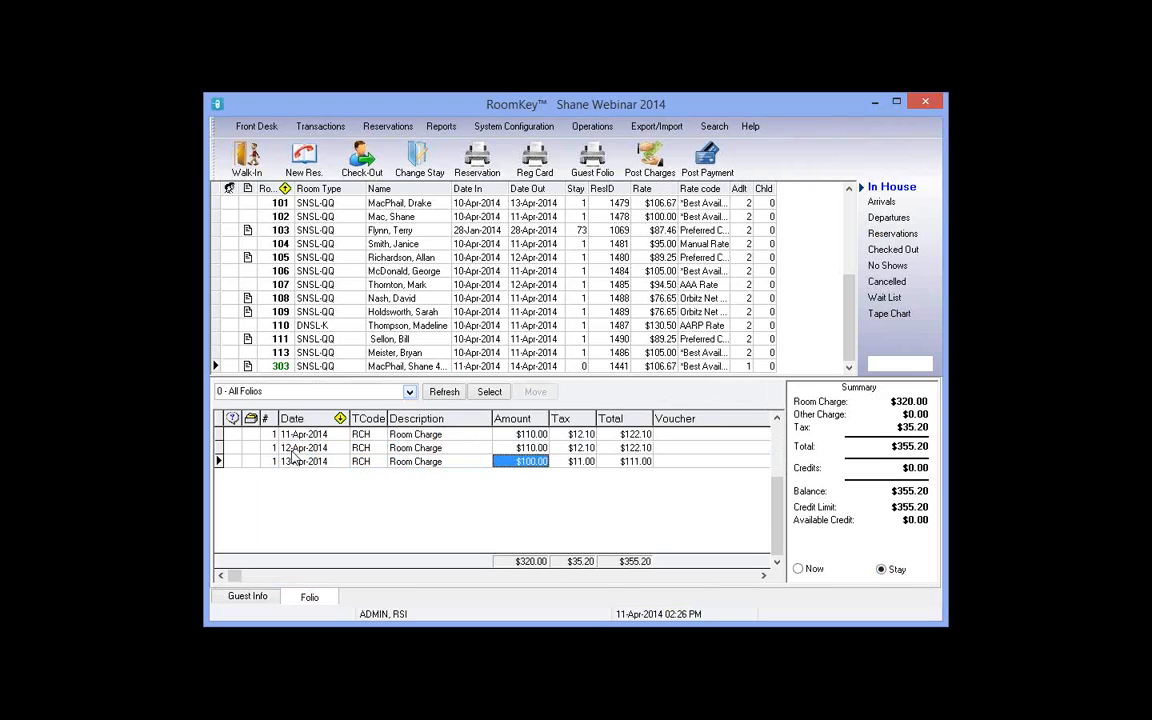
pyautogui.press('Right')
pyautogui.press('Right')
pyautogui.press('Right')
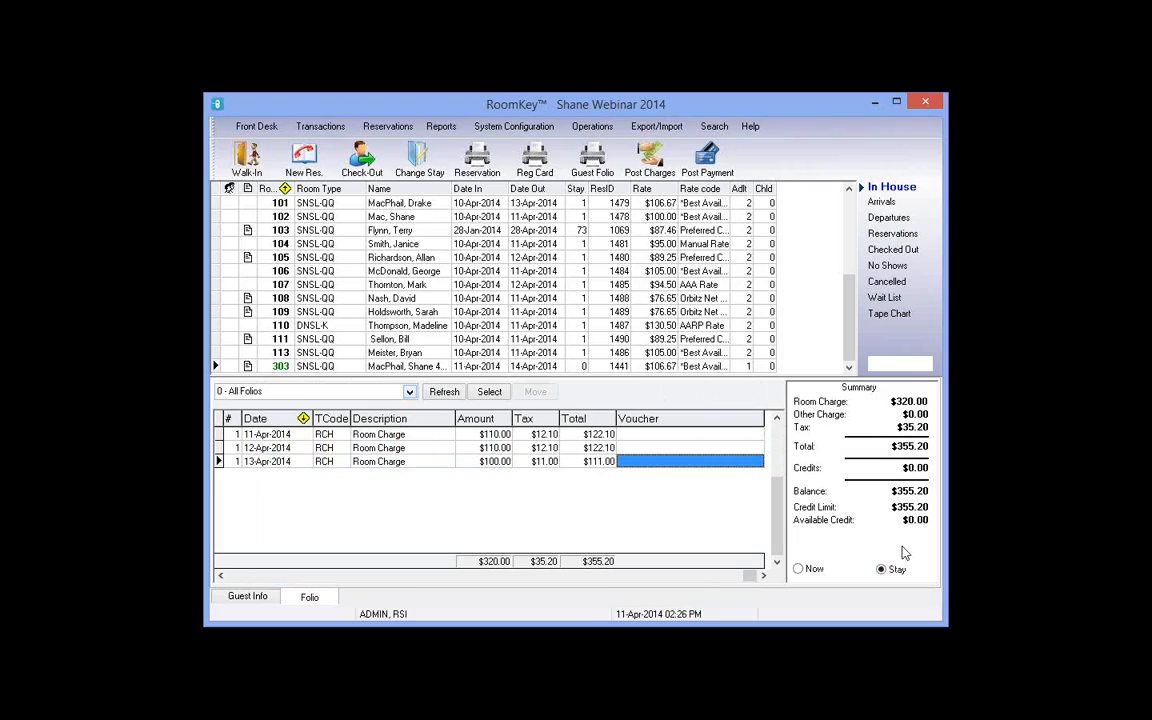
pyautogui.click(238, 577)
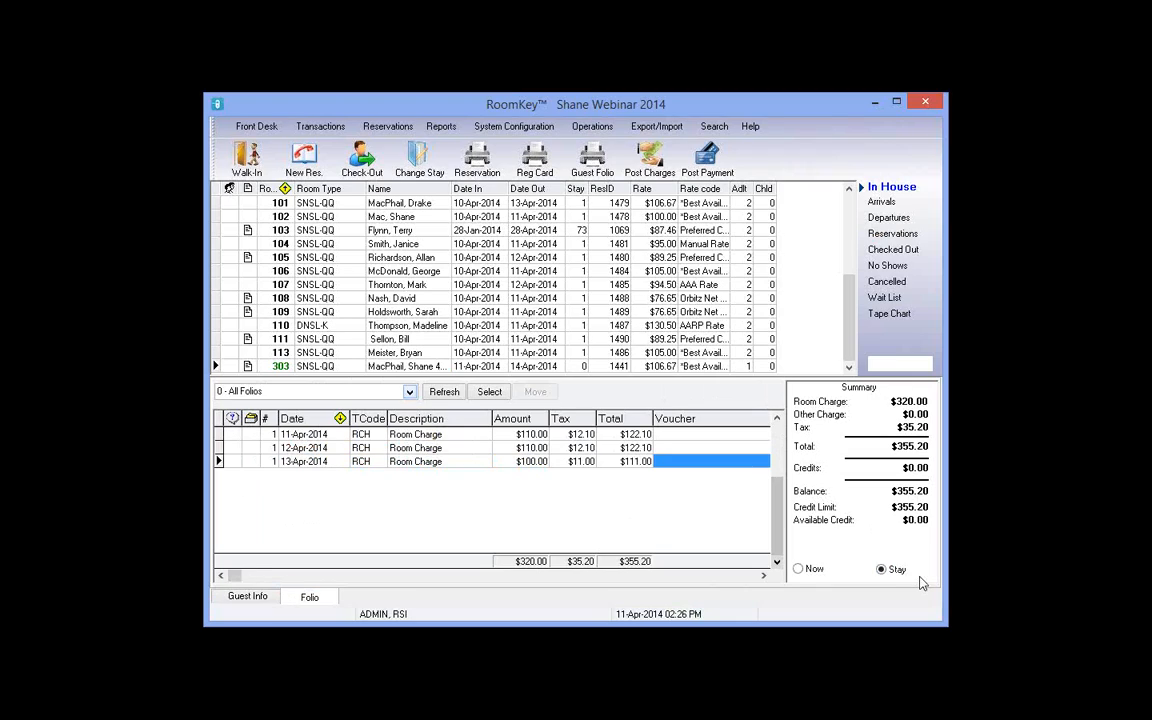
pyautogui.click(814, 569)
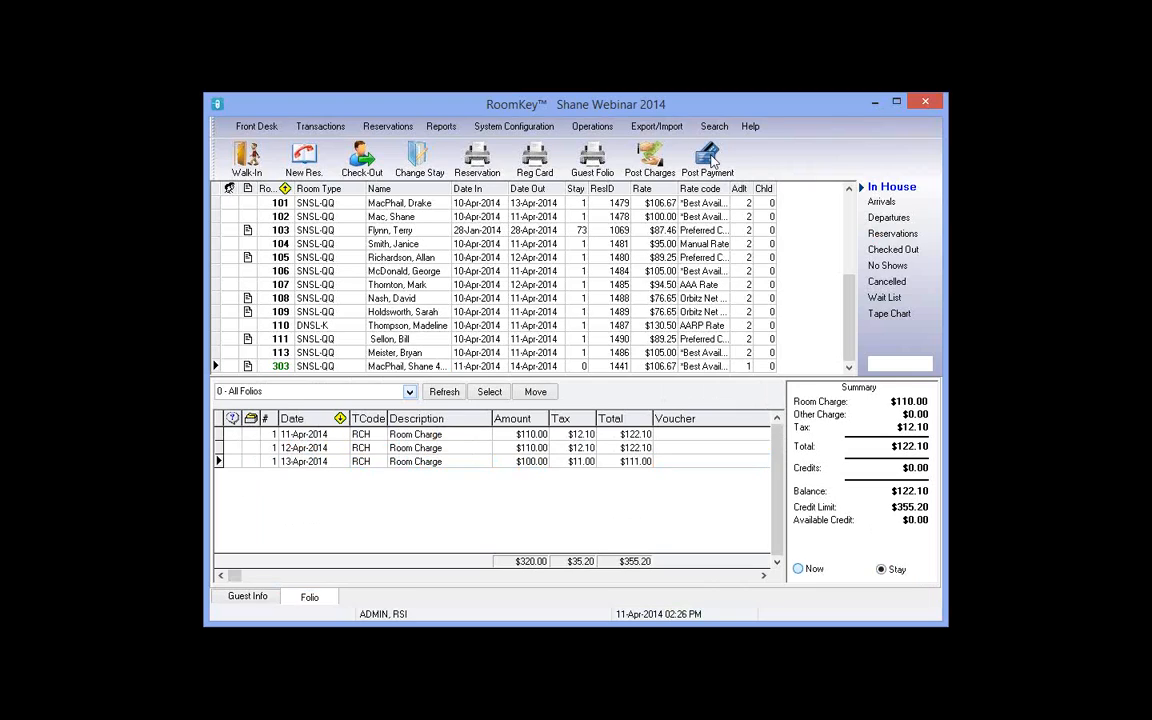
pyautogui.click(882, 570)
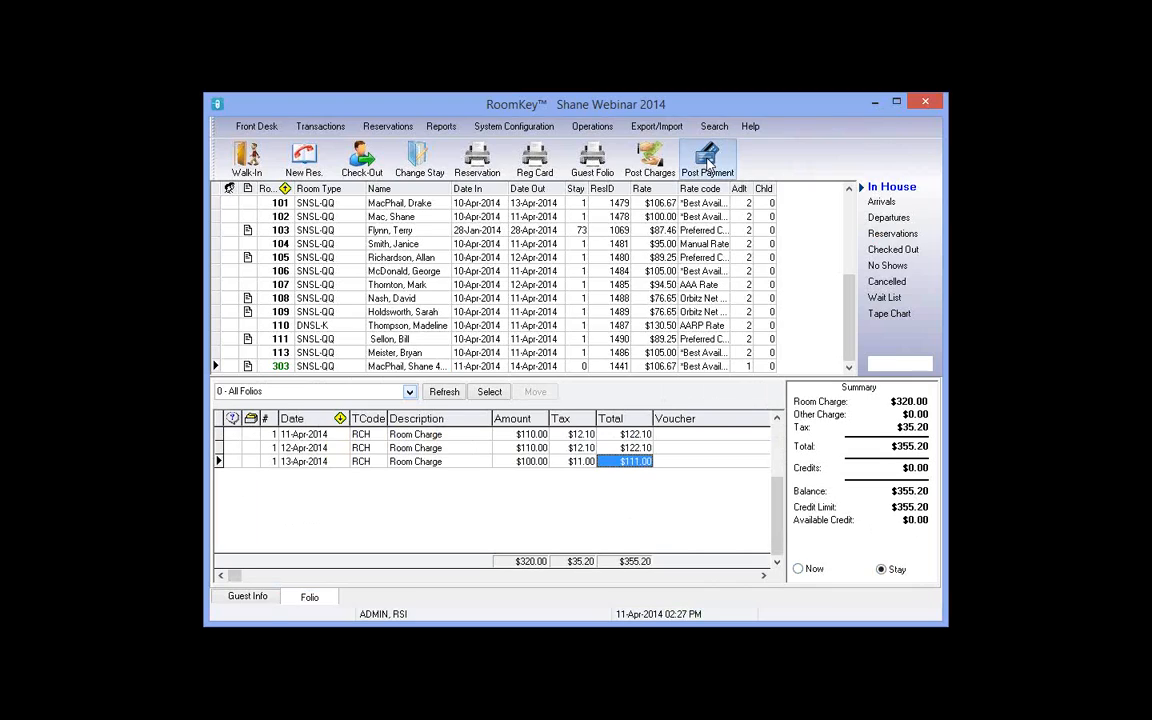
# Step: Fill in a $355.20 payment with an authorization number, cancel it, and show only charges to date
pyautogui.click(707, 163)
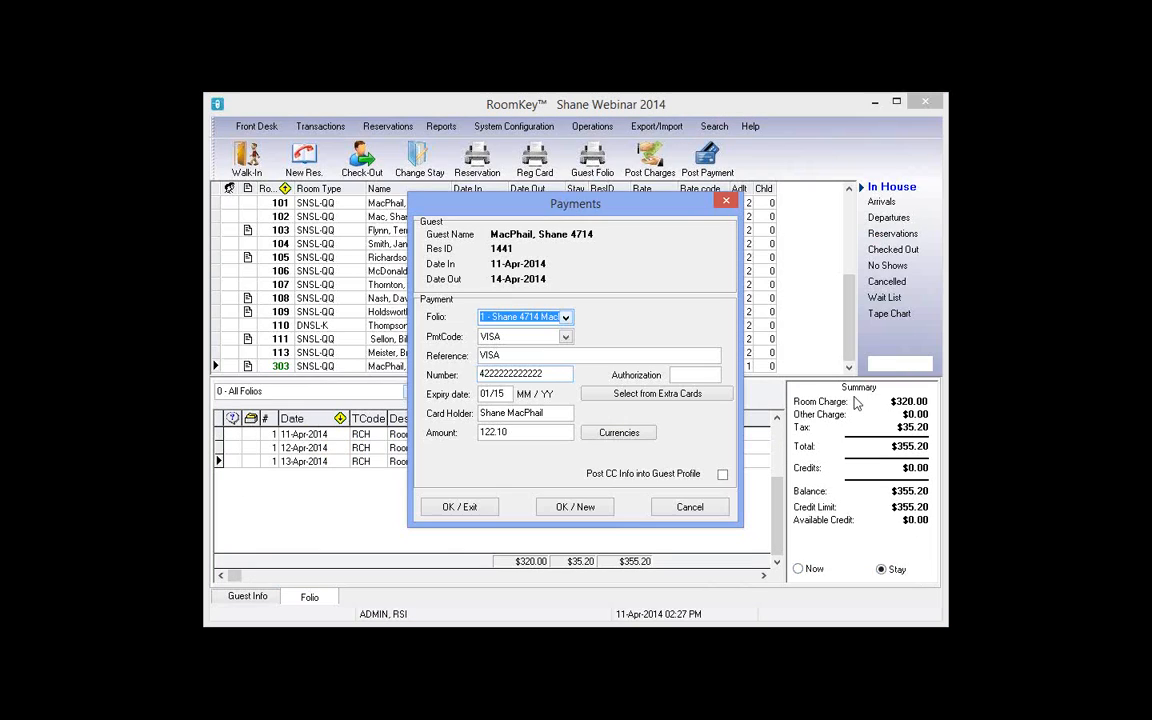
pyautogui.doubleClick(512, 433)
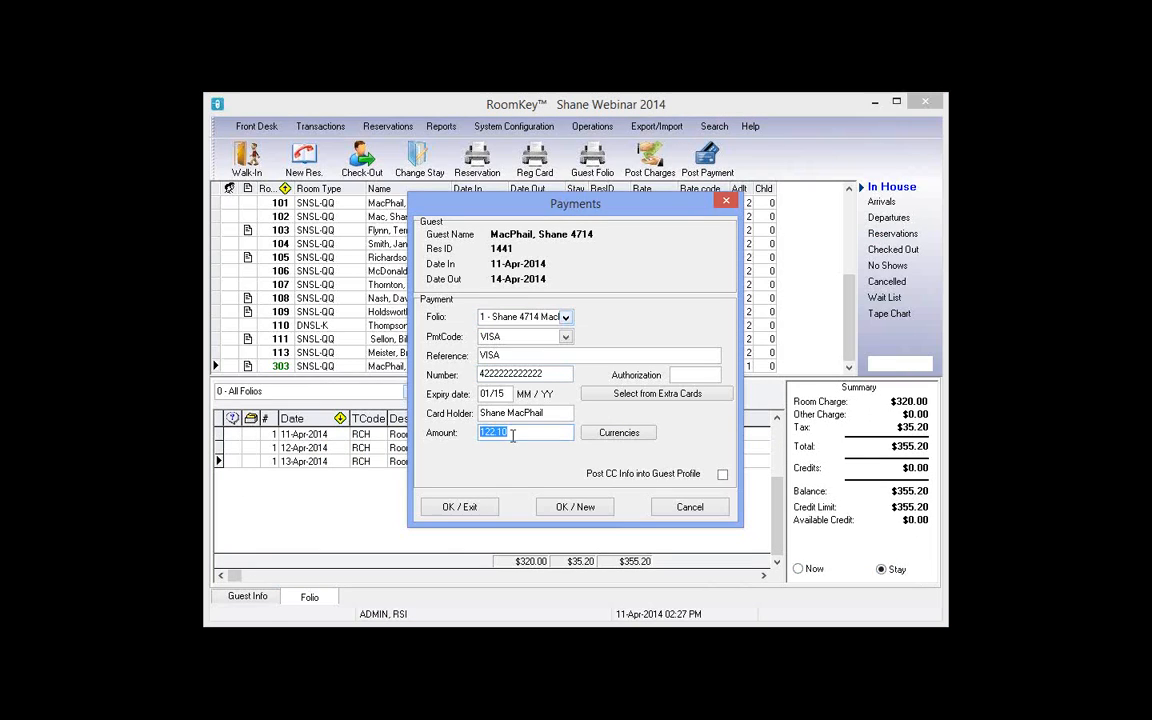
pyautogui.moveTo(565, 210); pyautogui.dragTo(375, 202)
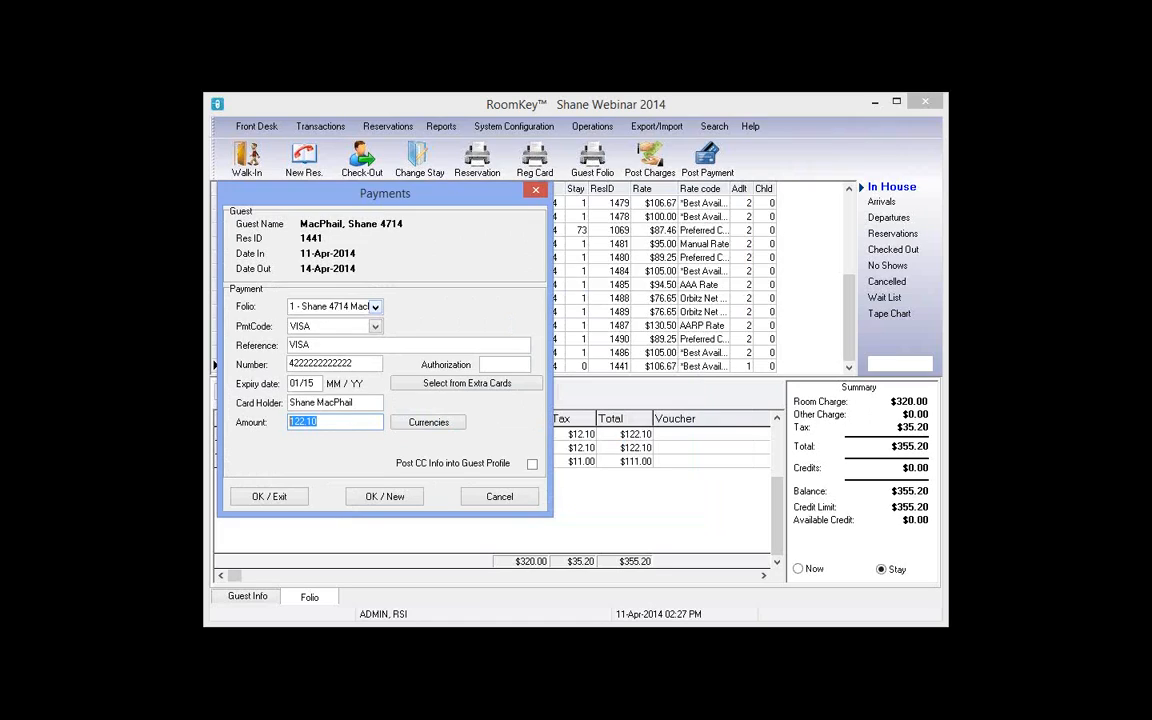
pyautogui.write('355.20')
pyautogui.write('3214654')
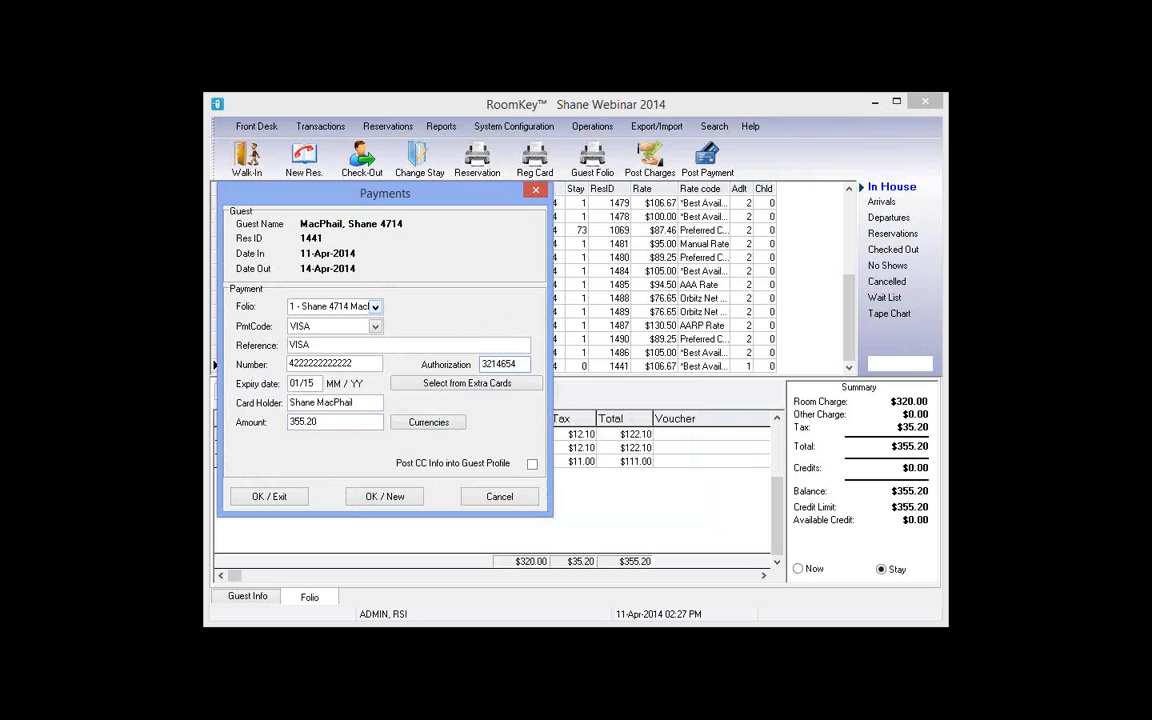
pyautogui.click(500, 496)
pyautogui.click(799, 569)
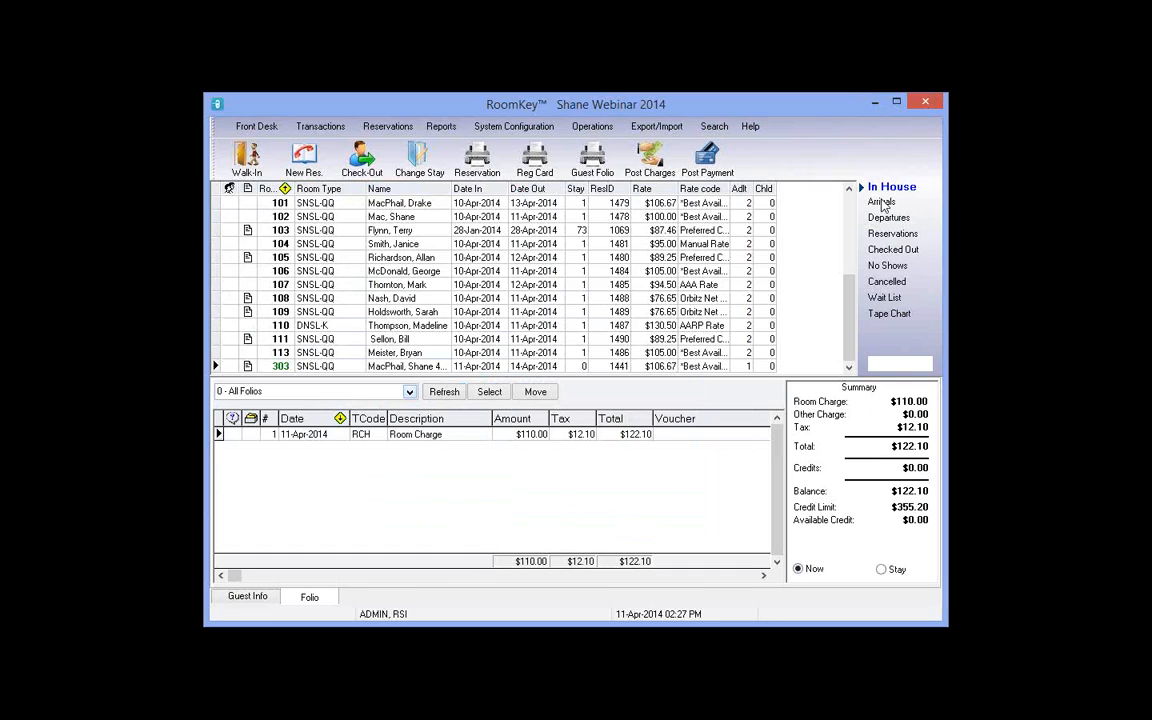
# Step: Open the 11-Apr-2014 arrivals and inspect room 223's booking: guest, 11–21 Apr dates, AAA Rate, children
pyautogui.click(249, 597)
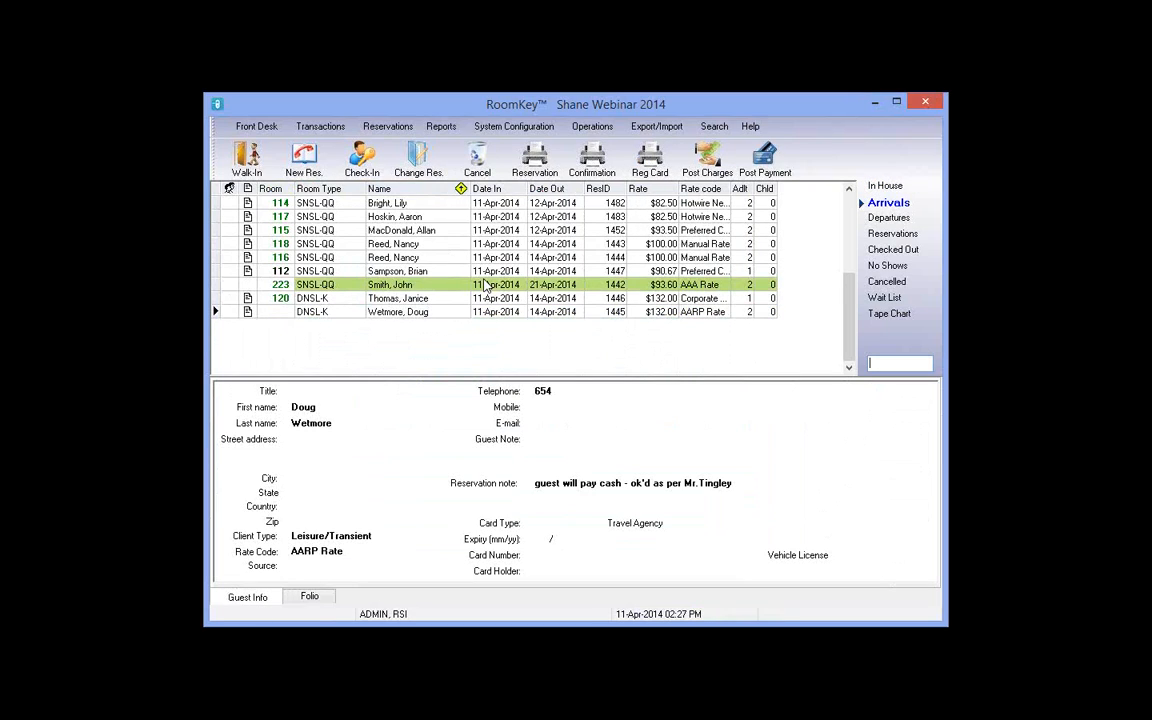
pyautogui.click(340, 286)
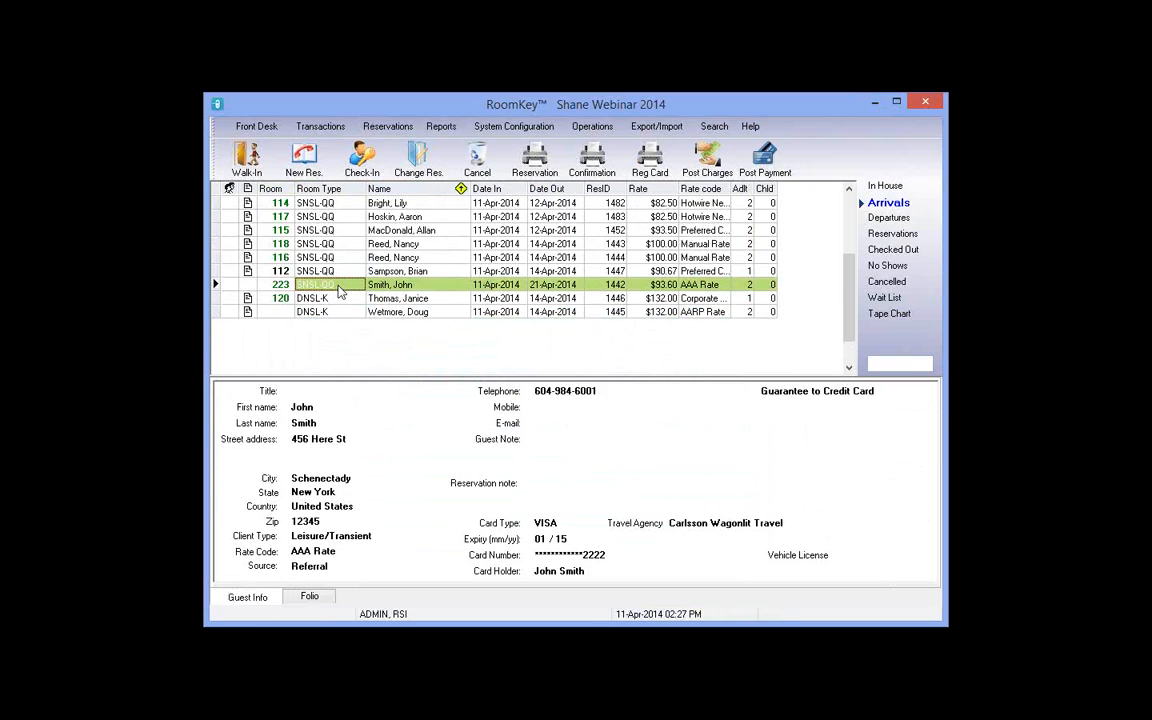
pyautogui.click(407, 288)
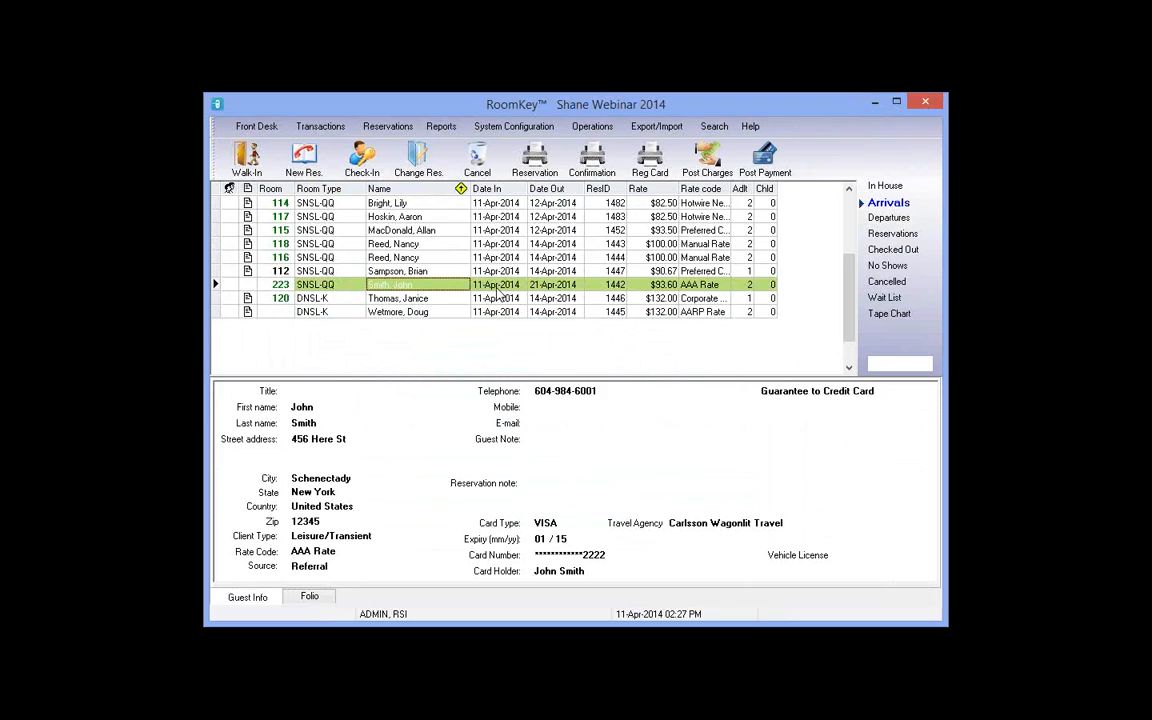
pyautogui.click(498, 287)
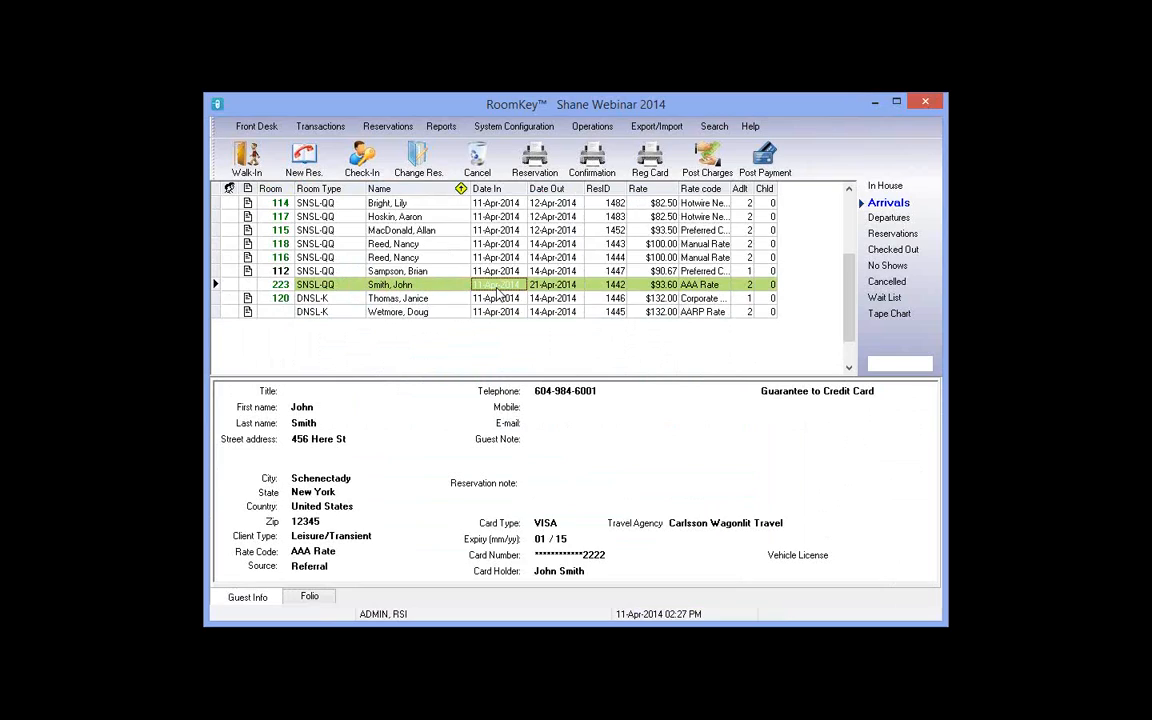
pyautogui.click(718, 288)
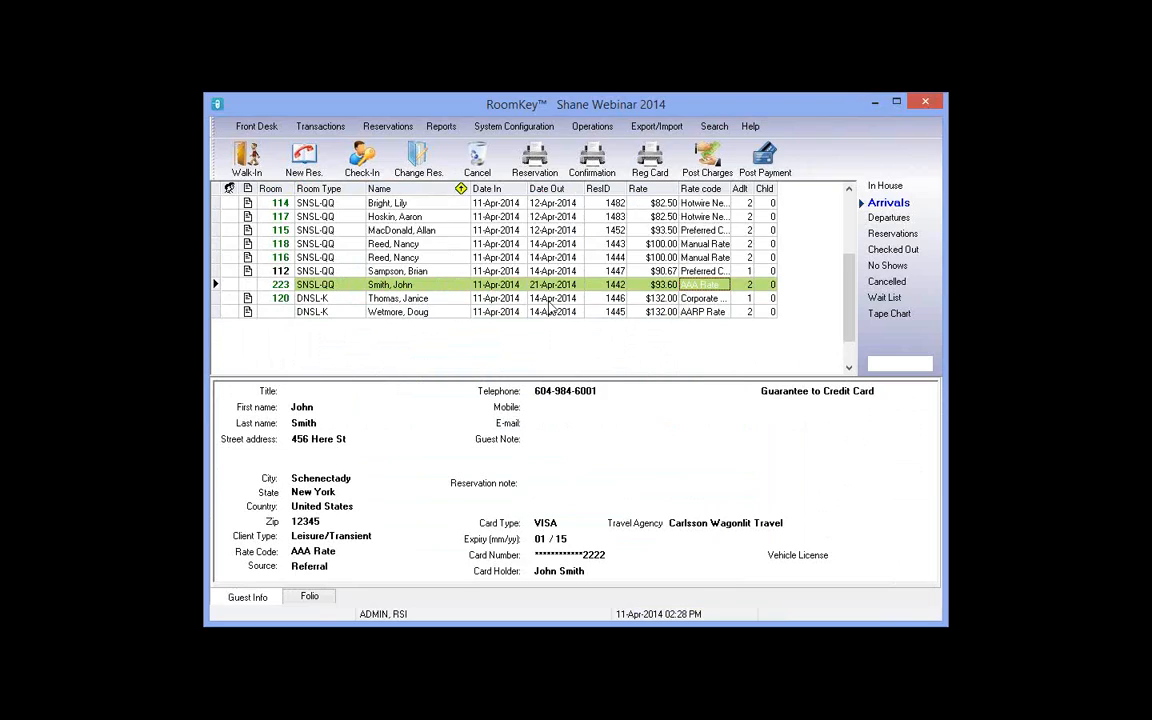
pyautogui.click(410, 284)
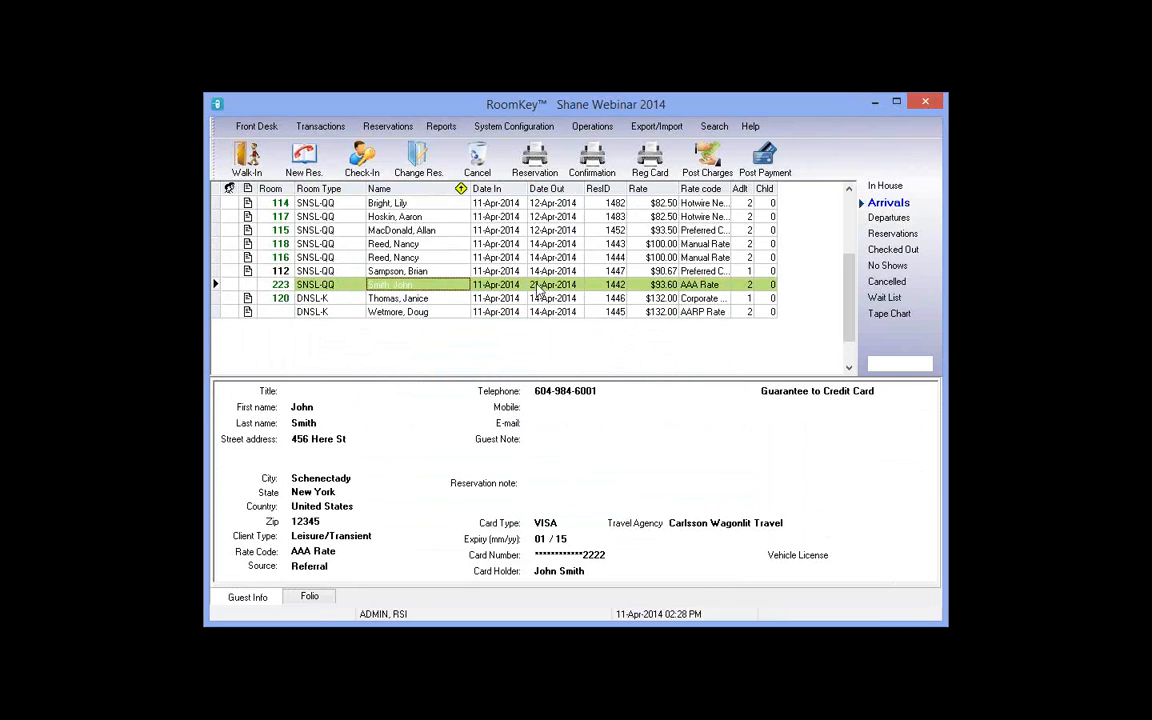
pyautogui.click(540, 287)
pyautogui.click(765, 286)
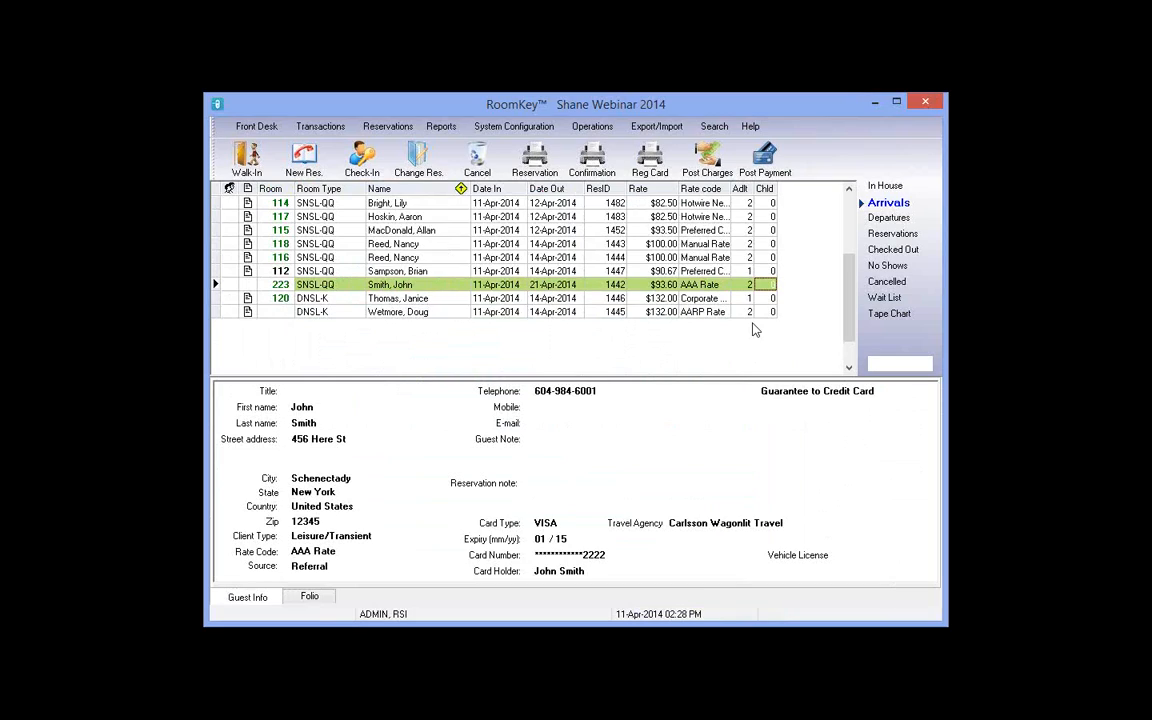
pyautogui.click(517, 288)
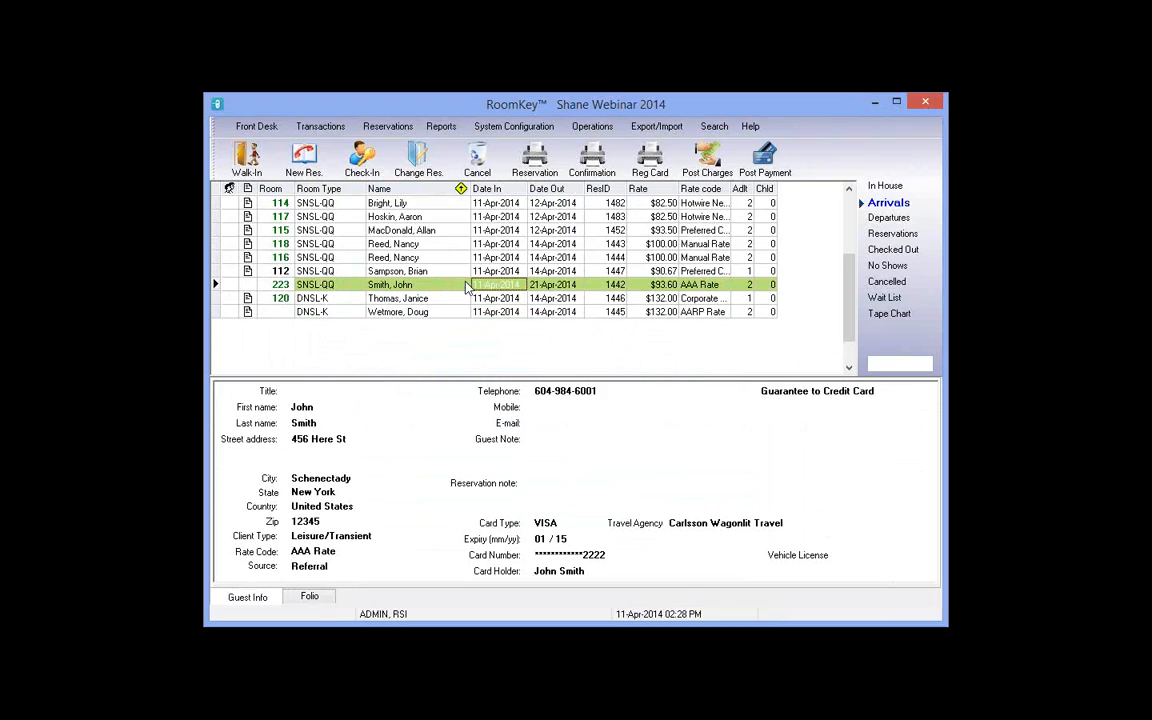
pyautogui.click(422, 288)
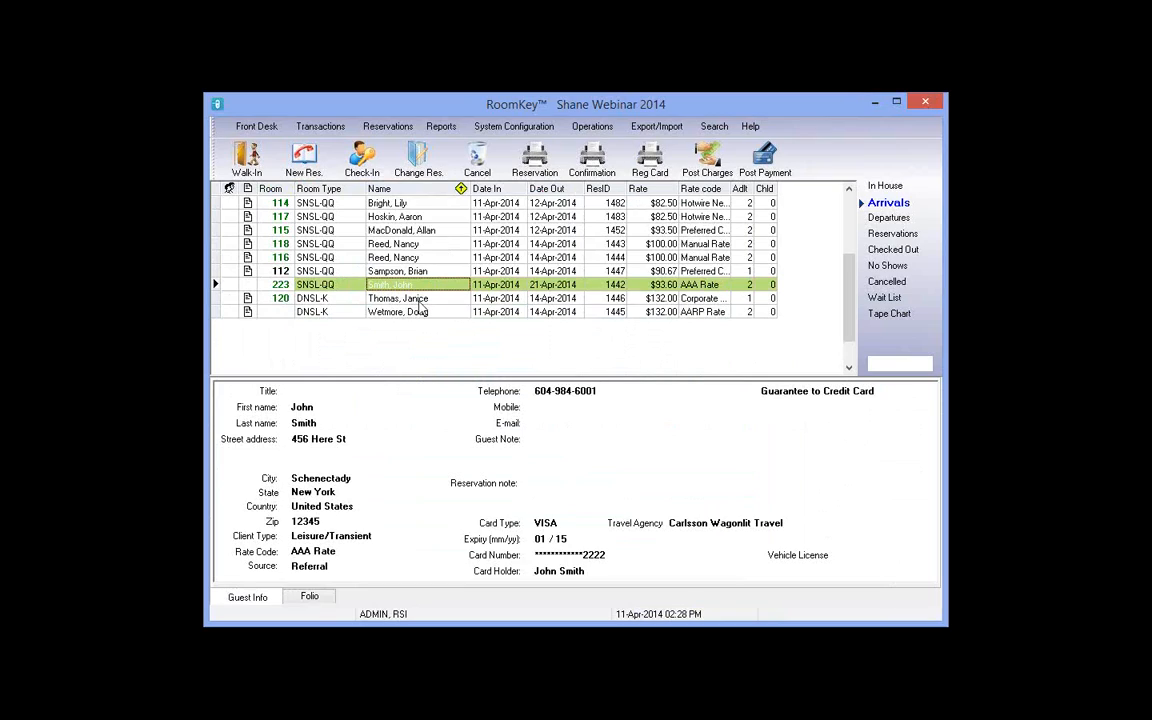
# Step: Edit room 223's reservation, reduce Nights to 9, and refresh availability
pyautogui.click(413, 166)
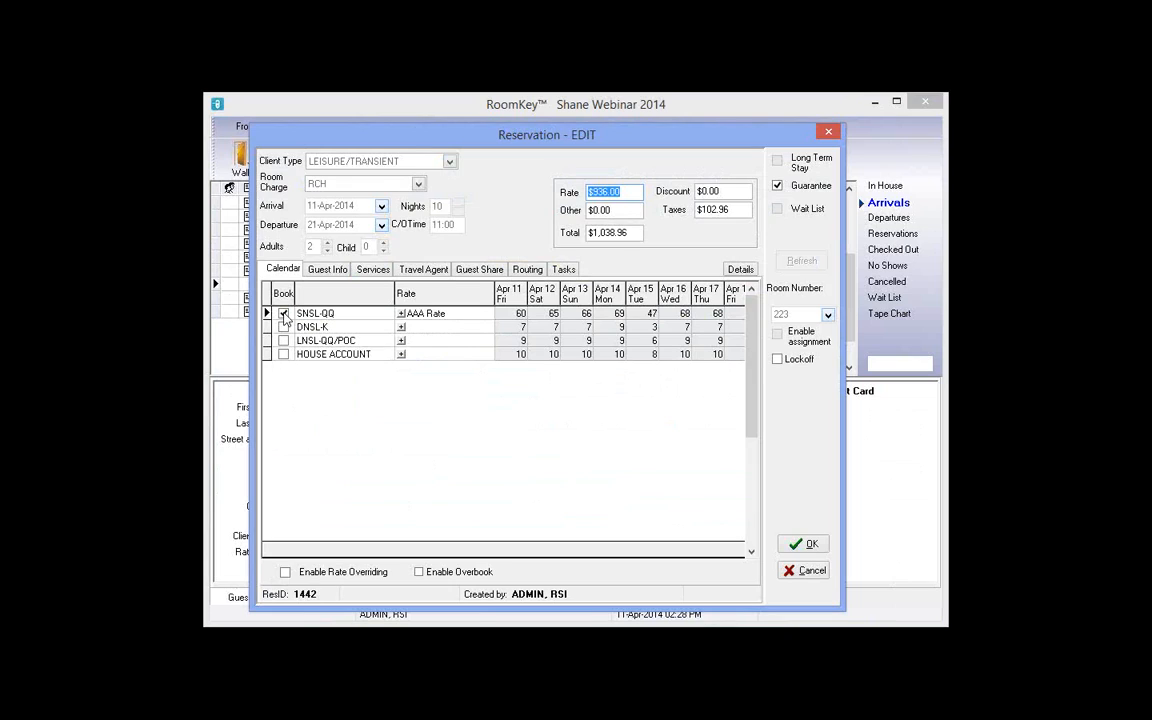
pyautogui.click(458, 210)
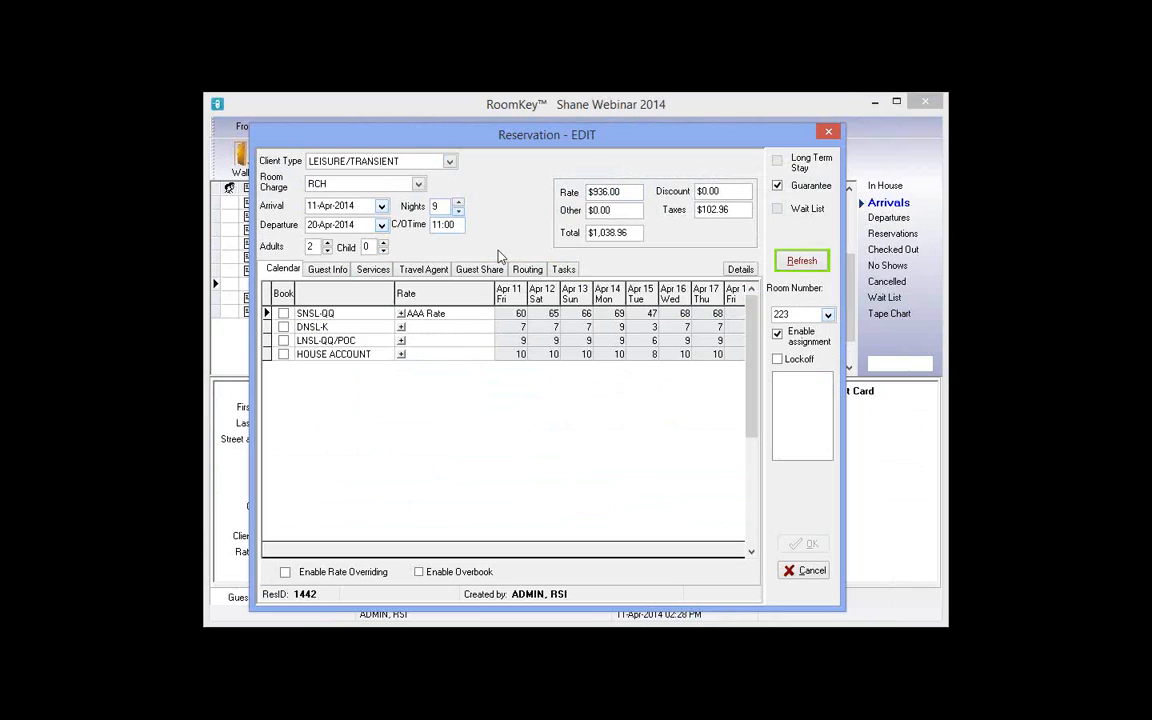
pyautogui.click(800, 263)
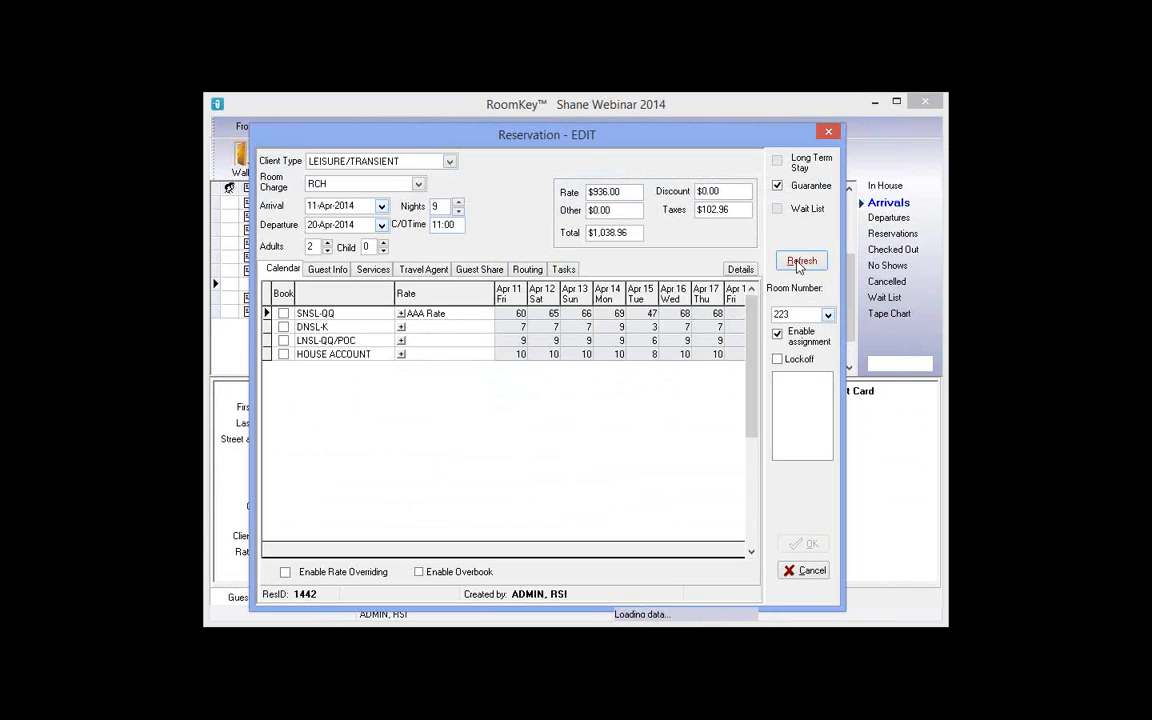
# Step: Check the SNSL-QQ nightly AAA Rate prices, book SNSL-QQ, and save the reservation
pyautogui.click(400, 314)
pyautogui.click(616, 370)
pyautogui.press('Right')
pyautogui.press('Right')
pyautogui.press('Right')
pyautogui.press('Right')
pyautogui.press('Right')
pyautogui.press('Right')
pyautogui.press('Right')
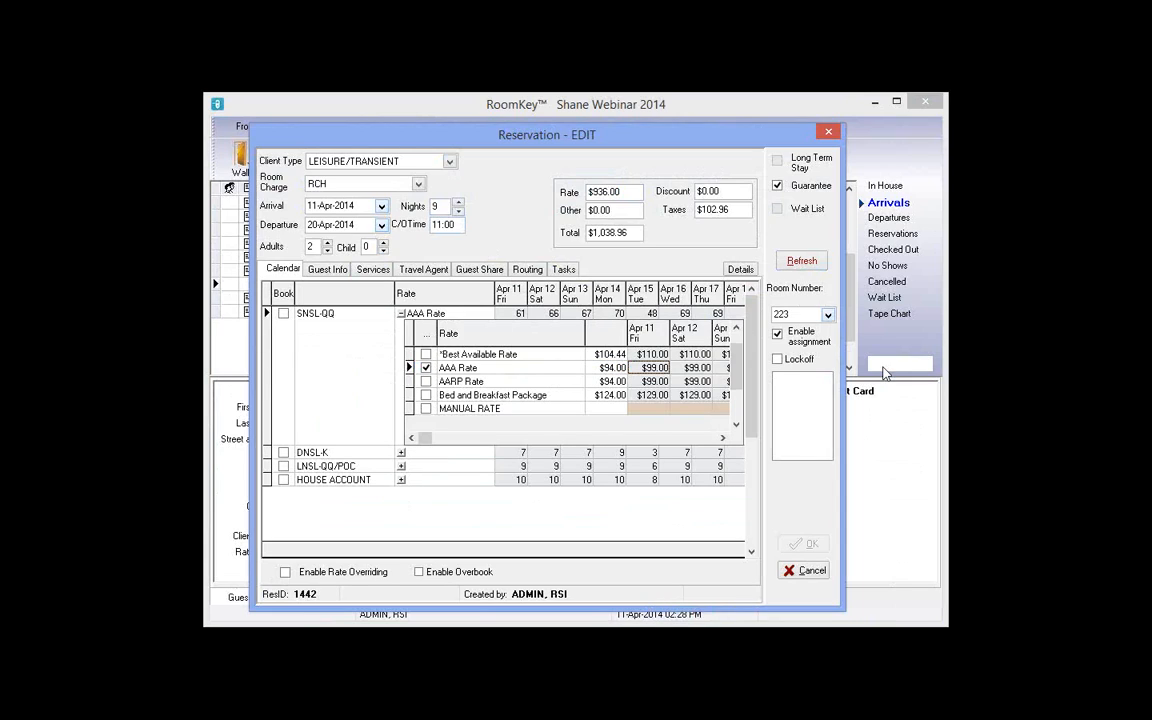
pyautogui.press('Right')
pyautogui.press('Right')
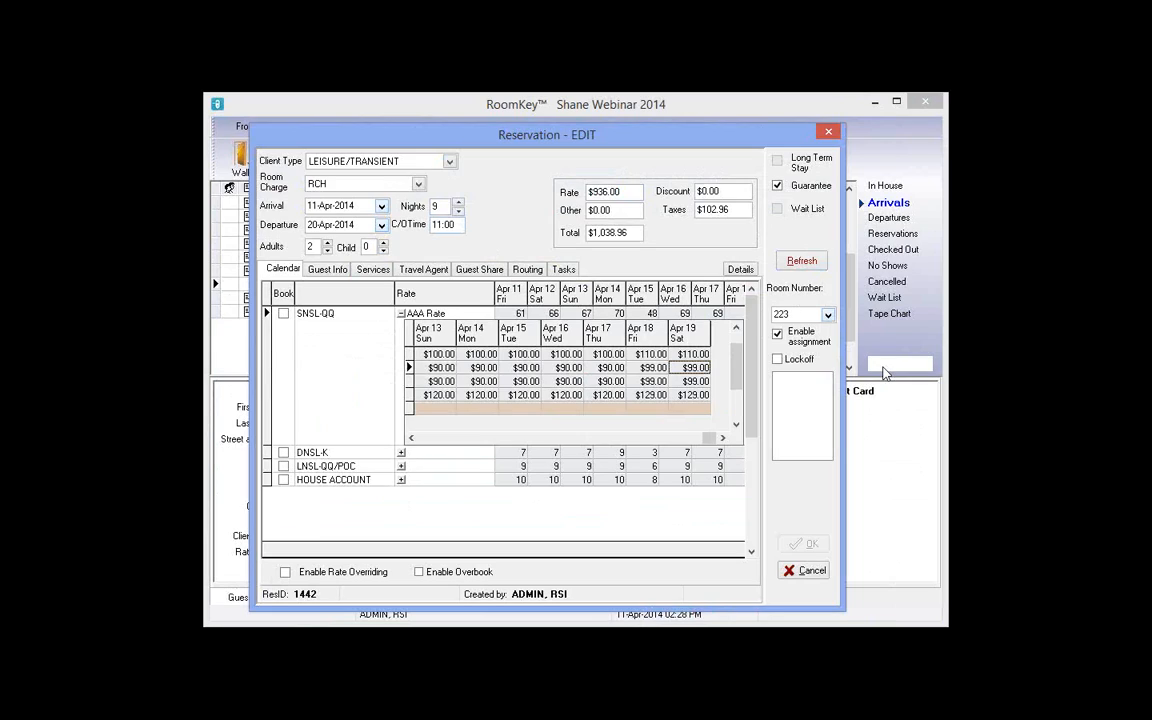
pyautogui.press('Left')
pyautogui.press('Home')
pyautogui.press('Right')
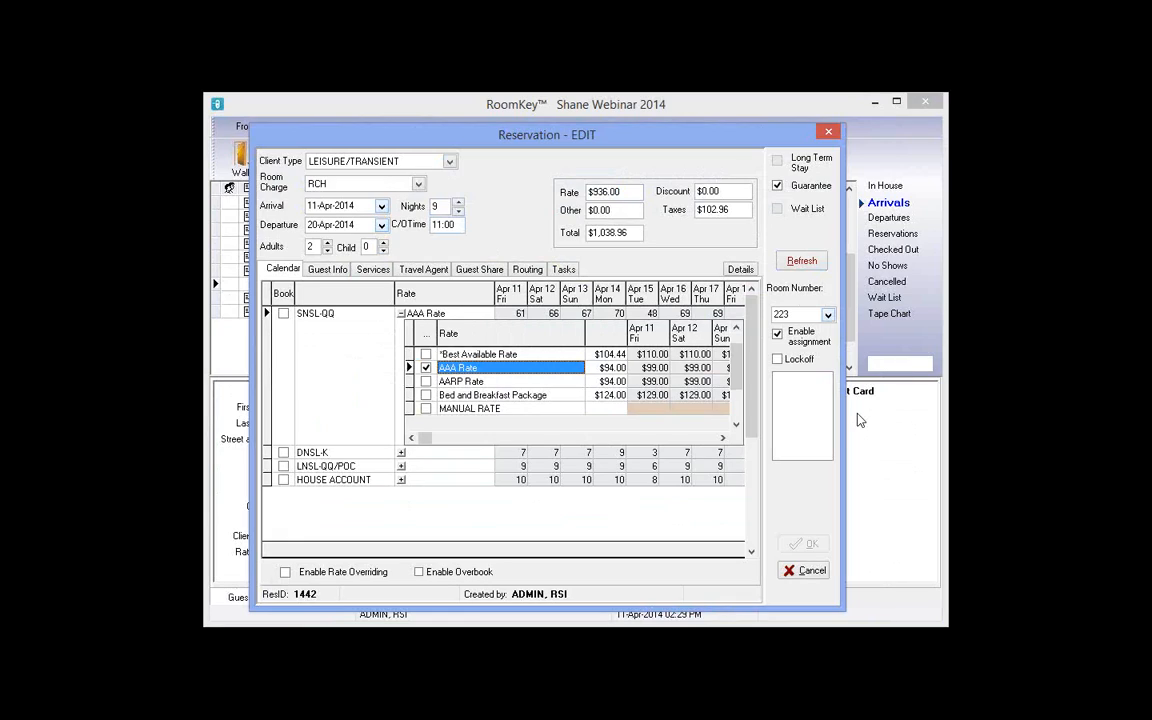
pyautogui.click(609, 368)
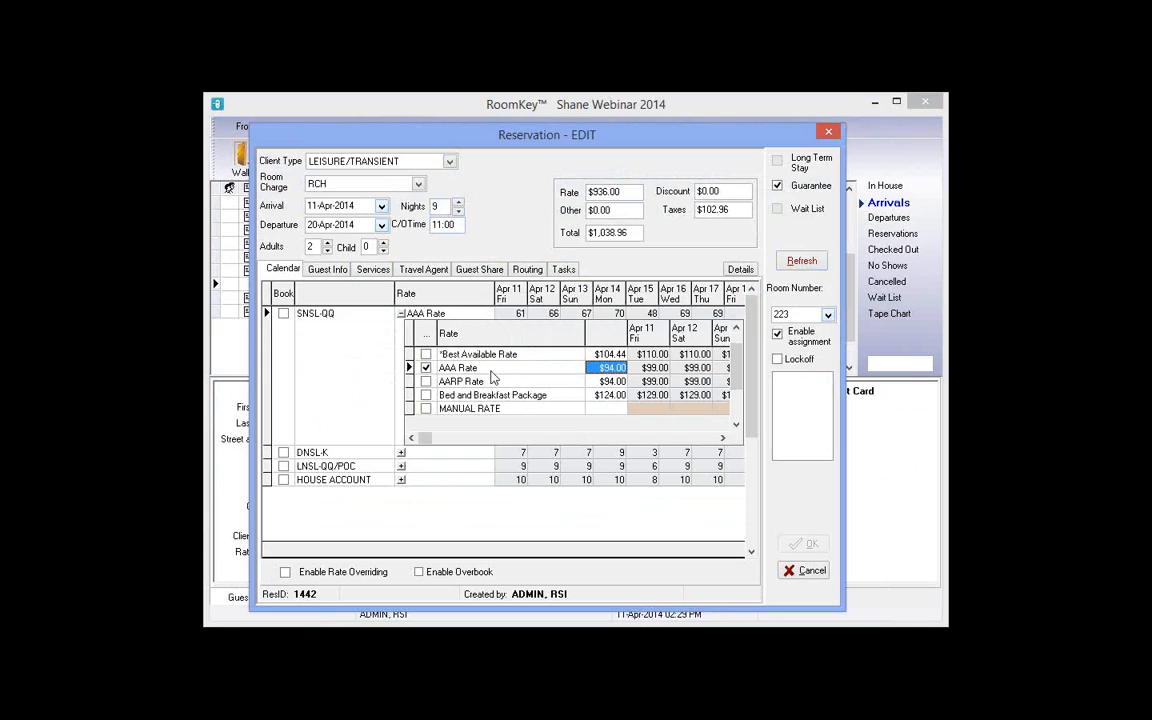
pyautogui.click(284, 314)
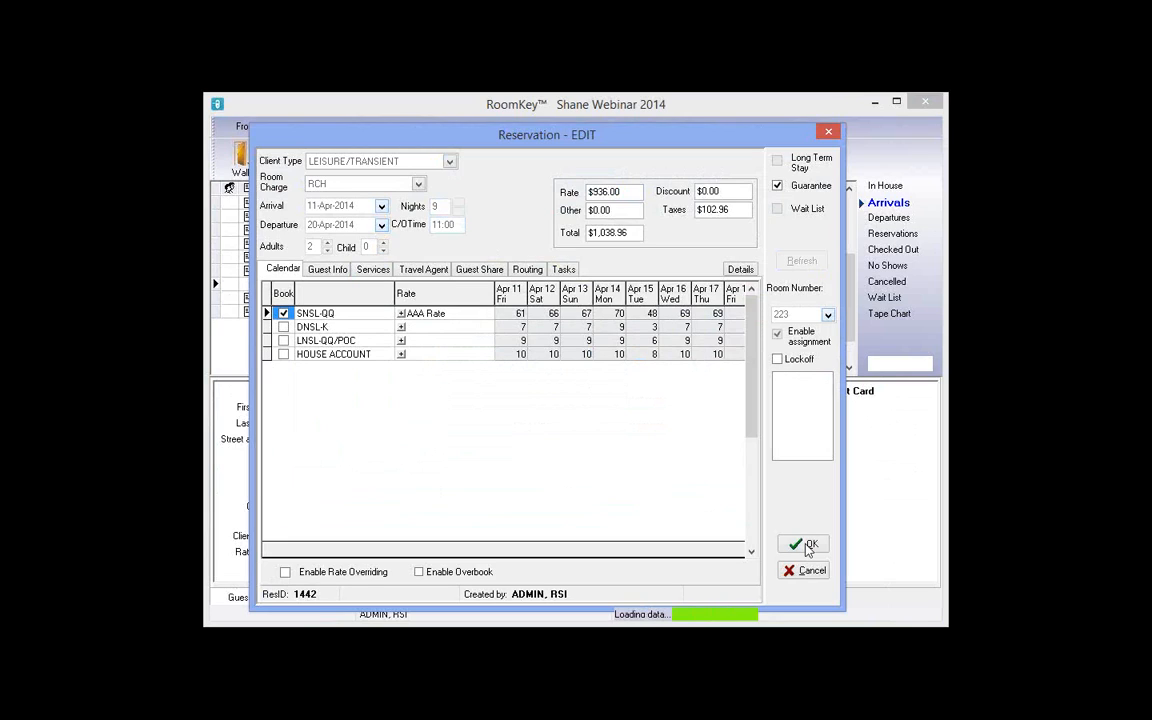
pyautogui.click(806, 545)
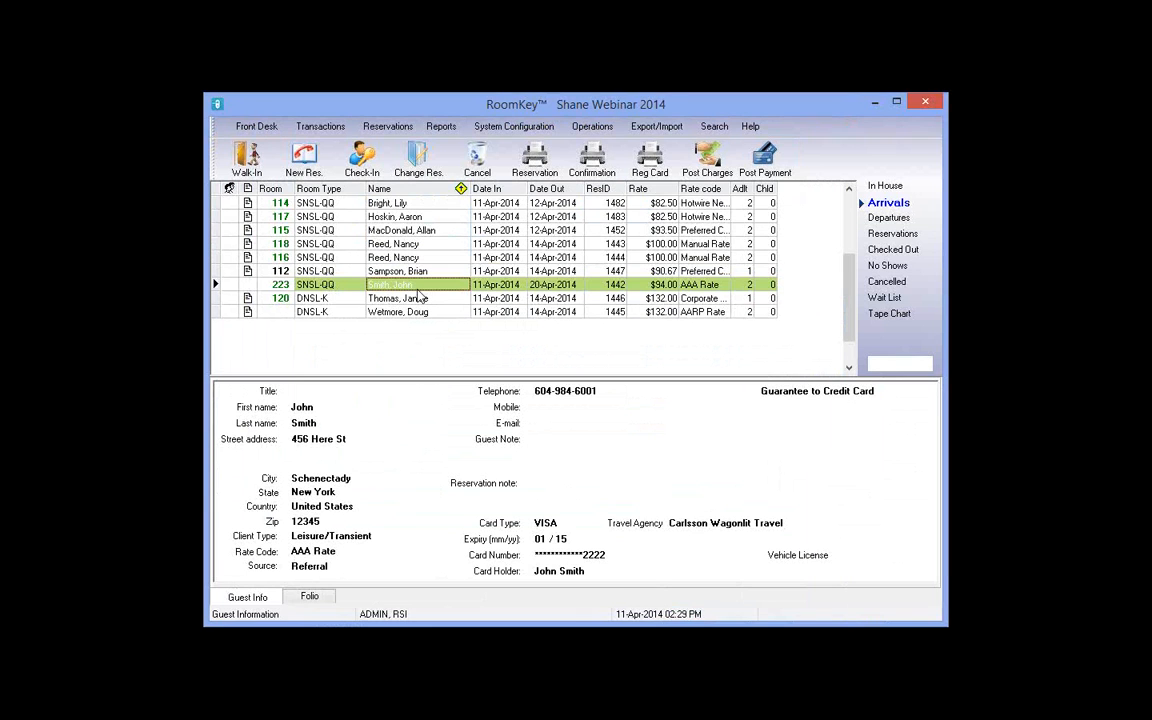
# Step: Begin check-in for the VIP guest with room 223 assigned, and open their profile
pyautogui.click(364, 156)
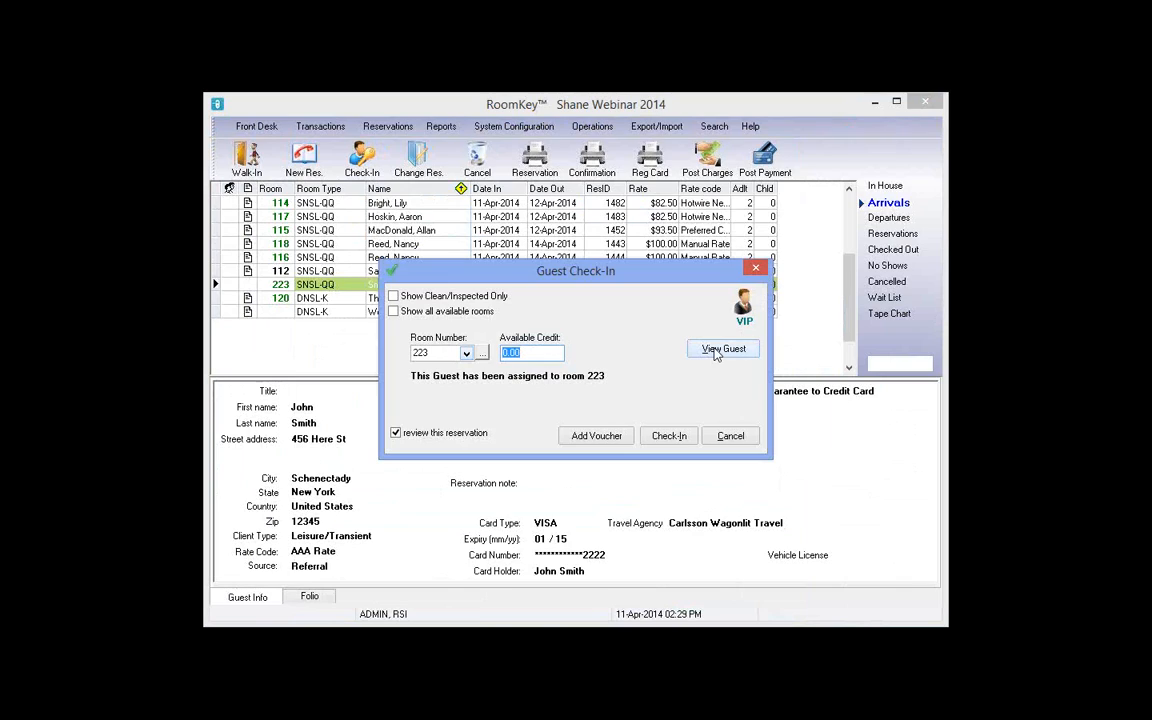
pyautogui.click(722, 349)
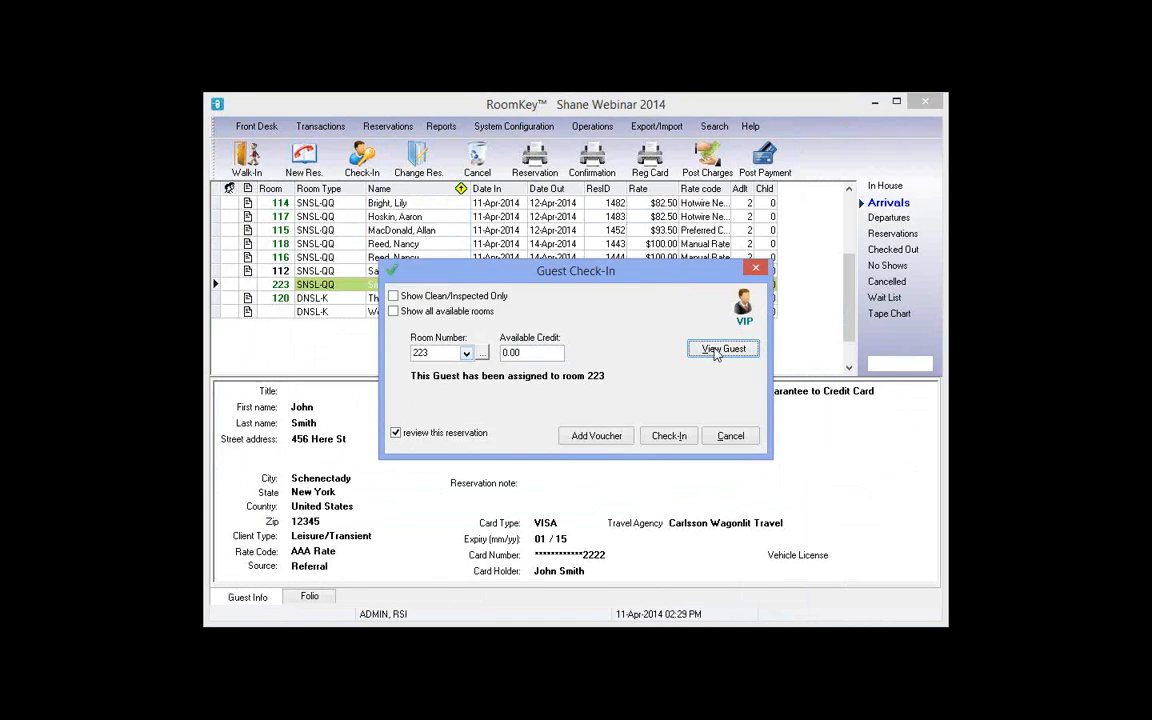
pyautogui.click(716, 351)
# Step: Change the guest's card on file to MC with the new card number and 04/19 expiry
pyautogui.click(337, 362)
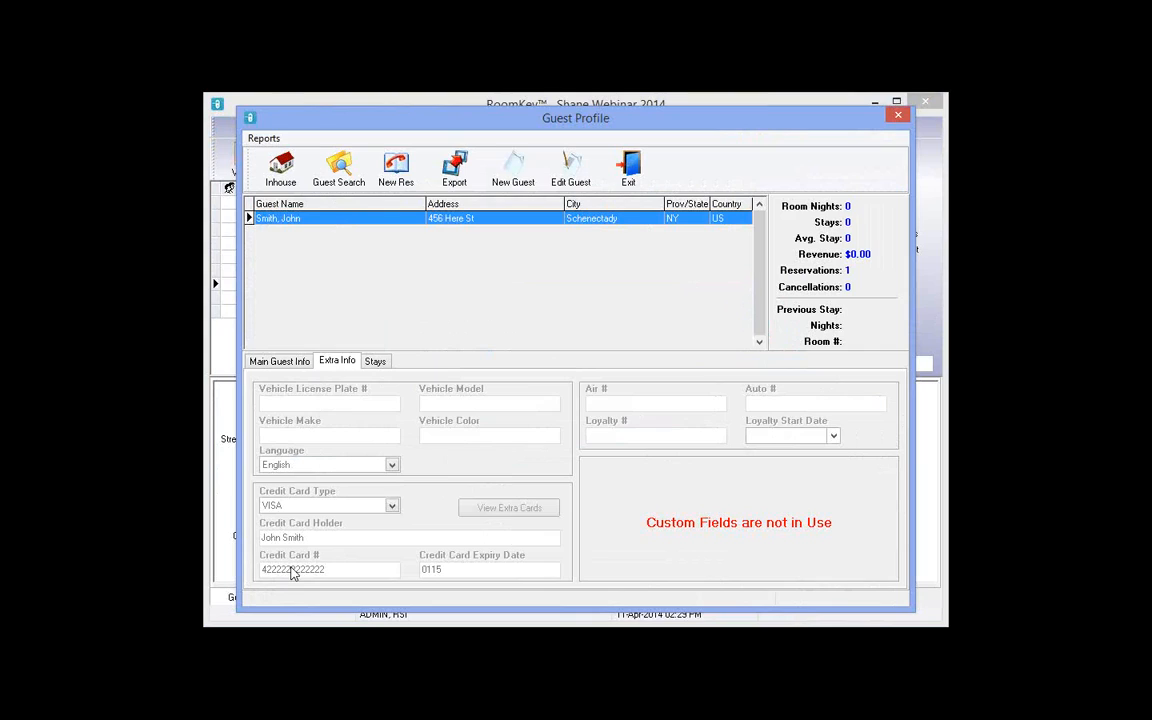
pyautogui.click(576, 168)
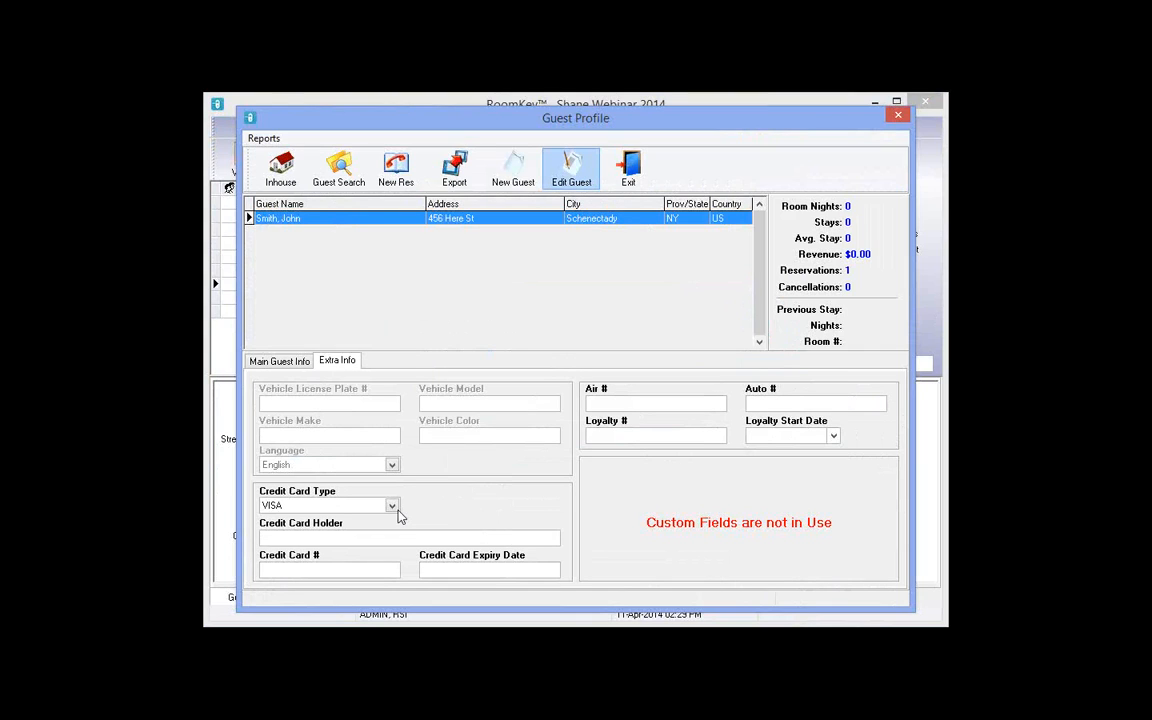
pyautogui.click(322, 505)
pyautogui.click(318, 524)
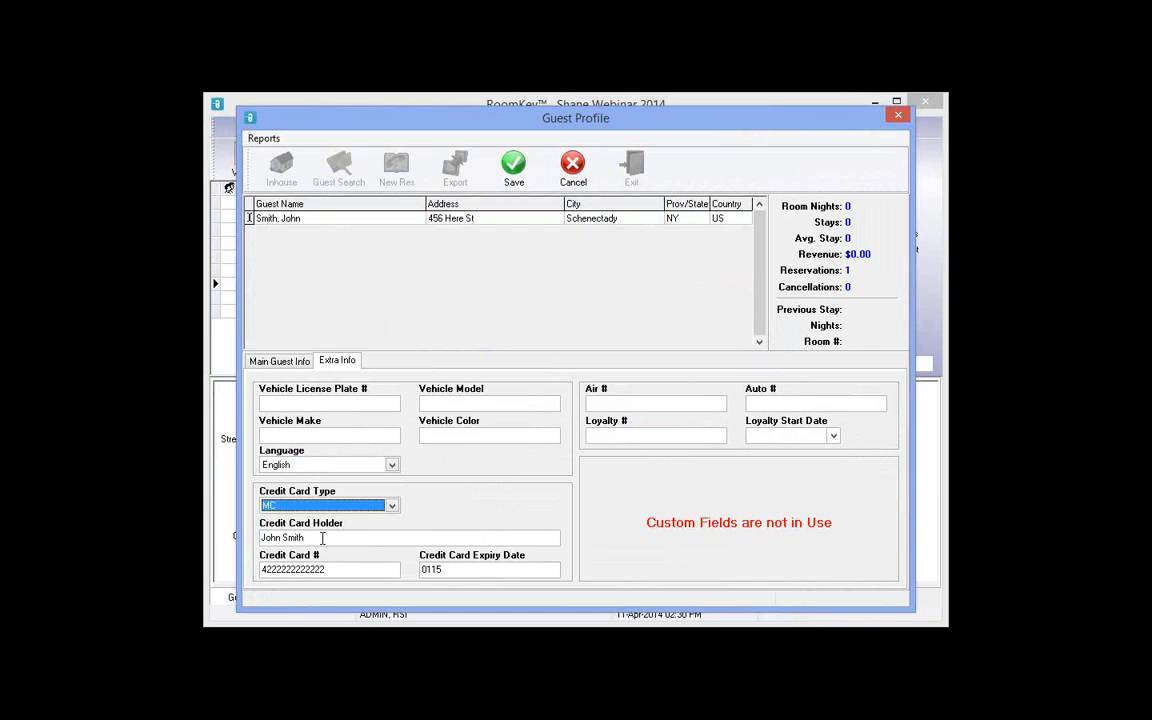
pyautogui.click(322, 538)
pyautogui.press('Tab')
pyautogui.write('5290')
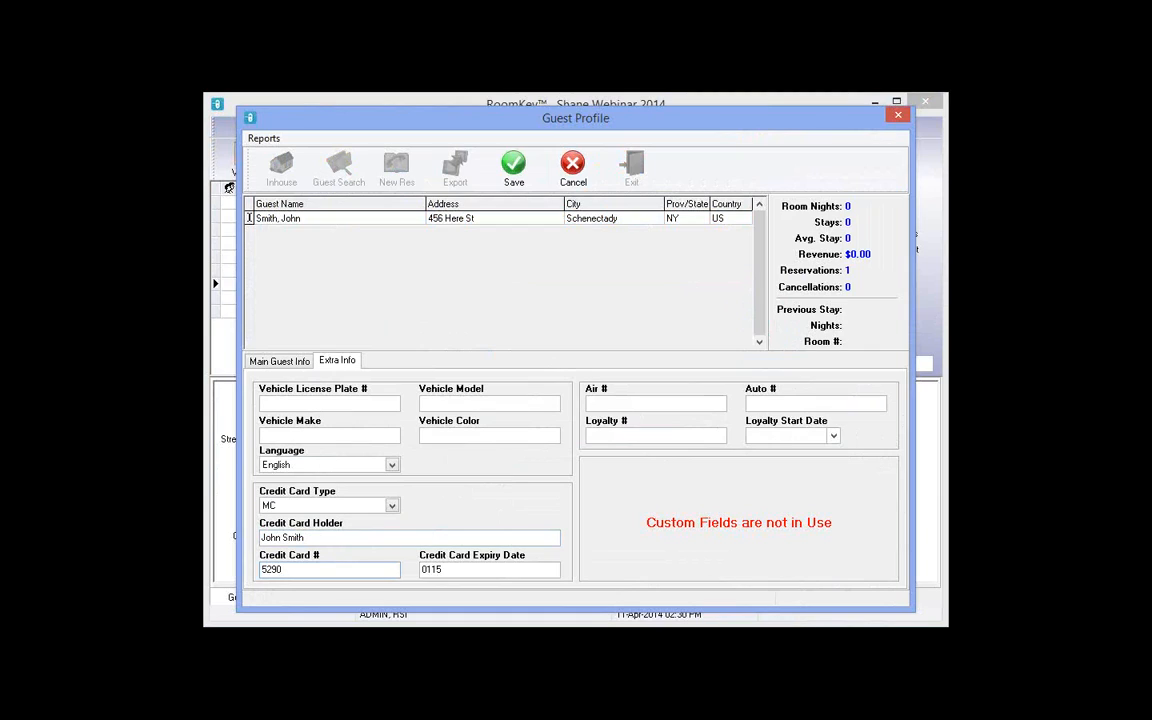
pyautogui.write('111111111111')
pyautogui.moveTo(258, 576); pyautogui.dragTo(396, 575)
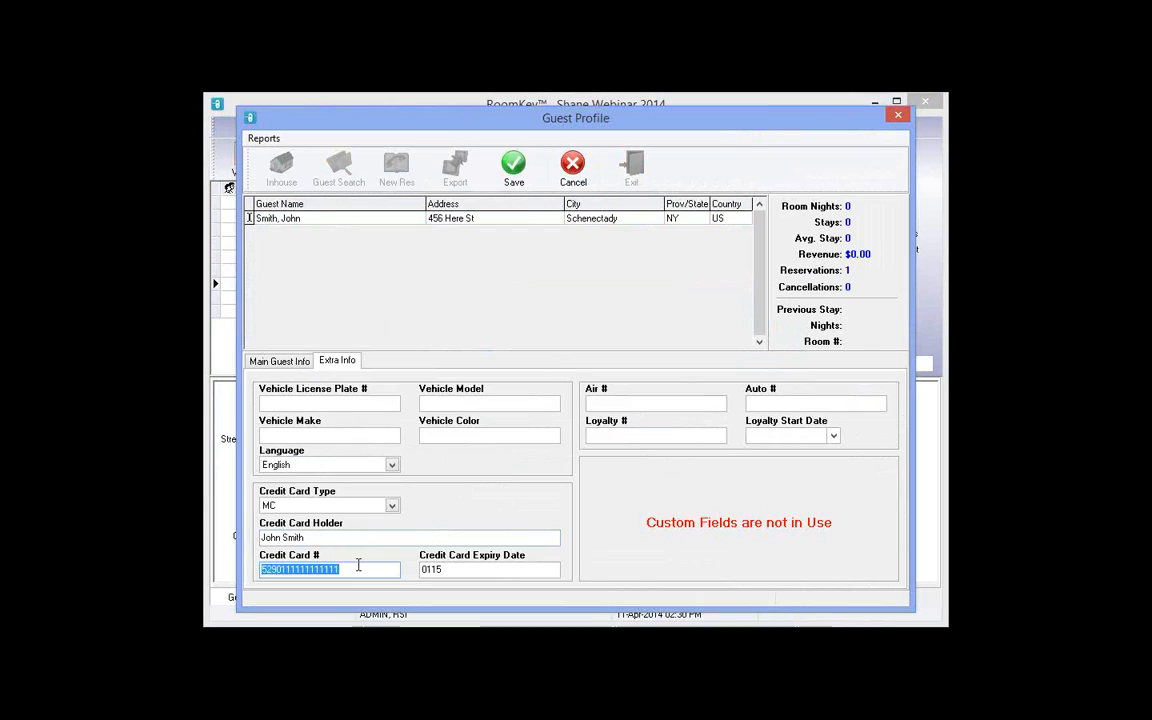
pyautogui.click(358, 566)
pyautogui.press('Tab')
pyautogui.write('0419')
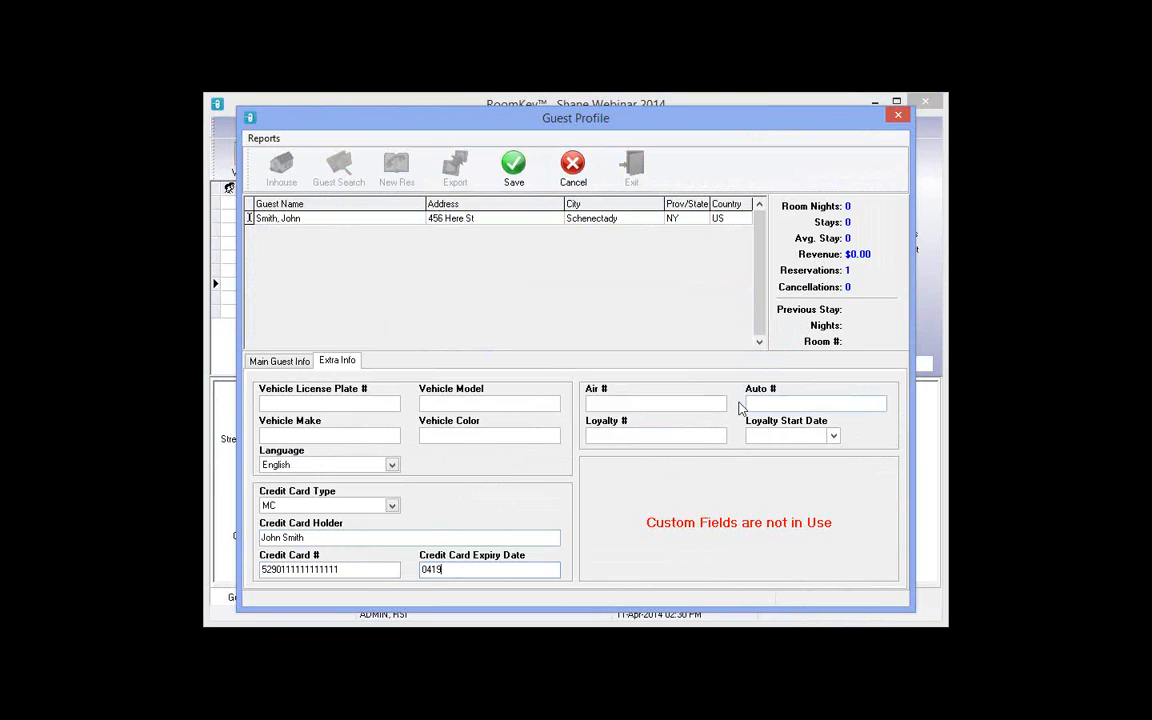
# Step: Clear the mistaken Auto # entry, leaving it blank, and save the guest profile
pyautogui.click(767, 402)
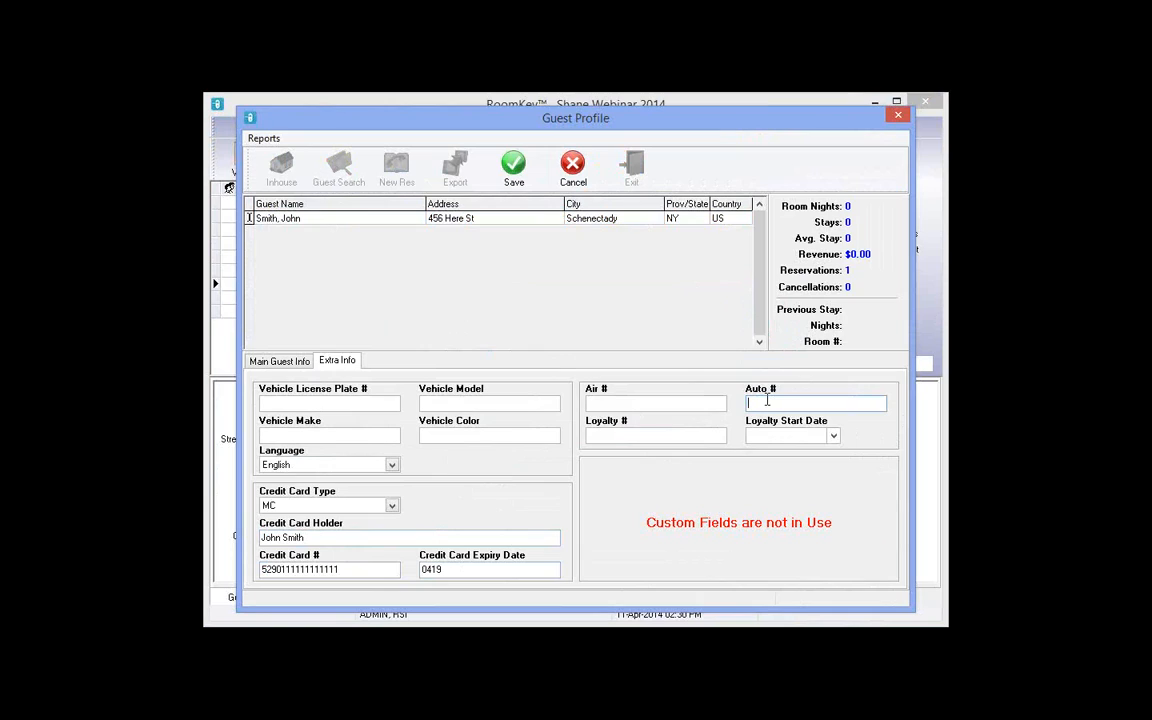
pyautogui.write('654195491654984')
pyautogui.hotkey('ctrl', 'a')
pyautogui.press('BackSpace')
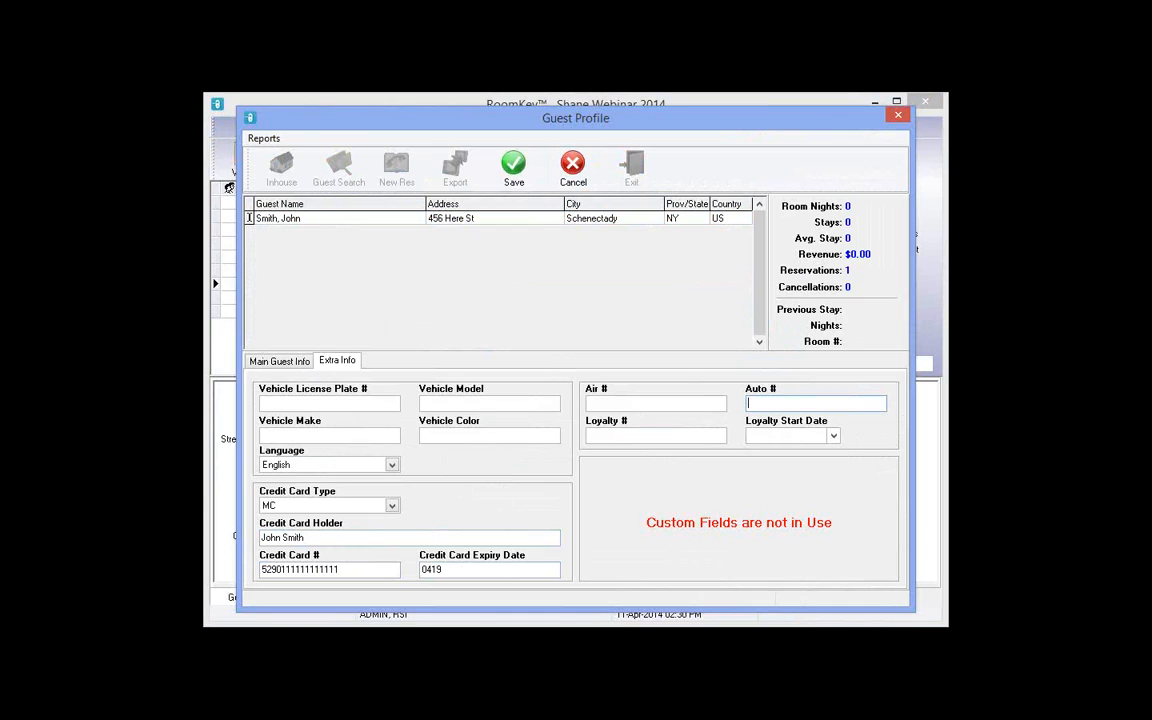
pyautogui.click(512, 170)
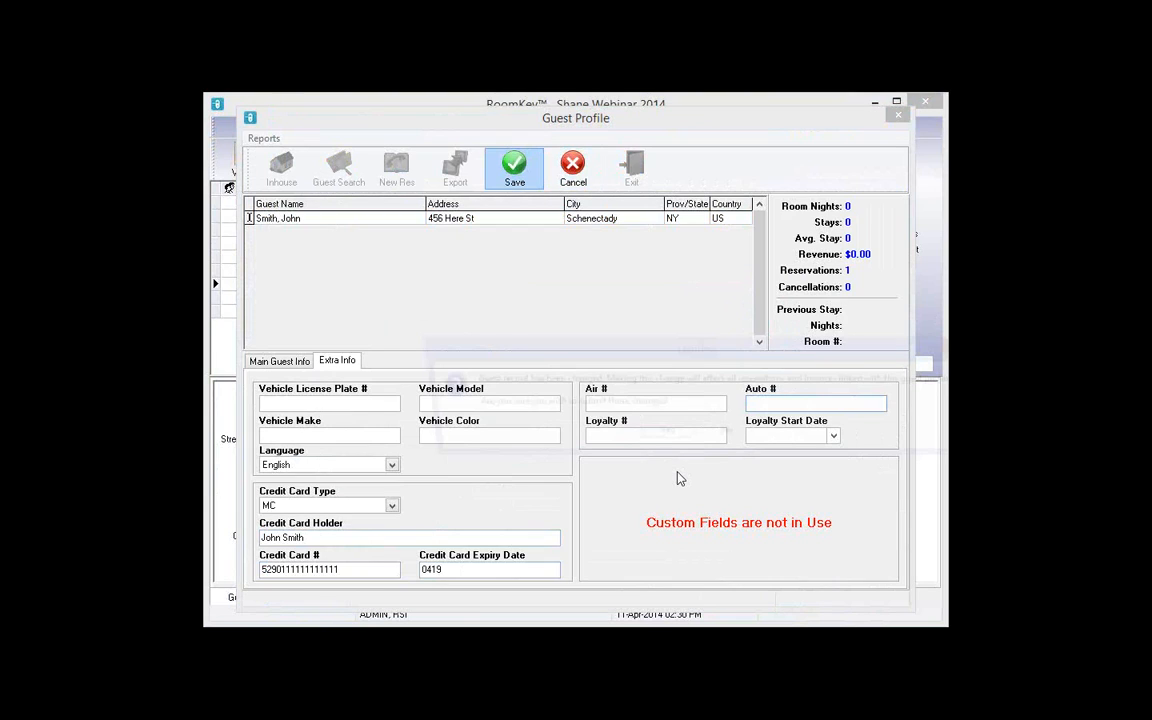
pyautogui.click(648, 436)
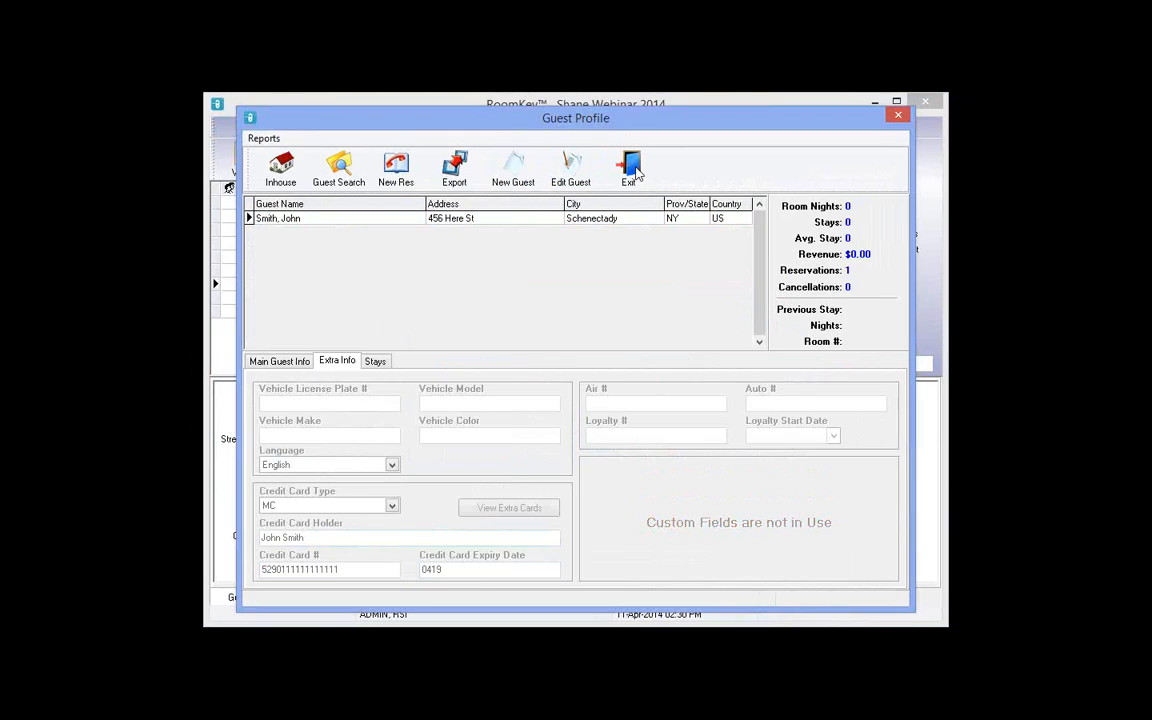
# Step: Check the guest into room 223, review their $109.89 folio, then return to Guest Info
pyautogui.click(630, 170)
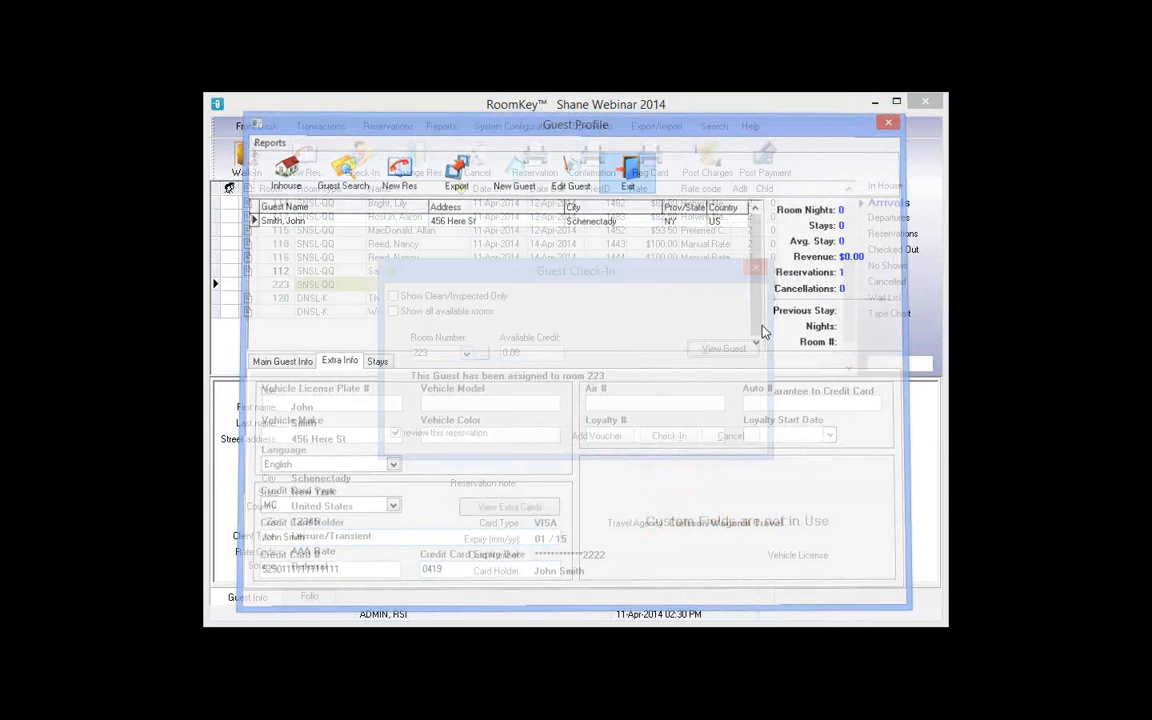
pyautogui.click(665, 440)
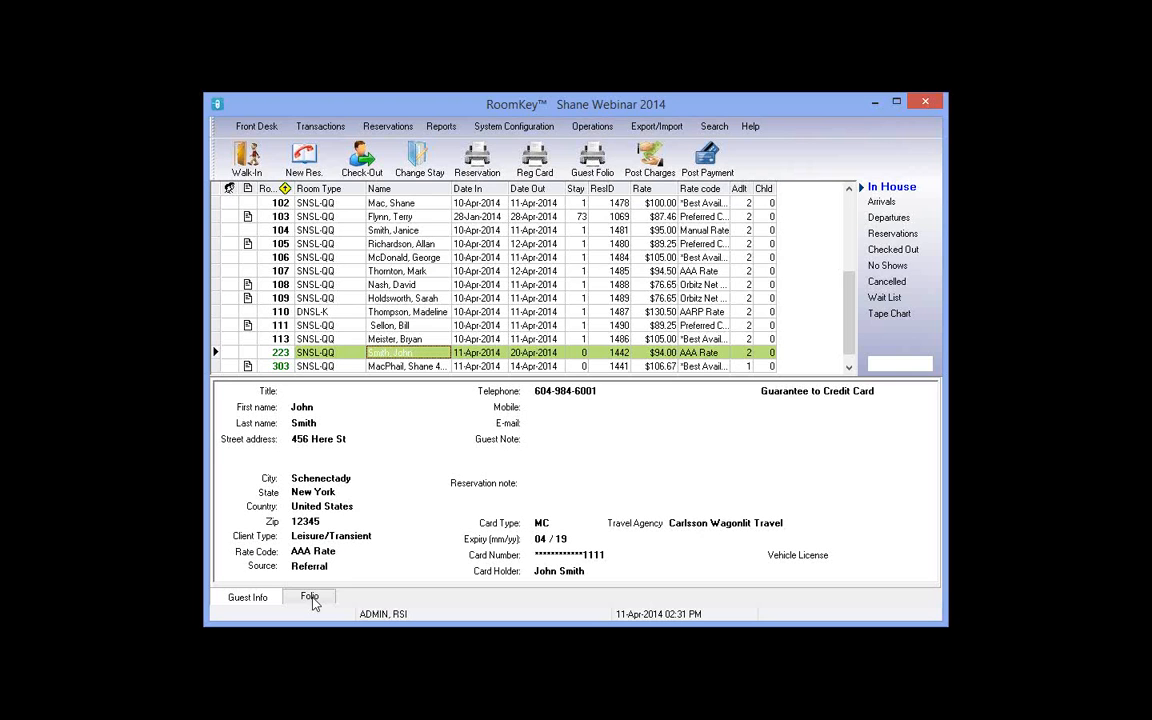
pyautogui.click(310, 598)
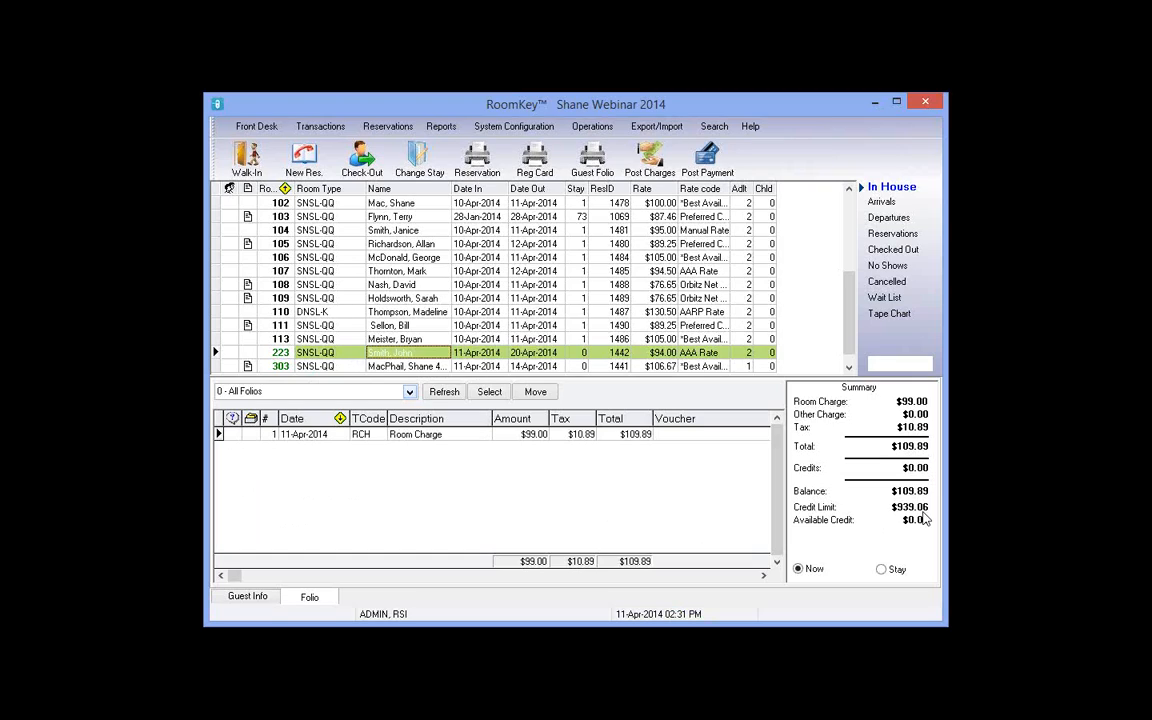
pyautogui.click(255, 598)
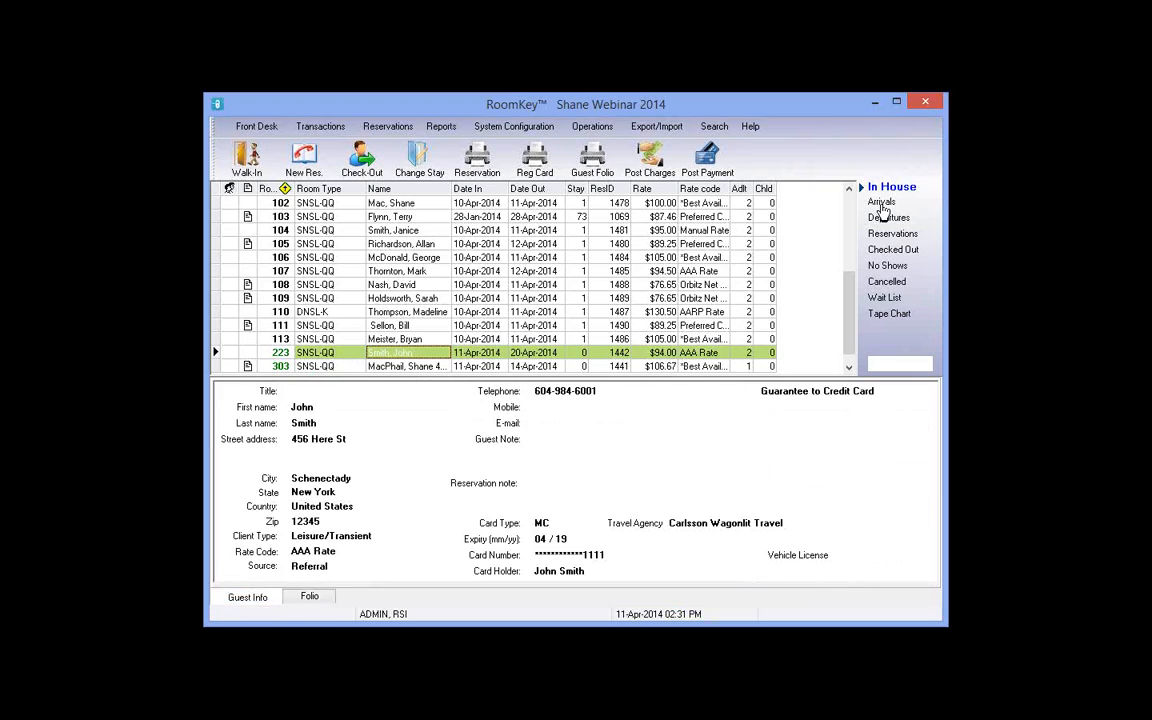
# Step: Show room 112's Preferred Corporate booking 1447 and its free-parking note in Arrivals
pyautogui.click(882, 204)
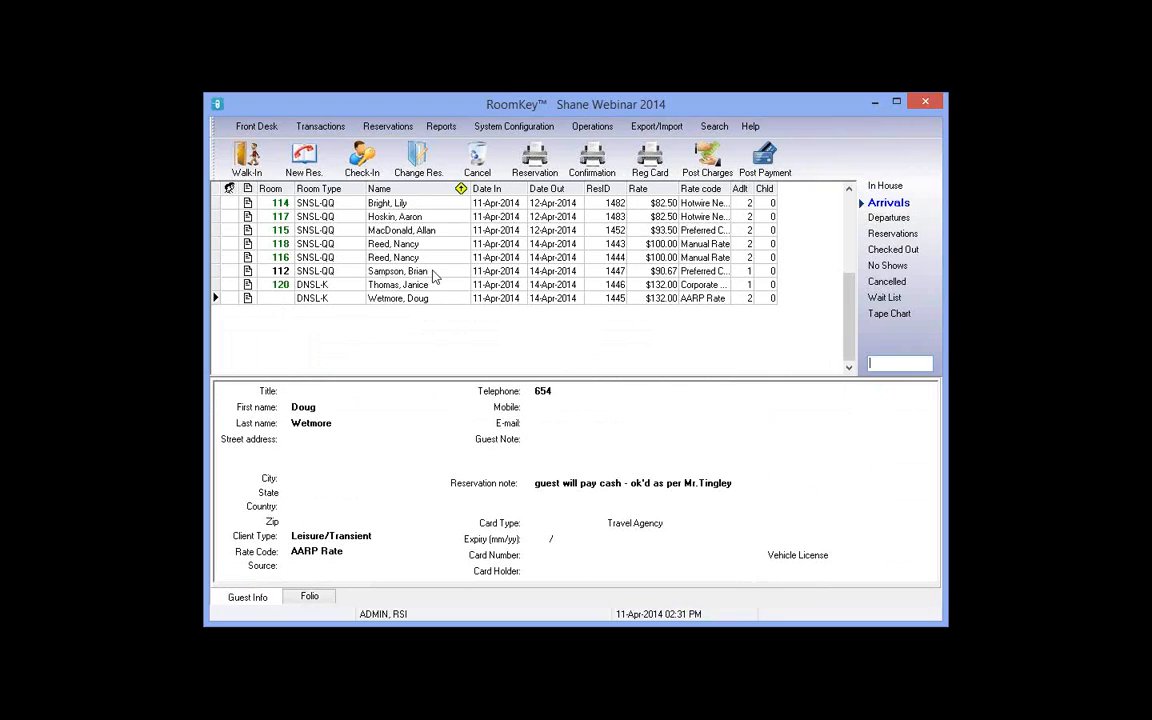
pyautogui.click(433, 271)
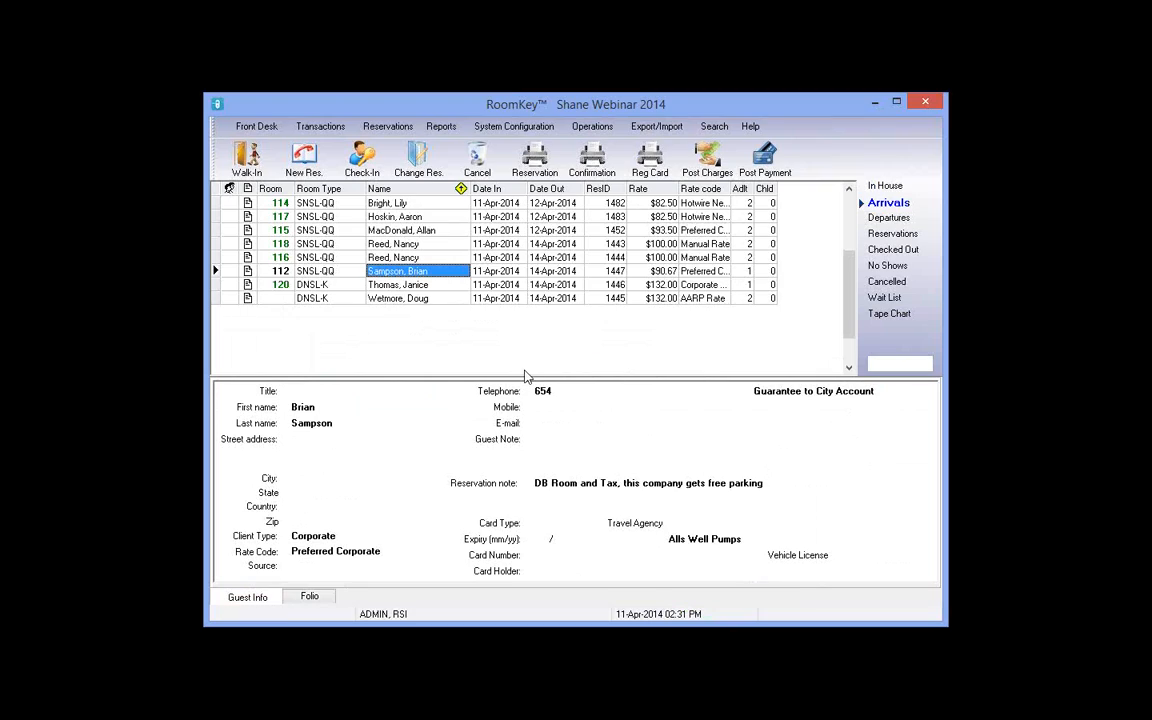
pyautogui.click(286, 274)
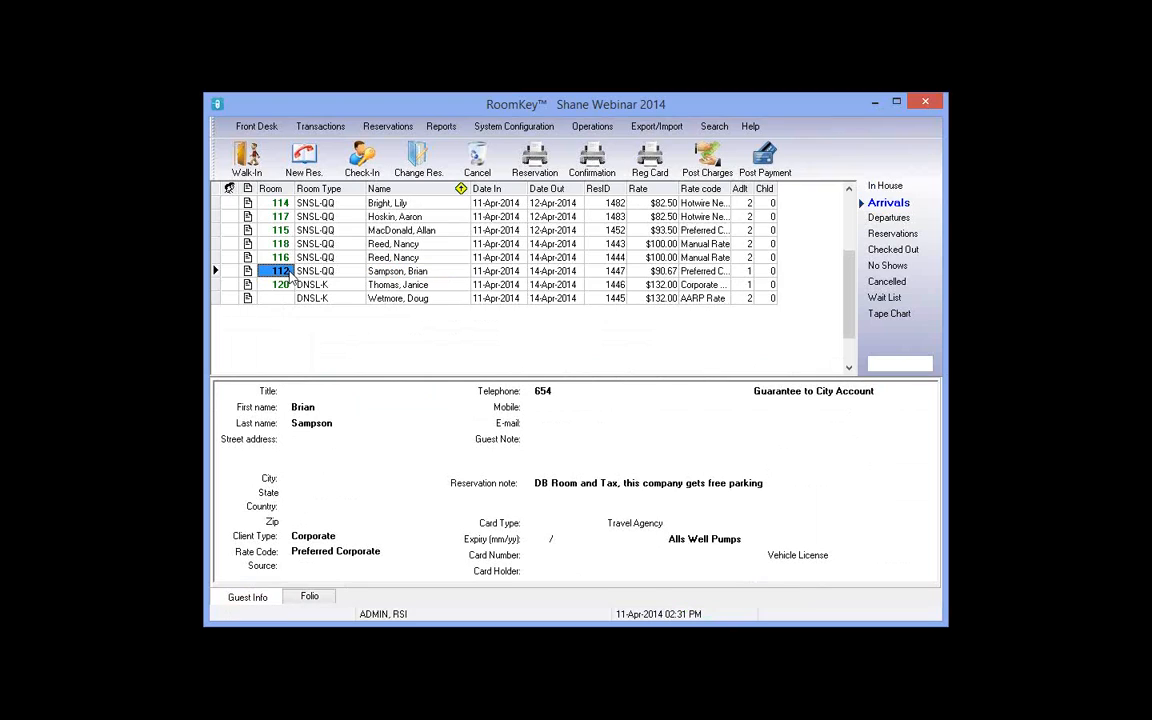
pyautogui.click(466, 274)
pyautogui.click(490, 274)
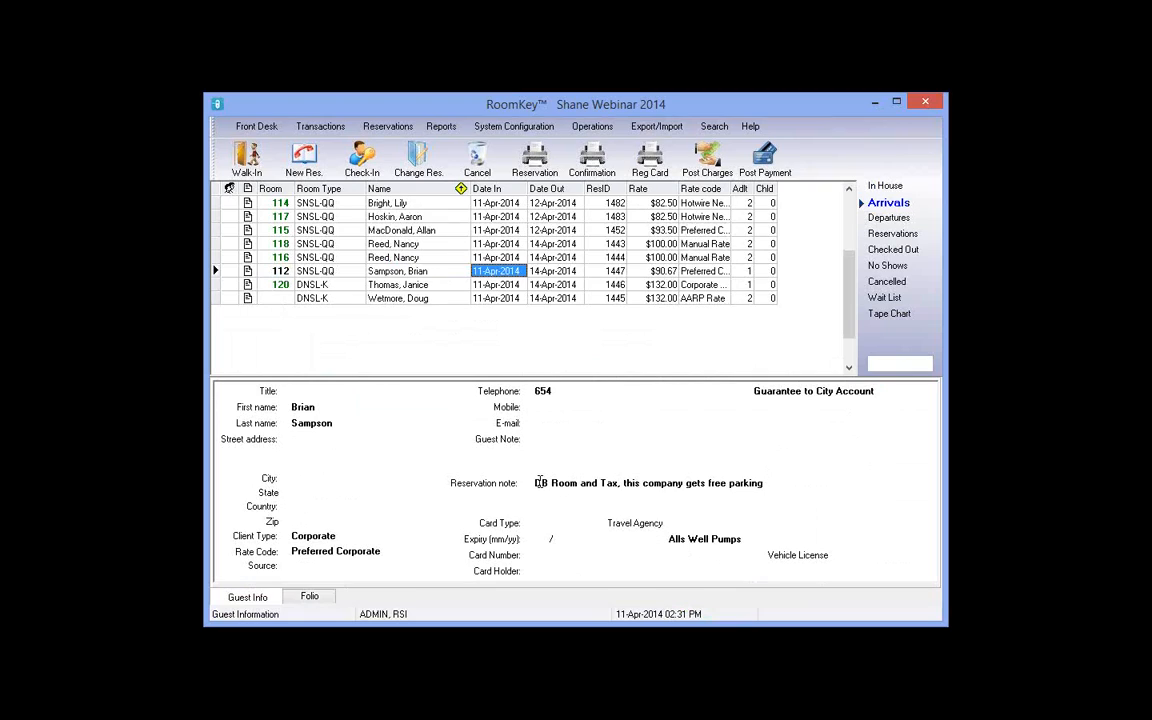
pyautogui.moveTo(572, 484); pyautogui.dragTo(771, 480)
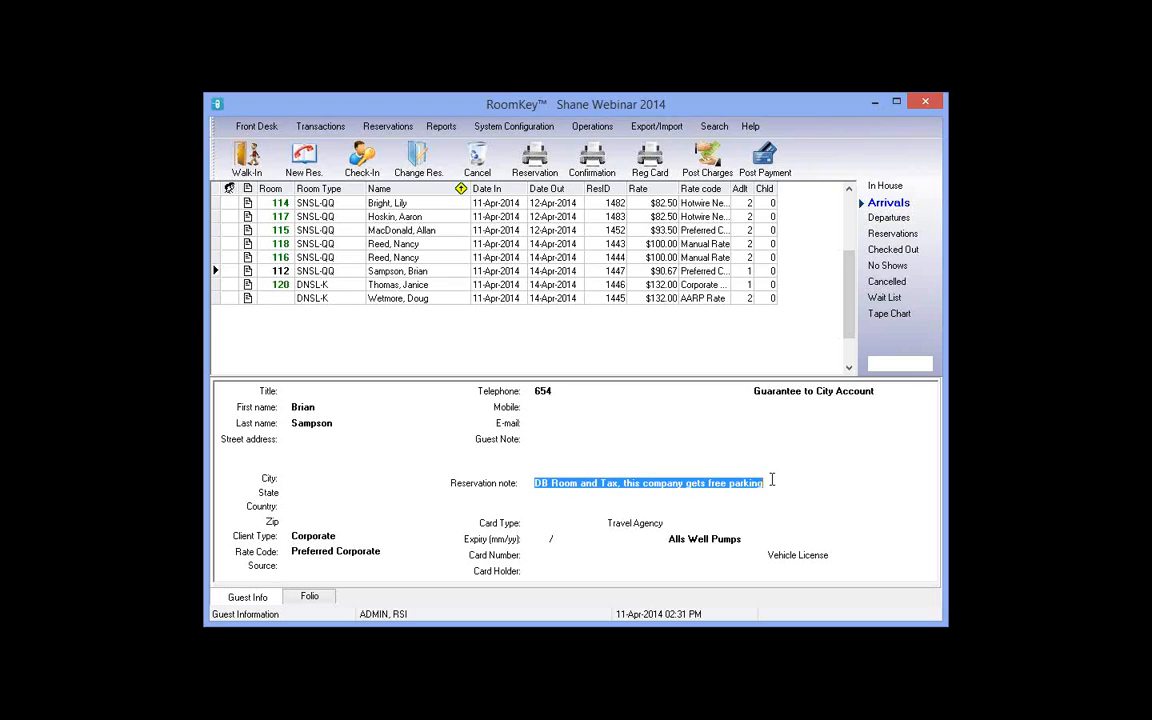
pyautogui.click(410, 274)
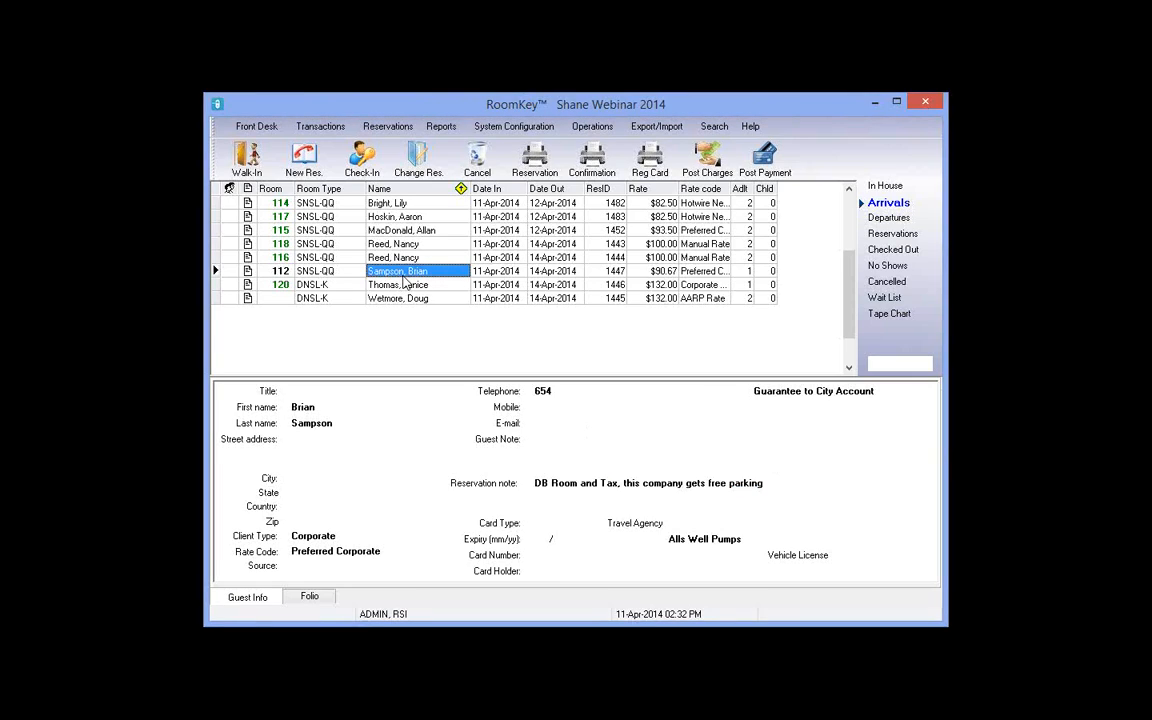
# Step: Select the room 112 reservation, start its check-in, and open the guest's Extra Info for editing
pyautogui.click(329, 271)
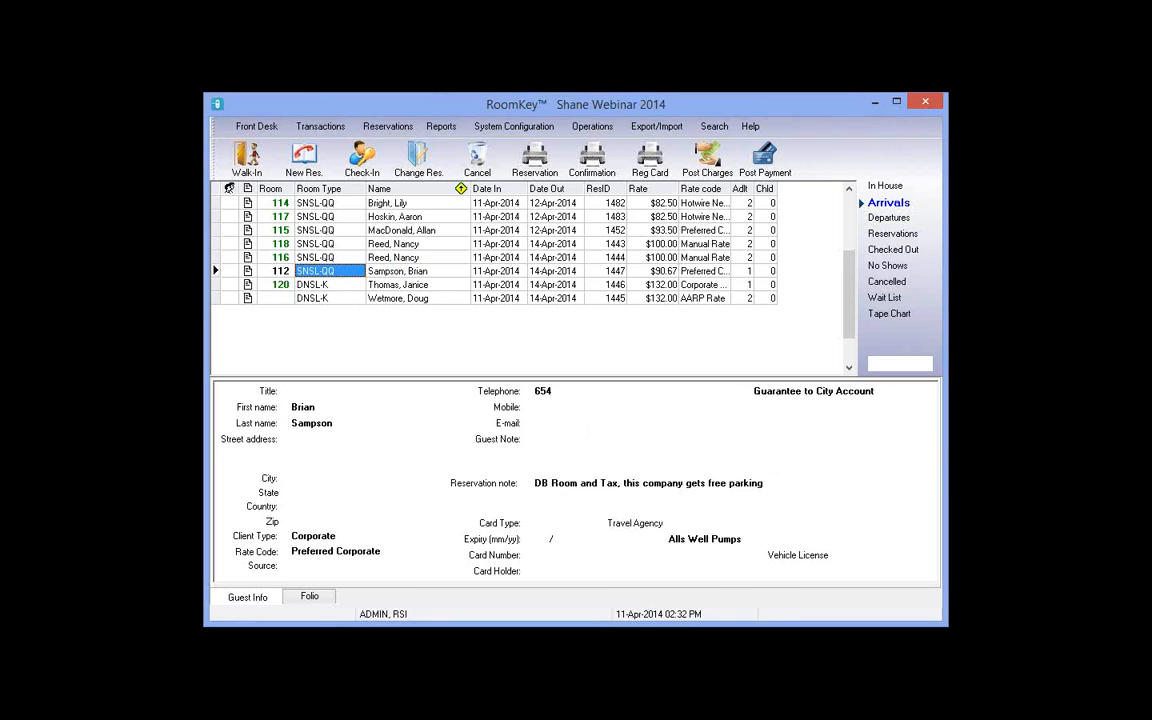
pyautogui.click(385, 271)
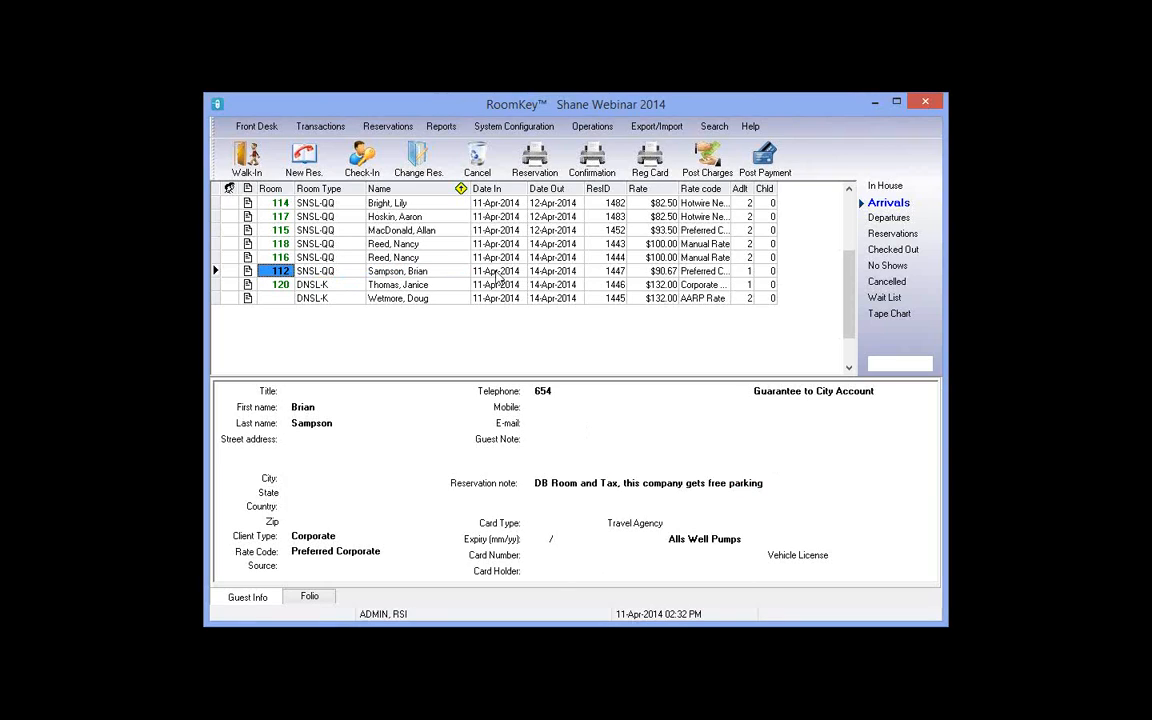
pyautogui.click(560, 272)
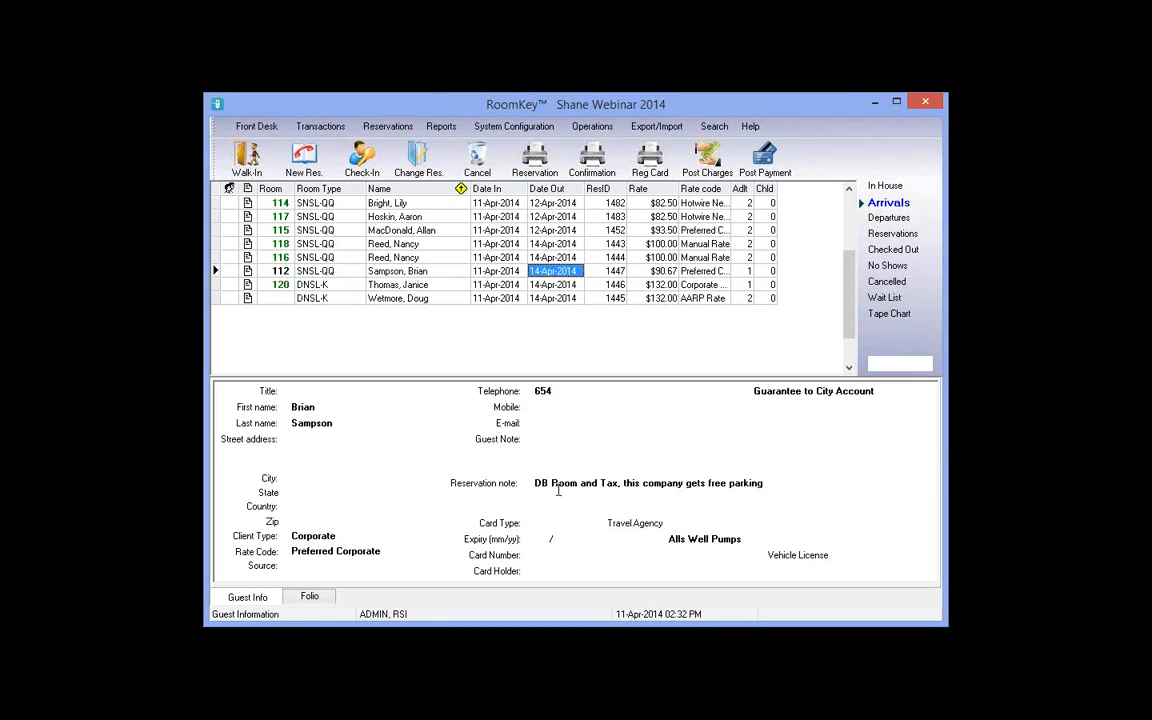
pyautogui.click(365, 170)
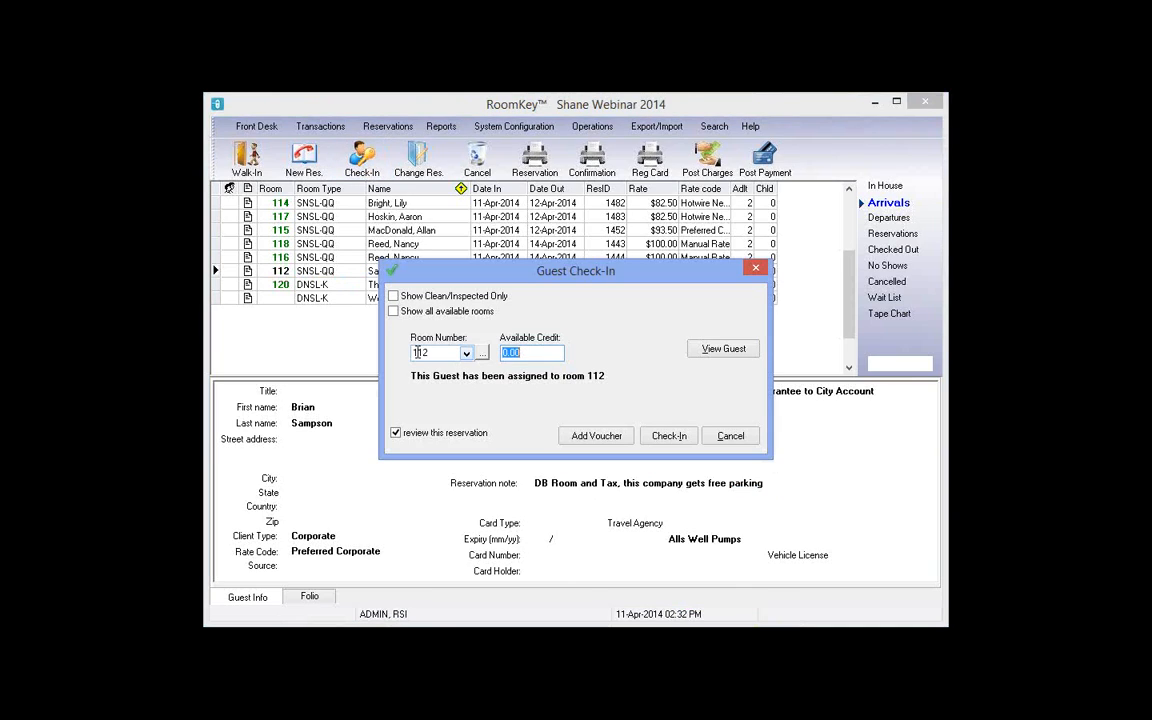
pyautogui.click(720, 352)
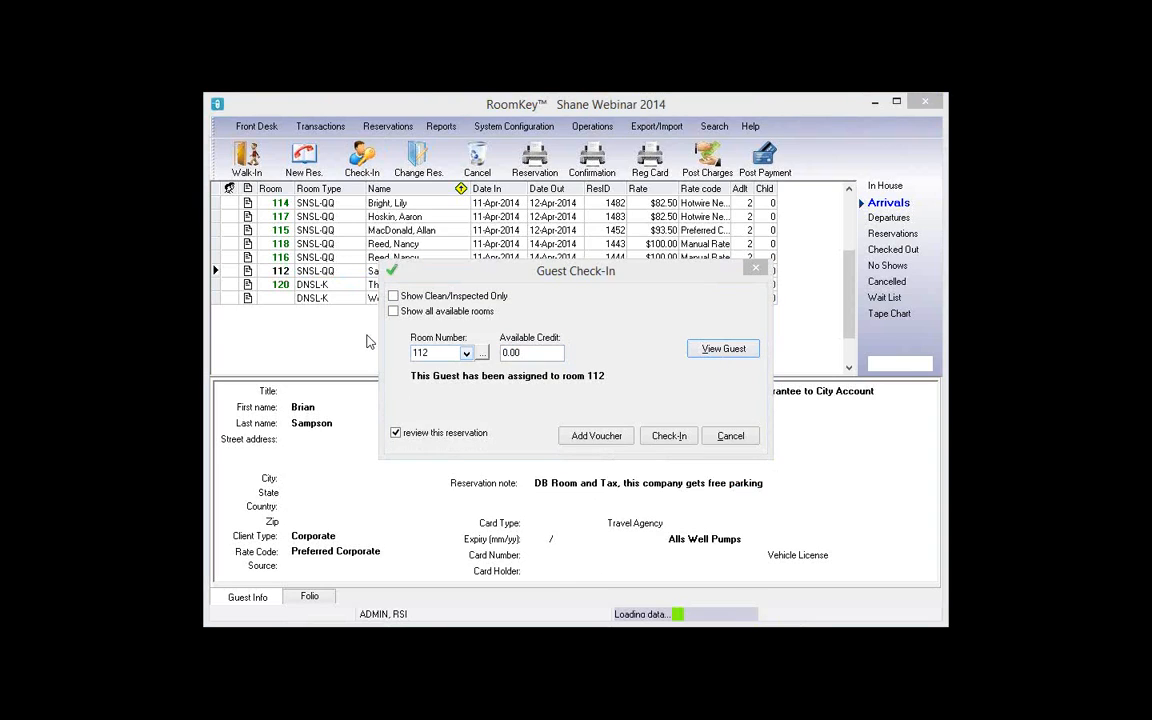
pyautogui.click(337, 364)
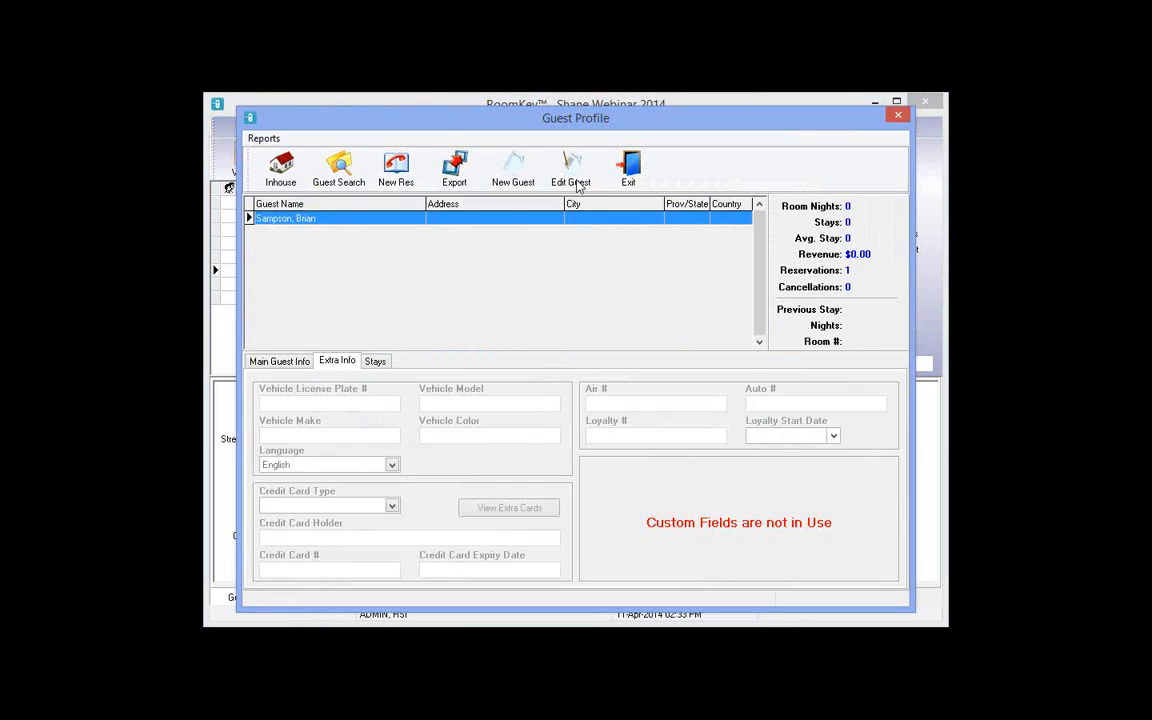
pyautogui.click(578, 186)
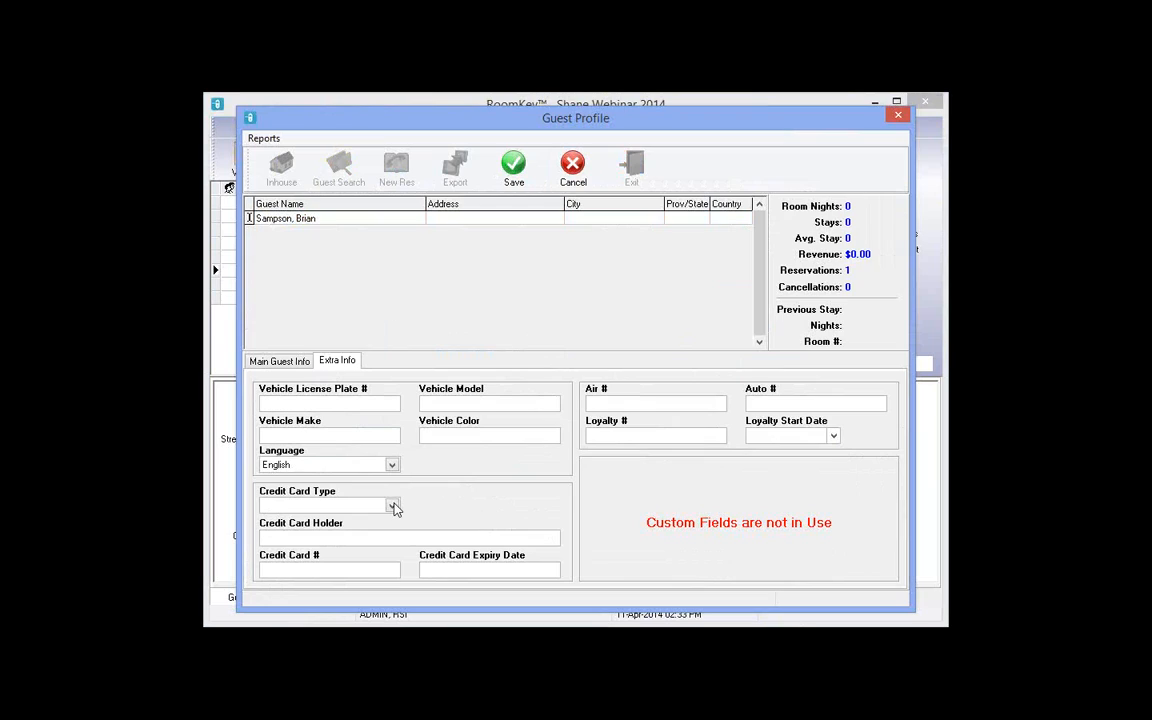
# Step: Choose VISA as the card type and enter the card holder's name and card number
pyautogui.click(395, 508)
pyautogui.click(285, 517)
pyautogui.press('Tab')
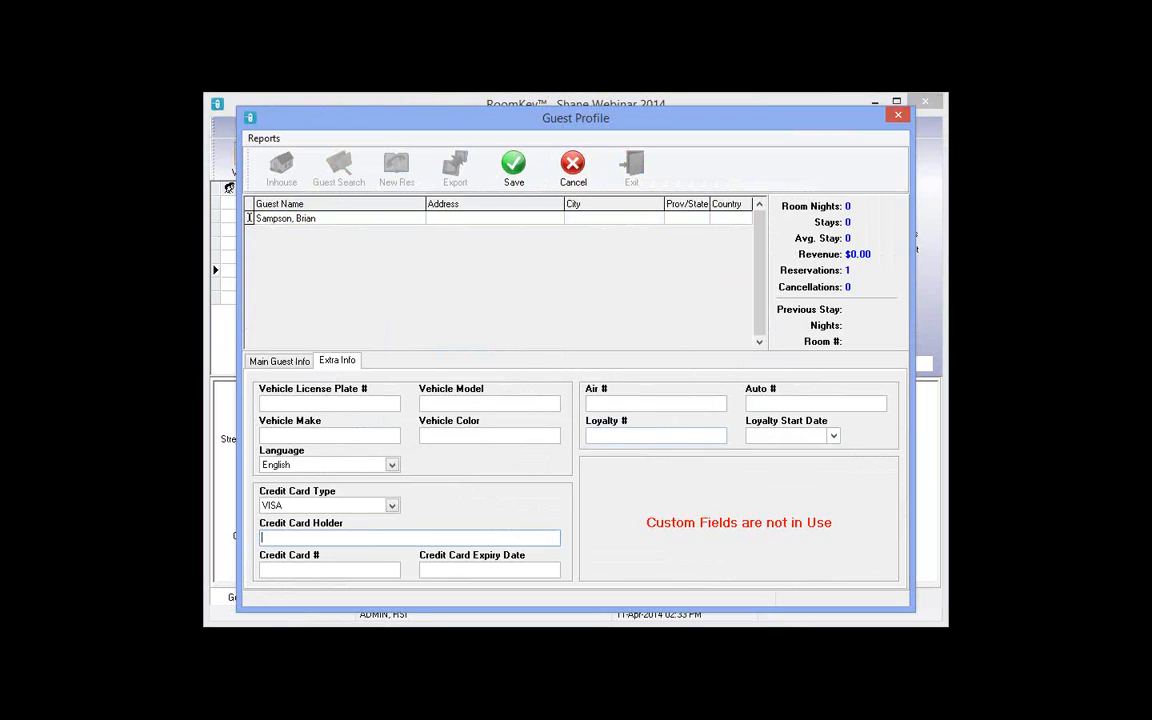
pyautogui.click(320, 568)
pyautogui.write('4222222222222')
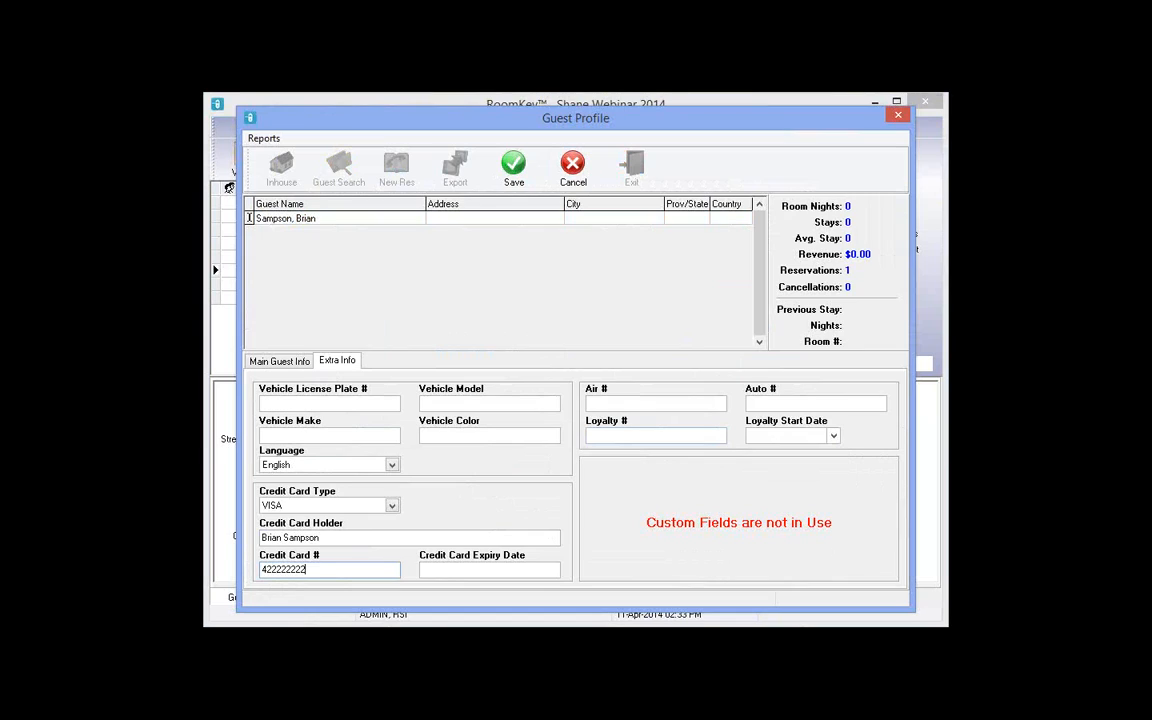
# Step: Enter and correct the card expiry date, then save the guest profile
pyautogui.click(458, 570)
pyautogui.write('0115')
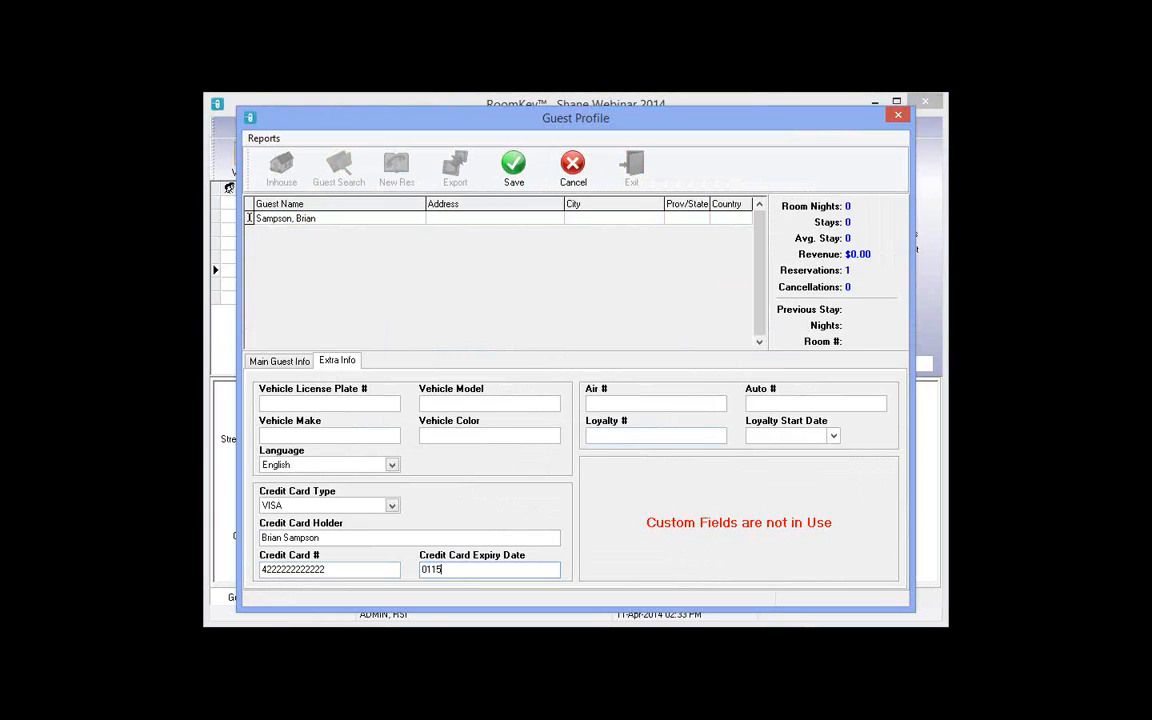
pyautogui.moveTo(442, 570); pyautogui.dragTo(428, 571)
pyautogui.click(428, 571)
pyautogui.press('Right')
pyautogui.click(514, 167)
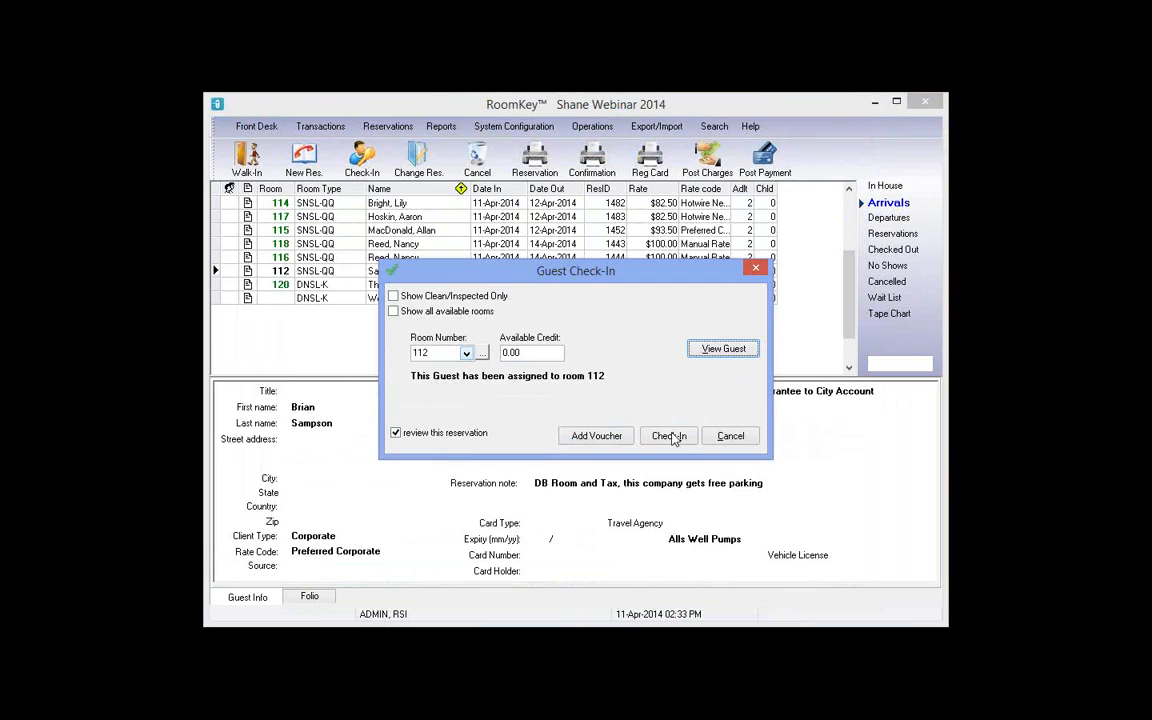
# Step: Decline checking into dirty room 112 and limit the room choice to clean, inspected rooms
pyautogui.click(670, 436)
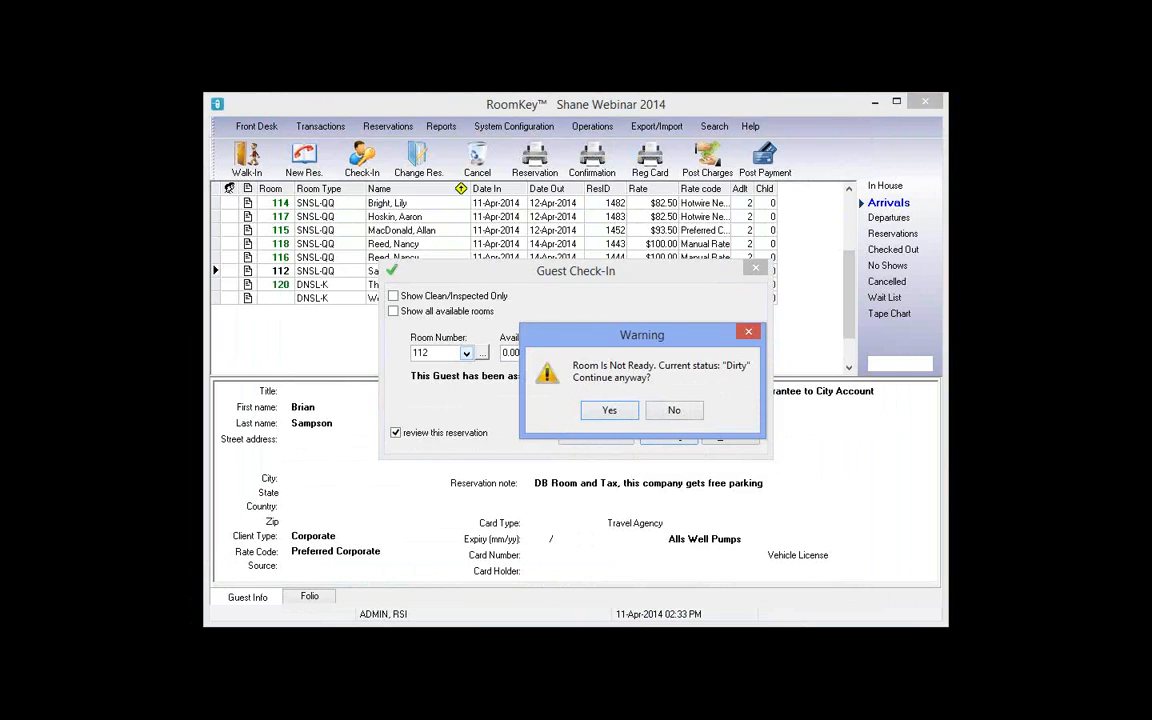
pyautogui.click(675, 411)
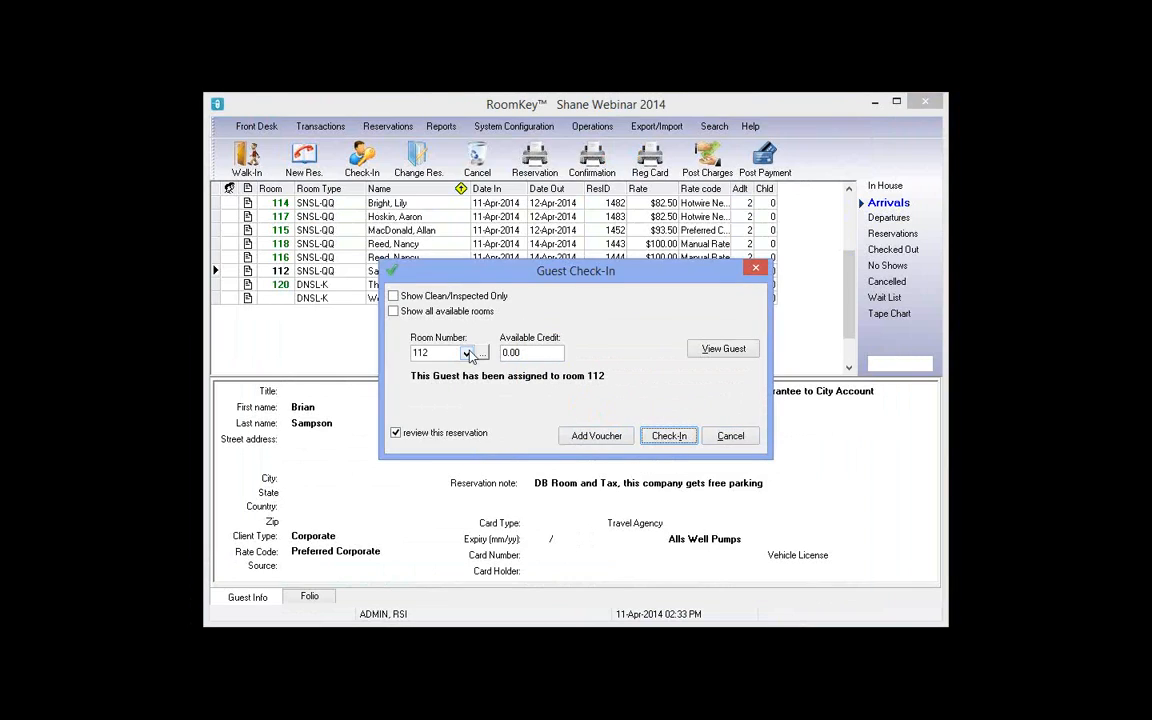
pyautogui.click(466, 354)
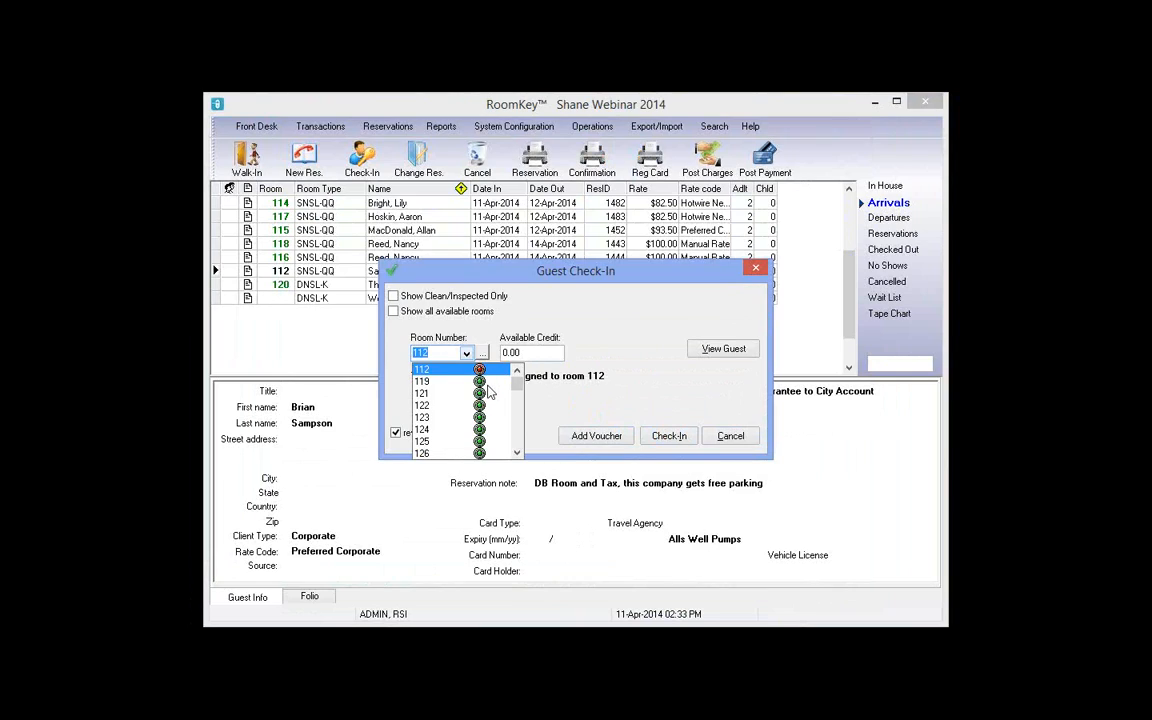
pyautogui.click(396, 297)
pyautogui.click(394, 296)
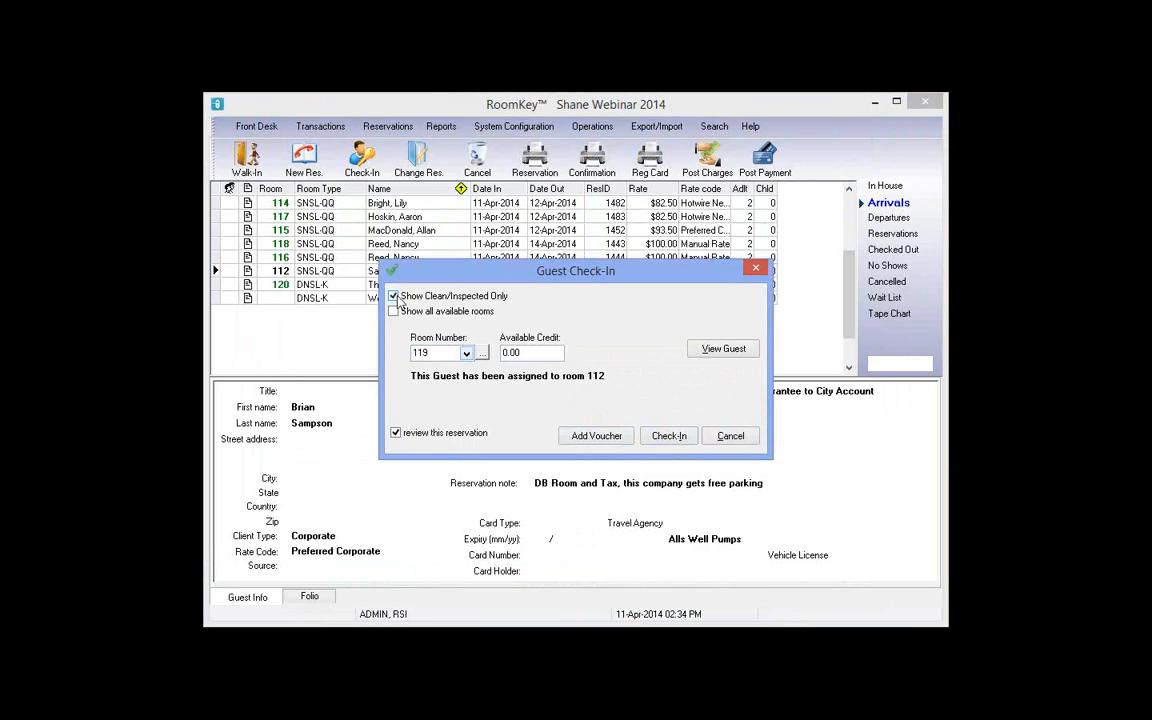
# Step: Browse the filtered Room Number list, which now proposes room 119
pyautogui.click(466, 355)
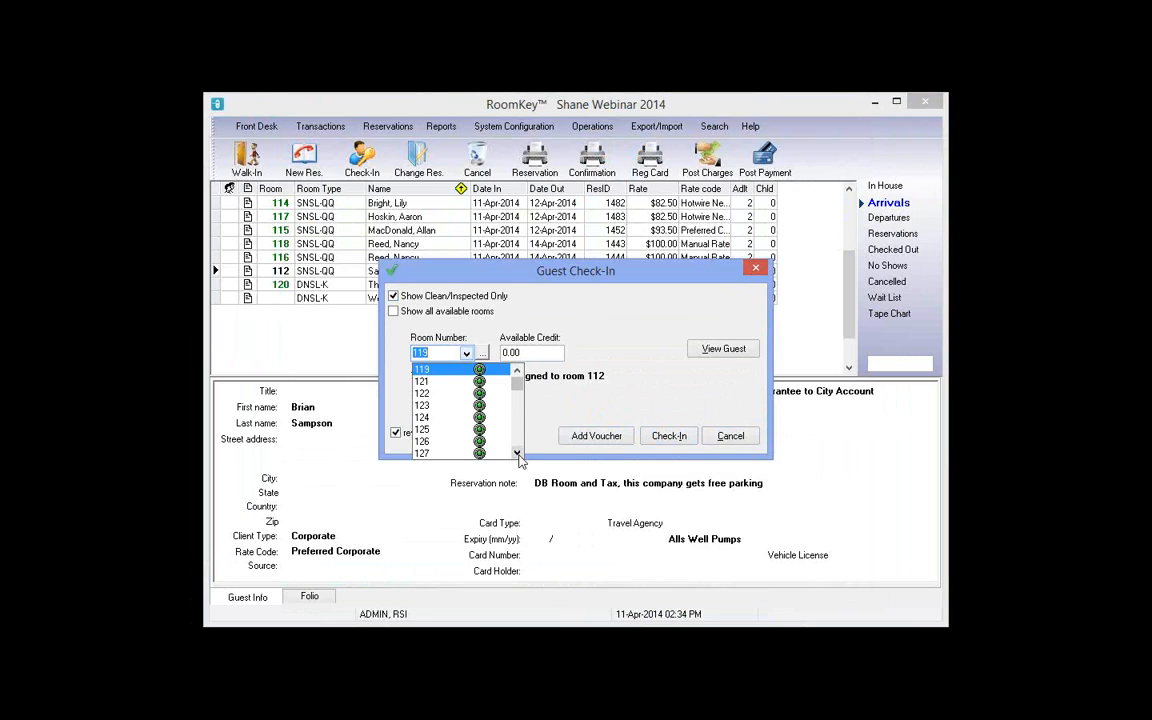
pyautogui.click(517, 454)
pyautogui.click(517, 454)
pyautogui.click(517, 454)
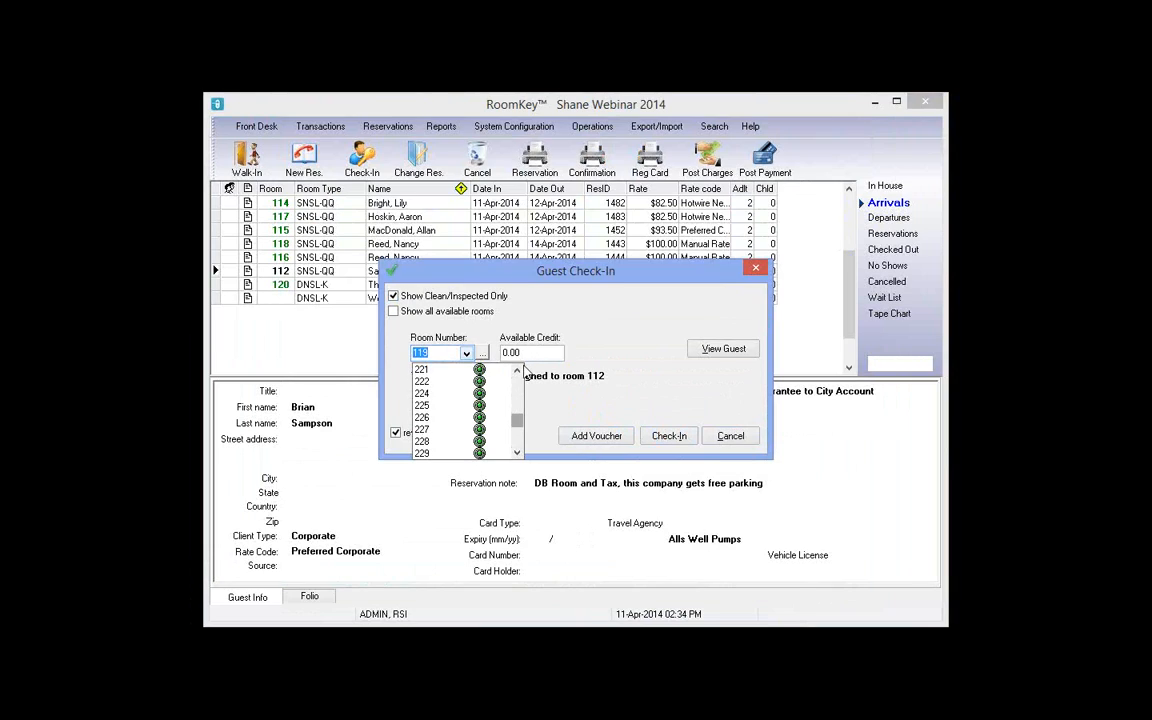
pyautogui.moveTo(517, 420); pyautogui.dragTo(517, 278)
pyautogui.moveTo(592, 272); pyautogui.dragTo(577, 348)
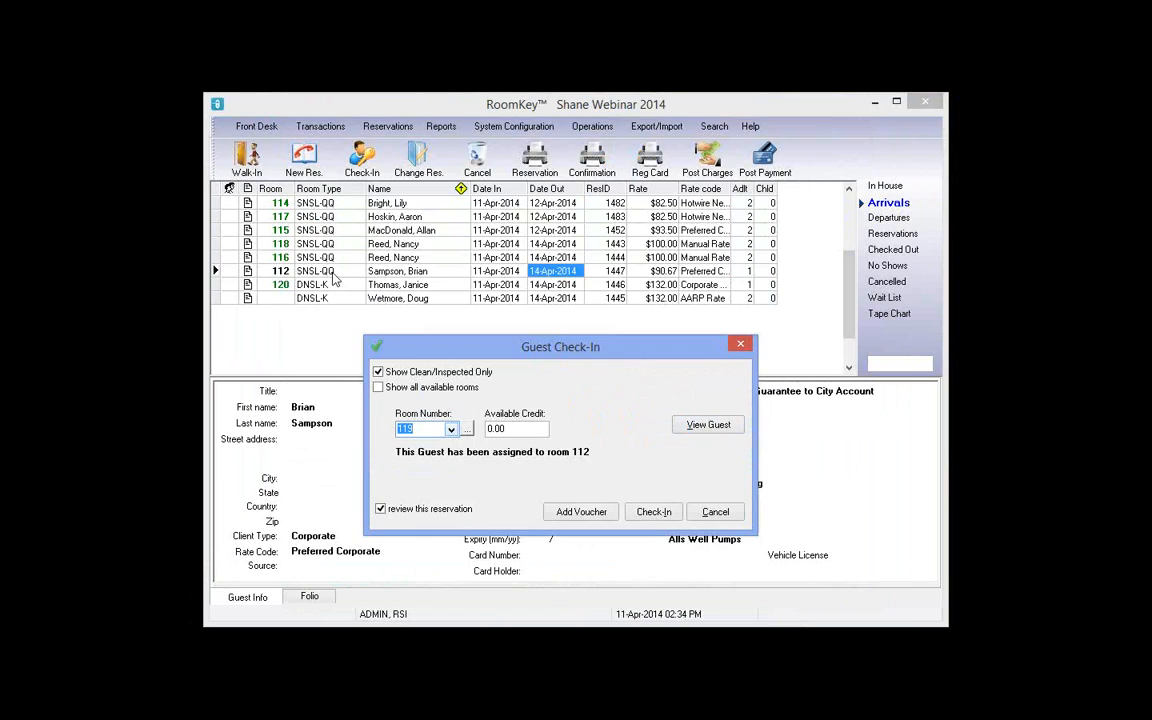
# Step: Show all available rooms and pick LNSL-QQ/POC room 321 from the Available Rooms list
pyautogui.click(379, 389)
pyautogui.click(467, 430)
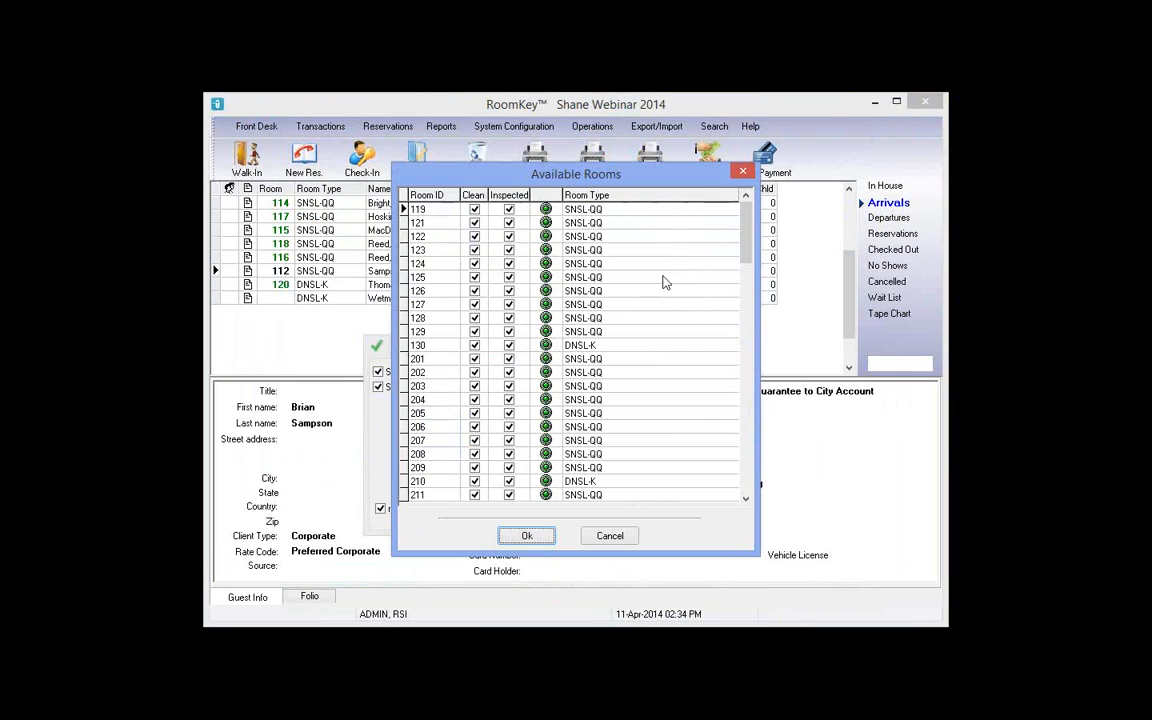
pyautogui.click(577, 346)
pyautogui.moveTo(742, 268); pyautogui.dragTo(731, 343)
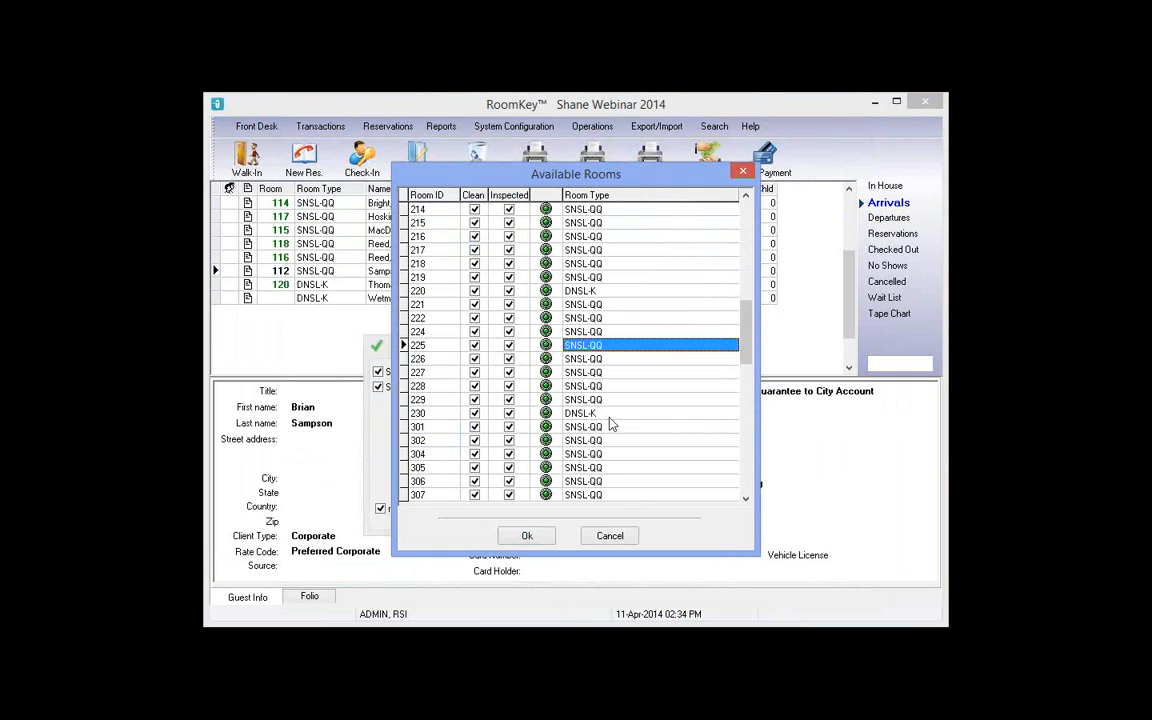
pyautogui.click(603, 294)
pyautogui.press('Down')
pyautogui.press('Down')
pyautogui.press('Down')
pyautogui.press('Down')
pyautogui.press('Down')
pyautogui.press('Down')
pyautogui.press('Down')
pyautogui.press('Down')
pyautogui.press('Down')
pyautogui.press('Down')
pyautogui.press('Down')
pyautogui.press('Down')
pyautogui.press('Down')
pyautogui.press('Down')
pyautogui.press('Down')
pyautogui.press('Down')
pyautogui.press('Down')
pyautogui.press('Down')
pyautogui.press('Down')
pyautogui.press('Down')
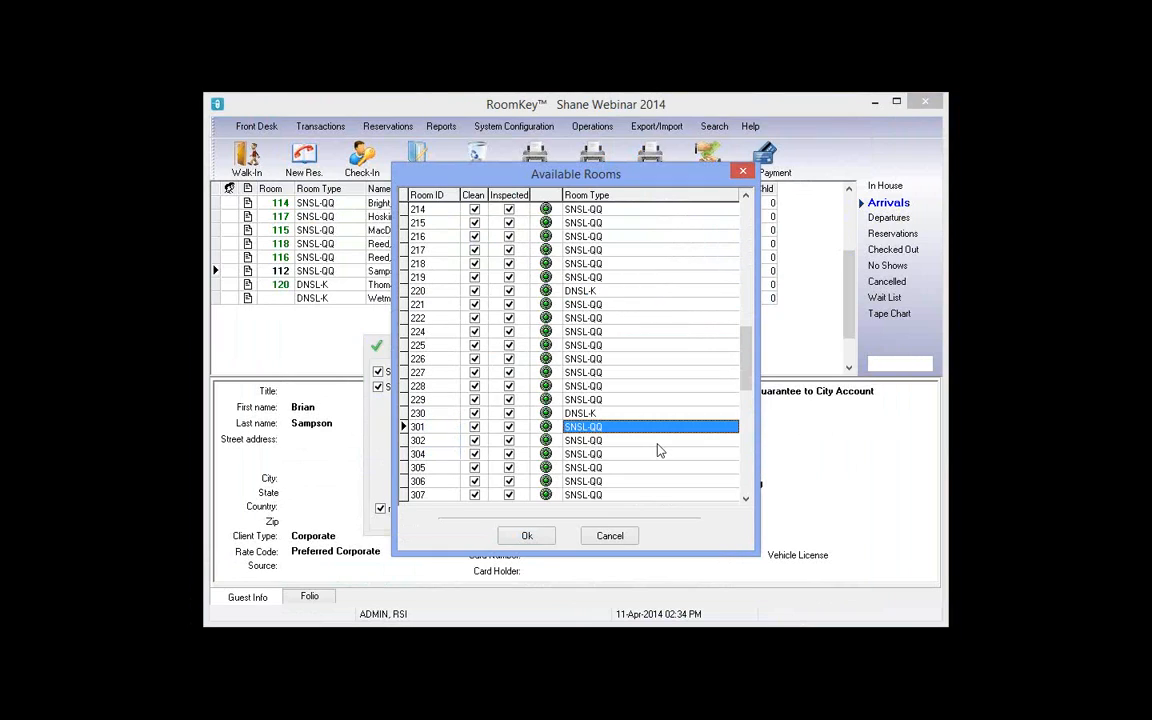
pyautogui.click(604, 402)
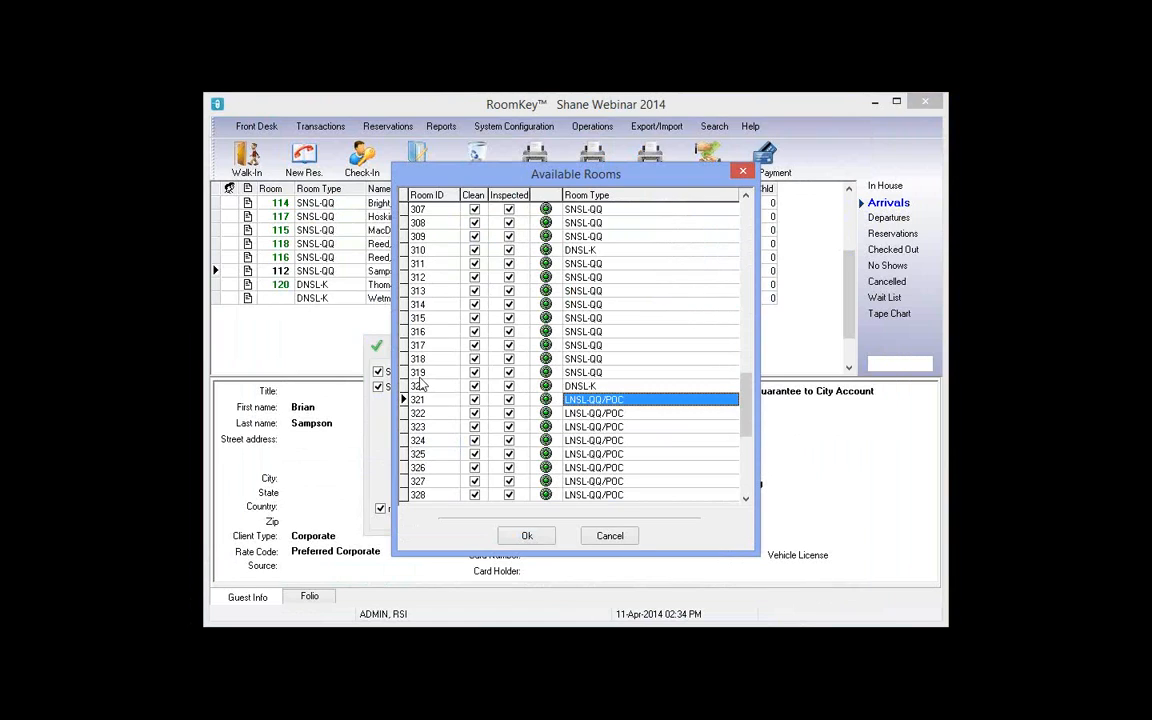
pyautogui.moveTo(522, 184); pyautogui.dragTo(661, 179)
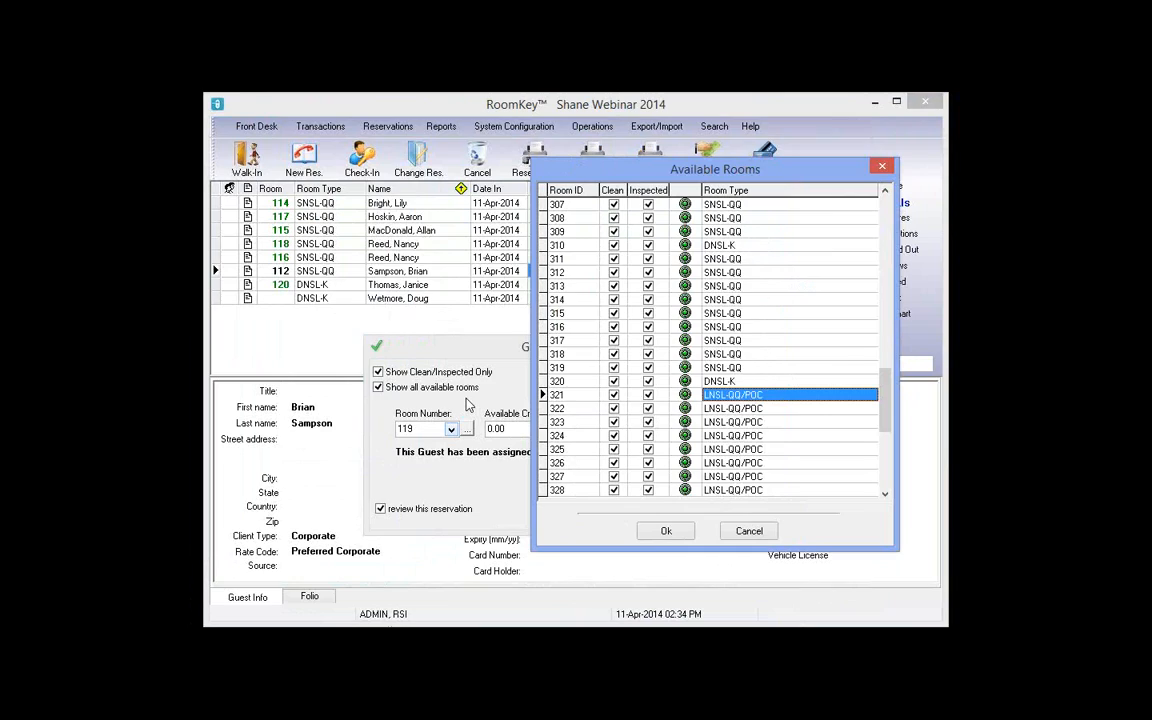
pyautogui.click(738, 397)
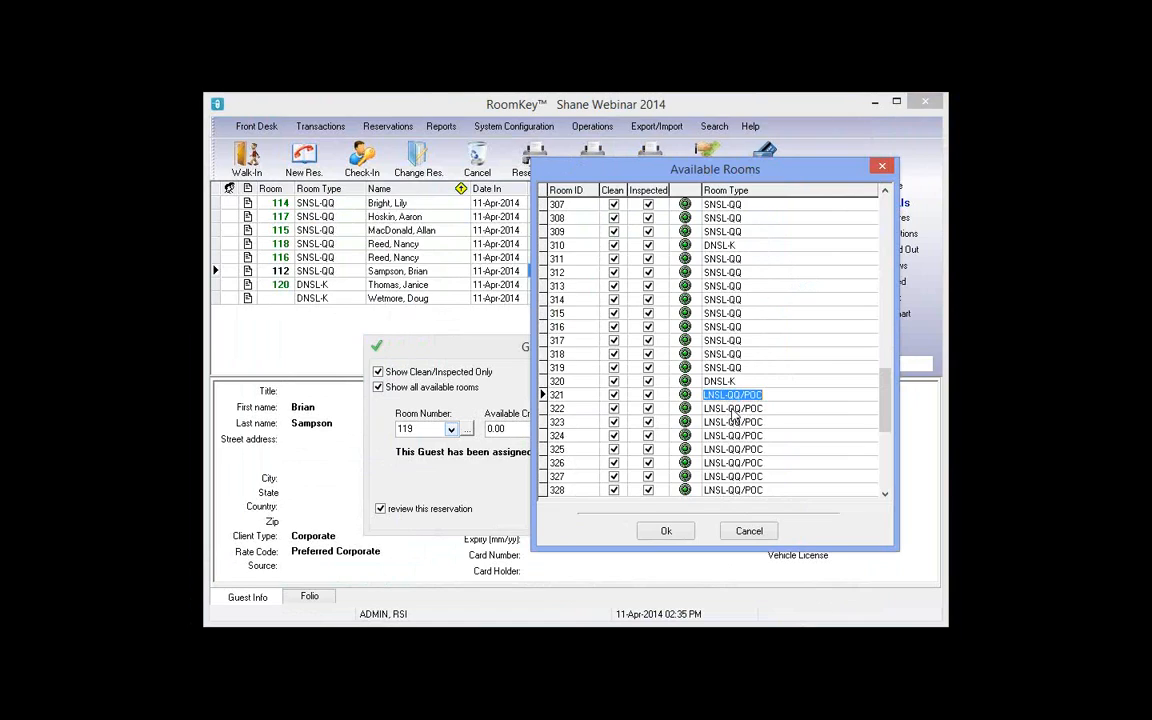
pyautogui.click(664, 533)
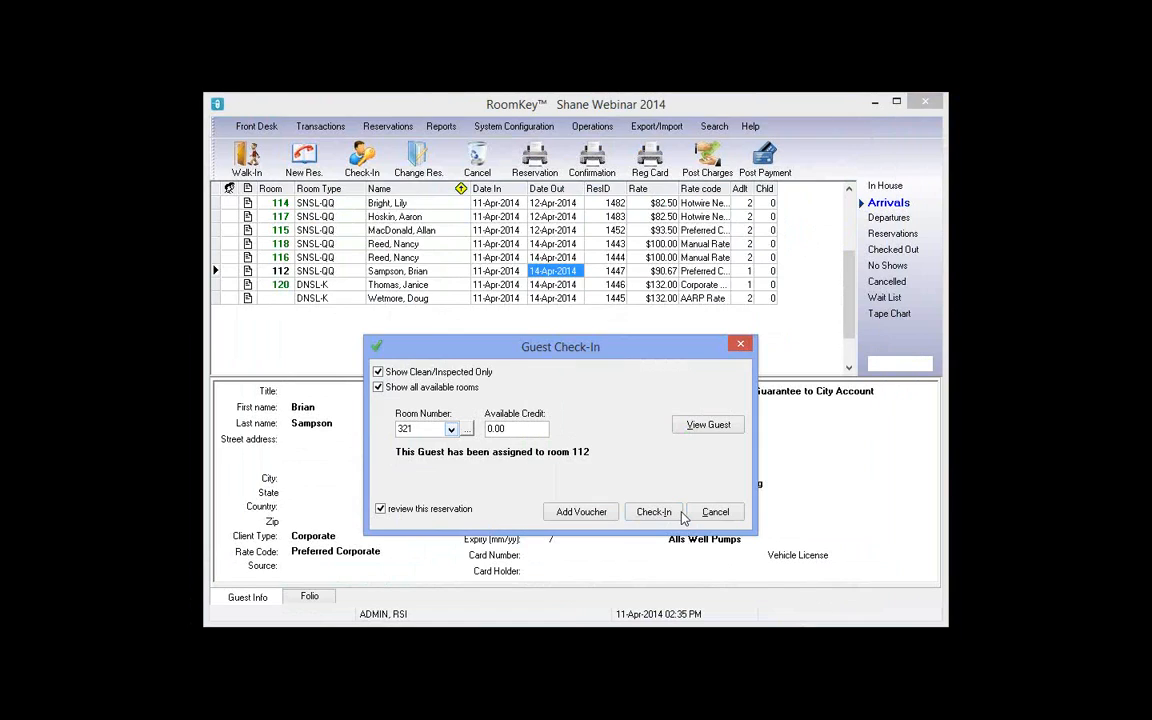
# Step: Finish the room 321 check-in, dismiss the notes and reg card, and review the folio's room charge
pyautogui.click(648, 513)
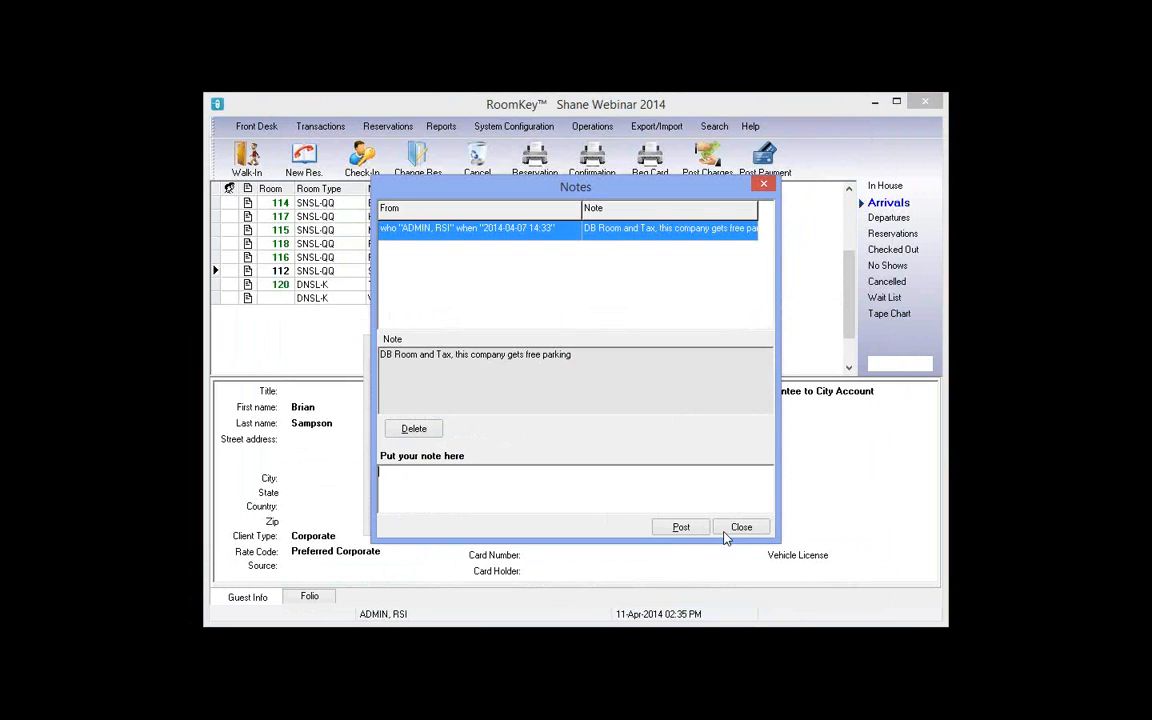
pyautogui.click(740, 528)
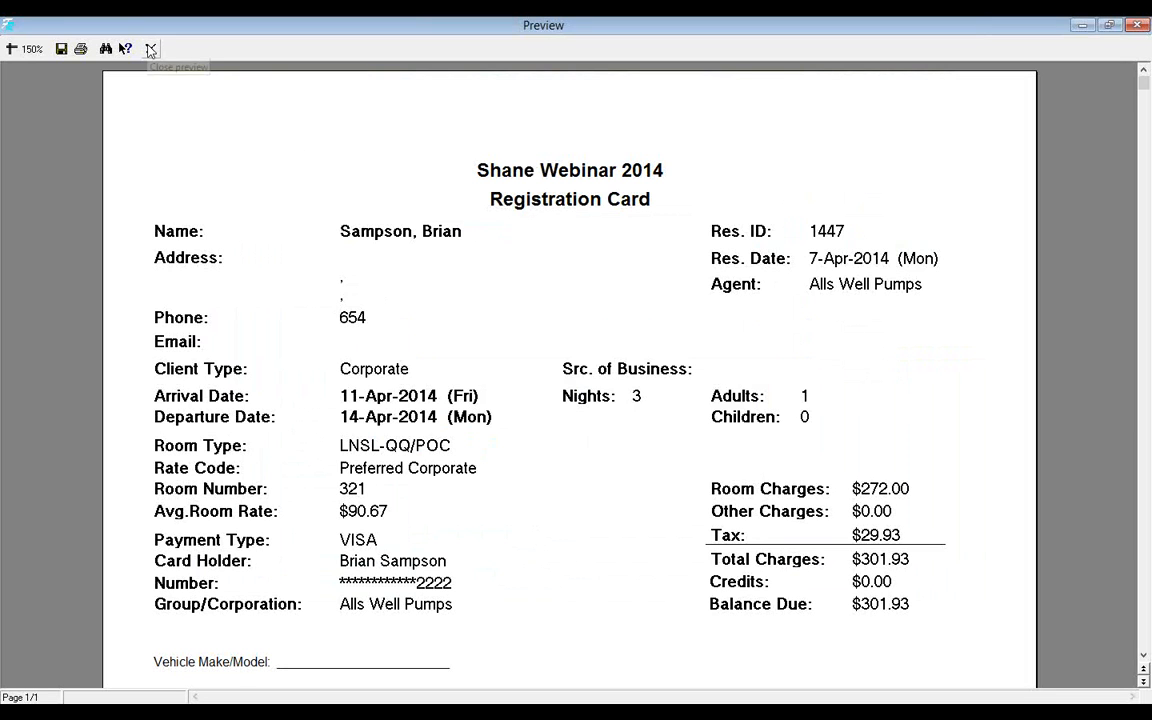
pyautogui.click(150, 50)
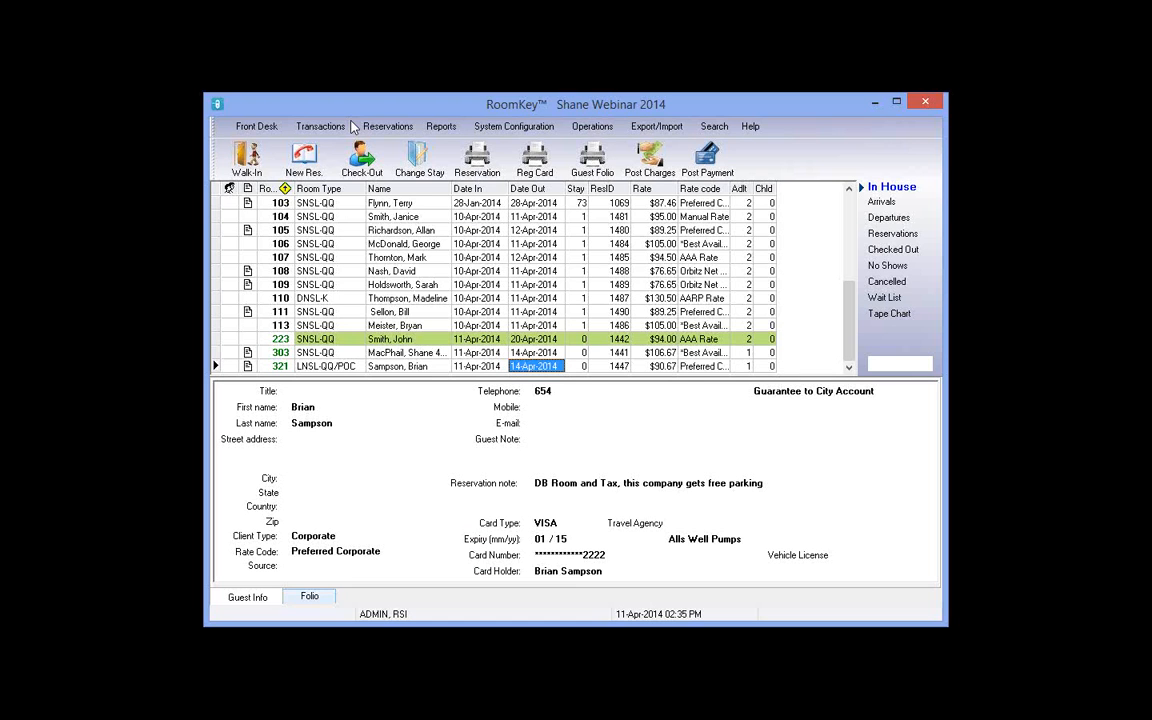
pyautogui.click(310, 597)
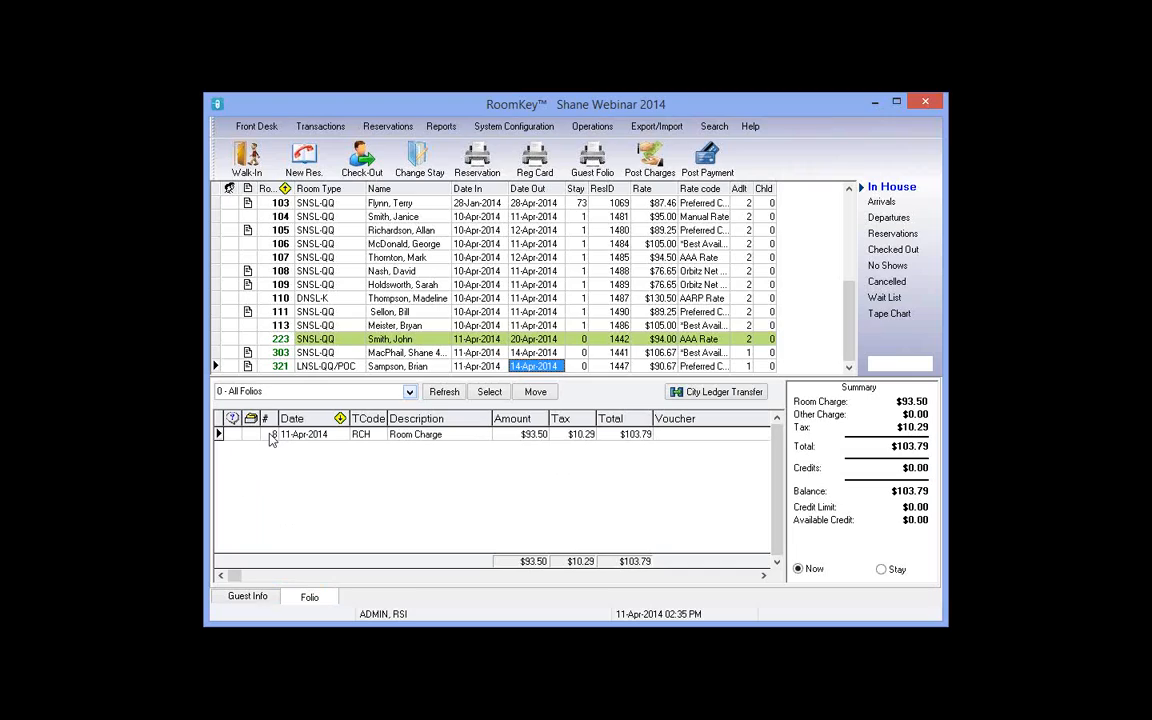
pyautogui.click(270, 437)
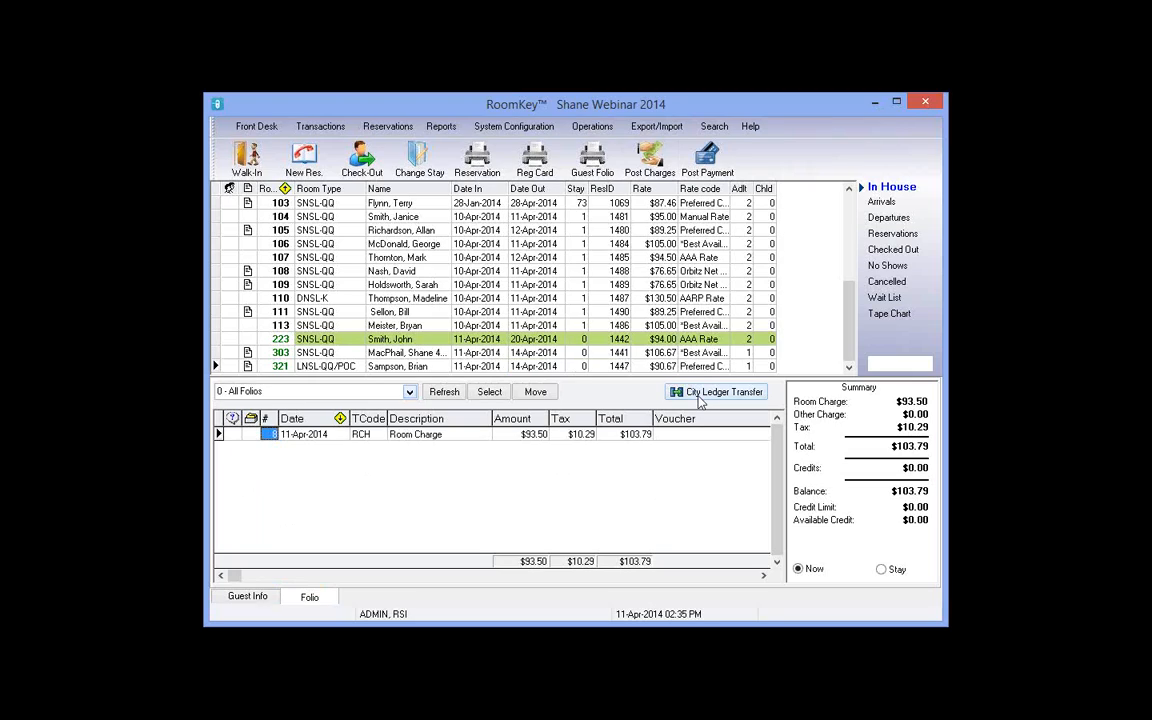
pyautogui.click(246, 598)
# Step: Review the room 117, 115, 118 and 120 arrivals, read room 120's billing note, and start its check-in
pyautogui.click(884, 203)
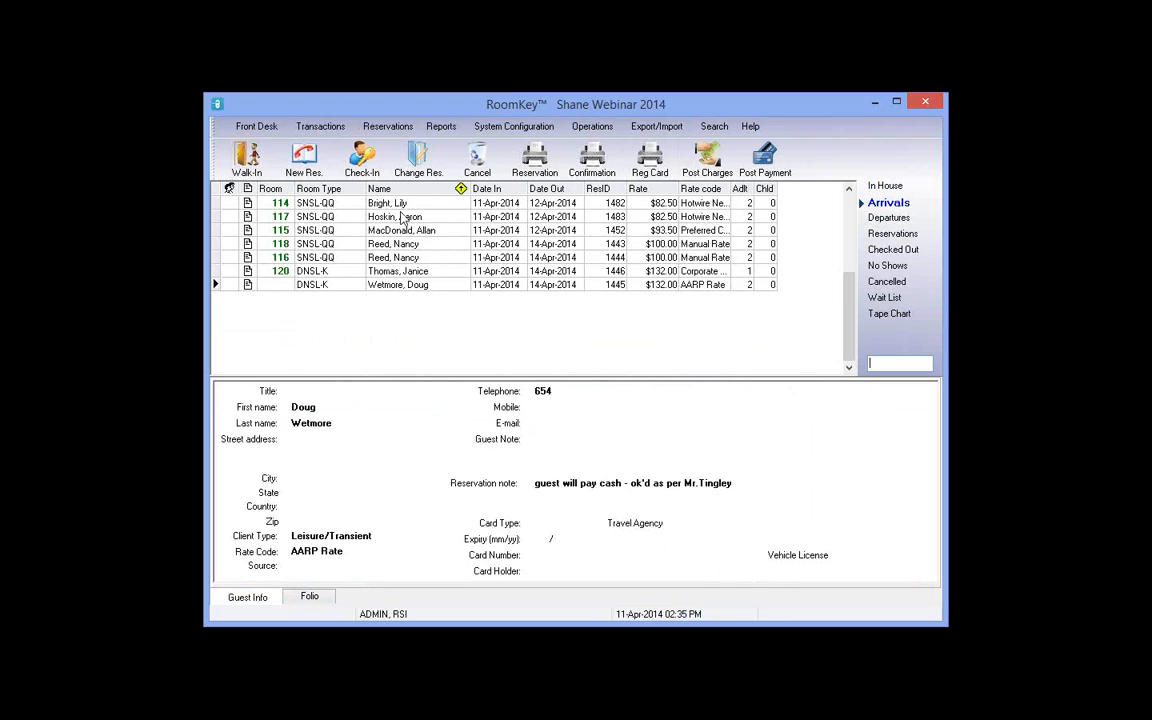
pyautogui.click(402, 217)
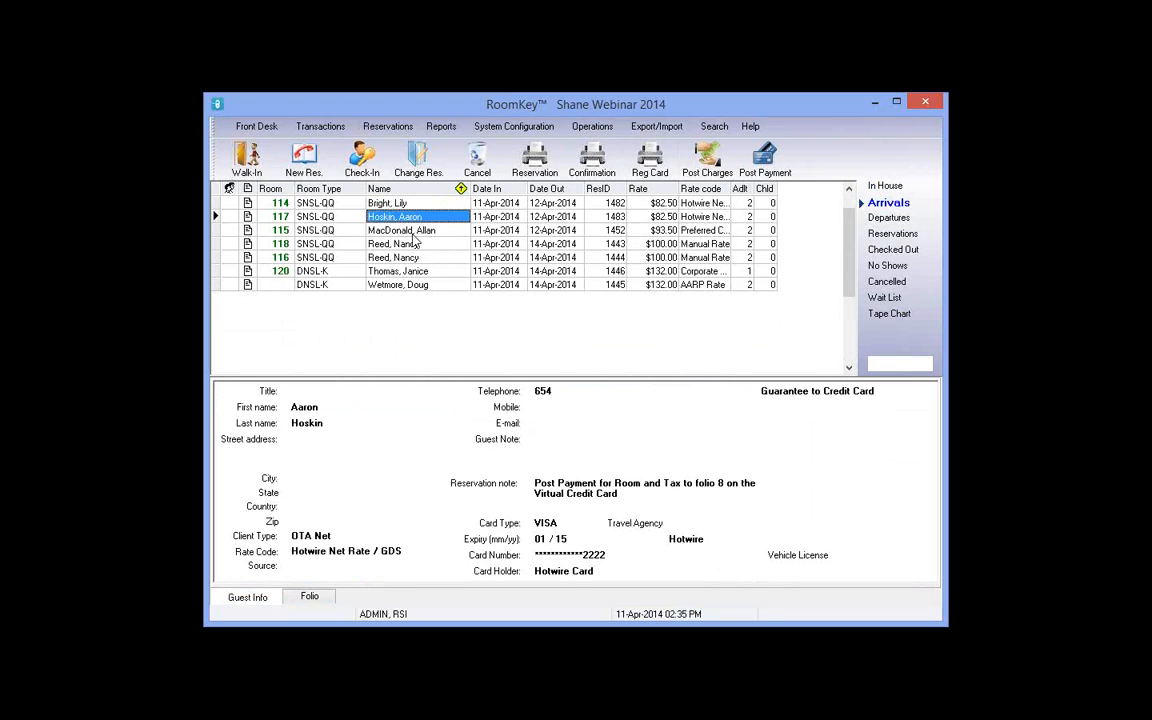
pyautogui.click(411, 234)
pyautogui.click(405, 245)
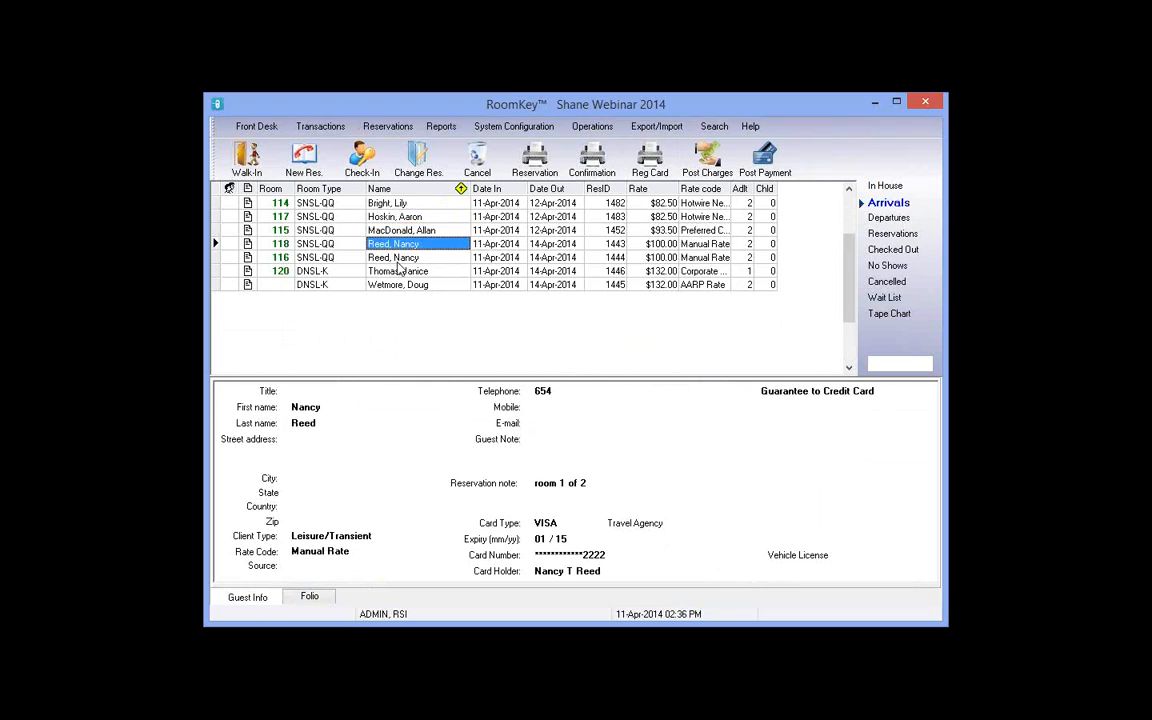
pyautogui.click(396, 271)
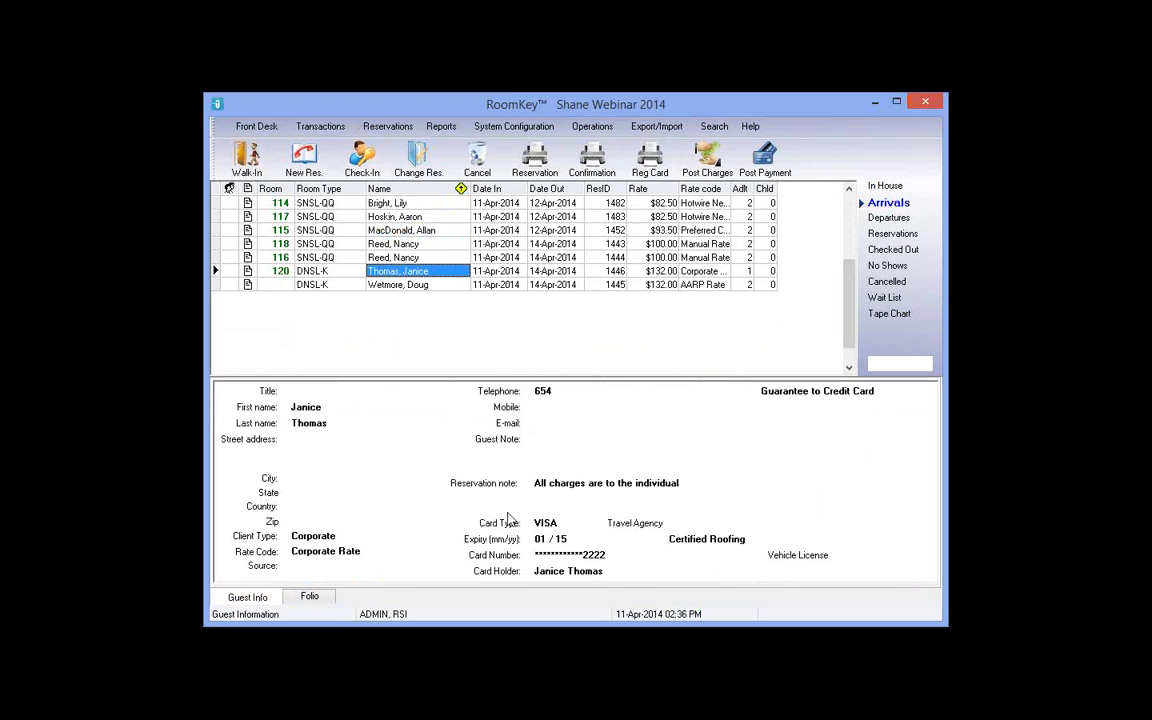
pyautogui.moveTo(614, 483); pyautogui.dragTo(540, 483)
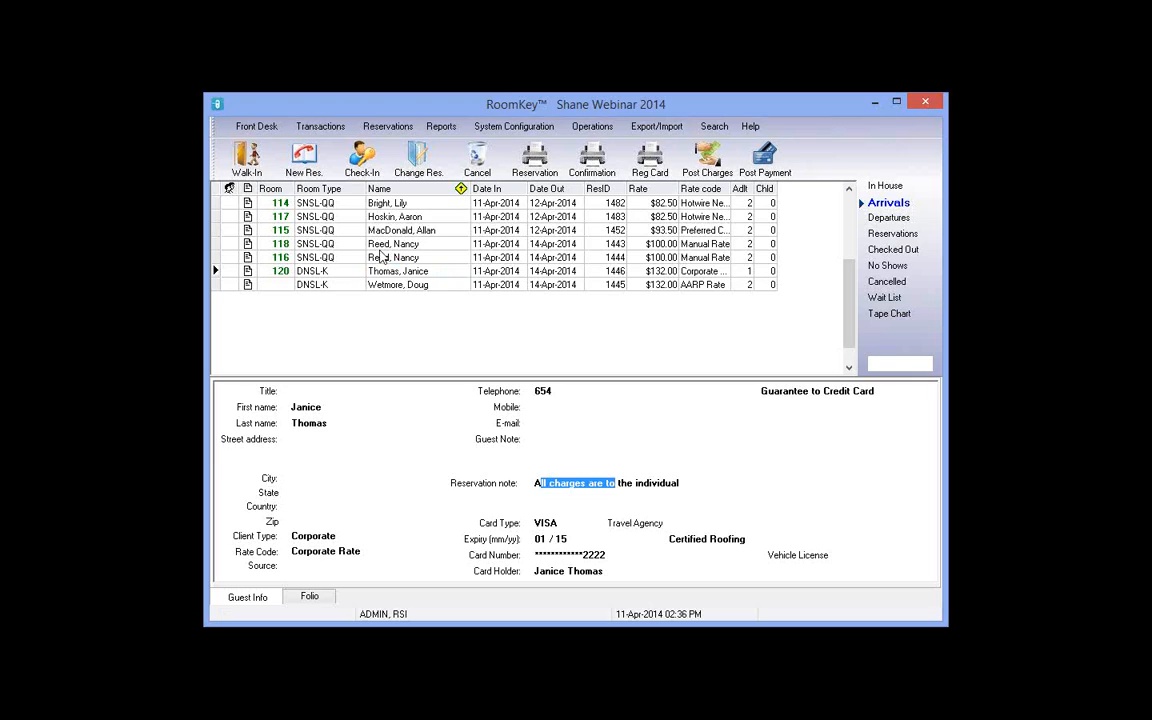
pyautogui.click(355, 271)
pyautogui.click(360, 160)
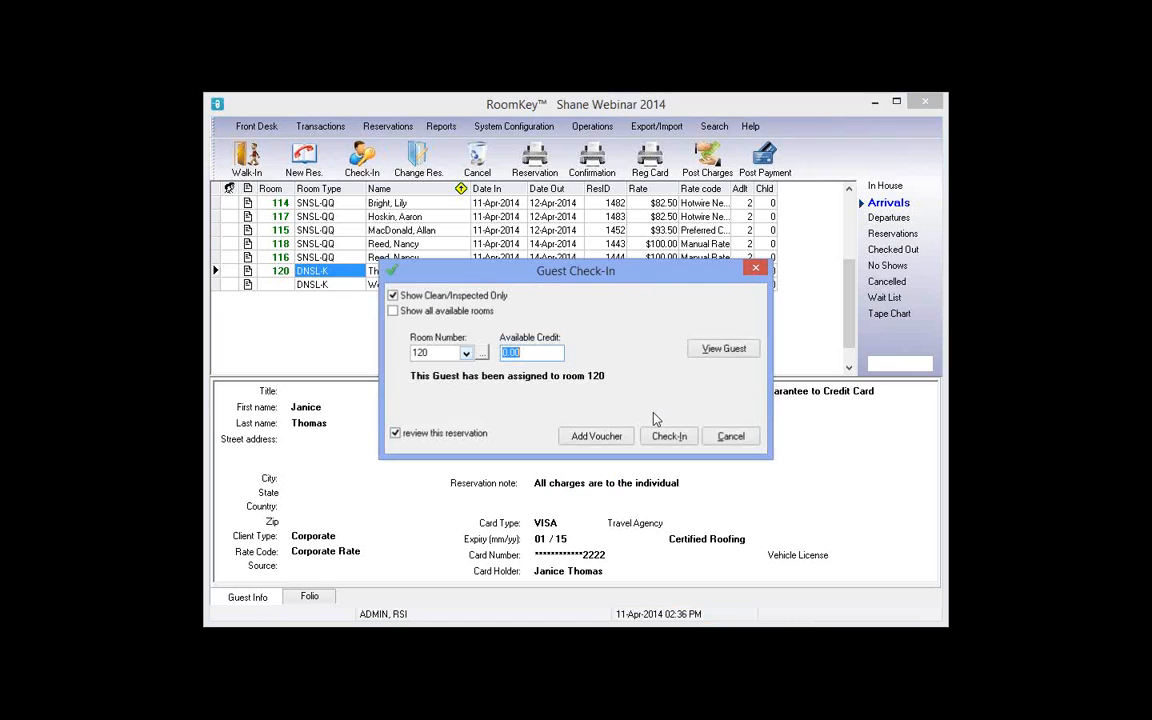
# Step: Look over the room 120 guest's extra info, then complete the check-in
pyautogui.click(723, 350)
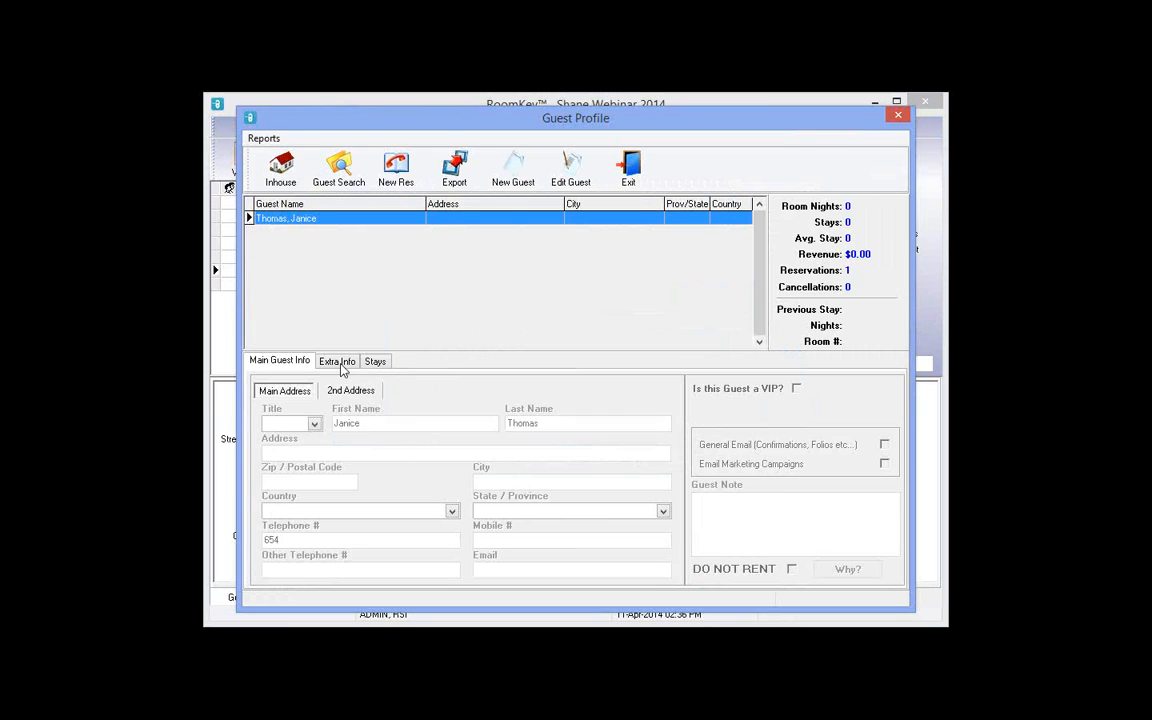
pyautogui.click(338, 363)
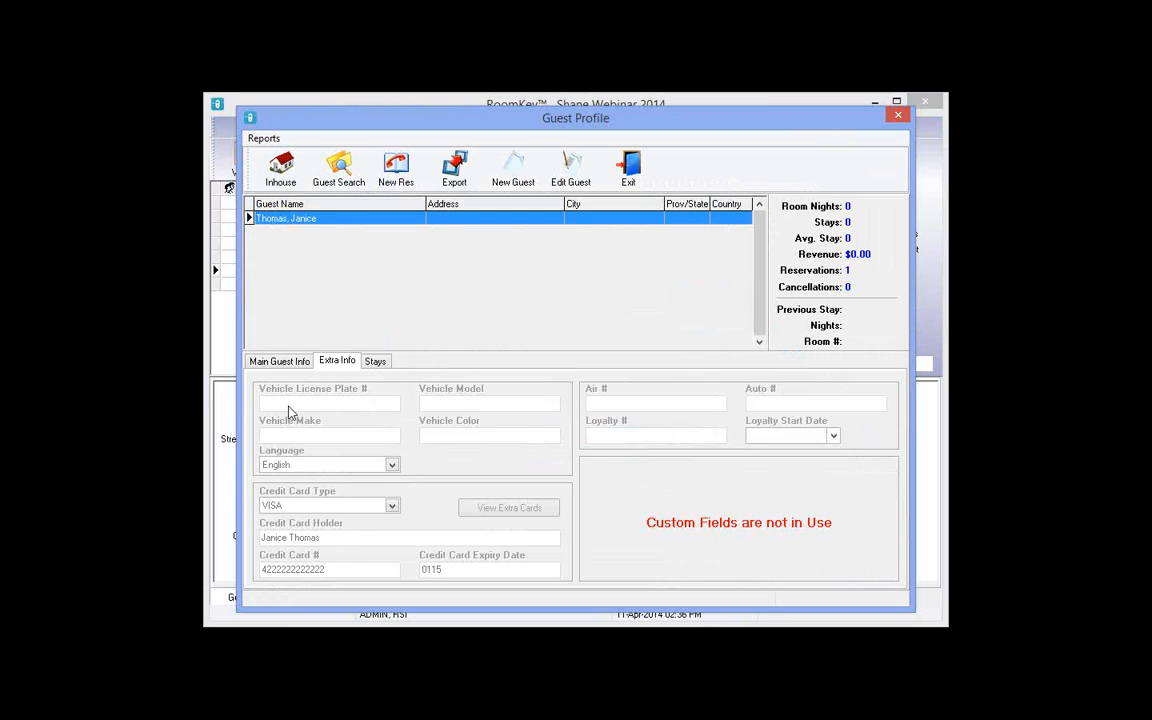
pyautogui.click(628, 168)
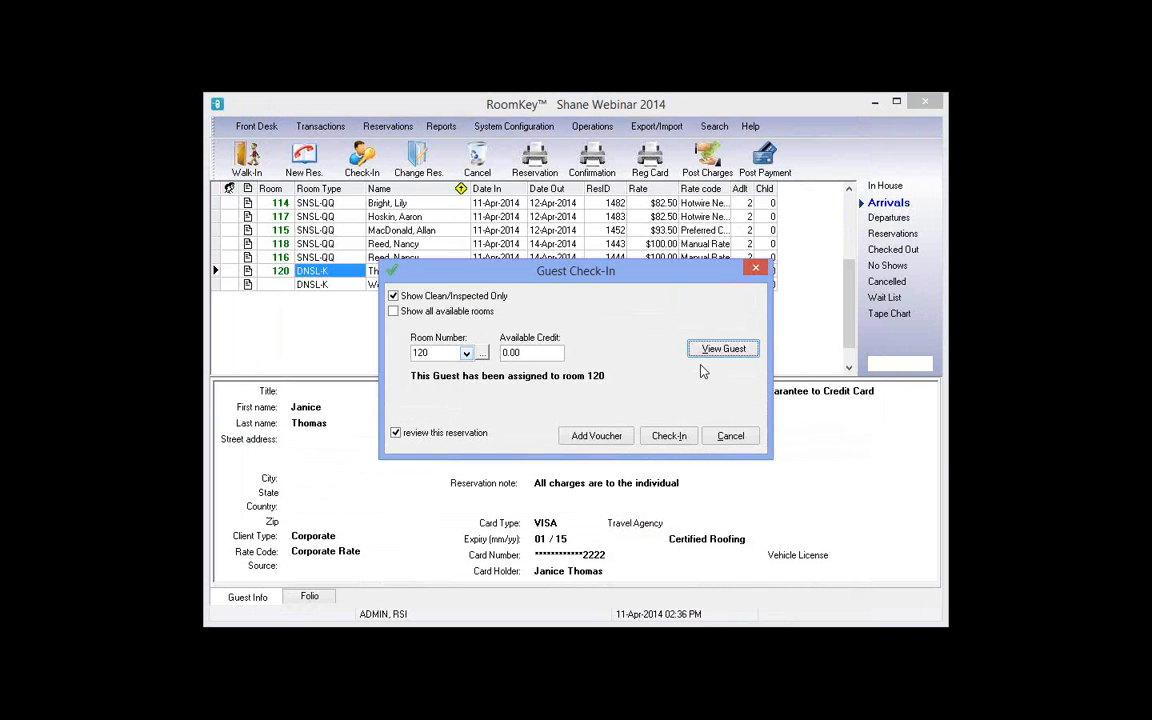
pyautogui.click(671, 437)
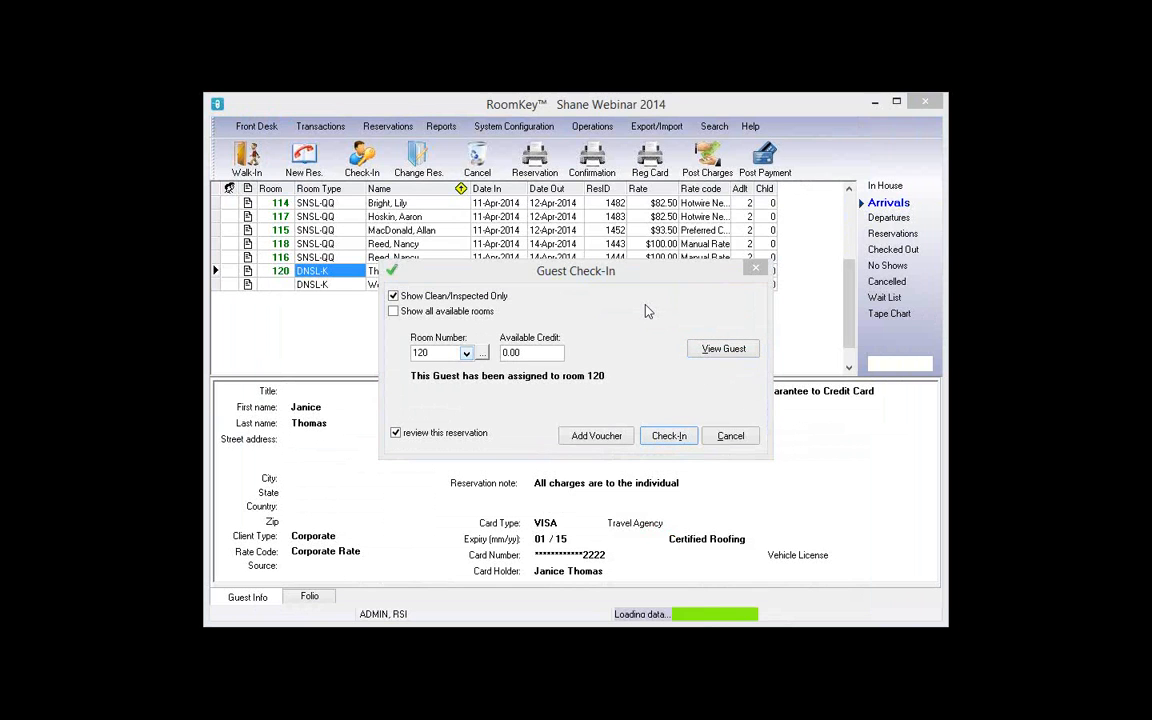
# Step: Dismiss the notes and compare the $149.85 folio's whole-stay and today's room charges
pyautogui.moveTo(510, 358); pyautogui.dragTo(350, 363)
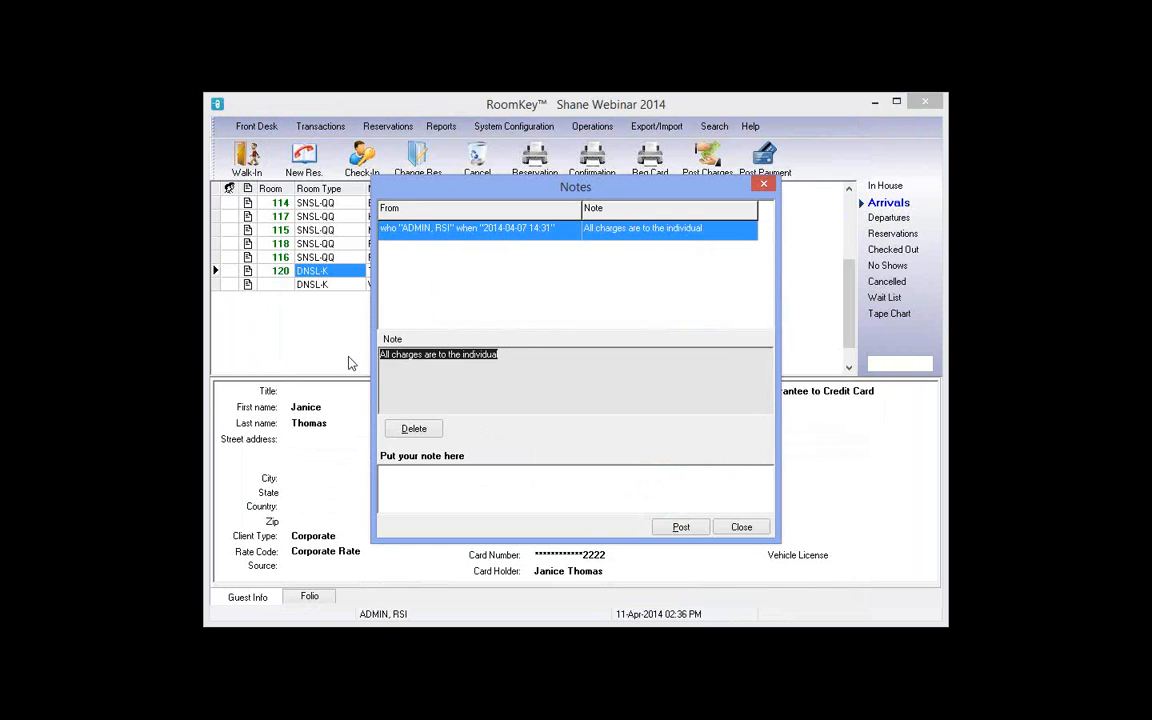
pyautogui.click(741, 528)
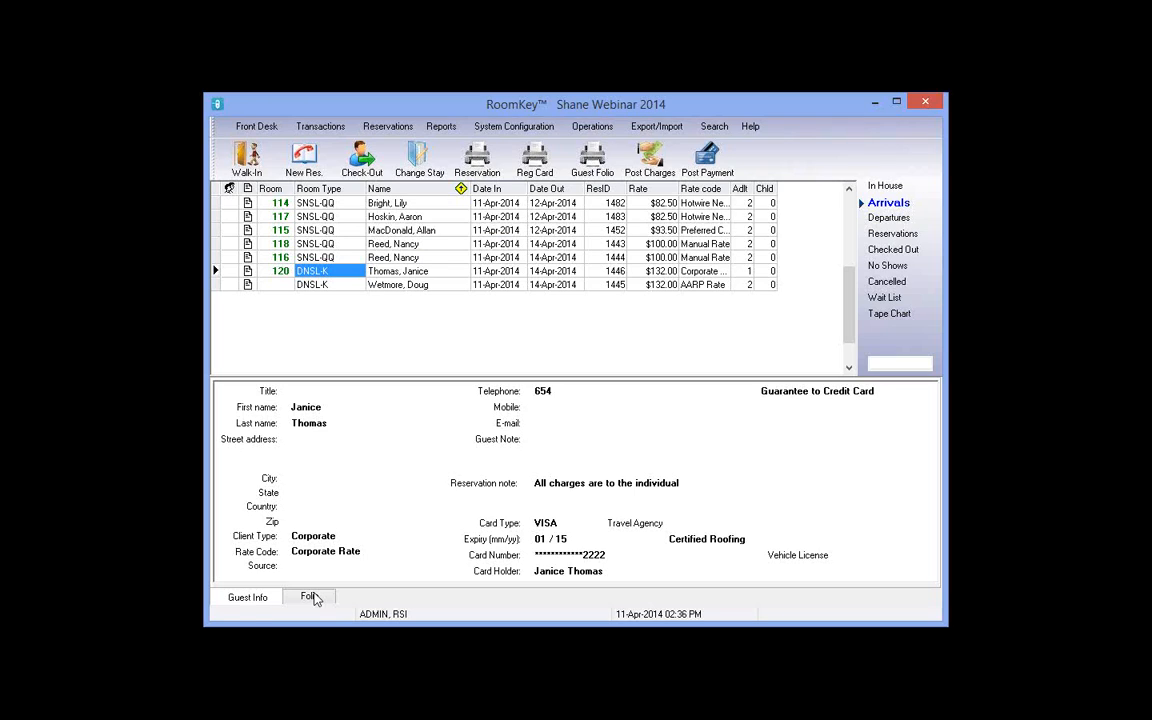
pyautogui.click(310, 596)
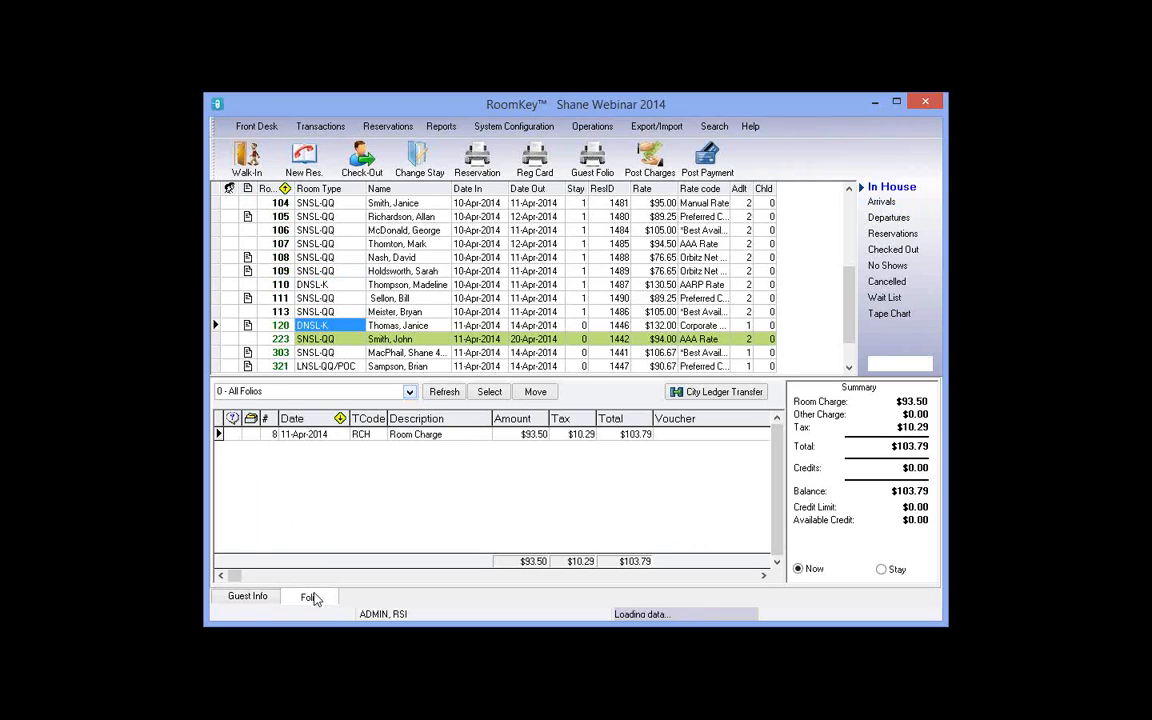
pyautogui.click(880, 569)
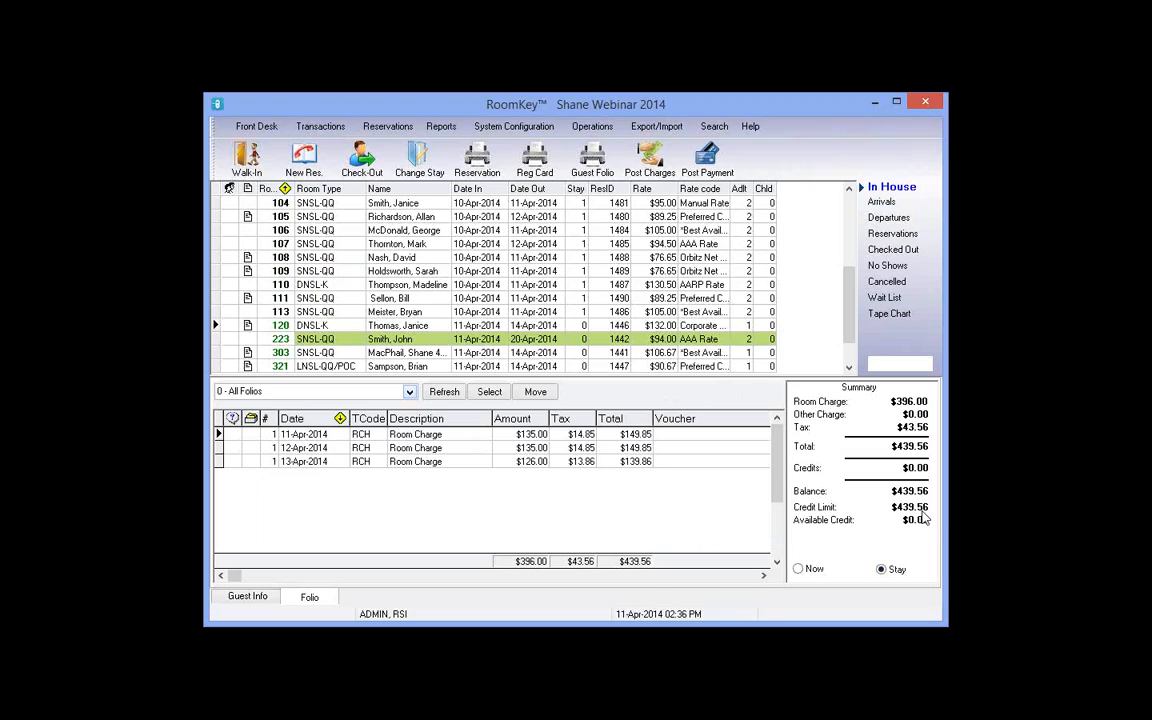
pyautogui.click(801, 572)
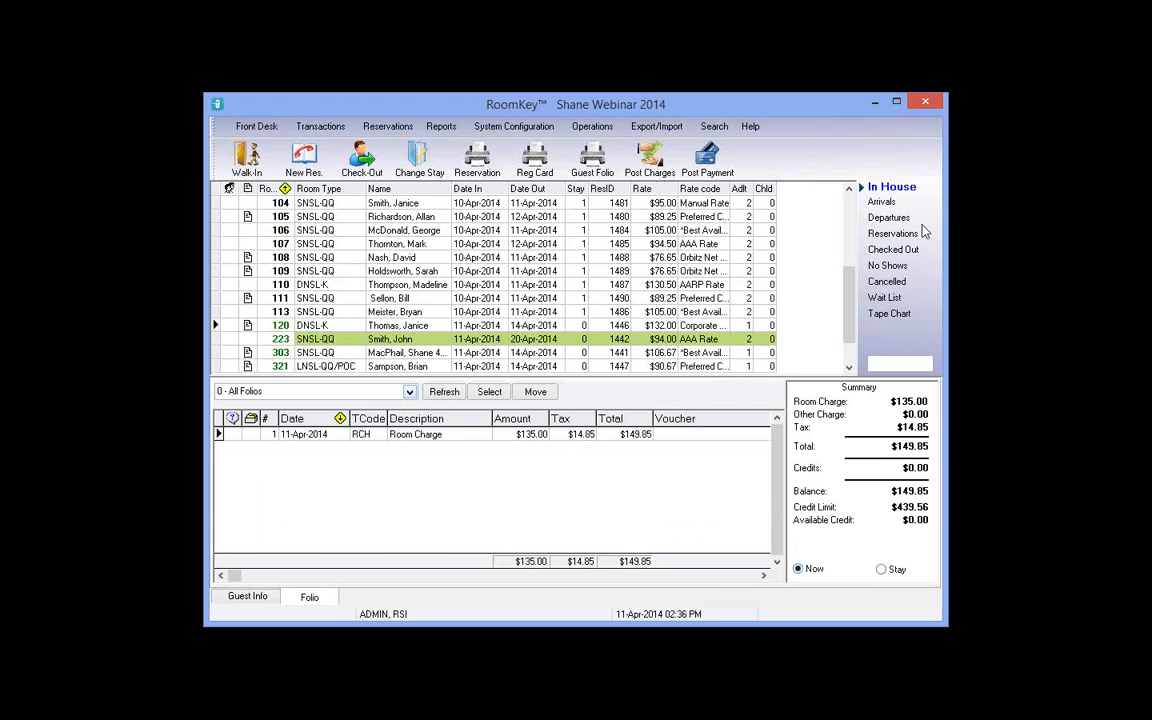
pyautogui.click(883, 203)
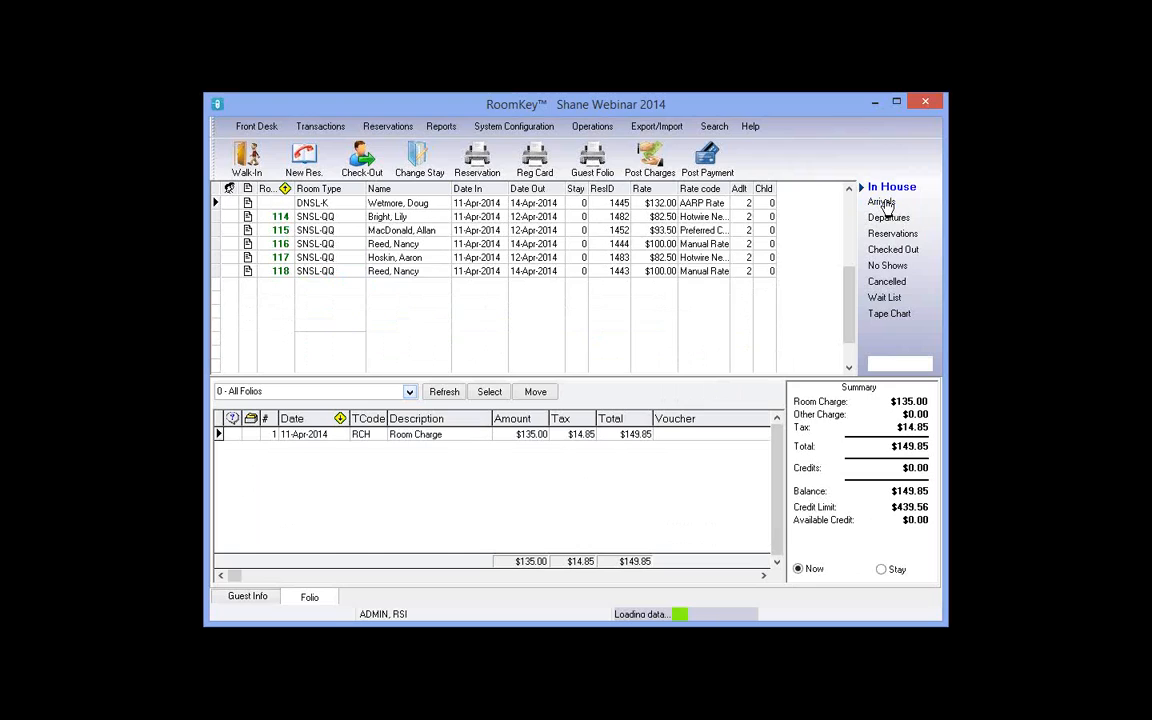
# Step: Read the AARP-rate arrival's cash-payment note and preview its confirmation: $439.56 for 3 nights
pyautogui.click(251, 600)
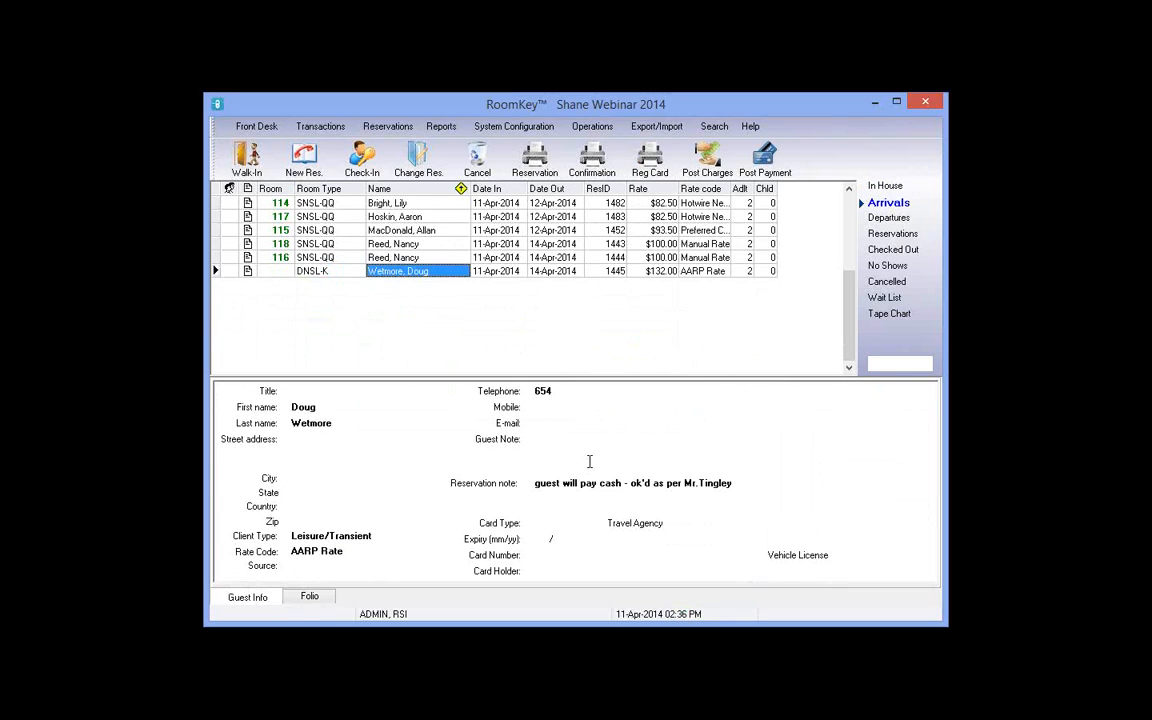
pyautogui.moveTo(538, 484); pyautogui.dragTo(617, 484)
pyautogui.moveTo(713, 488); pyautogui.dragTo(718, 490)
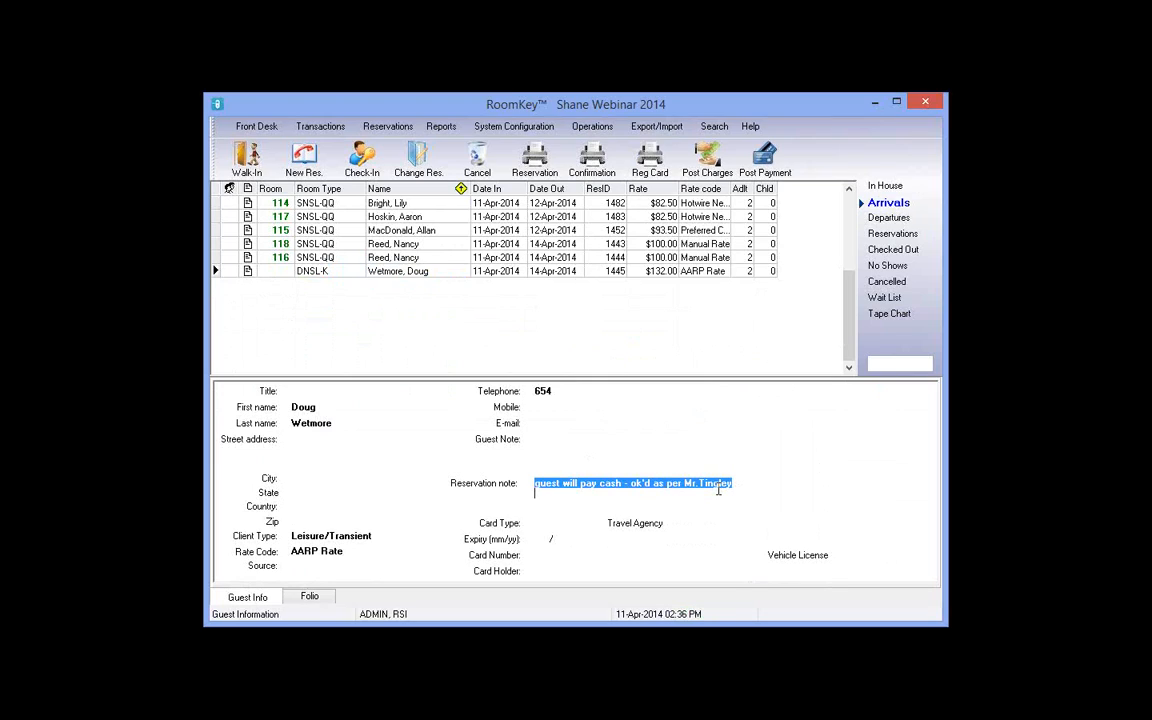
pyautogui.click(435, 272)
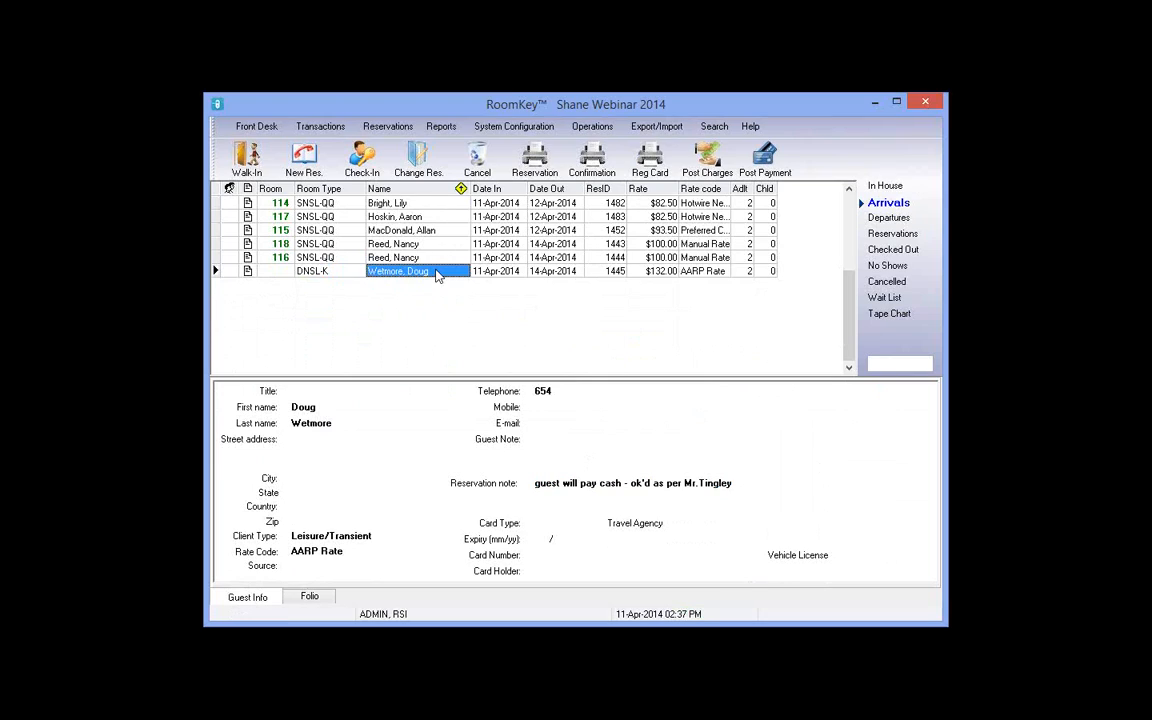
pyautogui.click(603, 166)
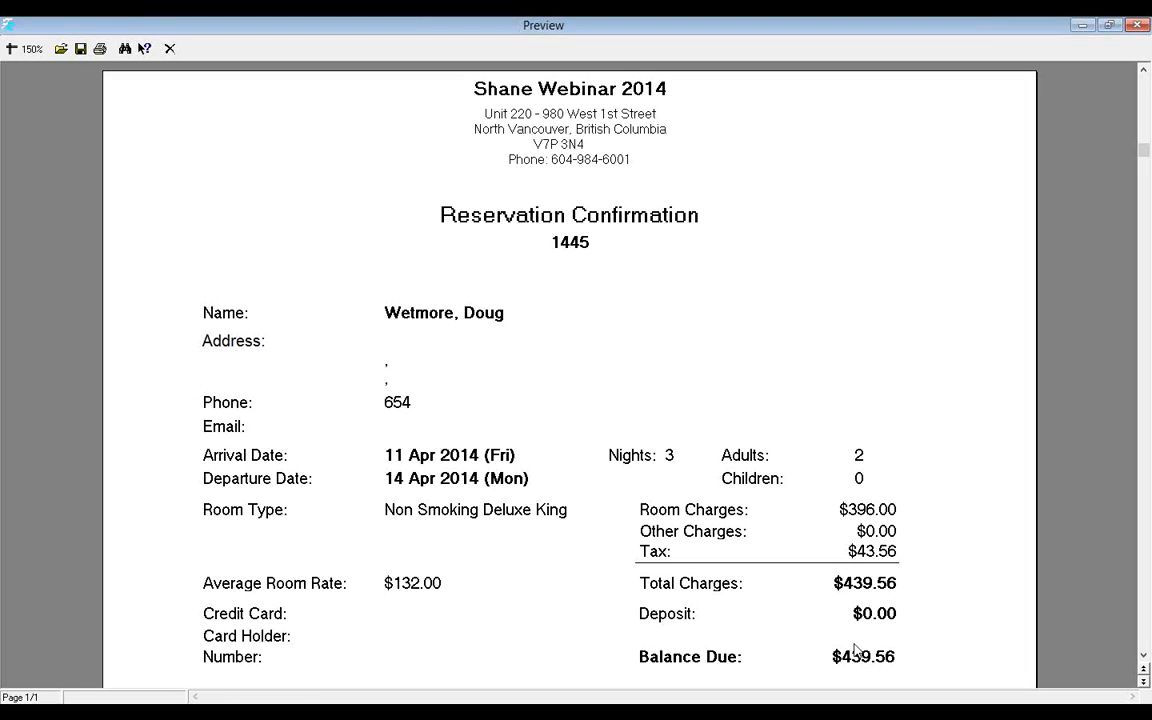
pyautogui.scroll(-3, 855, 650)
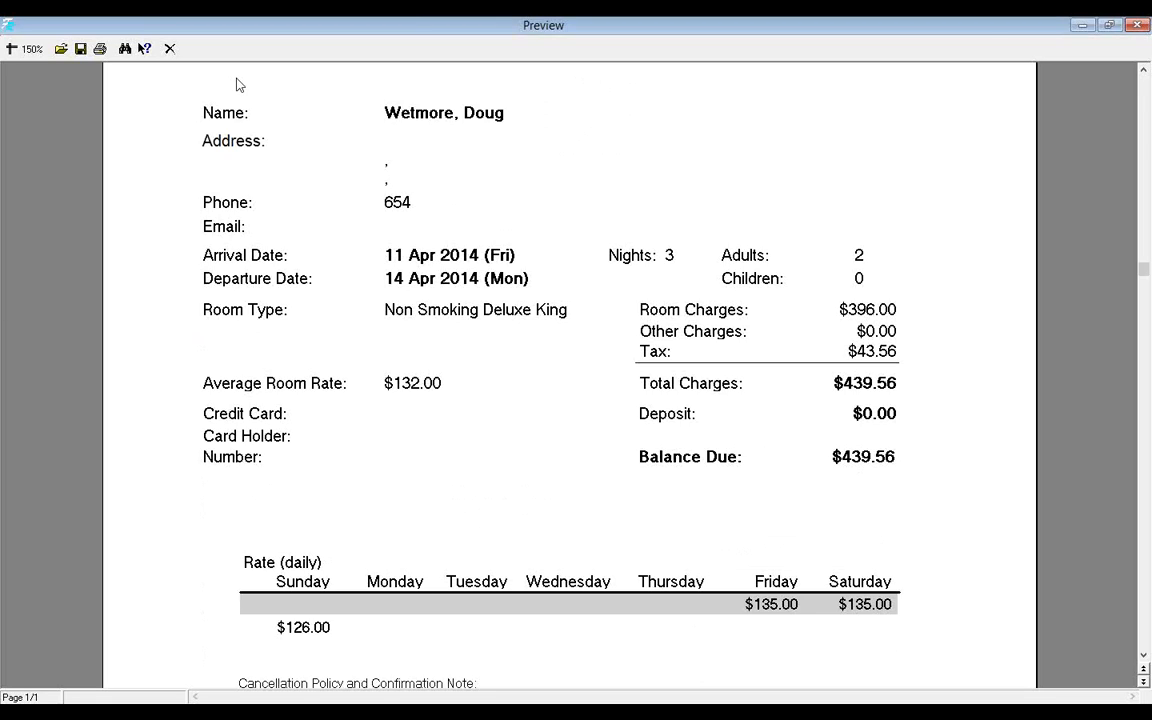
pyautogui.click(170, 49)
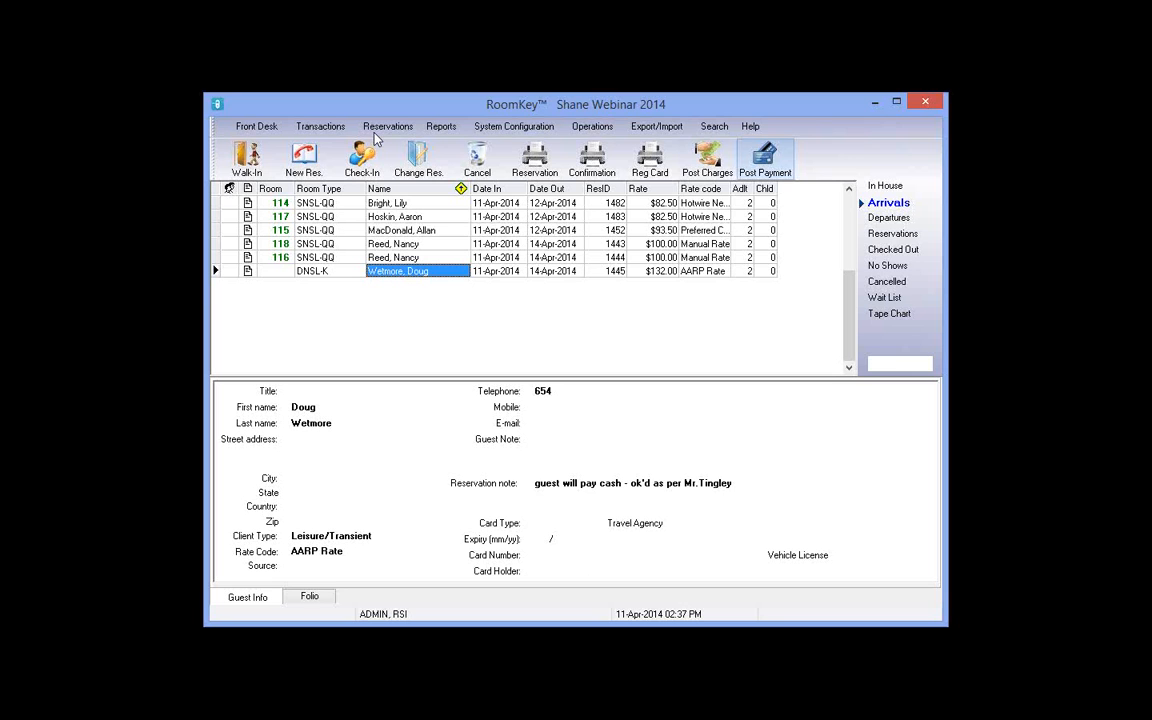
# Step: Post a 439.56 payment with PmtCode CASH and close the payment window
pyautogui.click(765, 160)
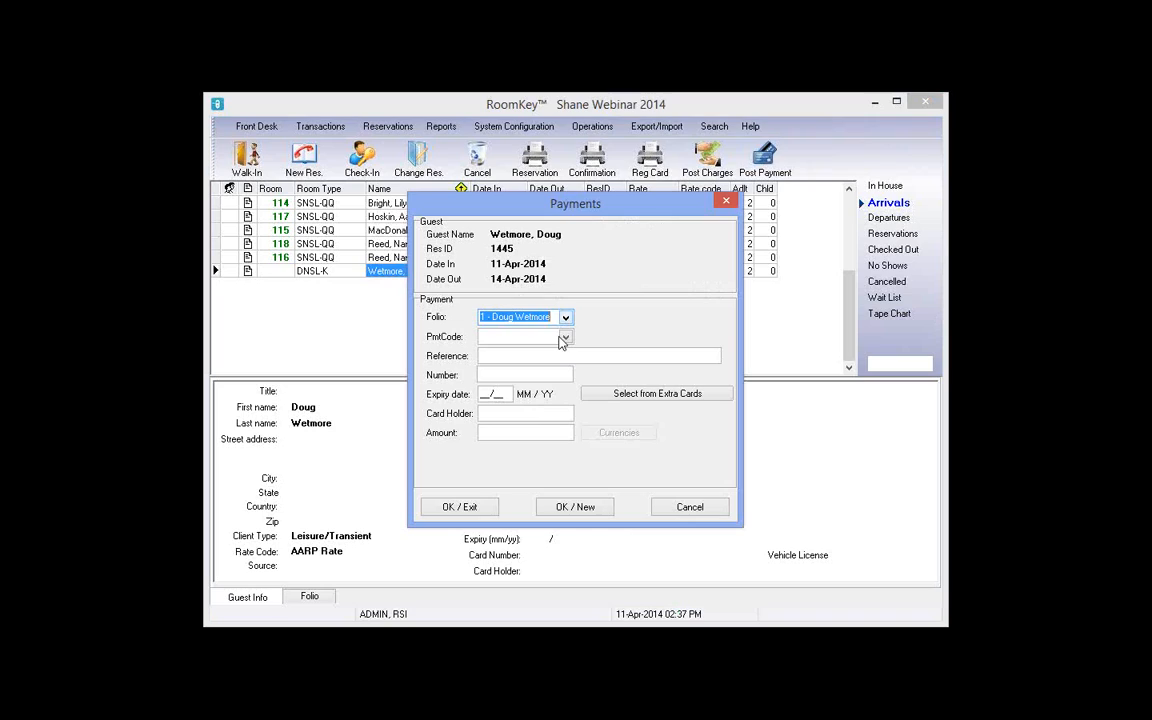
pyautogui.click(566, 338)
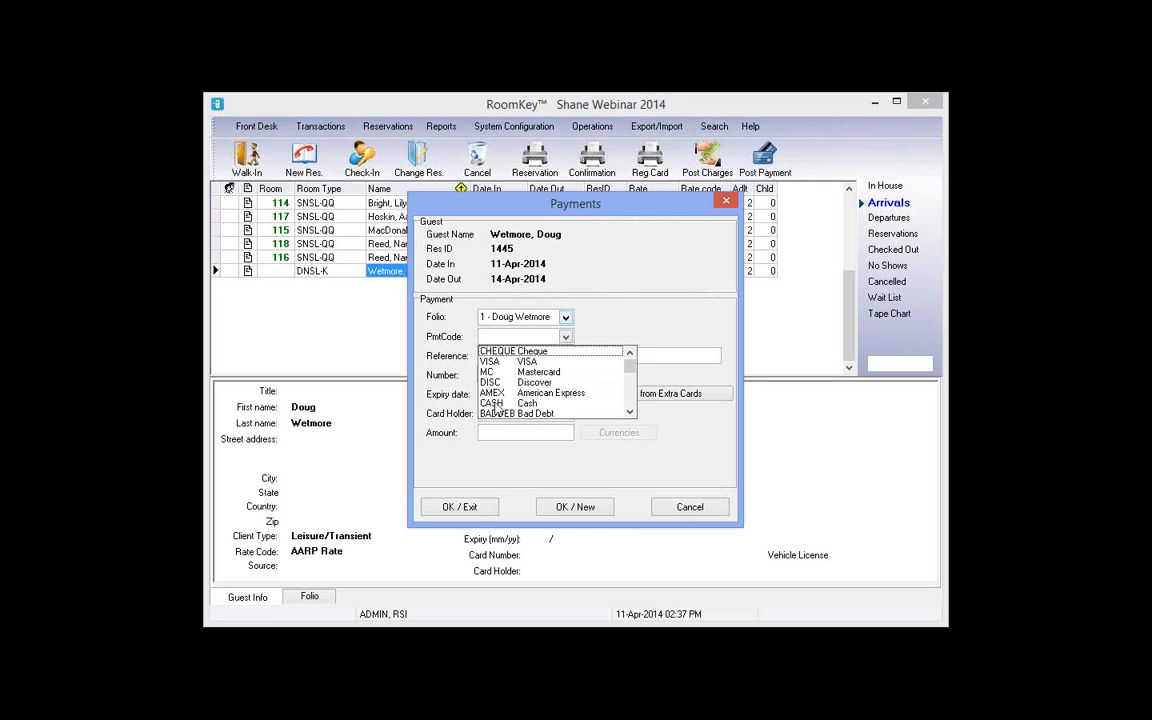
pyautogui.click(530, 404)
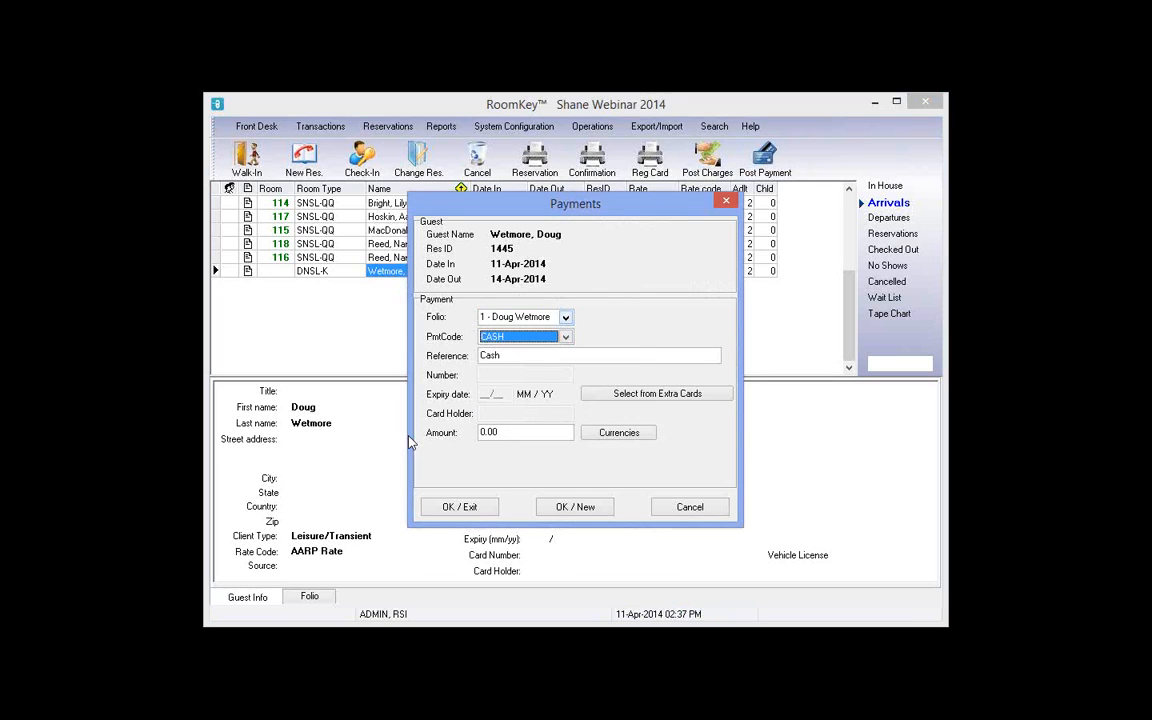
pyautogui.write('4')
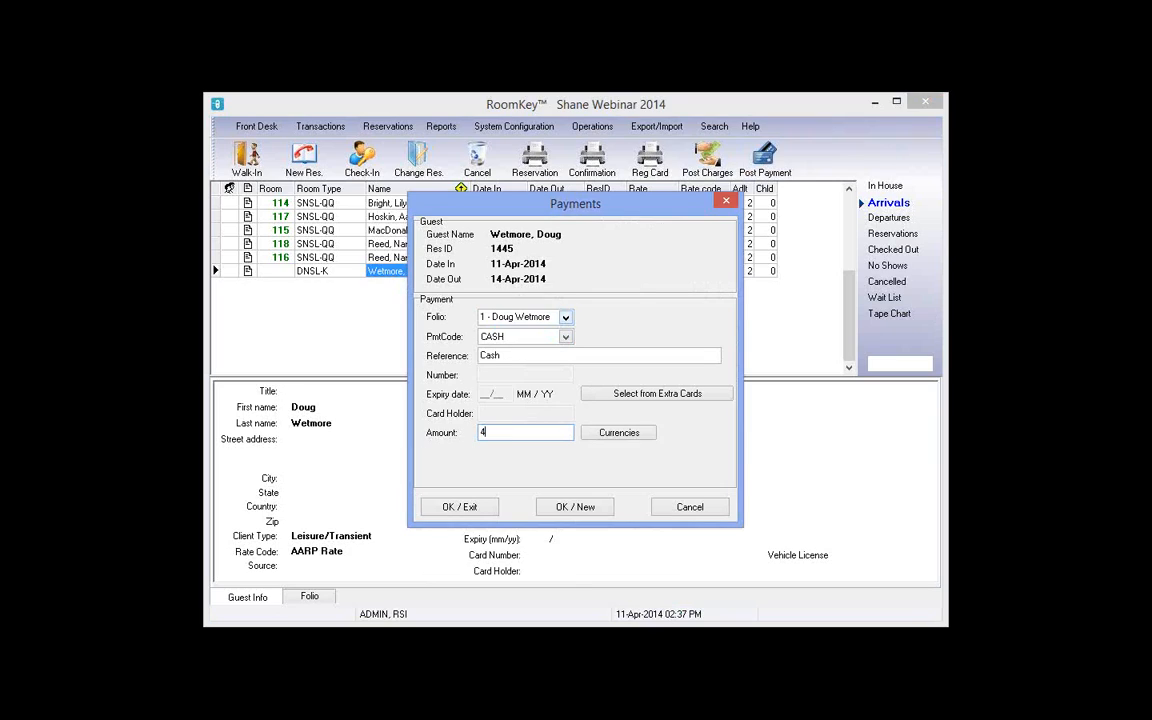
pyautogui.write('39.56')
pyautogui.click(462, 507)
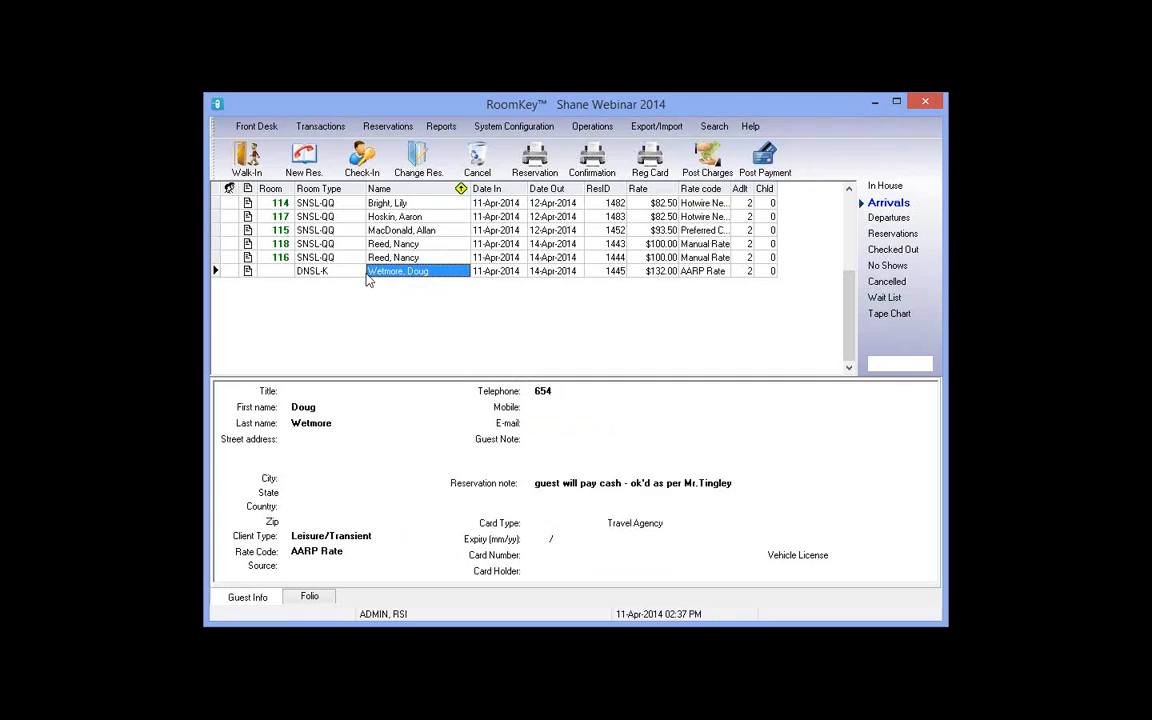
# Step: Start checking in the AARP-rate reservation and glance at the guest's extra info
pyautogui.click(340, 271)
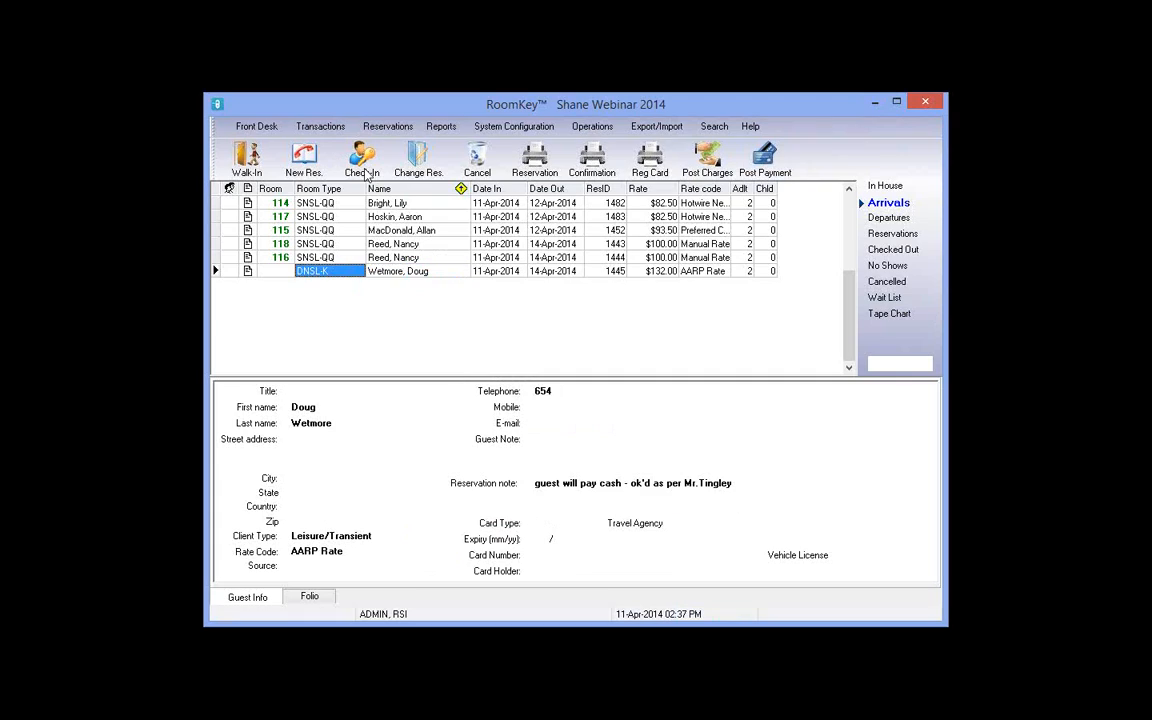
pyautogui.click(366, 175)
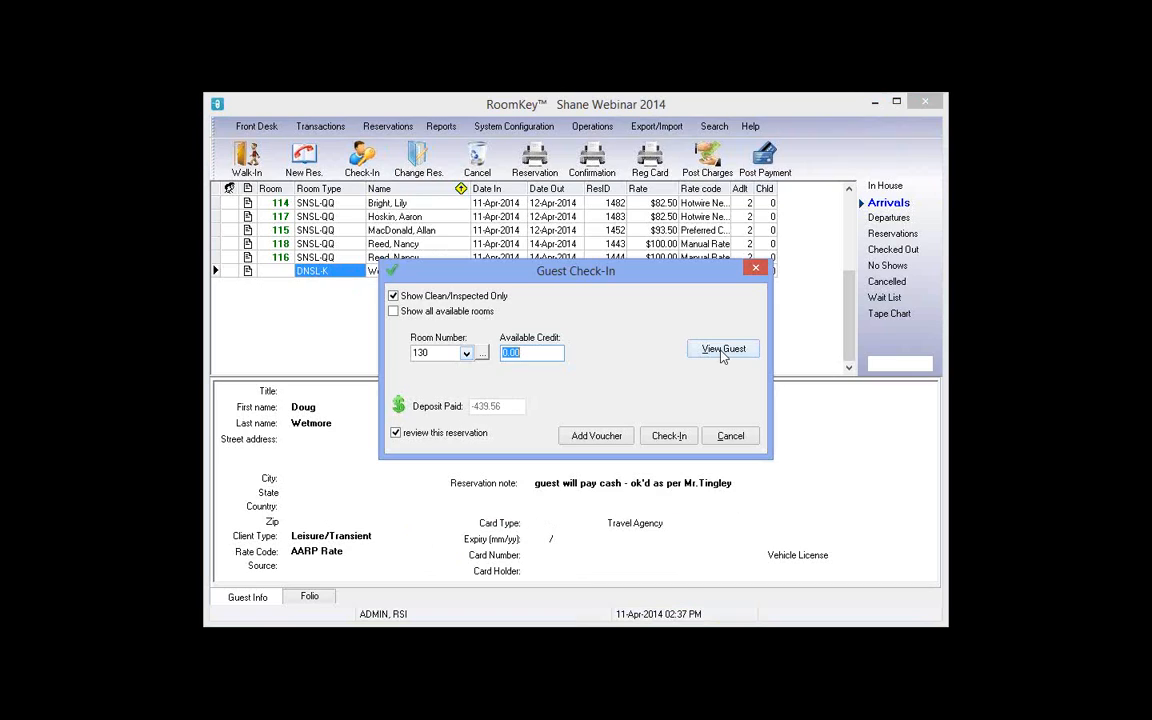
pyautogui.click(723, 350)
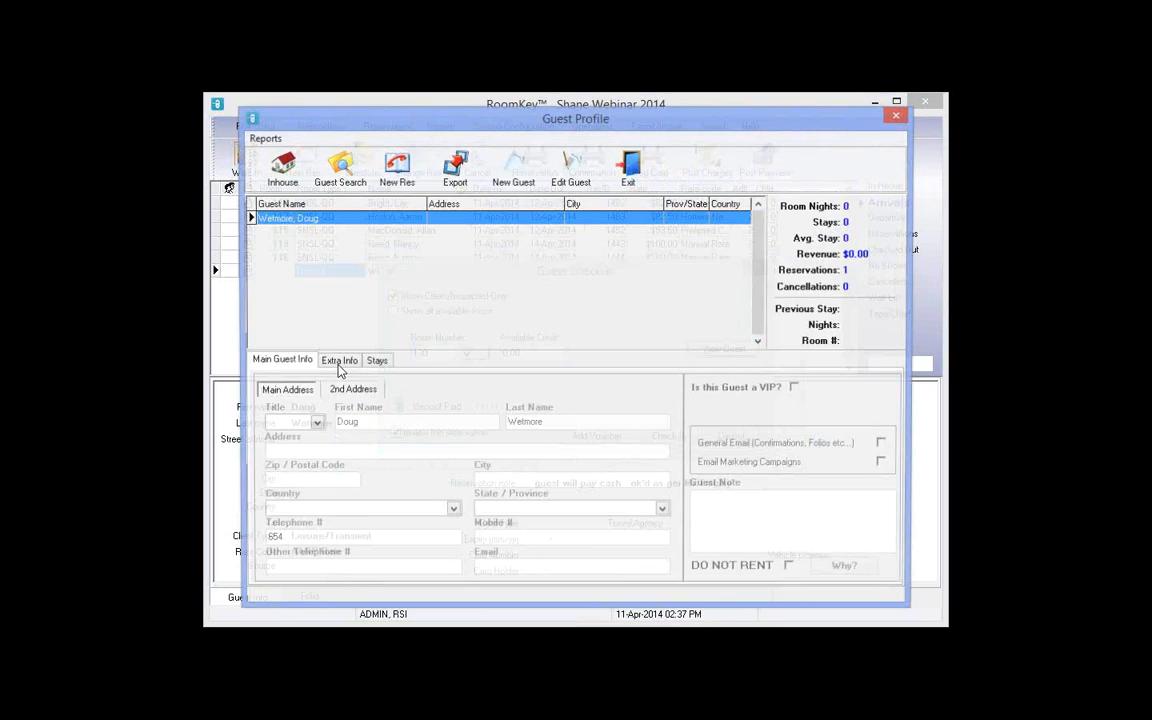
pyautogui.click(339, 366)
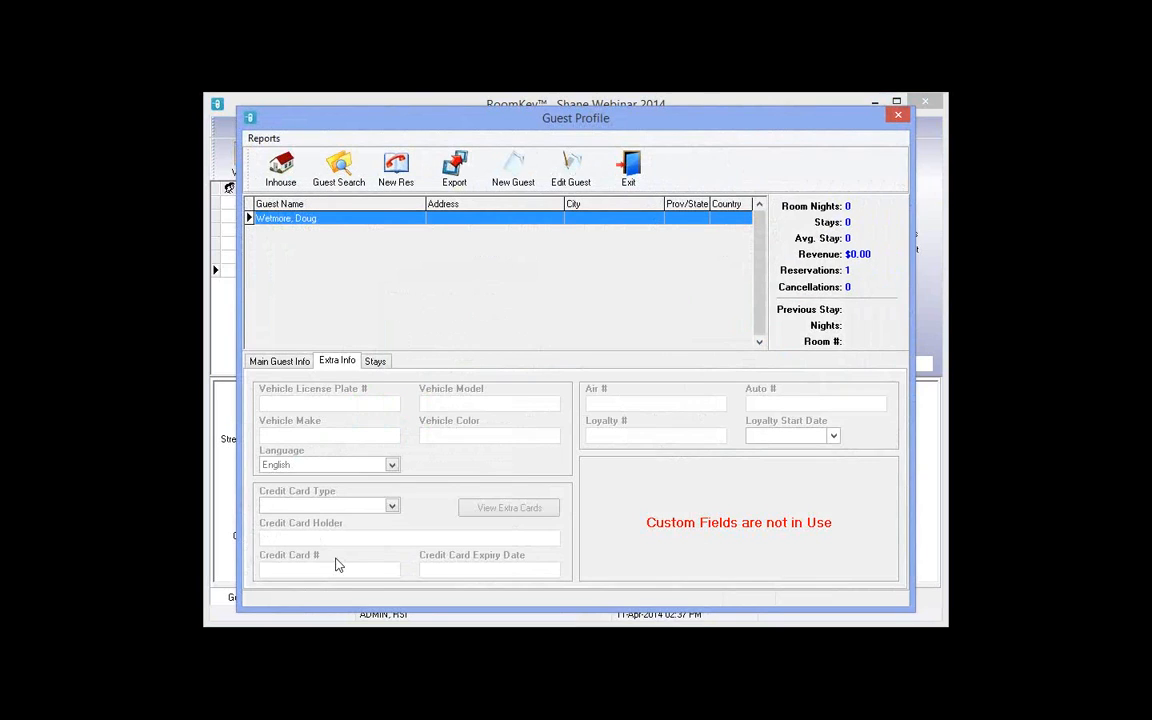
pyautogui.click(629, 167)
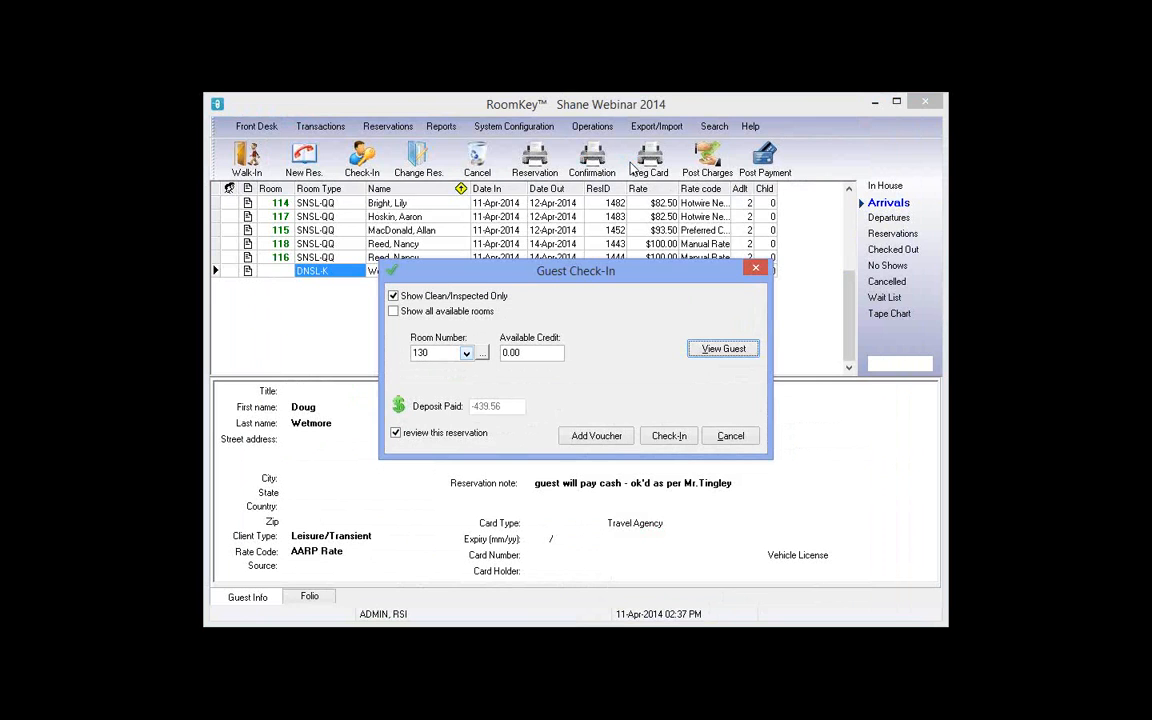
# Step: Check the guest into room 130, dismiss the notes, and scroll the registration card showing $0.00 due
pyautogui.click(668, 436)
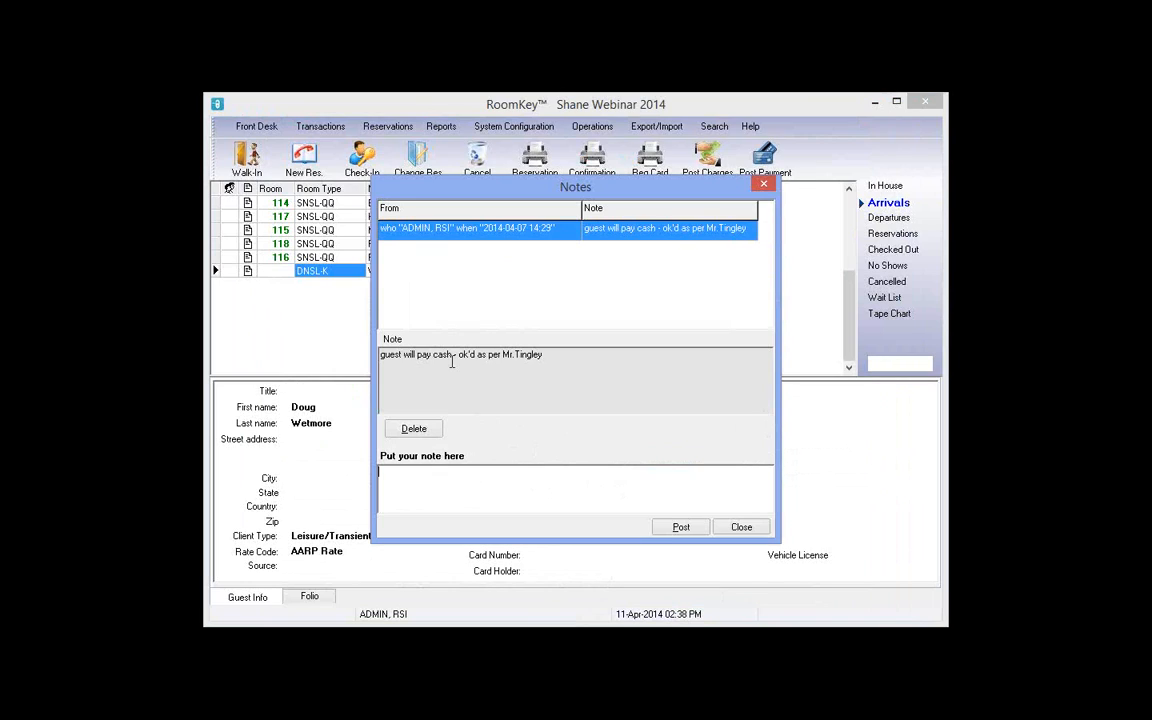
pyautogui.moveTo(389, 356); pyautogui.dragTo(422, 358)
pyautogui.hotkey('shift', 'End')
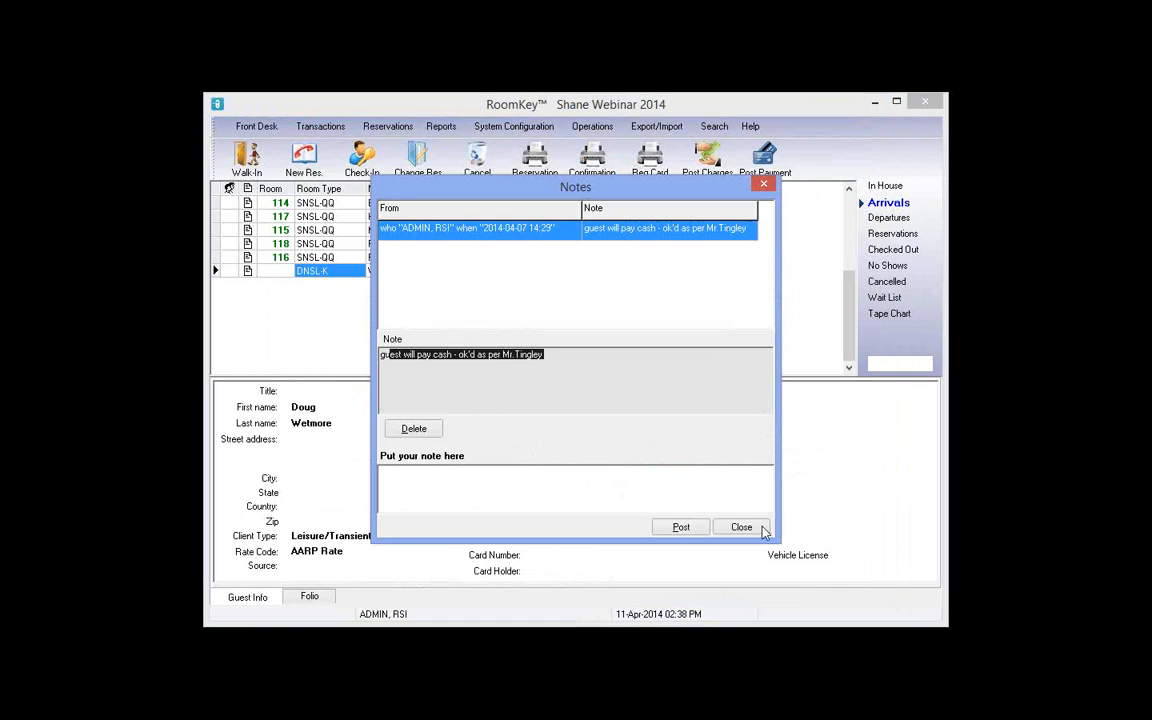
pyautogui.click(741, 527)
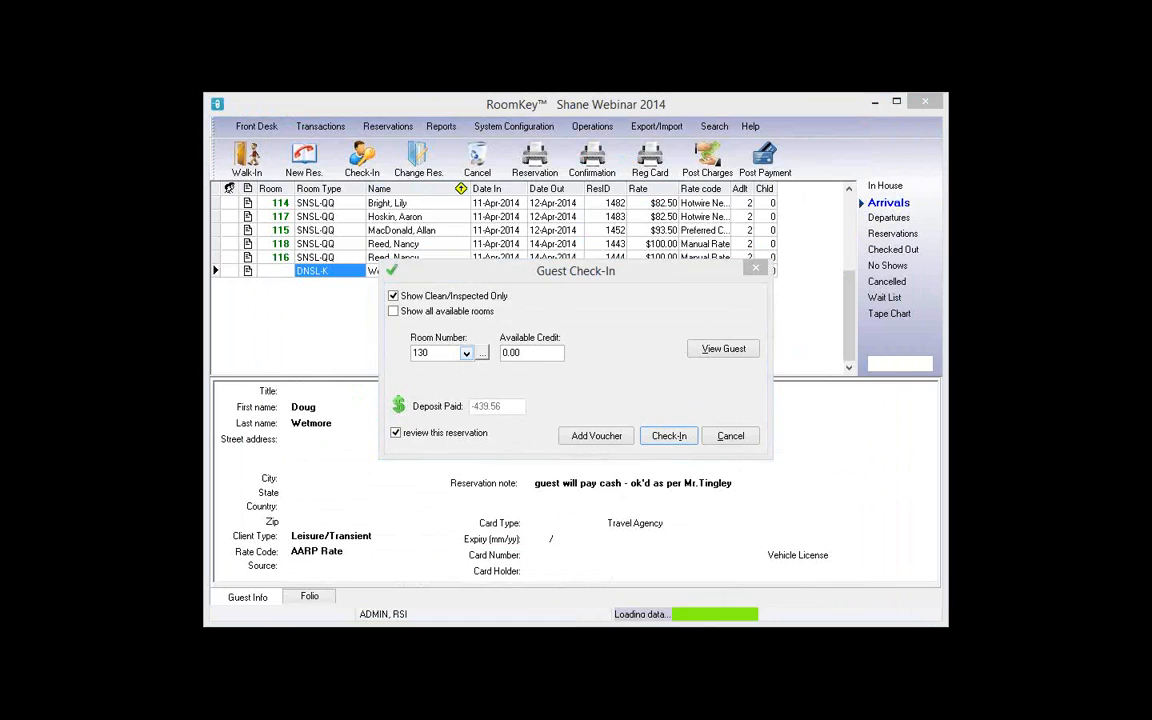
pyautogui.scroll(-2, 873, 577)
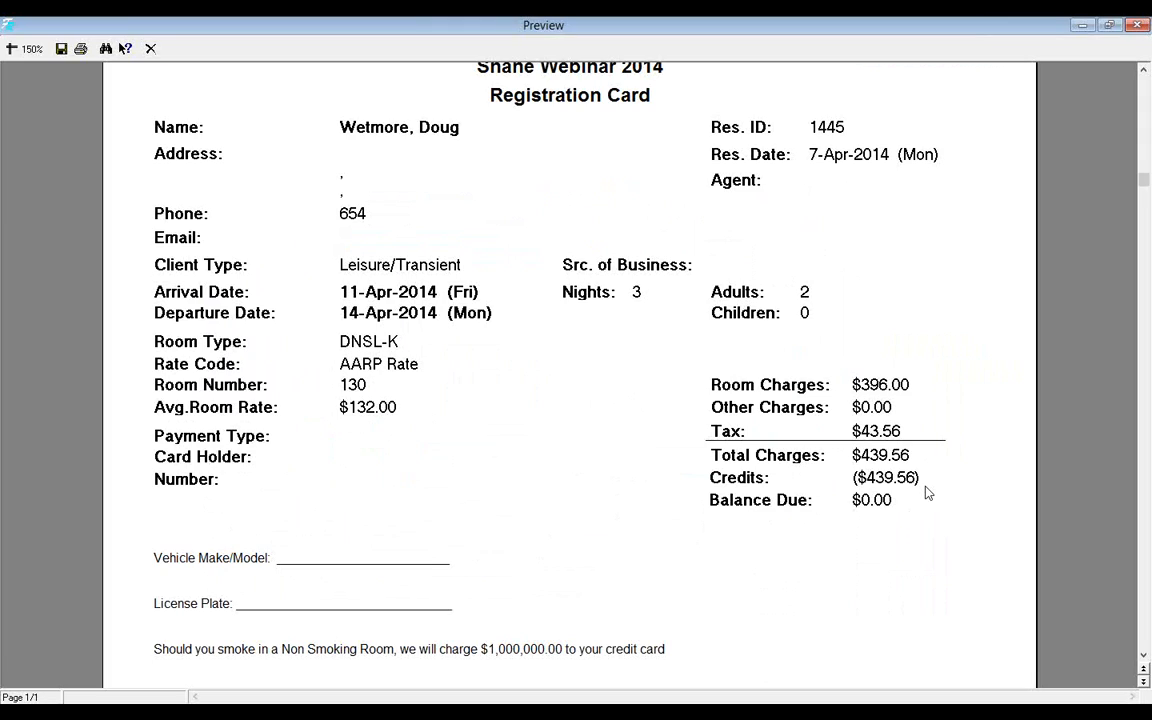
# Step: Compare the room 130 folio's room charges with the ($439.56) cash payment in Stay and Now summaries
pyautogui.click(150, 49)
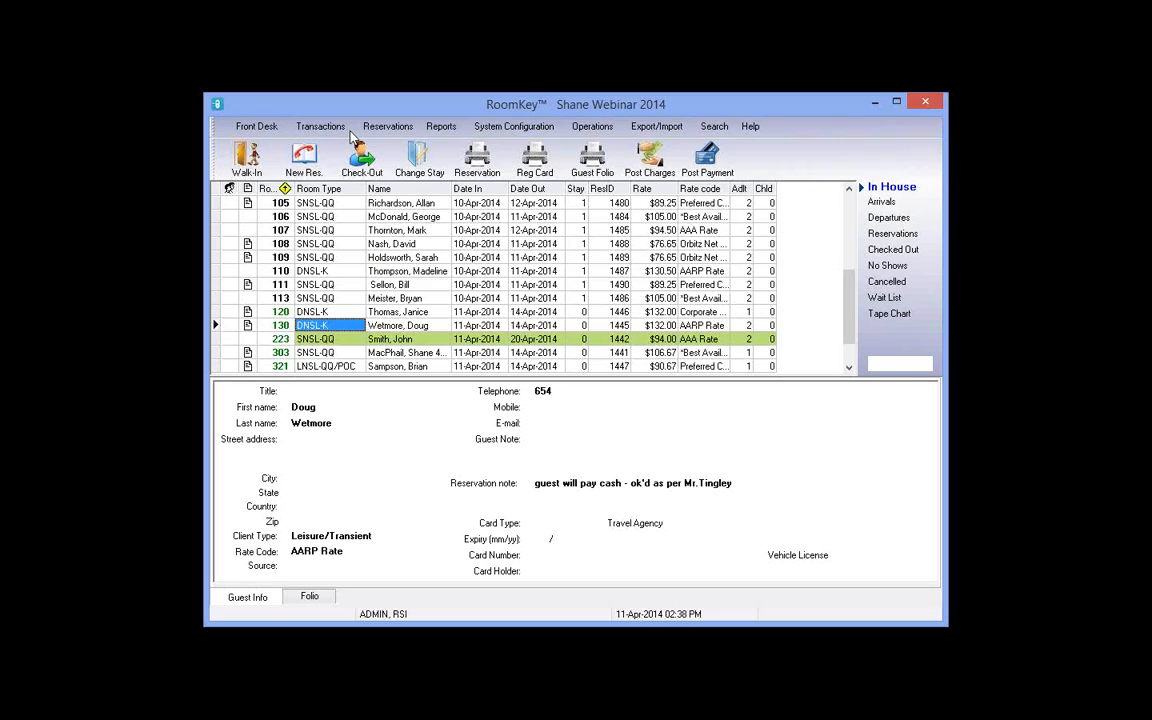
pyautogui.click(309, 598)
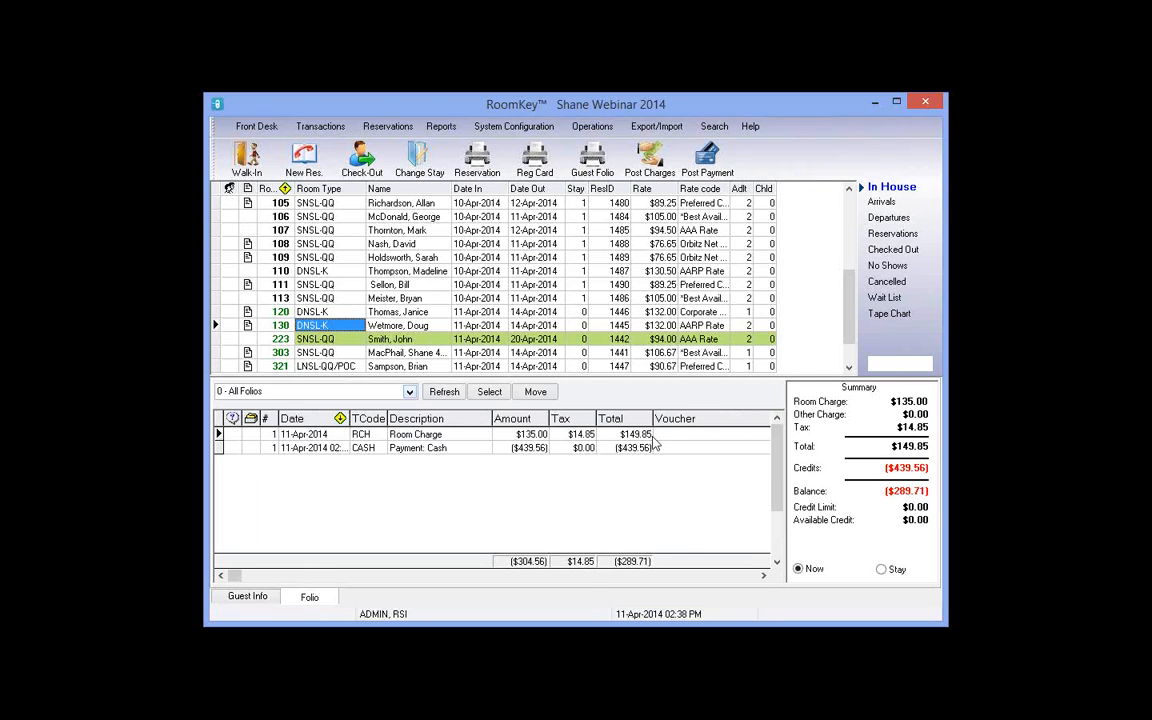
pyautogui.click(627, 477)
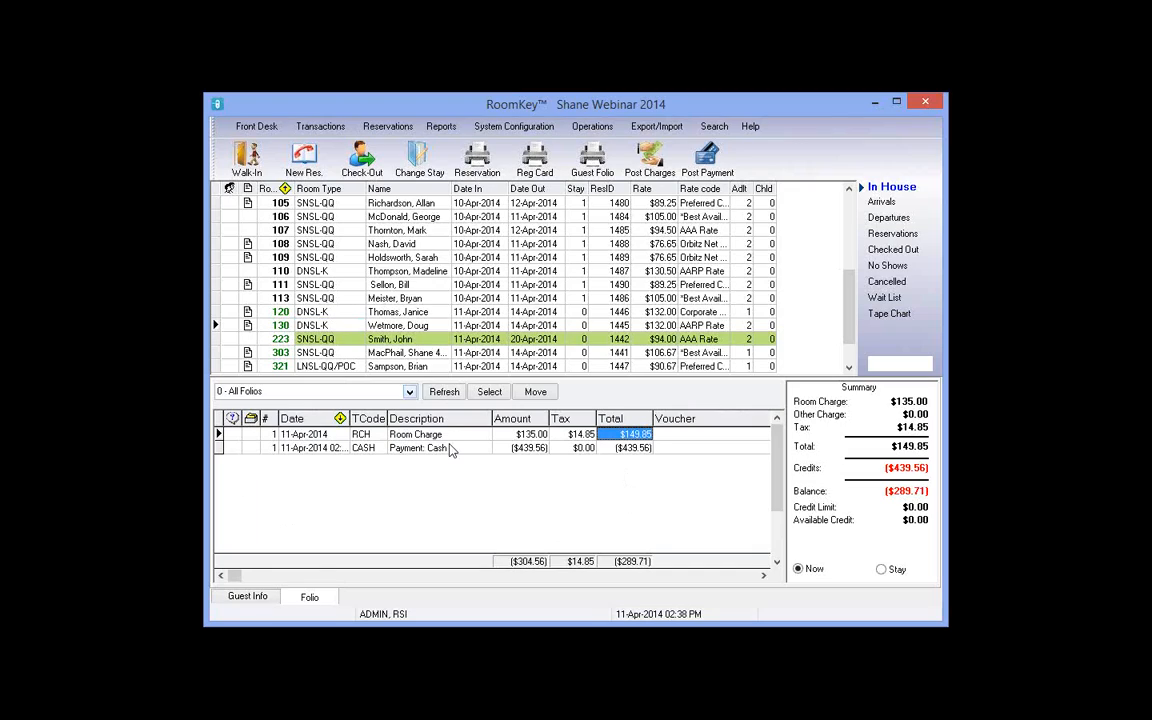
pyautogui.click(377, 450)
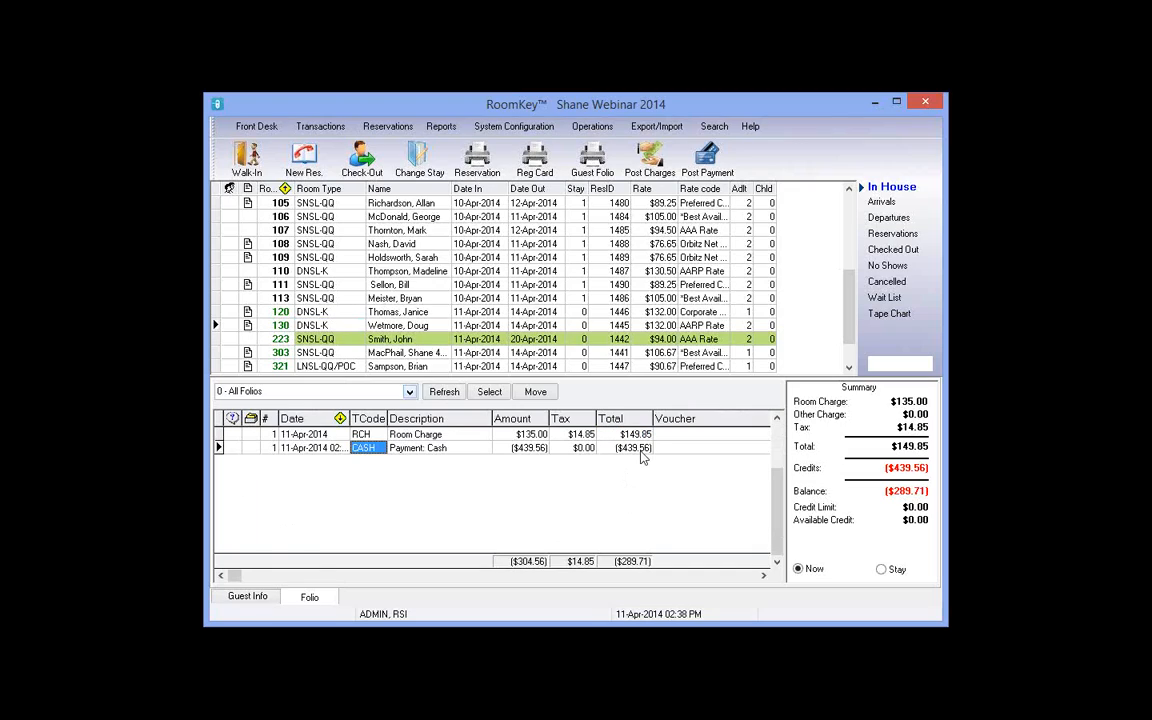
pyautogui.click(626, 448)
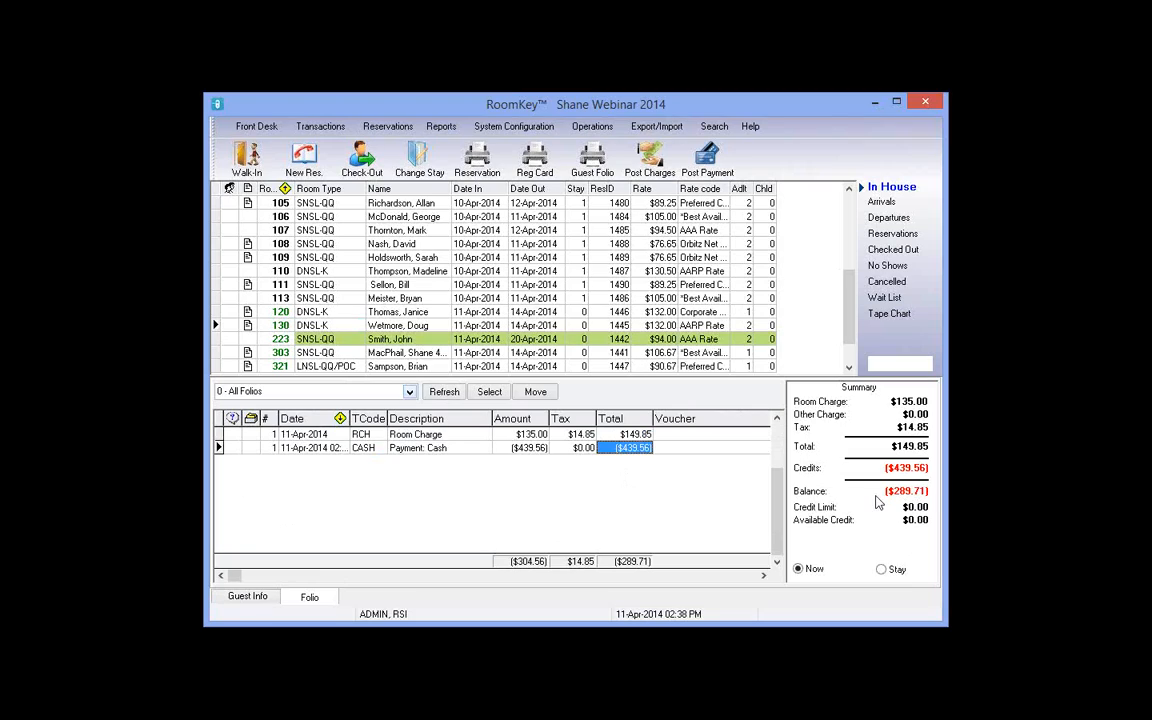
pyautogui.click(884, 569)
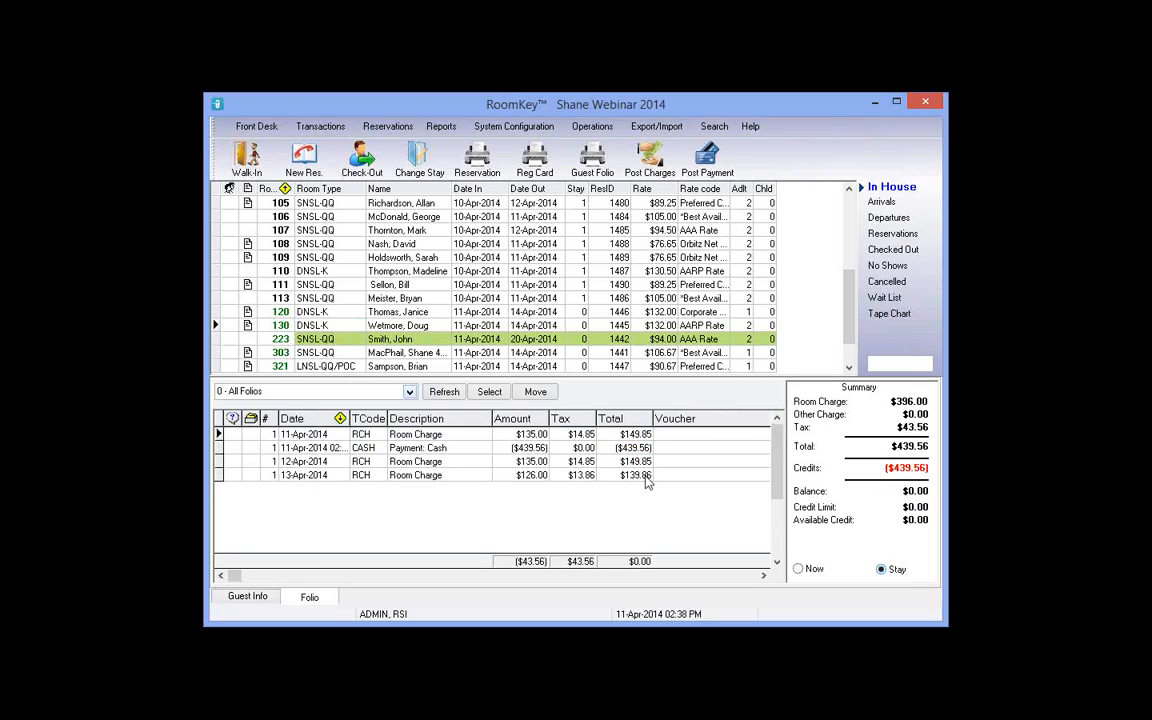
pyautogui.click(645, 477)
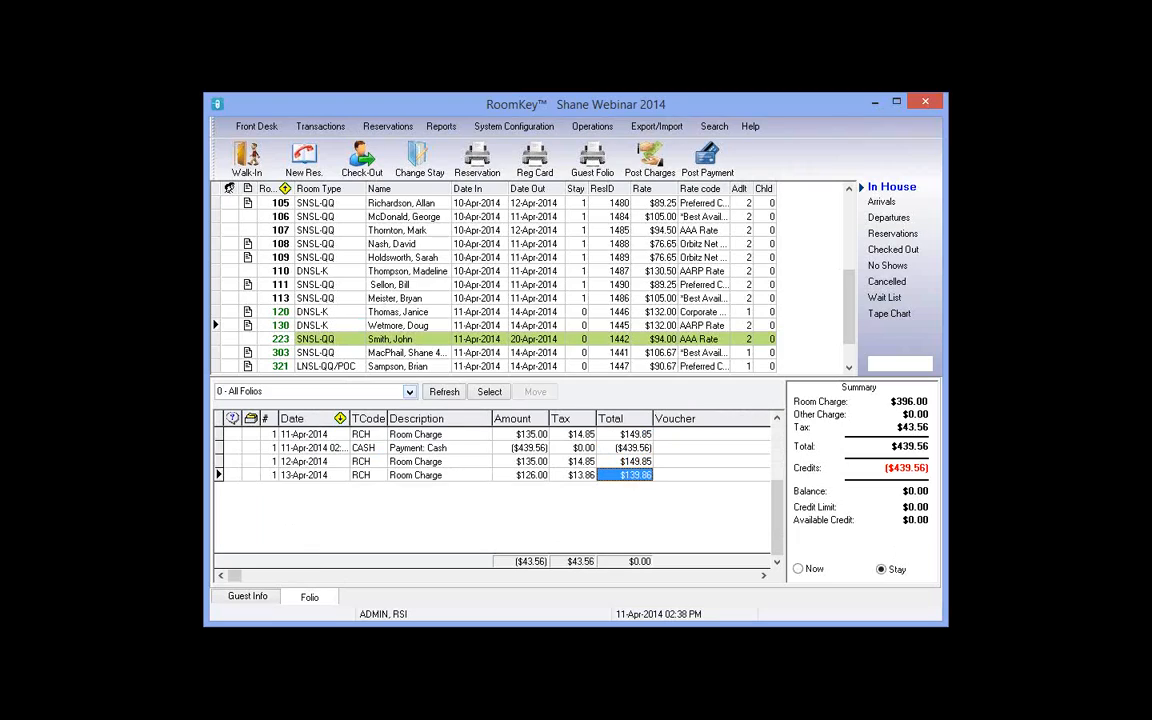
pyautogui.click(816, 570)
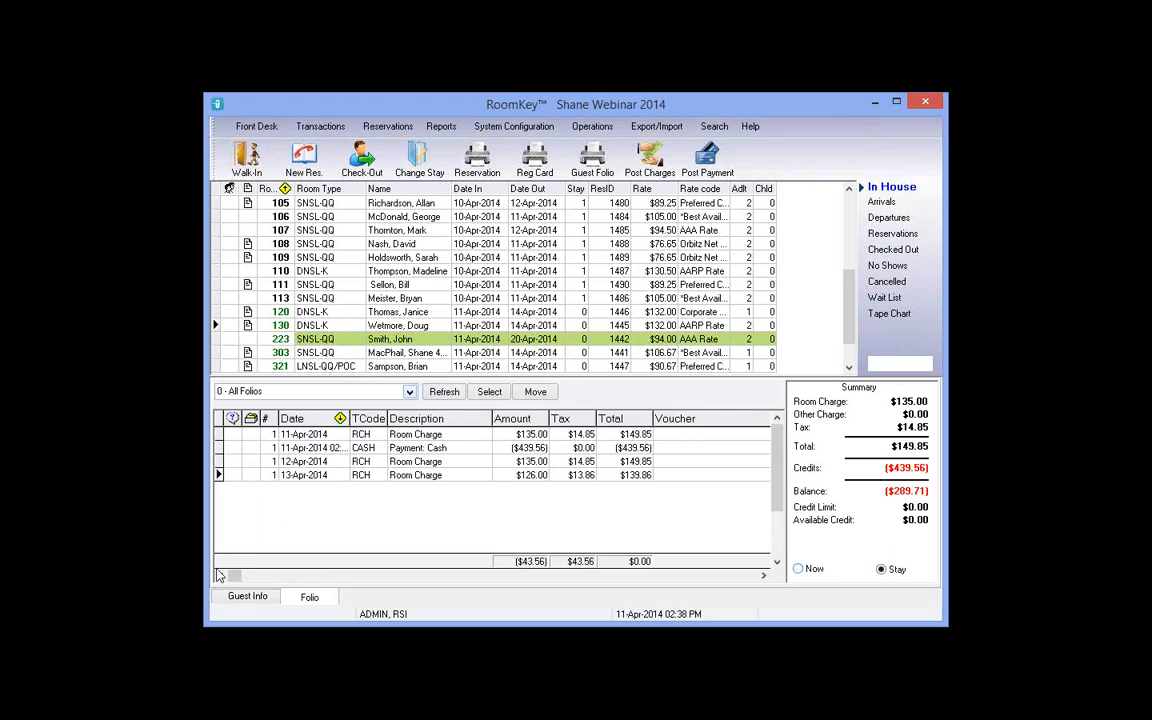
pyautogui.click(880, 204)
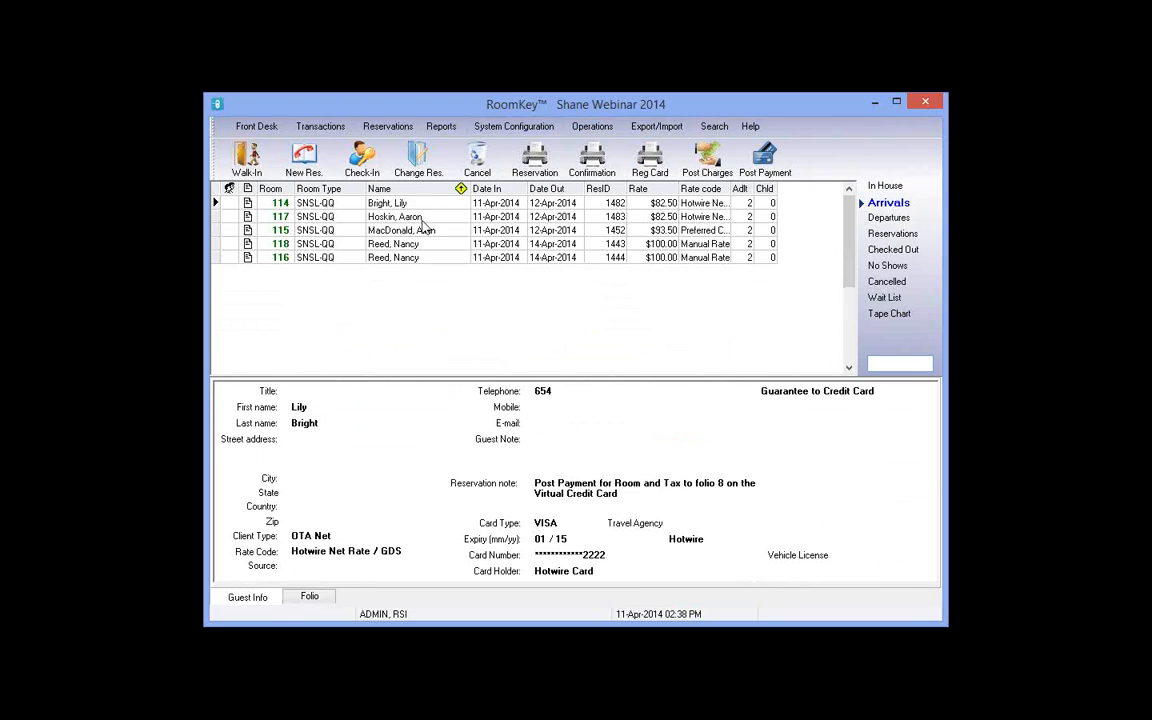
pyautogui.click(421, 217)
pyautogui.click(421, 207)
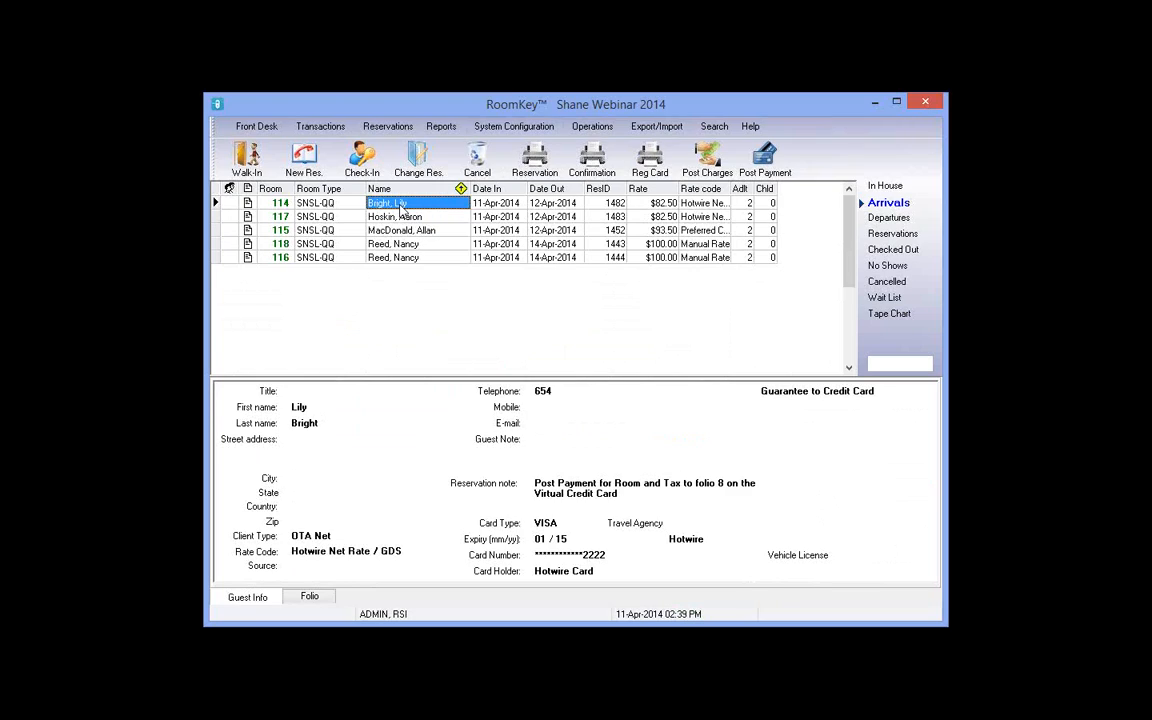
pyautogui.click(312, 596)
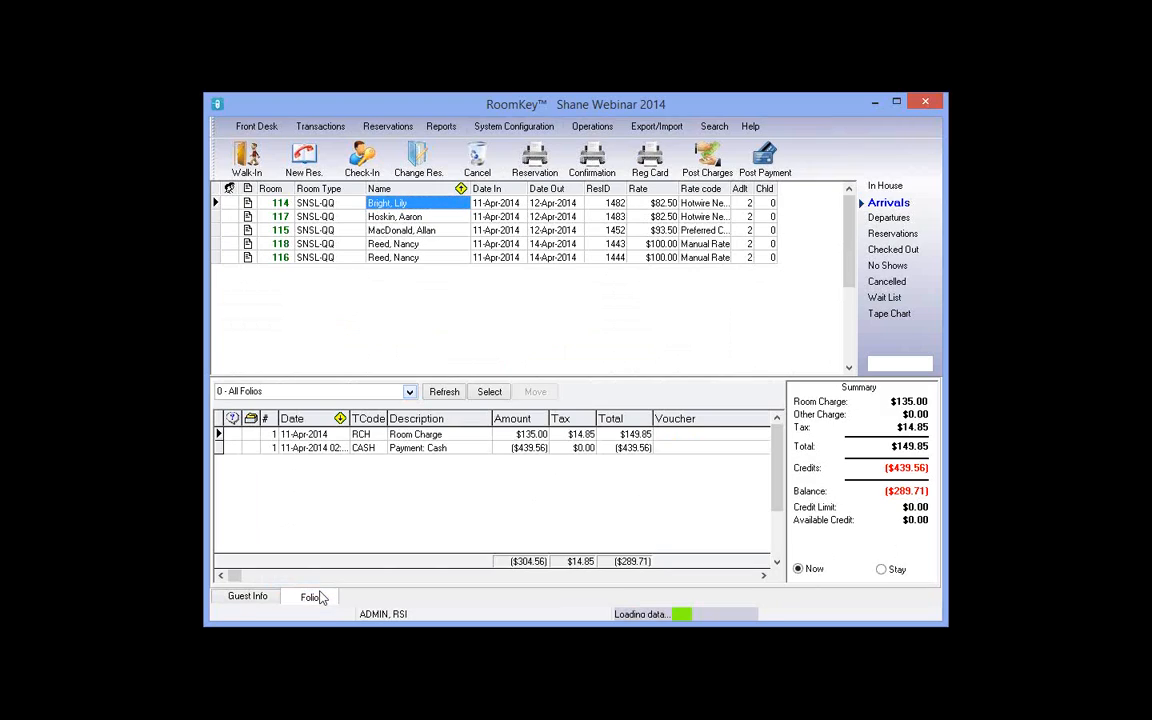
pyautogui.click(247, 597)
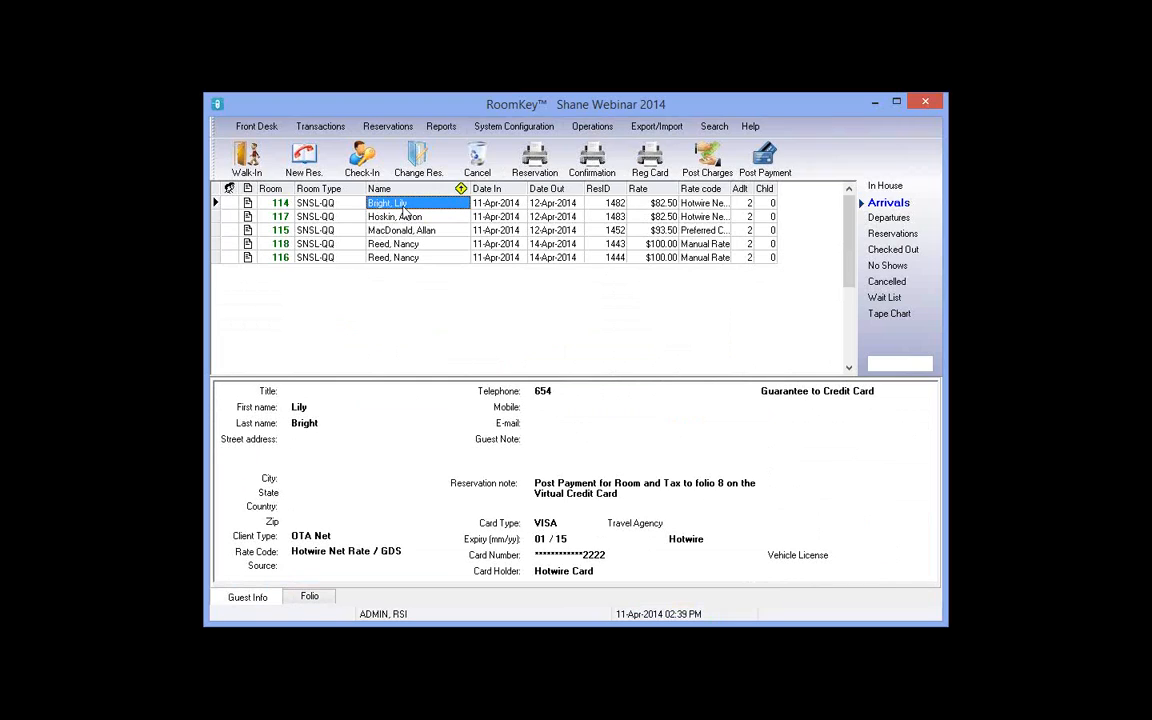
pyautogui.click(499, 204)
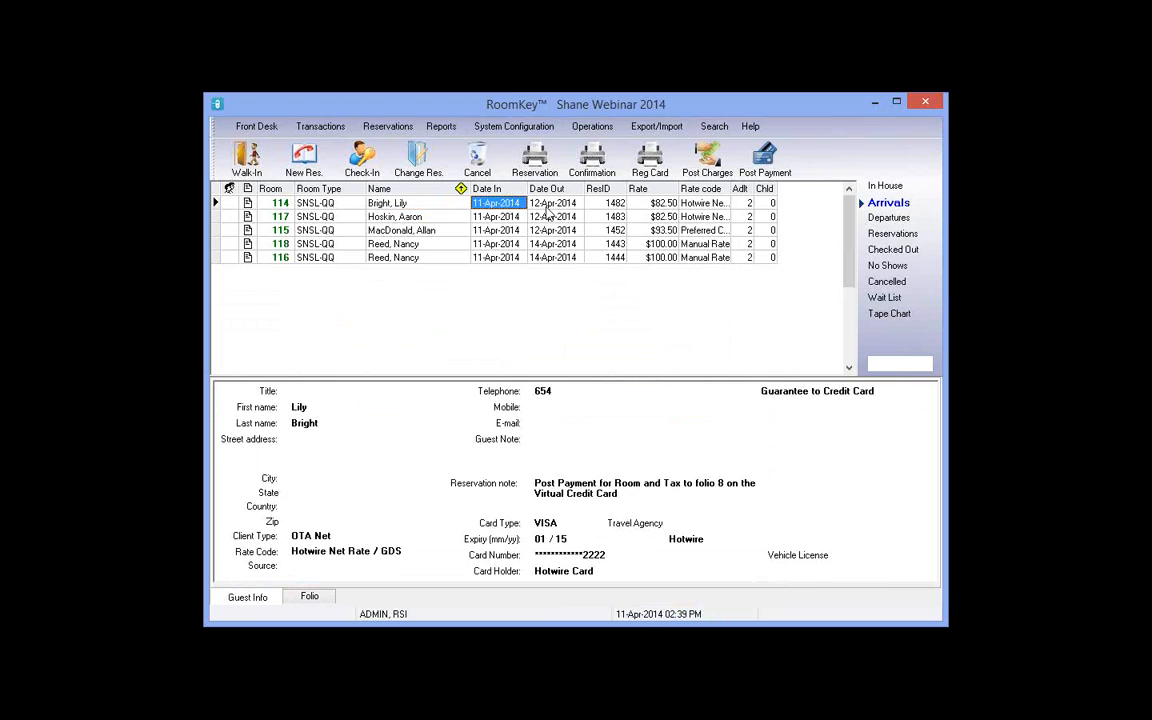
# Step: Start checking in the room 114 guest and open their profile's extra card details
pyautogui.click(371, 157)
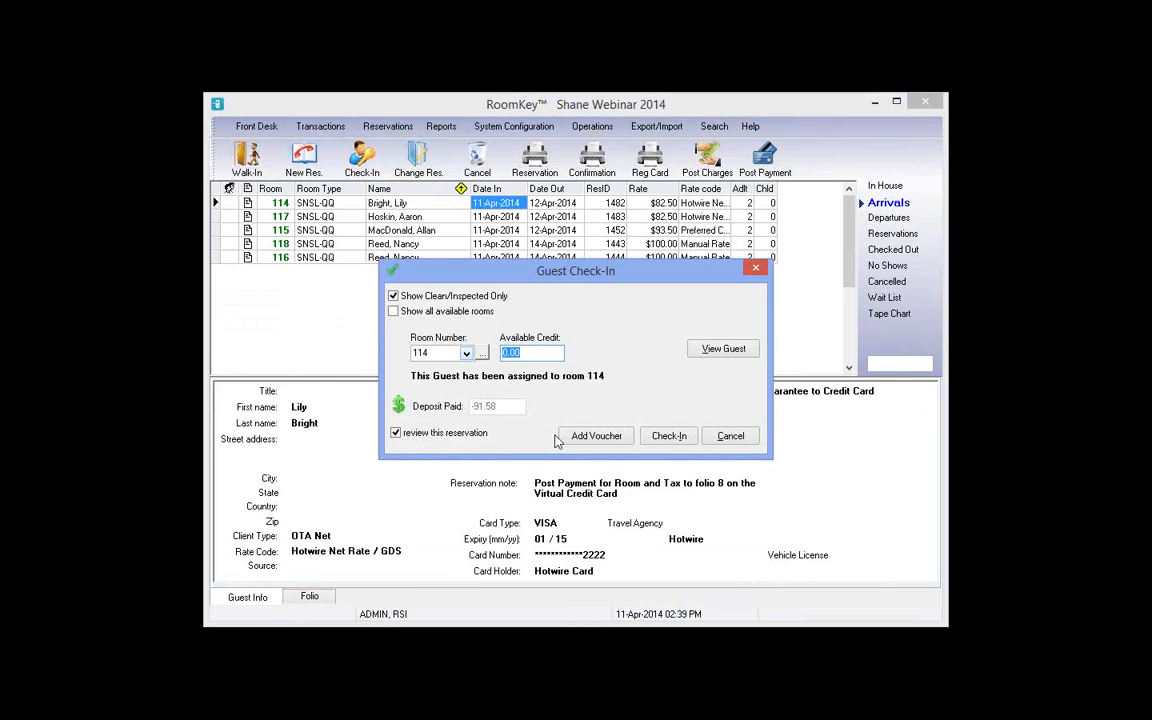
pyautogui.click(710, 352)
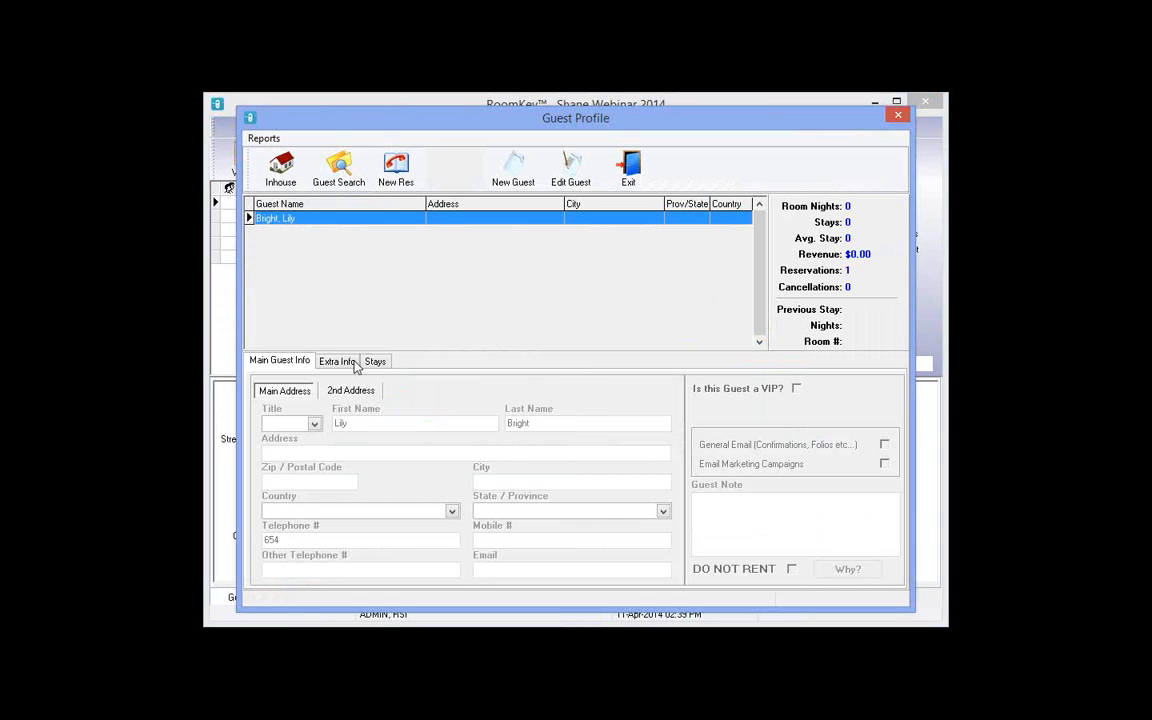
pyautogui.click(351, 362)
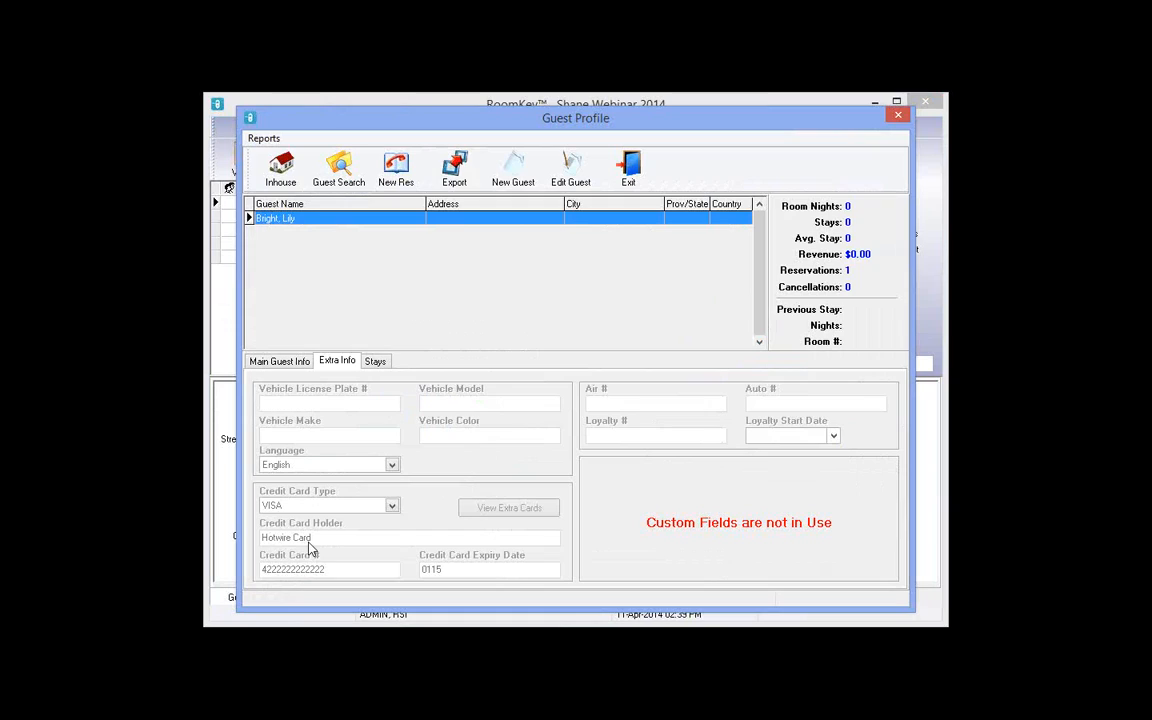
# Step: Change the guest's card to an MC Mastercard with the cardholder name, new number and expiry, and save
pyautogui.click(571, 180)
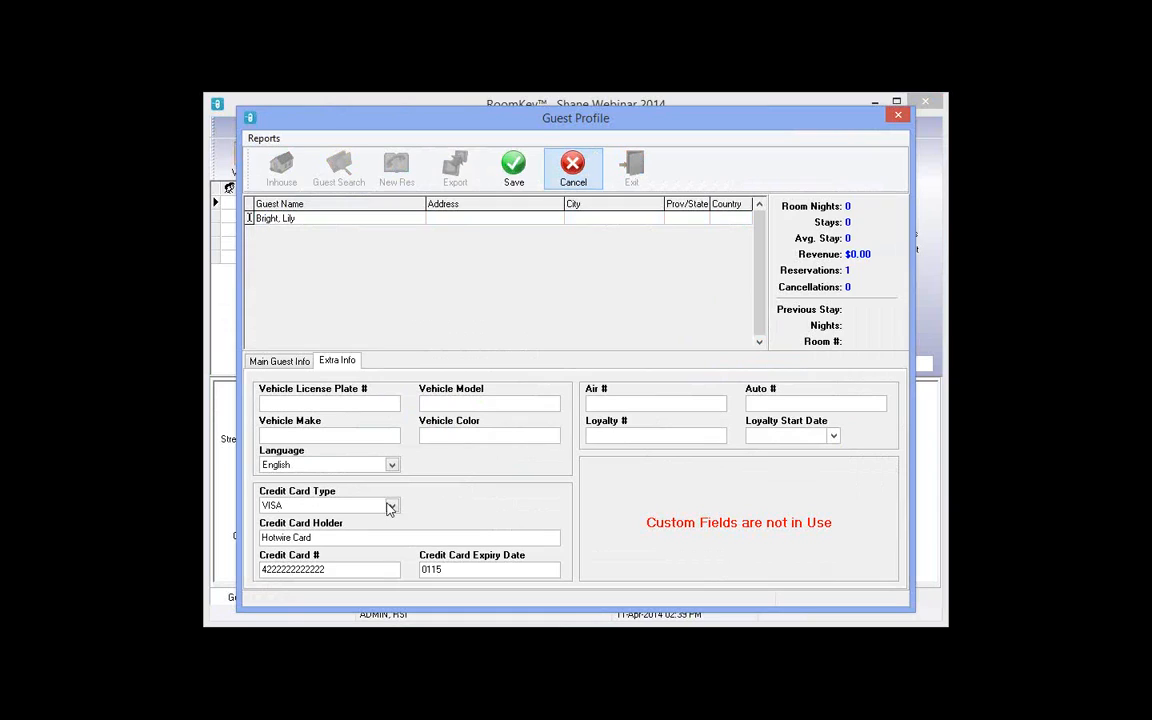
pyautogui.click(390, 506)
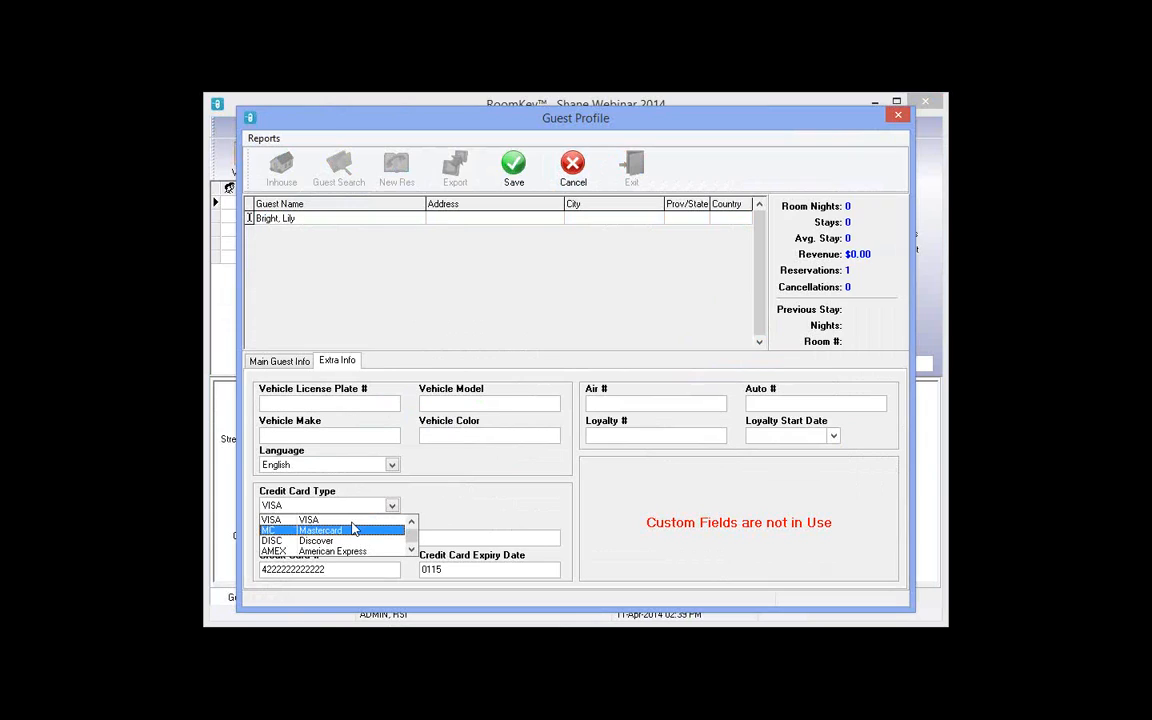
pyautogui.click(350, 528)
pyautogui.press('Tab')
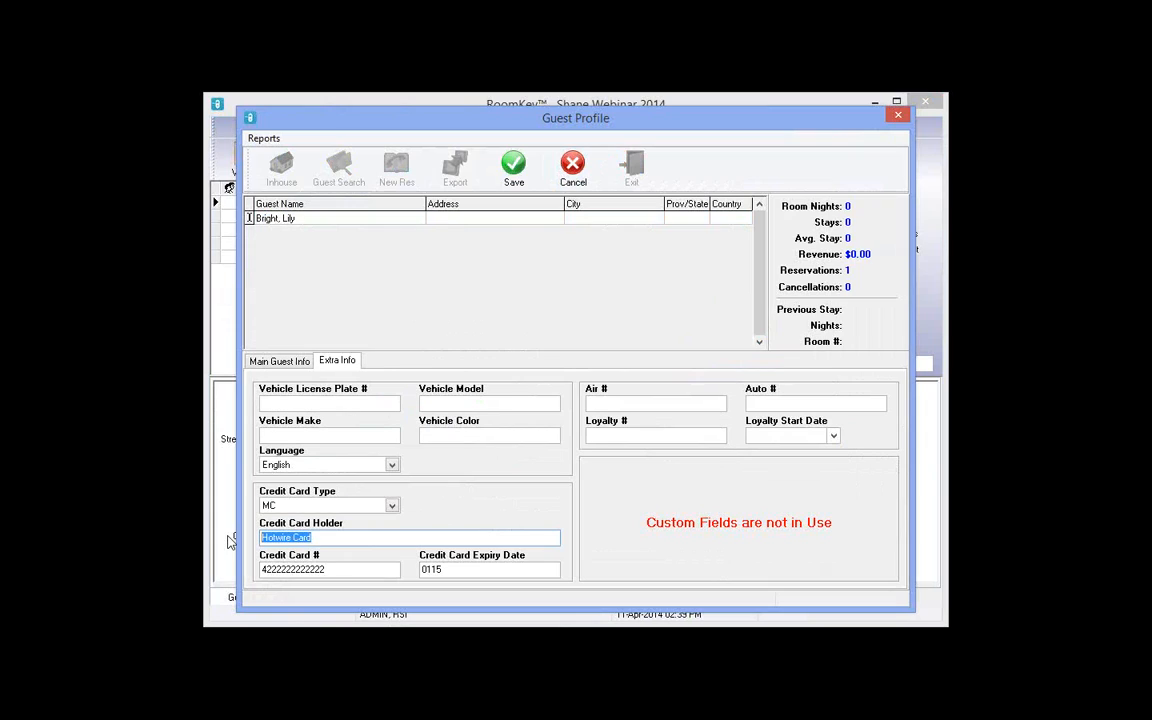
pyautogui.doubleClick(348, 568)
pyautogui.write('52901111')
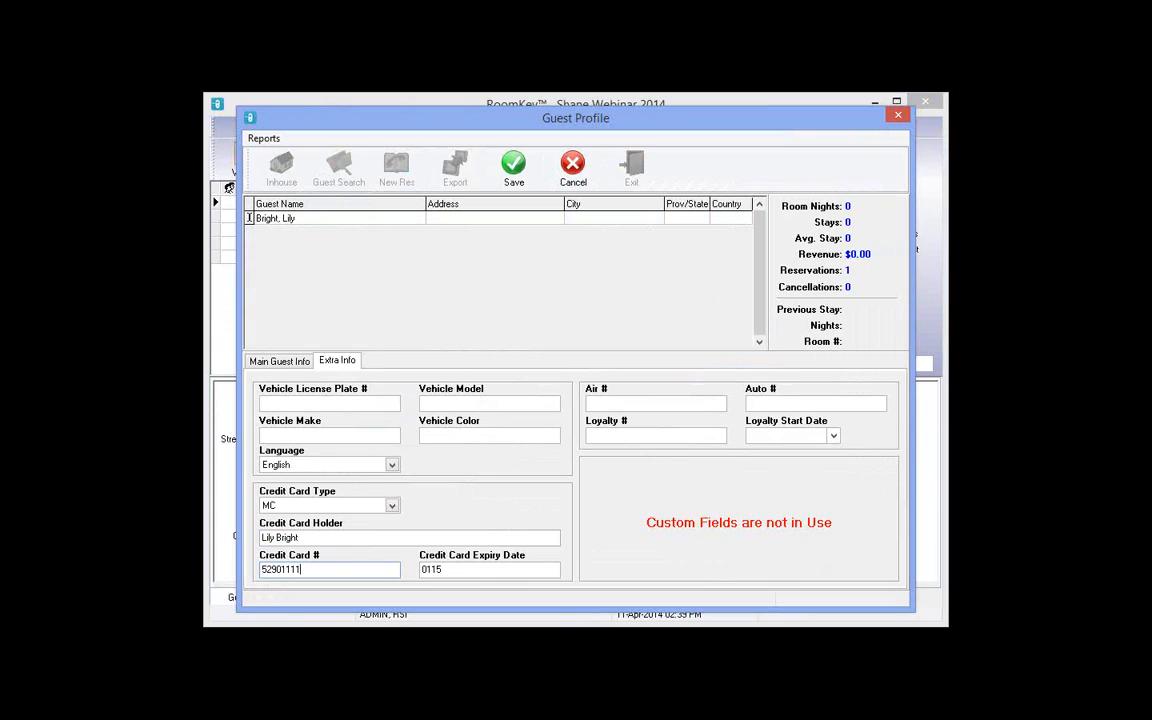
pyautogui.write('11111111')
pyautogui.press('Tab')
pyautogui.write('0419')
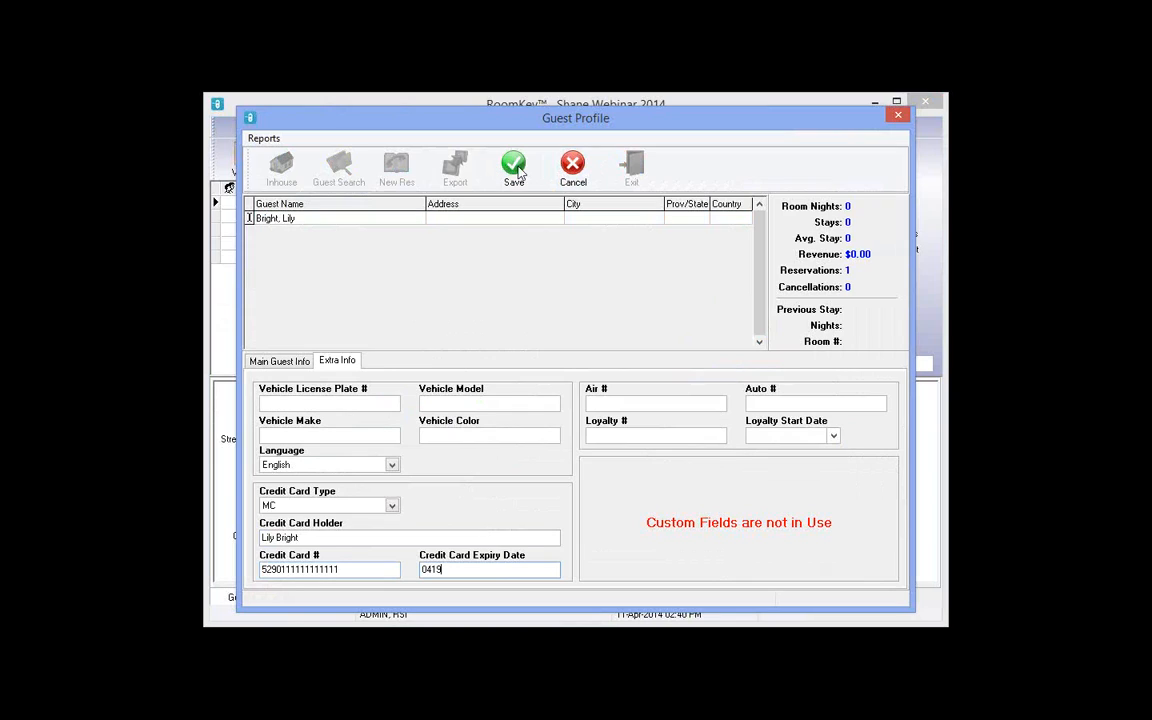
pyautogui.click(517, 170)
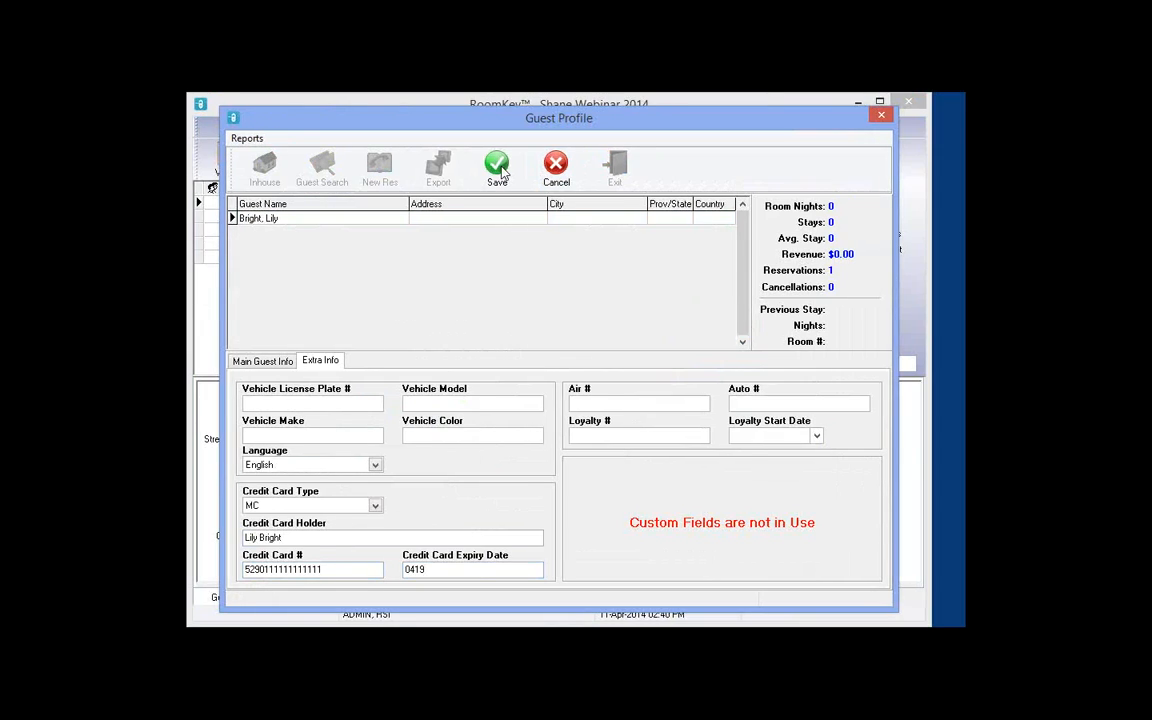
# Step: Check the guest into room 114, review the reservation note, and close the registration card preview
pyautogui.click(629, 172)
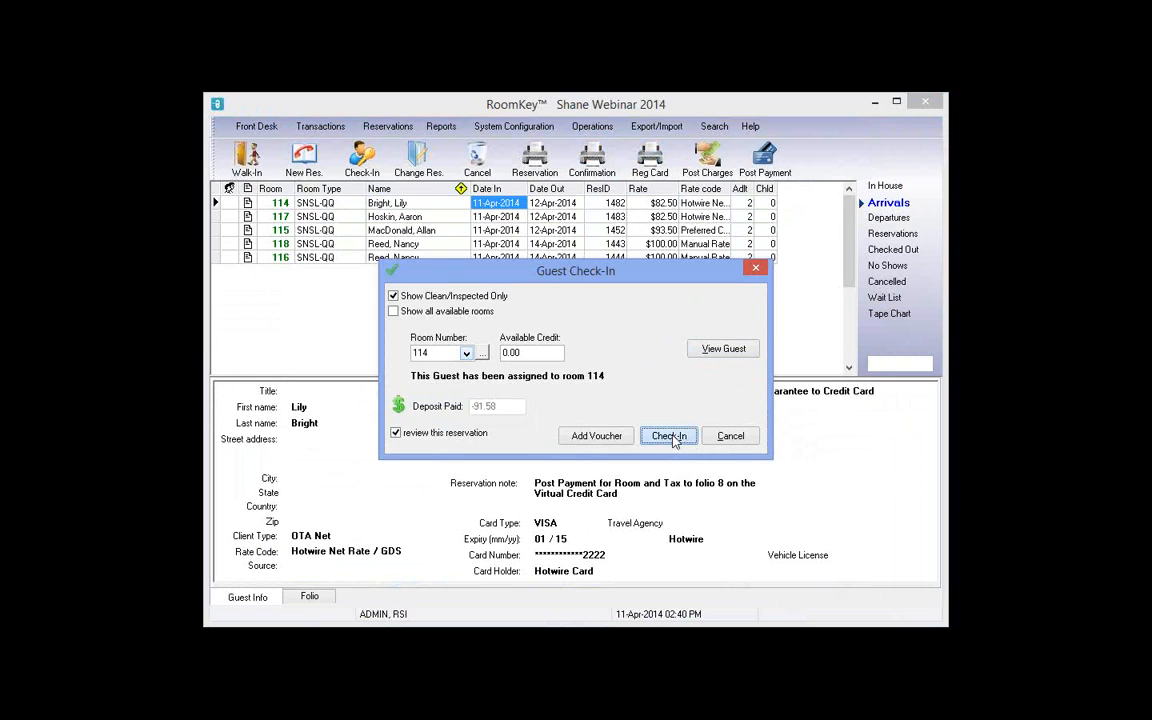
pyautogui.click(670, 436)
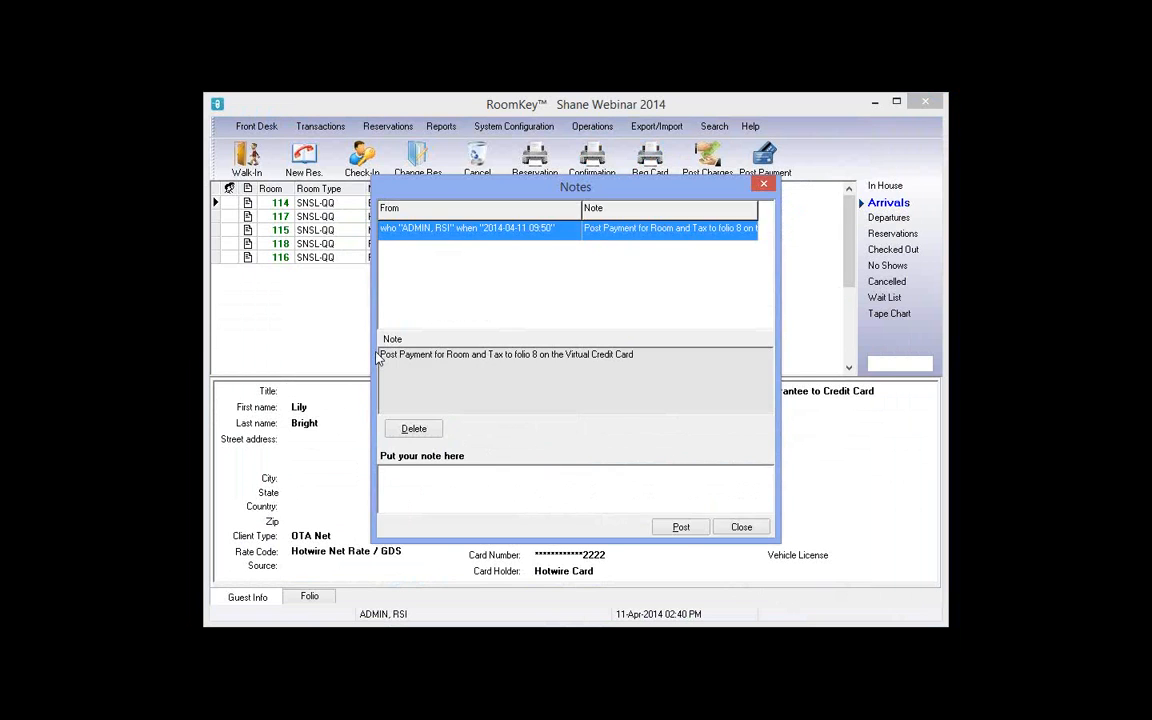
pyautogui.moveTo(381, 355); pyautogui.dragTo(672, 354)
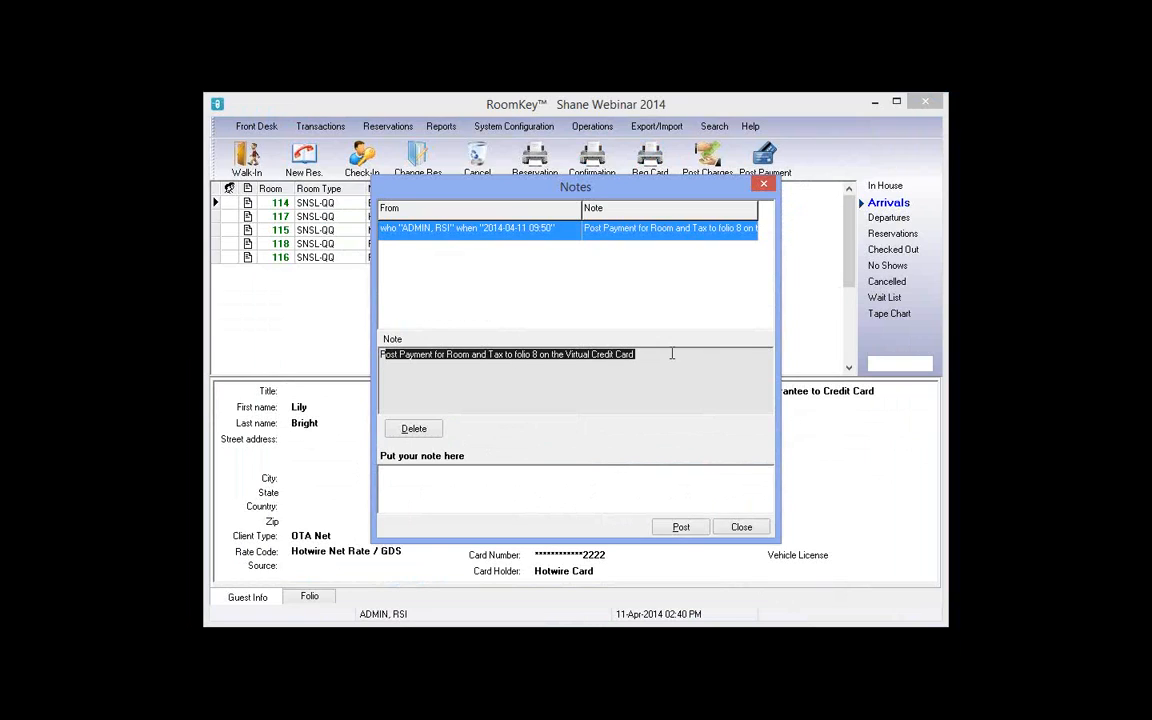
pyautogui.click(741, 528)
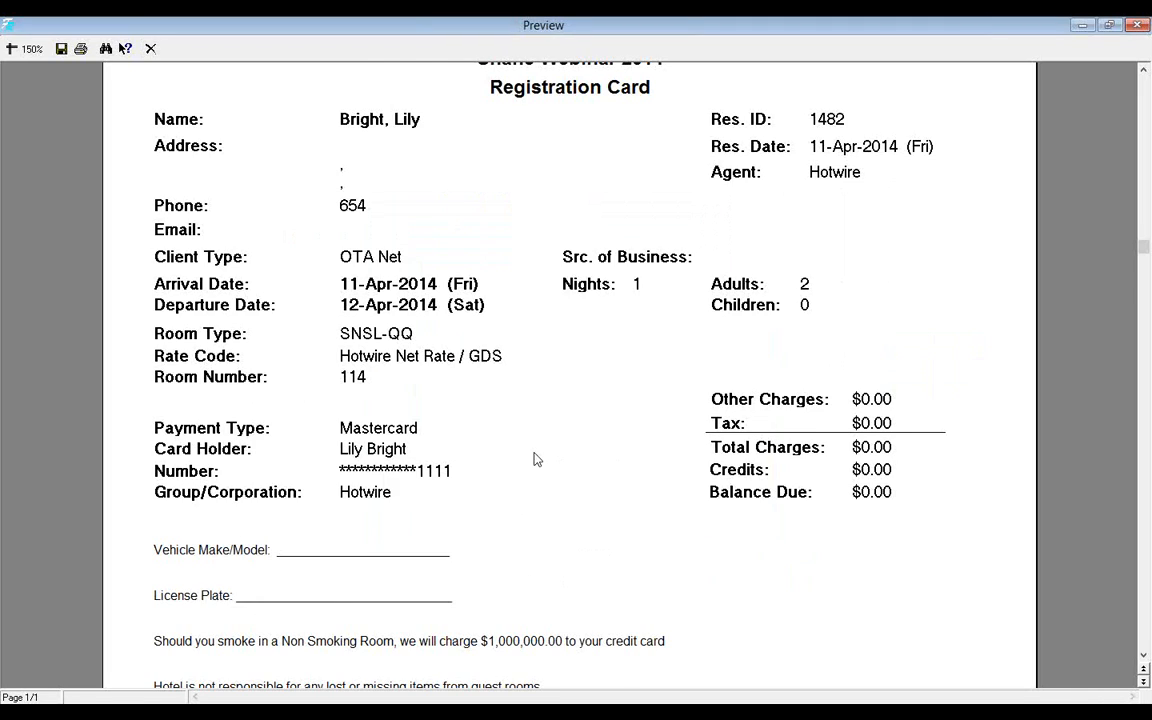
pyautogui.scroll(-2, 537, 459)
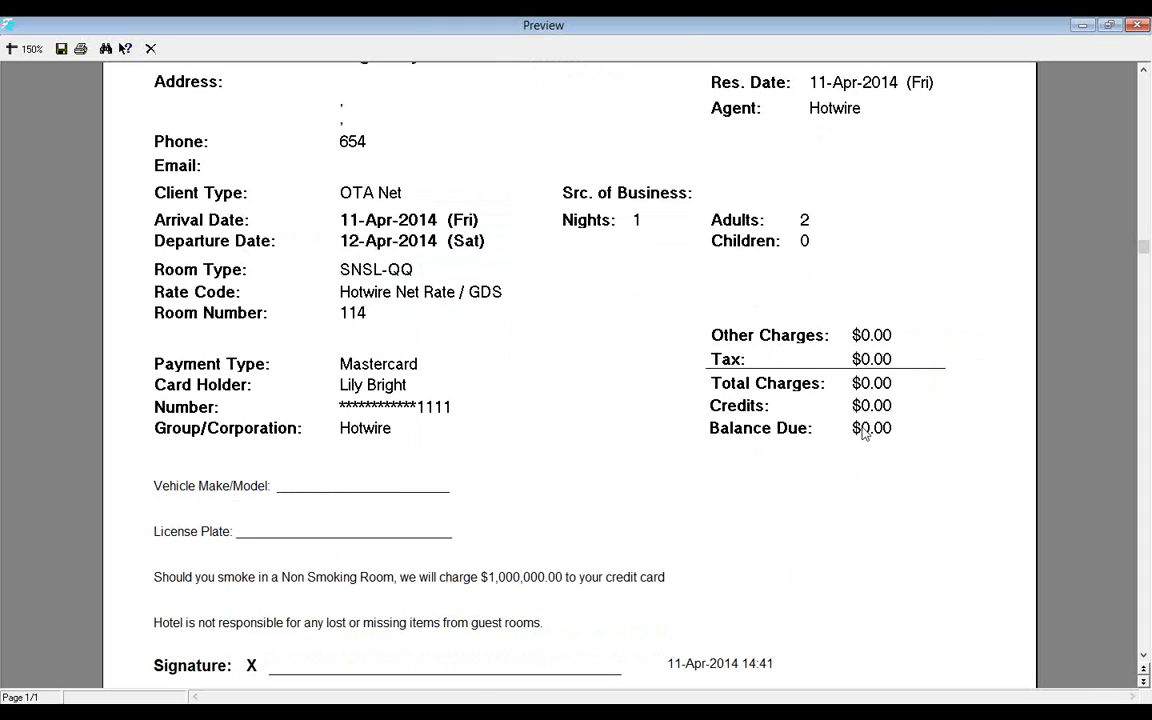
pyautogui.click(151, 50)
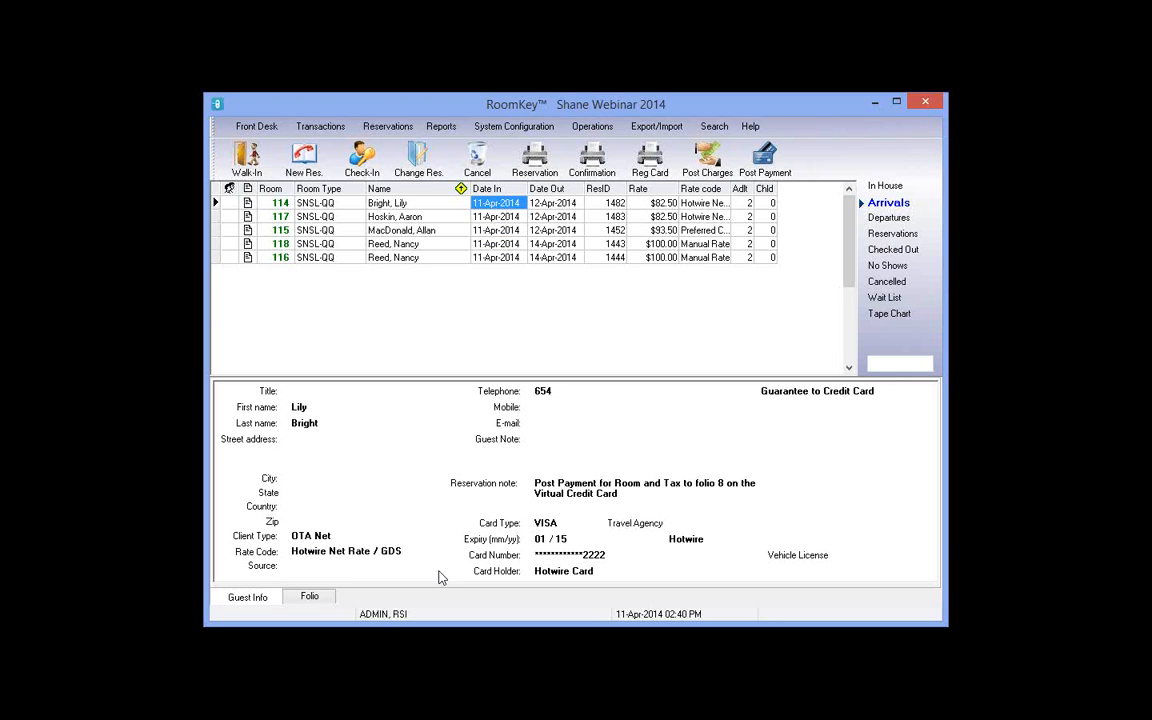
# Step: Show room 114's folio and check the $91.58 room charge ($9.08 tax) against the ($91.58) VISA payment
pyautogui.click(321, 604)
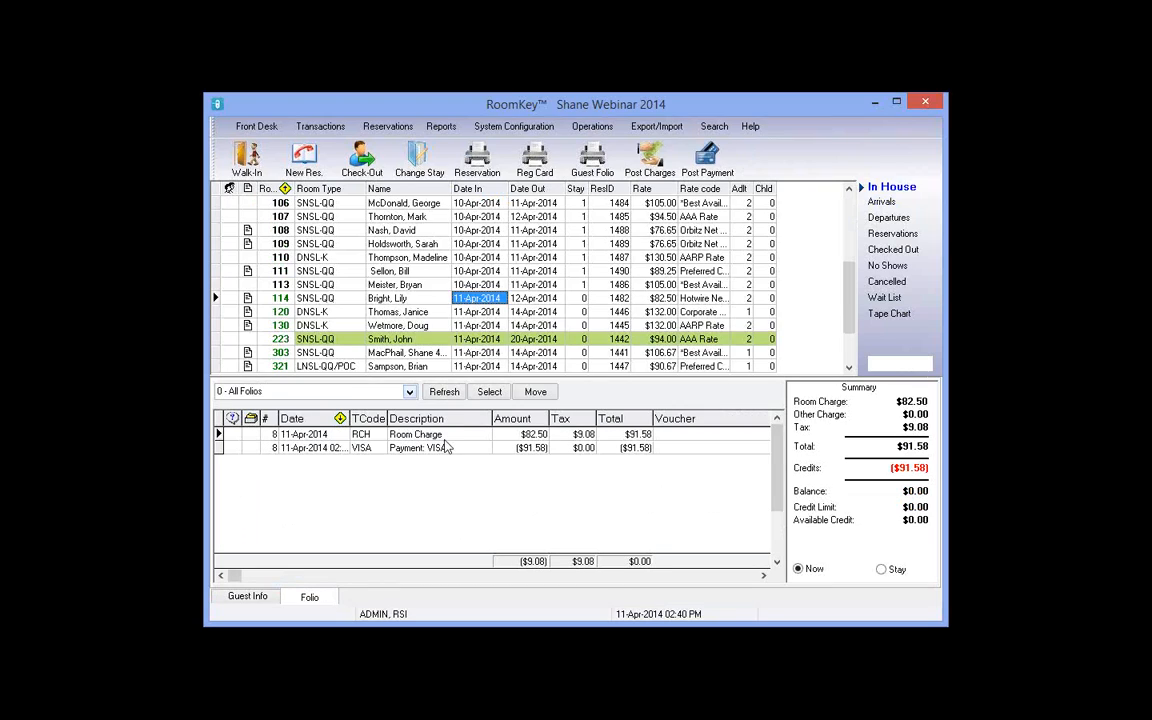
pyautogui.click(455, 437)
pyautogui.click(578, 436)
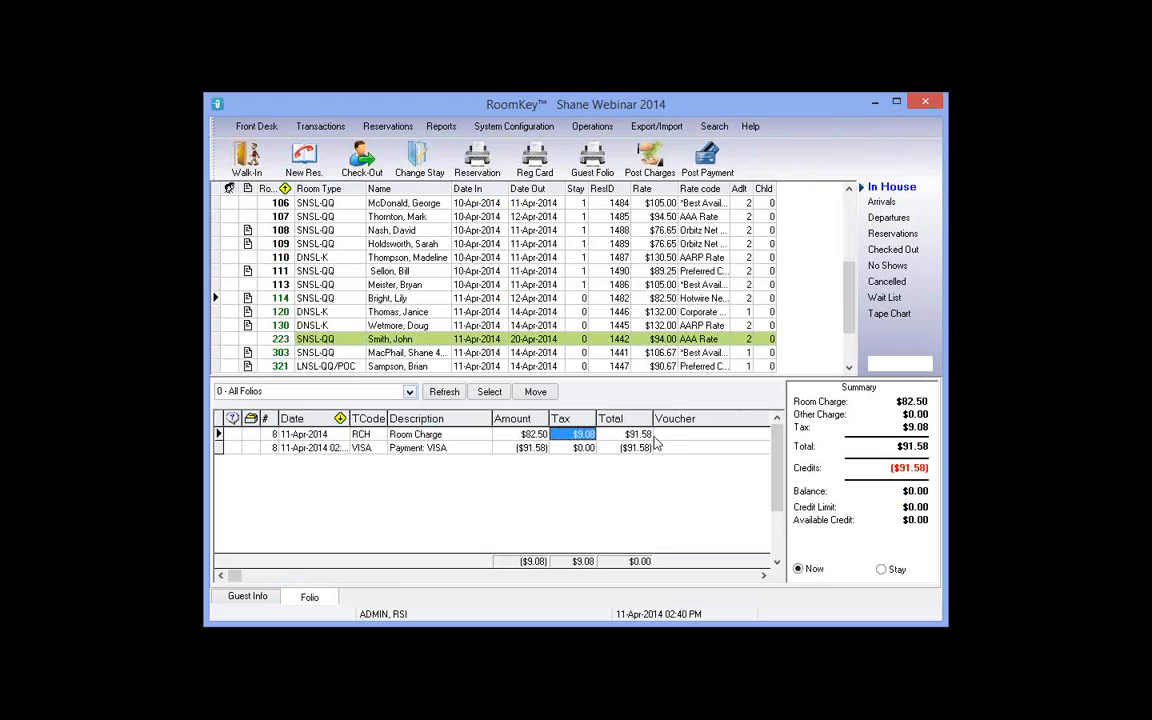
pyautogui.click(648, 436)
pyautogui.click(277, 449)
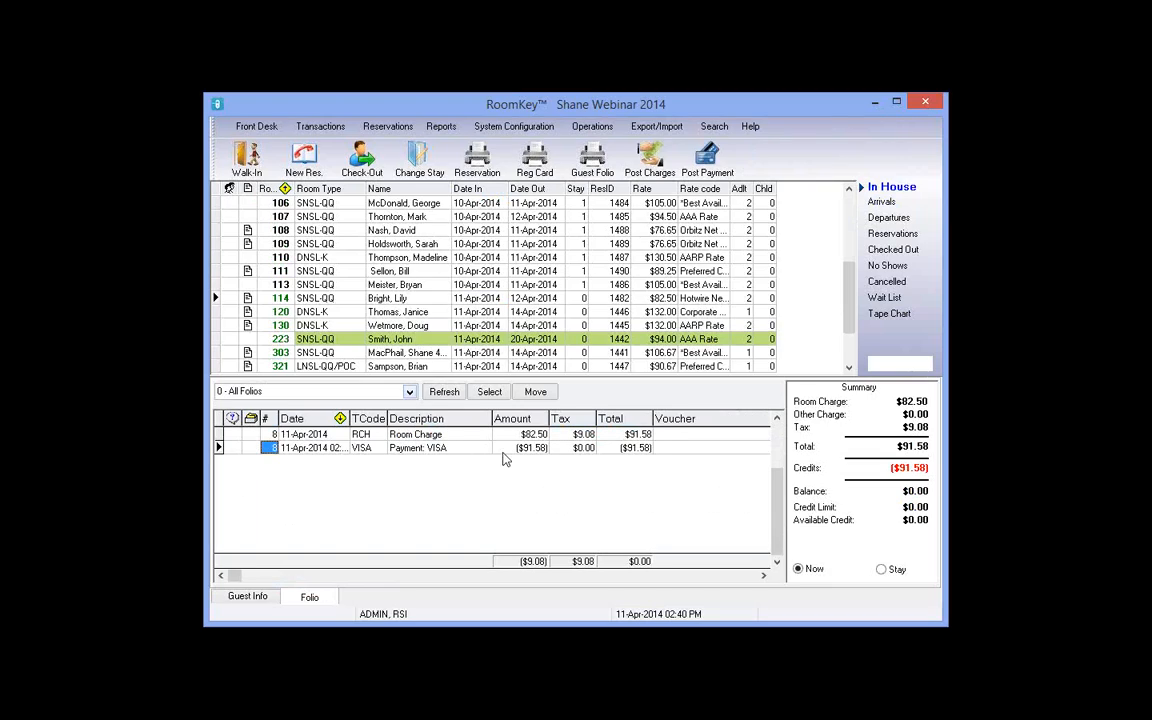
pyautogui.click(486, 448)
pyautogui.click(622, 448)
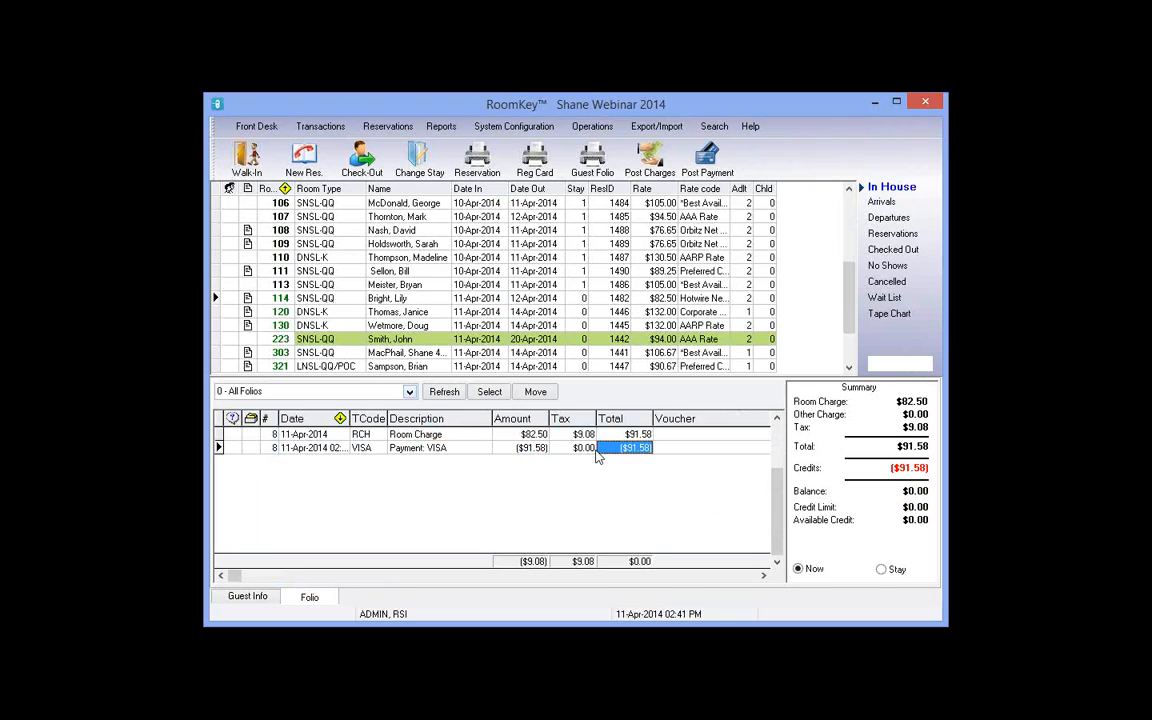
# Step: Inspect the OTA NET client type in System Configuration's Client Types, then list today's arrivals
pyautogui.click(512, 128)
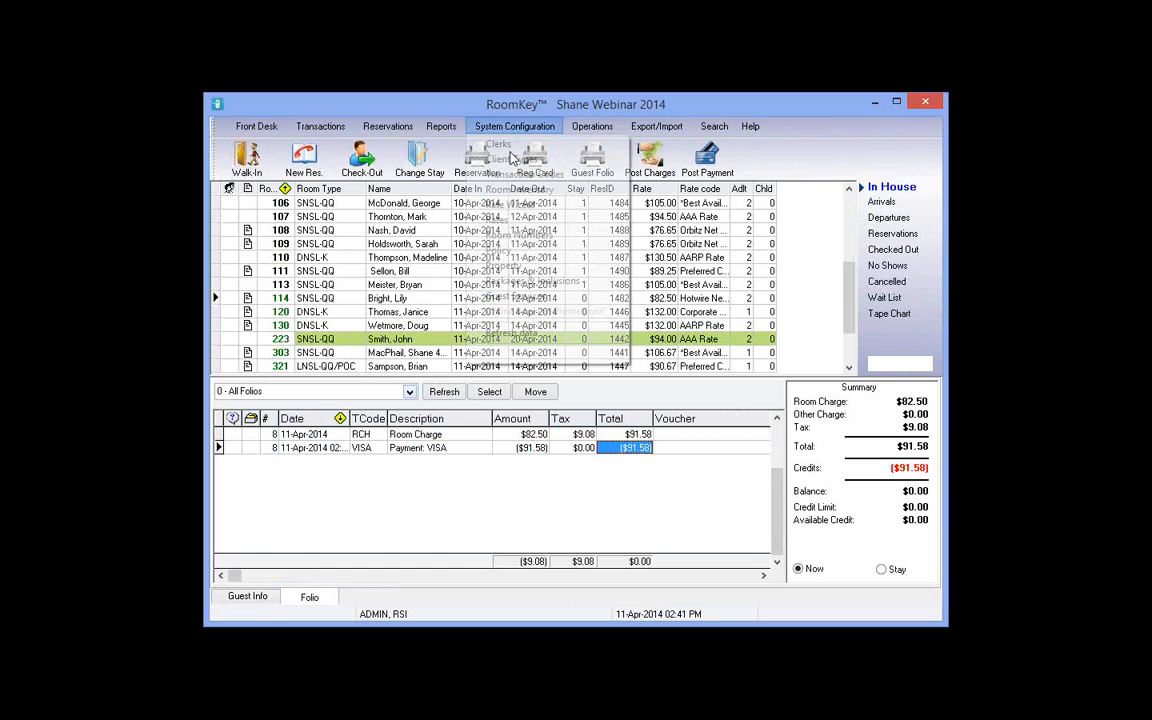
pyautogui.click(512, 160)
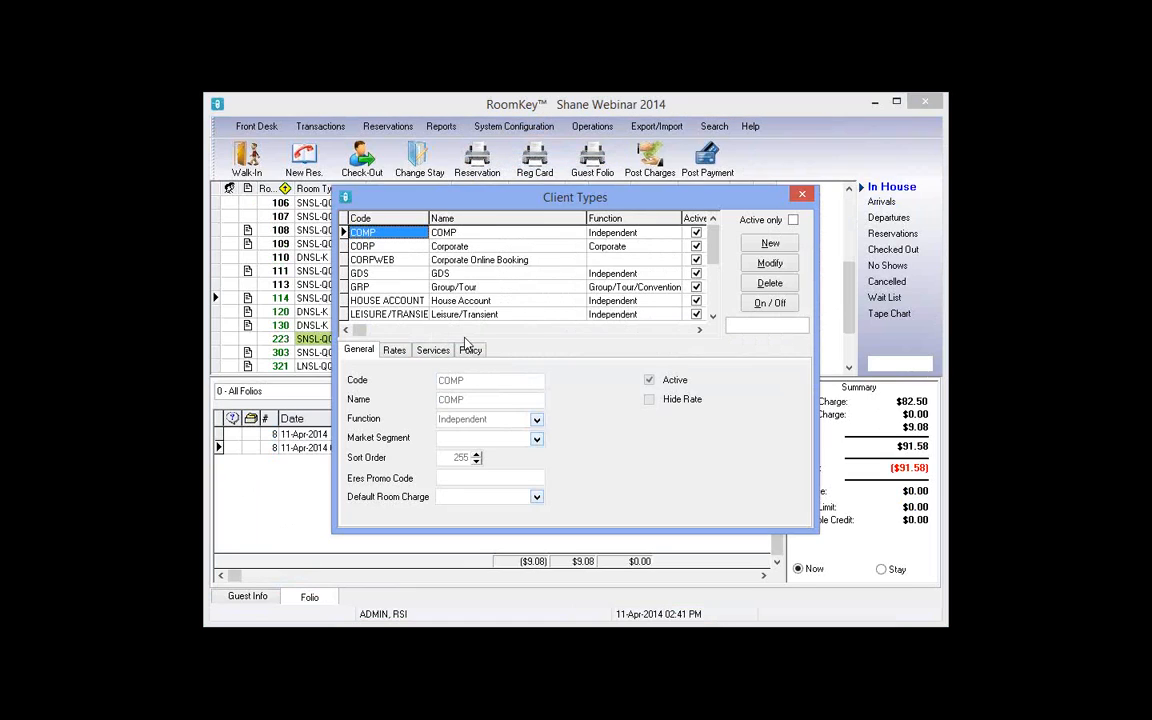
pyautogui.scroll(-5, 405, 299)
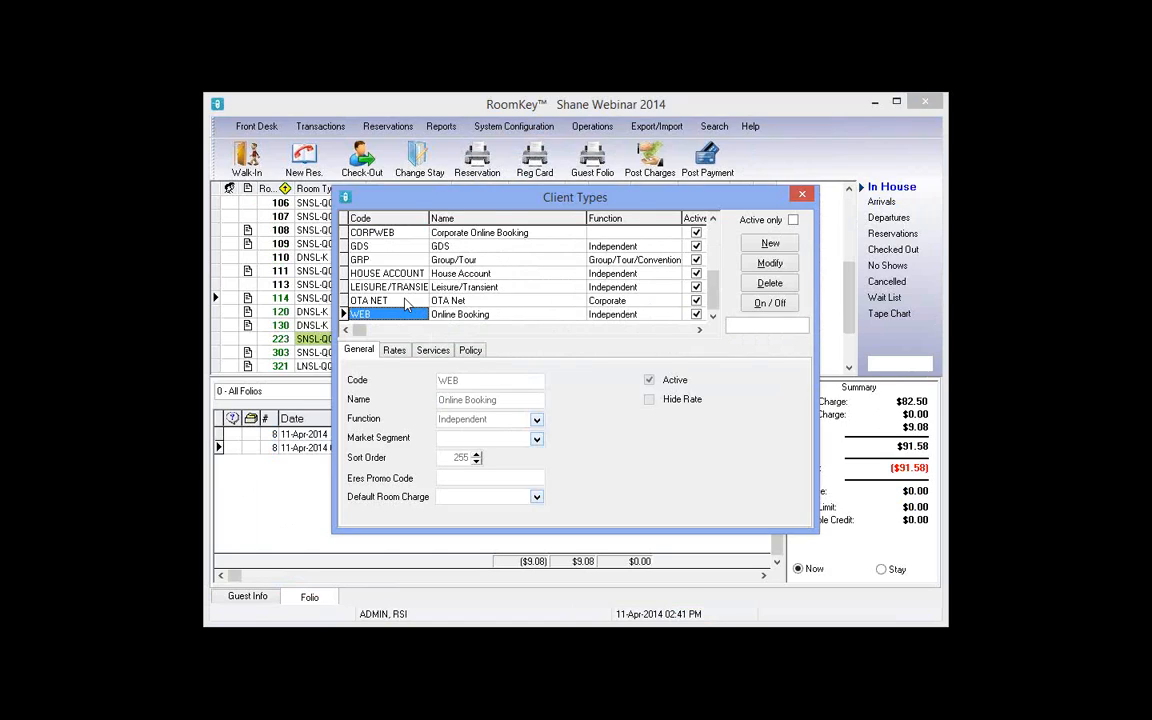
pyautogui.click(405, 301)
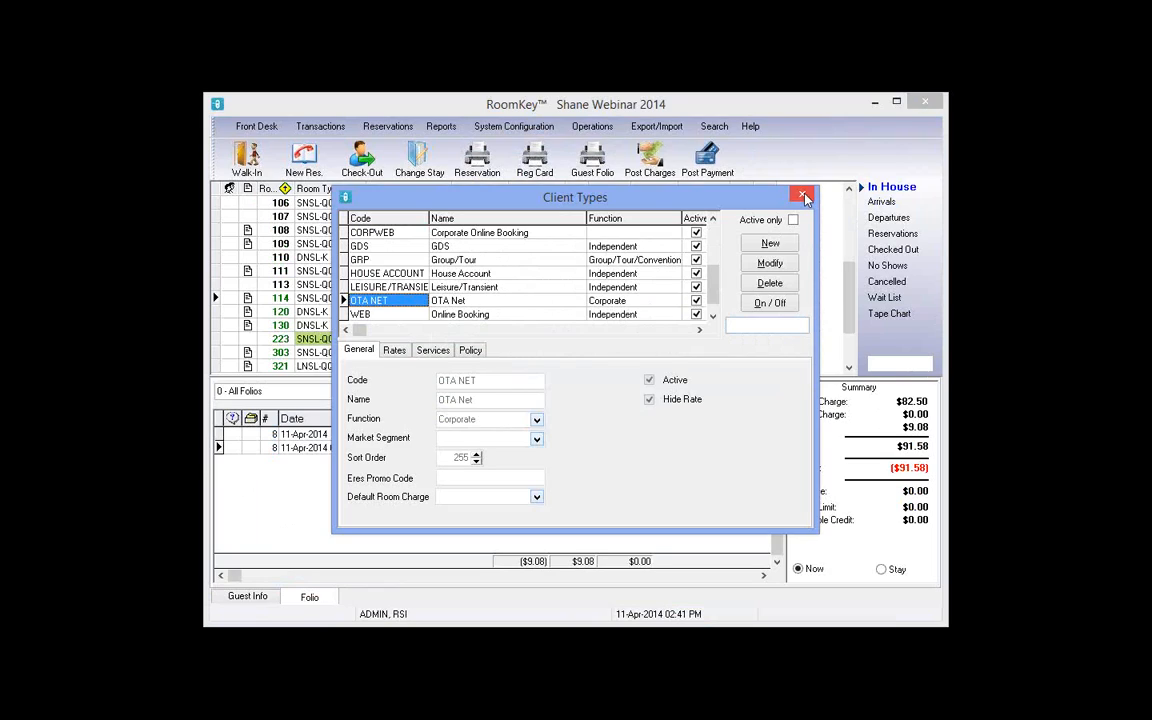
pyautogui.click(468, 303)
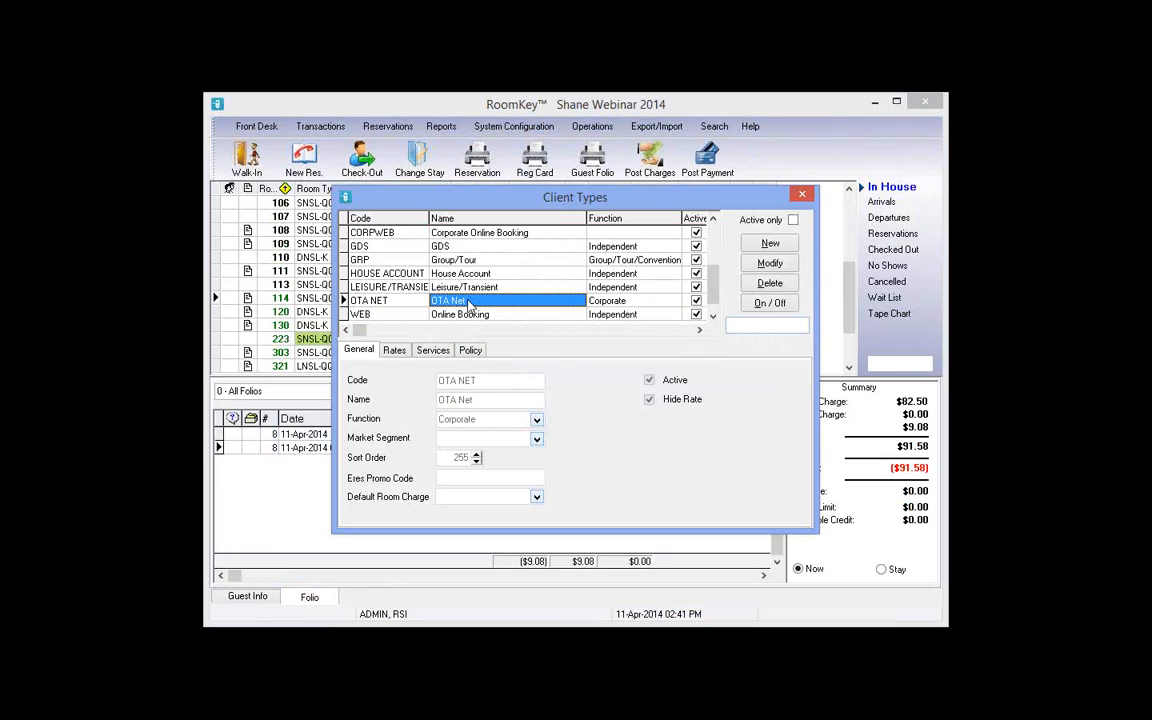
pyautogui.click(802, 194)
pyautogui.click(241, 598)
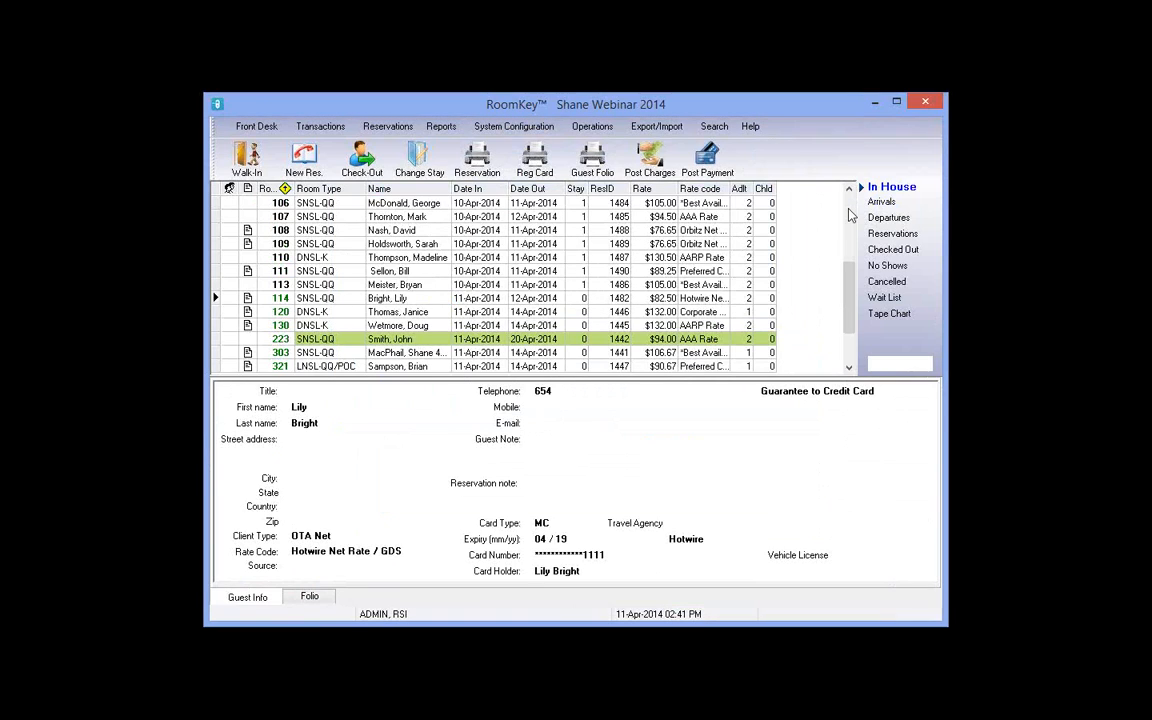
pyautogui.click(882, 203)
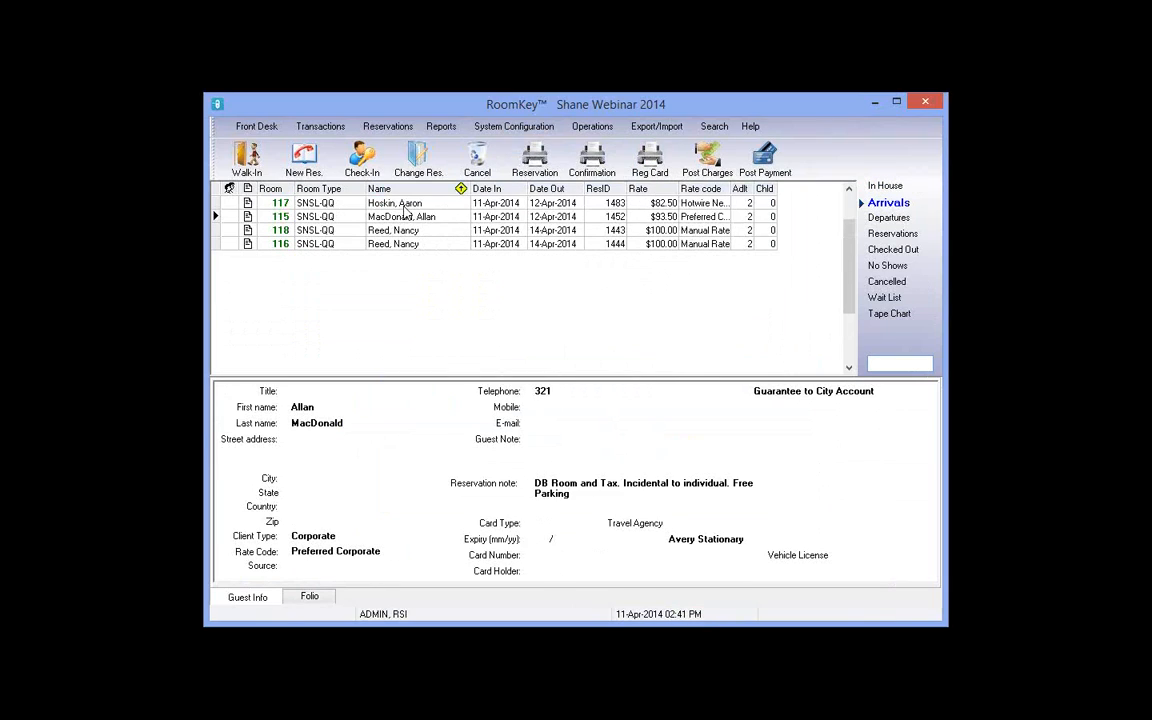
# Step: Start the room 117 check-in and open the extra credit cards in the guest's profile
pyautogui.click(404, 206)
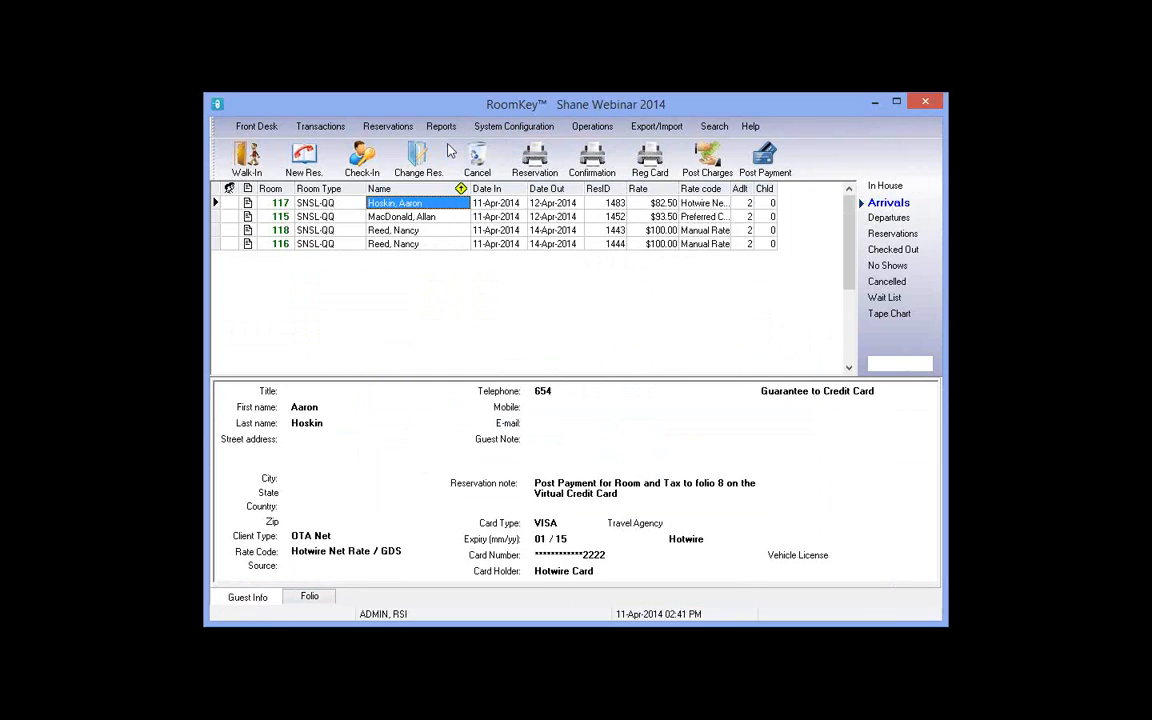
pyautogui.click(362, 168)
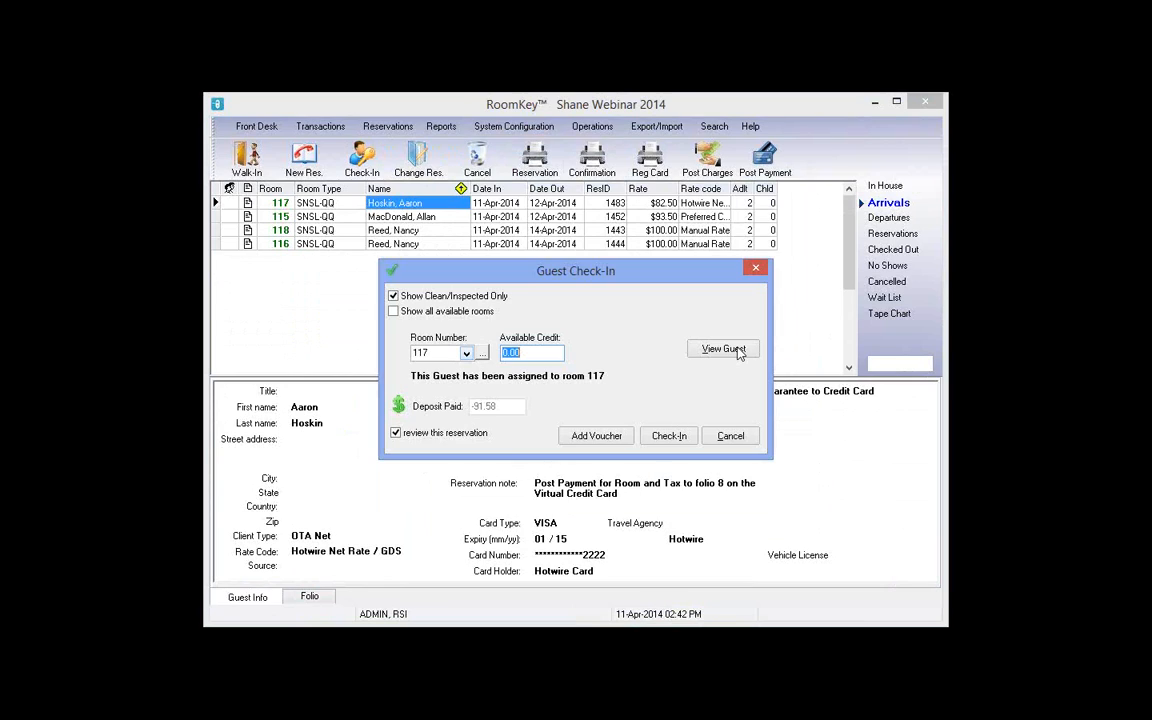
pyautogui.click(739, 353)
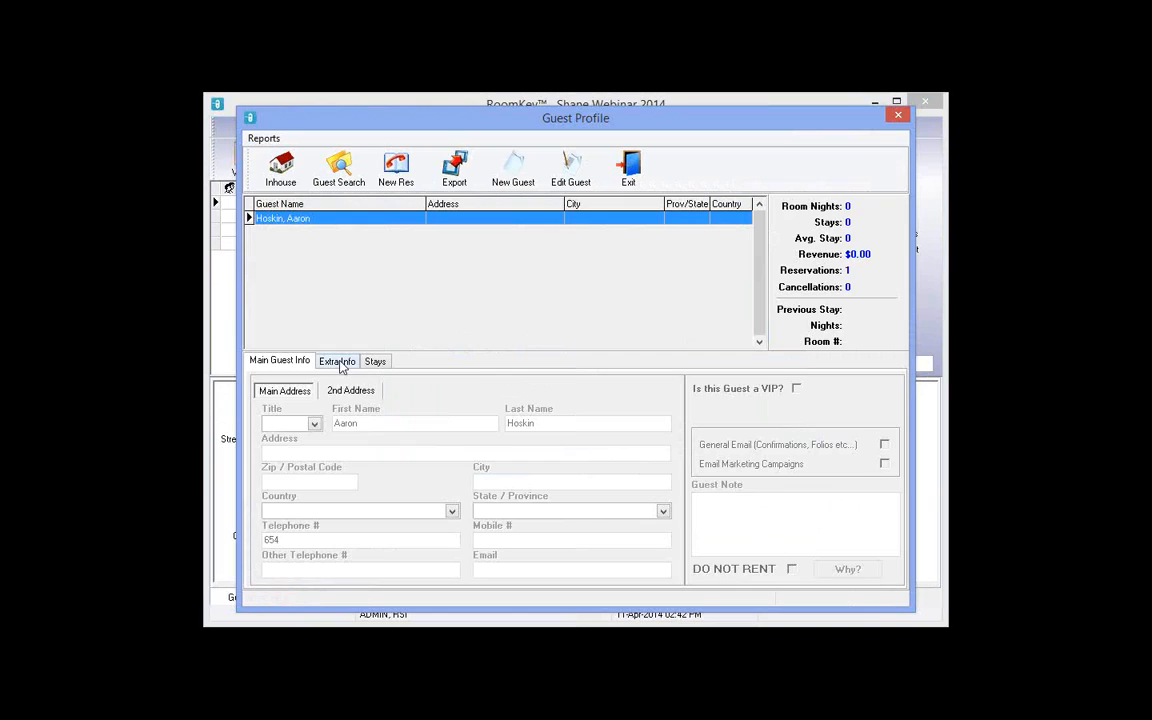
pyautogui.click(335, 362)
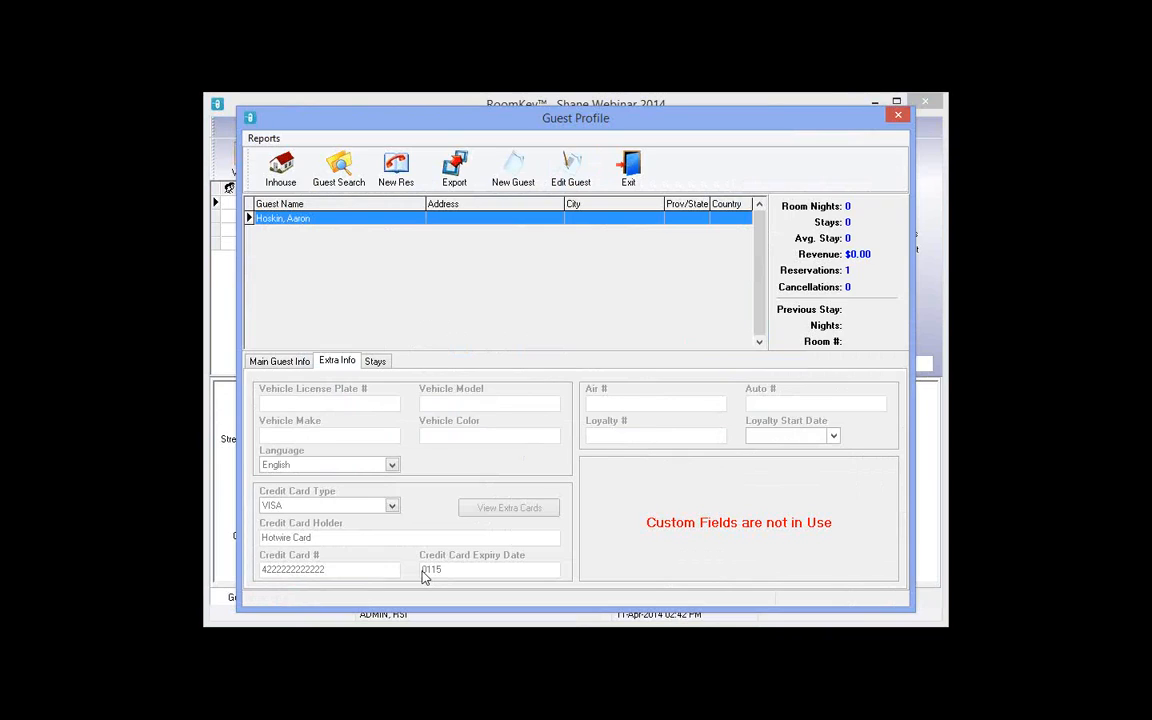
pyautogui.click(509, 510)
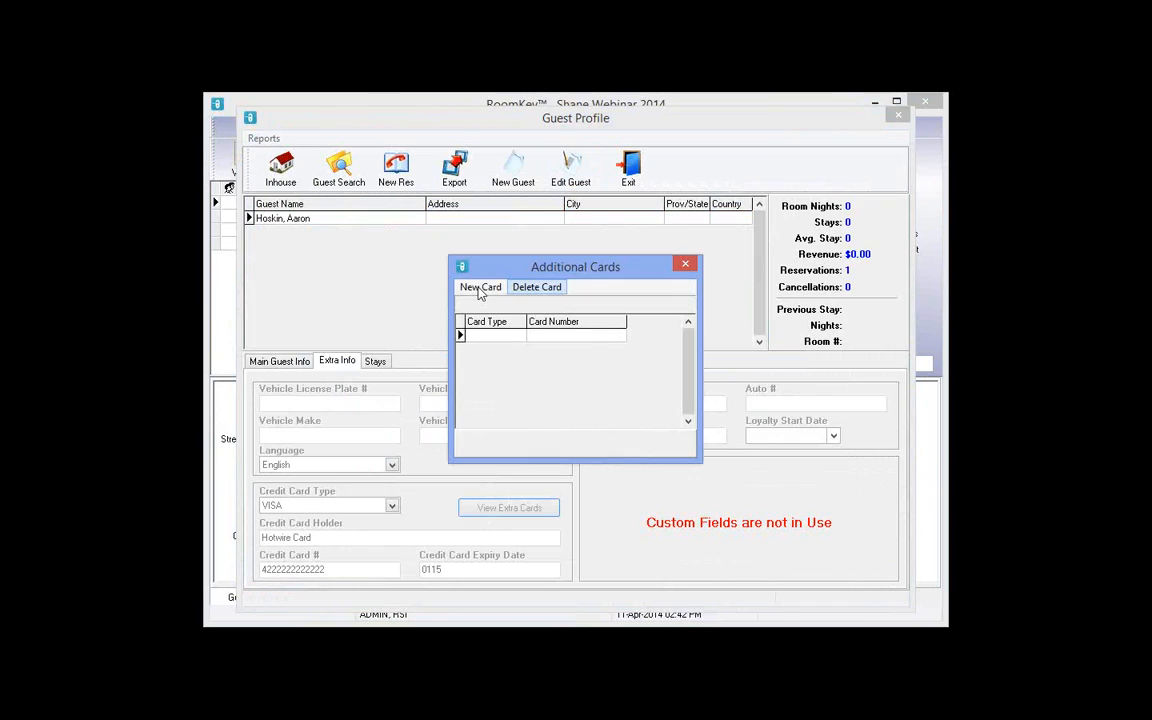
# Step: Add a new MC card expiring 01/15 with its number and cardholder name, and save it
pyautogui.click(481, 288)
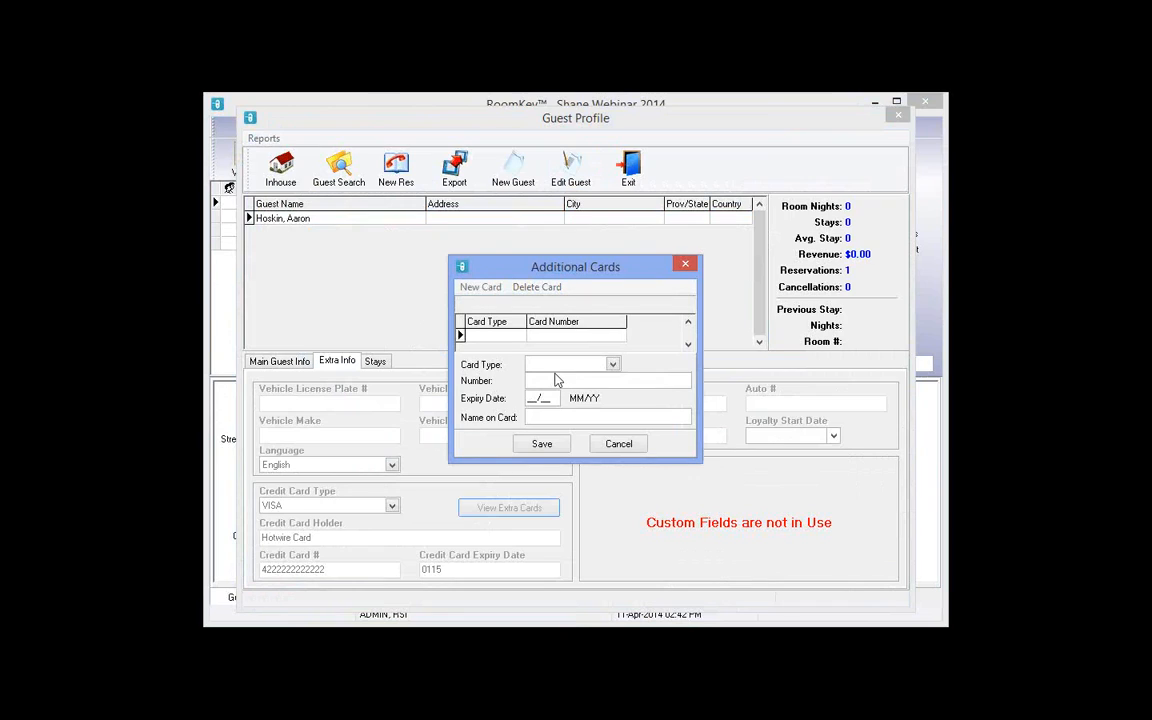
pyautogui.click(611, 366)
pyautogui.click(566, 385)
pyautogui.click(566, 381)
pyautogui.write('5290111111111111')
pyautogui.press('Tab')
pyautogui.write('0115')
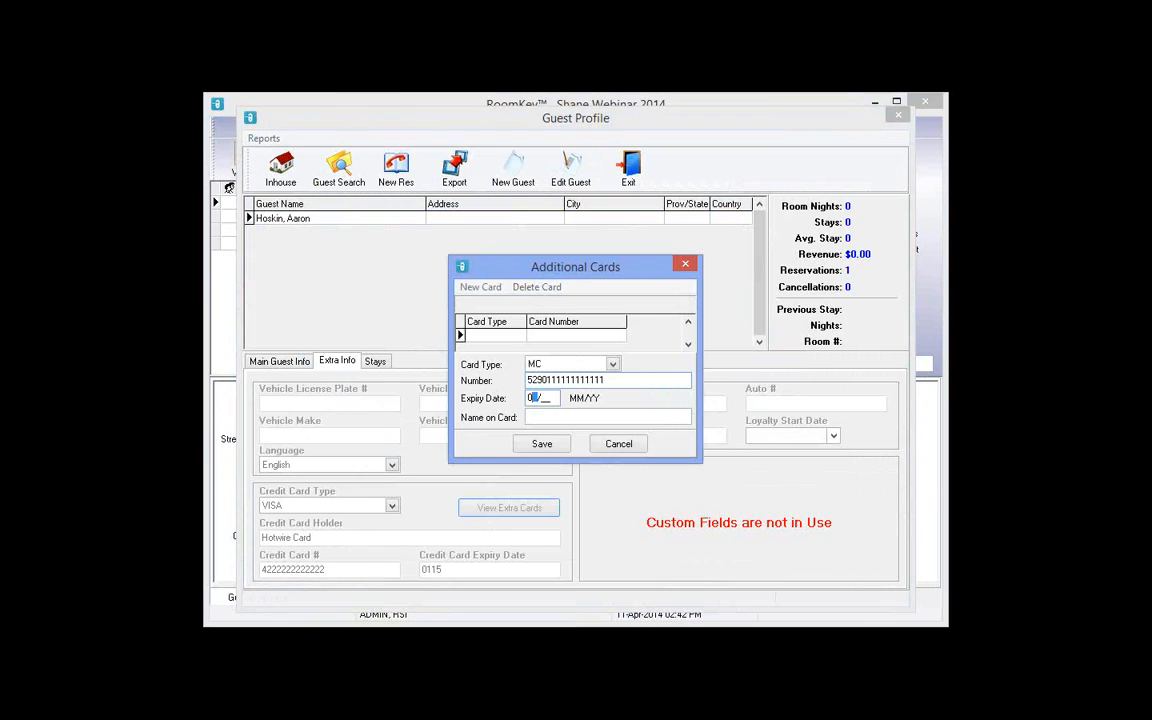
pyautogui.press('Tab')
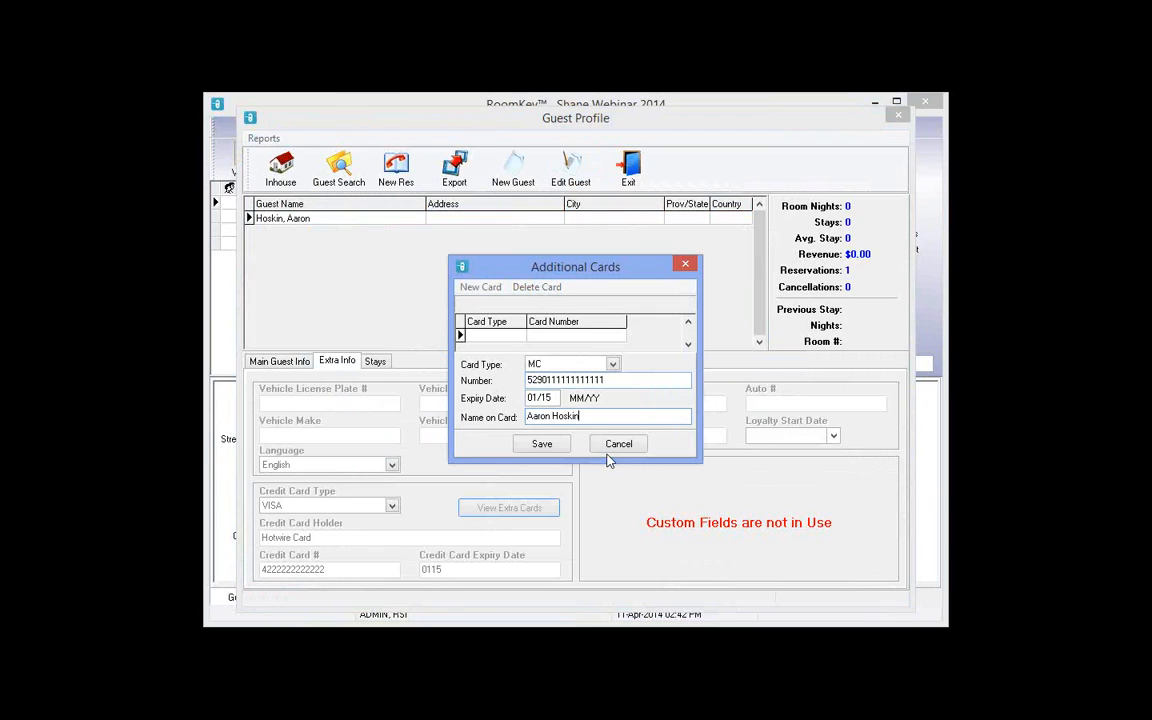
pyautogui.click(536, 451)
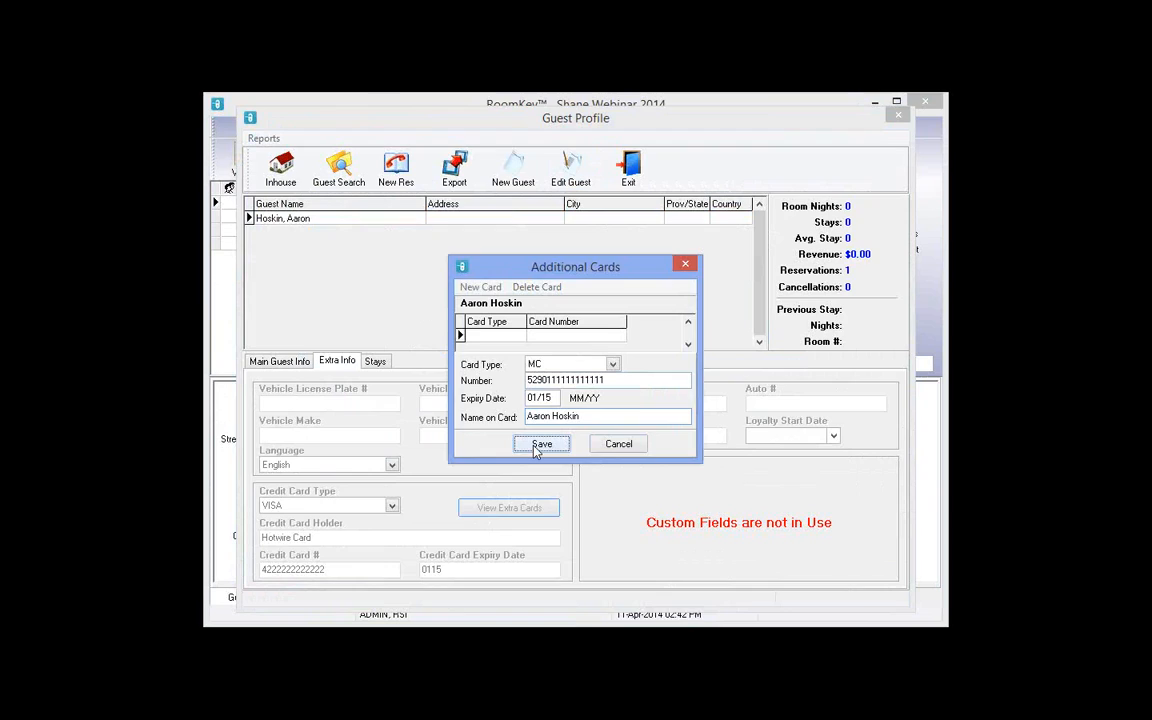
# Step: Close the additional cards list and the guest profile to get back to check-in
pyautogui.click(686, 266)
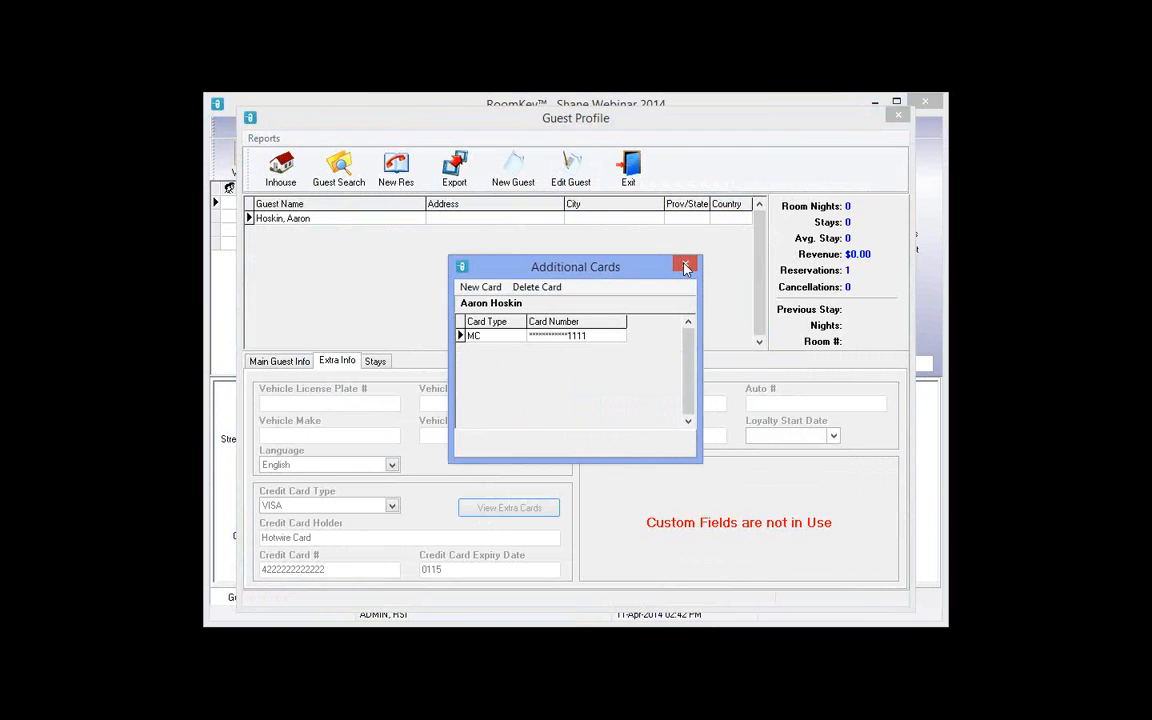
pyautogui.click(686, 266)
pyautogui.click(631, 172)
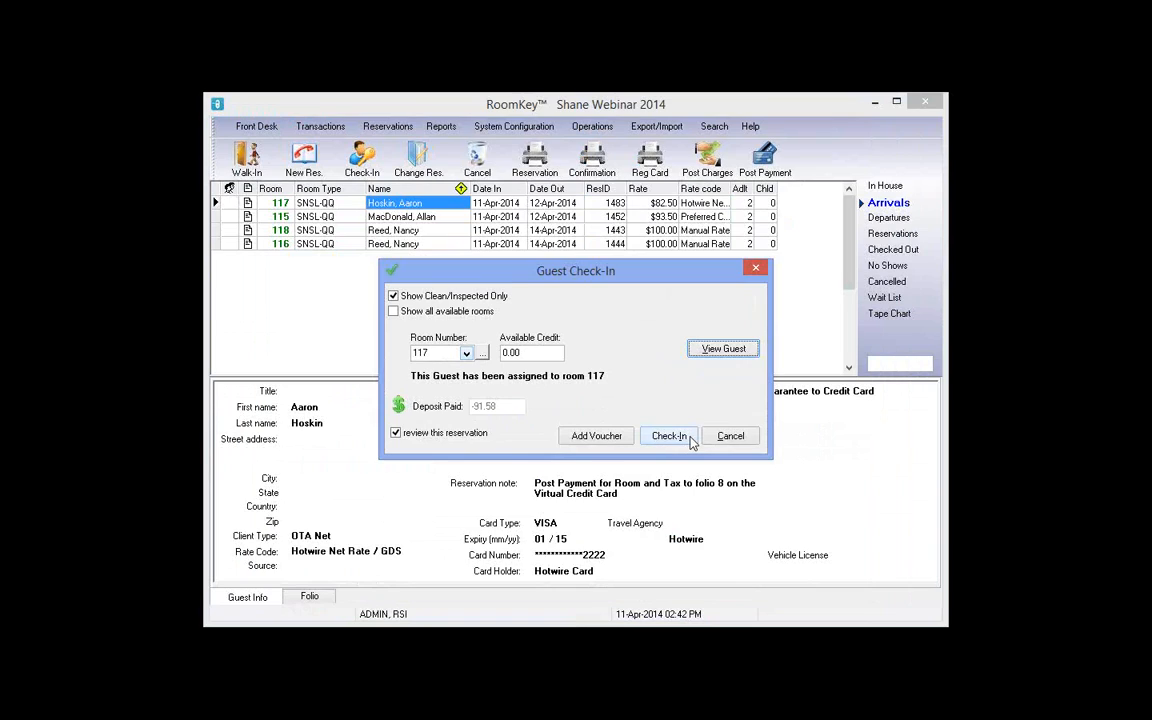
# Step: Complete room 117's check-in, reading the folio 8 payment note and scrolling the registration card
pyautogui.click(669, 436)
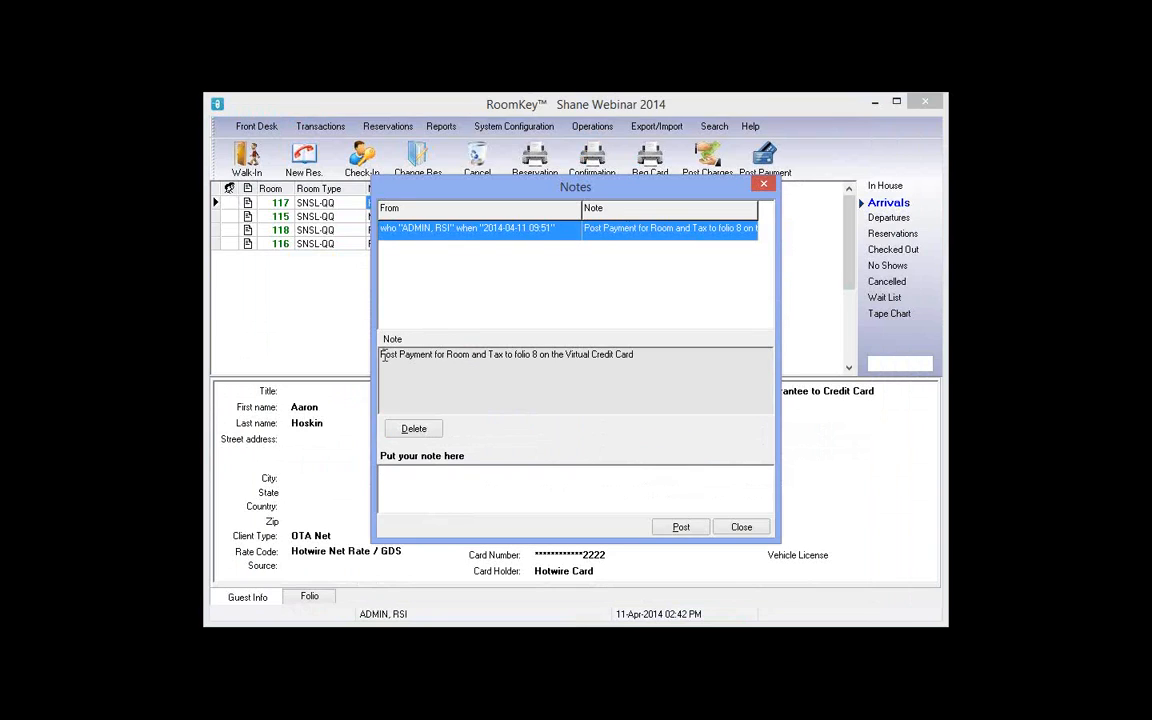
pyautogui.moveTo(382, 356); pyautogui.dragTo(628, 360)
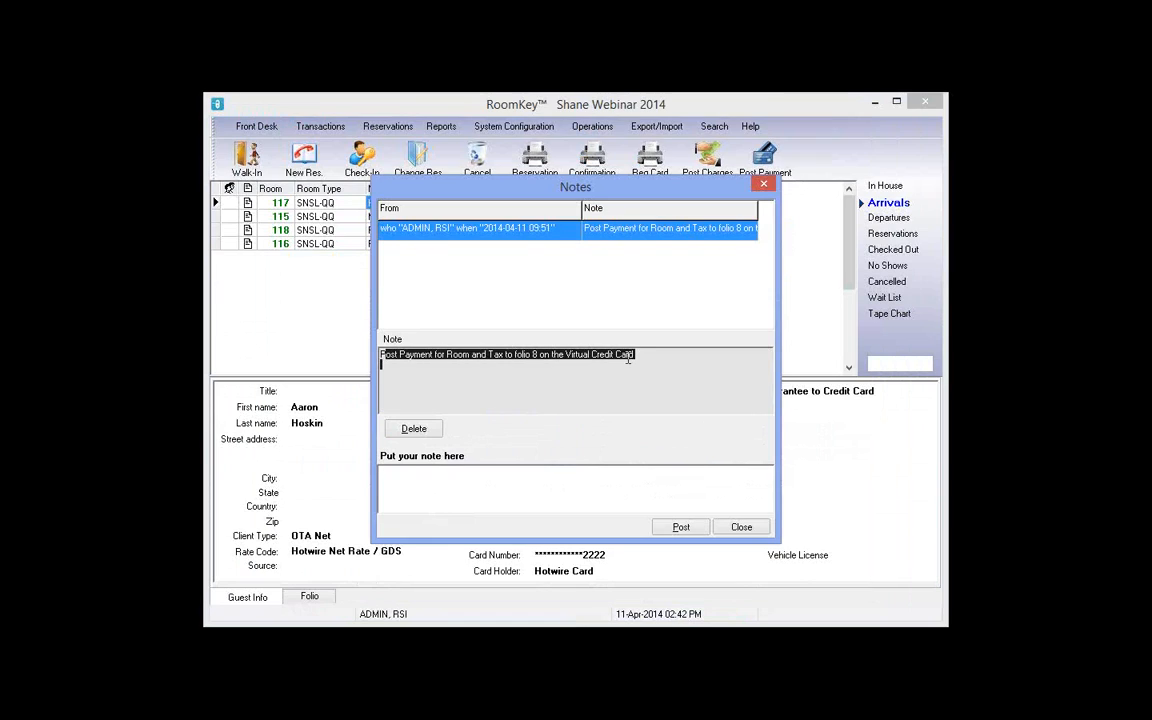
pyautogui.click(740, 527)
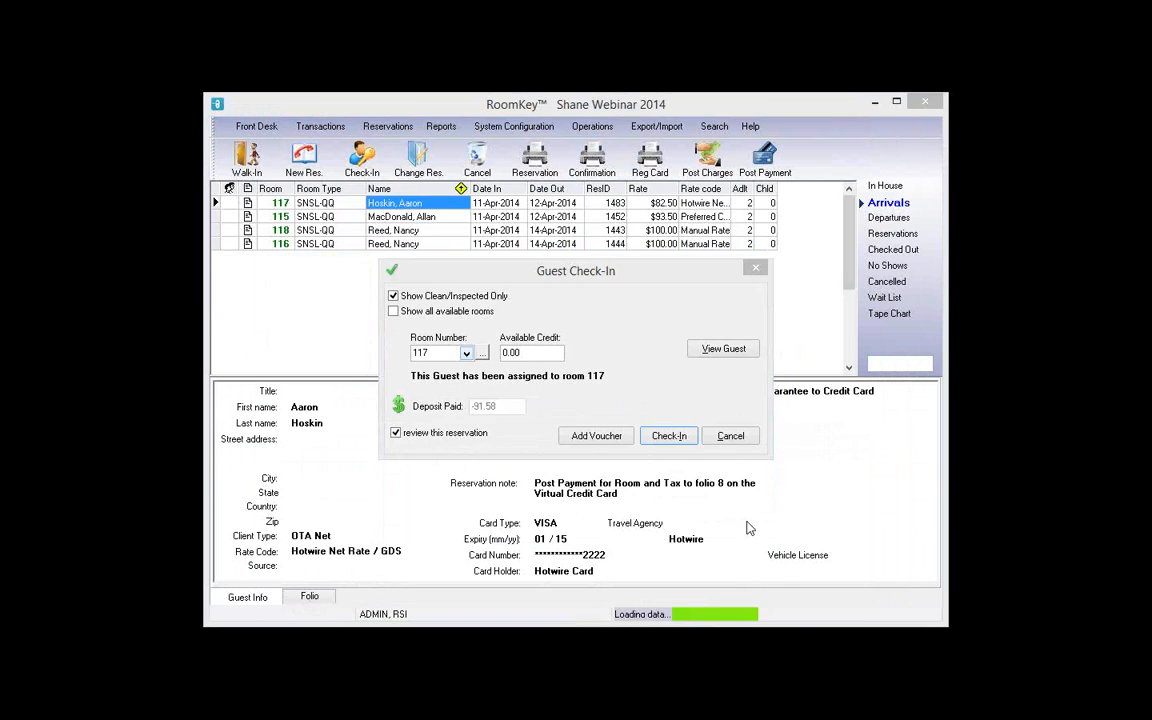
pyautogui.scroll(-1, 547, 452)
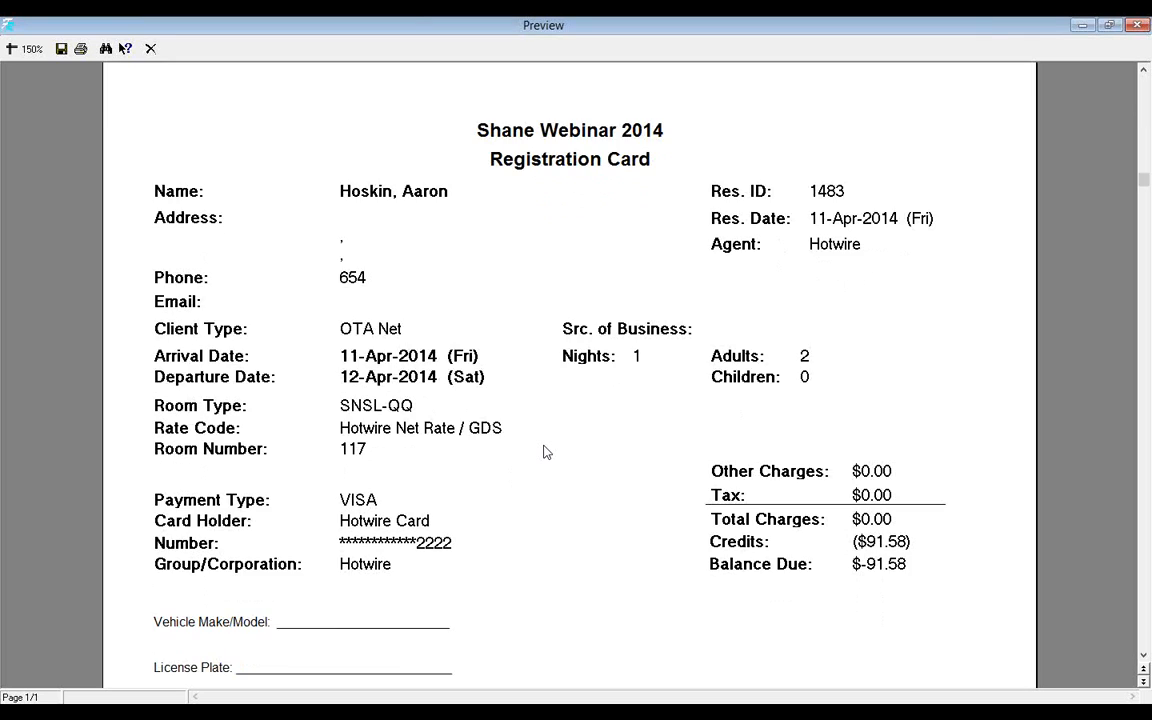
pyautogui.scroll(-2, 547, 452)
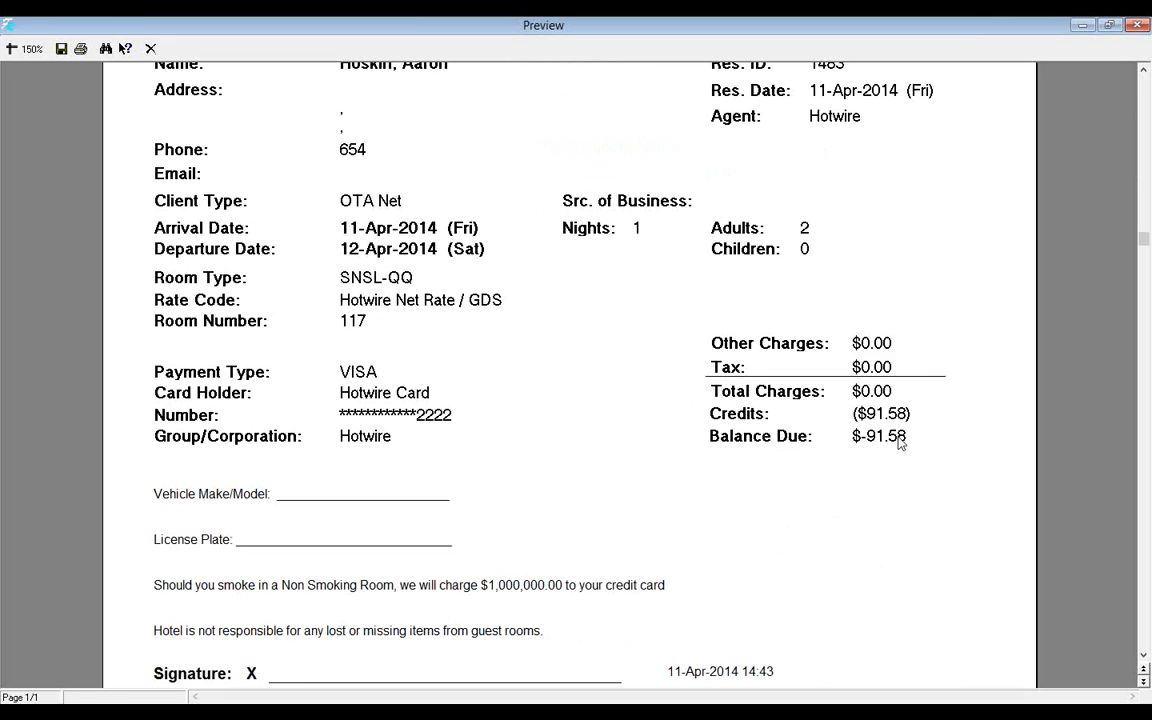
pyautogui.click(151, 49)
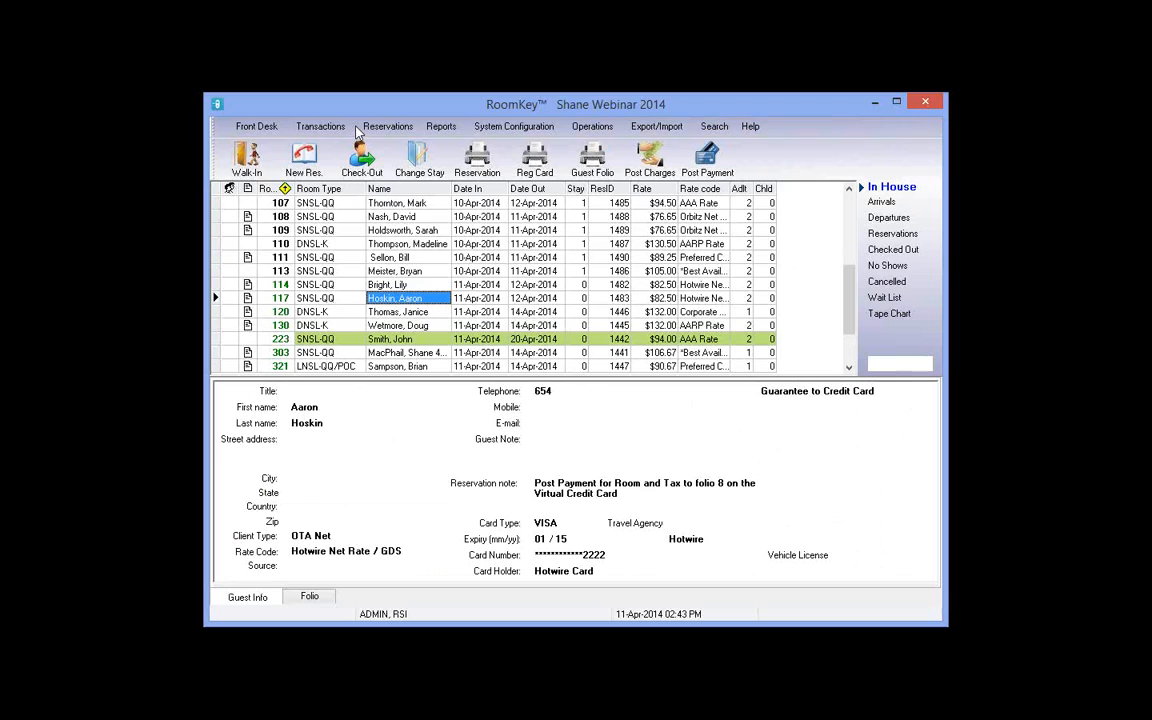
pyautogui.click(311, 598)
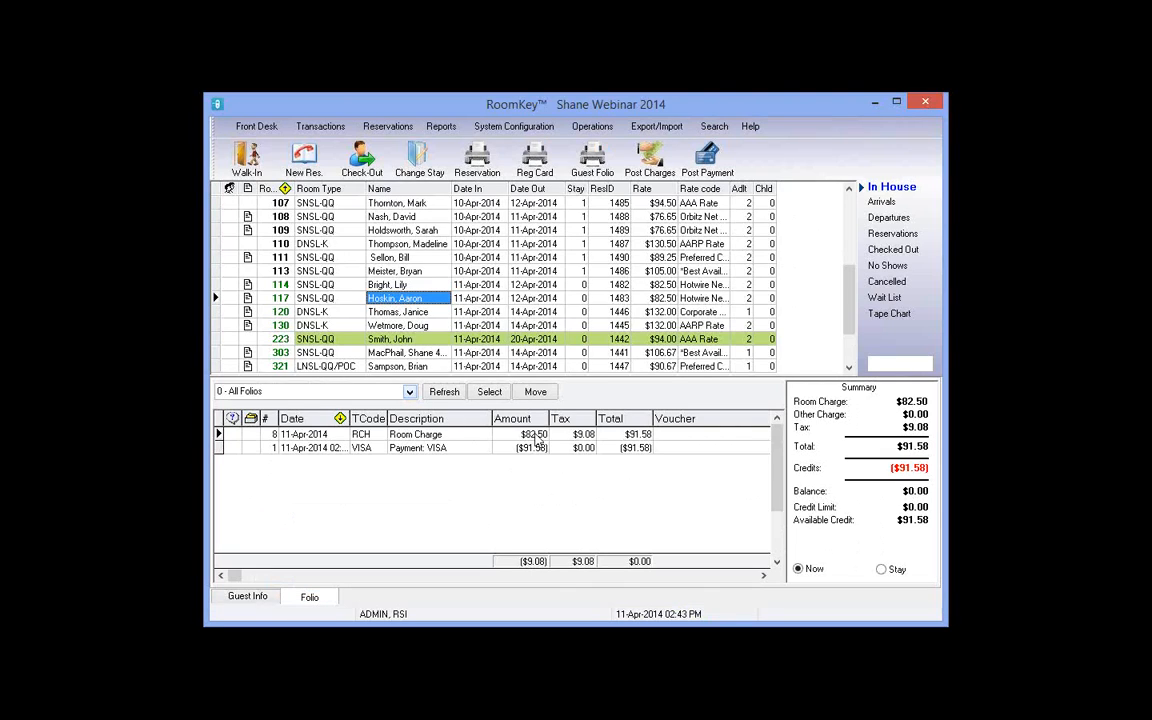
pyautogui.click(588, 437)
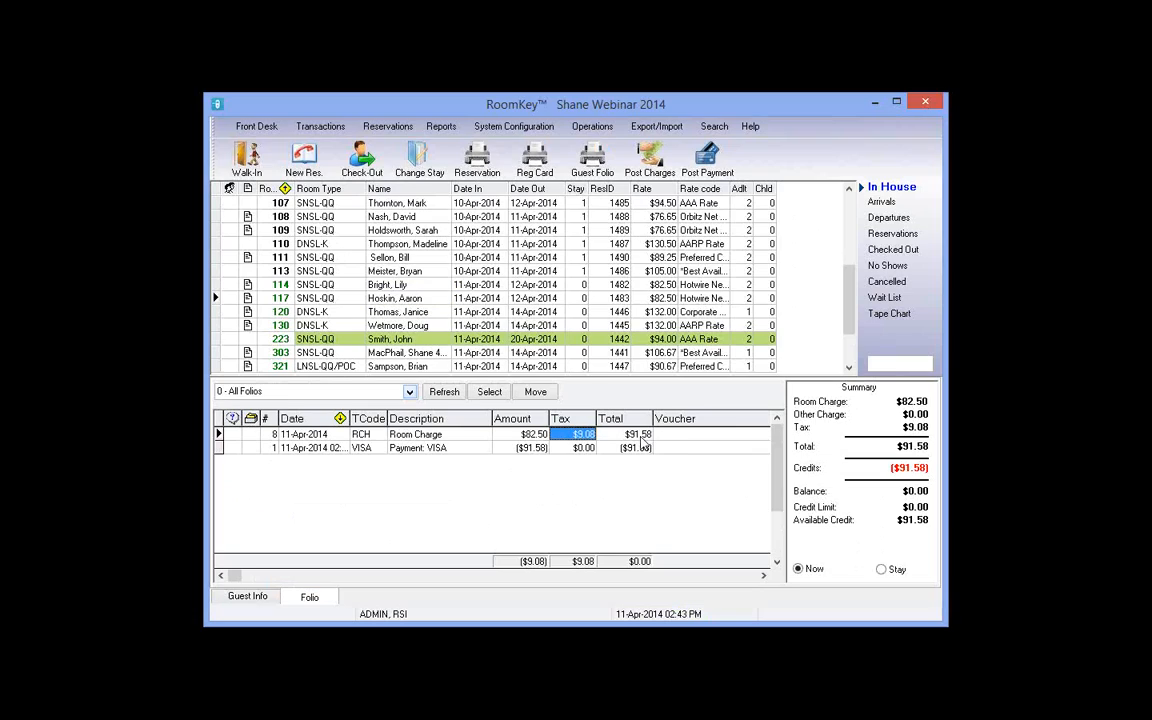
pyautogui.click(640, 437)
pyautogui.click(455, 450)
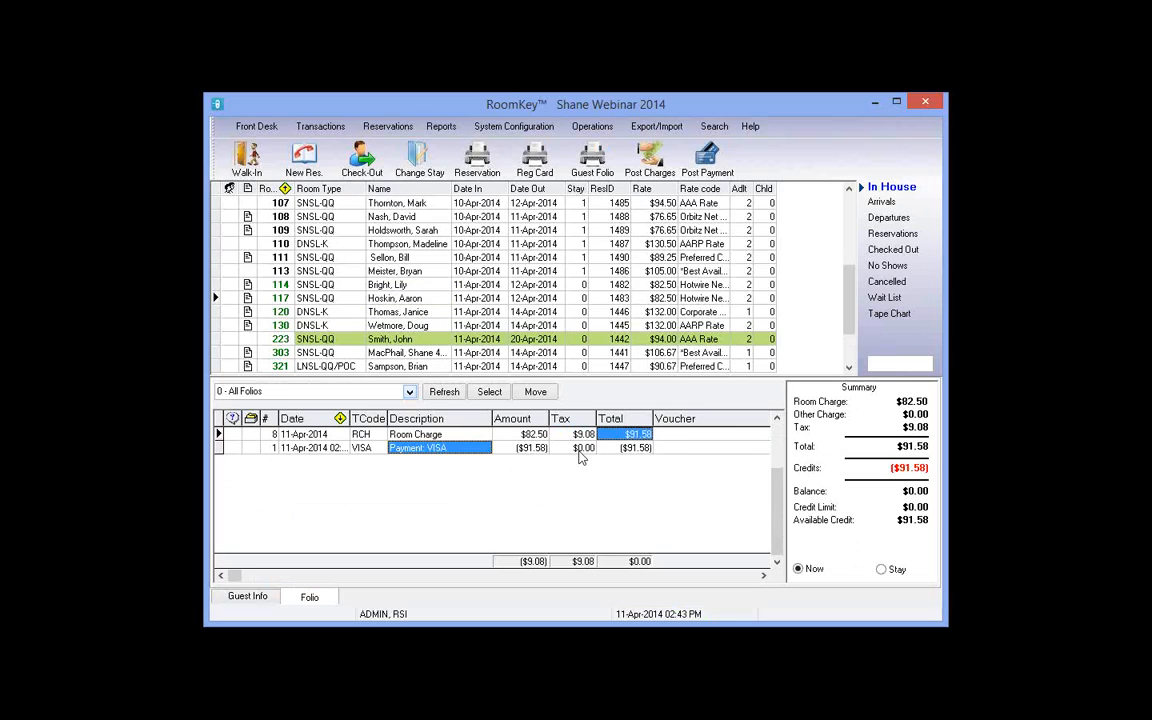
pyautogui.click(540, 450)
pyautogui.click(619, 450)
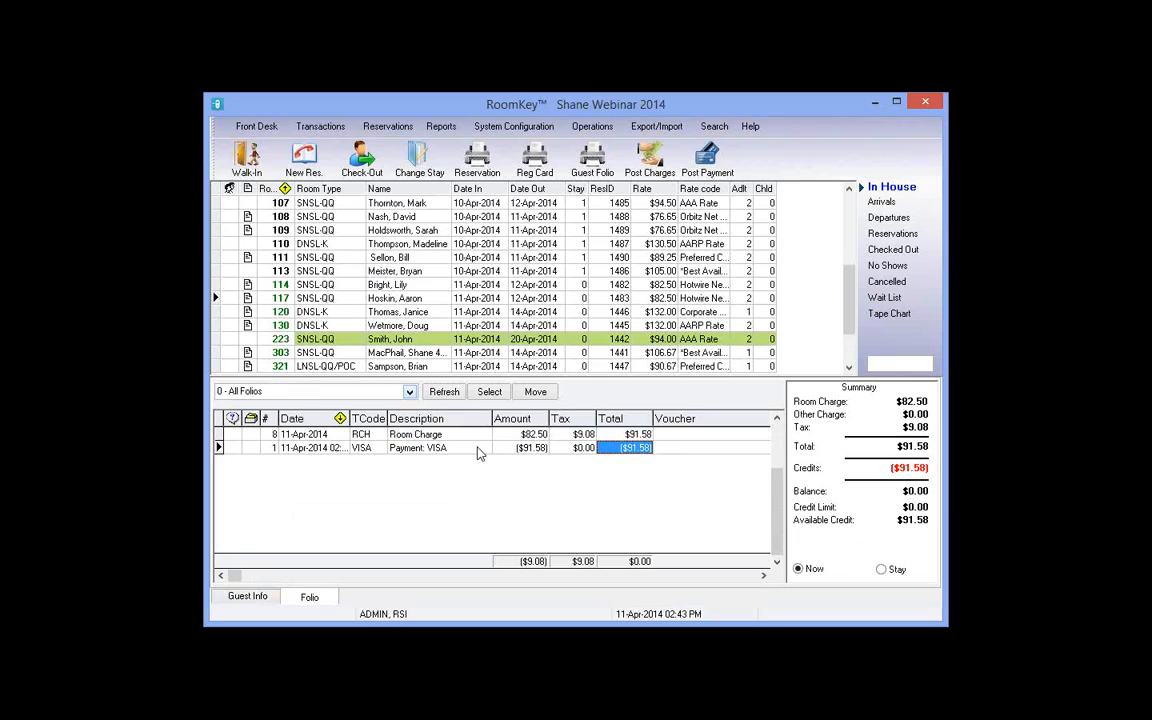
pyautogui.click(274, 448)
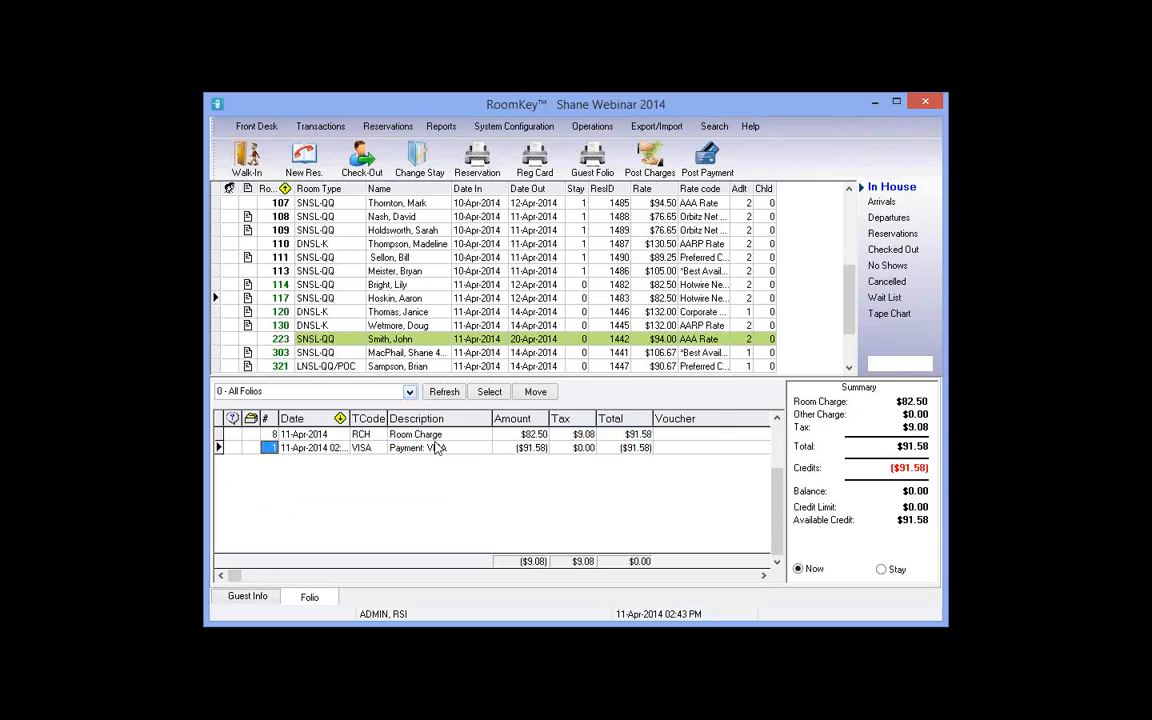
# Step: Move room 117's ($91.58) VISA payment to folio 8 beside the room charge, then show Guest Info
pyautogui.click(535, 391)
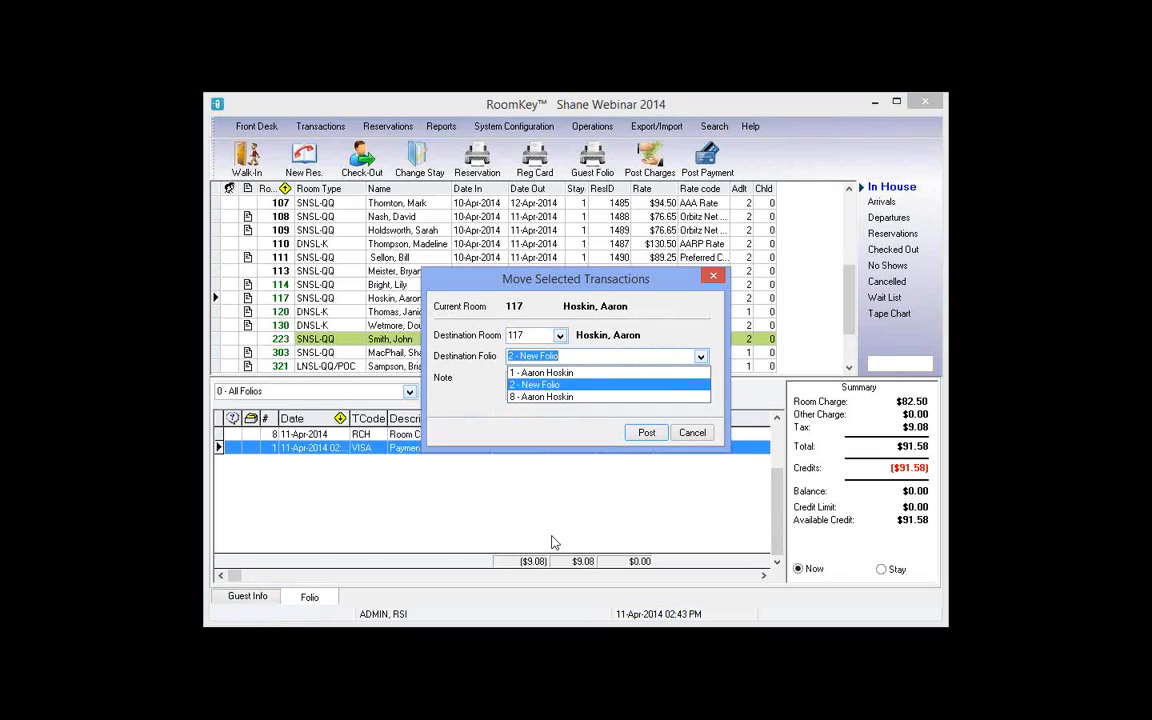
pyautogui.click(555, 397)
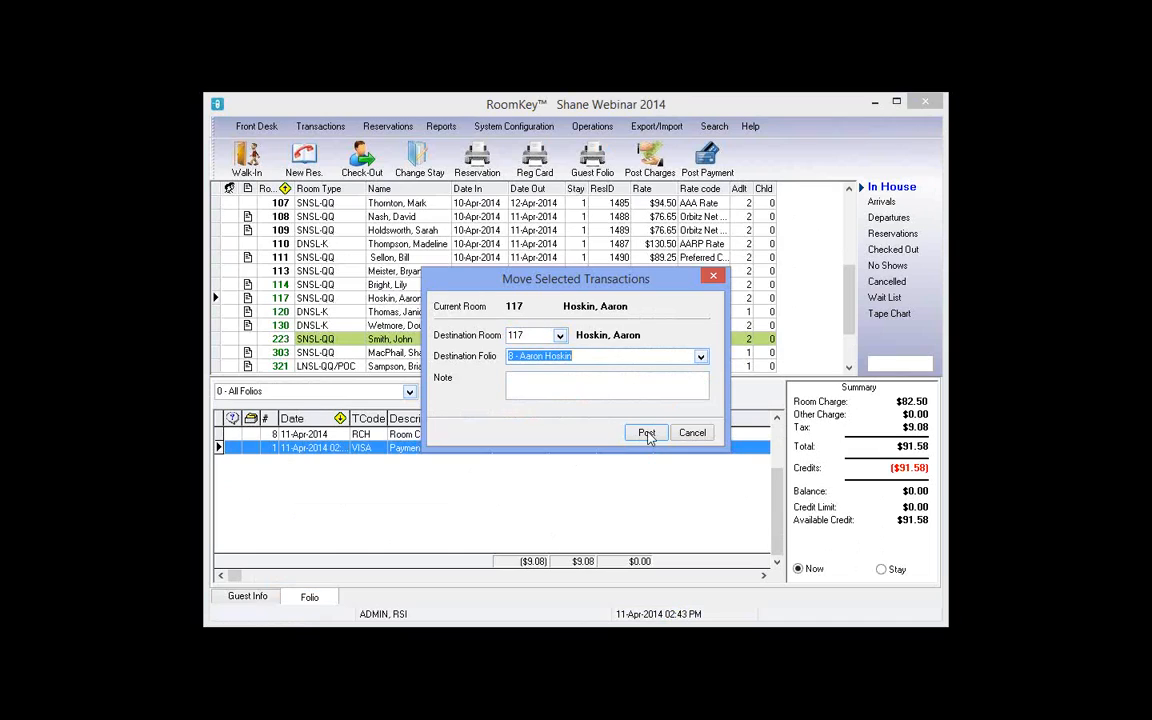
pyautogui.click(647, 434)
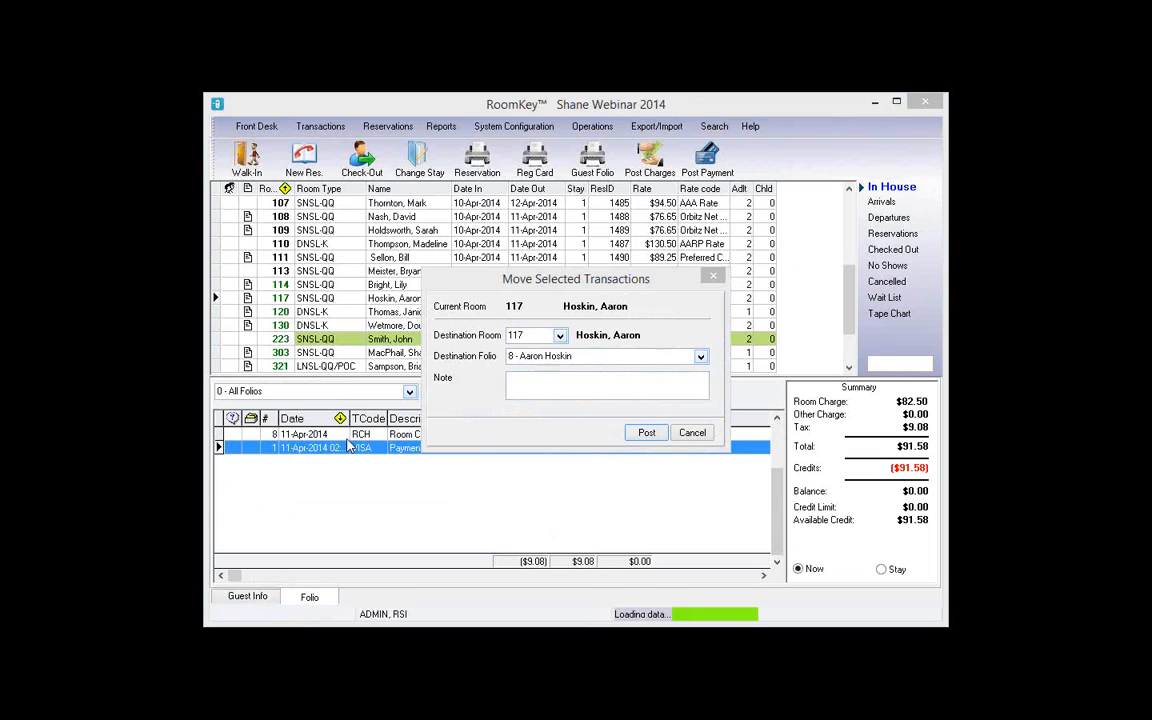
pyautogui.click(274, 435)
pyautogui.press('Down')
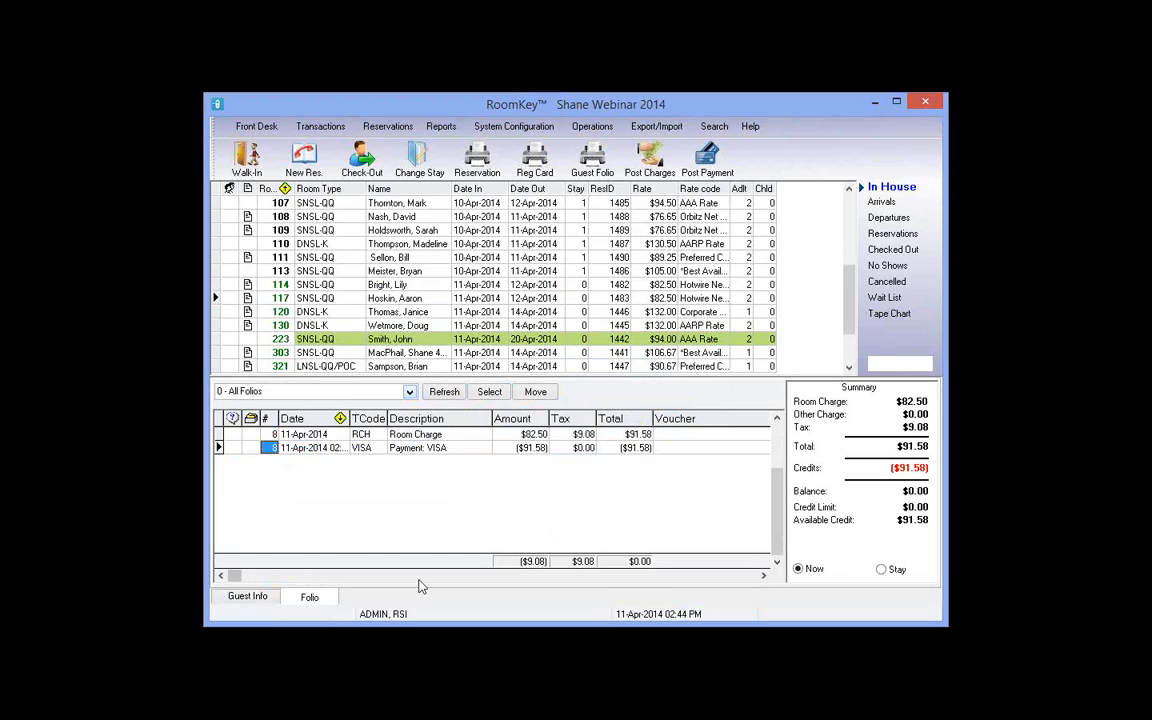
pyautogui.click(249, 597)
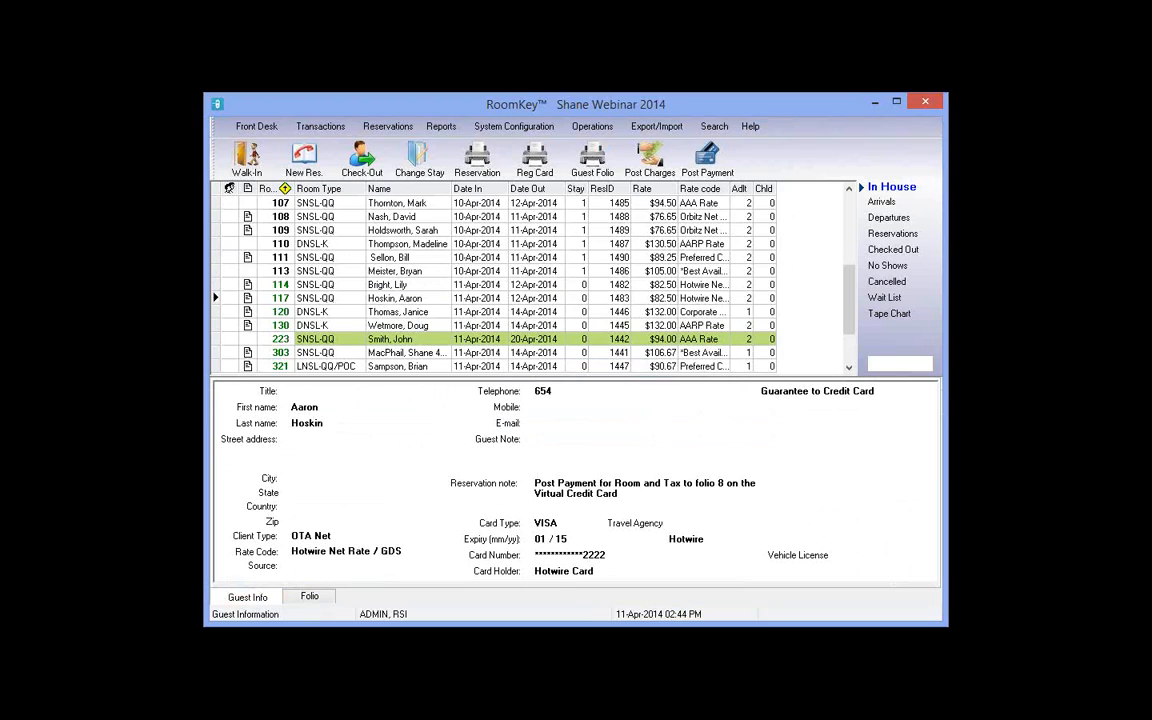
# Step: Switch room 117's stay payment from the VISA to the MC card expiring 01/15 and save
pyautogui.click(420, 165)
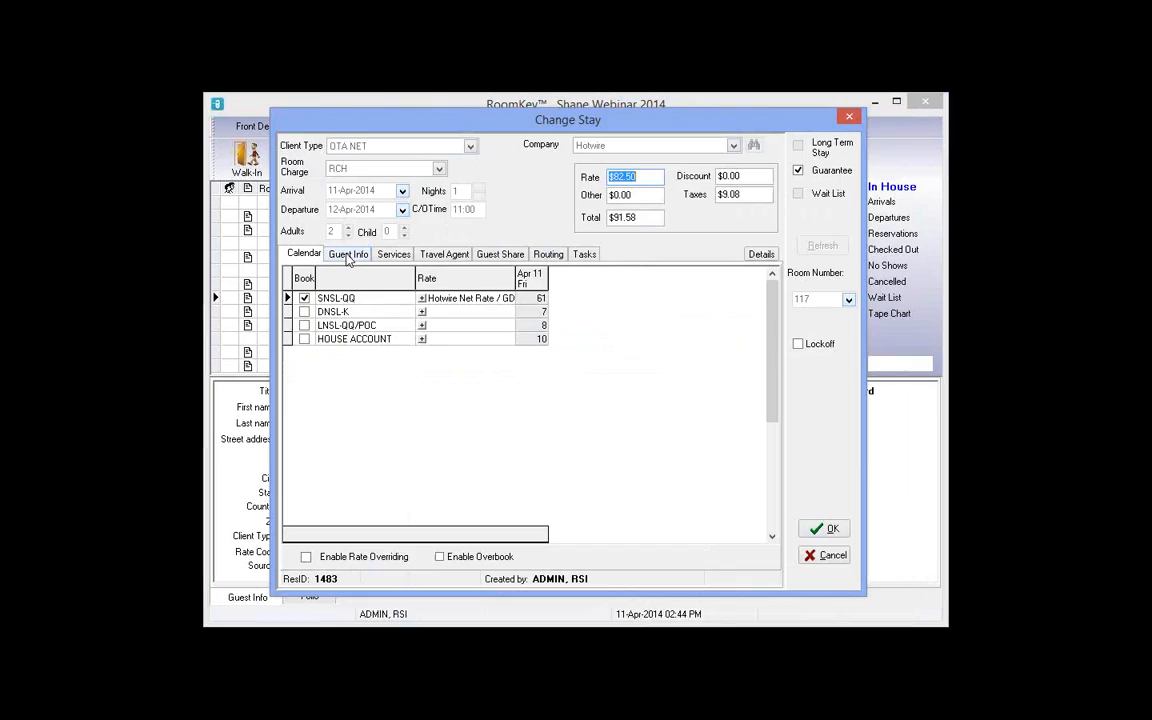
pyautogui.click(348, 256)
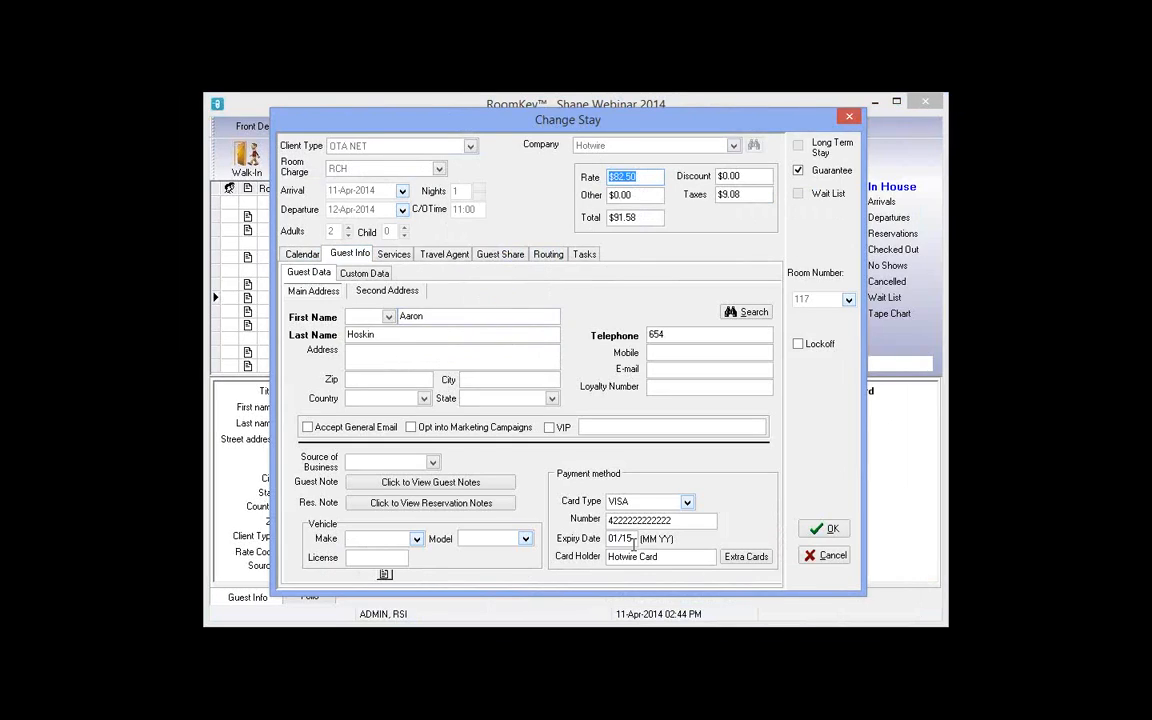
pyautogui.click(750, 557)
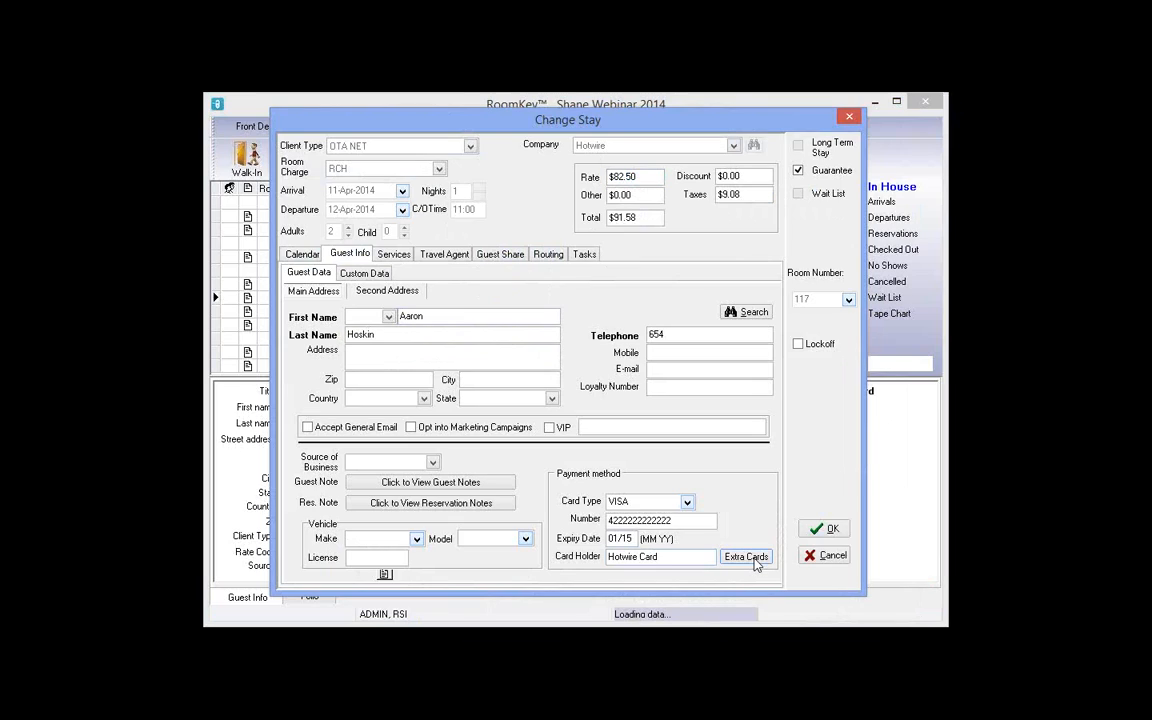
pyautogui.click(503, 337)
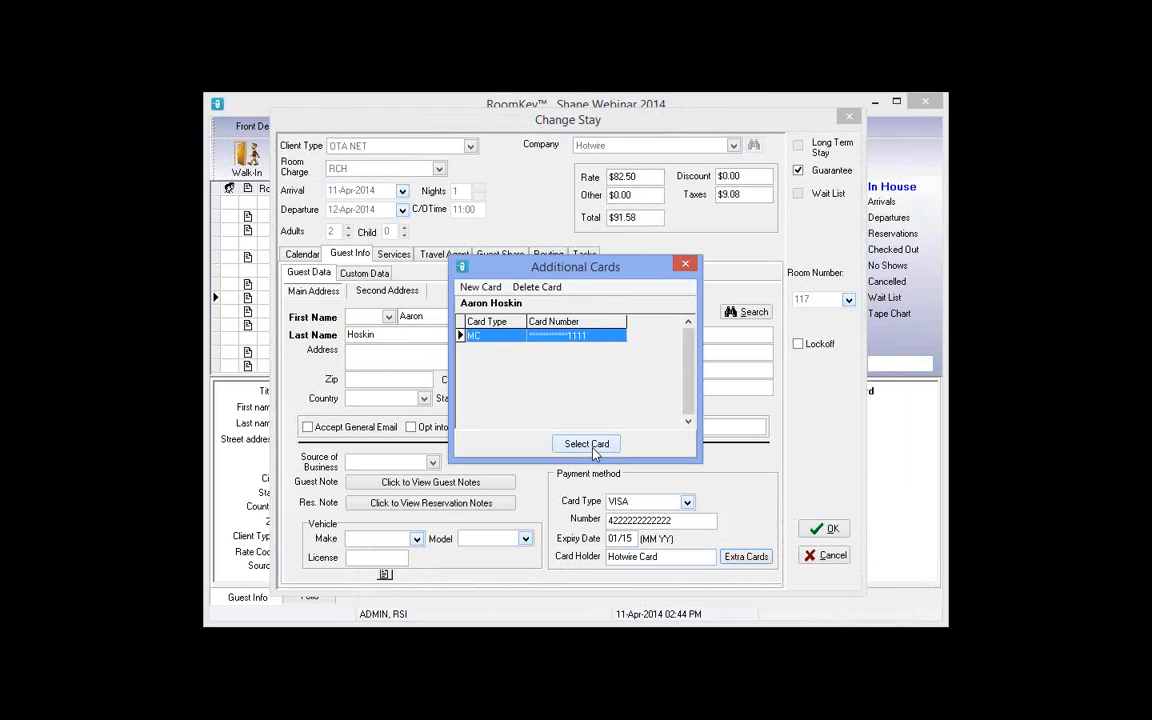
pyautogui.click(590, 447)
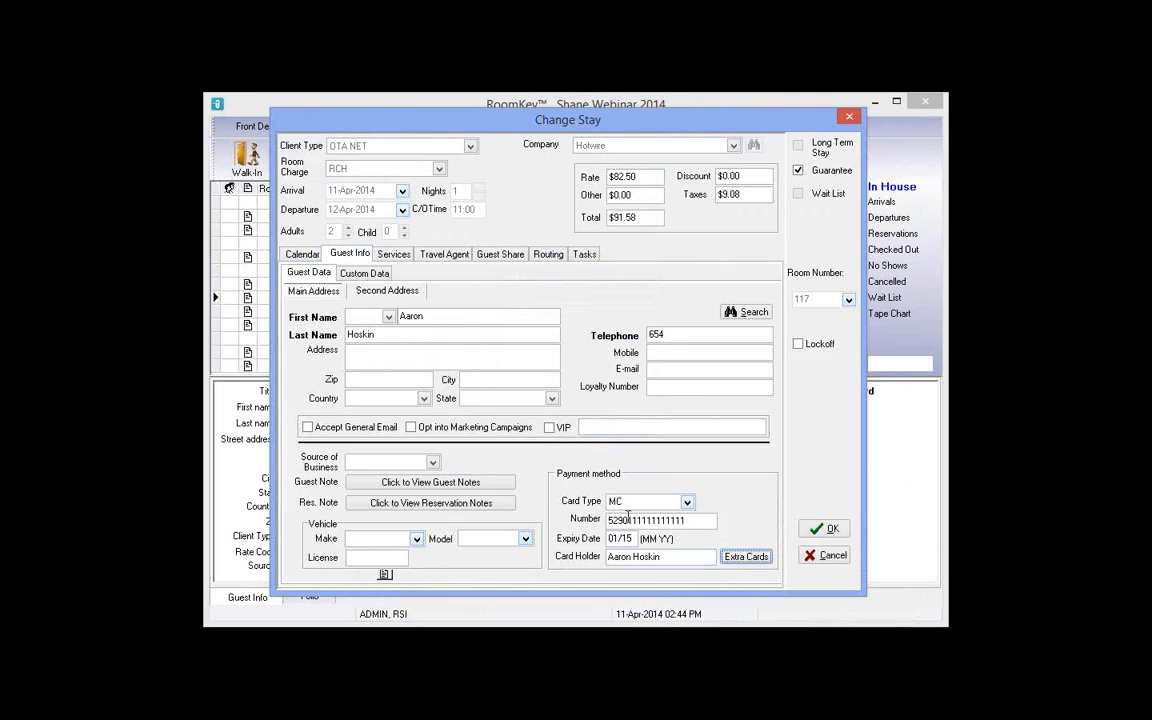
pyautogui.click(735, 563)
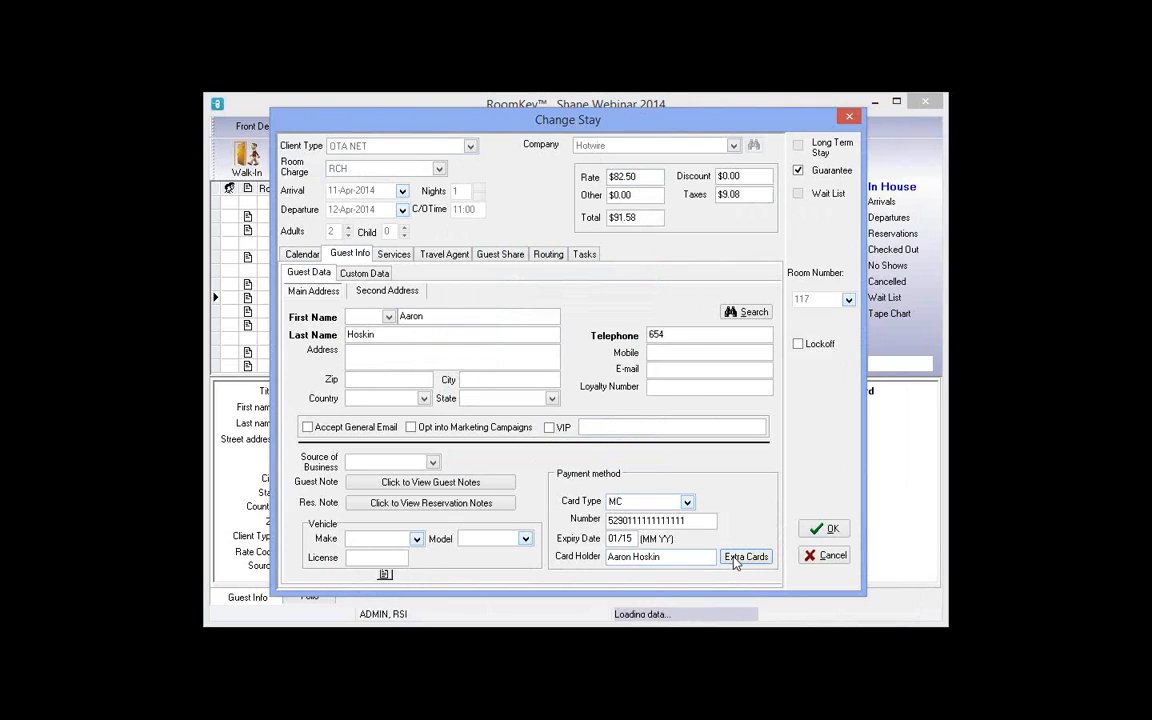
pyautogui.click(513, 341)
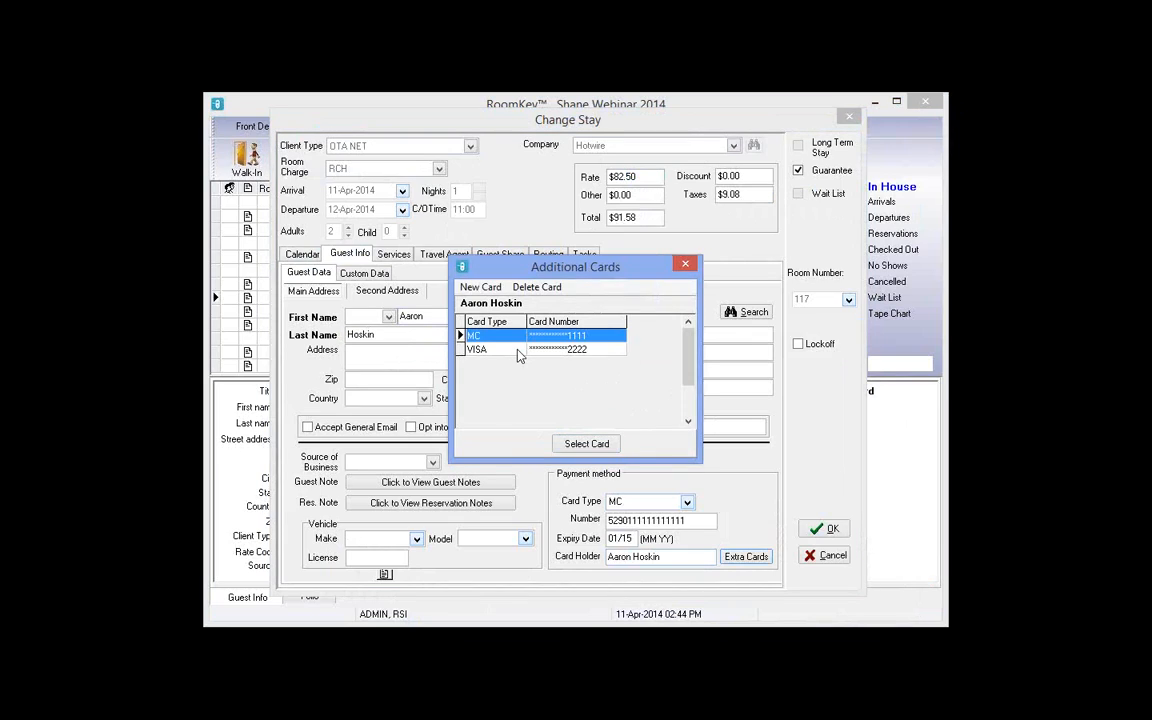
pyautogui.click(517, 350)
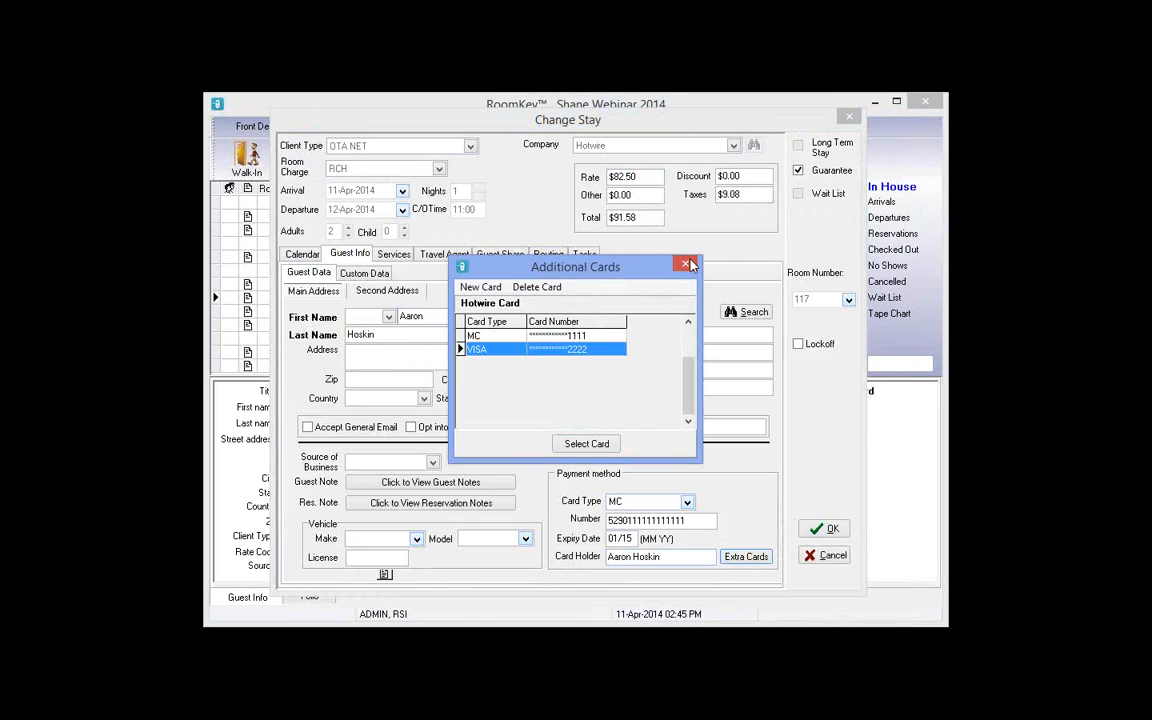
pyautogui.press('Escape')
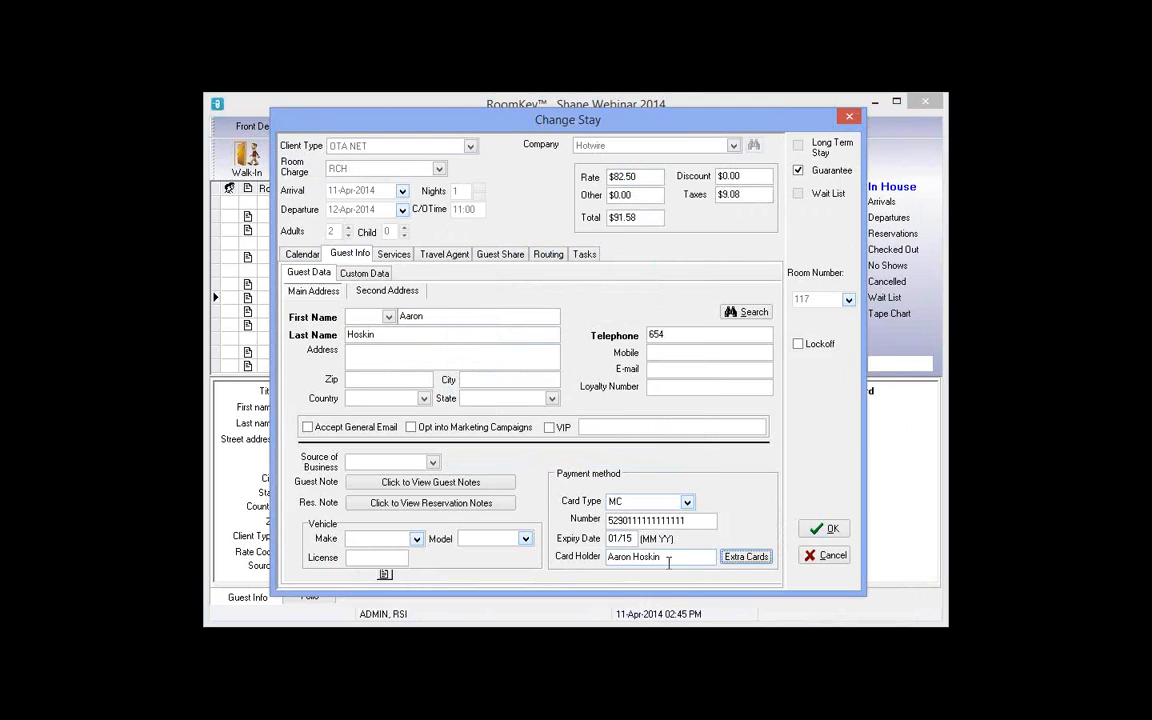
pyautogui.click(842, 535)
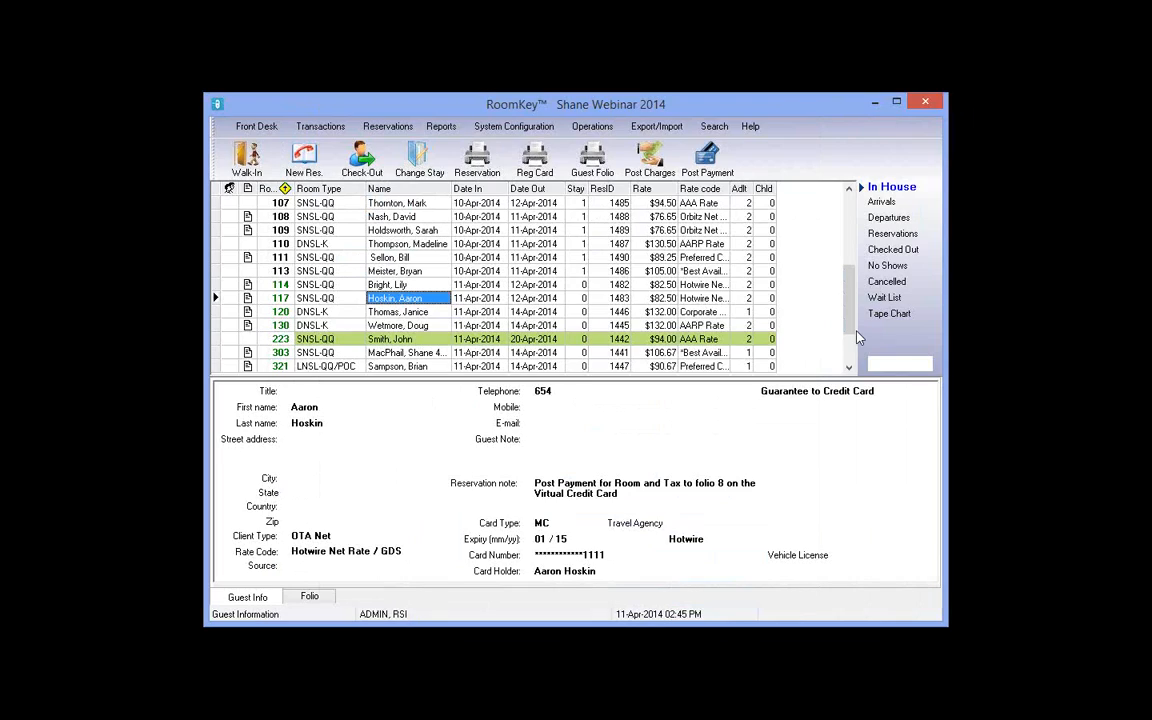
# Step: Post a $10 COPIES charge with reference '100 Pages' to room 107's folio
pyautogui.click(420, 205)
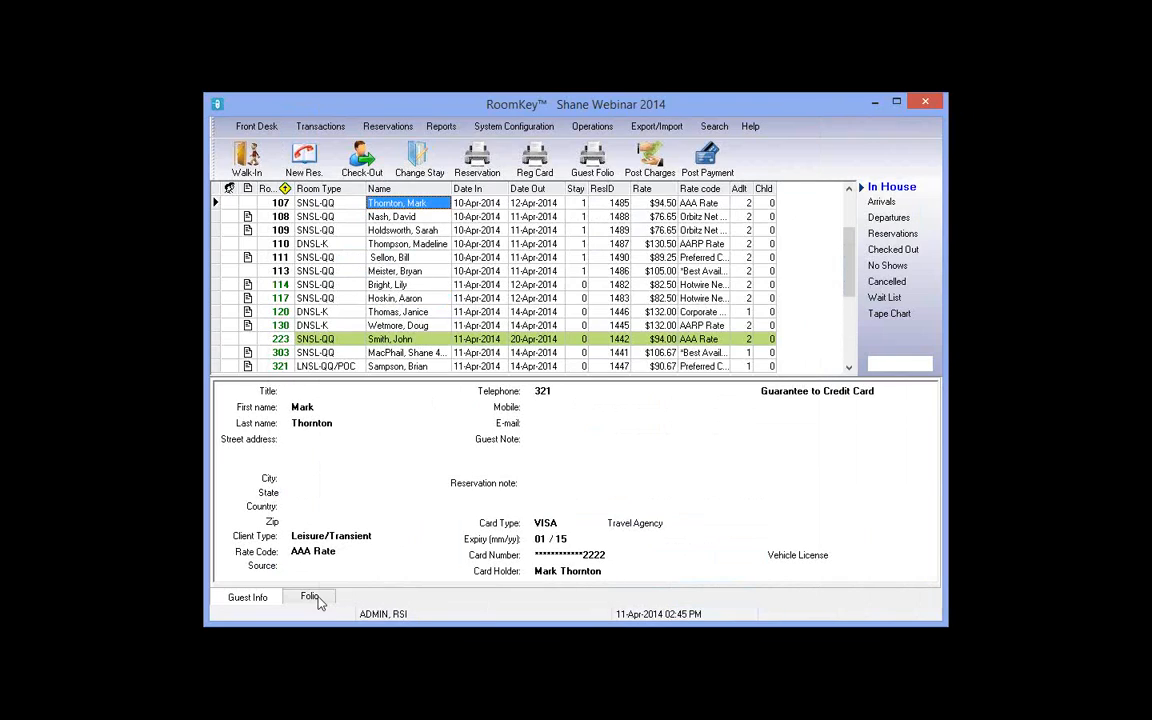
pyautogui.click(312, 598)
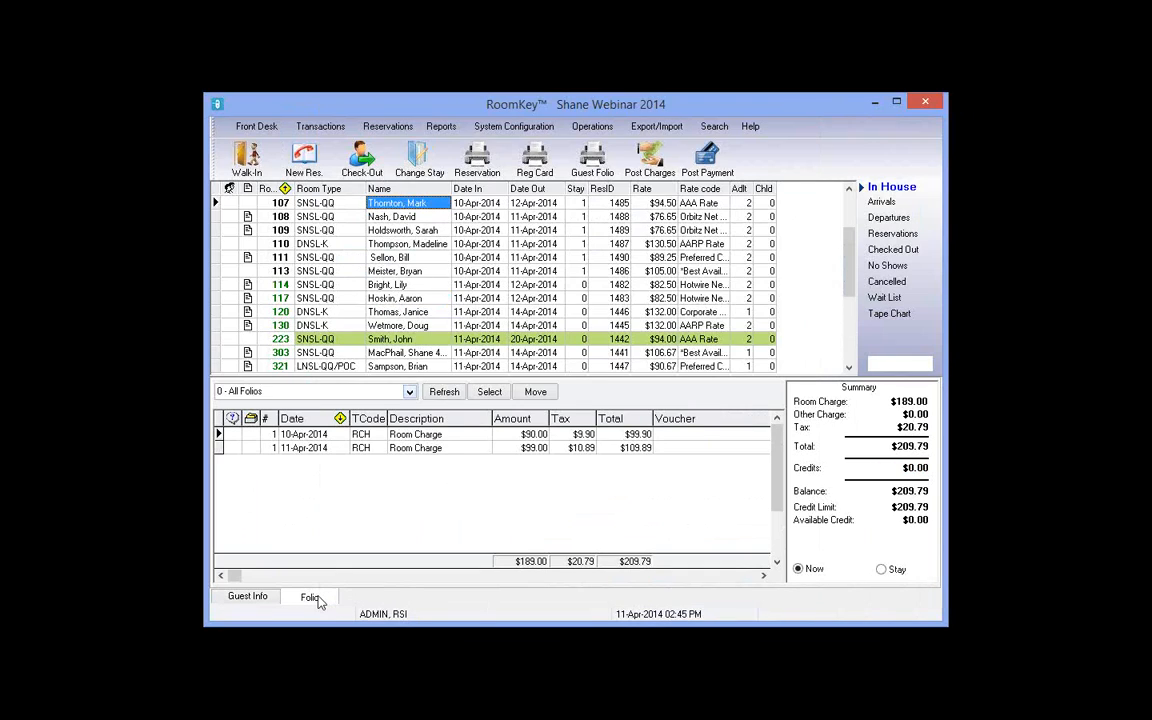
pyautogui.click(645, 165)
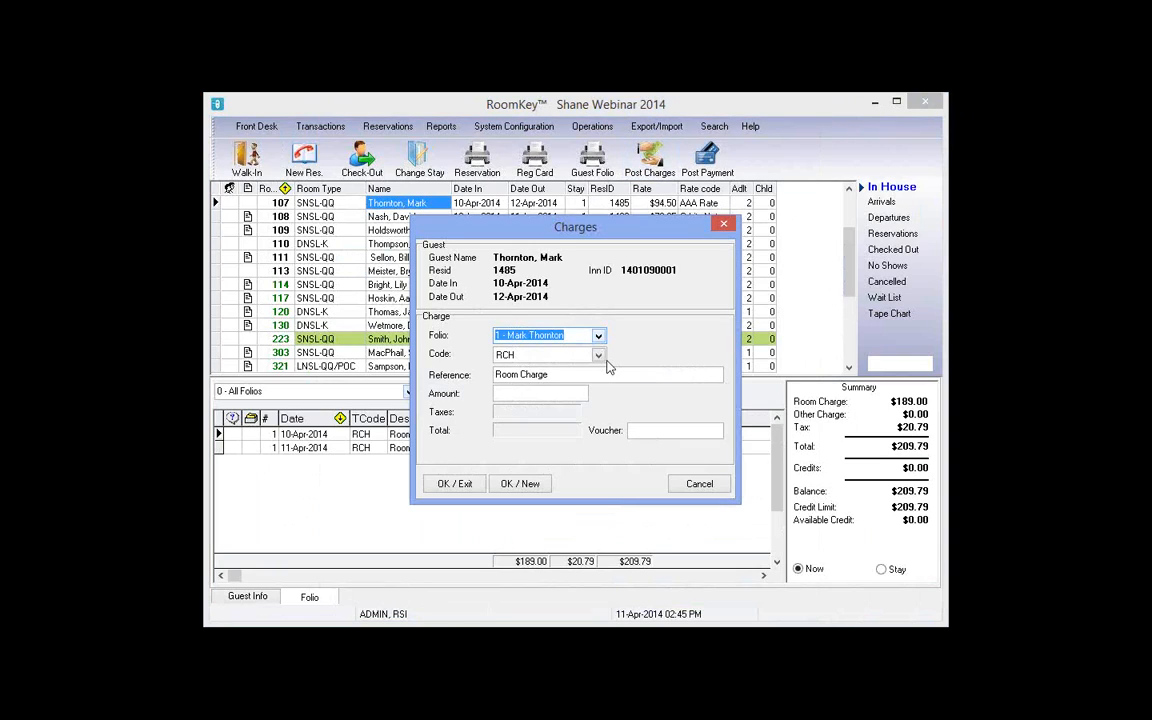
pyautogui.click(599, 356)
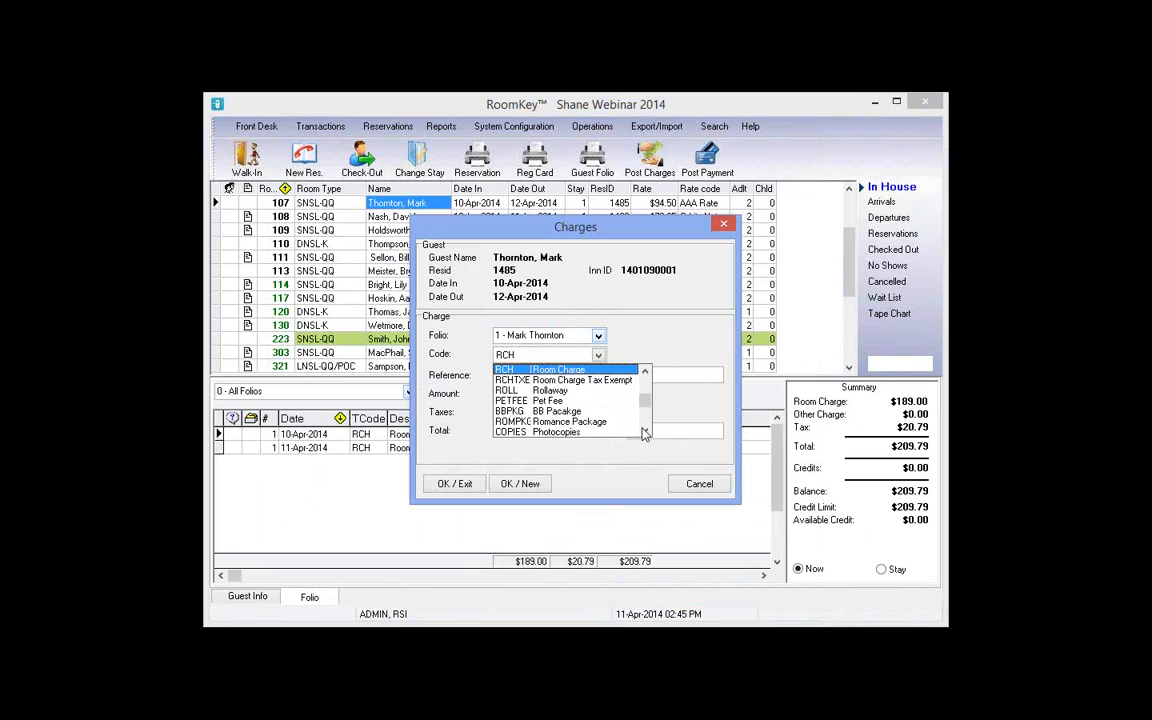
pyautogui.click(644, 432)
pyautogui.click(644, 432)
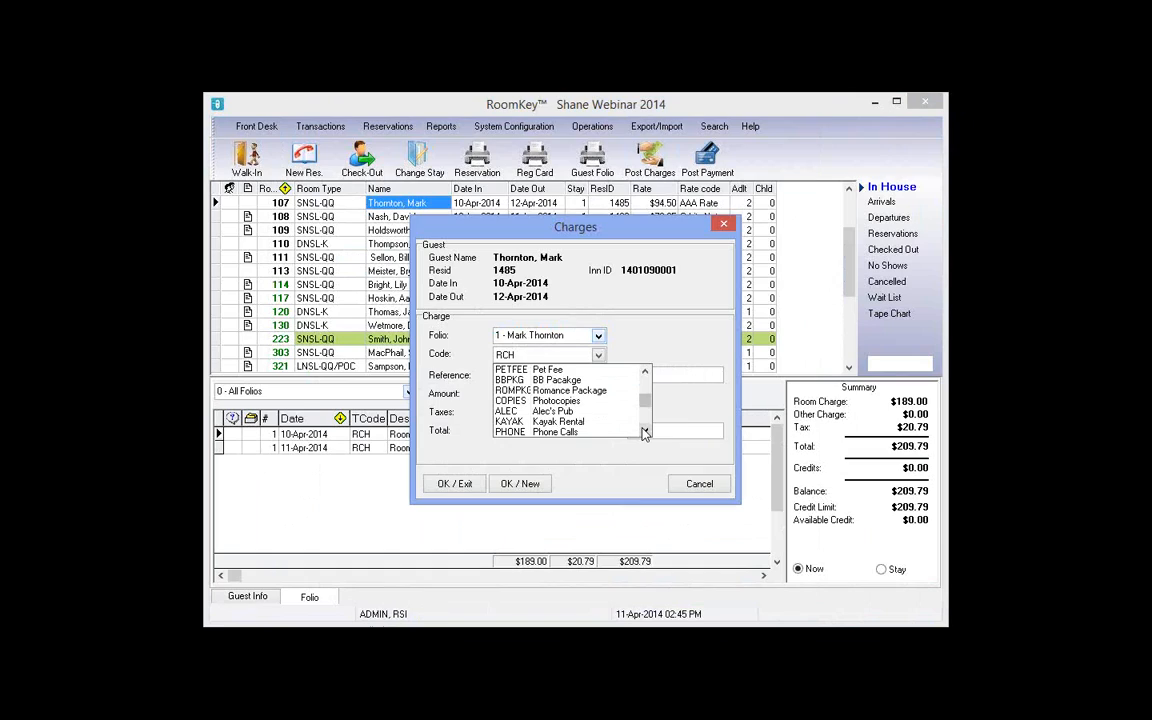
pyautogui.click(512, 401)
pyautogui.press('Tab')
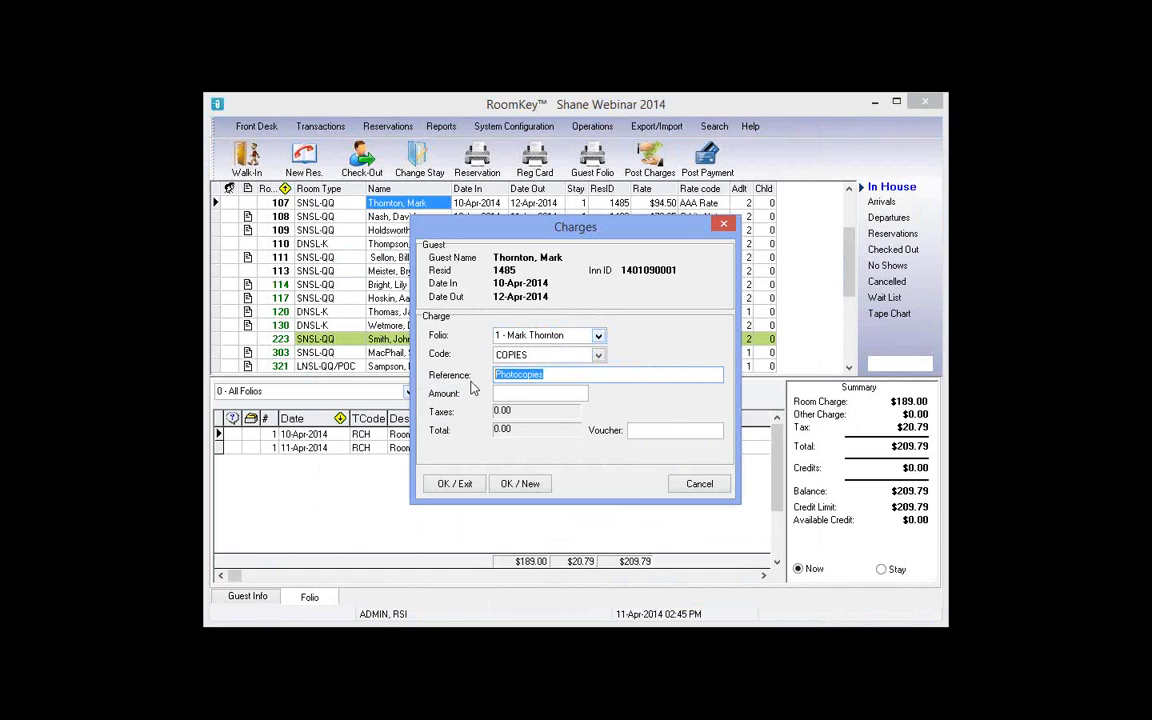
pyautogui.write('100 Pages')
pyautogui.press('Tab')
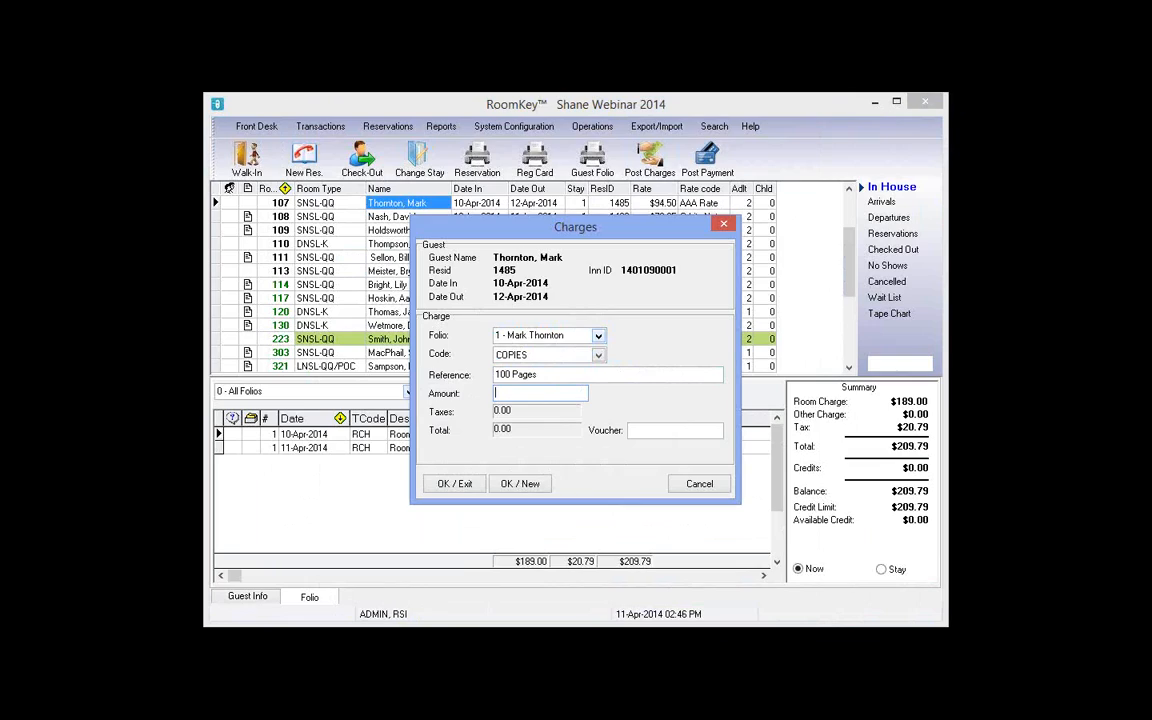
pyautogui.write('10')
pyautogui.click(456, 490)
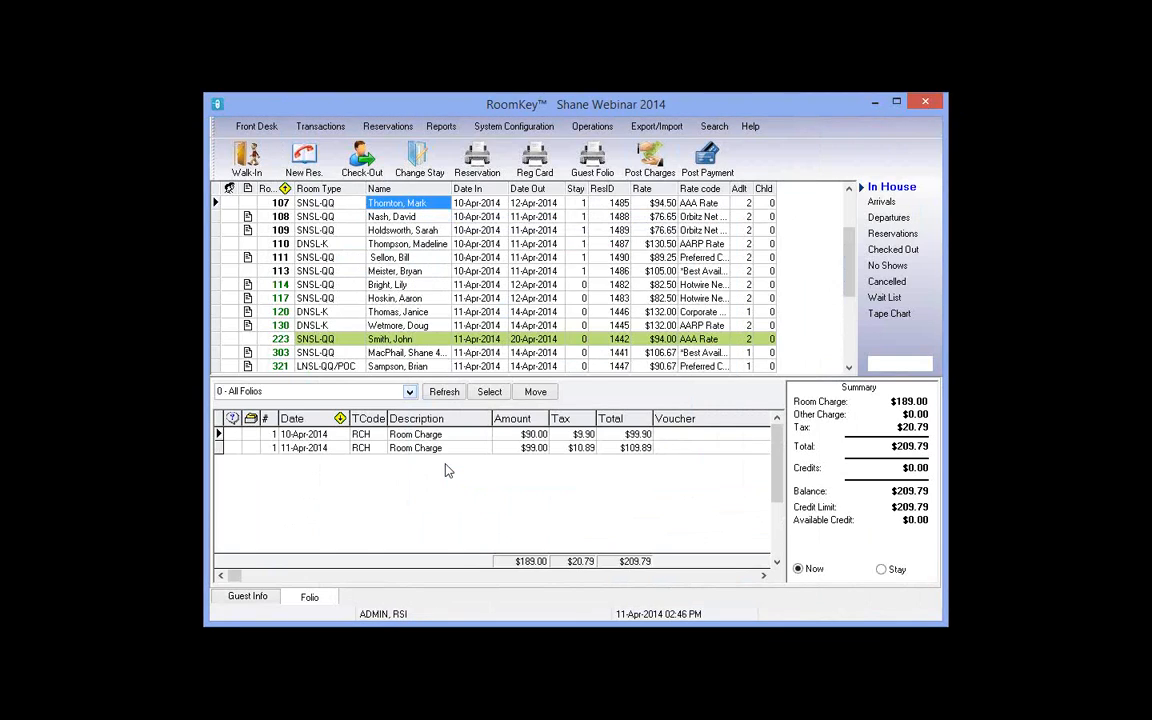
# Step: Review the $10 COPIES charge and begin a new room 110 charge with code COPIES, amount 10
pyautogui.click(541, 463)
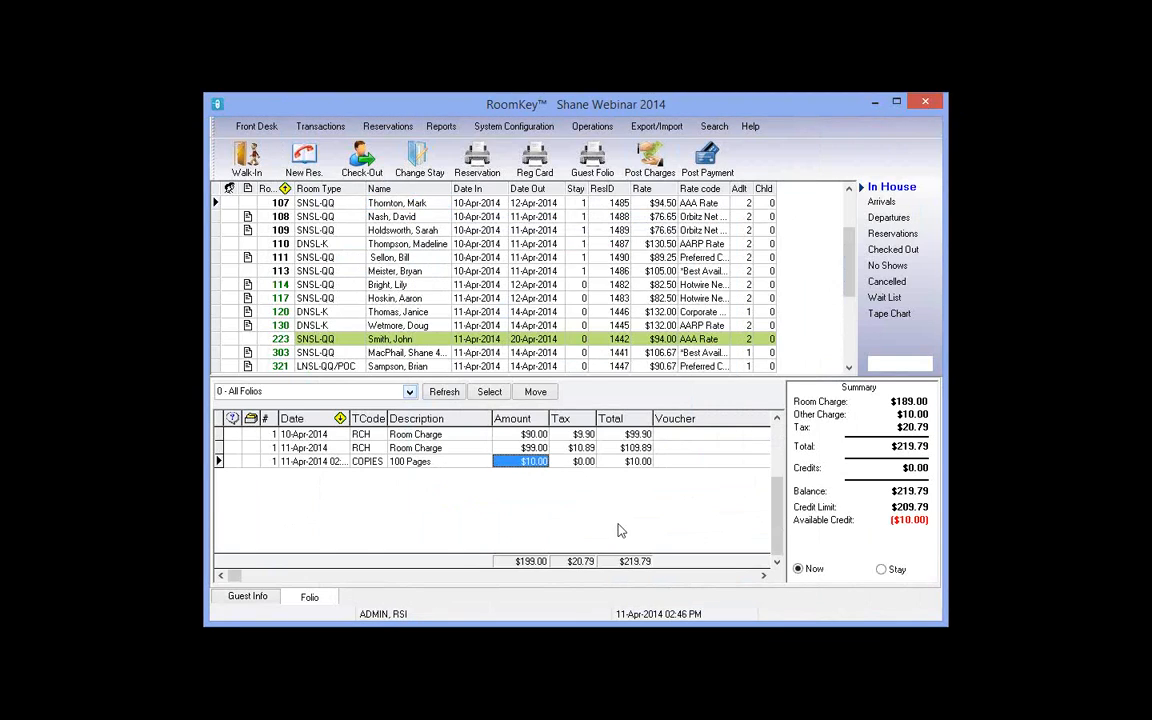
pyautogui.click(606, 547)
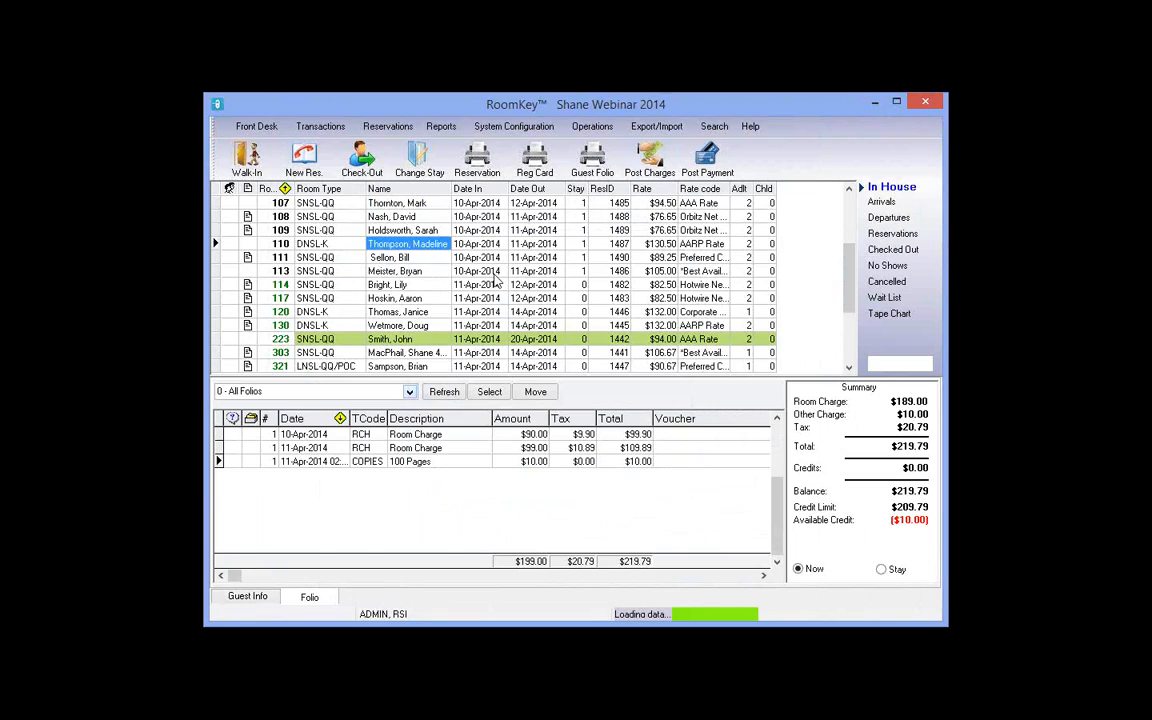
pyautogui.click(703, 162)
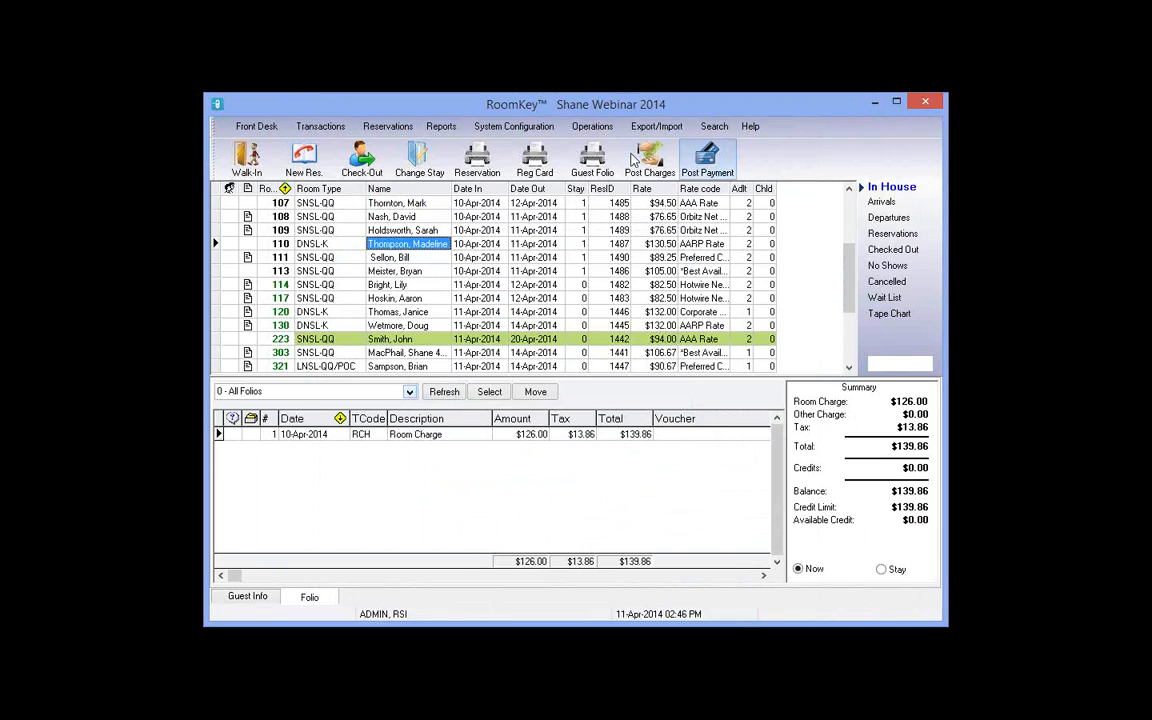
pyautogui.click(641, 162)
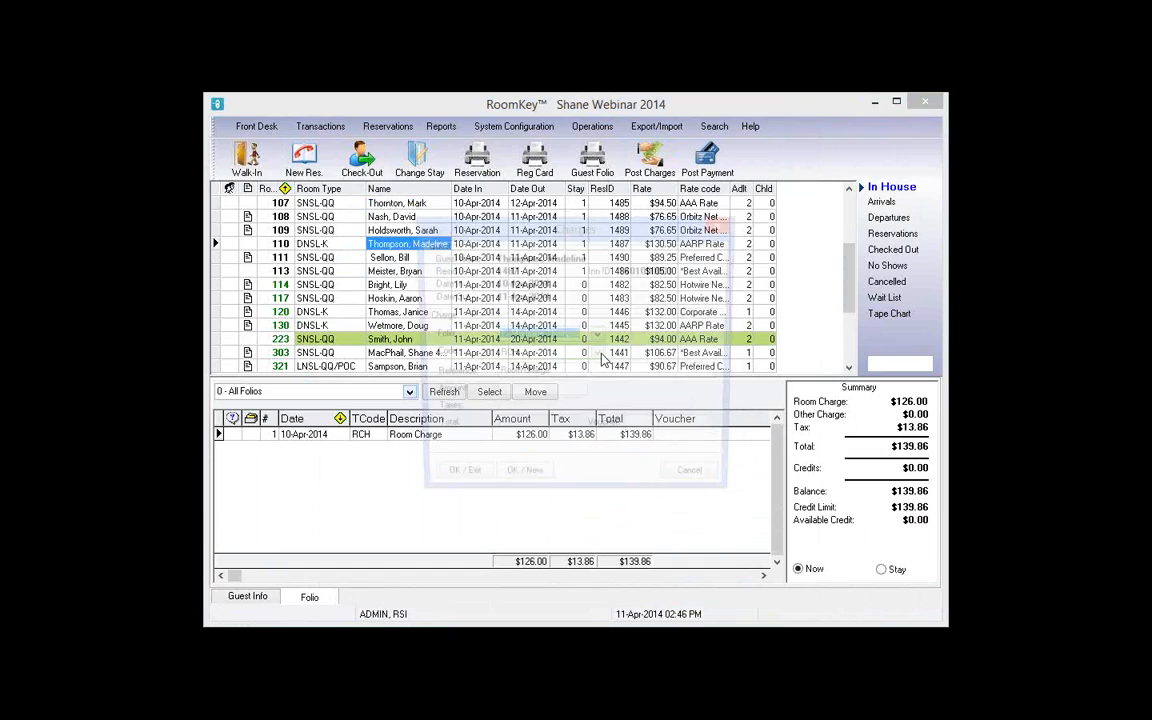
pyautogui.click(599, 356)
pyautogui.click(560, 432)
pyautogui.press('Tab')
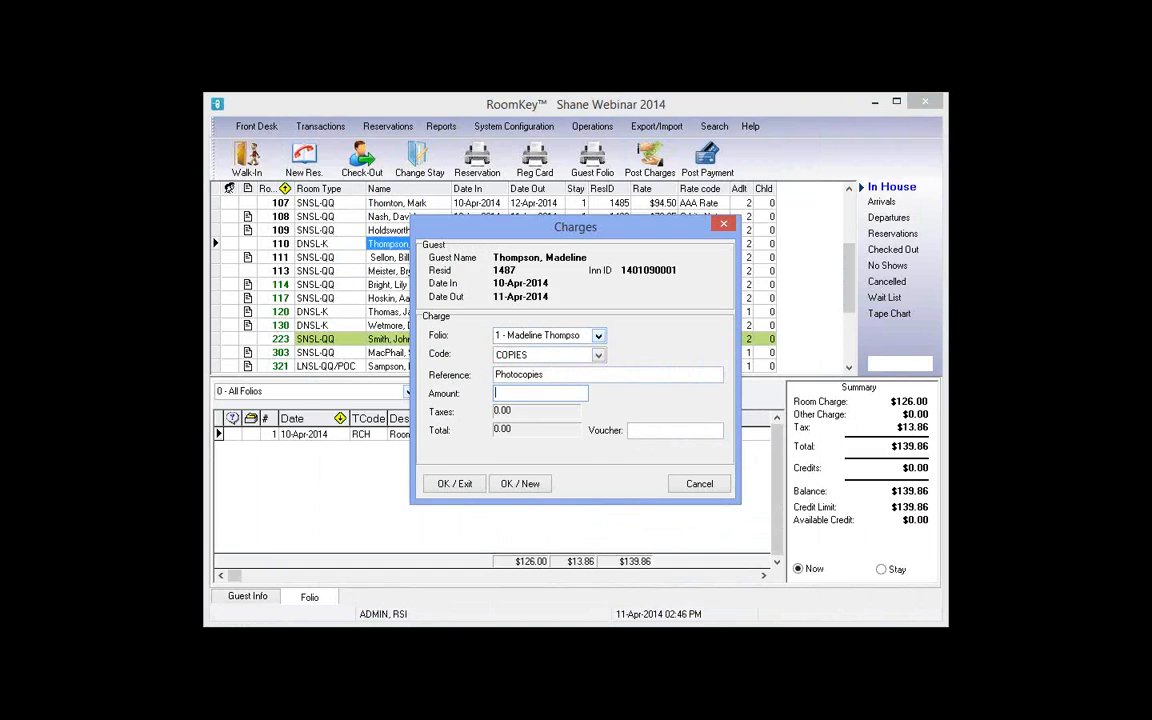
pyautogui.write('10')
# Step: Reopen the charge code list and scroll through it looking for a different code
pyautogui.click(599, 355)
pyautogui.click(600, 357)
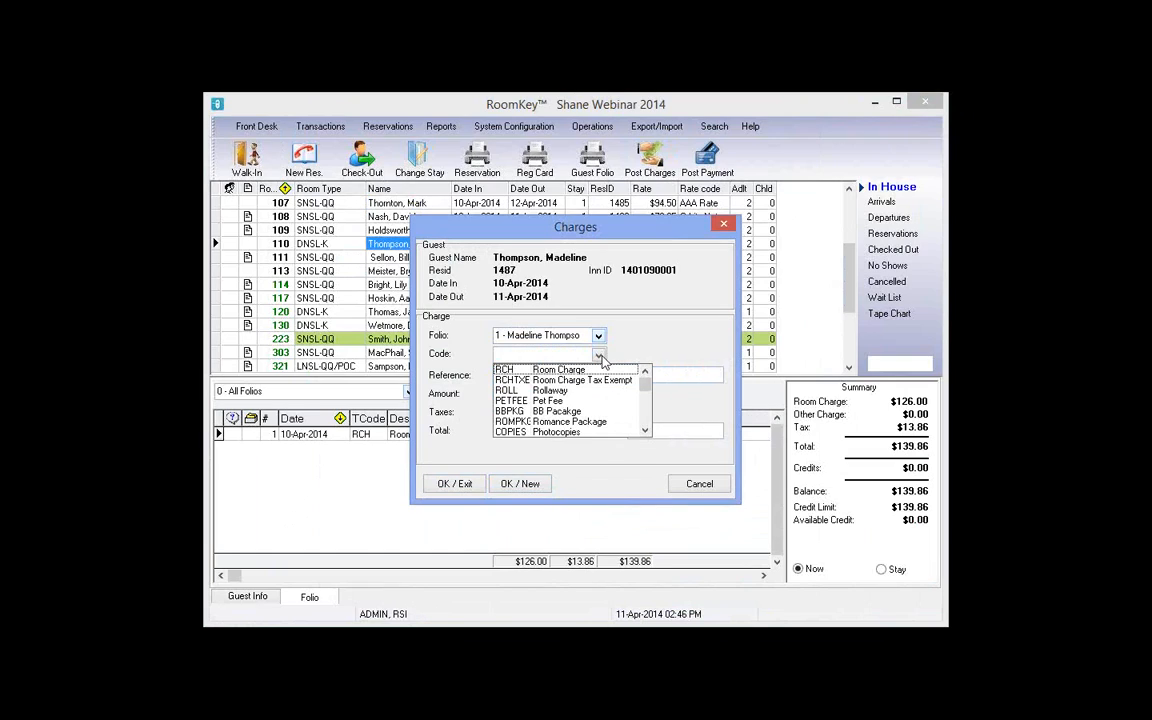
pyautogui.doubleClick(645, 431)
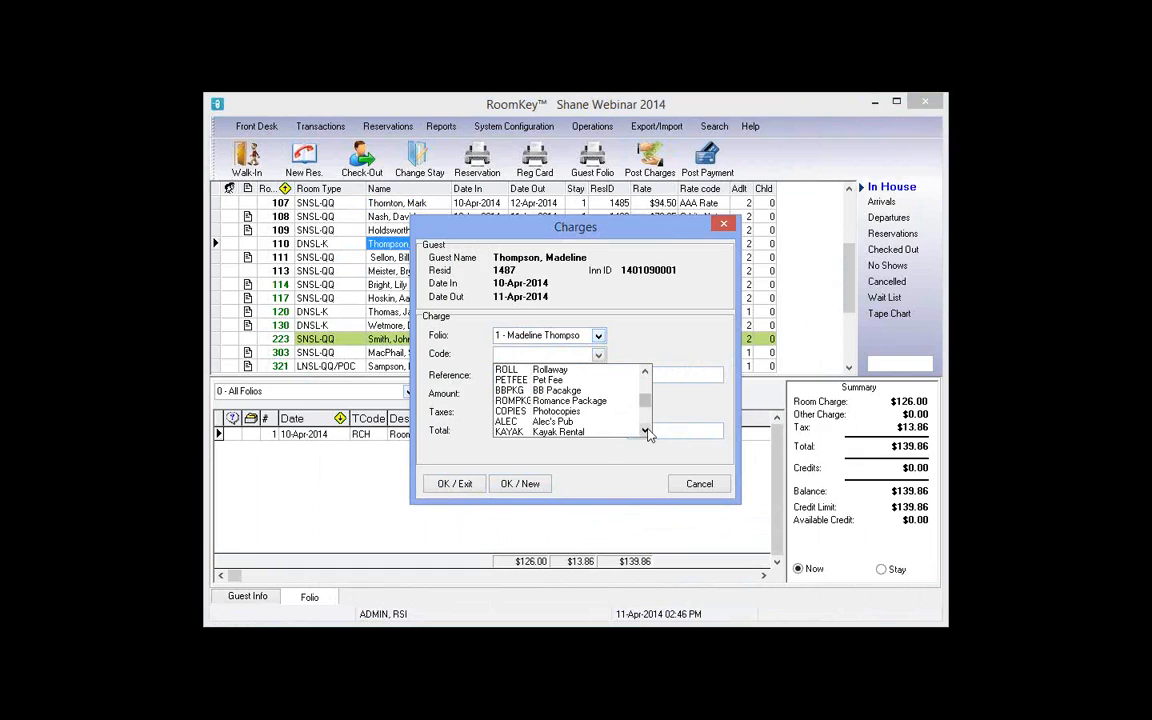
pyautogui.tripleClick(645, 431)
pyautogui.doubleClick(645, 431)
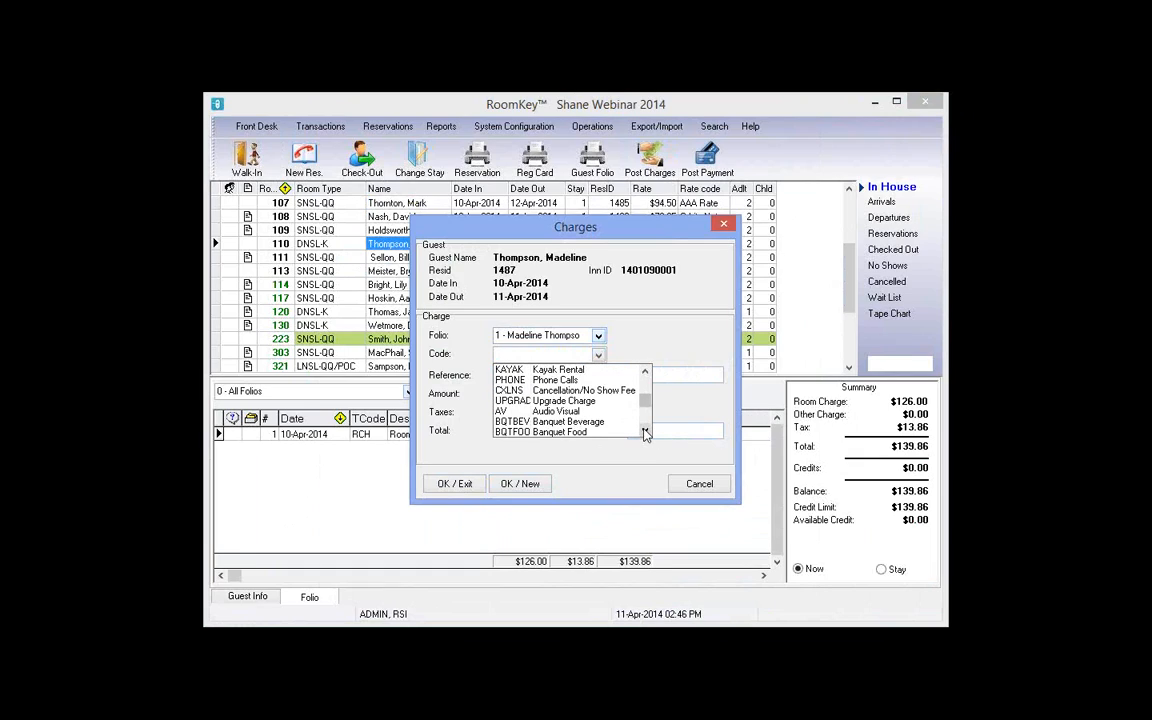
pyautogui.doubleClick(645, 431)
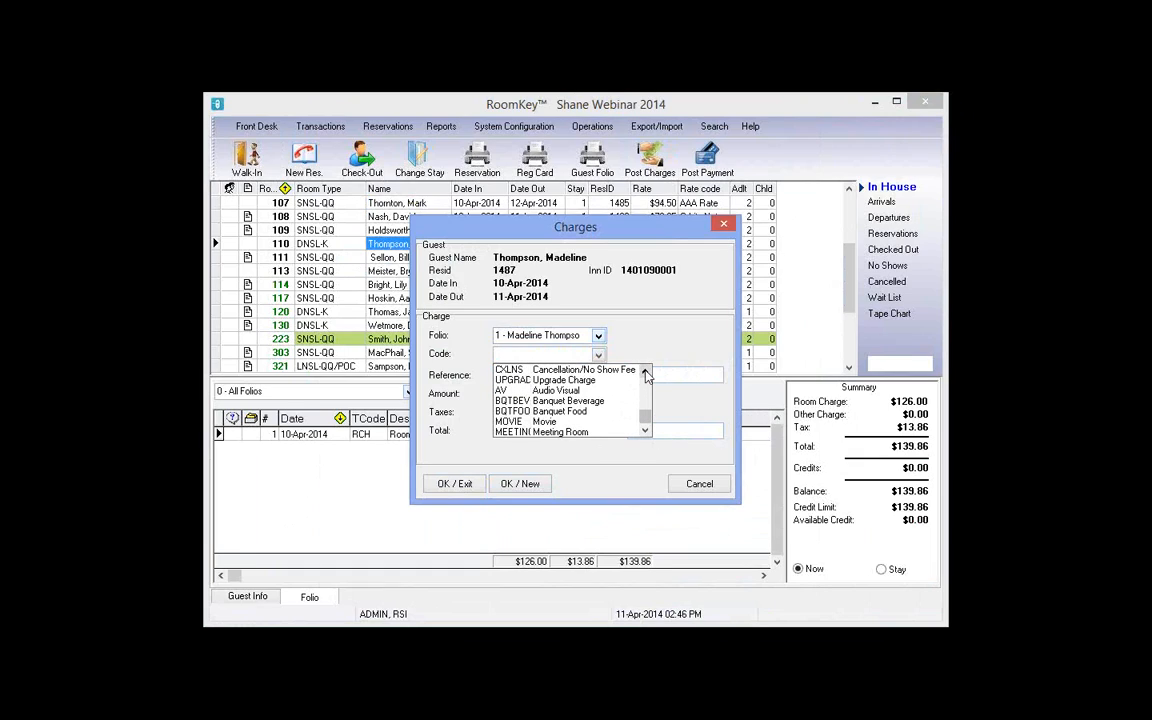
pyautogui.doubleClick(645, 374)
pyautogui.doubleClick(645, 374)
pyautogui.doubleClick(645, 374)
pyautogui.doubleClick(645, 374)
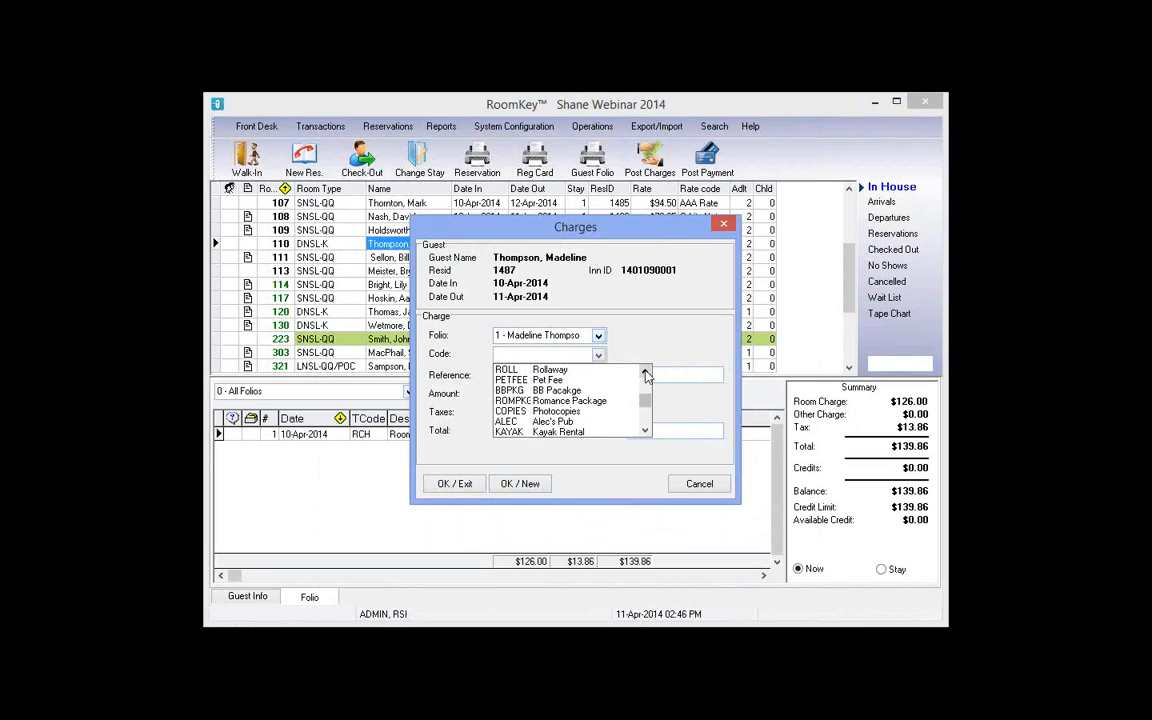
pyautogui.doubleClick(645, 374)
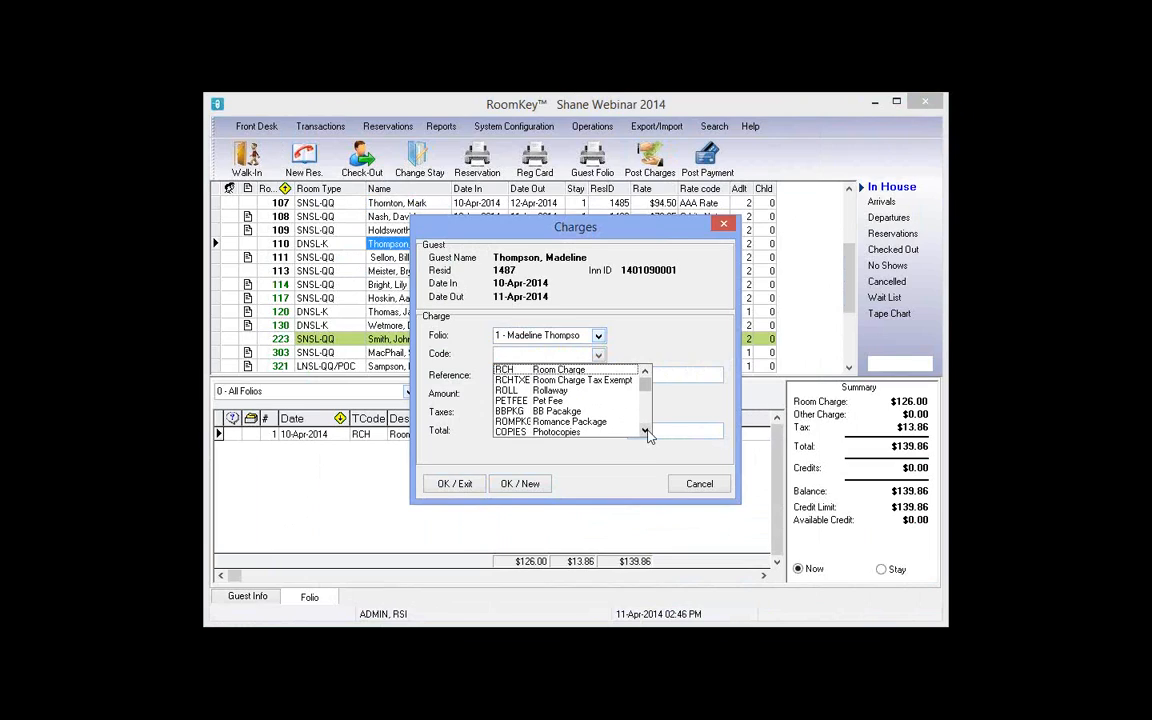
pyautogui.doubleClick(645, 432)
pyautogui.doubleClick(645, 432)
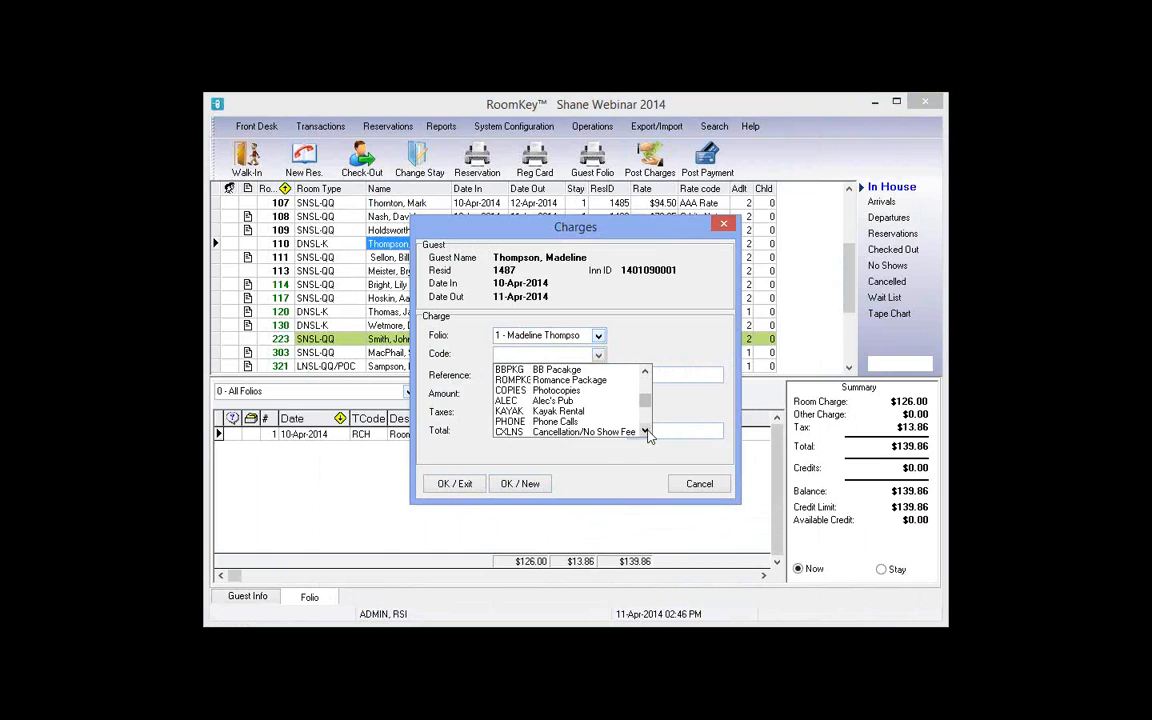
pyautogui.click(645, 432)
pyautogui.click(645, 432)
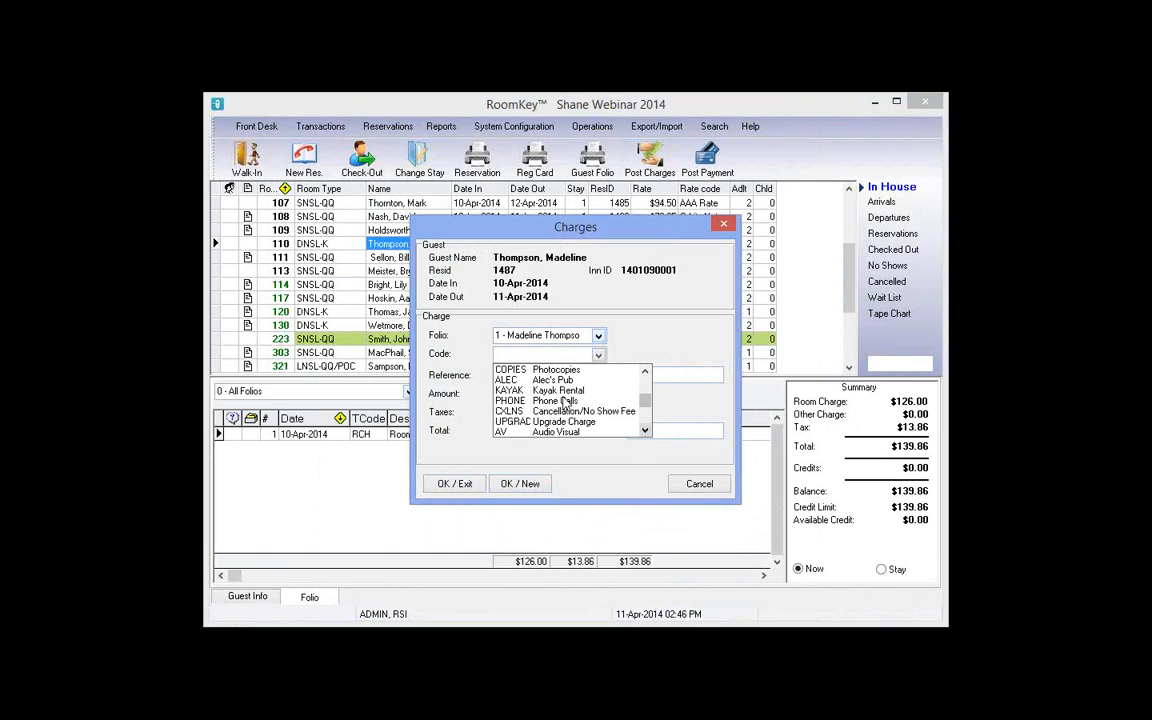
# Step: Post a $55.00 ALEC Alec's Pub charge and review the Photocopies line beside it
pyautogui.click(552, 380)
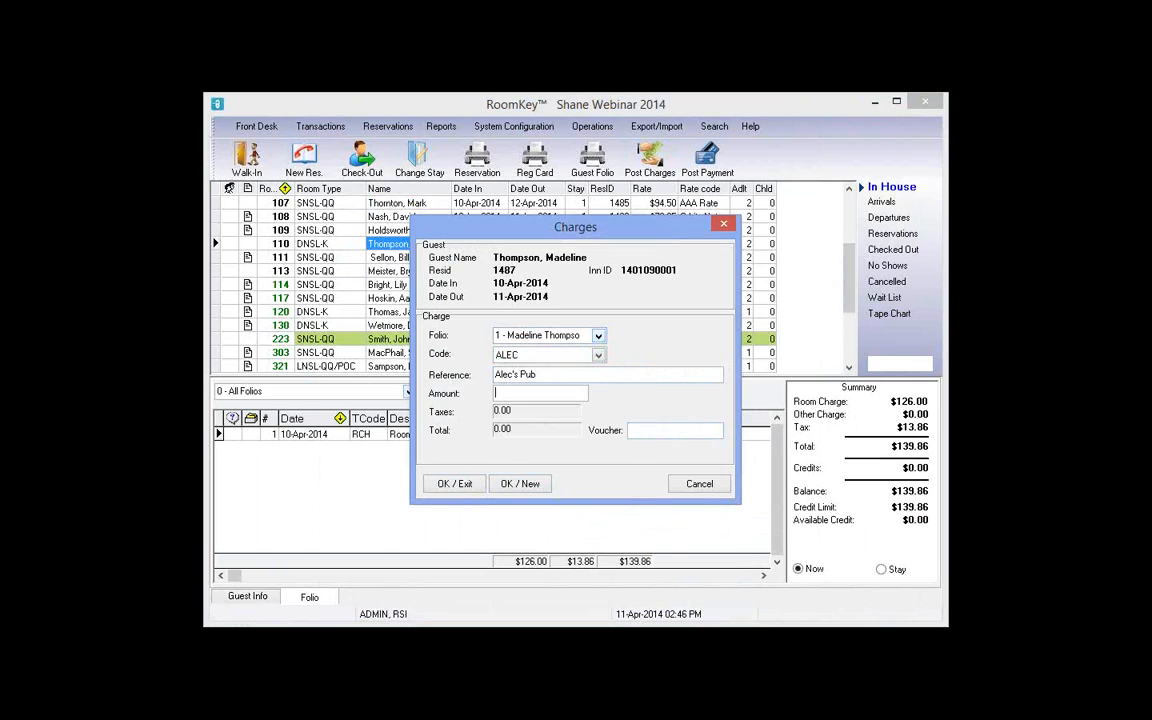
pyautogui.write('55')
pyautogui.click(464, 486)
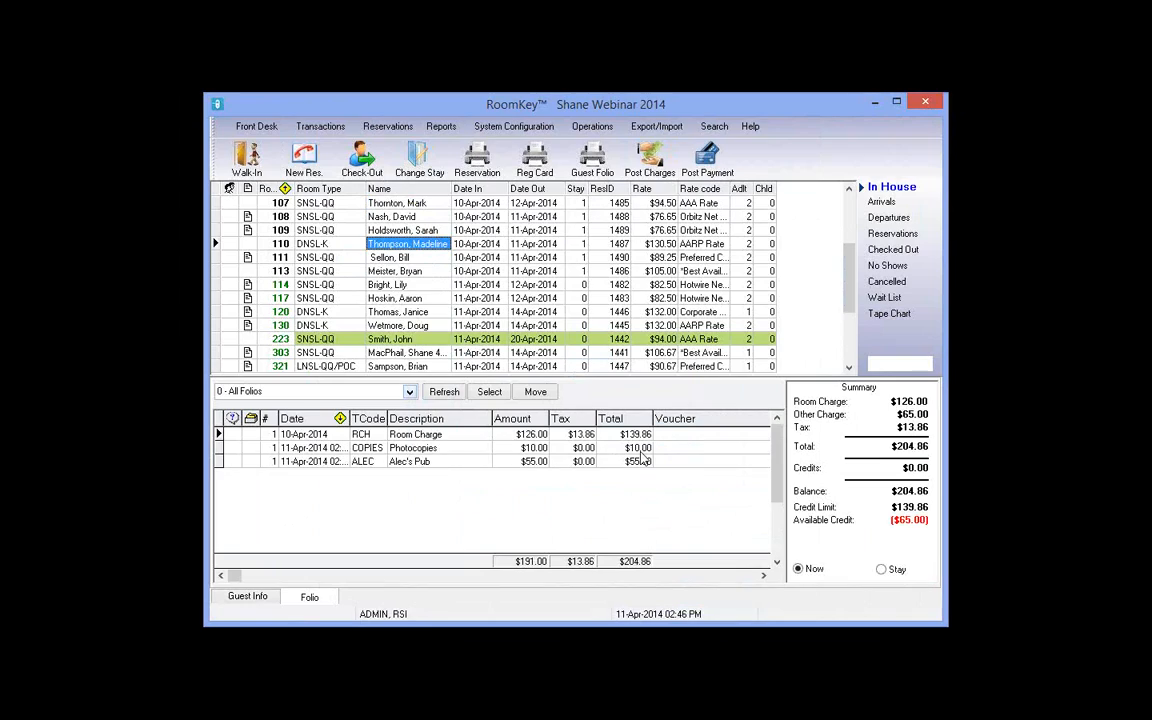
pyautogui.click(537, 450)
pyautogui.click(618, 449)
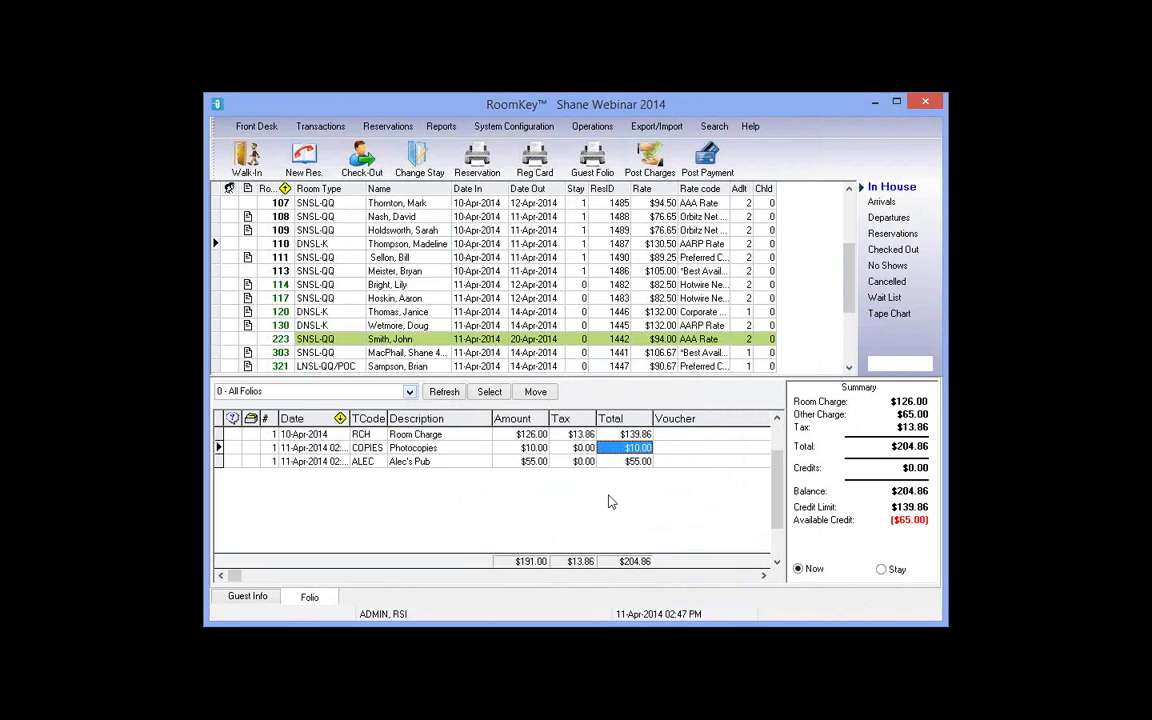
# Step: Post a $65.00 CASH payment to room 110's folio, replacing the 204.86 default amount
pyautogui.press('Down')
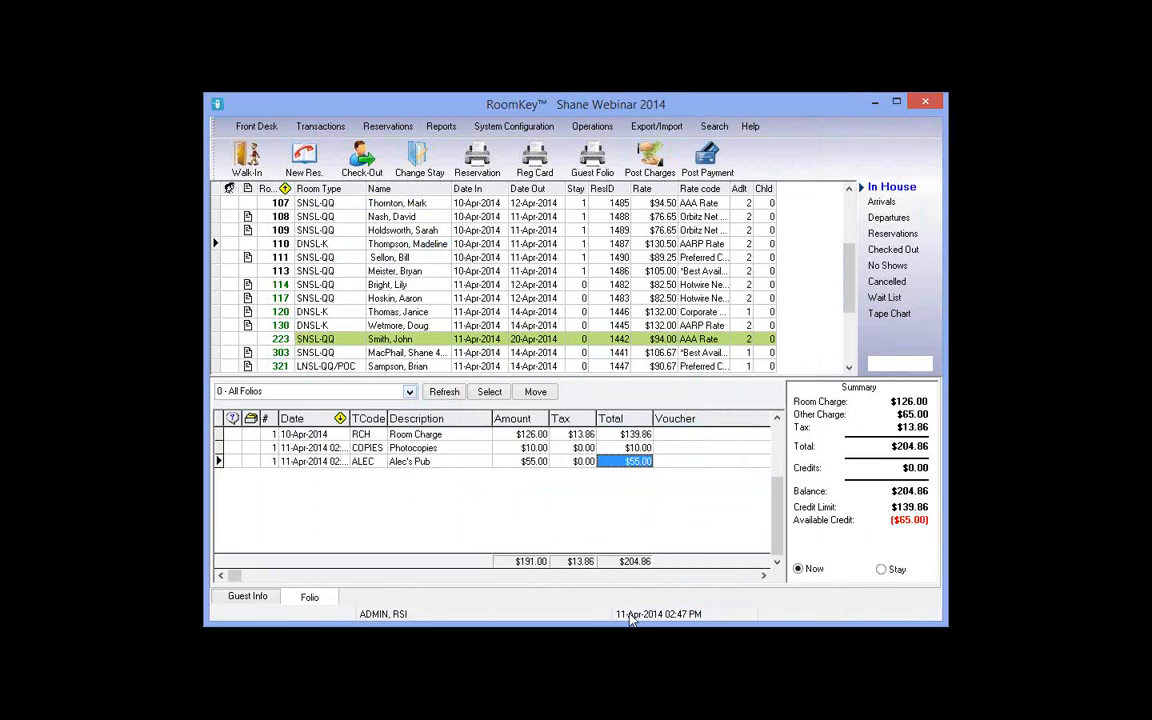
pyautogui.click(720, 163)
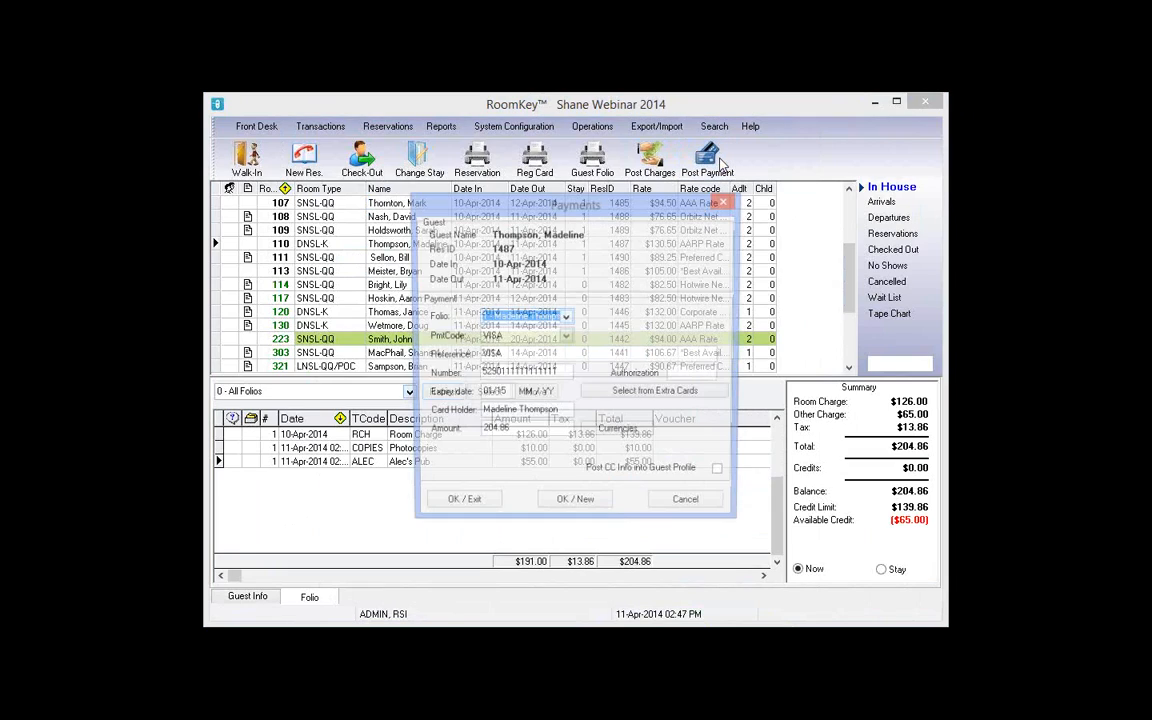
pyautogui.moveTo(441, 205); pyautogui.dragTo(395, 179)
pyautogui.click(331, 403)
pyautogui.moveTo(337, 404); pyautogui.dragTo(288, 390)
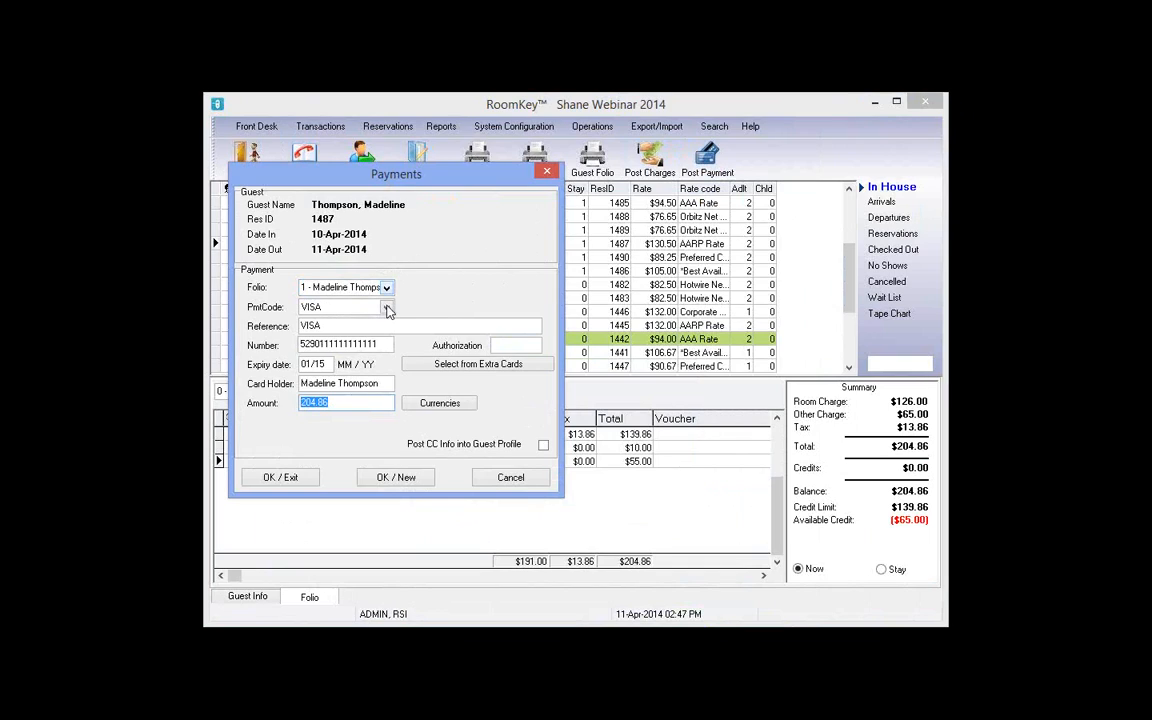
pyautogui.click(387, 309)
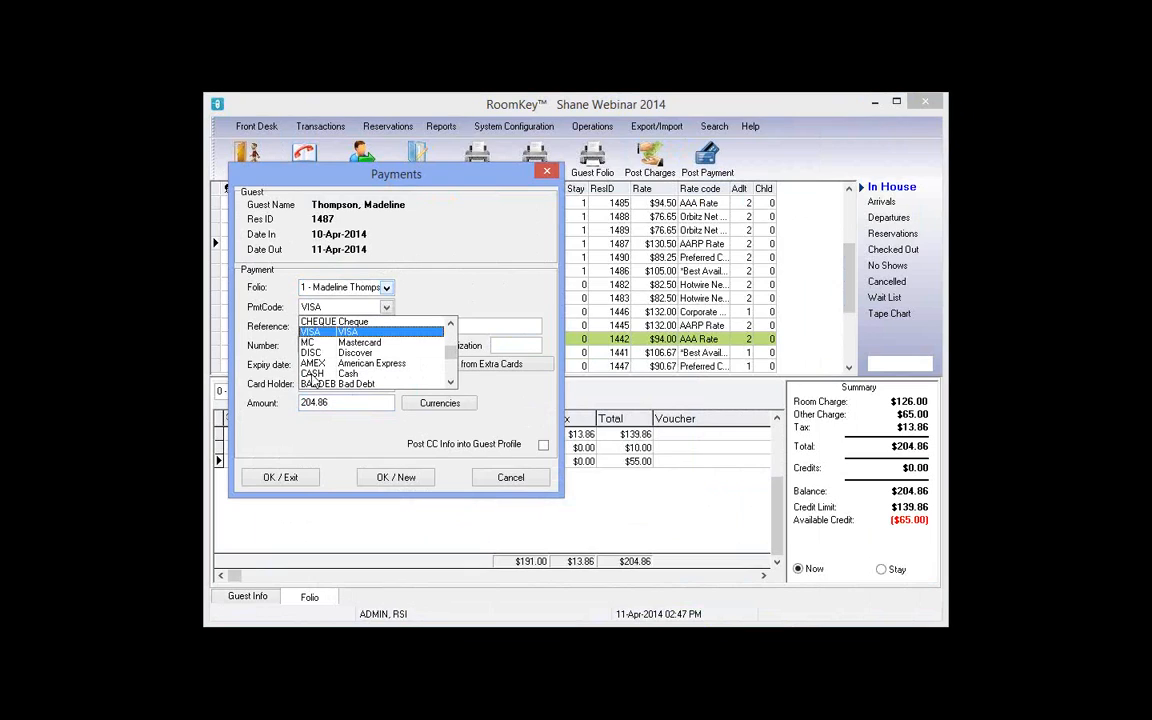
pyautogui.click(313, 375)
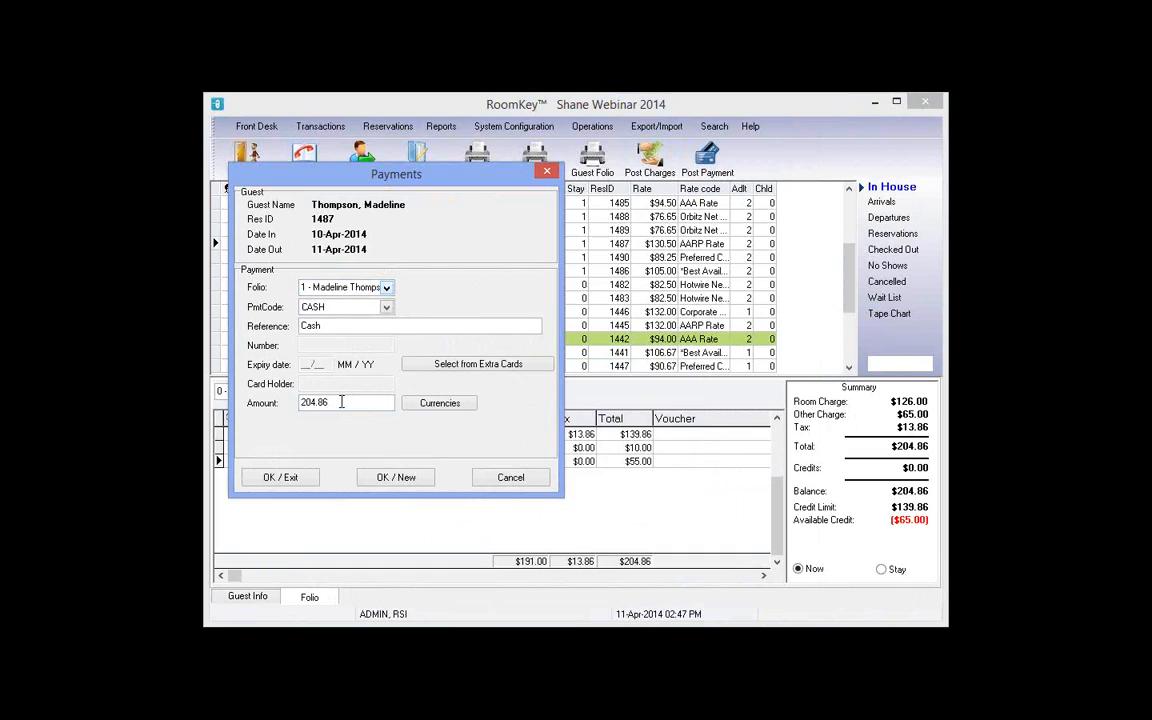
pyautogui.click(341, 402)
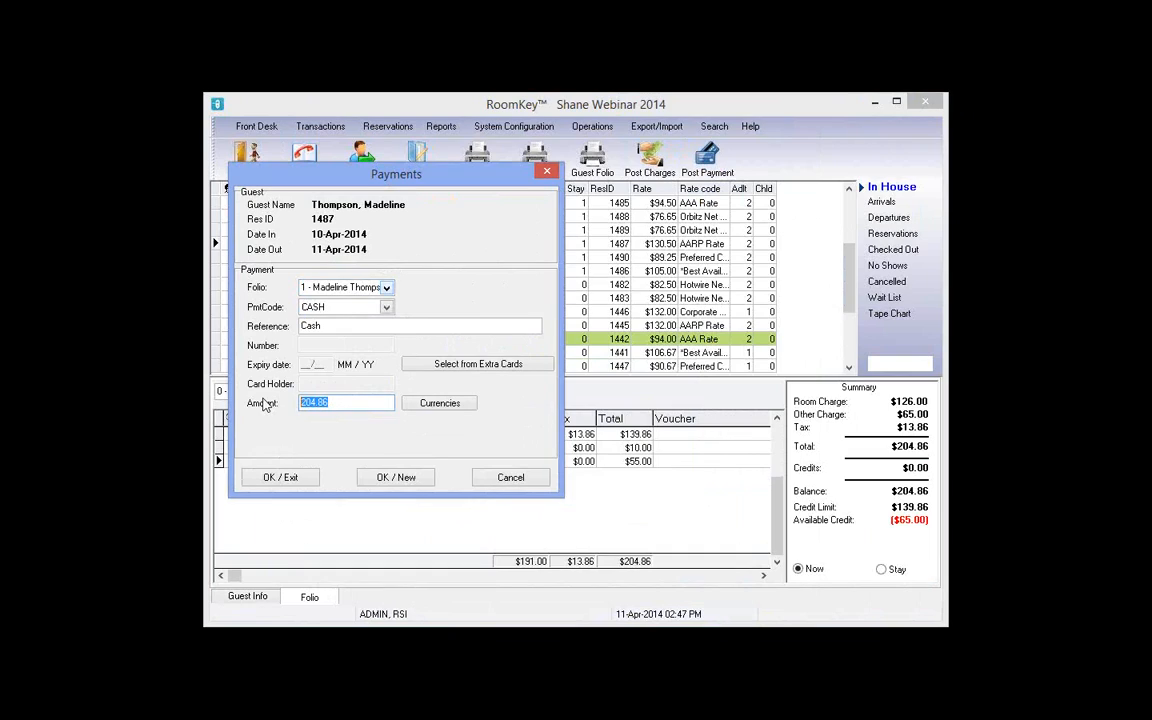
pyautogui.write('65')
pyautogui.click(280, 480)
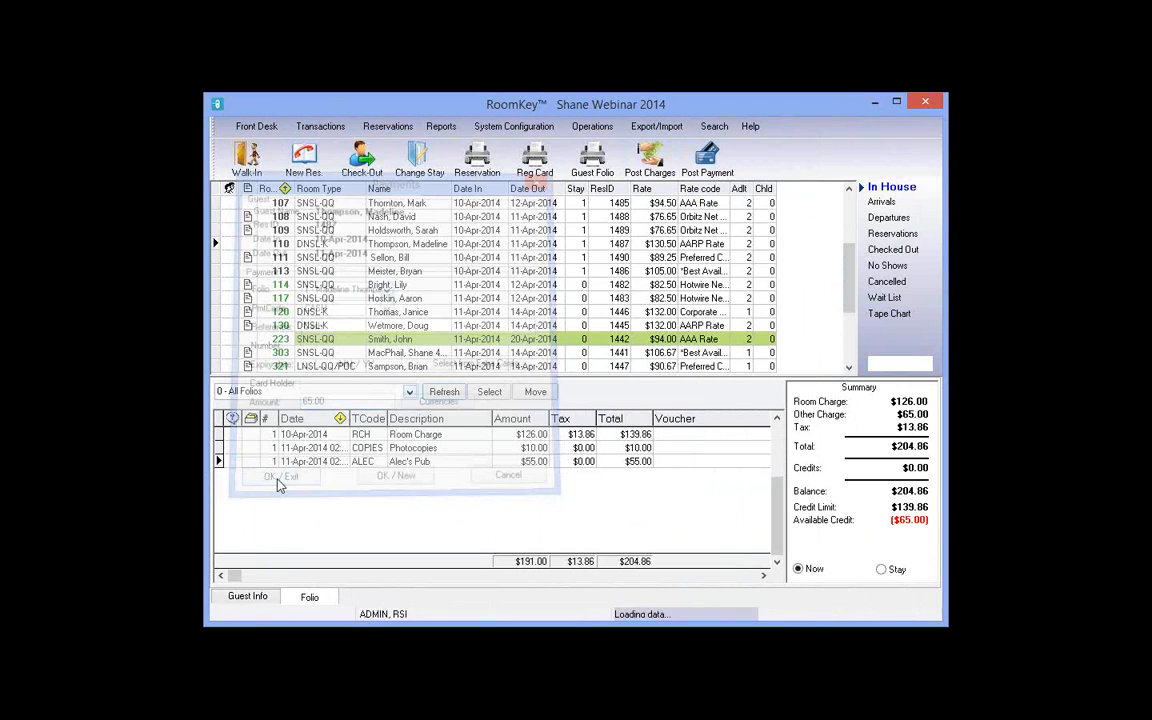
# Step: Review the Photocopies, Alec's Pub and new cash payment rows on the folio
pyautogui.click(638, 449)
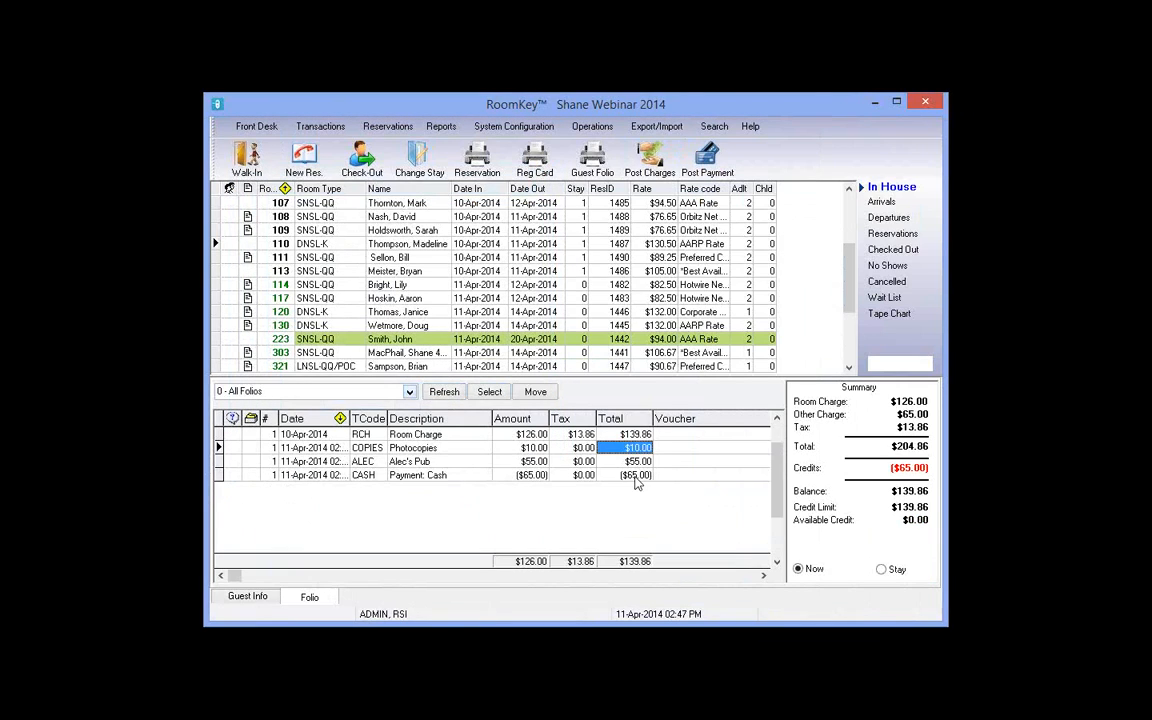
pyautogui.click(638, 463)
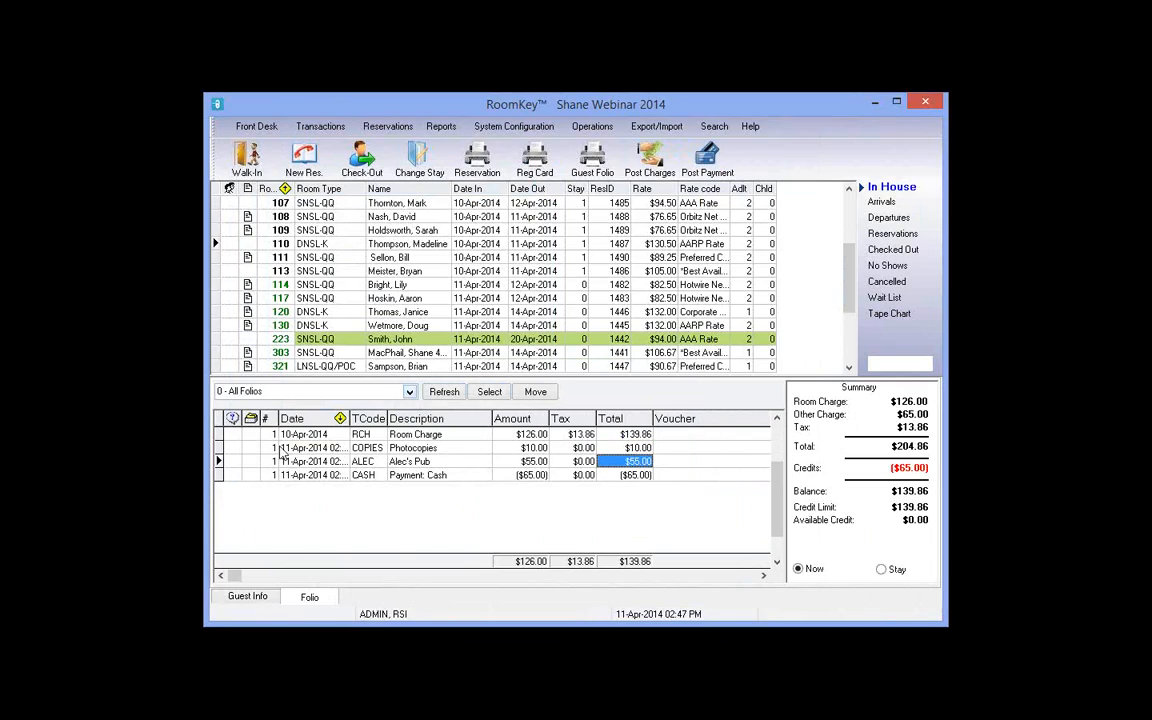
pyautogui.press('Down')
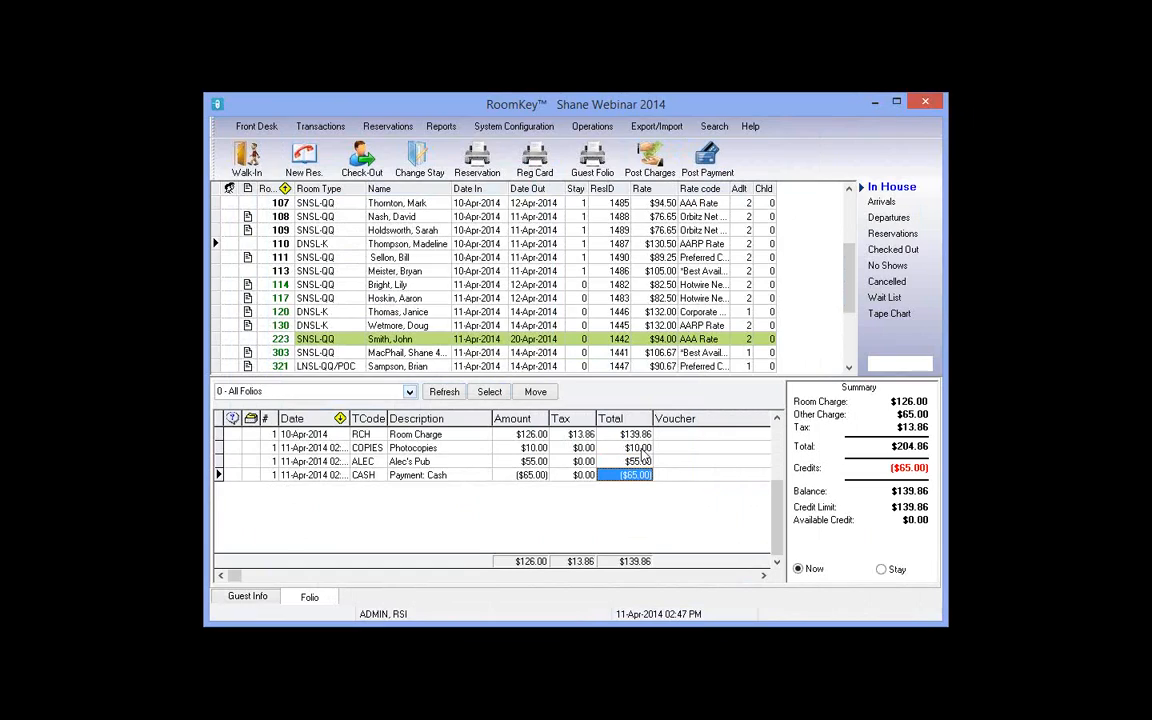
pyautogui.click(532, 449)
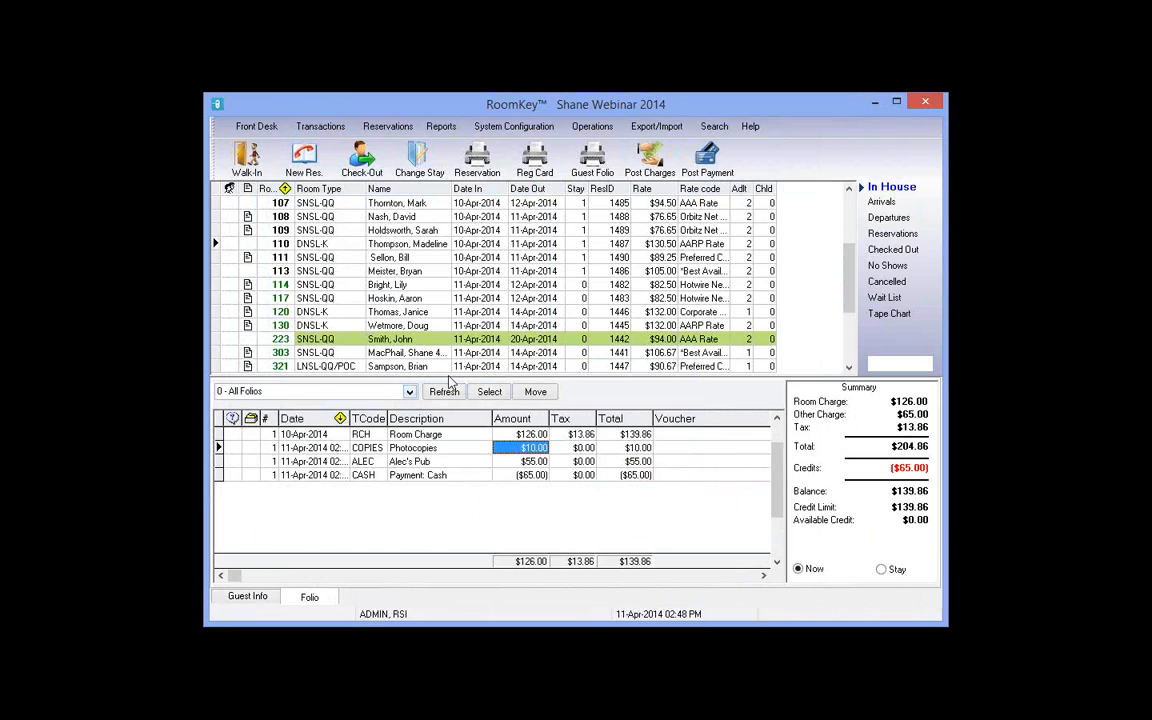
# Step: Mark the Photocopies, Alec's Pub and Payment: Cash rows and move them to new folio 2
pyautogui.click(489, 391)
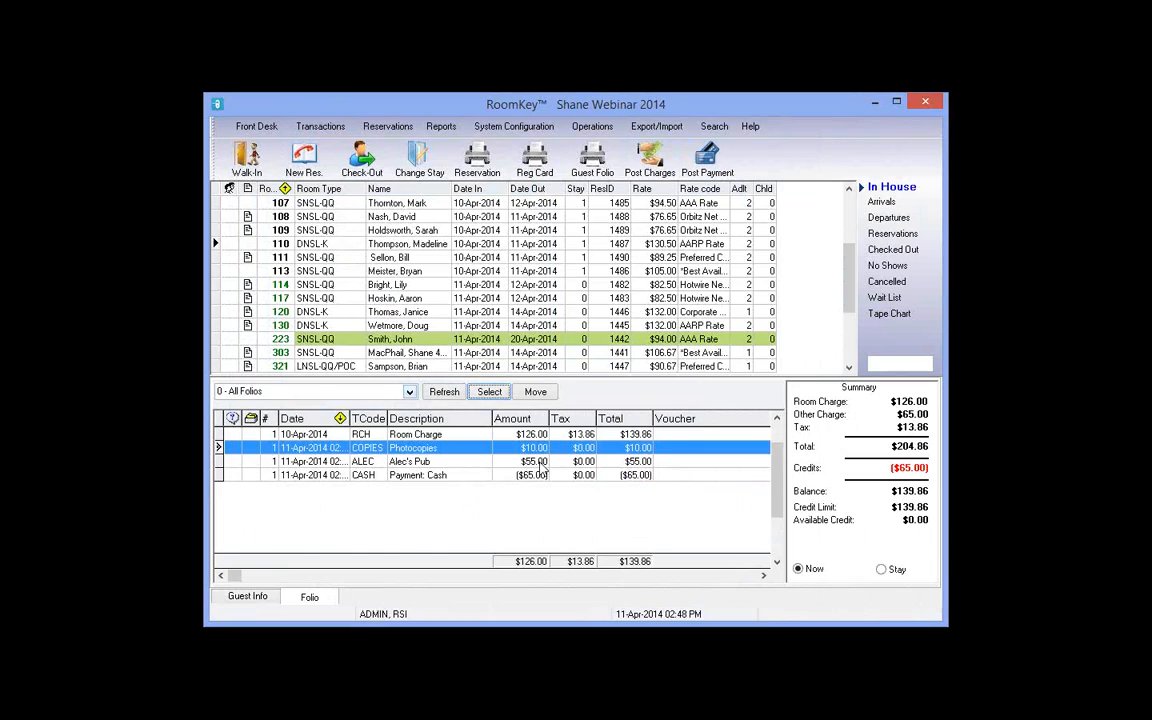
pyautogui.click(500, 392)
pyautogui.click(500, 393)
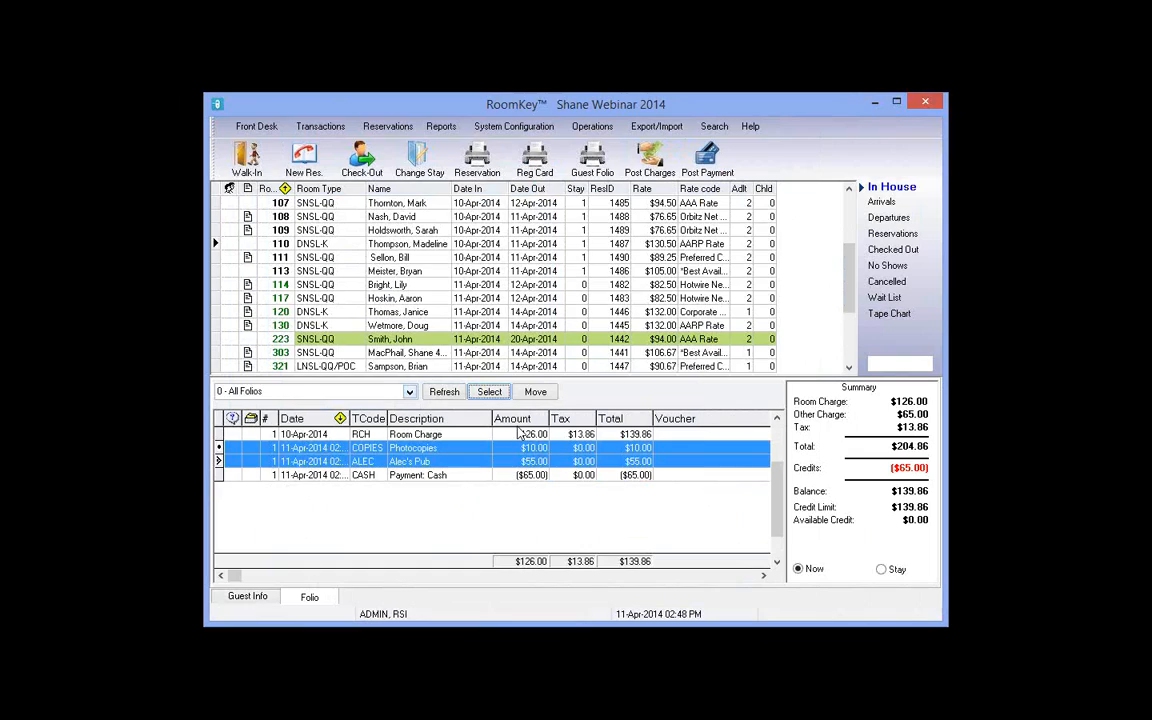
pyautogui.click(490, 392)
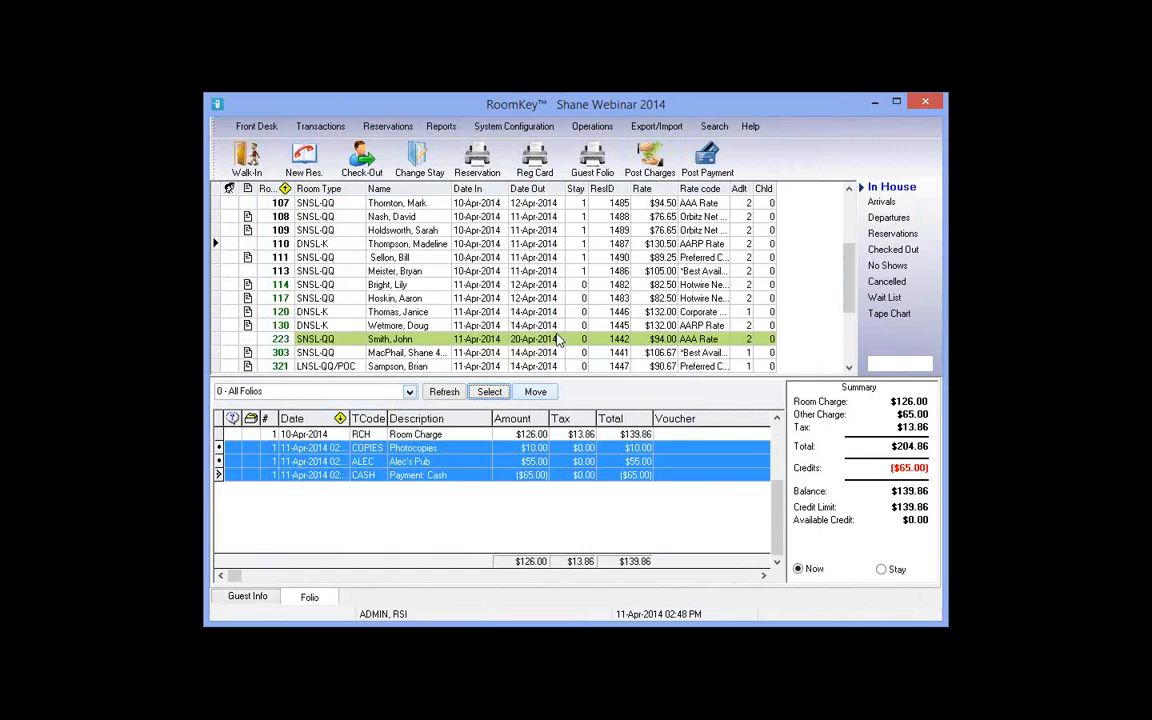
pyautogui.click(535, 392)
pyautogui.press('Tab')
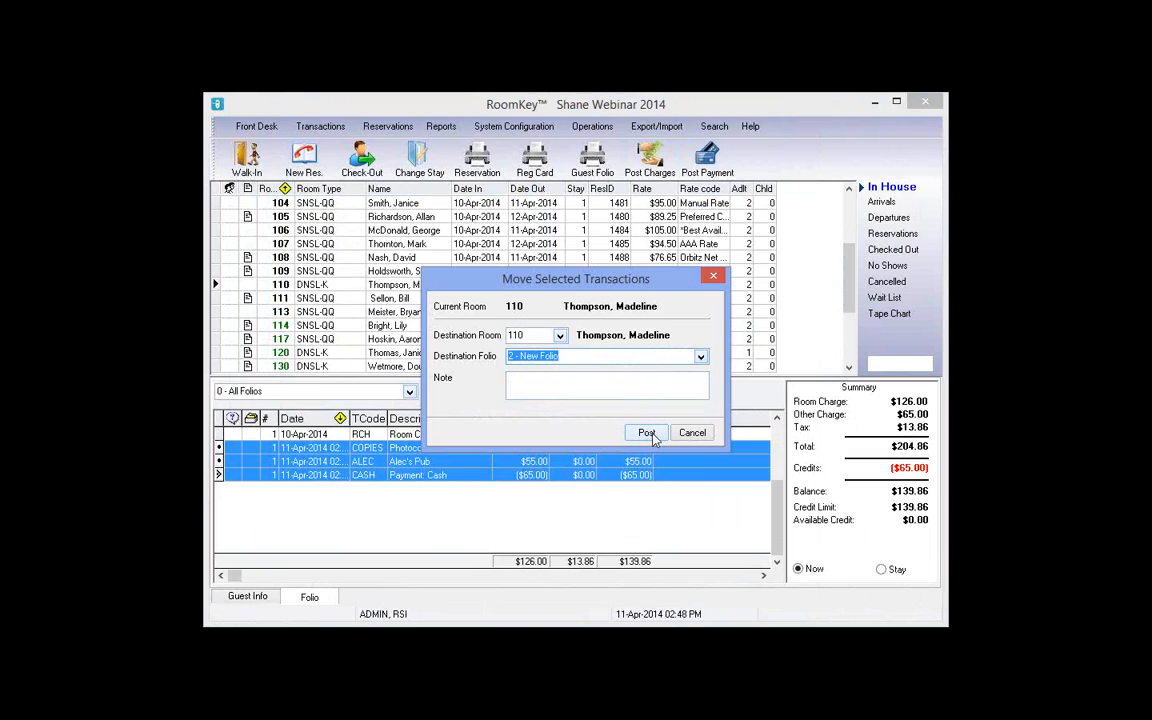
pyautogui.click(650, 435)
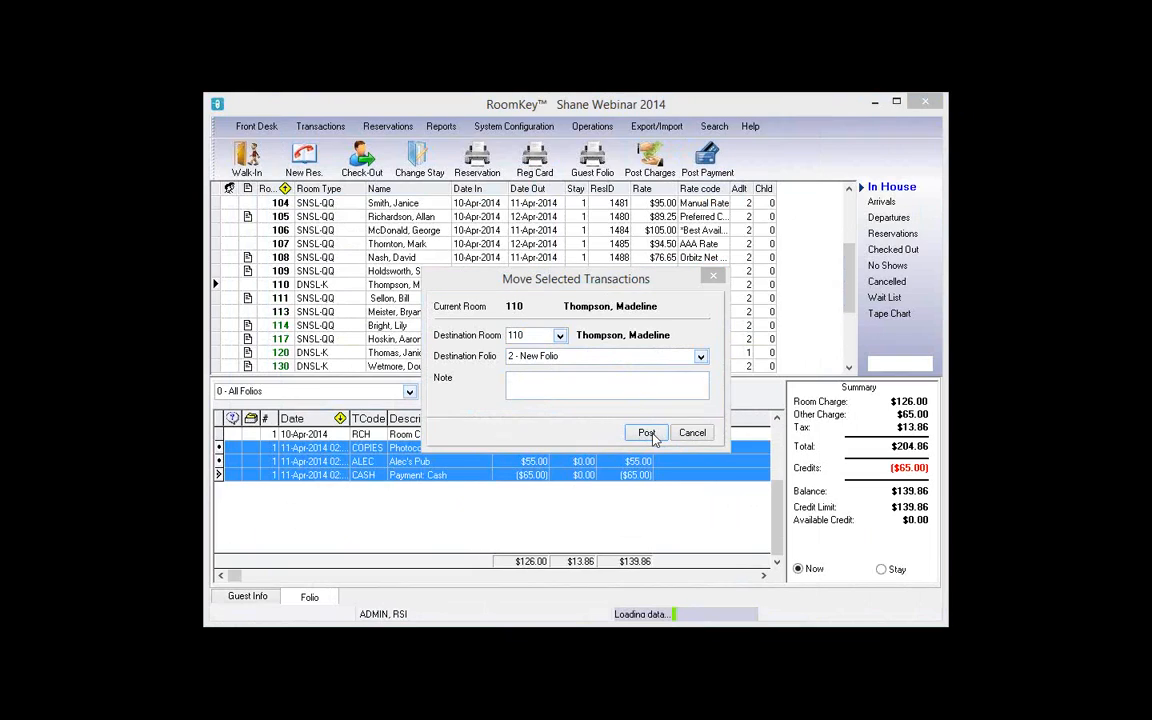
pyautogui.click(274, 463)
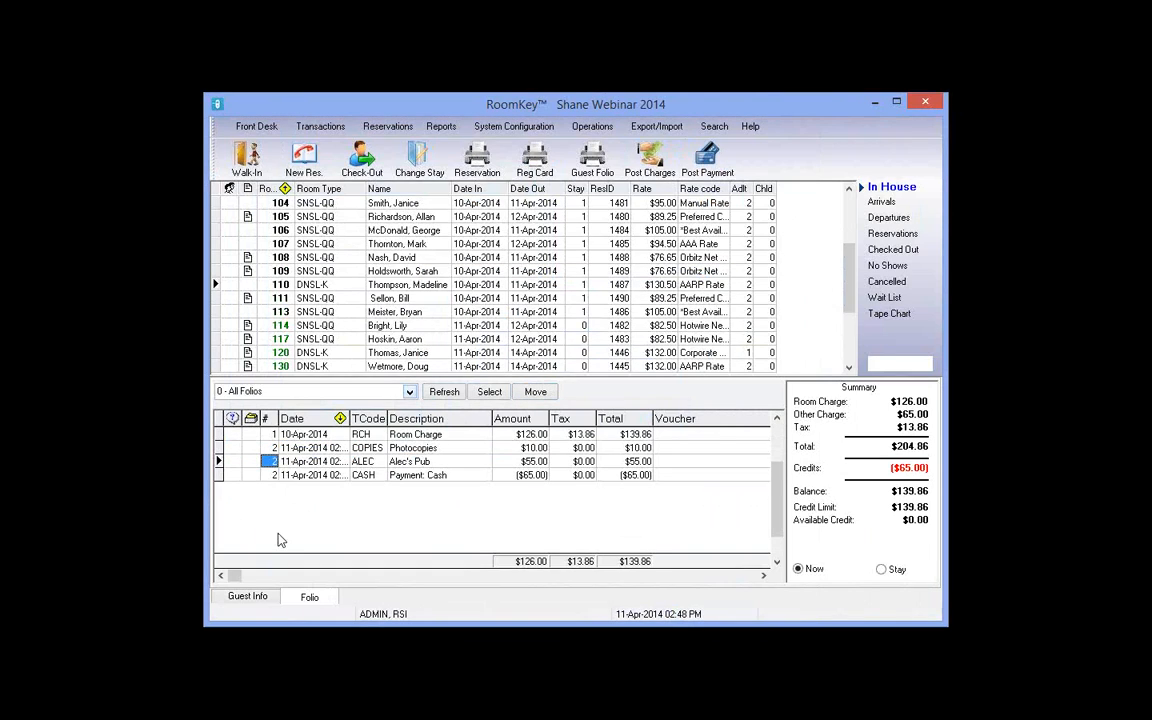
pyautogui.click(272, 475)
# Step: View folio 2, then folio 1, then '0 - All Folios' in the folio selector
pyautogui.click(409, 393)
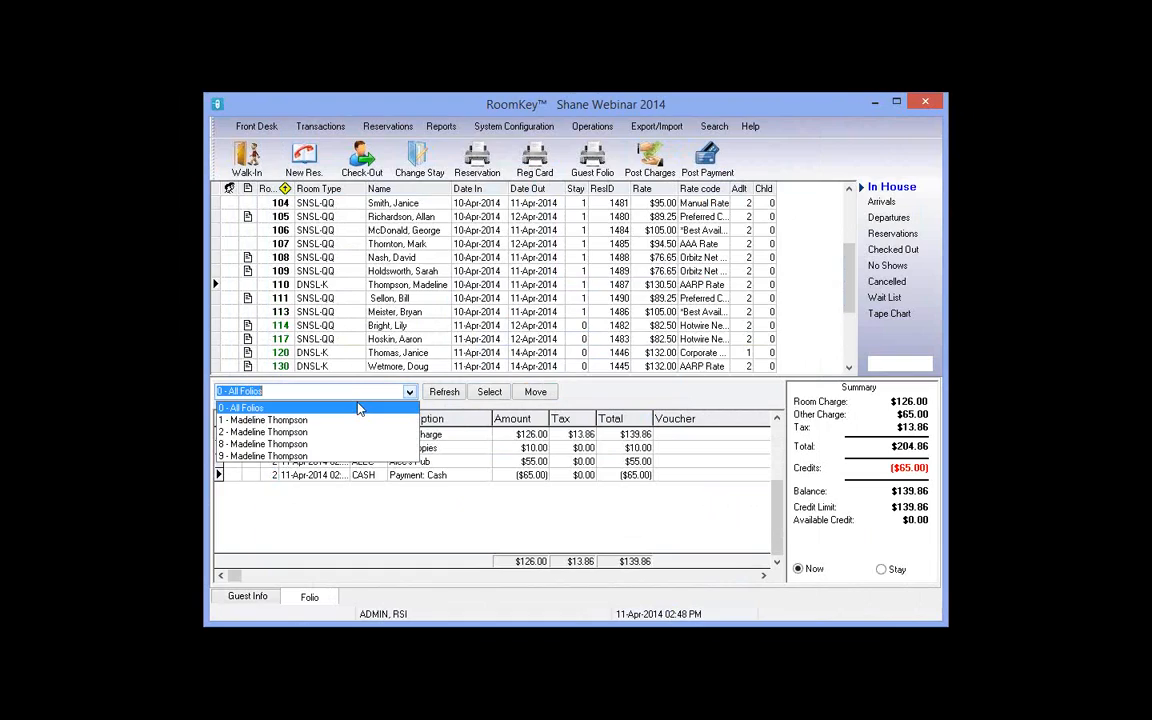
pyautogui.click(290, 433)
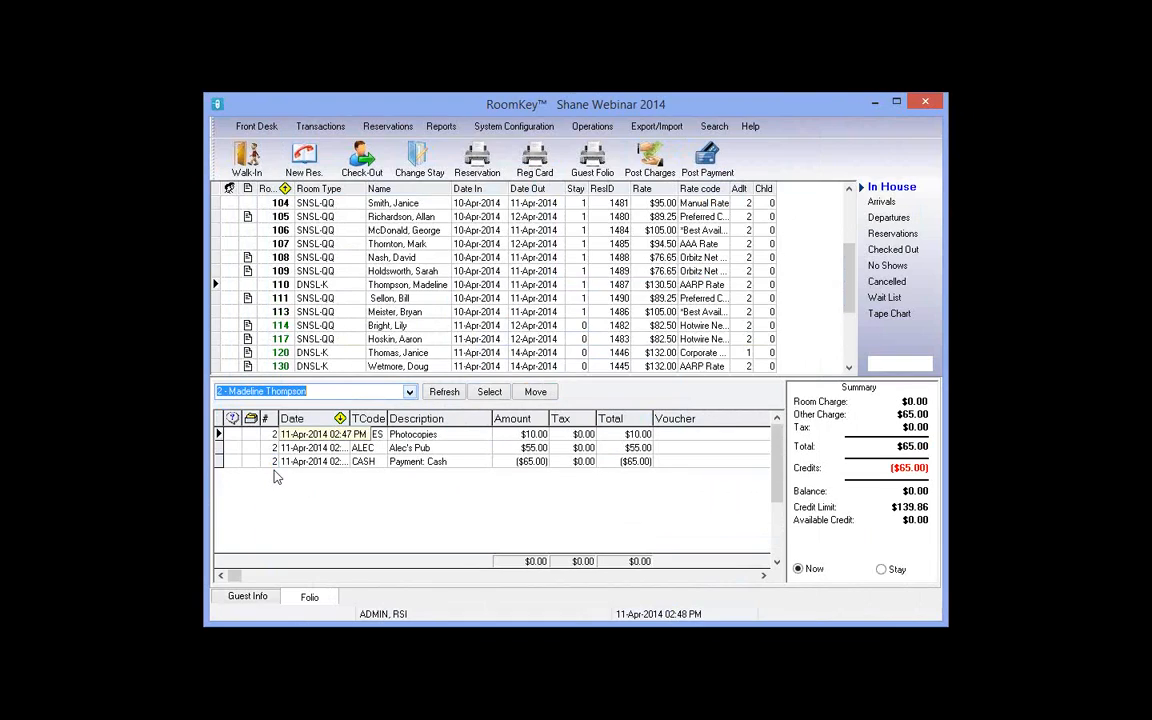
pyautogui.click(300, 391)
pyautogui.click(262, 420)
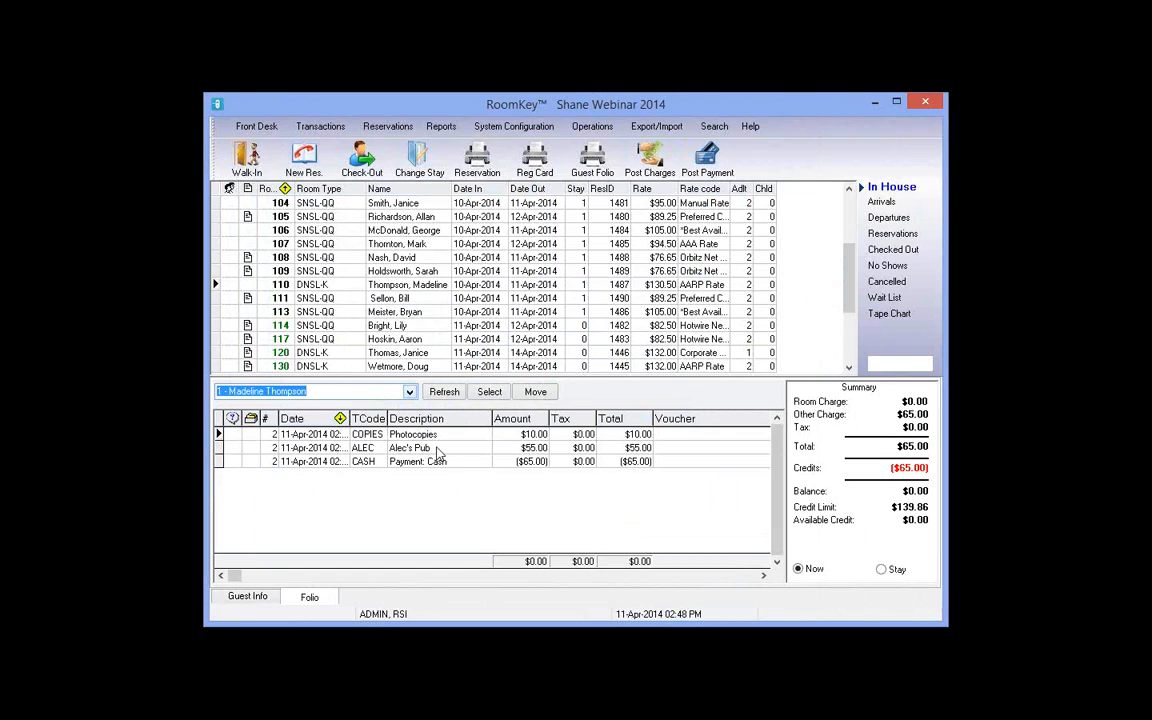
pyautogui.click(265, 391)
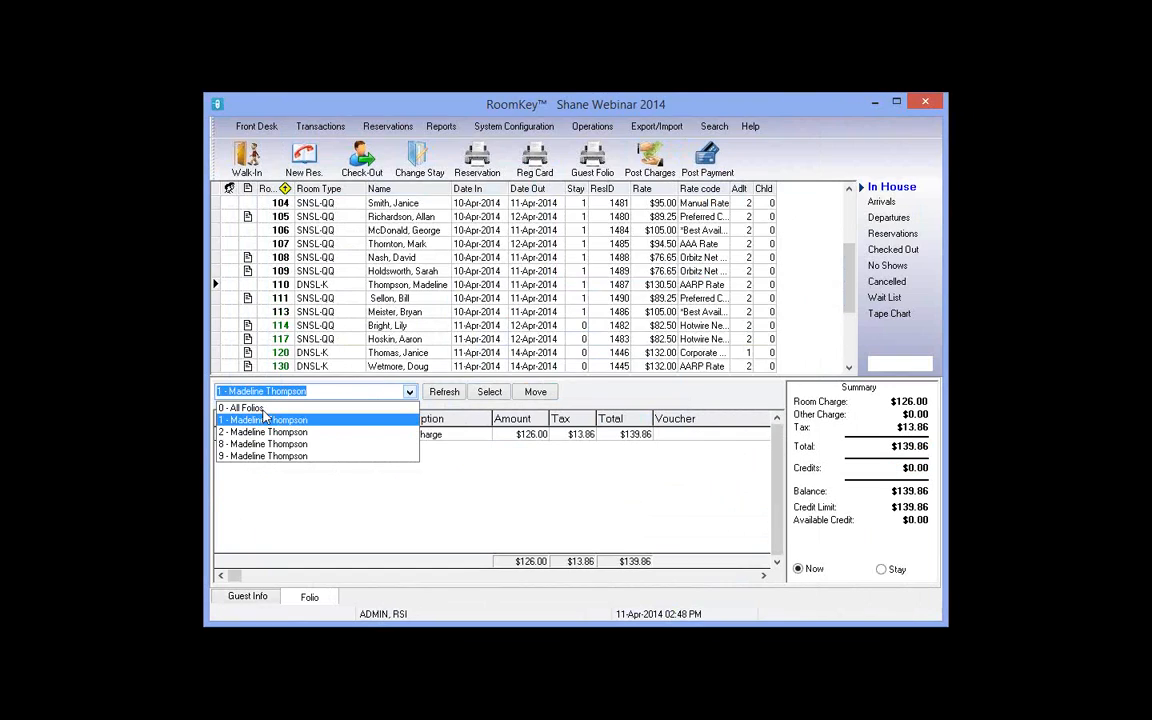
pyautogui.click(262, 408)
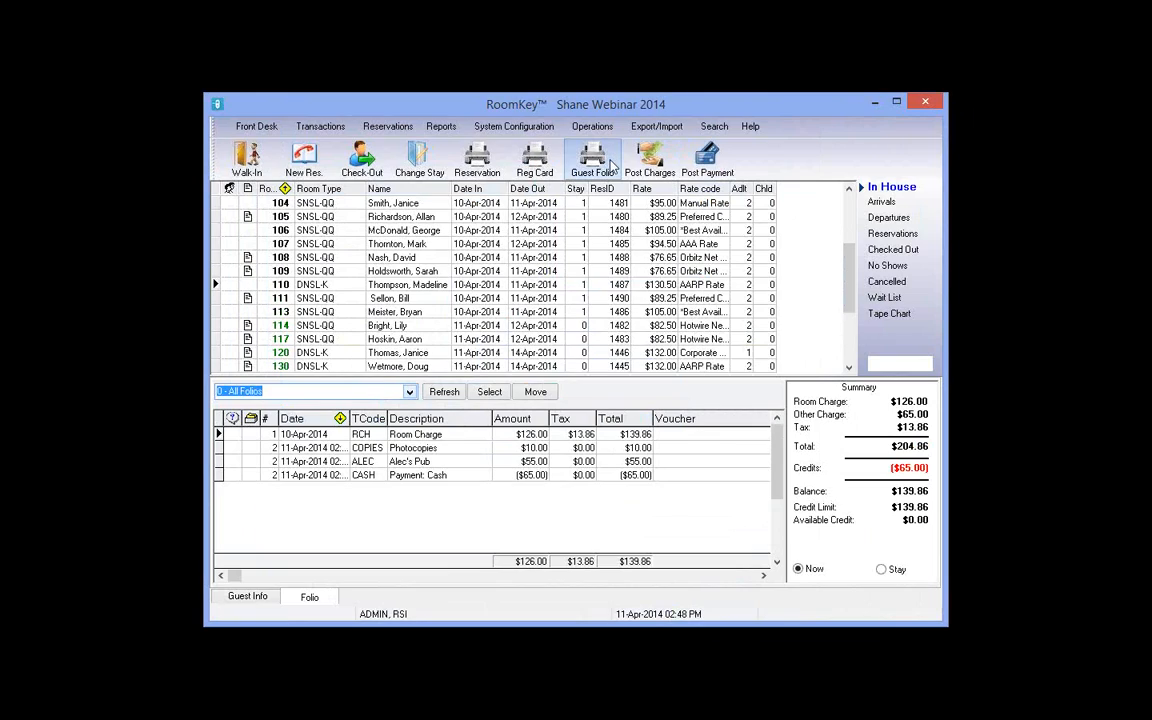
# Step: Print folio 2 for room 110 and check the $0.00-balance preview before closing it
pyautogui.click(612, 167)
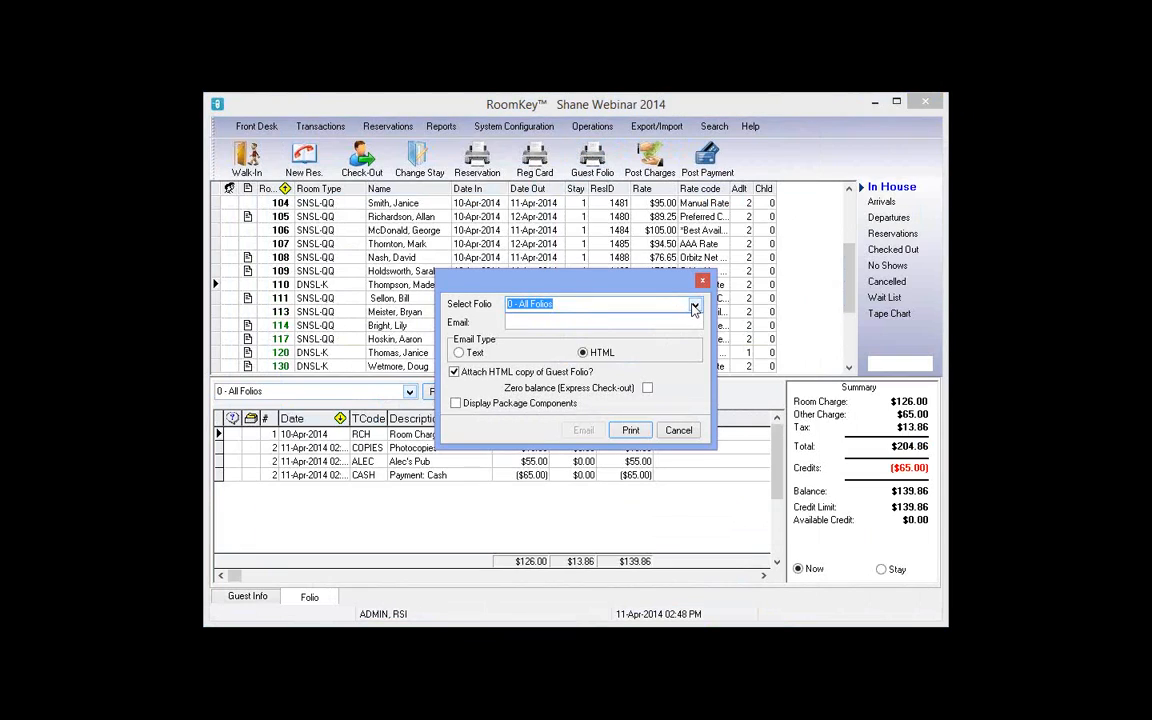
pyautogui.click(695, 305)
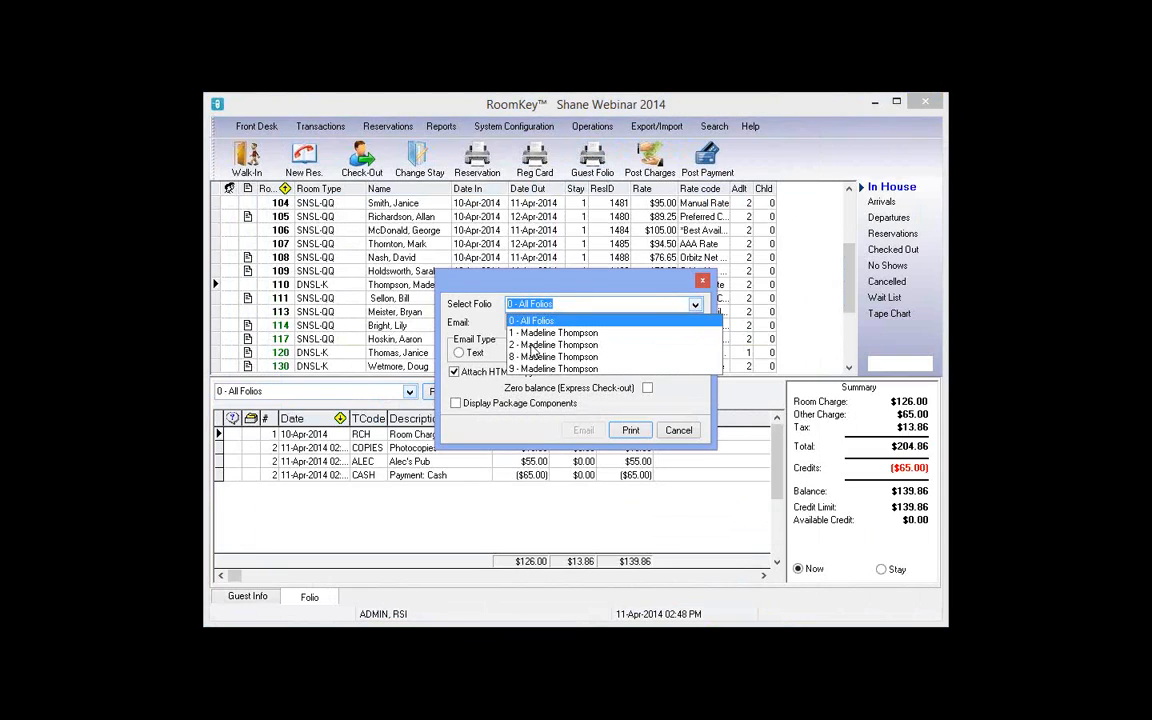
pyautogui.click(631, 437)
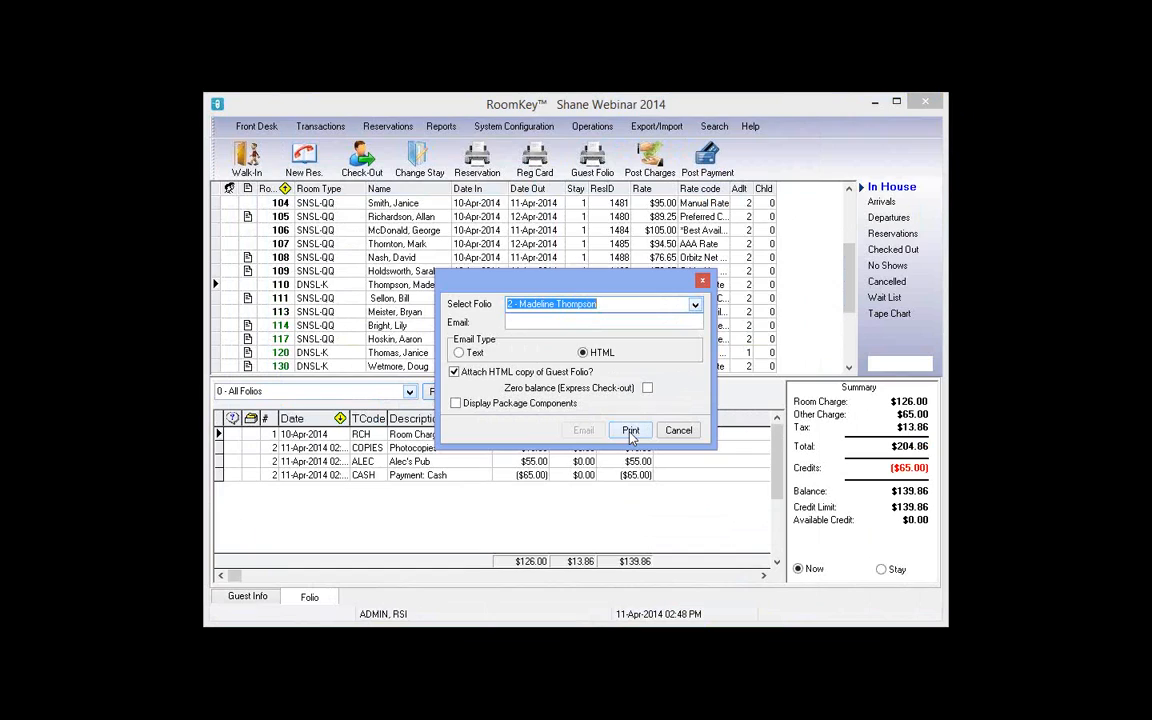
pyautogui.click(631, 431)
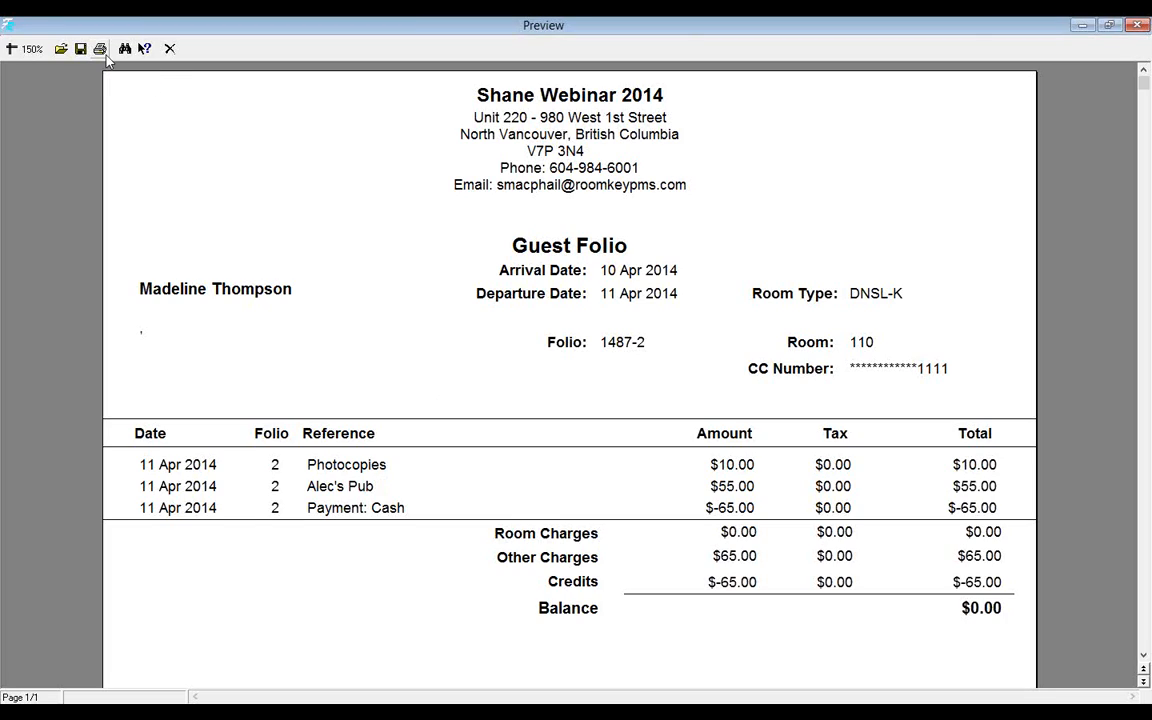
pyautogui.scroll(-3, 565, 428)
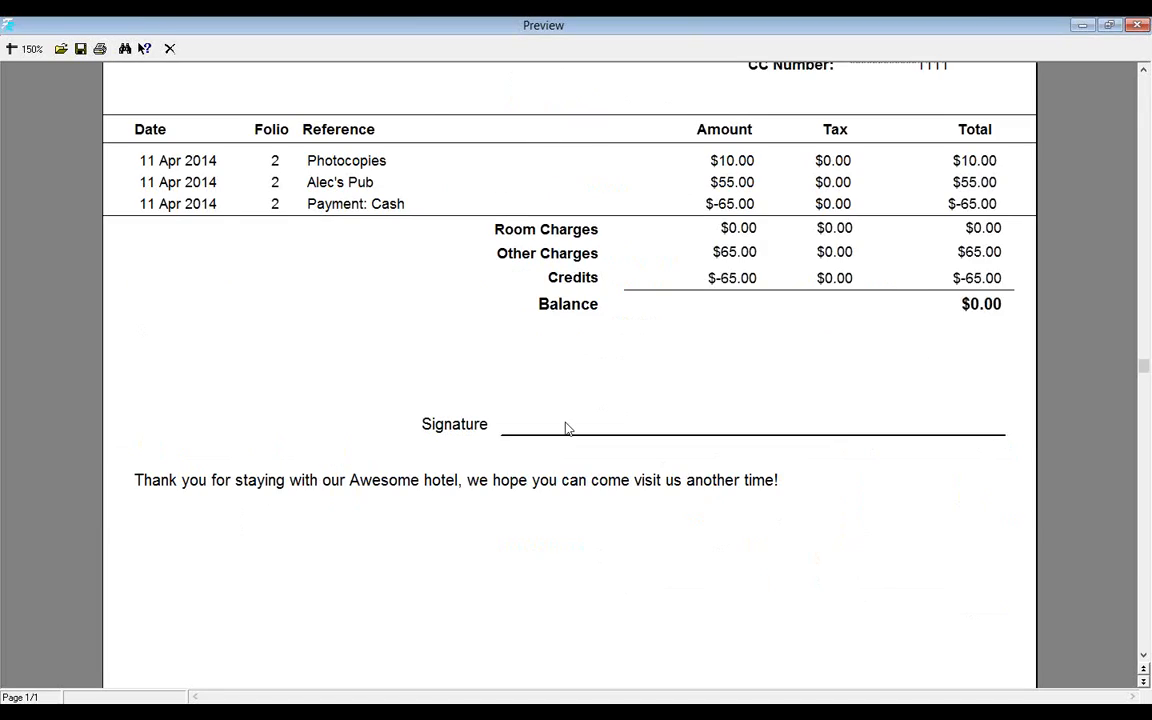
pyautogui.scroll(-2, 565, 428)
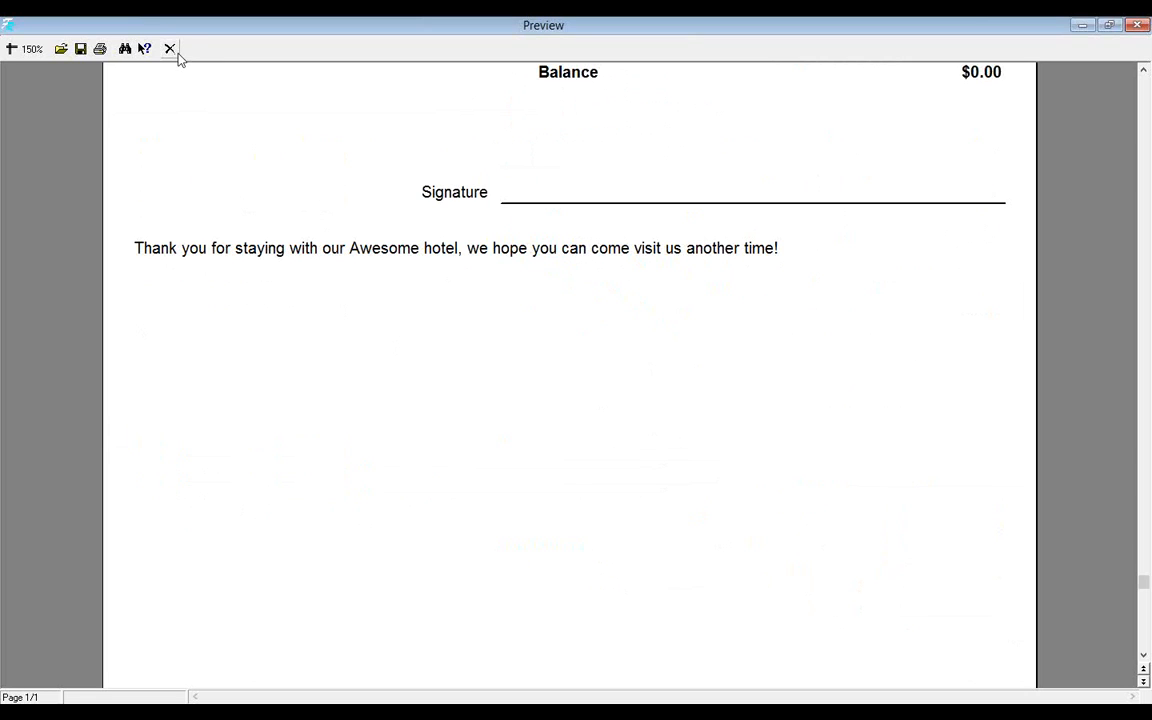
pyautogui.scroll(5, 390, 300)
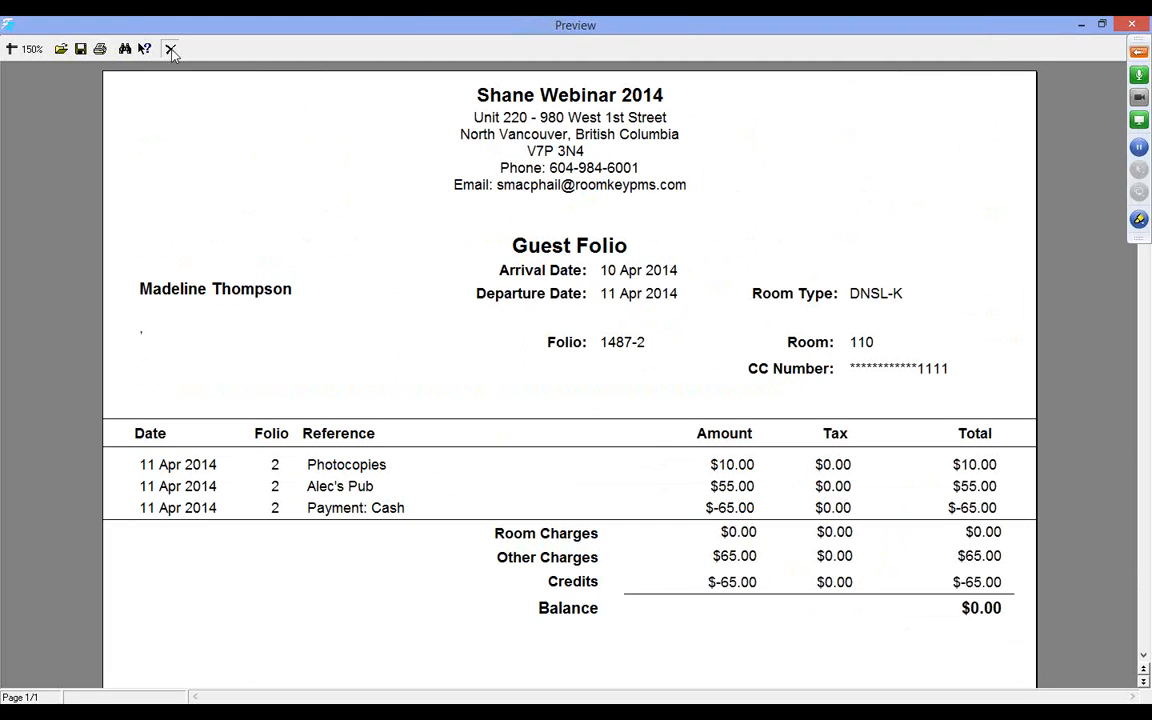
pyautogui.click(171, 49)
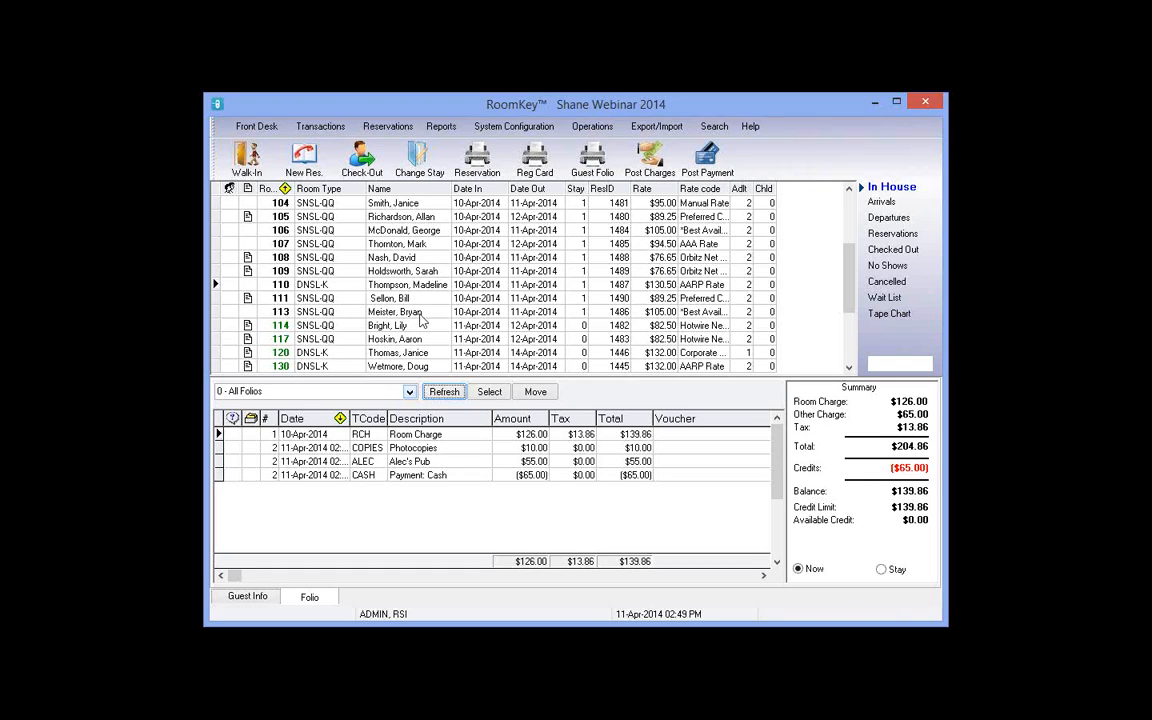
# Step: Post a $10.00 COPIES charge to room 113's folio, raising the balance to $121.00
pyautogui.click(421, 318)
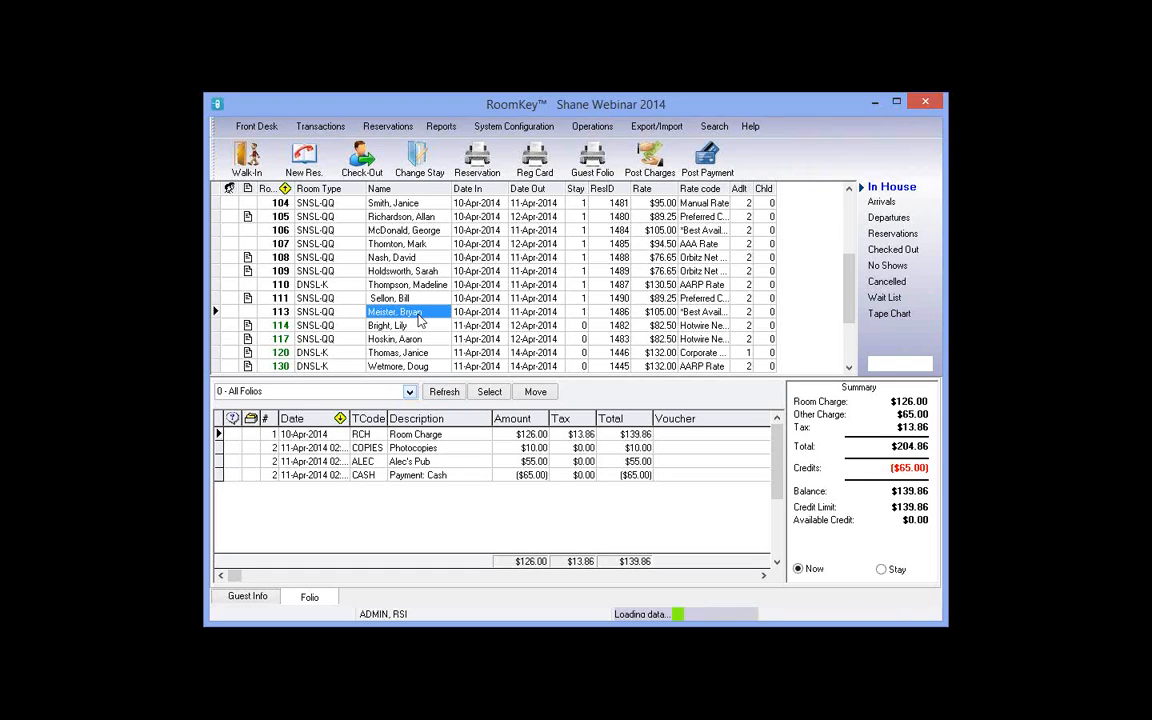
pyautogui.click(647, 152)
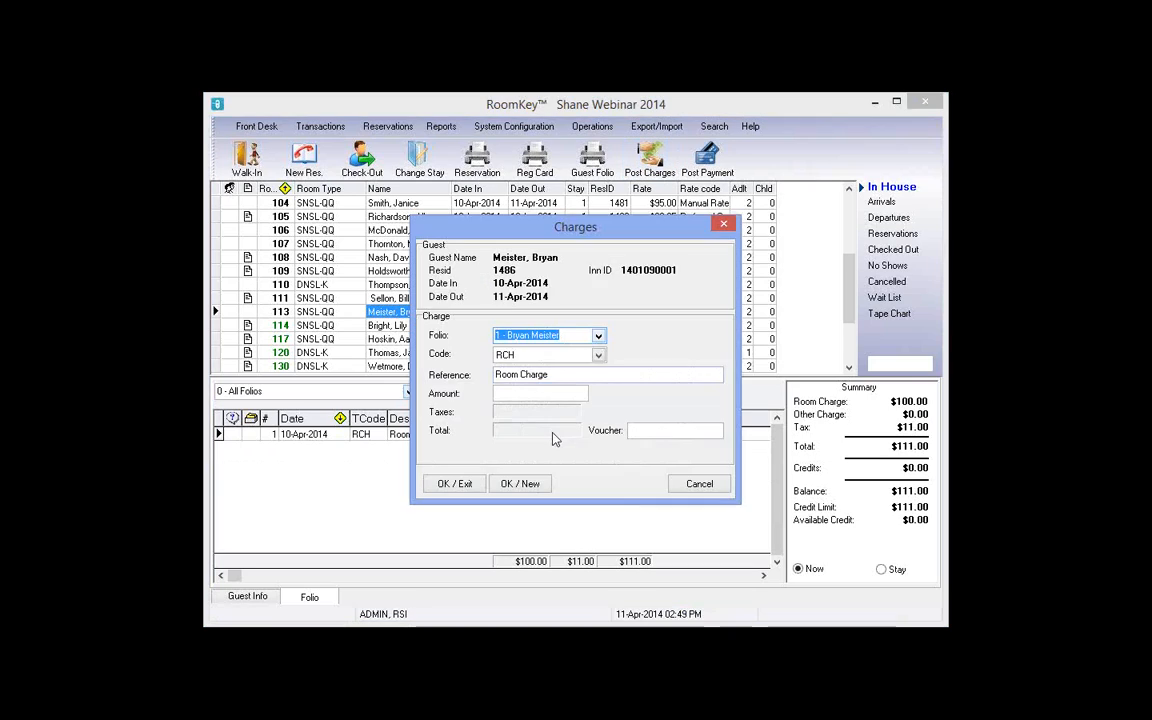
pyautogui.click(598, 355)
pyautogui.click(556, 432)
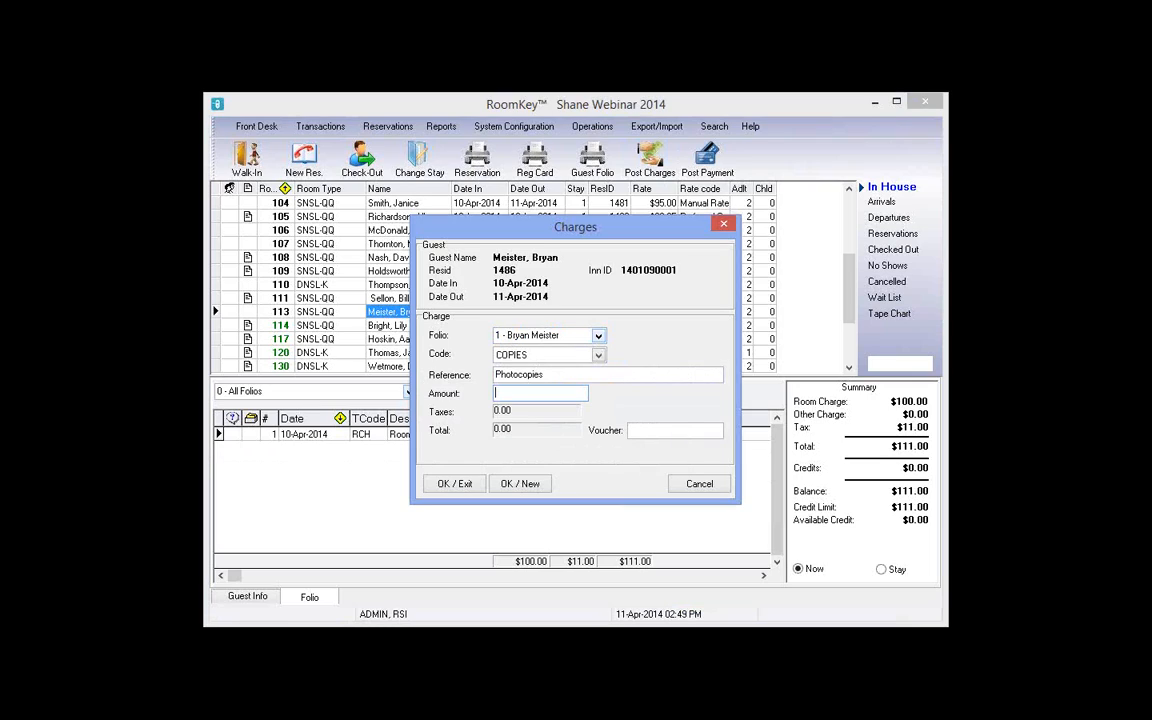
pyautogui.write('10')
pyautogui.click(437, 488)
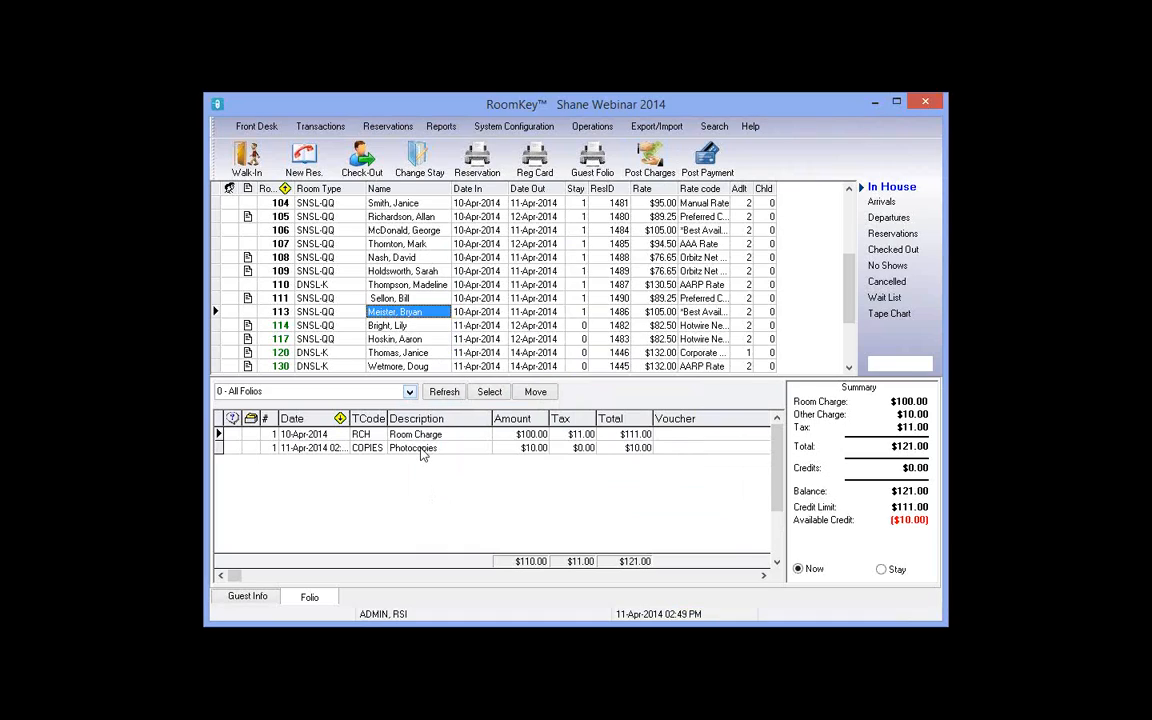
pyautogui.click(420, 450)
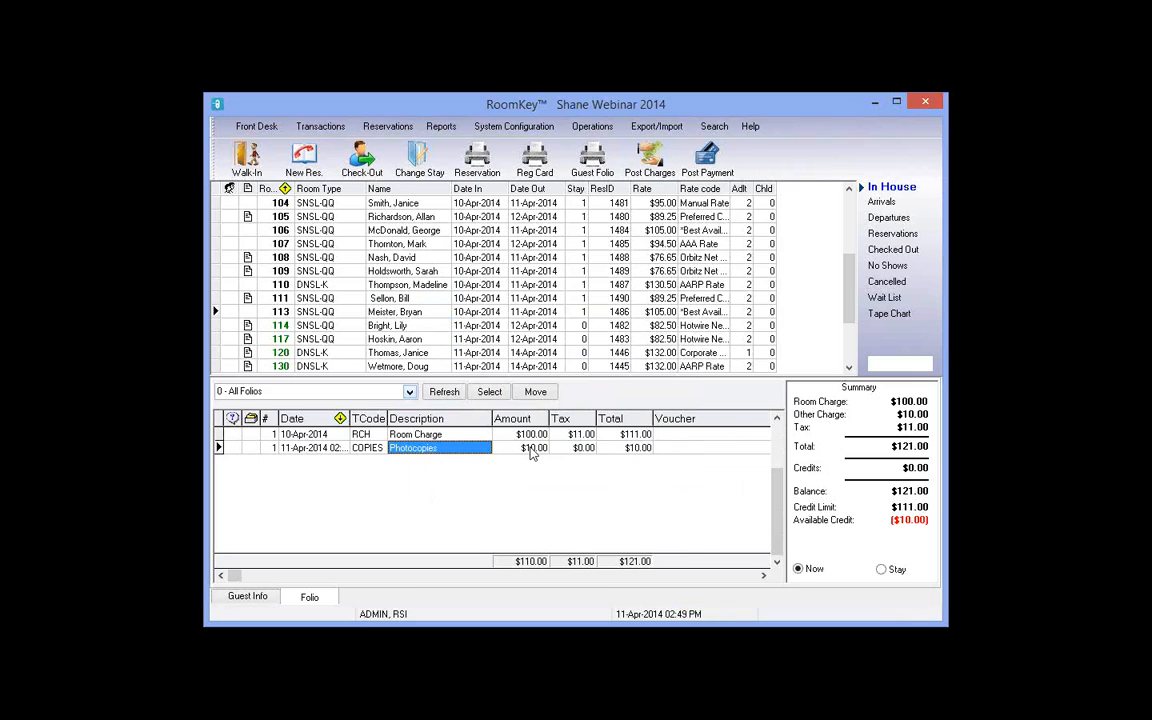
# Step: Reverse room 113's $10.00 Photocopies charge, appending '- smudged copies' to the reason
pyautogui.click(532, 451)
pyautogui.rightClick(532, 451)
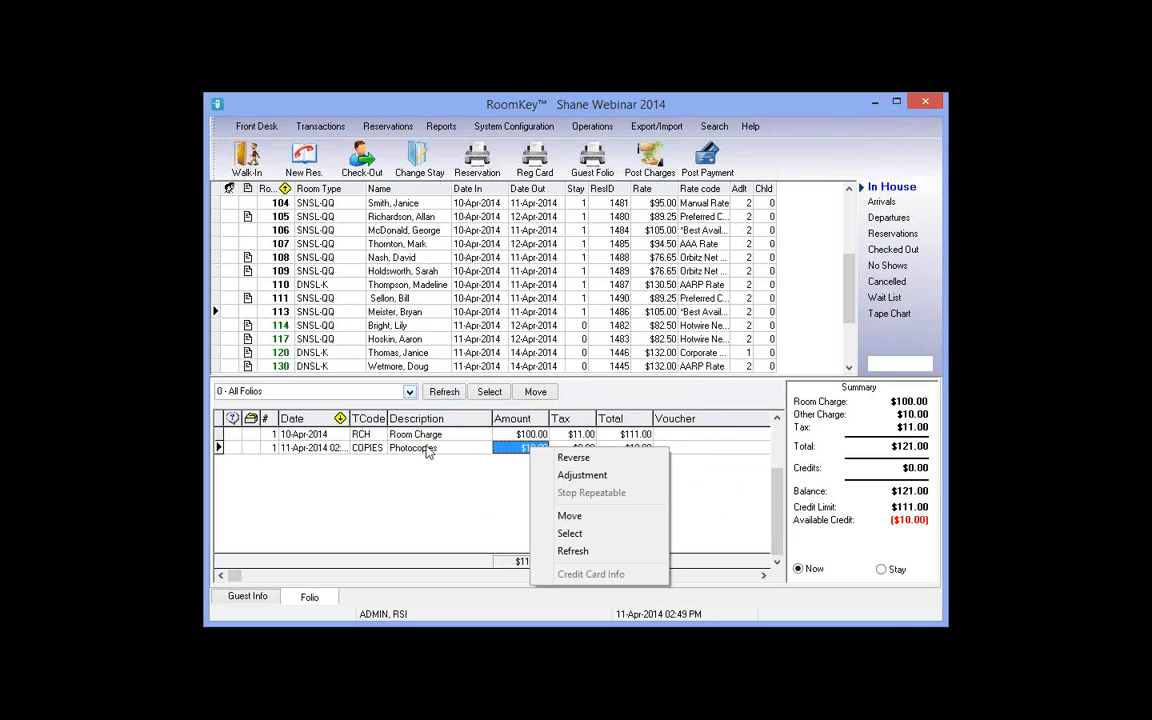
pyautogui.rightClick(428, 452)
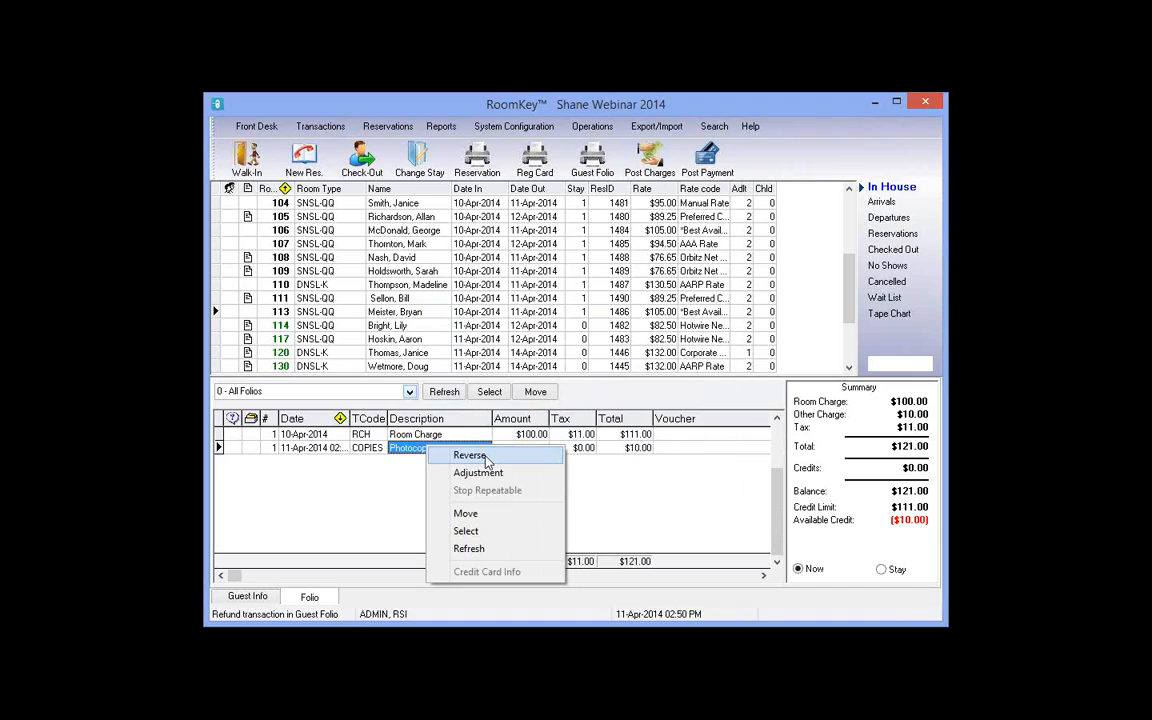
pyautogui.click(470, 455)
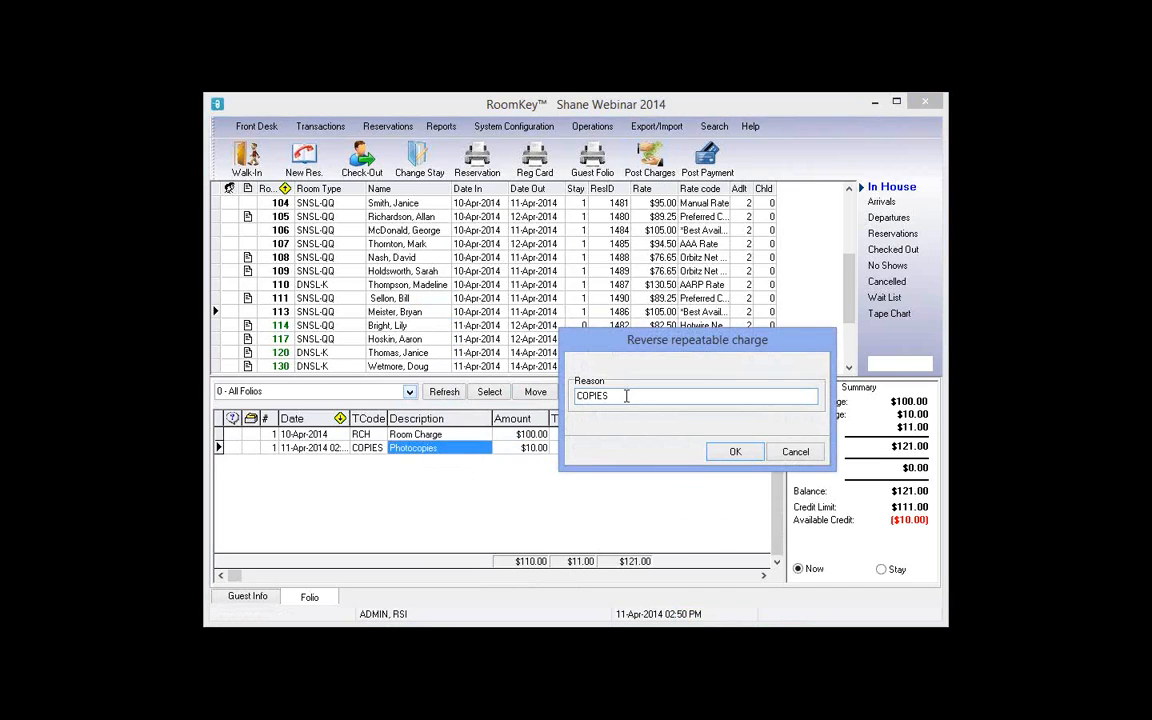
pyautogui.write('- smudged copies')
pyautogui.click(736, 452)
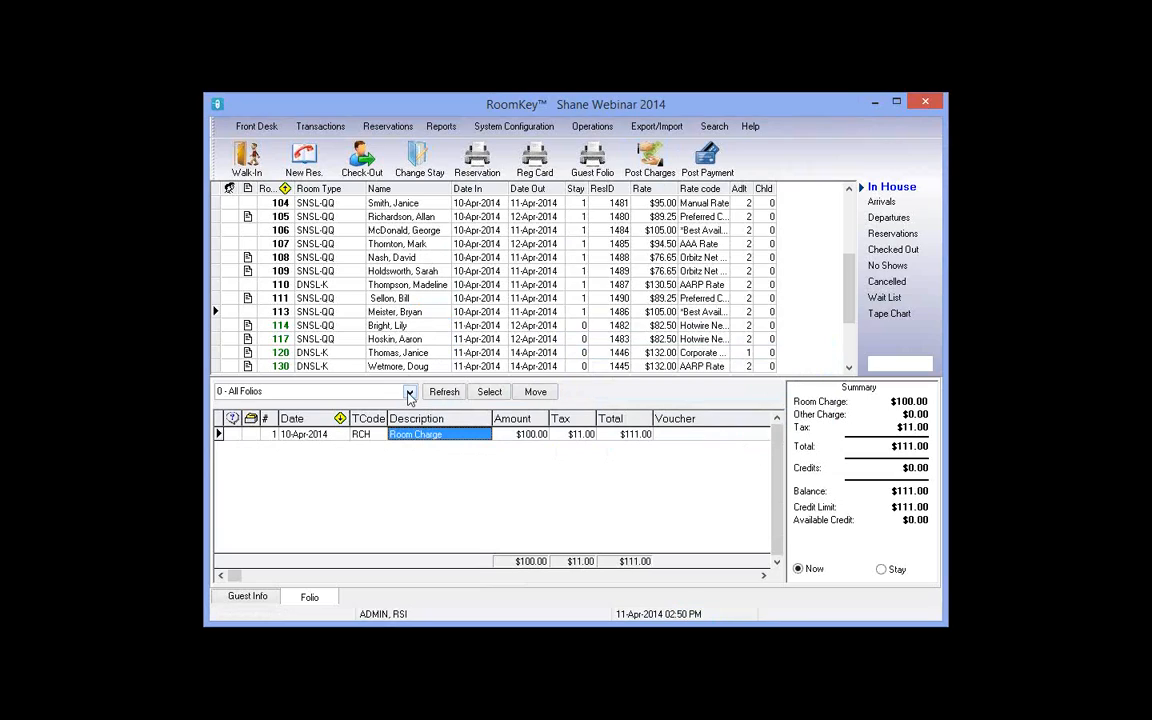
# Step: View folio 9 and inspect the $10.00 Photocopies charge and its ($10.00) reversal
pyautogui.click(300, 391)
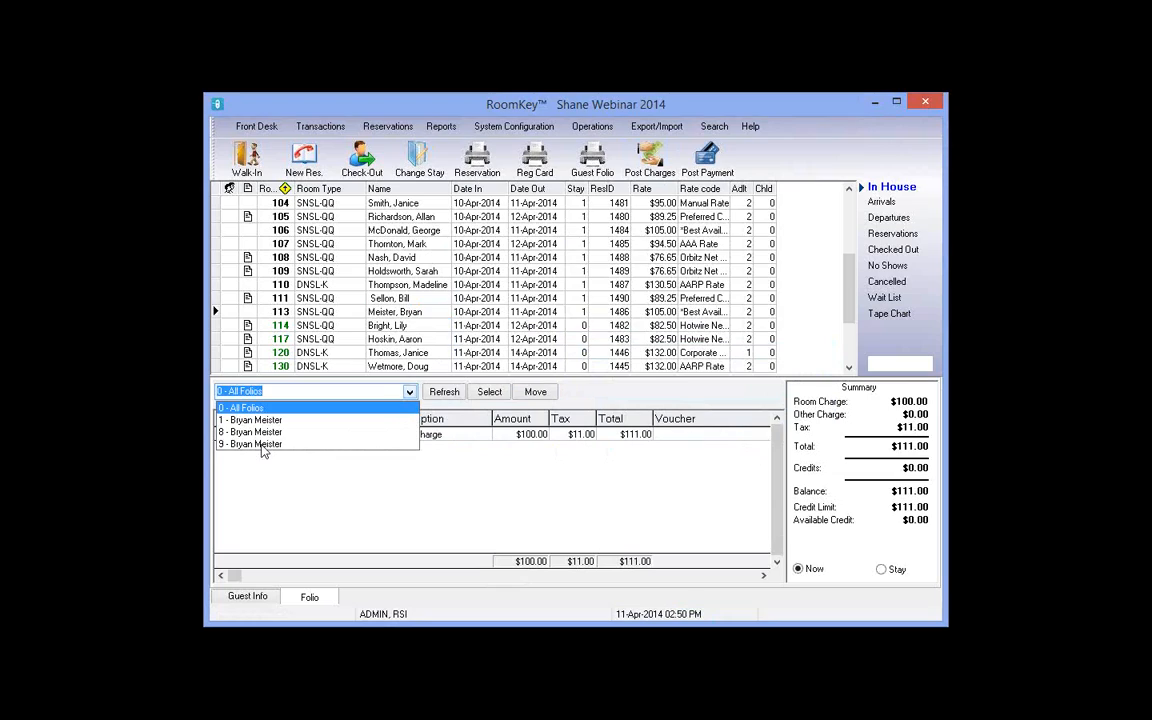
pyautogui.click(262, 444)
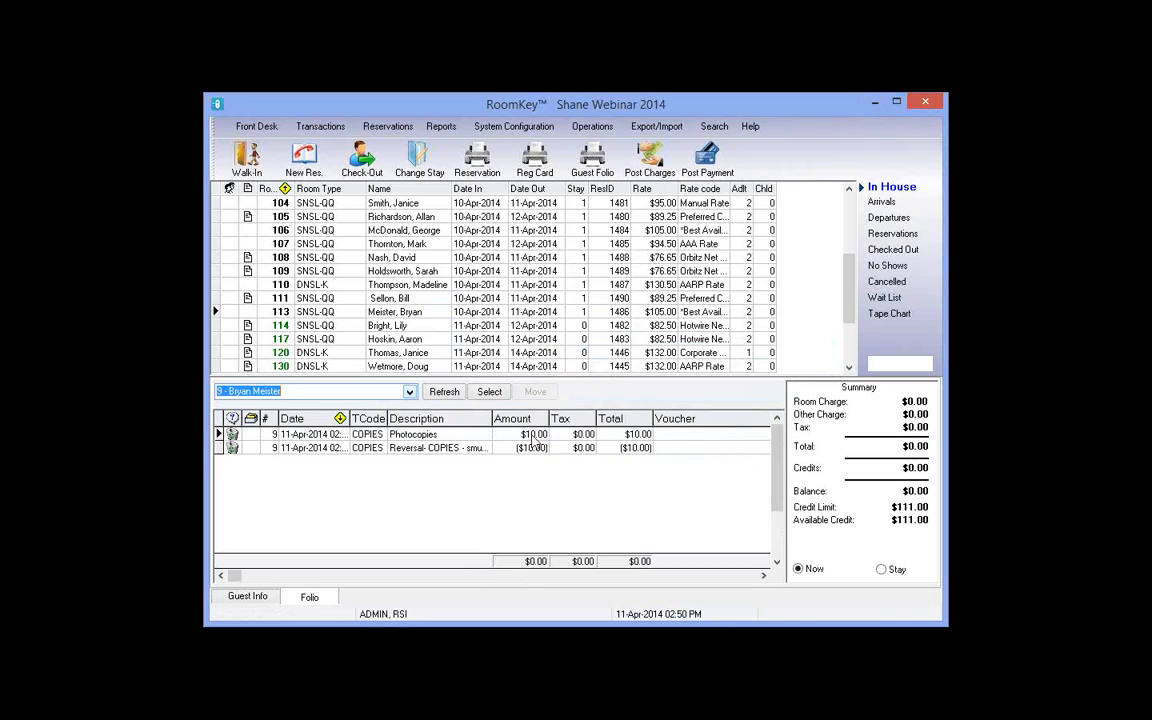
pyautogui.click(574, 435)
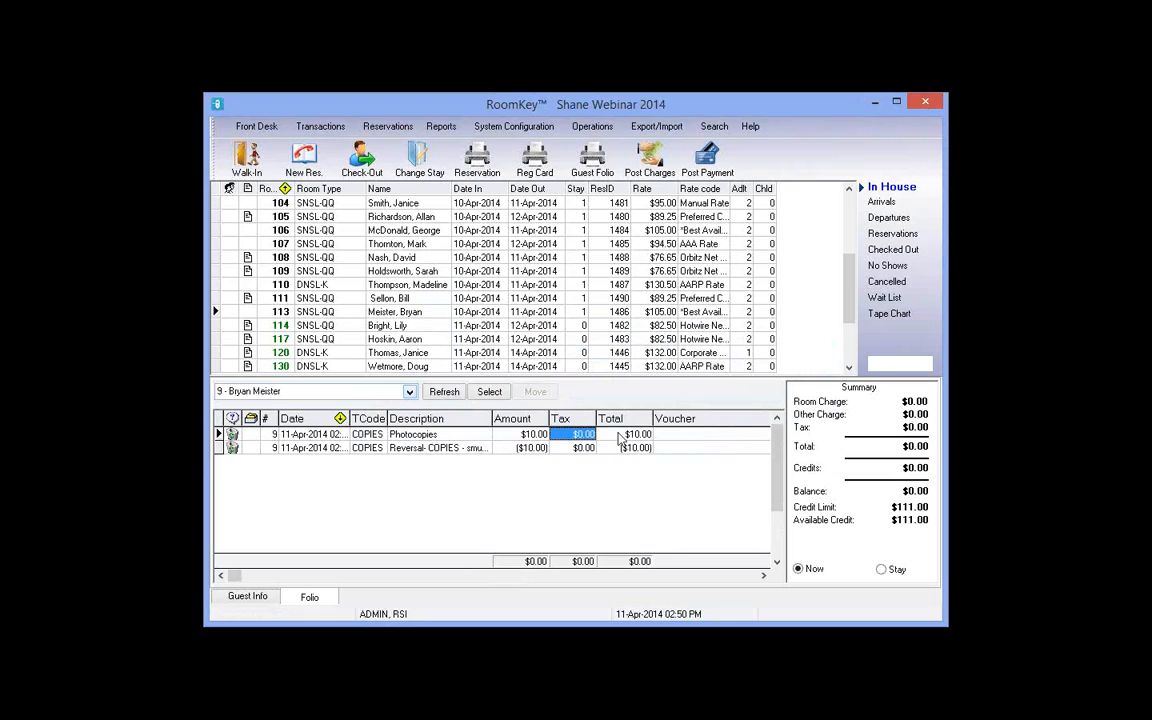
pyautogui.click(618, 434)
pyautogui.click(530, 453)
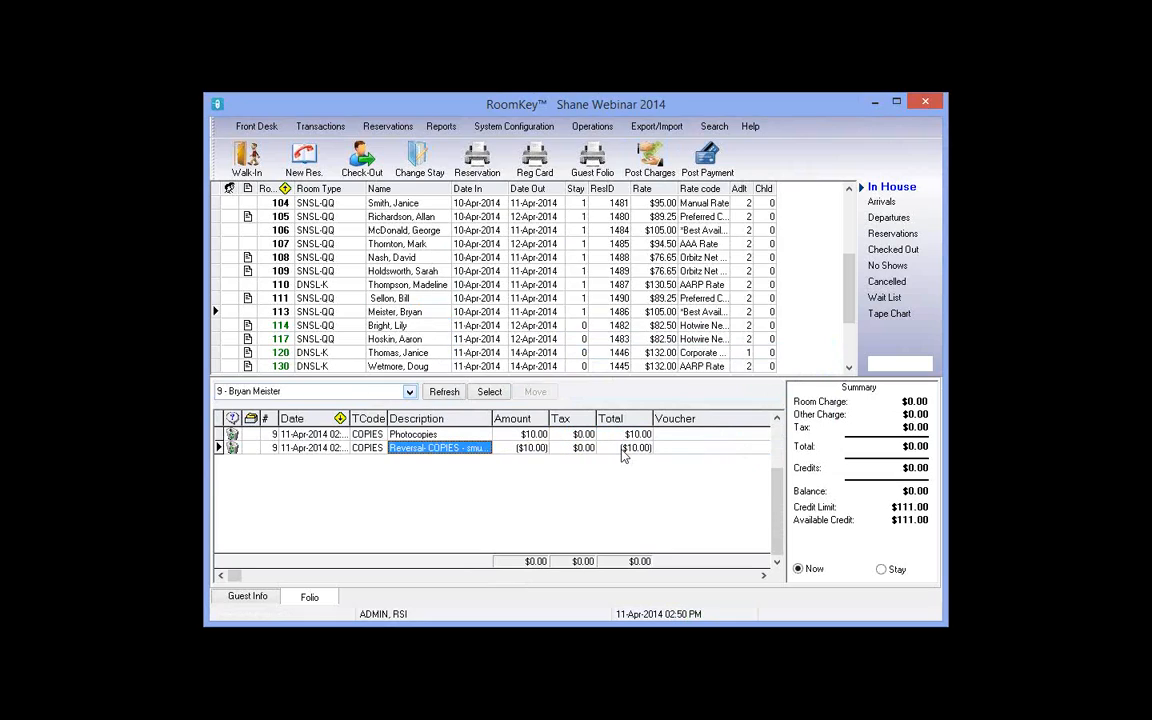
pyautogui.click(624, 450)
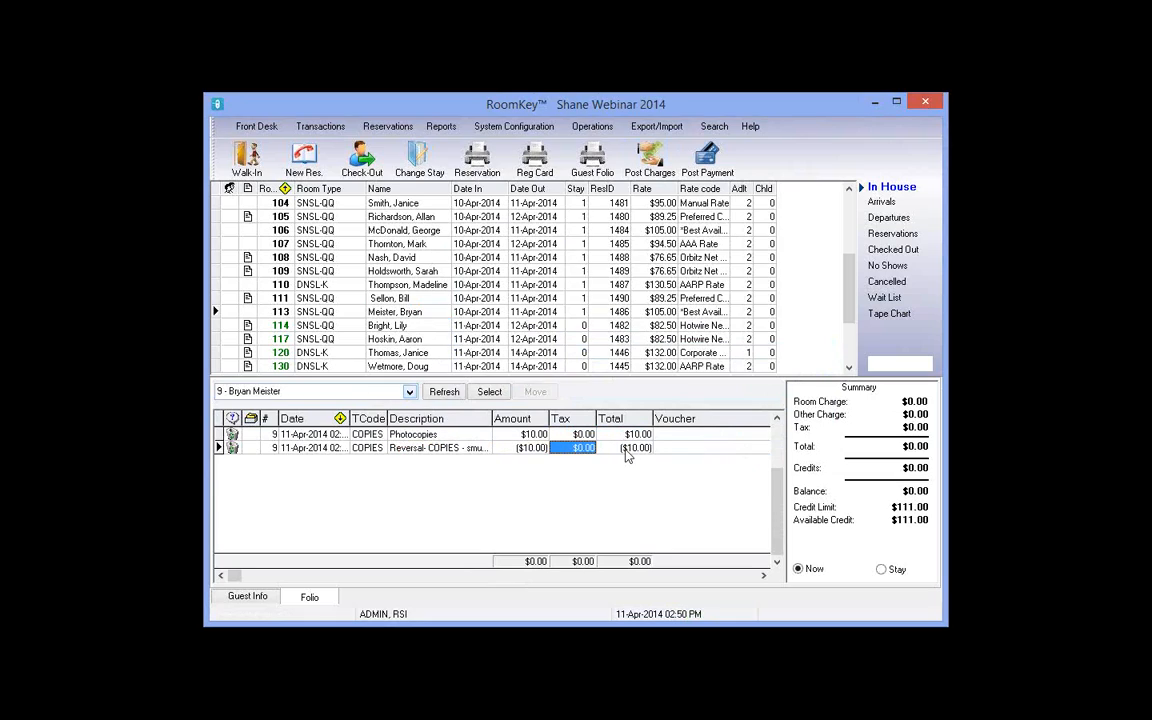
# Step: Check folio 1 and the empty folio 8, then return to folio 9
pyautogui.click(410, 392)
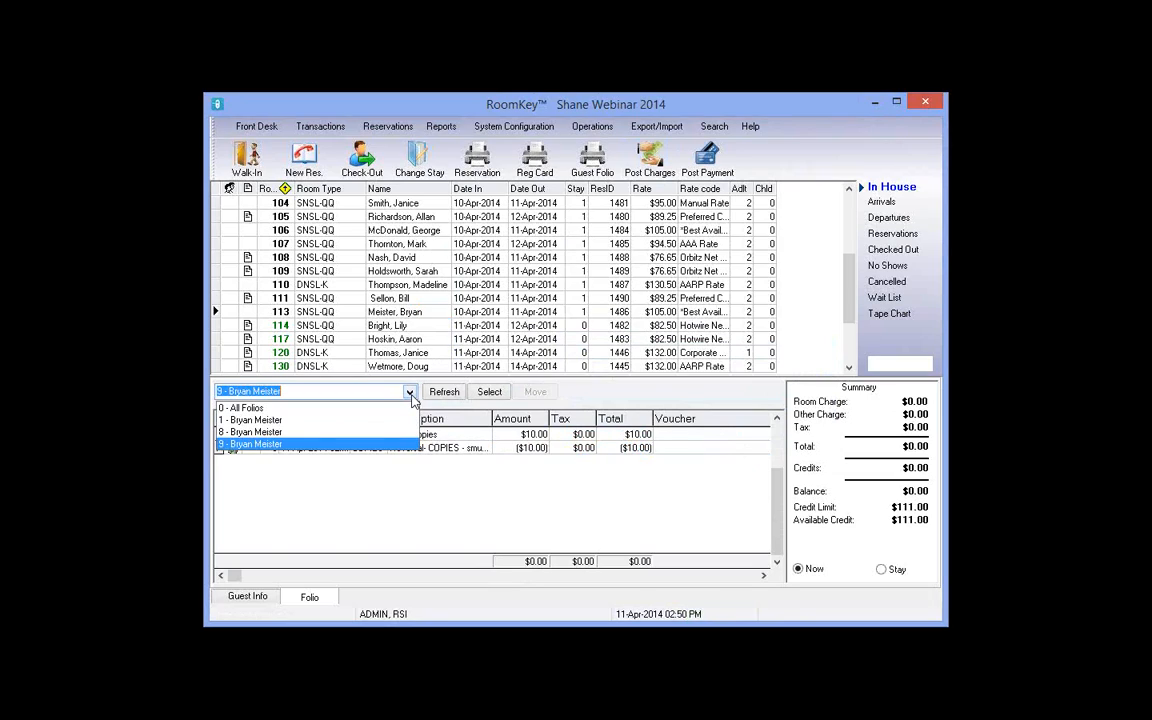
pyautogui.click(267, 421)
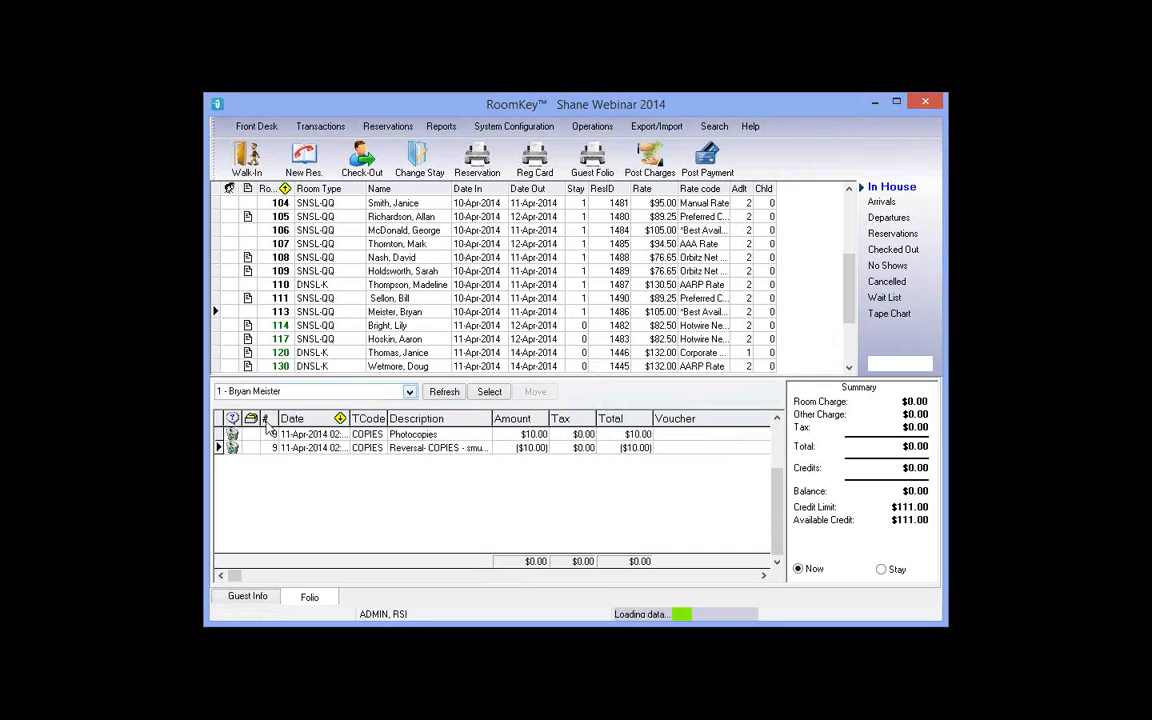
pyautogui.click(409, 393)
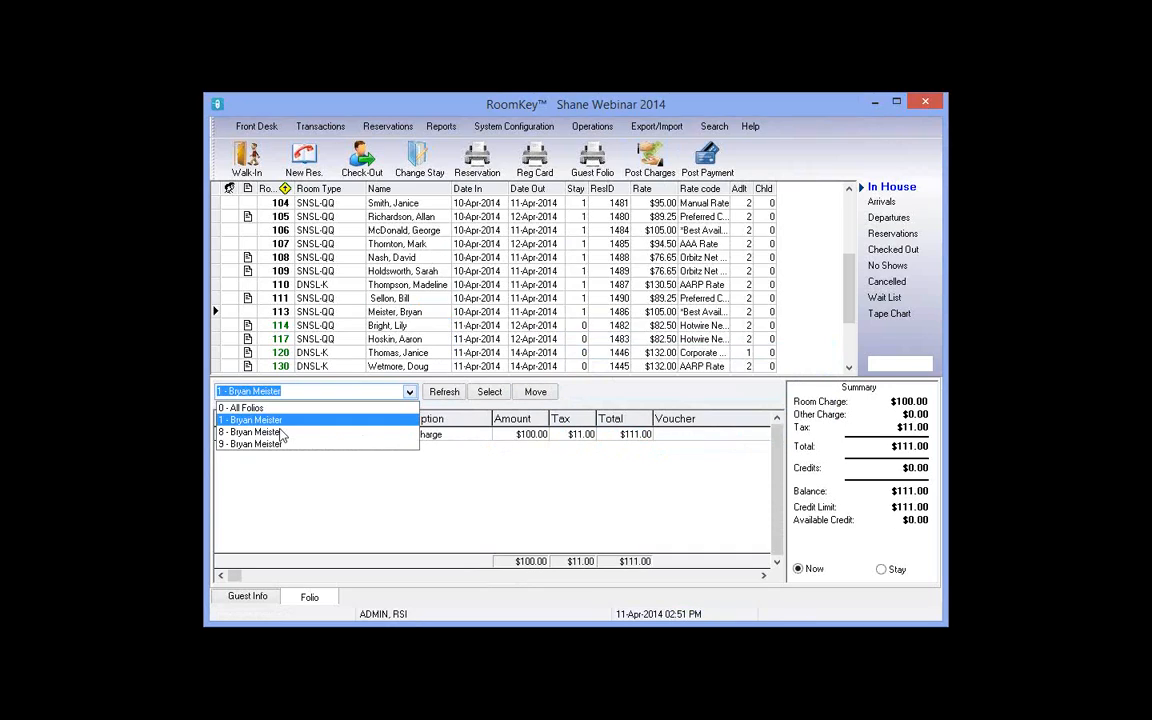
pyautogui.click(270, 432)
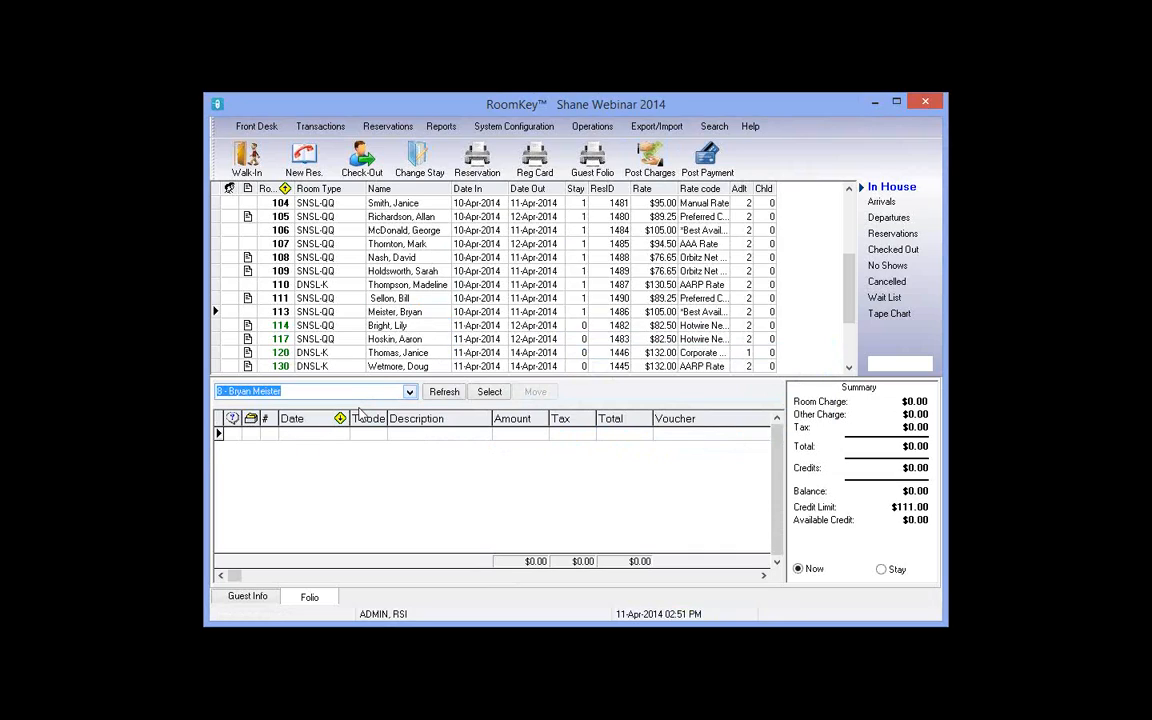
pyautogui.click(300, 391)
pyautogui.click(252, 444)
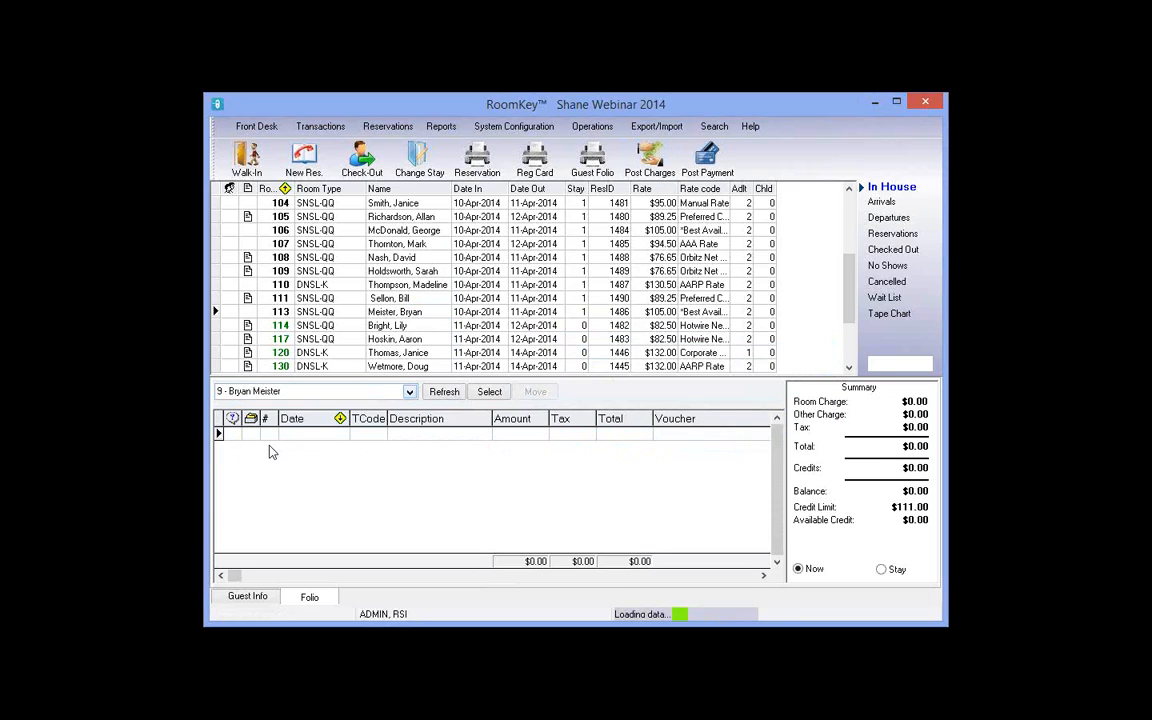
pyautogui.click(409, 393)
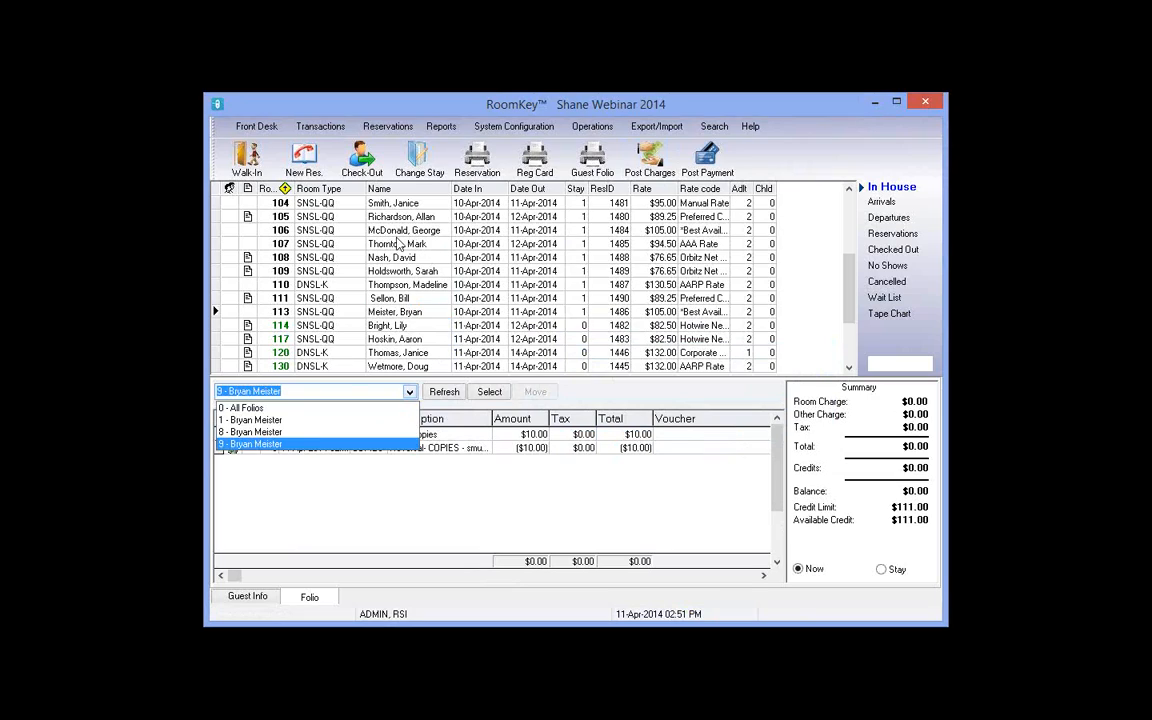
# Step: Load room 106's folio, showing a $100.00 room charge plus $11.00 tax
pyautogui.press('Return')
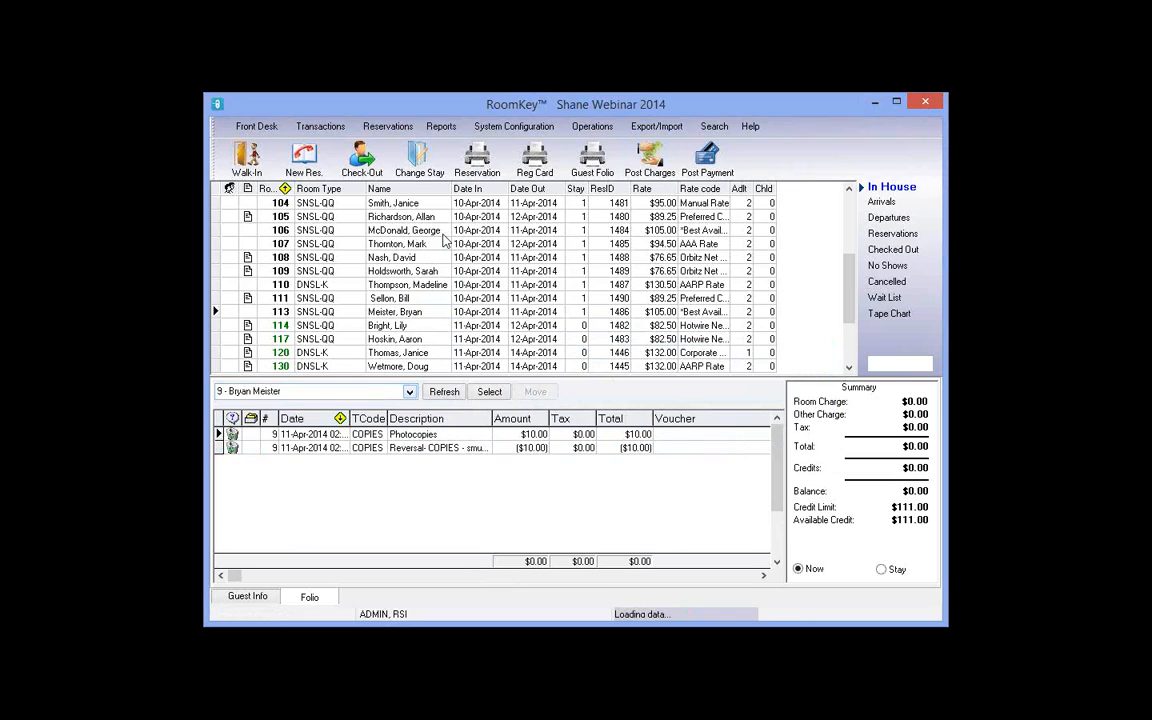
pyautogui.click(443, 235)
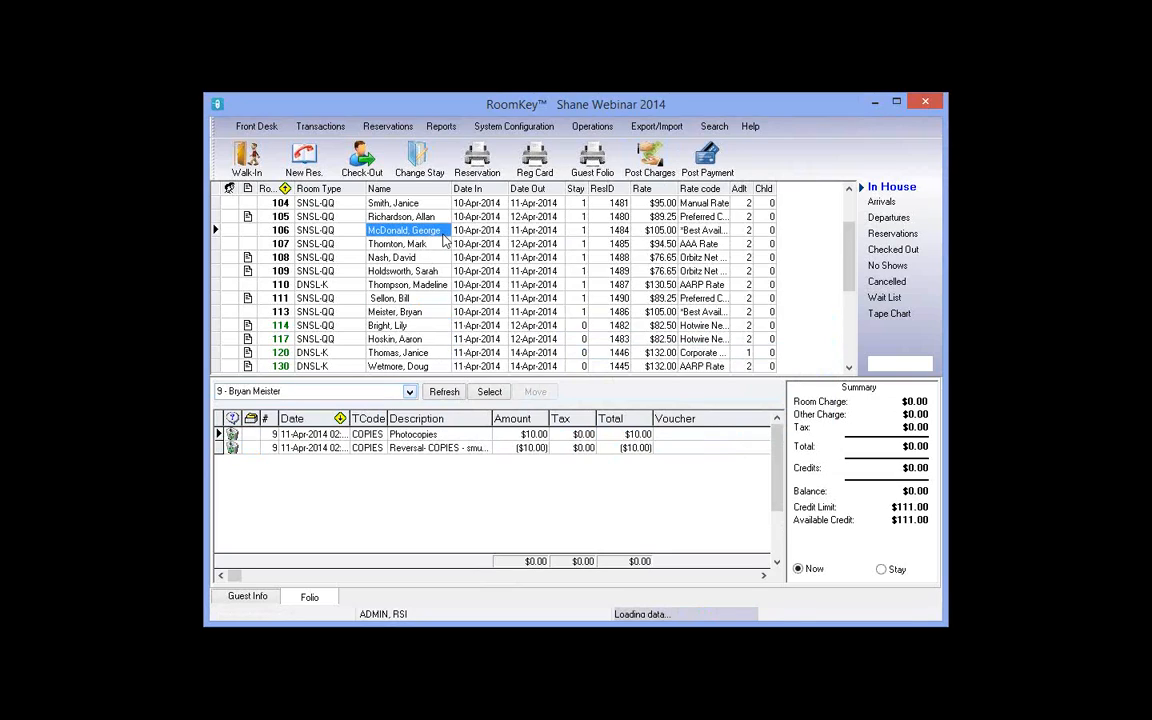
# Step: Post an untaxed $10.00 COPIES Photocopies charge to room 106's folio
pyautogui.click(657, 165)
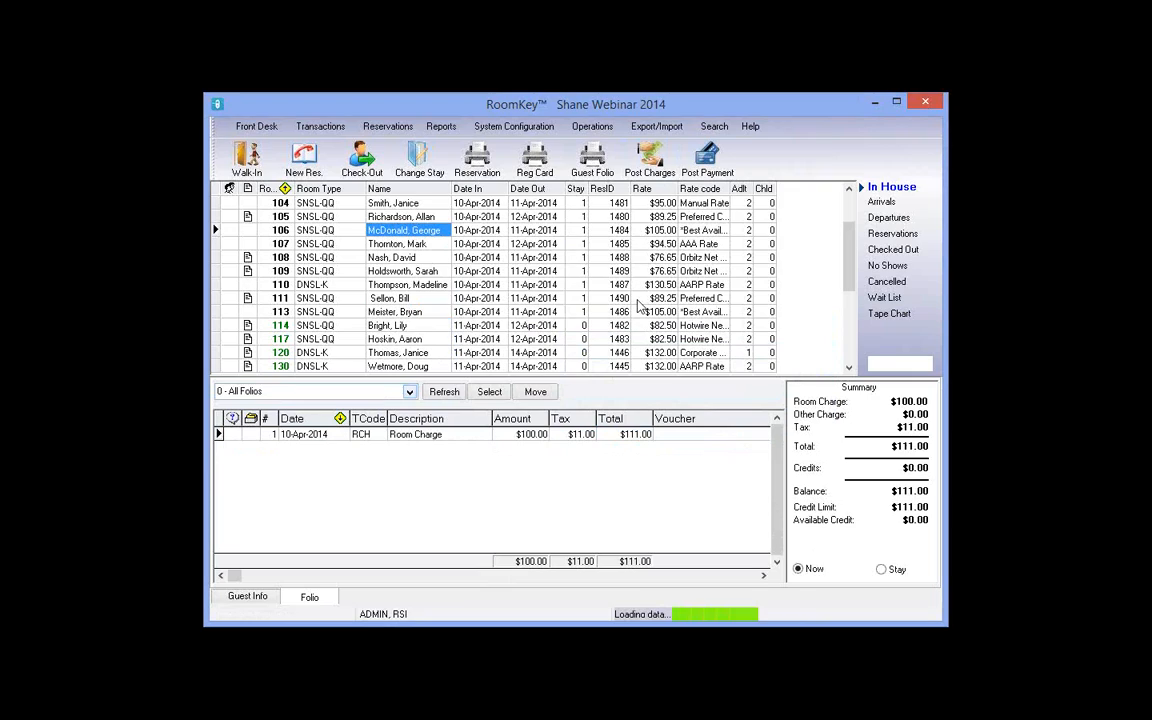
pyautogui.click(598, 356)
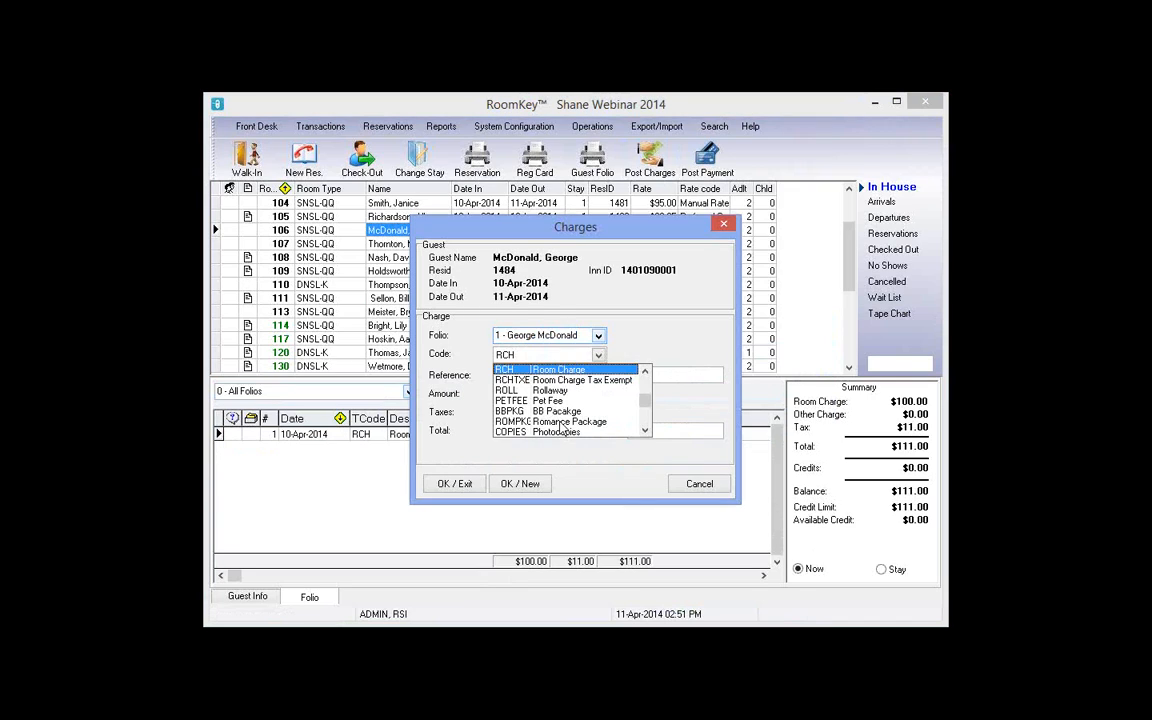
pyautogui.click(537, 432)
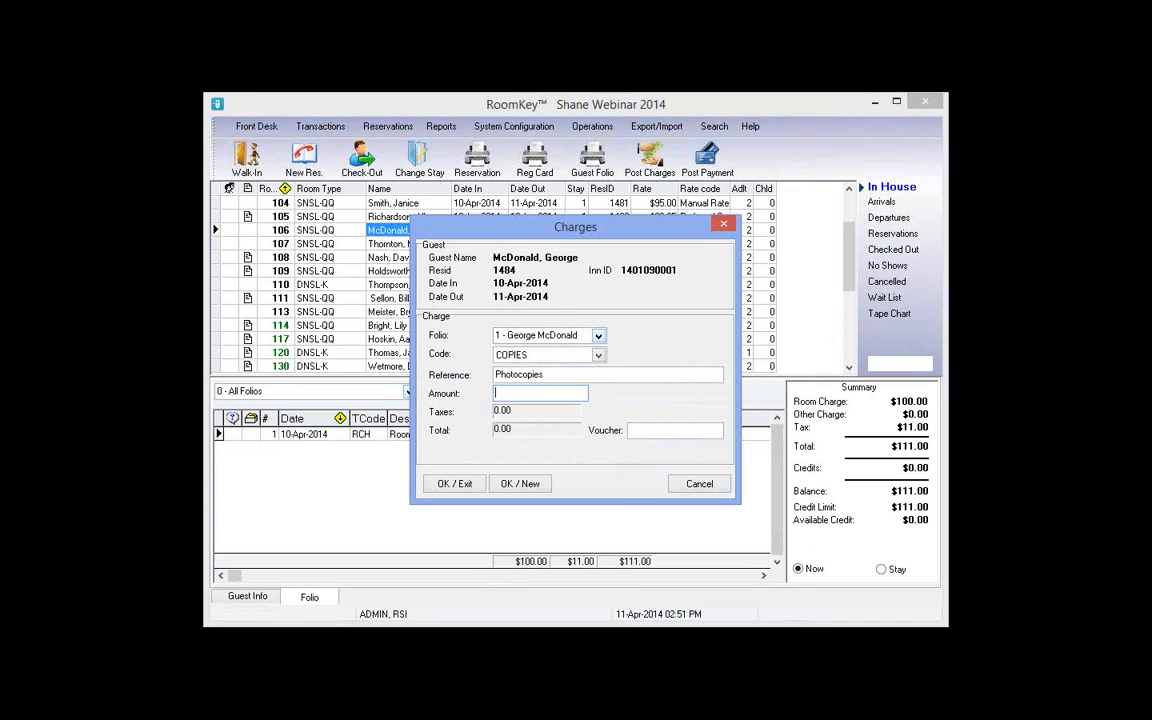
pyautogui.write('10')
pyautogui.click(455, 489)
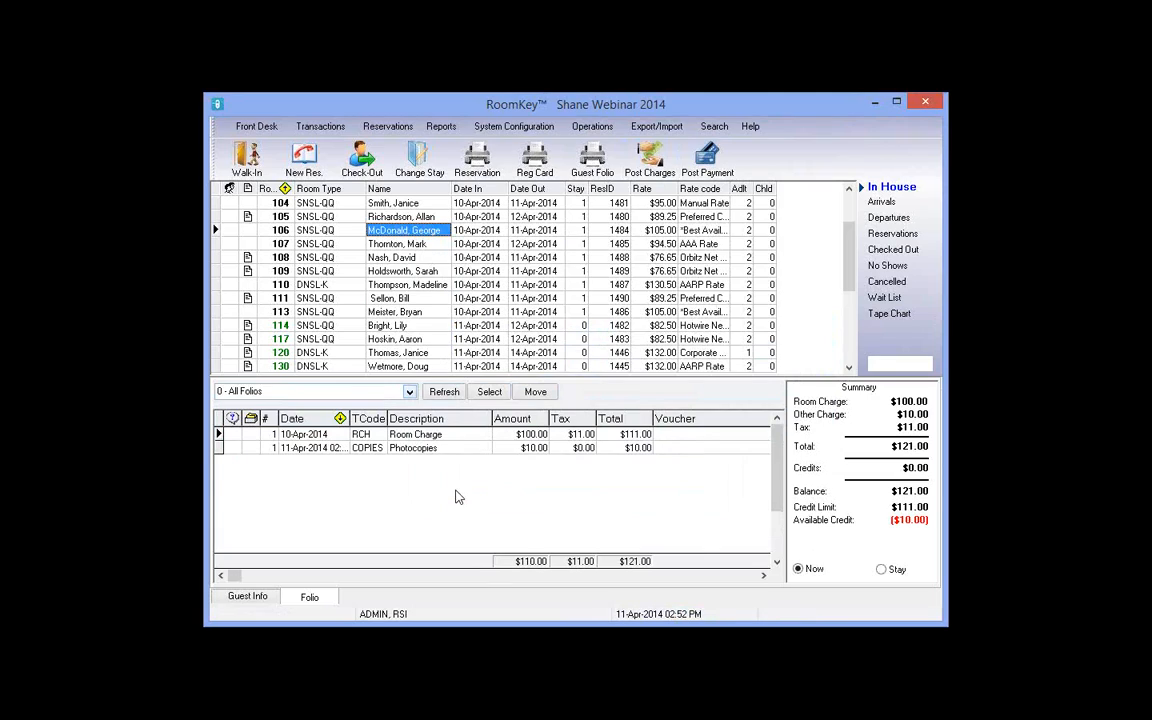
pyautogui.click(516, 438)
# Step: Apply a $5 Adjustment to room 106's Photocopies charge
pyautogui.rightClick(512, 449)
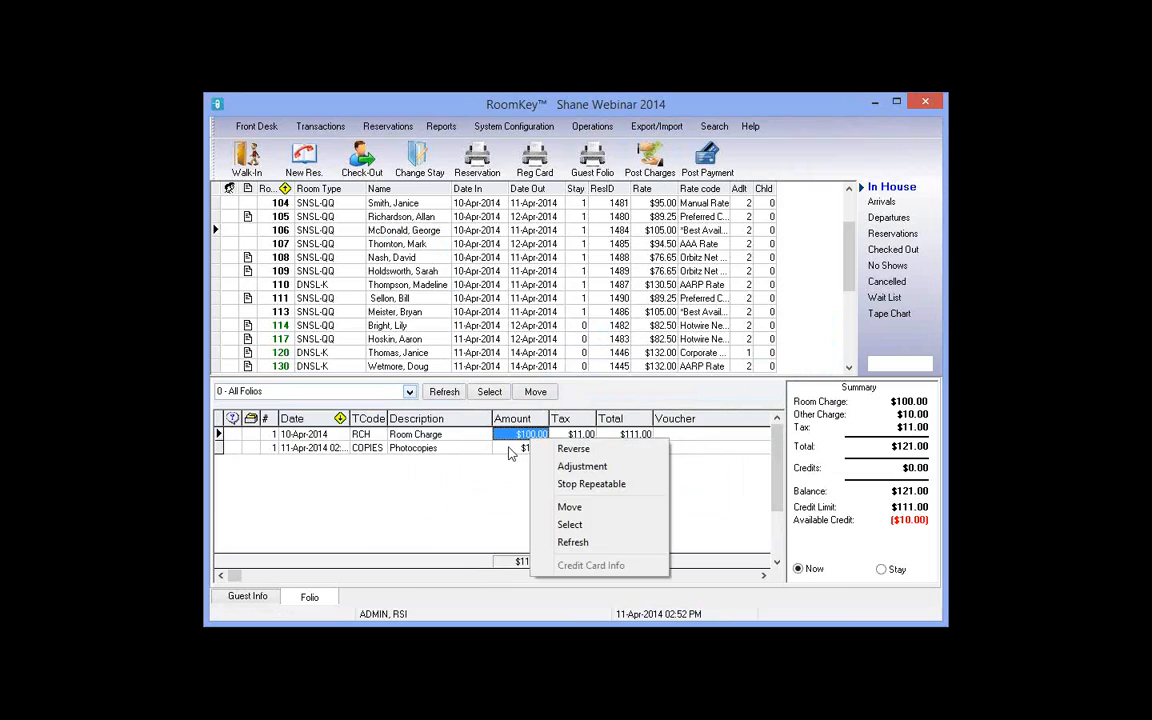
pyautogui.click(512, 449)
pyautogui.rightClick(512, 449)
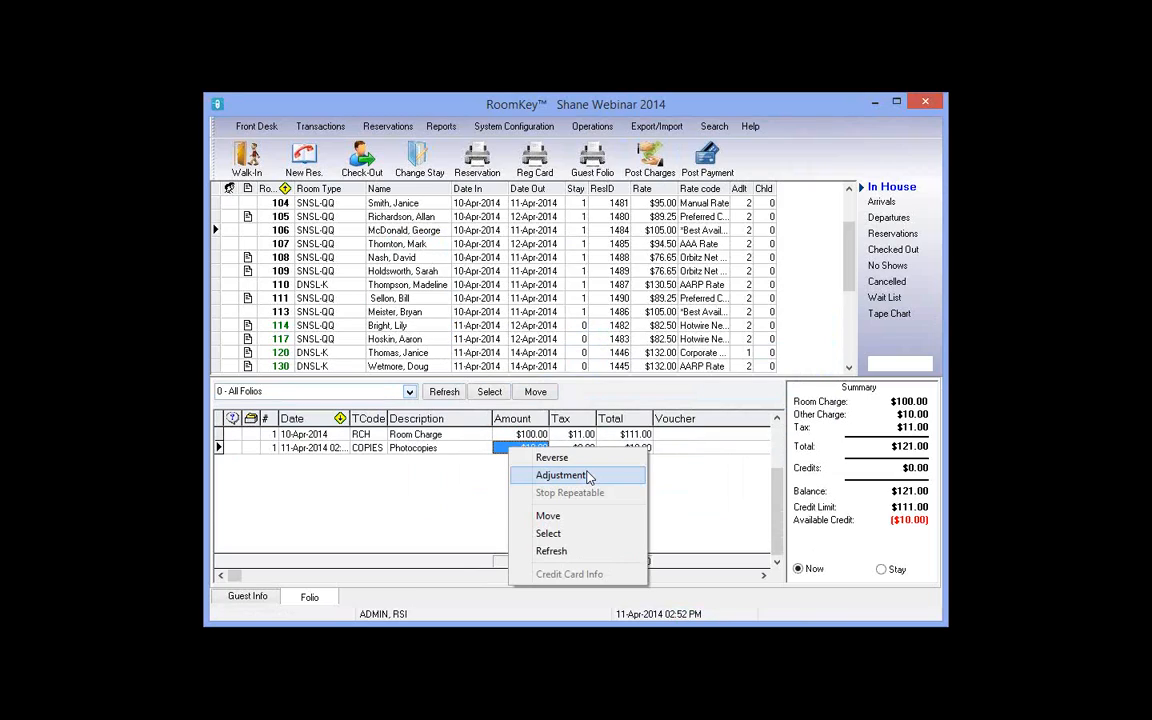
pyautogui.click(560, 475)
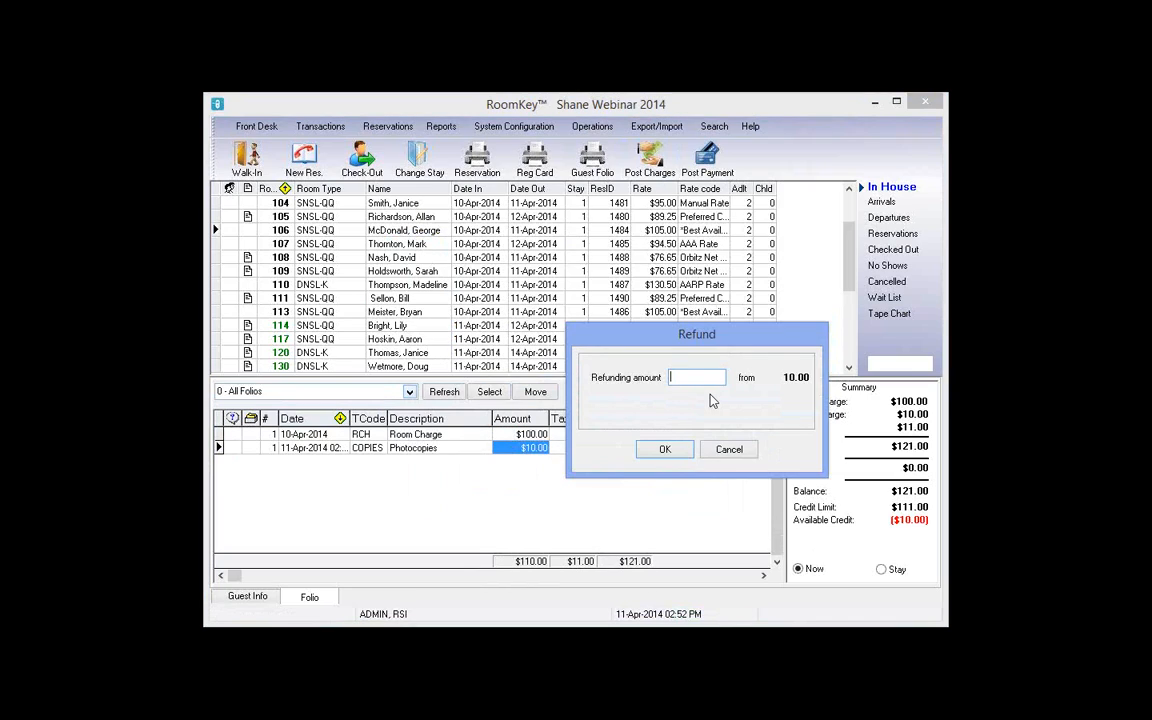
pyautogui.write('5')
pyautogui.click(667, 450)
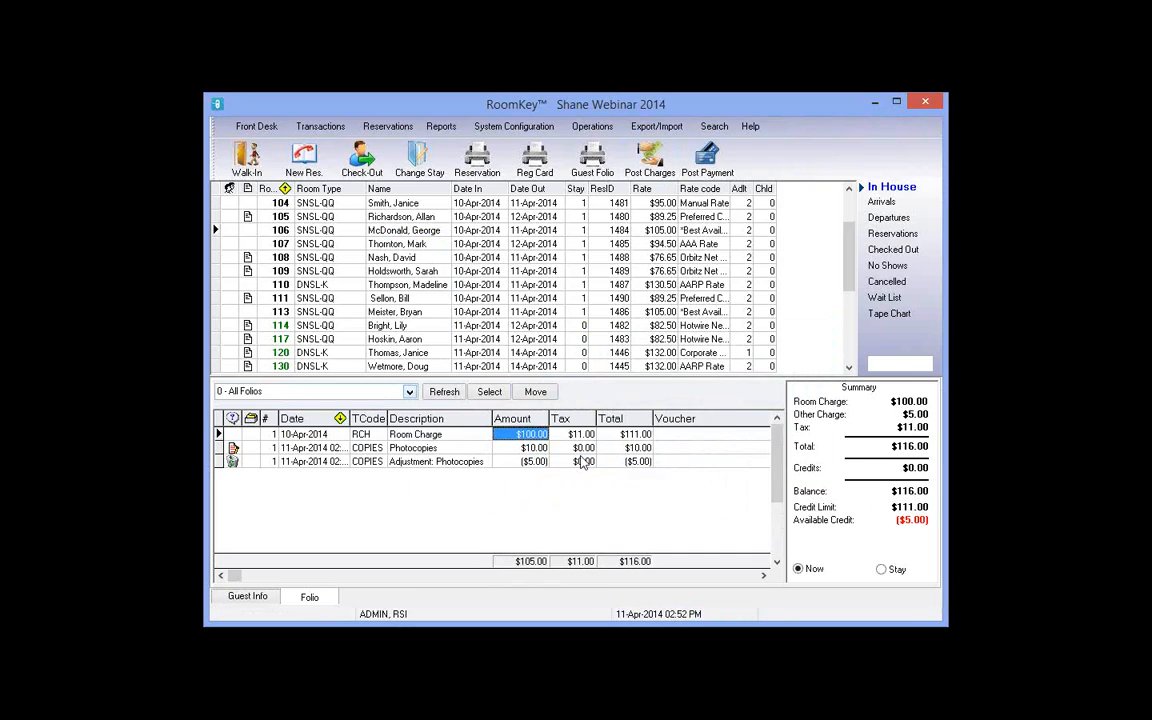
pyautogui.click(233, 449)
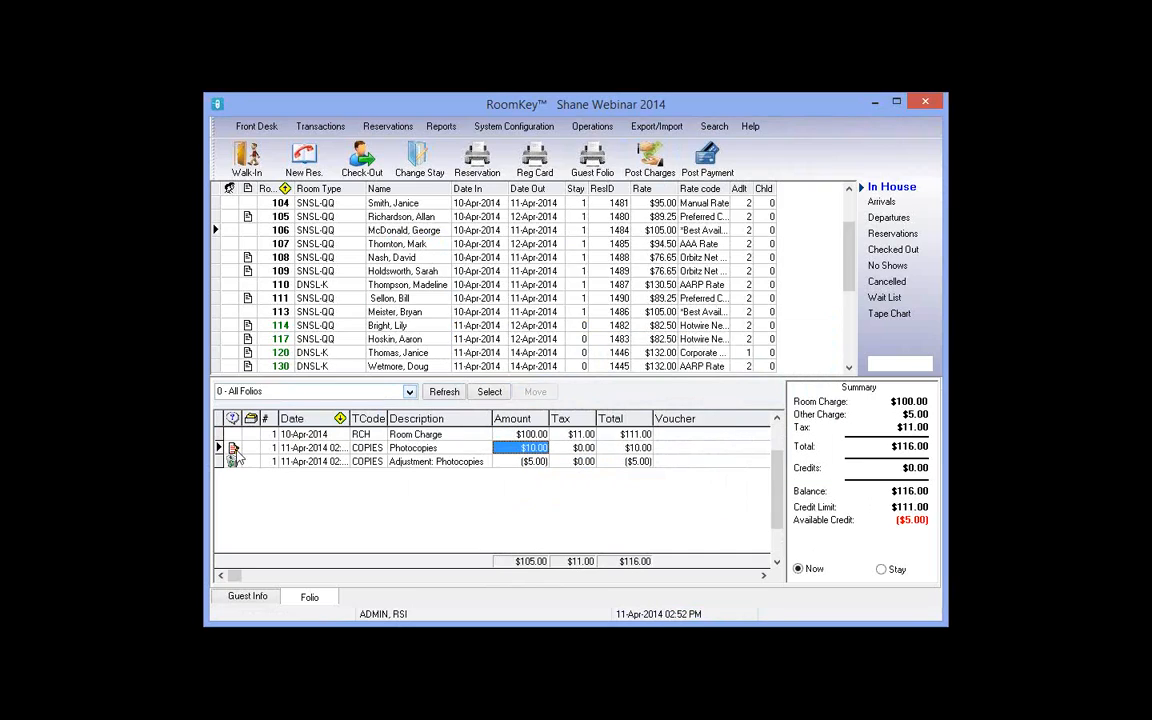
pyautogui.click(234, 450)
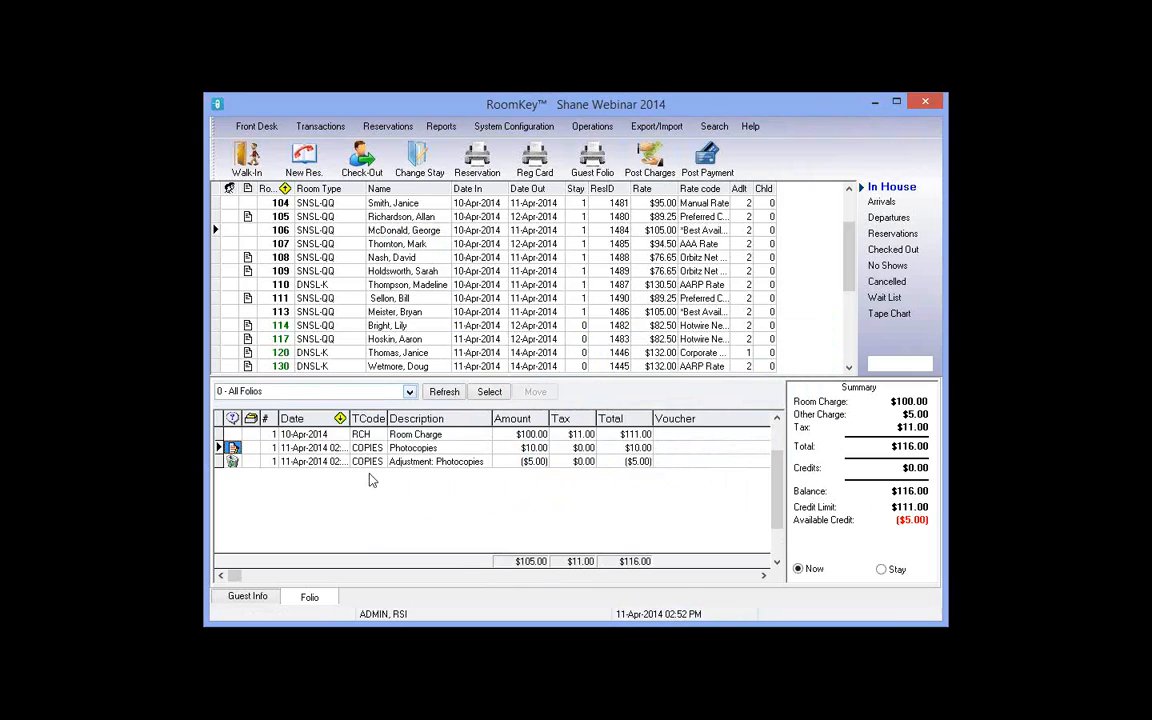
pyautogui.click(430, 461)
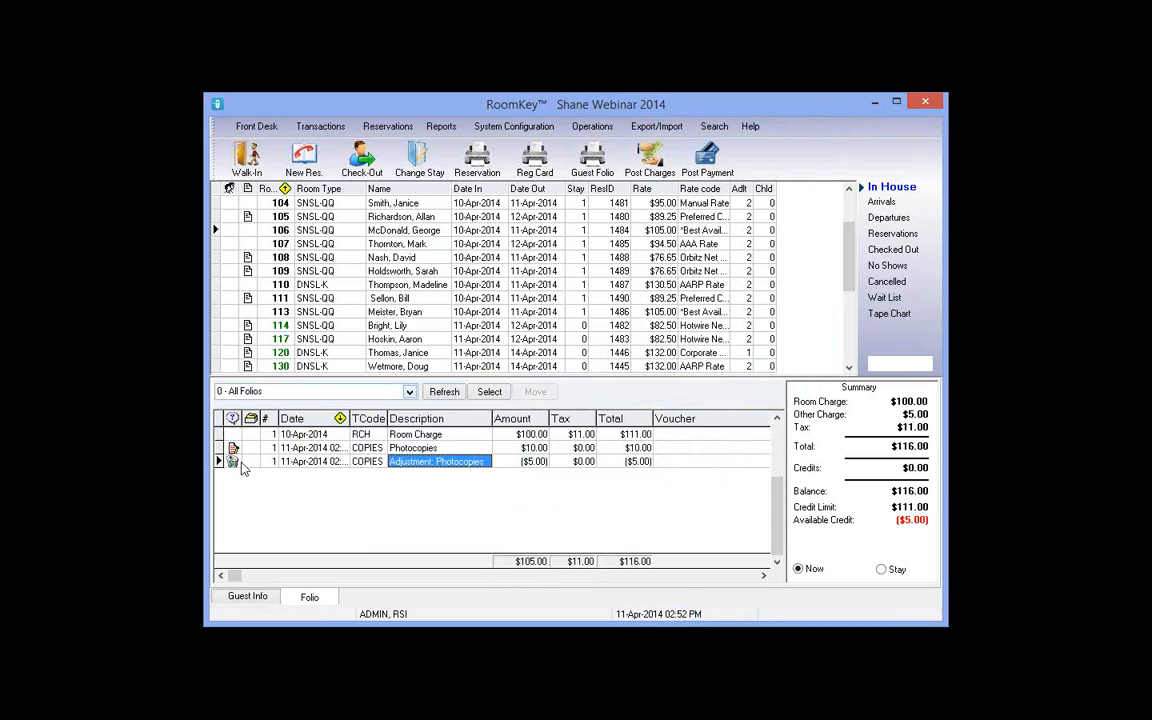
pyautogui.click(323, 576)
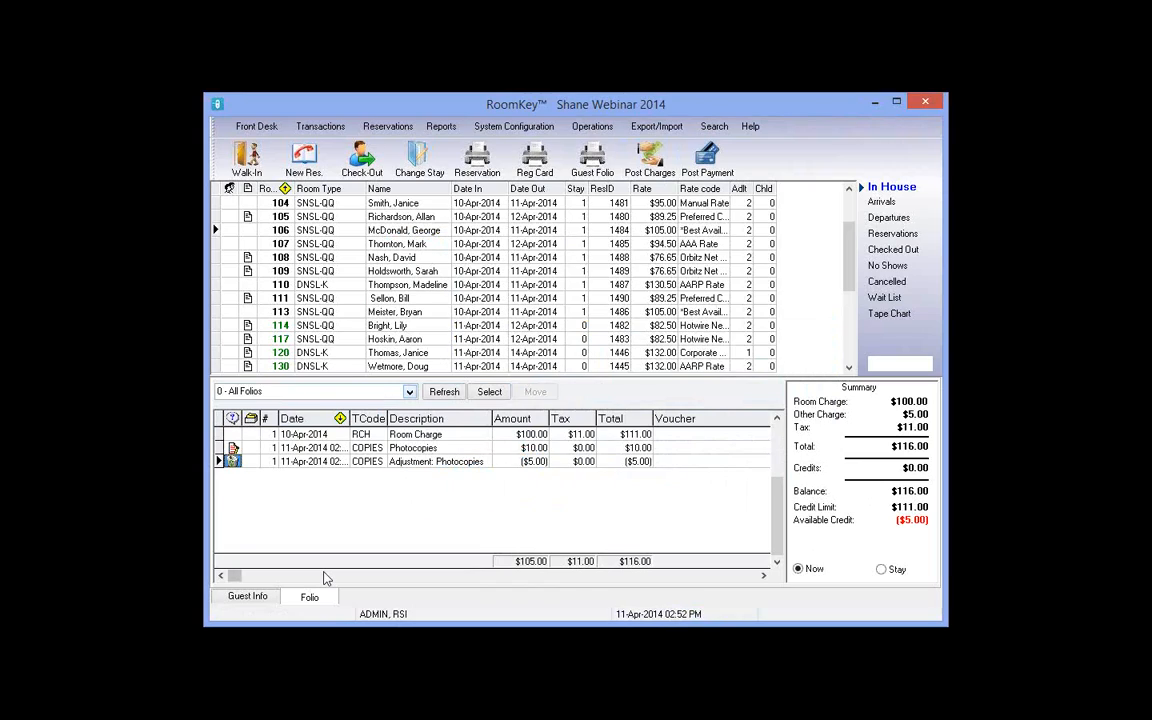
pyautogui.click(448, 466)
pyautogui.click(533, 464)
pyautogui.click(630, 468)
pyautogui.rightClick(630, 468)
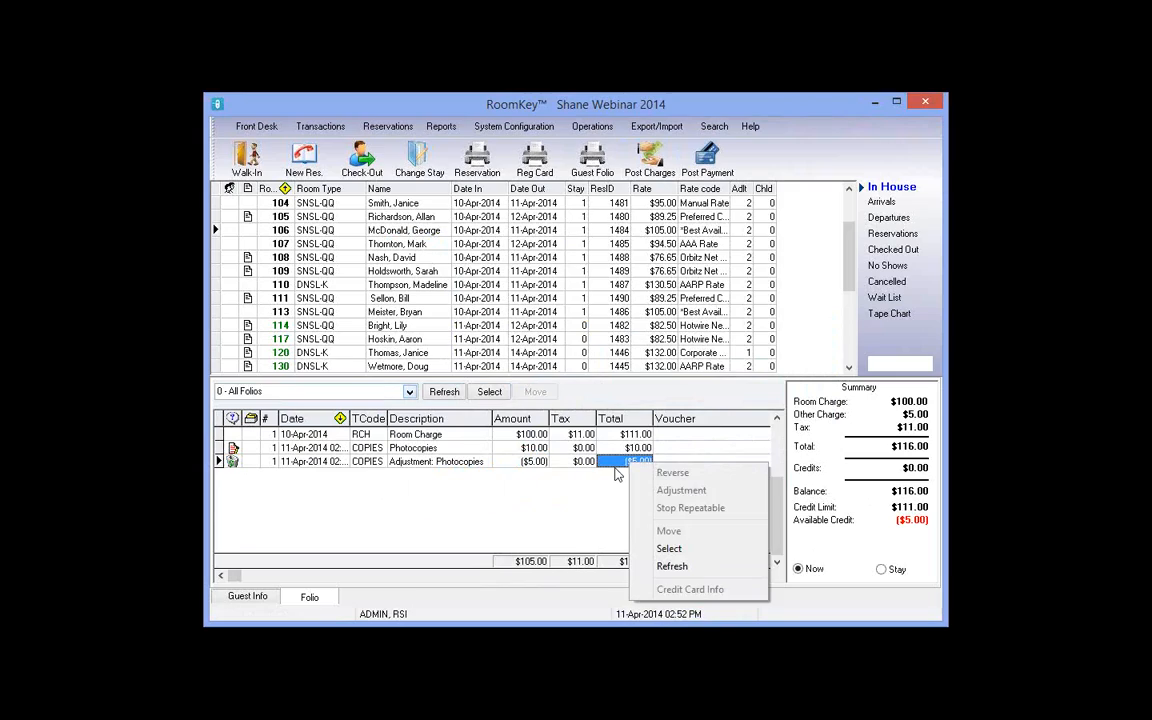
pyautogui.click(544, 468)
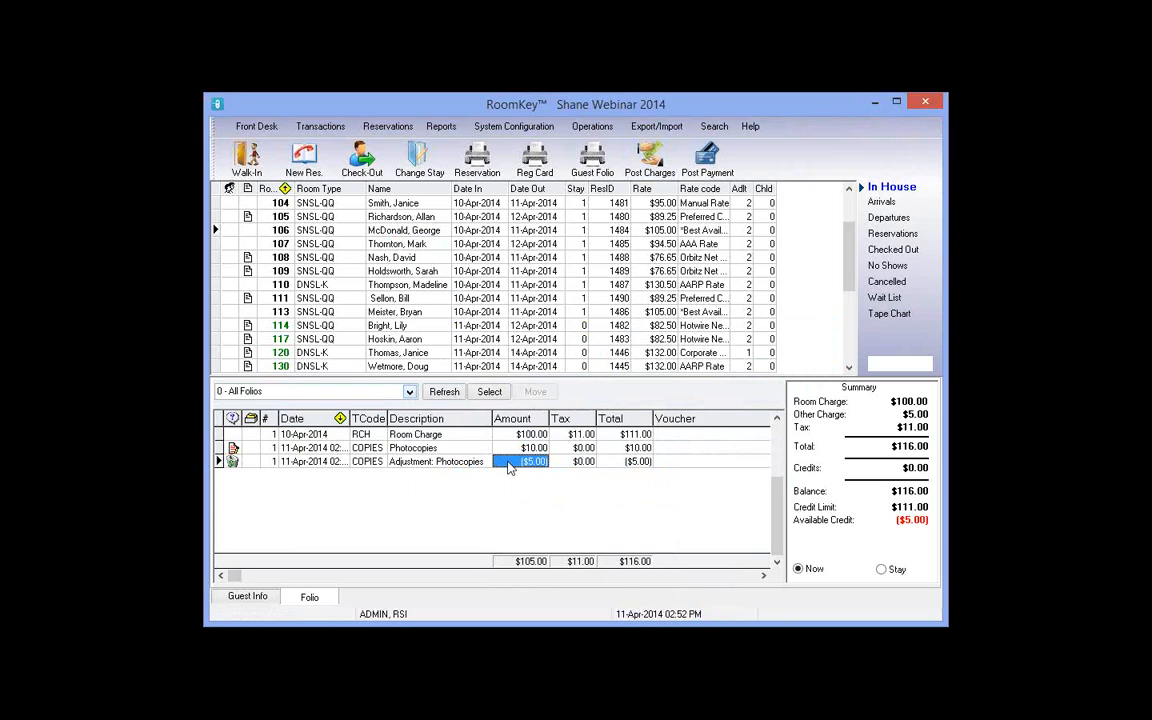
pyautogui.click(334, 130)
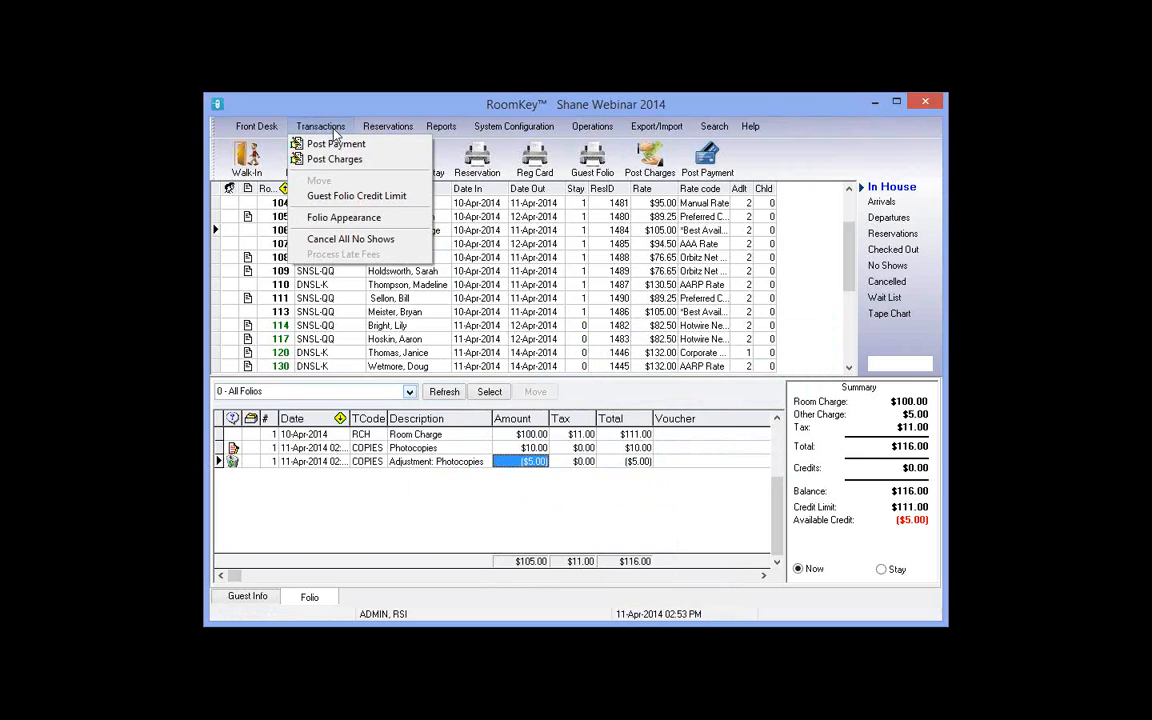
pyautogui.click(353, 226)
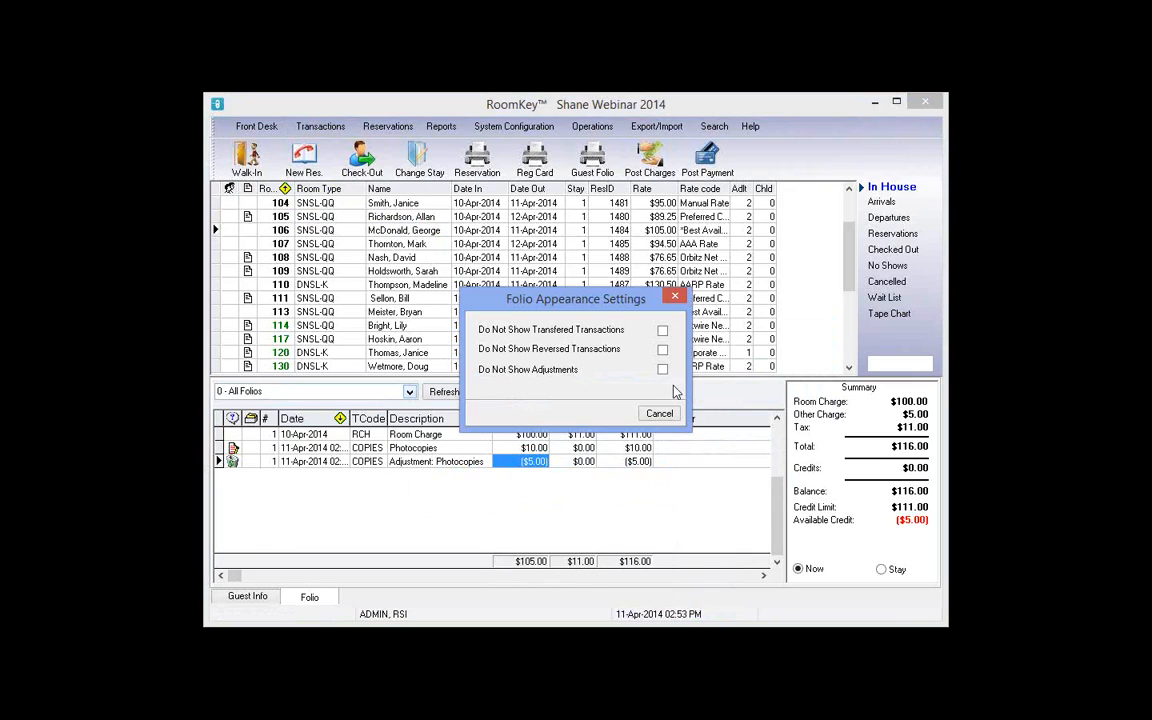
pyautogui.click(662, 369)
pyautogui.click(615, 412)
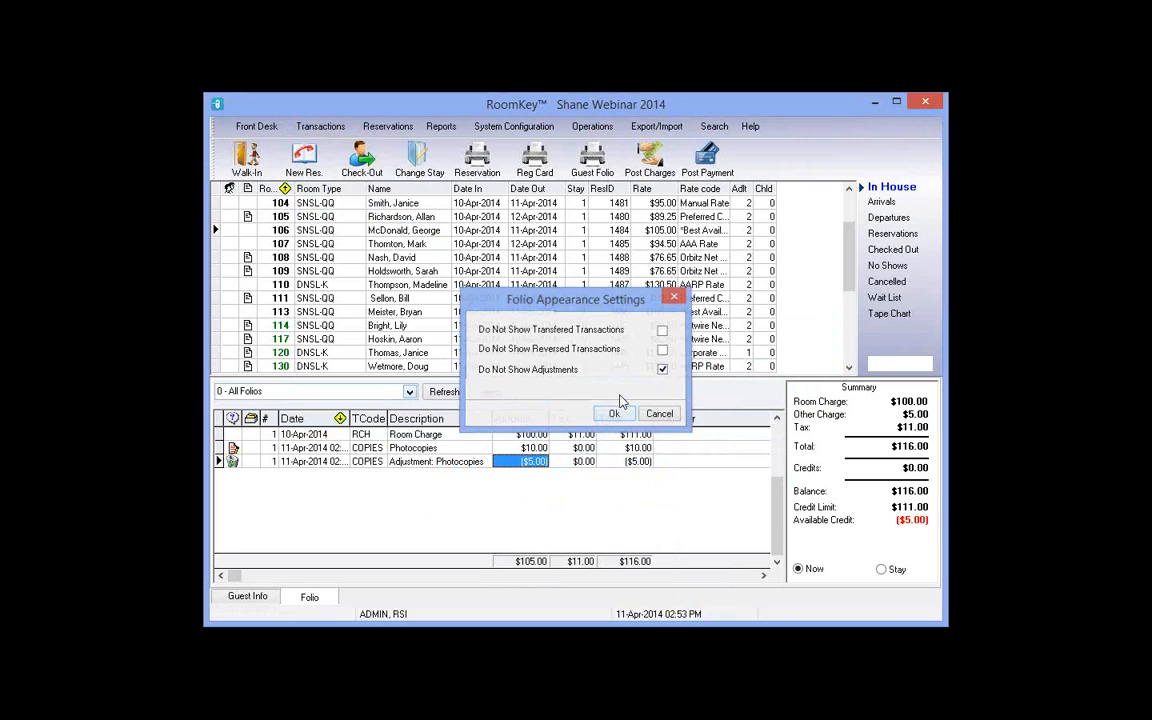
pyautogui.click(449, 395)
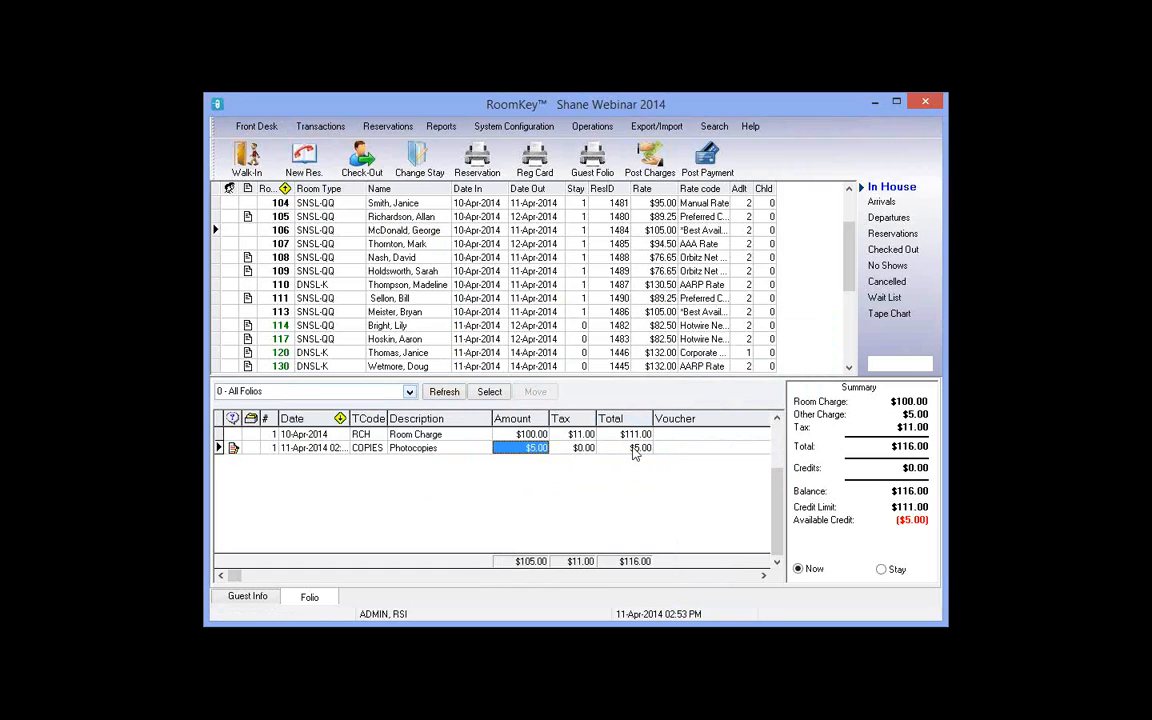
pyautogui.click(634, 450)
pyautogui.click(321, 128)
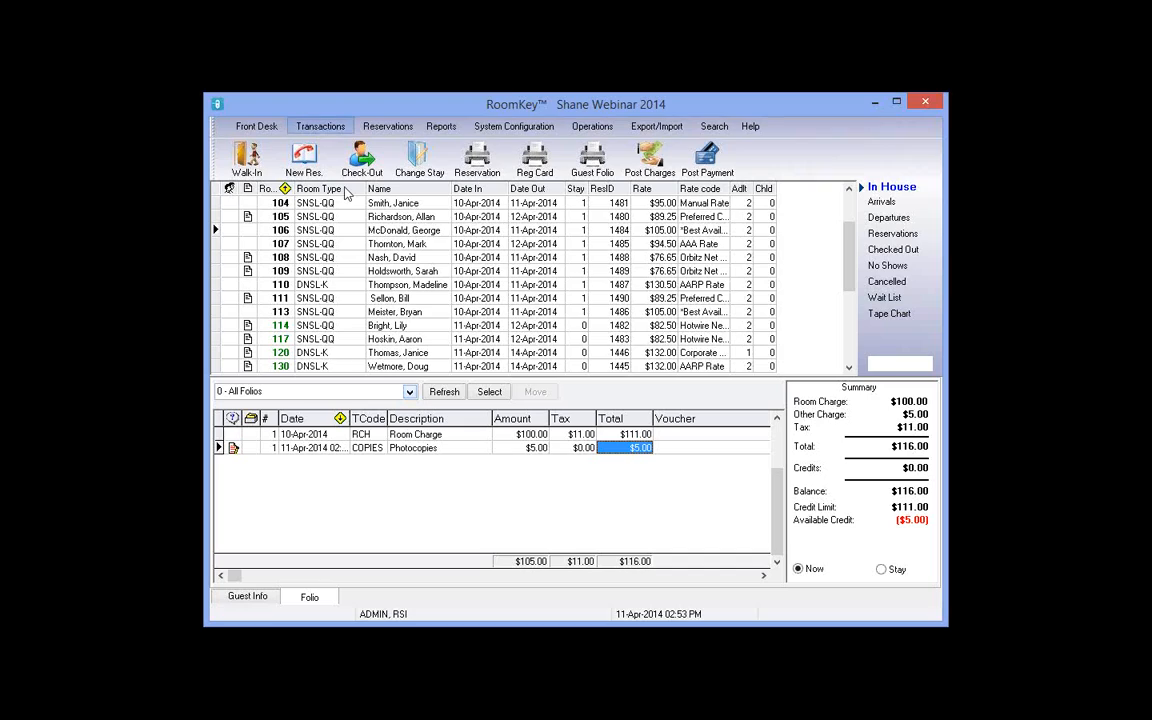
pyautogui.click(663, 370)
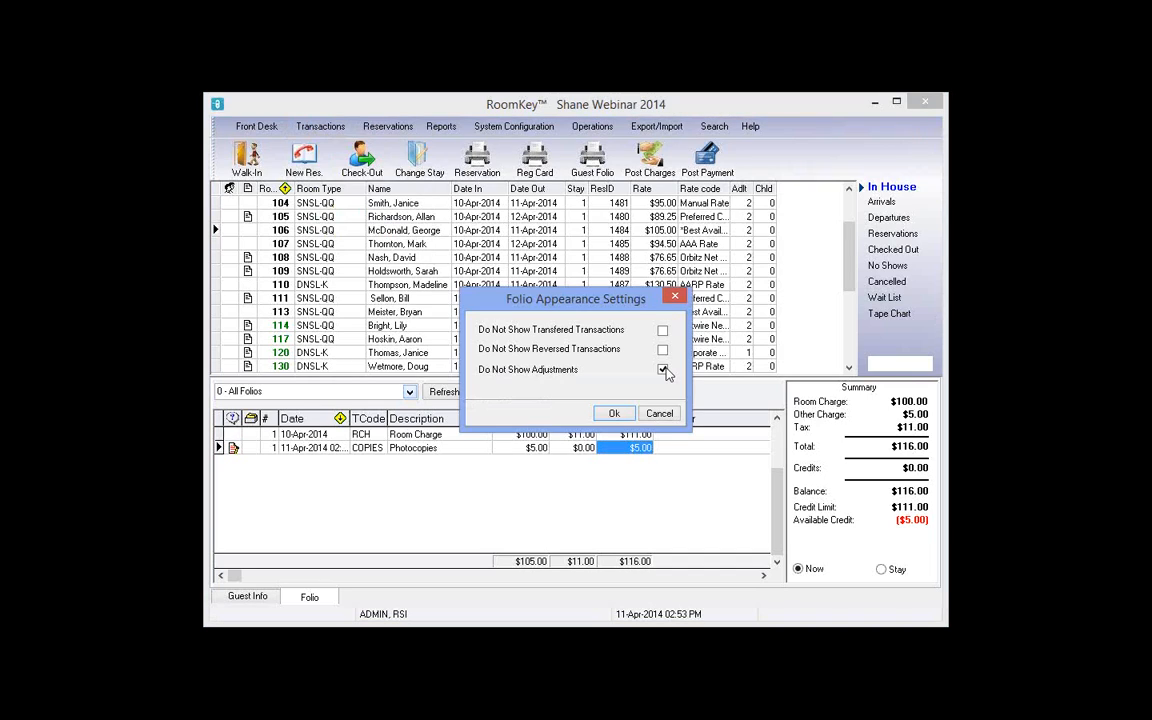
pyautogui.click(615, 414)
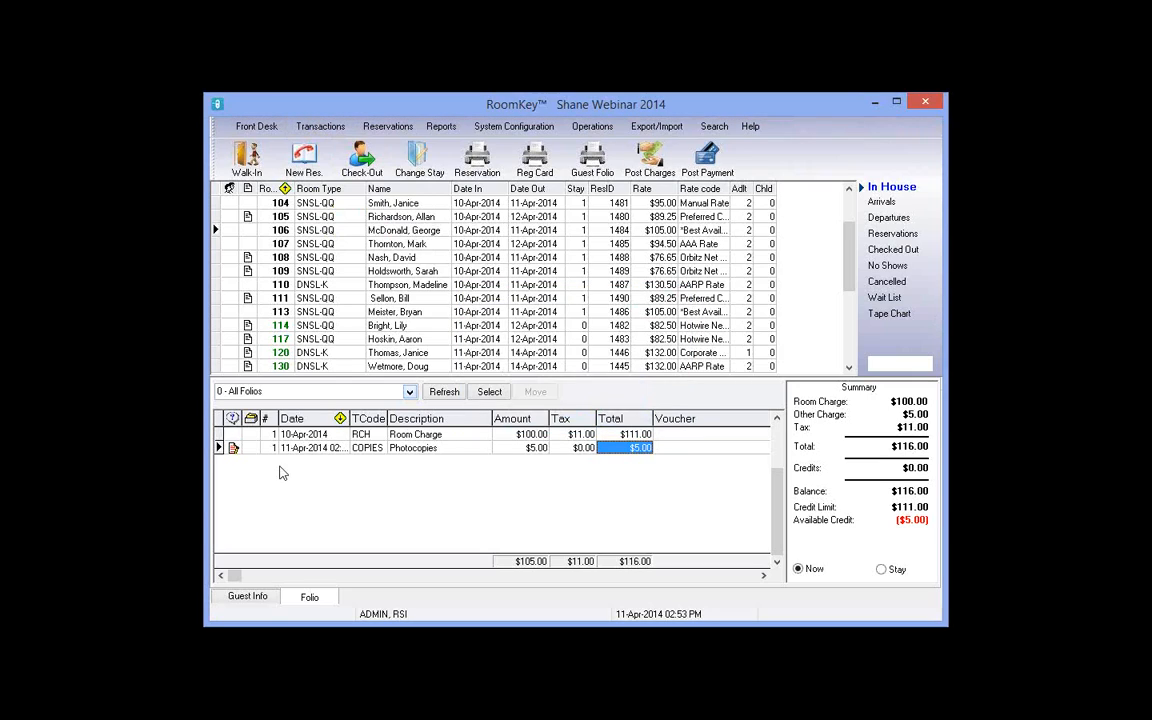
pyautogui.click(446, 391)
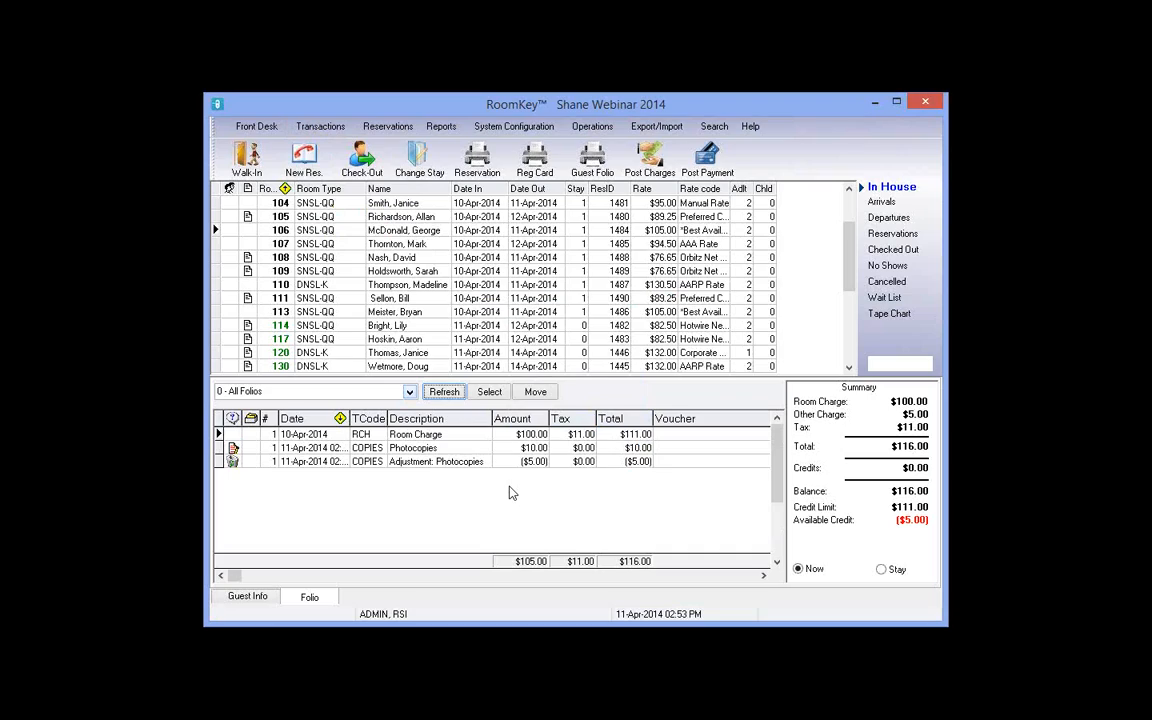
# Step: Switch to room 113's folio and post a $10.00 COPIES Photocopies charge
pyautogui.click(423, 300)
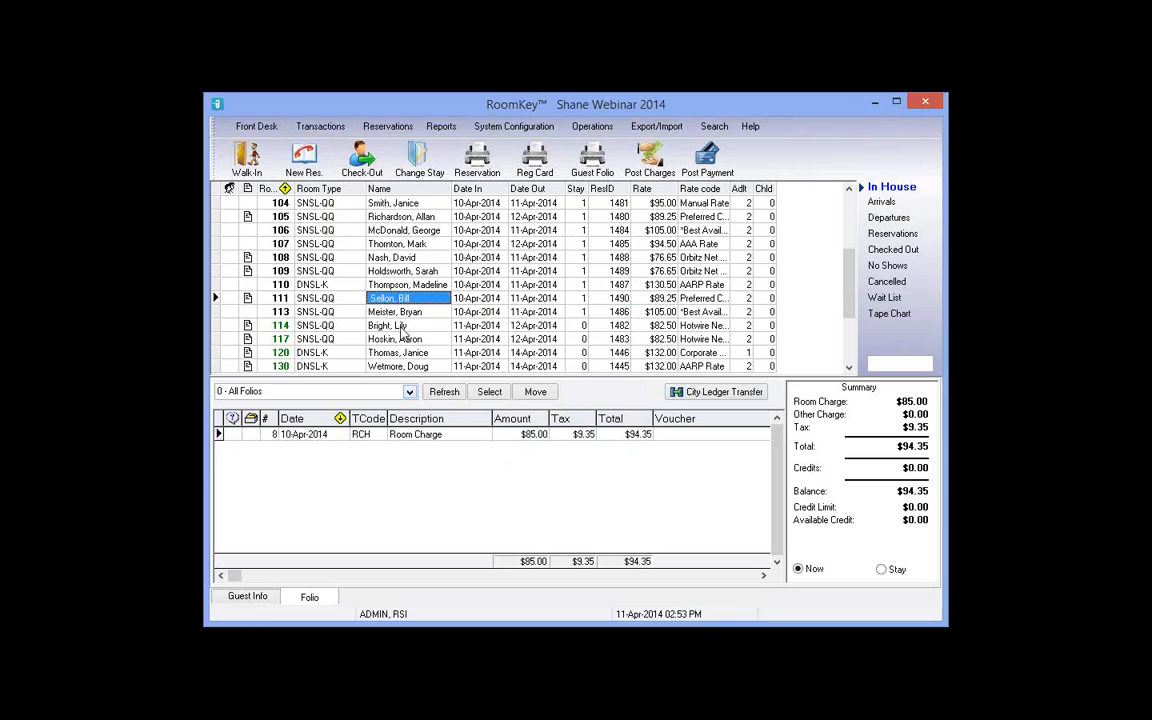
pyautogui.press('Down')
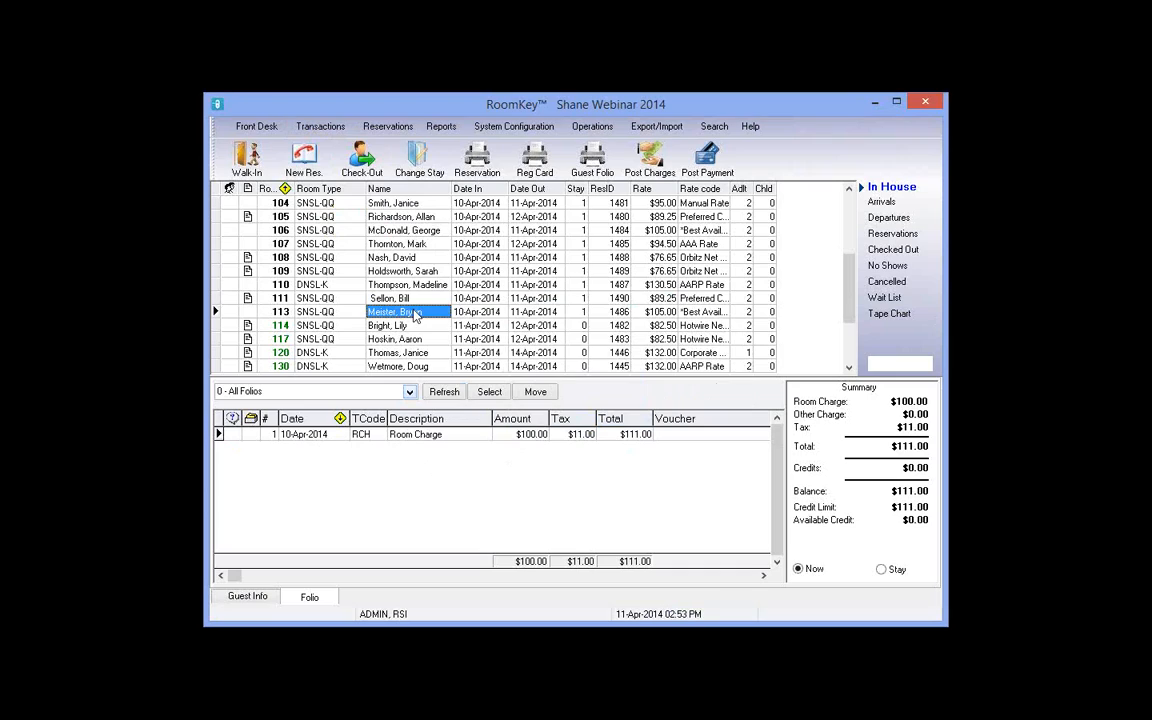
pyautogui.click(655, 165)
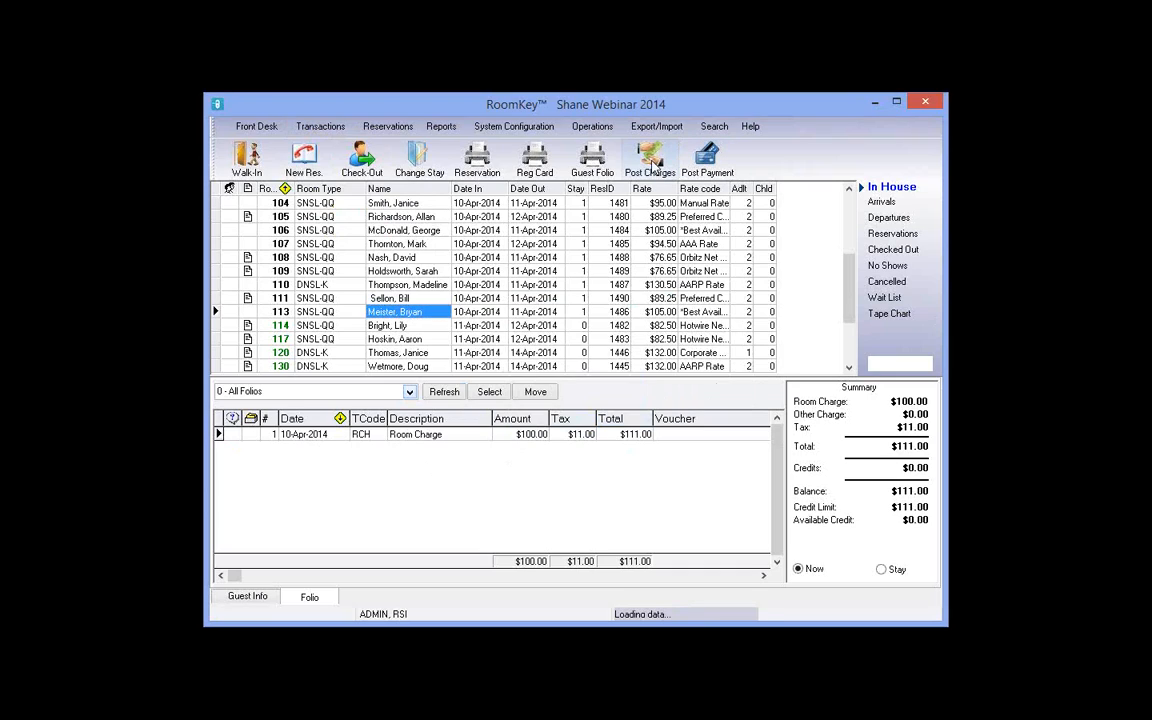
pyautogui.click(598, 355)
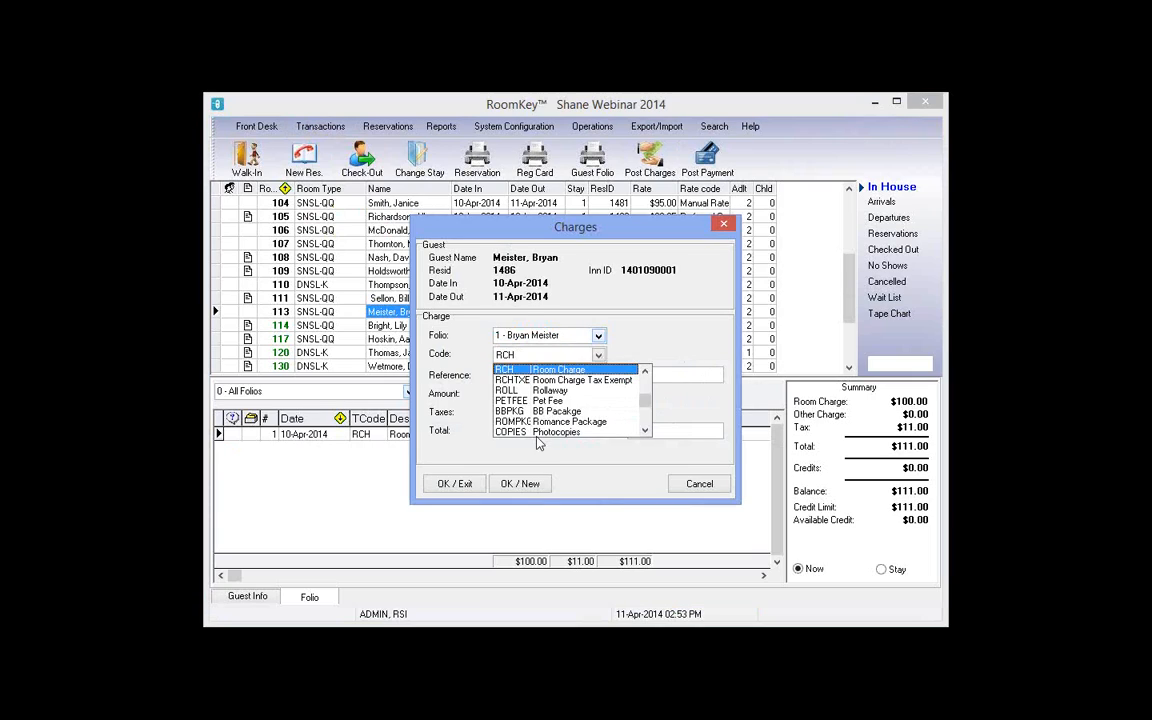
pyautogui.click(540, 431)
pyautogui.click(542, 393)
pyautogui.write('10')
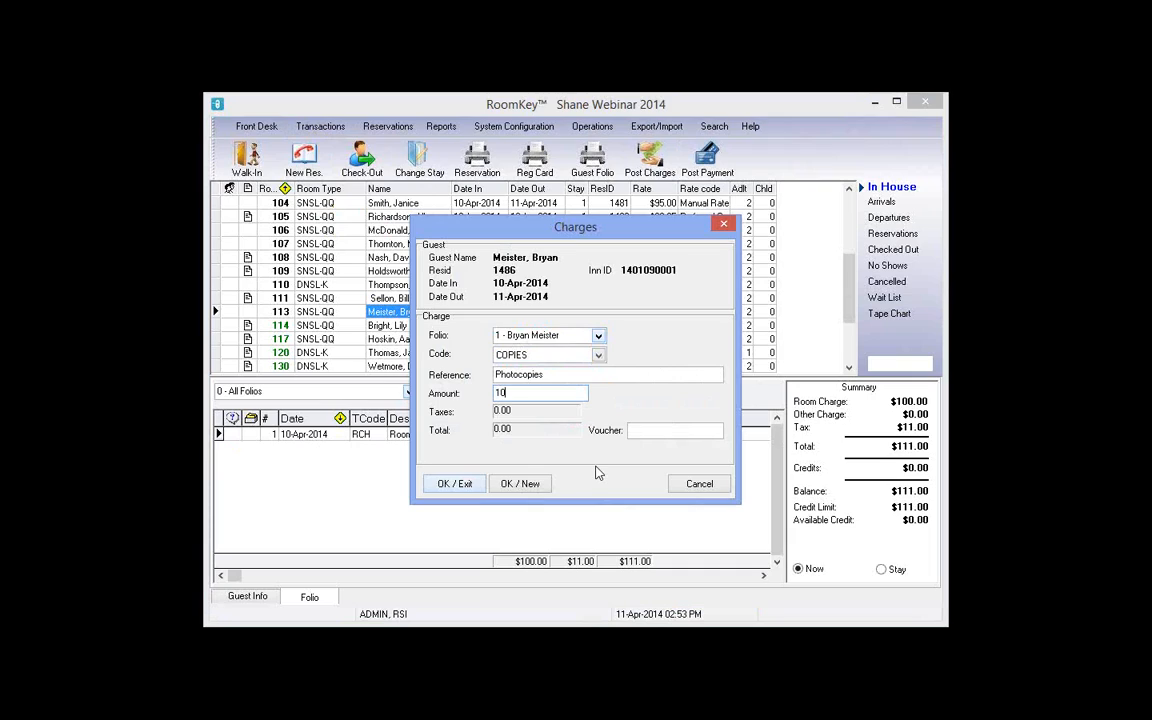
pyautogui.press('Return')
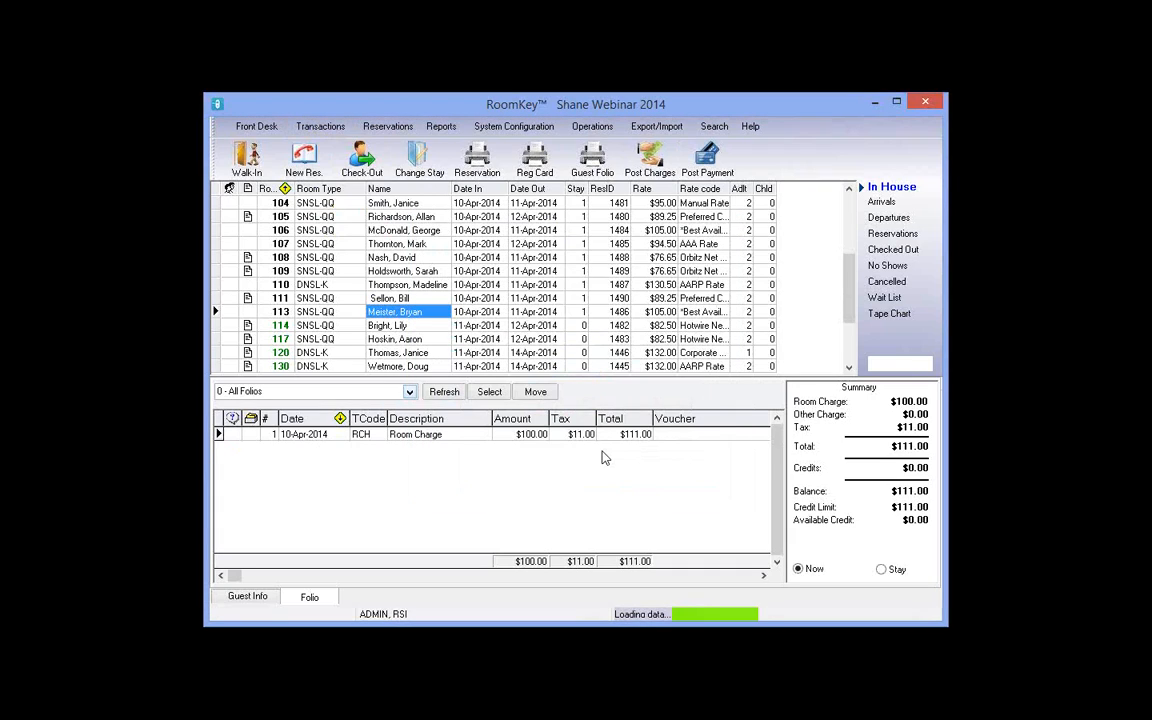
pyautogui.rightClick(601, 452)
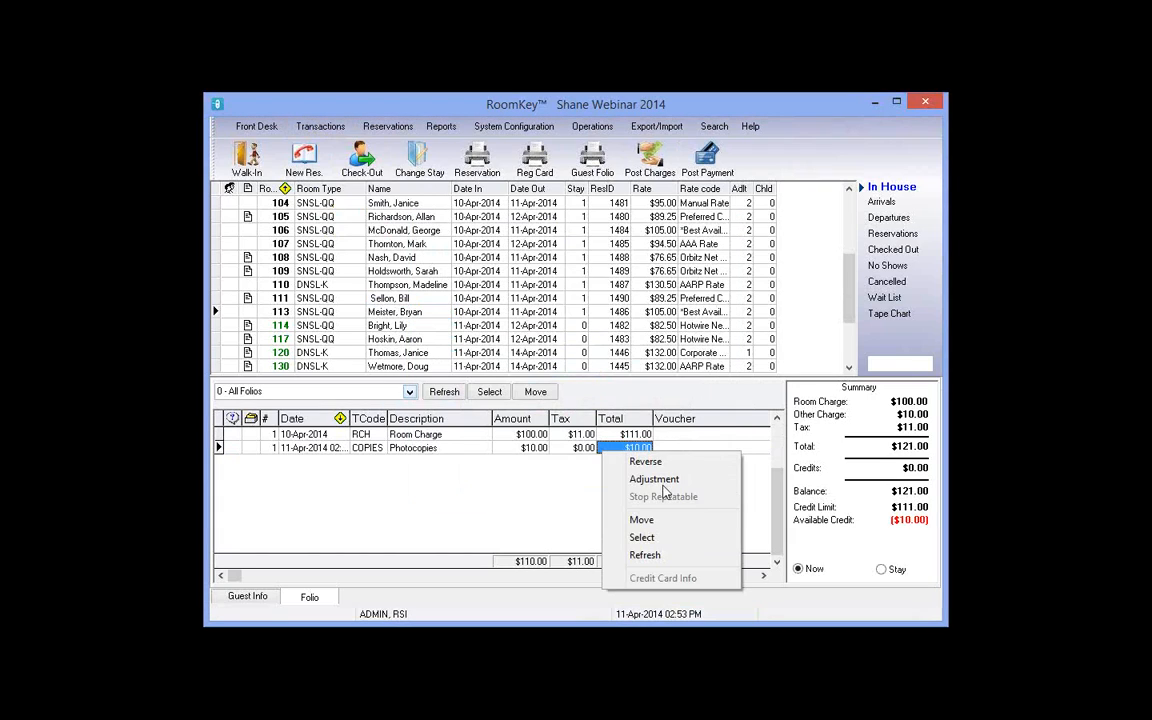
pyautogui.click(580, 450)
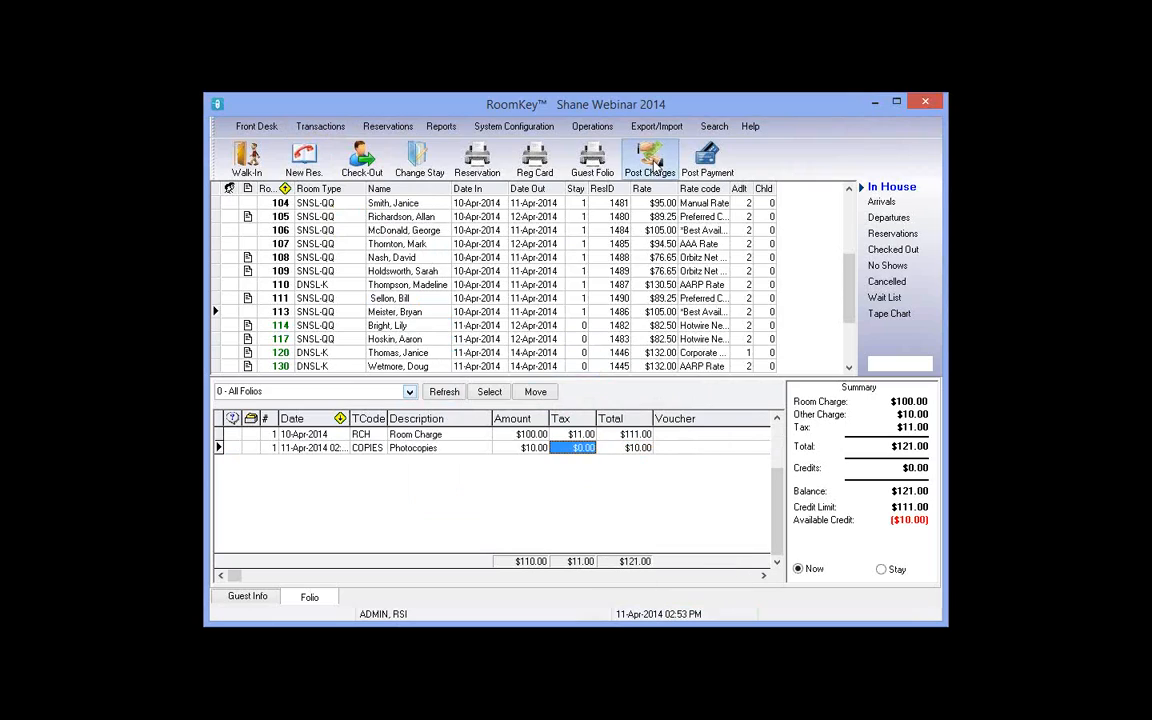
pyautogui.click(656, 167)
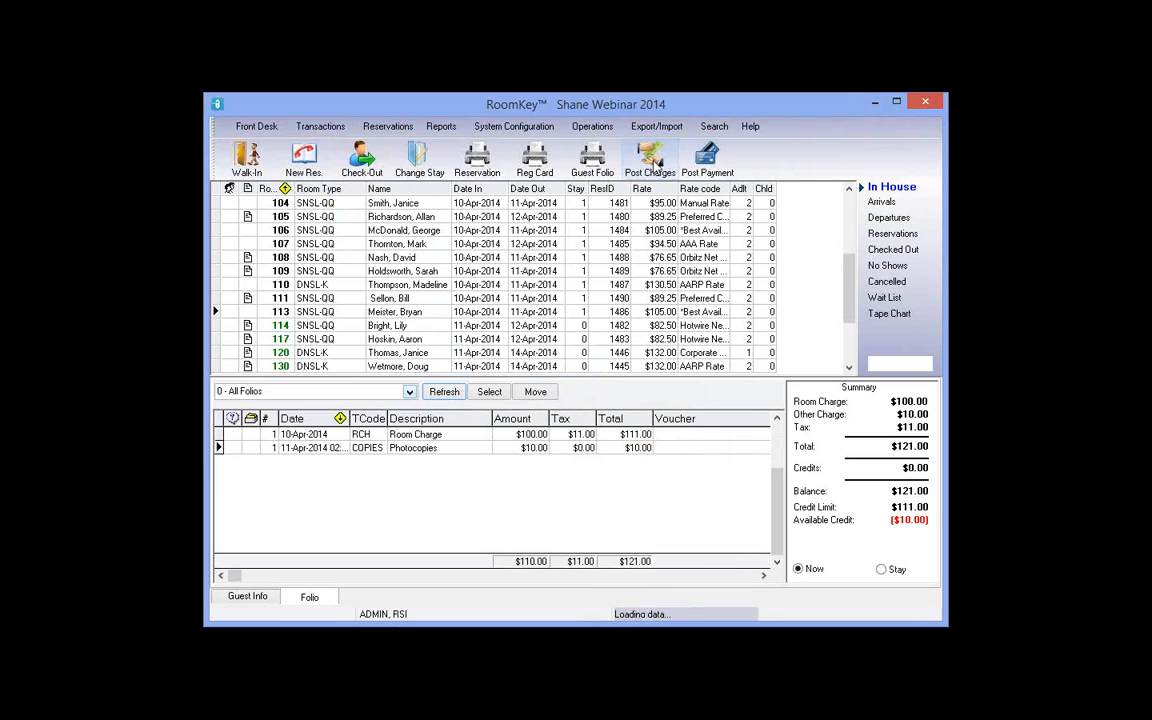
# Step: Post a -5 COPIES line referenced 'Photocopies - half smudged' to room 113's folio
pyautogui.click(598, 355)
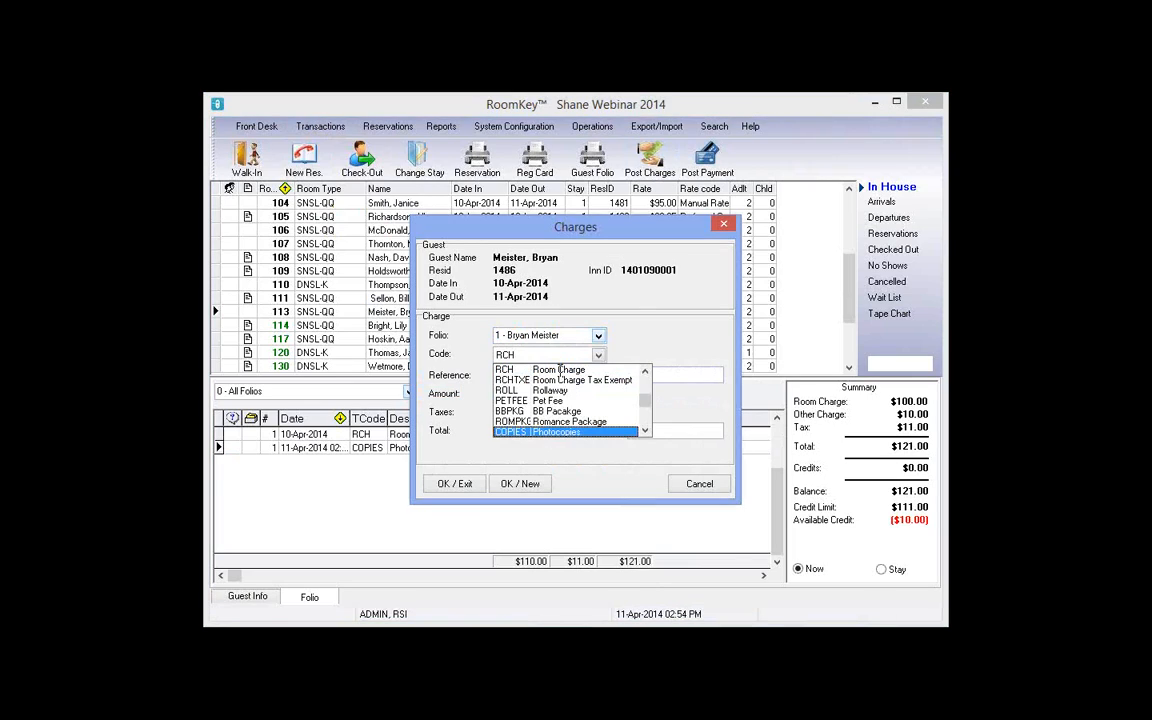
pyautogui.press('Return')
pyautogui.press('Tab')
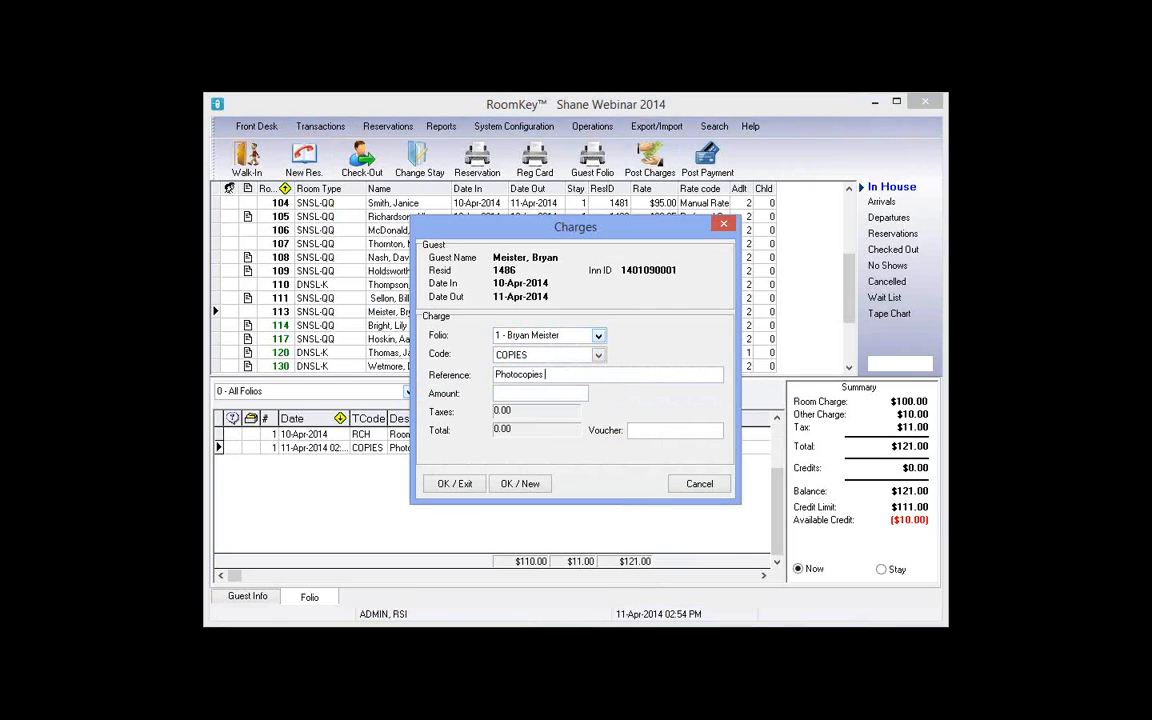
pyautogui.write('- half smudged')
pyautogui.moveTo(628, 372); pyautogui.dragTo(449, 375)
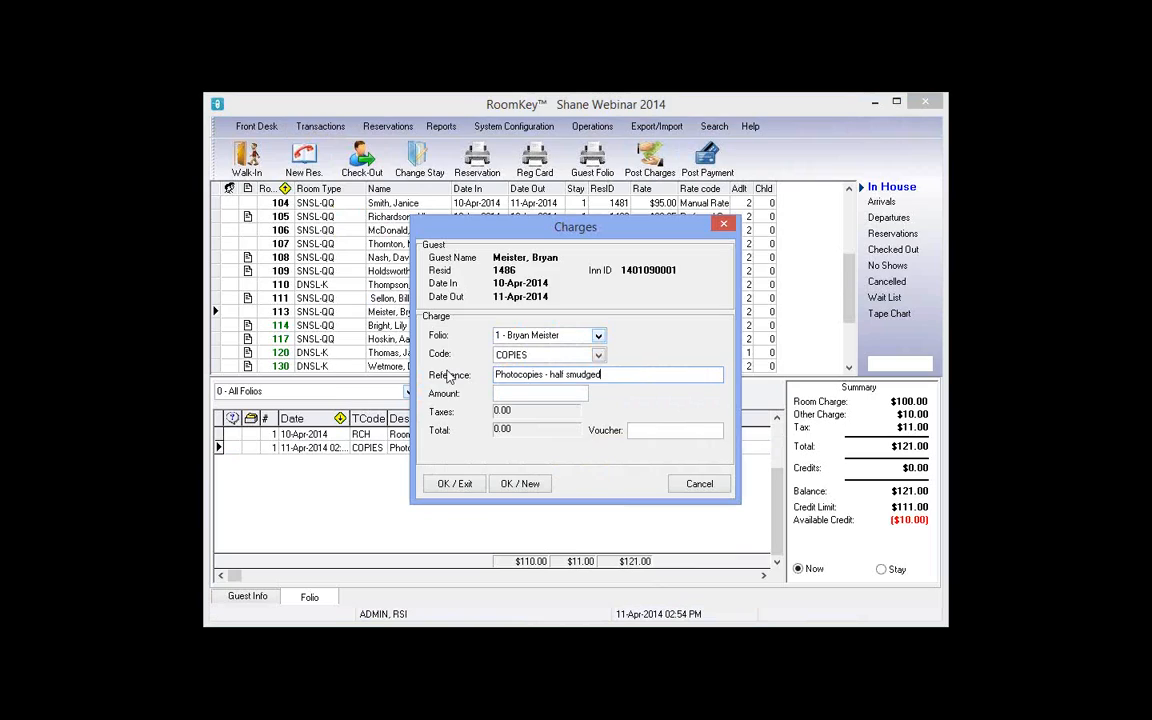
pyautogui.click(553, 393)
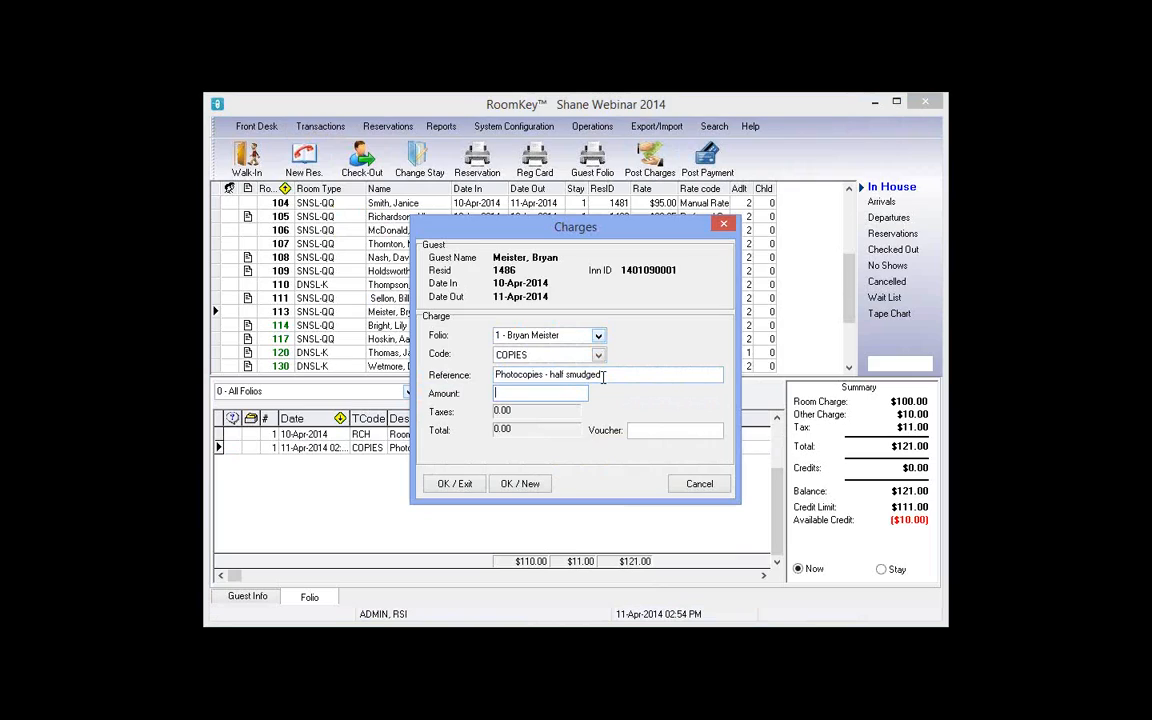
pyautogui.write('-5')
pyautogui.click(449, 487)
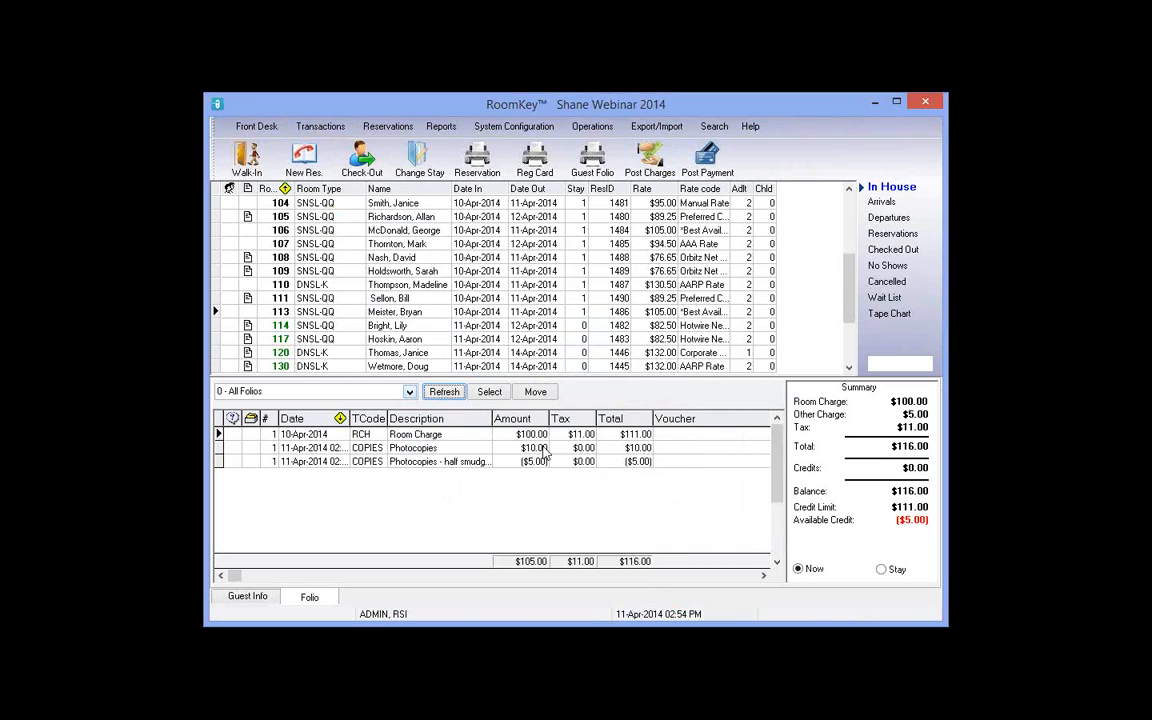
pyautogui.click(640, 462)
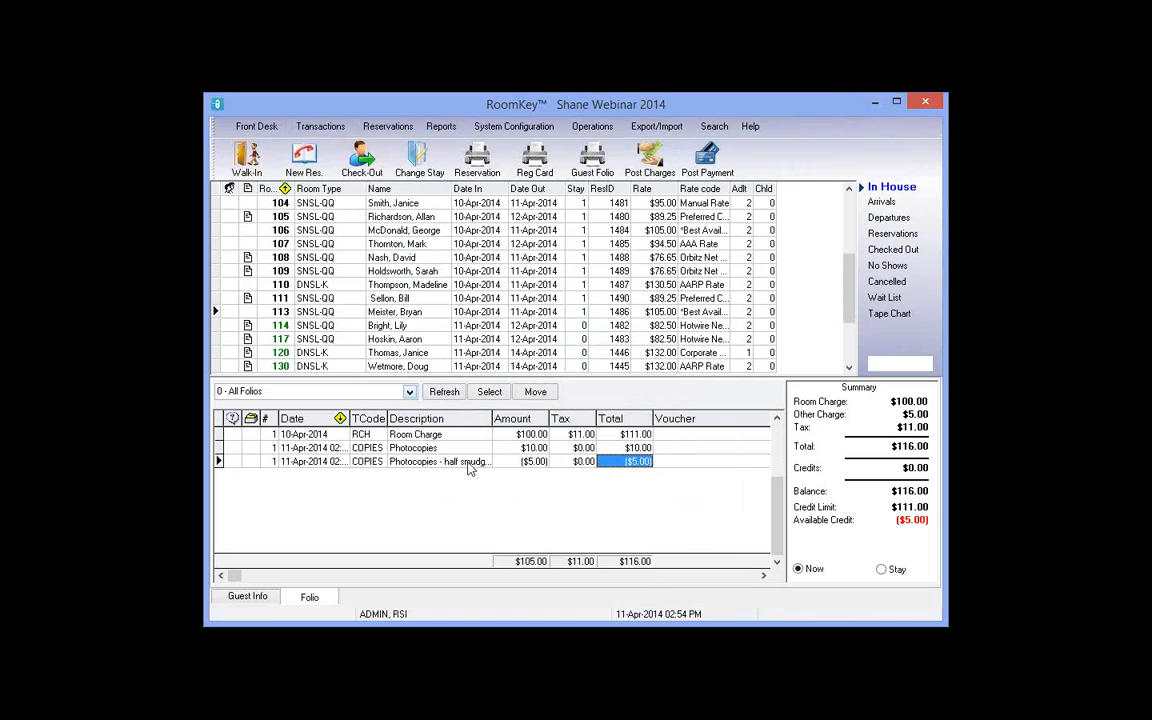
# Step: Check the ($5.00) credit's actions and the Transactions menu, then show the Operations modules
pyautogui.click(543, 466)
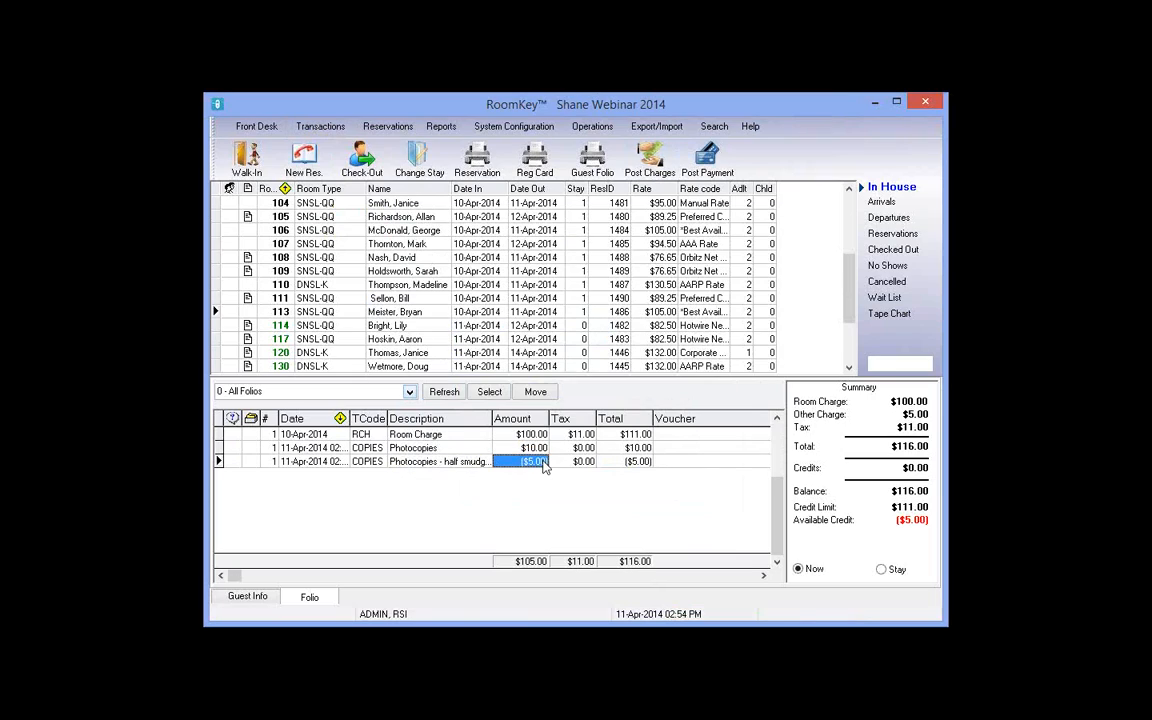
pyautogui.rightClick(543, 466)
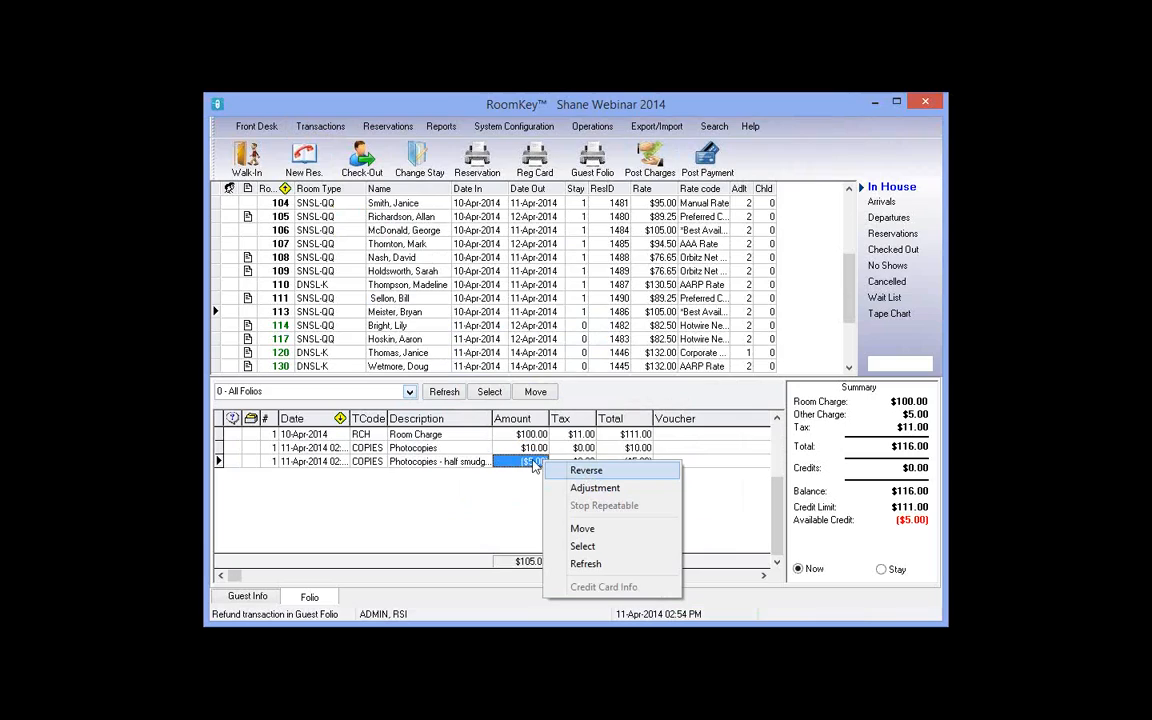
pyautogui.click(252, 464)
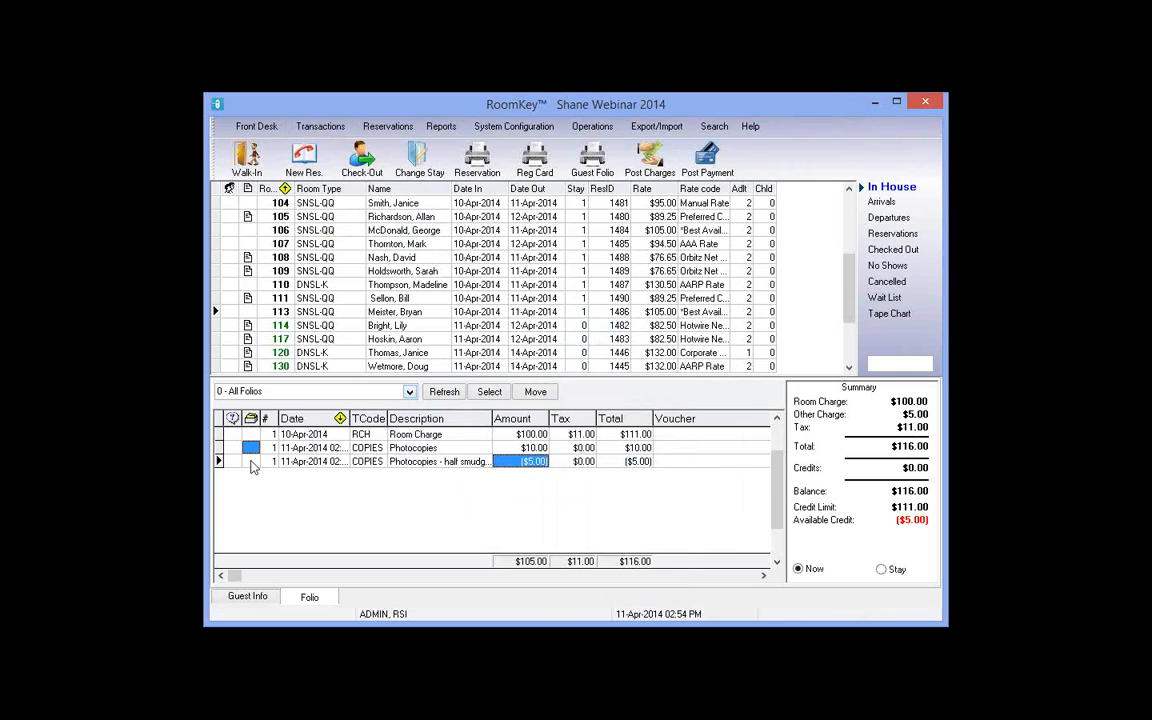
pyautogui.click(252, 461)
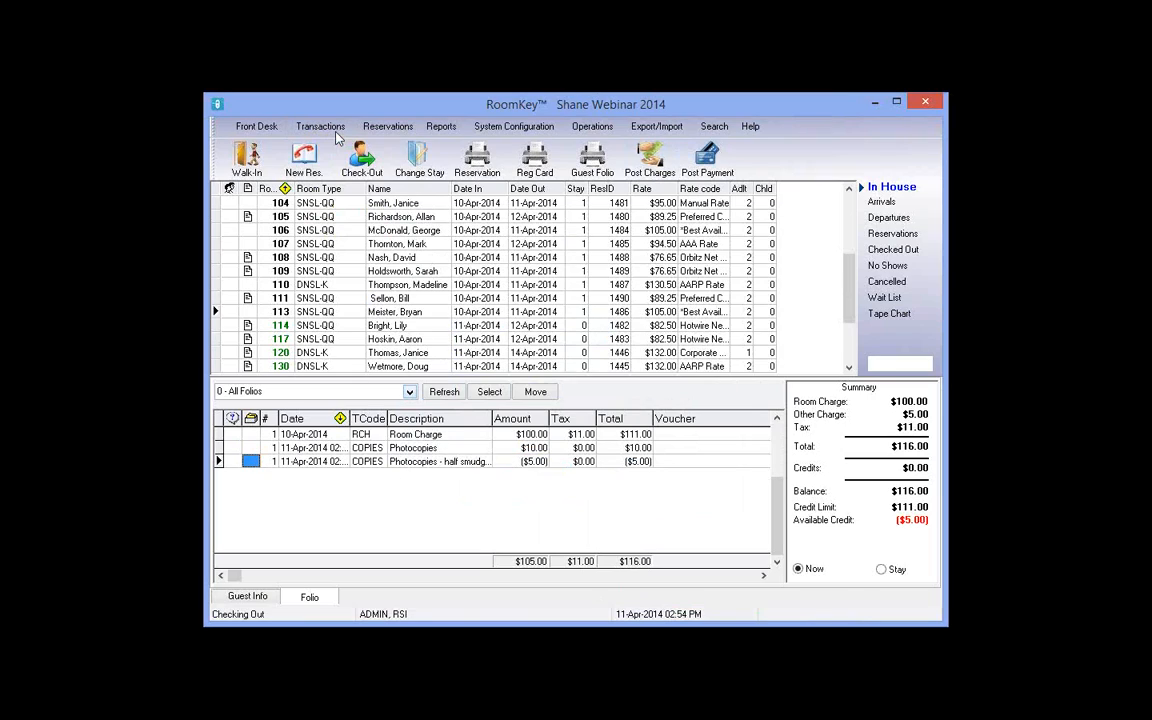
pyautogui.click(303, 121)
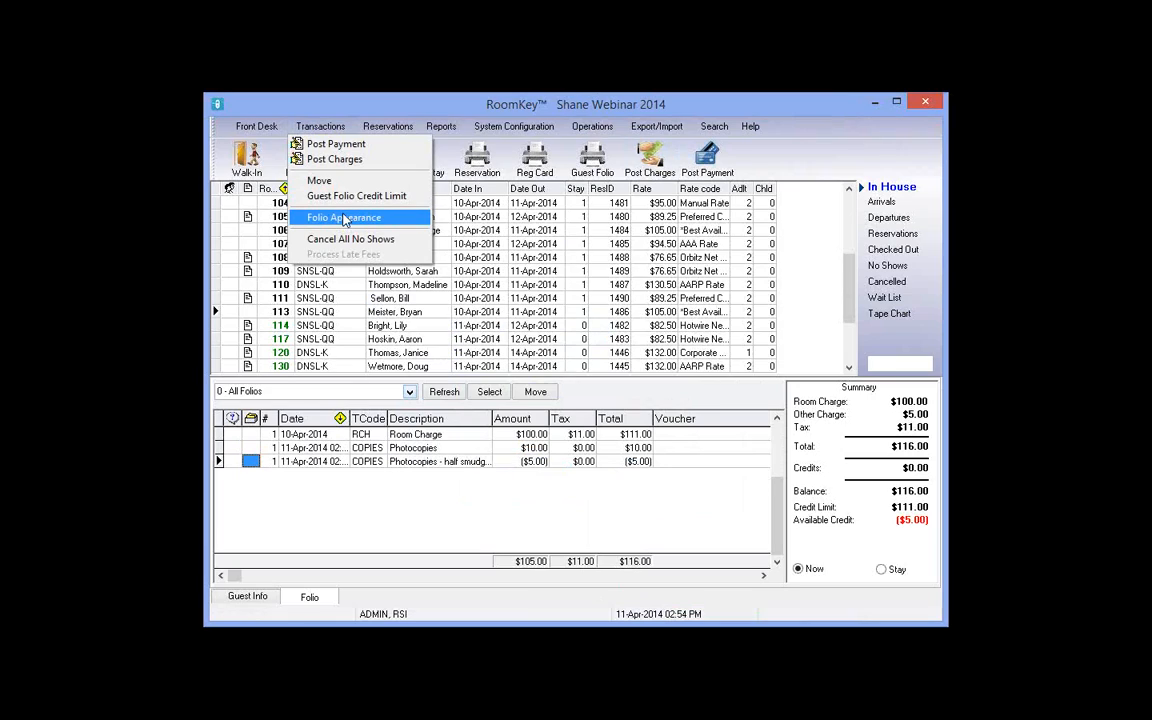
pyautogui.click(526, 463)
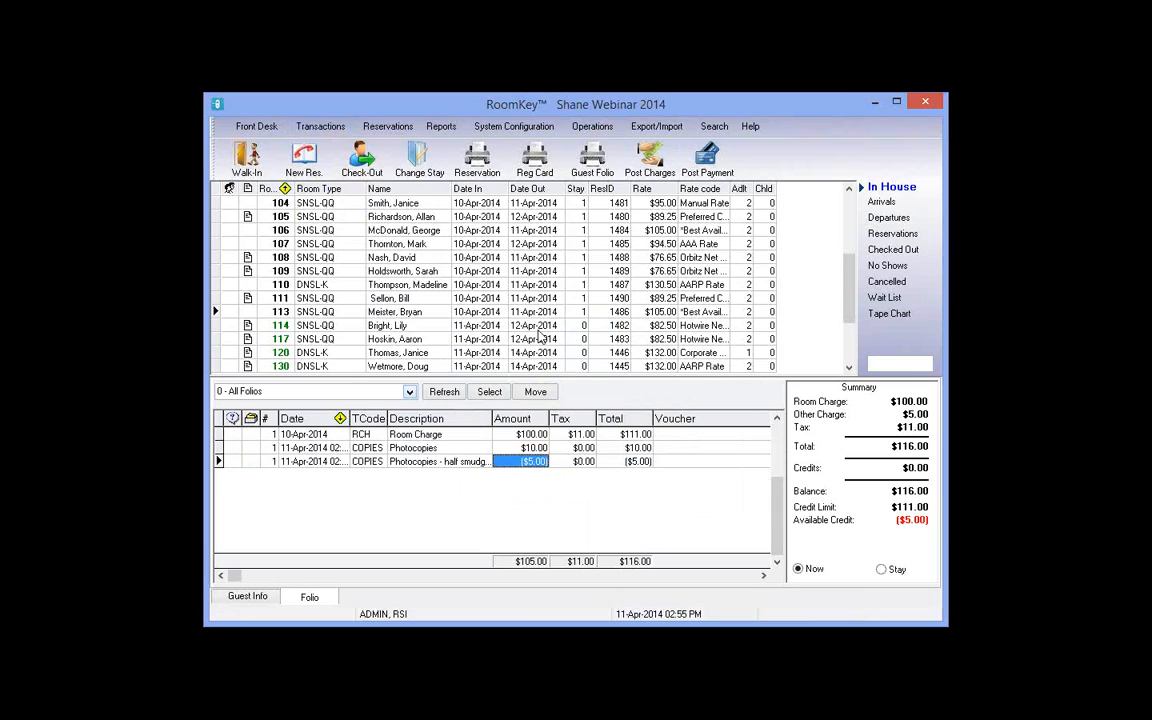
pyautogui.click(591, 127)
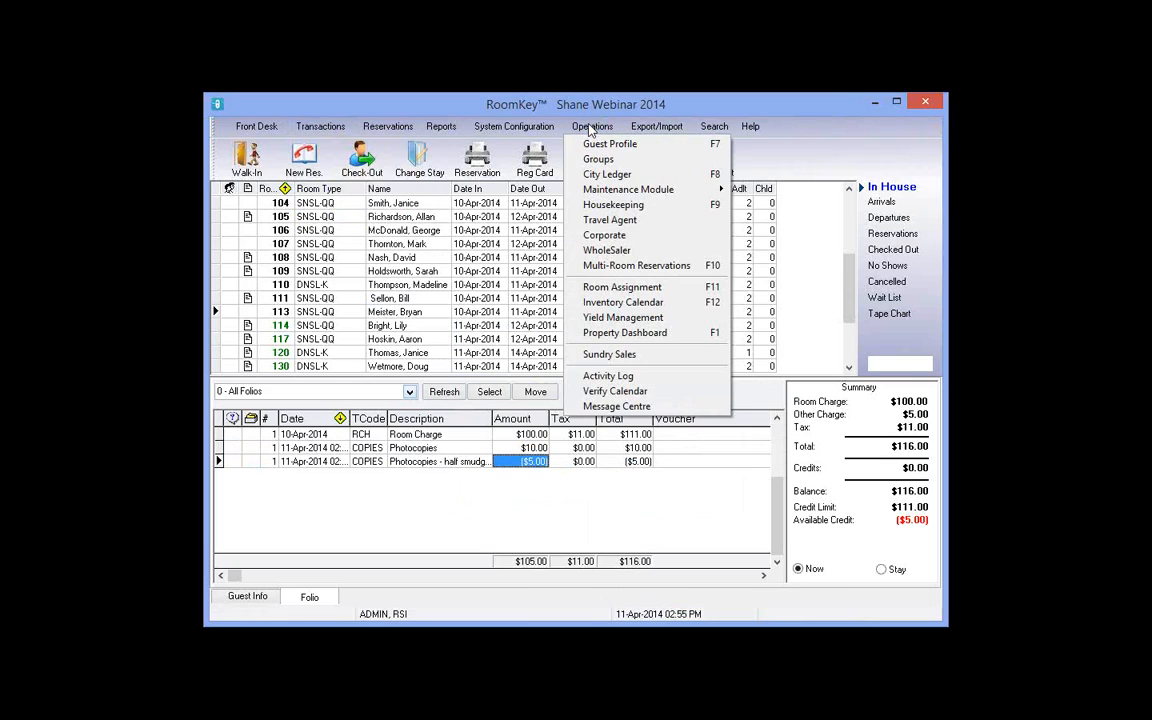
# Step: Start a new Sundry Sale with a $10 Photocopies item
pyautogui.click(641, 356)
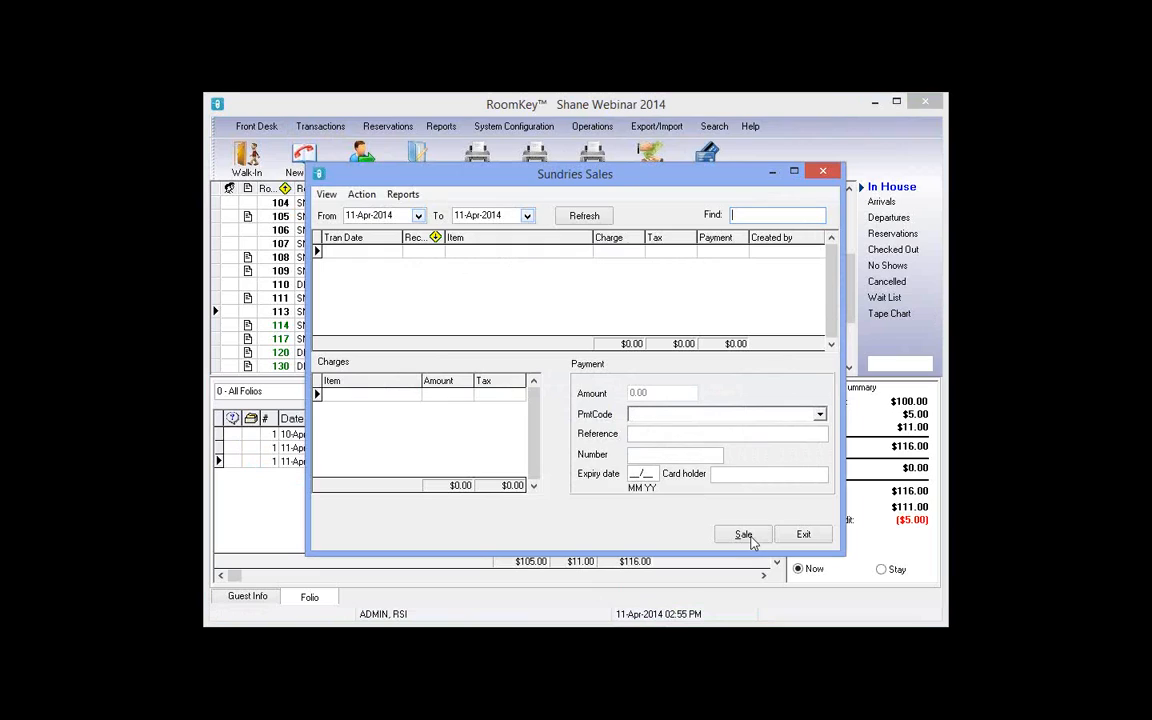
pyautogui.click(750, 536)
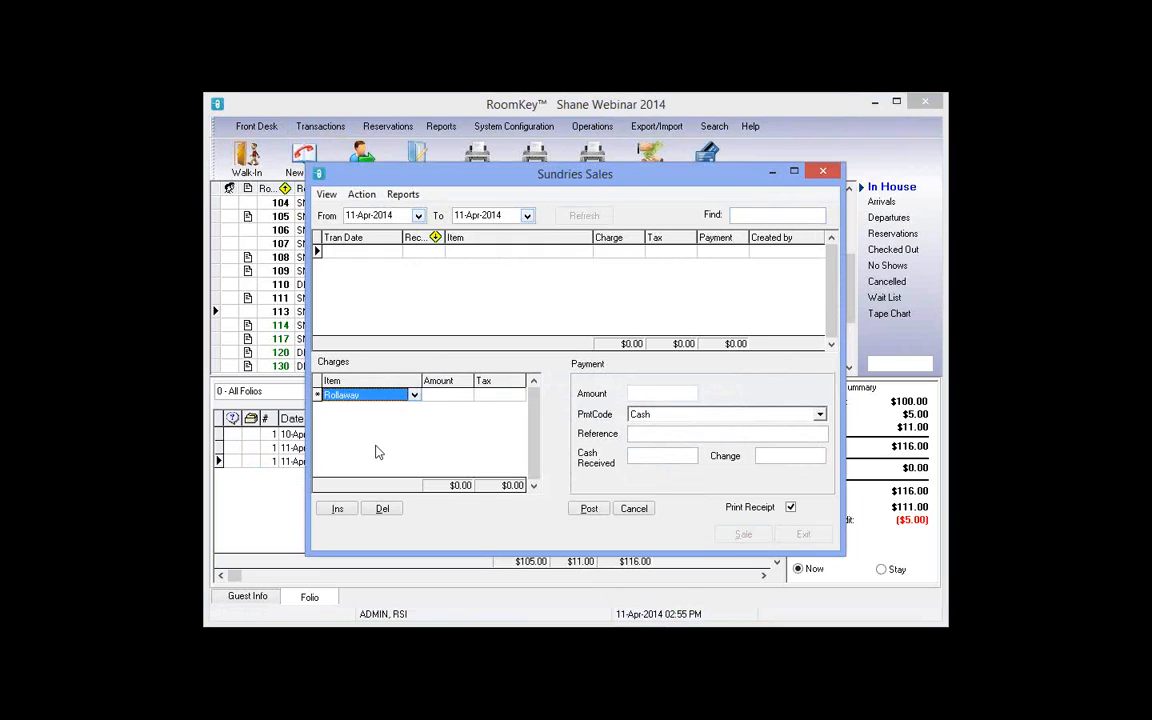
pyautogui.click(414, 395)
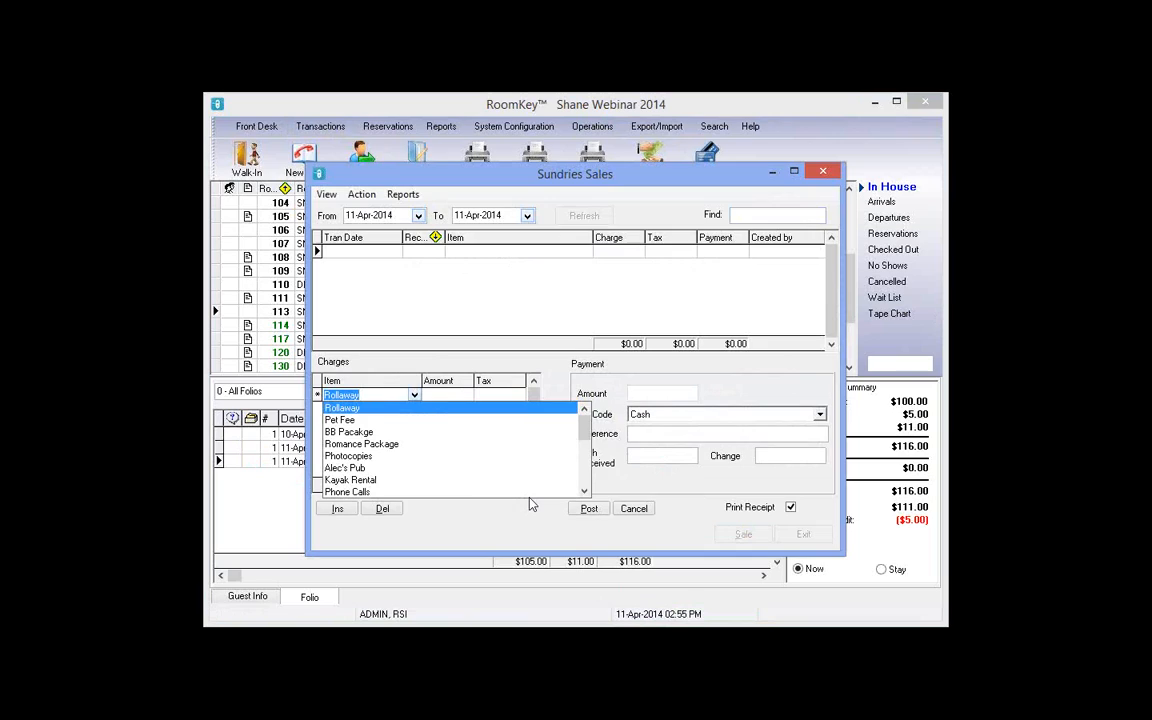
pyautogui.click(362, 456)
pyautogui.click(454, 397)
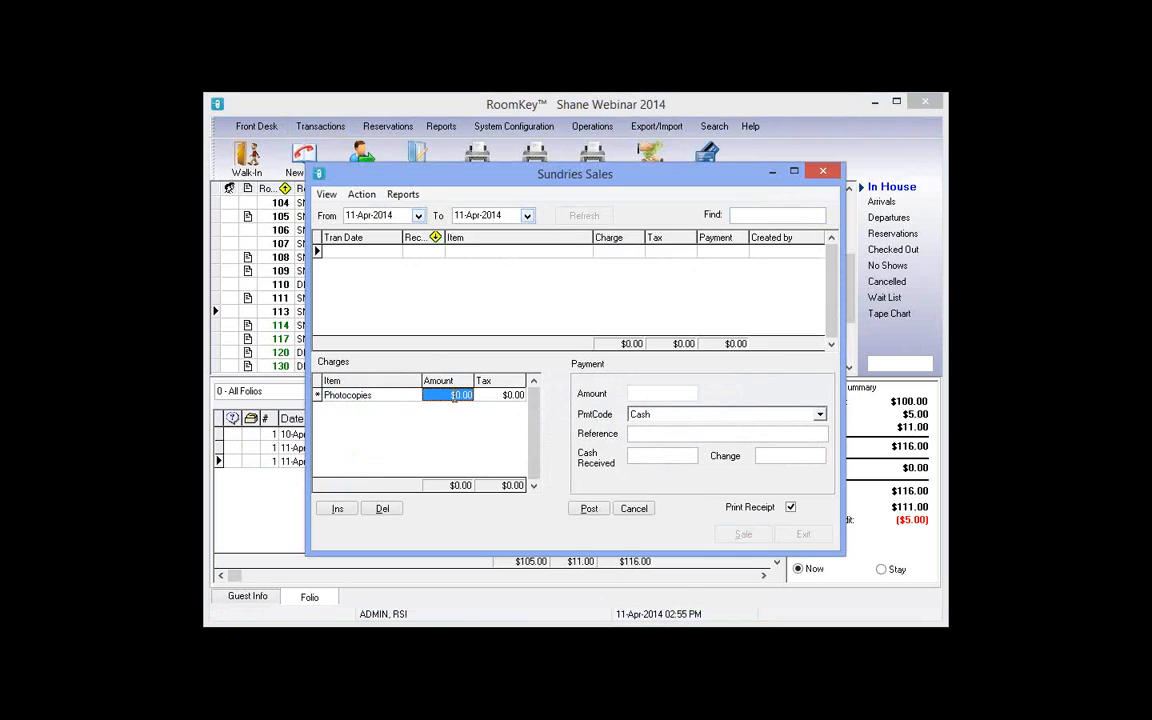
pyautogui.write('10')
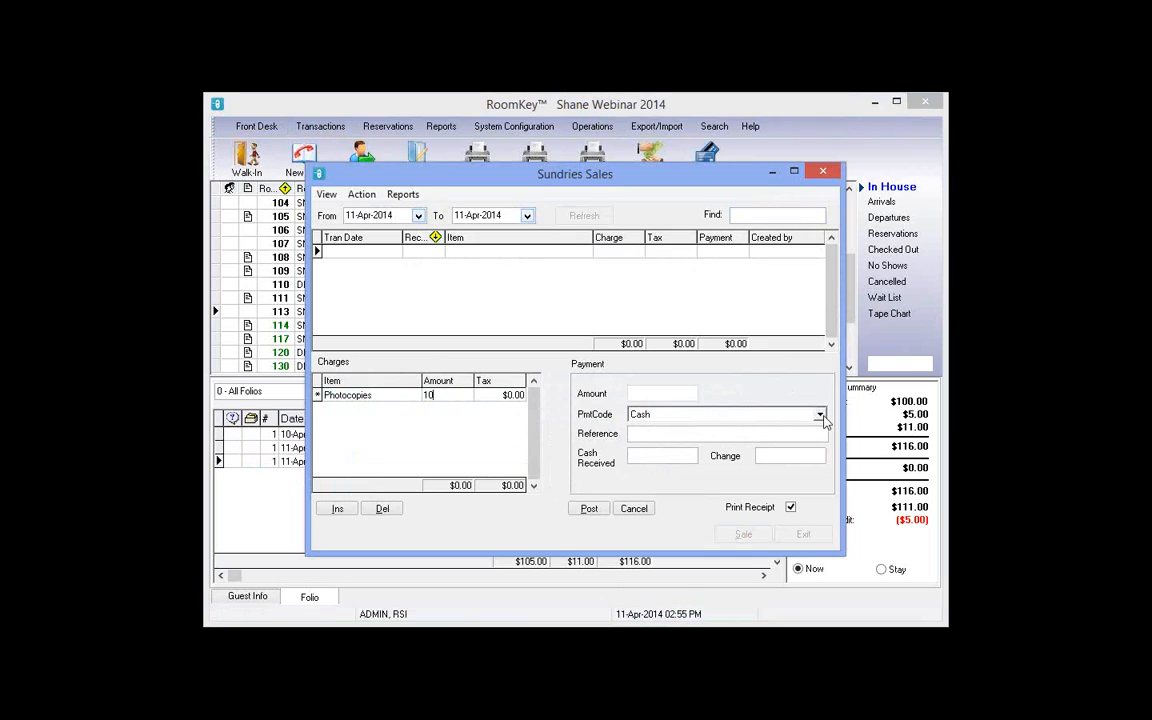
# Step: Pay in Cash with reference '100 Pages', 20 received, no receipt printed, and post the sale
pyautogui.click(821, 416)
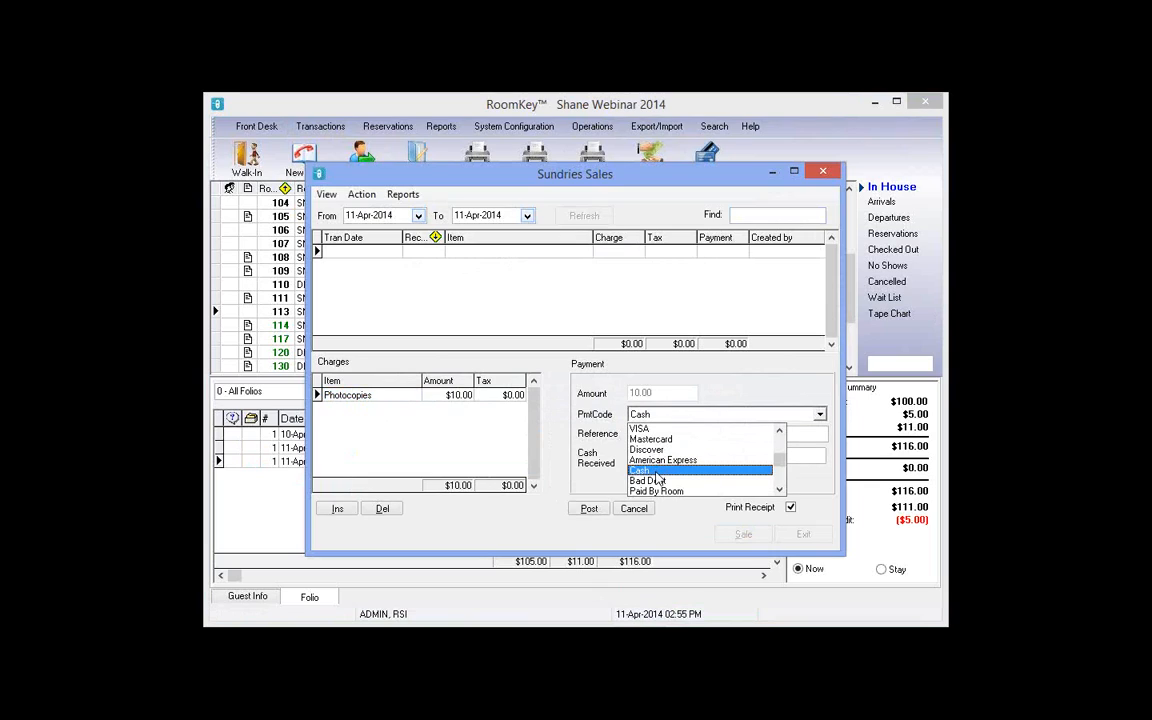
pyautogui.click(655, 472)
pyautogui.click(661, 434)
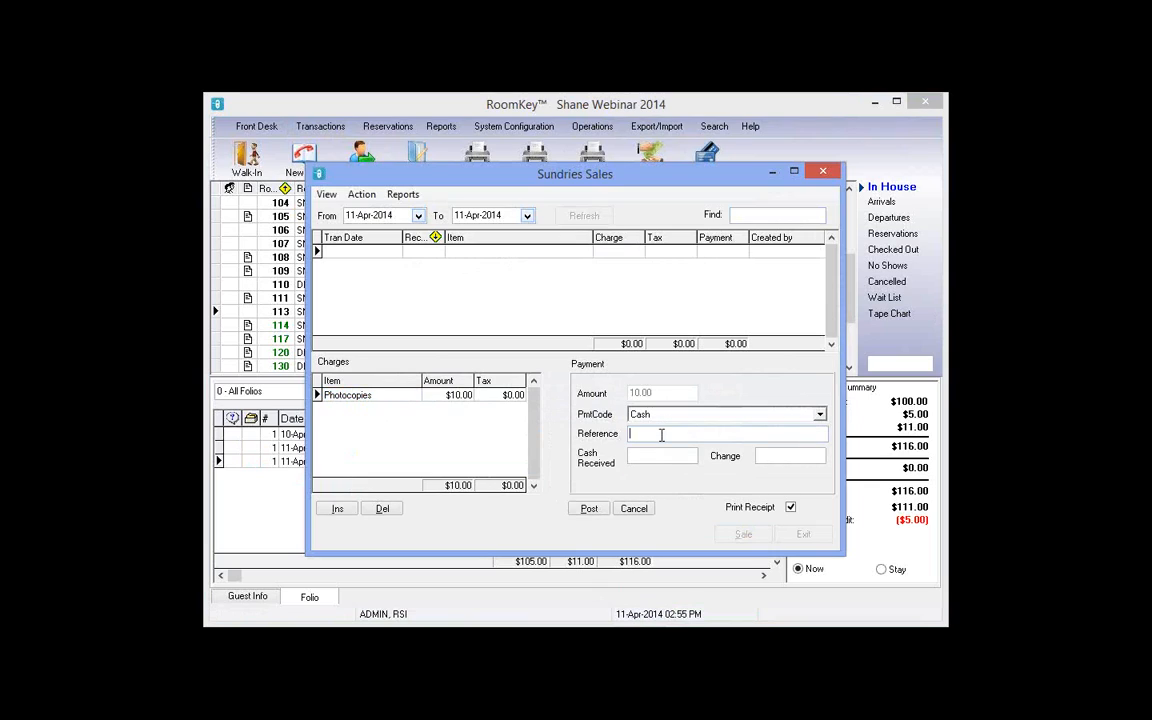
pyautogui.write('100 Pages')
pyautogui.click(666, 455)
pyautogui.write('20')
pyautogui.press('Tab')
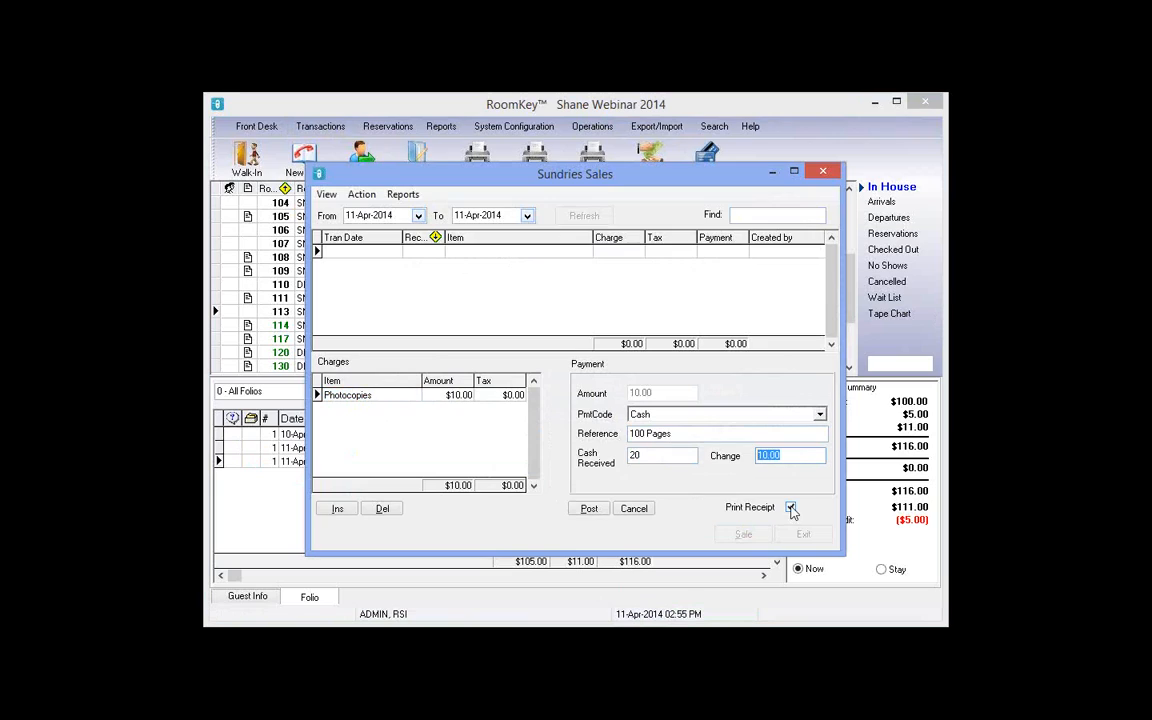
pyautogui.click(791, 508)
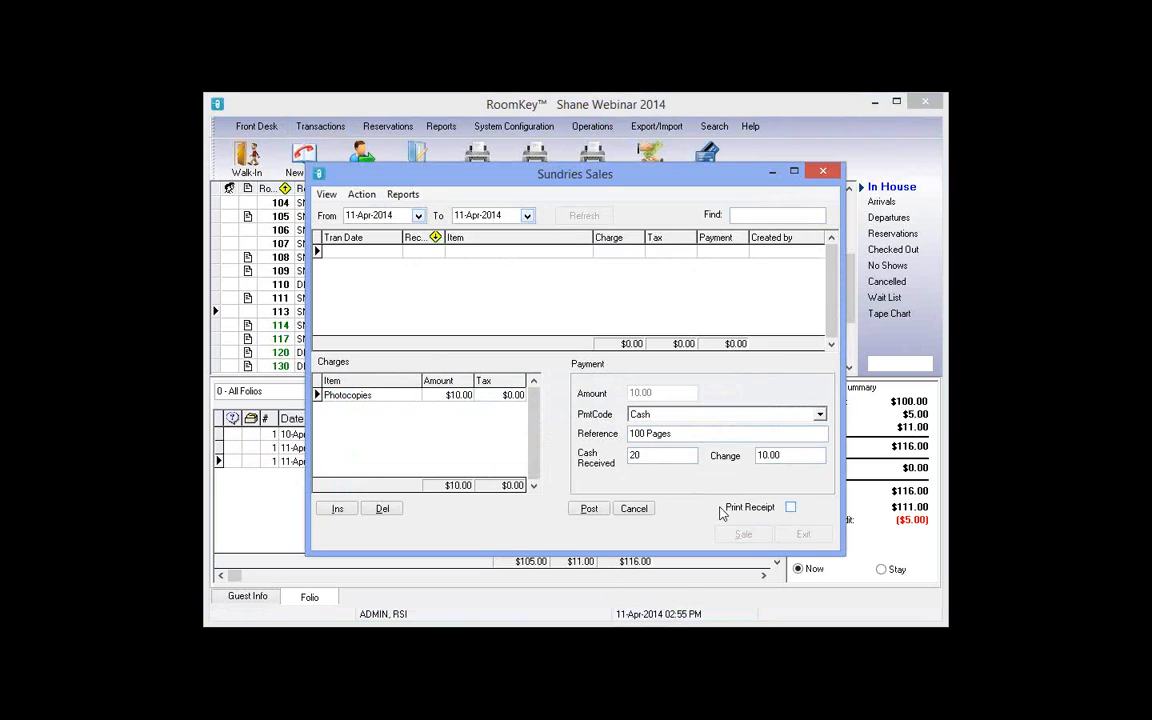
pyautogui.click(589, 508)
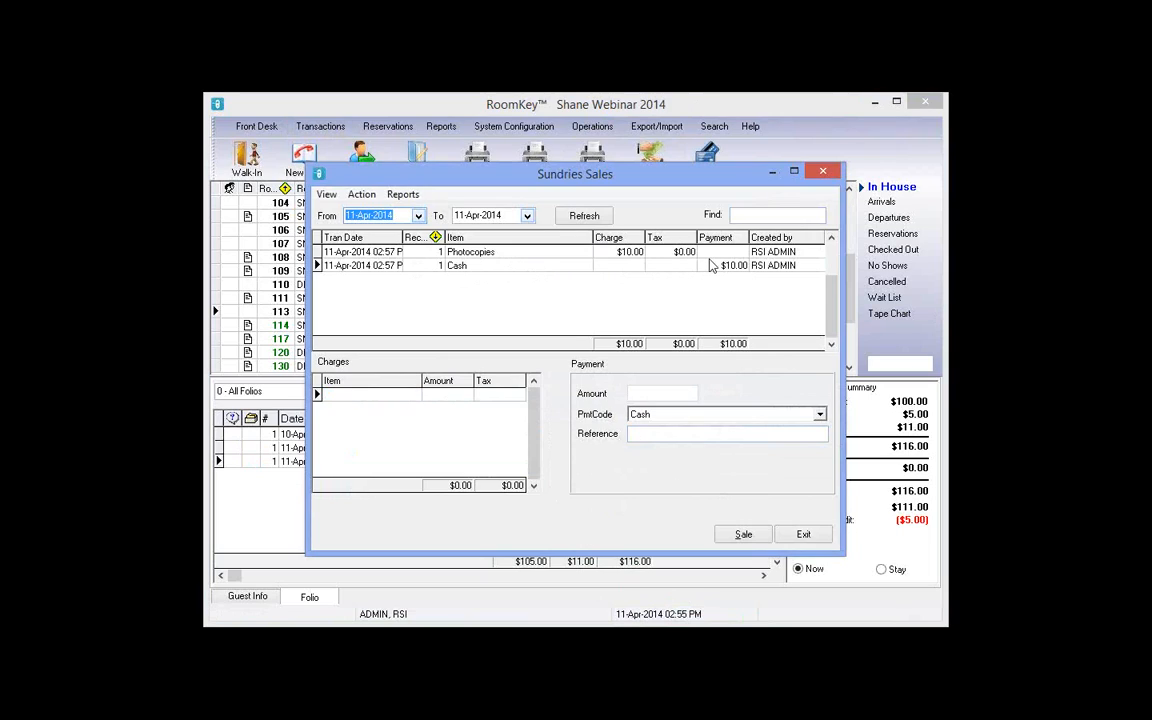
# Step: Review the posted sale's lines and preview receipt #1 for the $10 Photocopies cash sale
pyautogui.click(620, 252)
pyautogui.press('Tab')
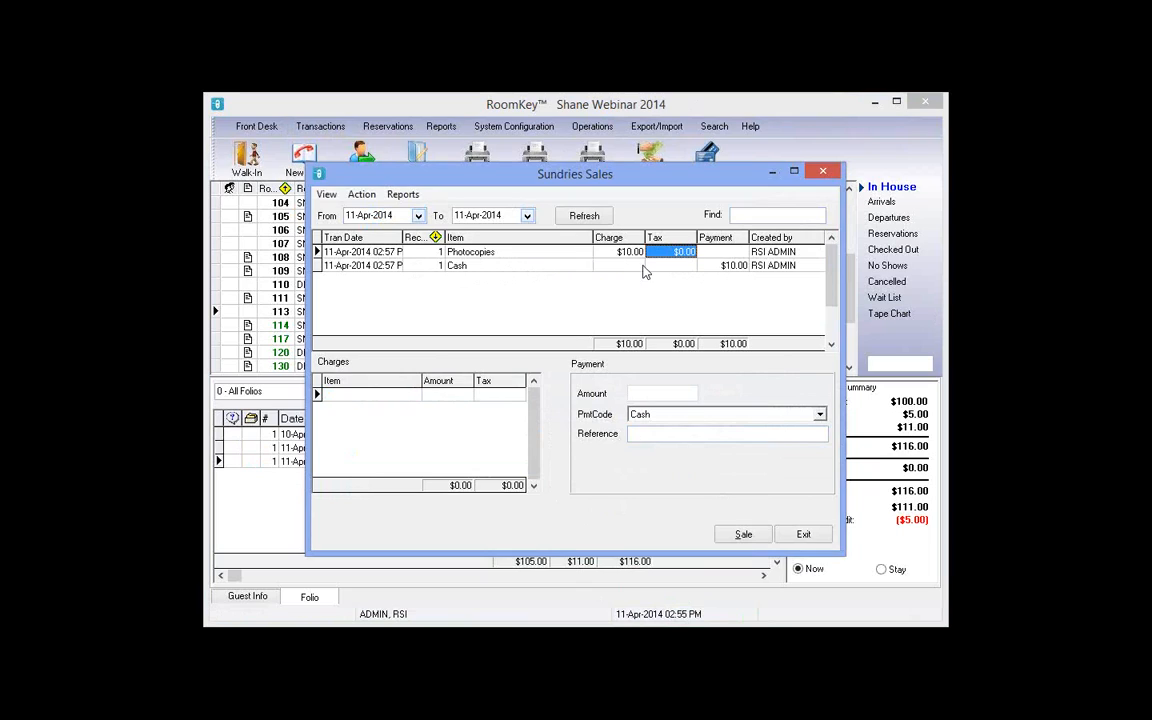
pyautogui.press('Tab')
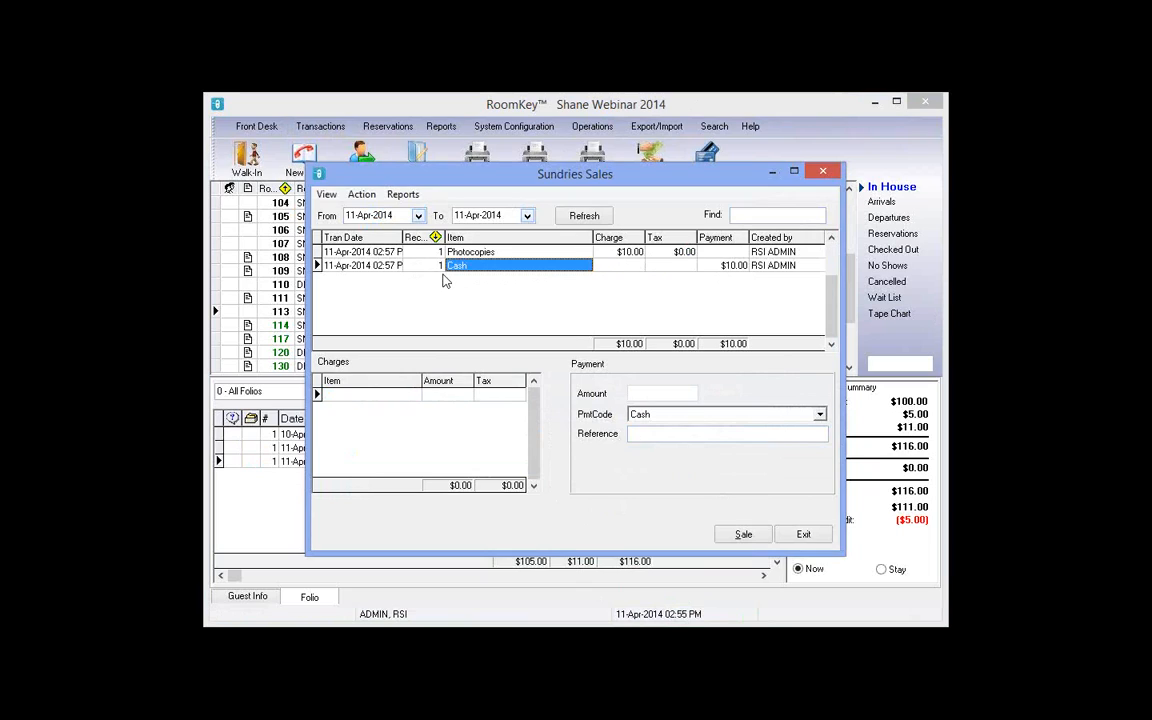
pyautogui.press('Tab')
pyautogui.click(433, 270)
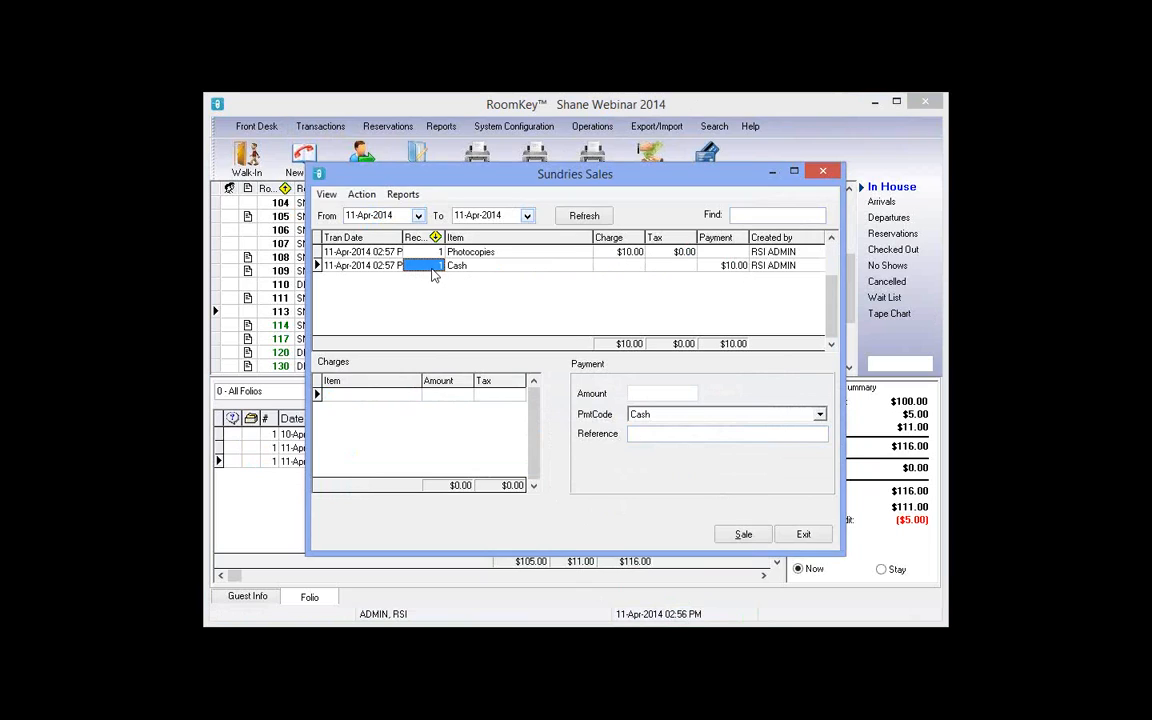
pyautogui.click(403, 196)
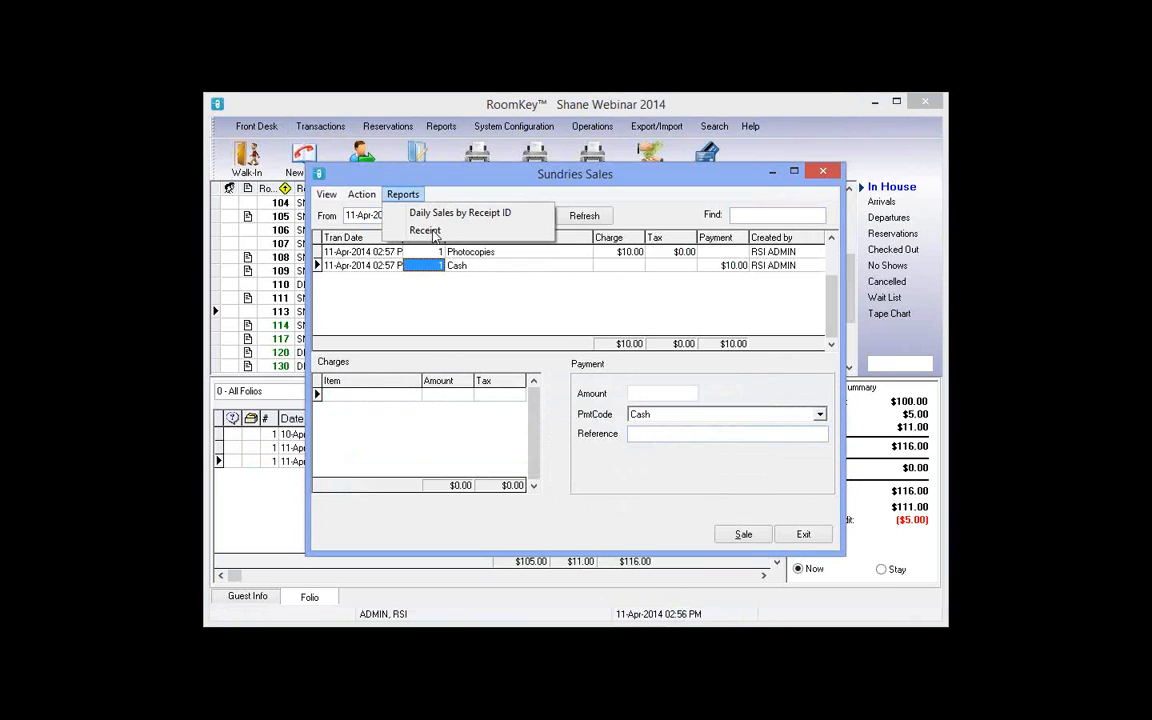
pyautogui.click(430, 231)
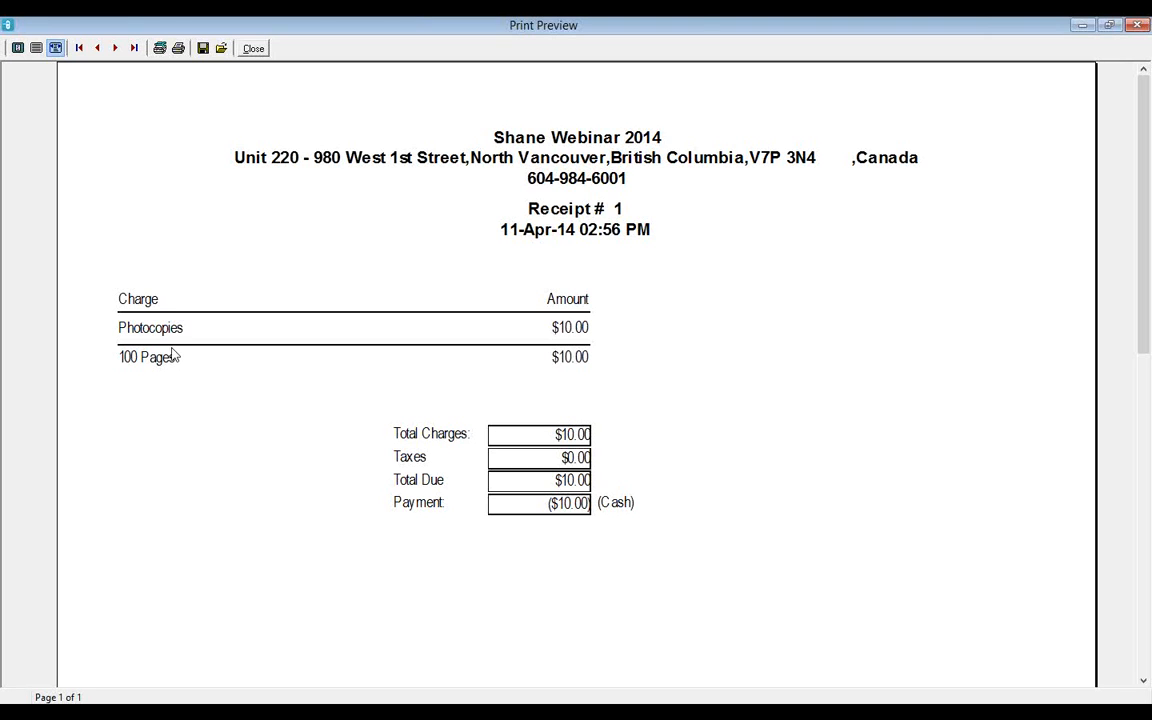
pyautogui.click(253, 49)
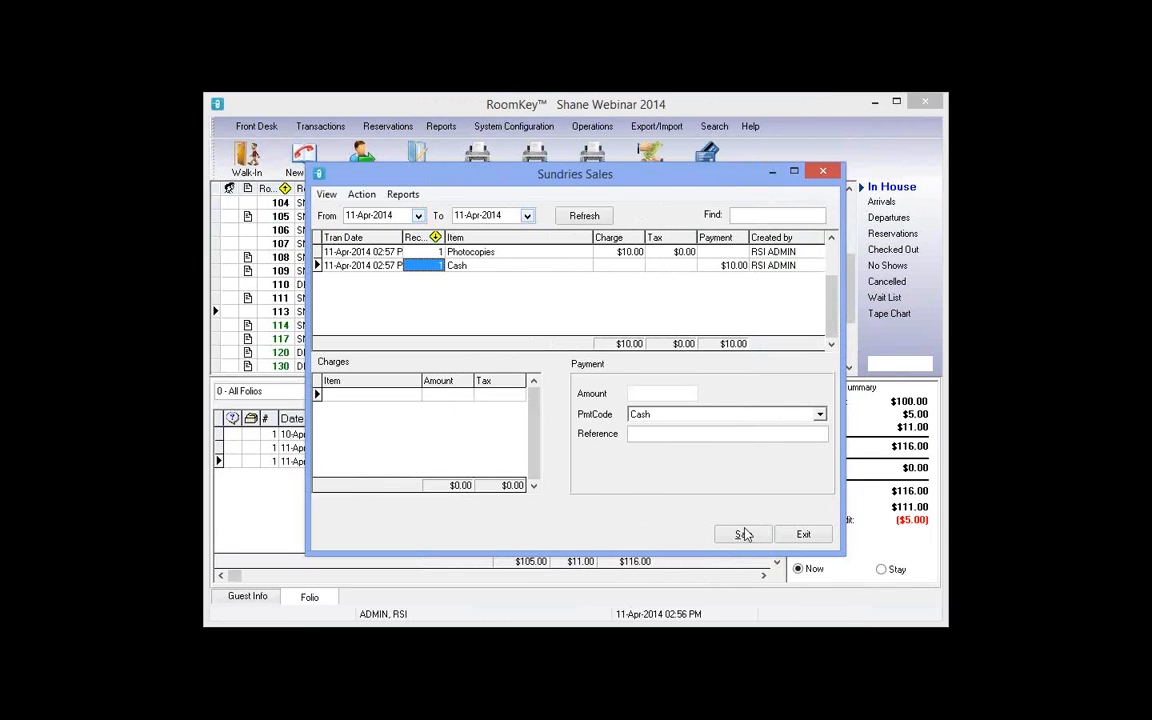
# Step: Add a $5 Photocopies line and a $25 Alec's Pub line to the new sale
pyautogui.click(414, 396)
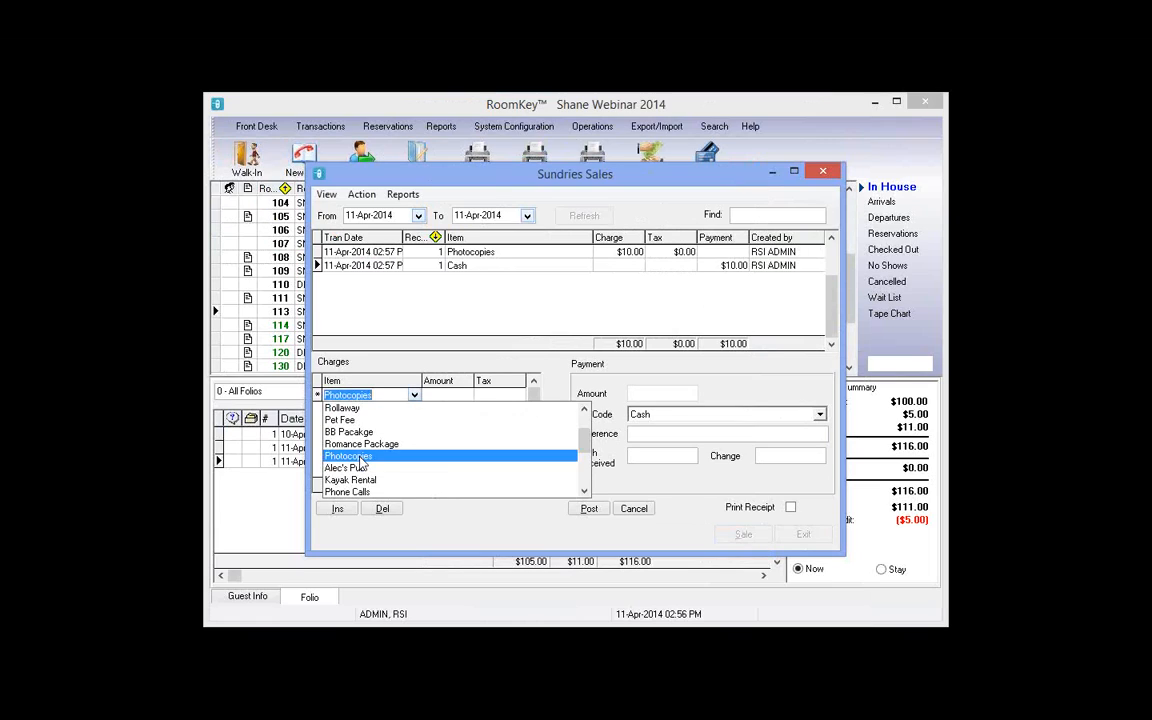
pyautogui.click(450, 396)
pyautogui.write('5')
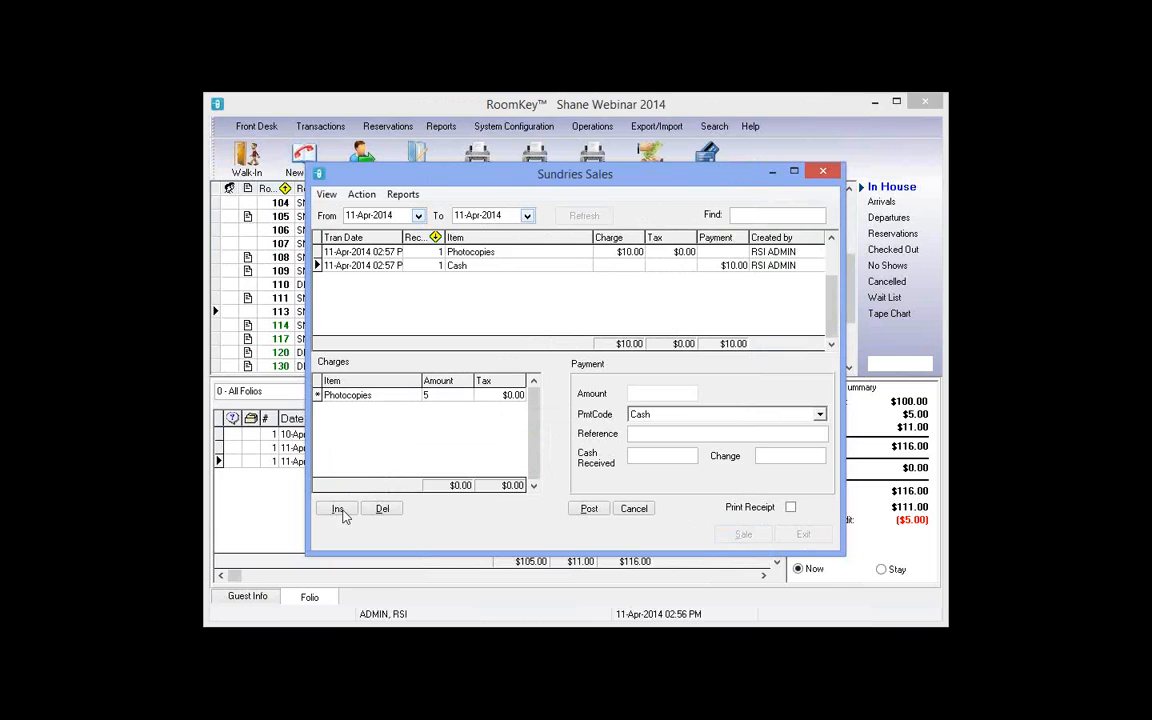
pyautogui.click(340, 511)
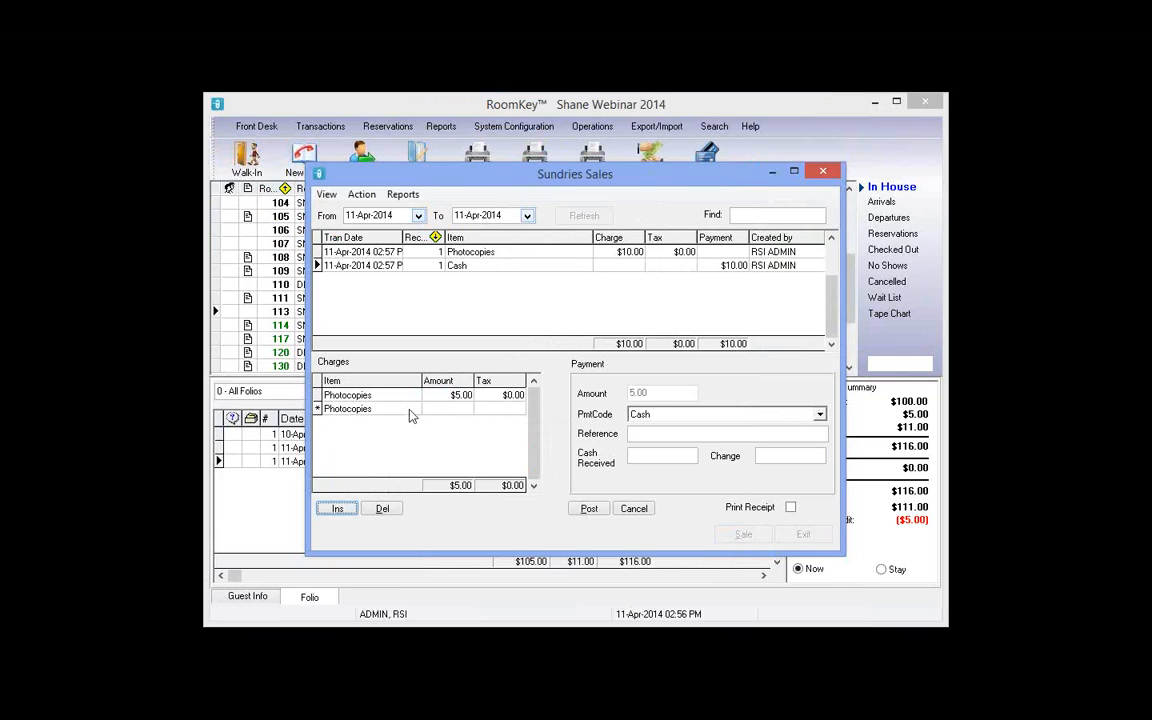
pyautogui.click(414, 409)
pyautogui.click(430, 481)
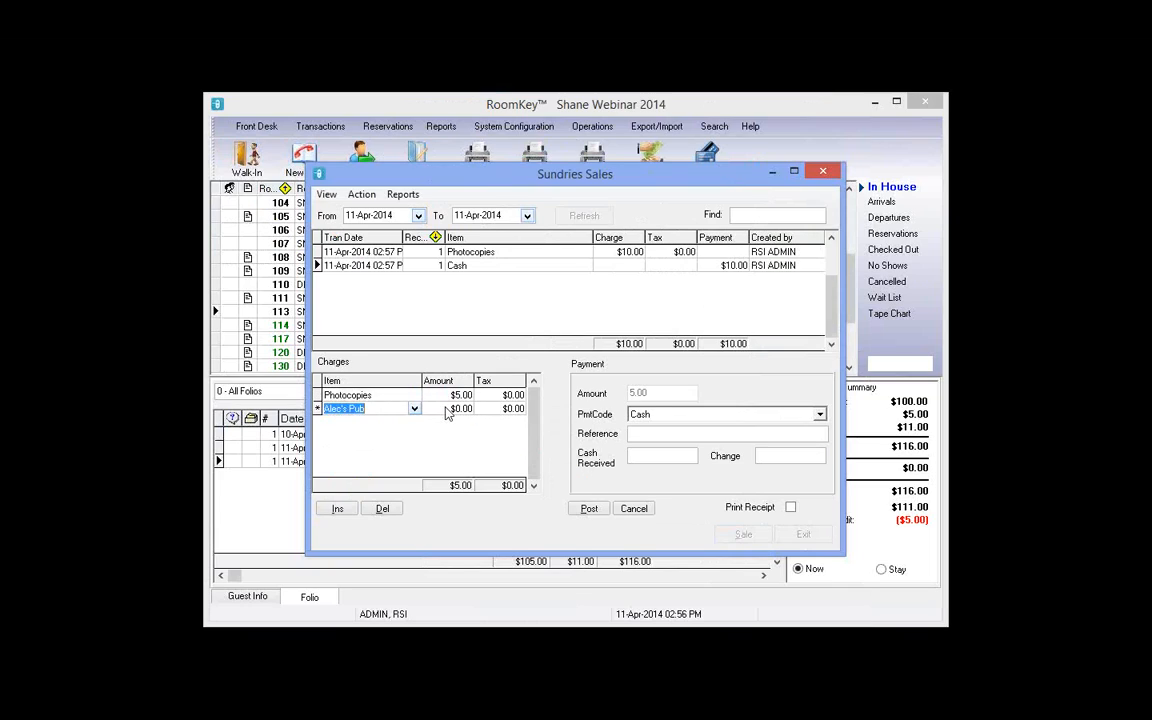
pyautogui.click(450, 409)
pyautogui.write('25')
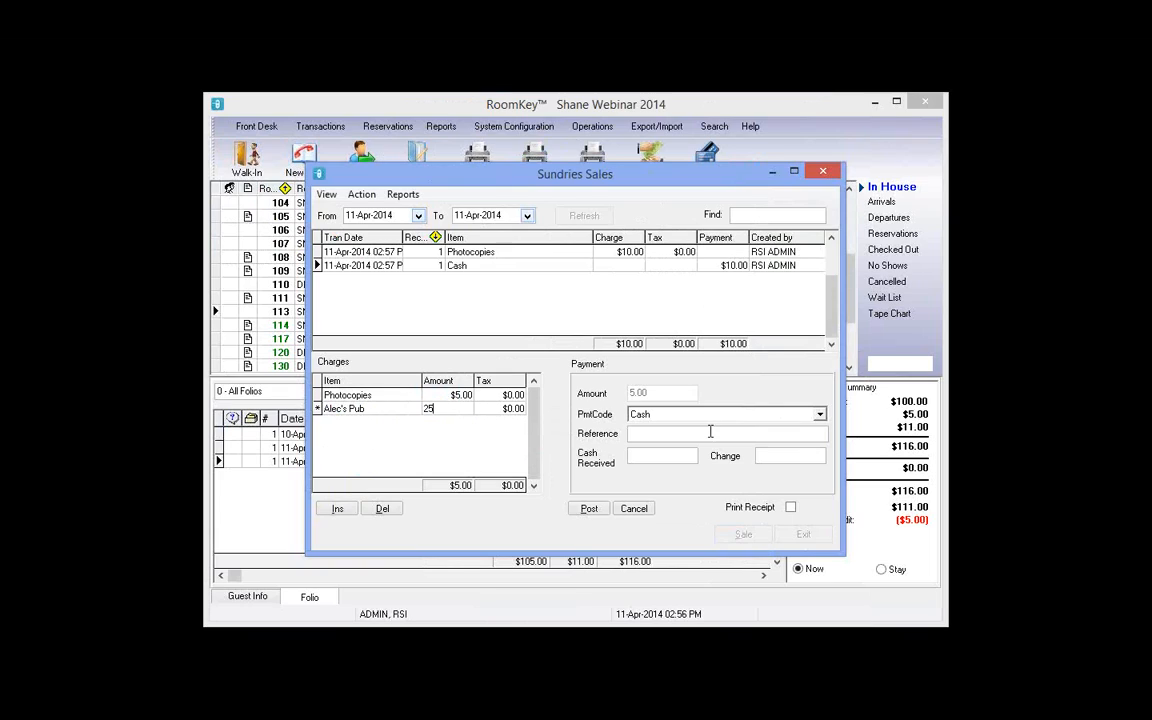
# Step: Keep Cash as payment, post the $30.00 sale, and review its posted rows
pyautogui.click(820, 416)
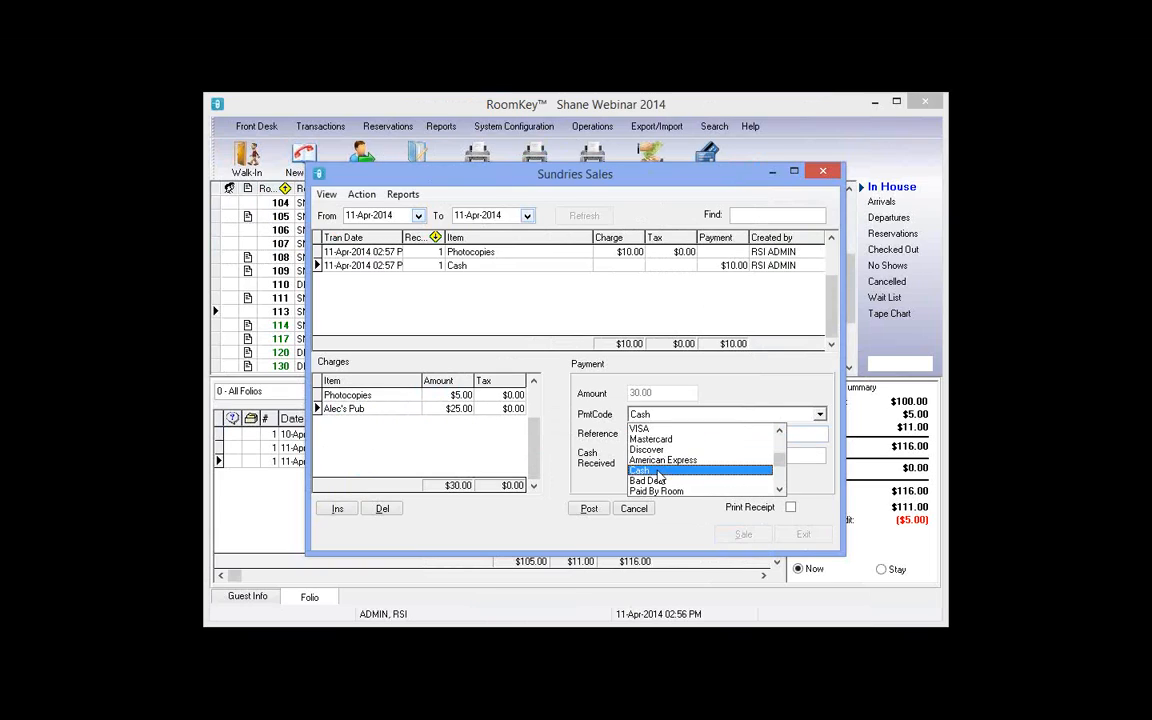
pyautogui.click(659, 470)
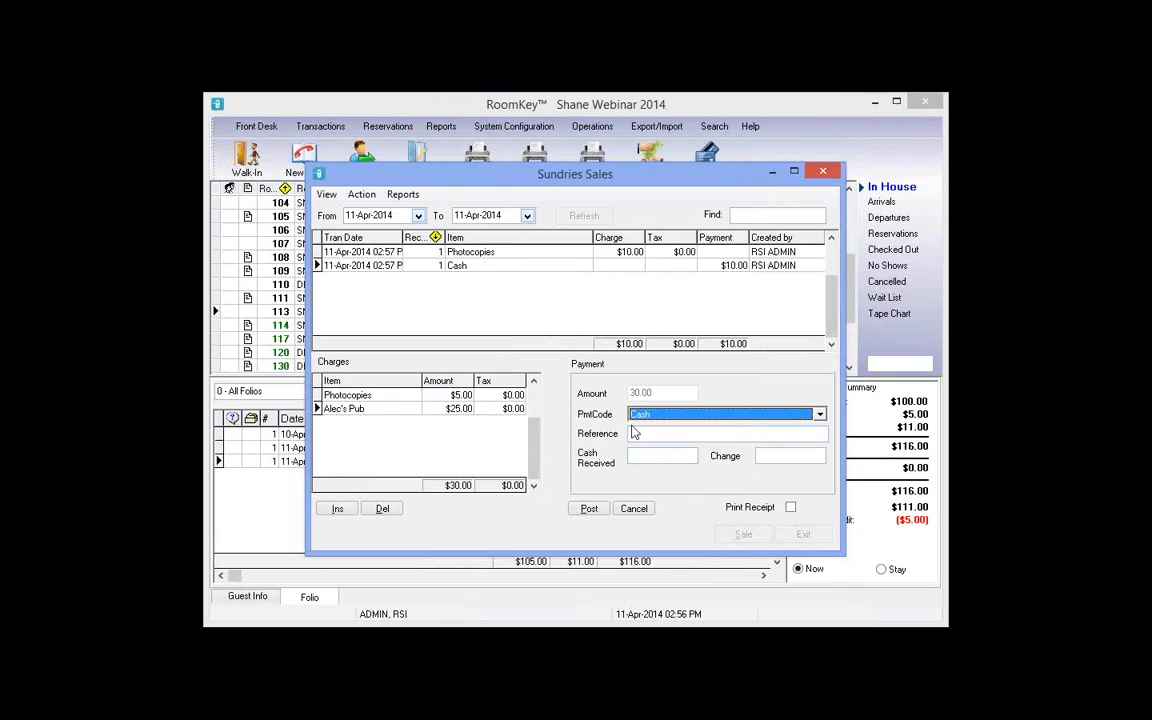
pyautogui.click(646, 435)
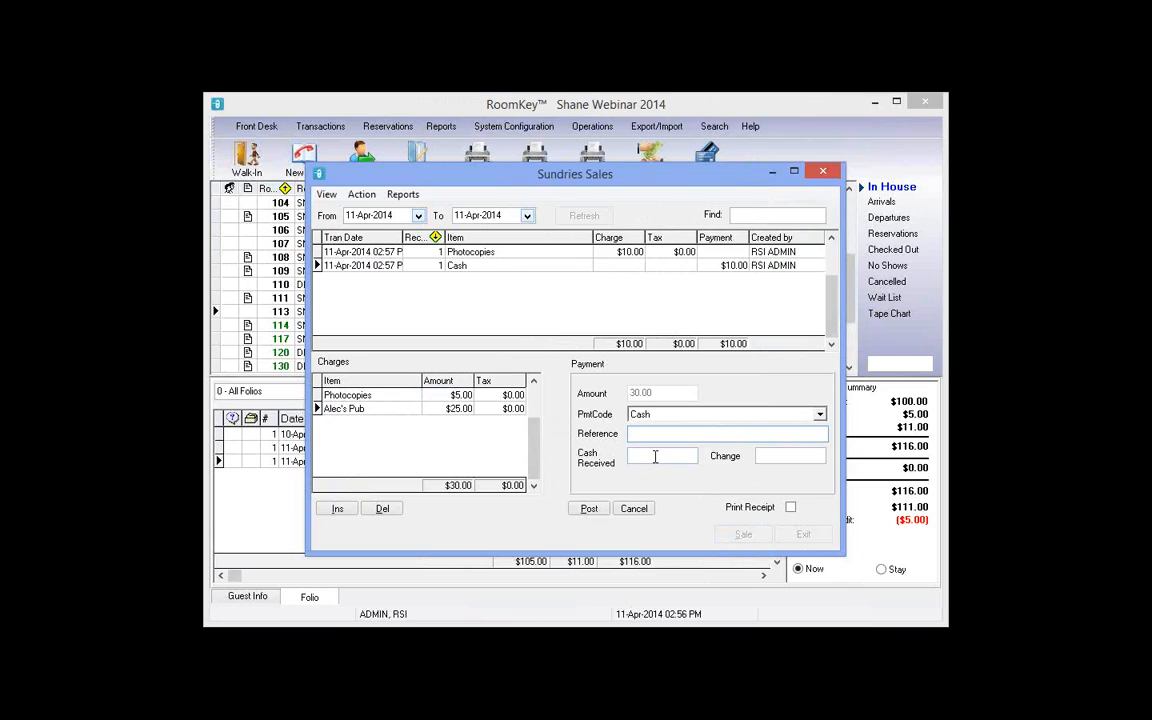
pyautogui.click(589, 509)
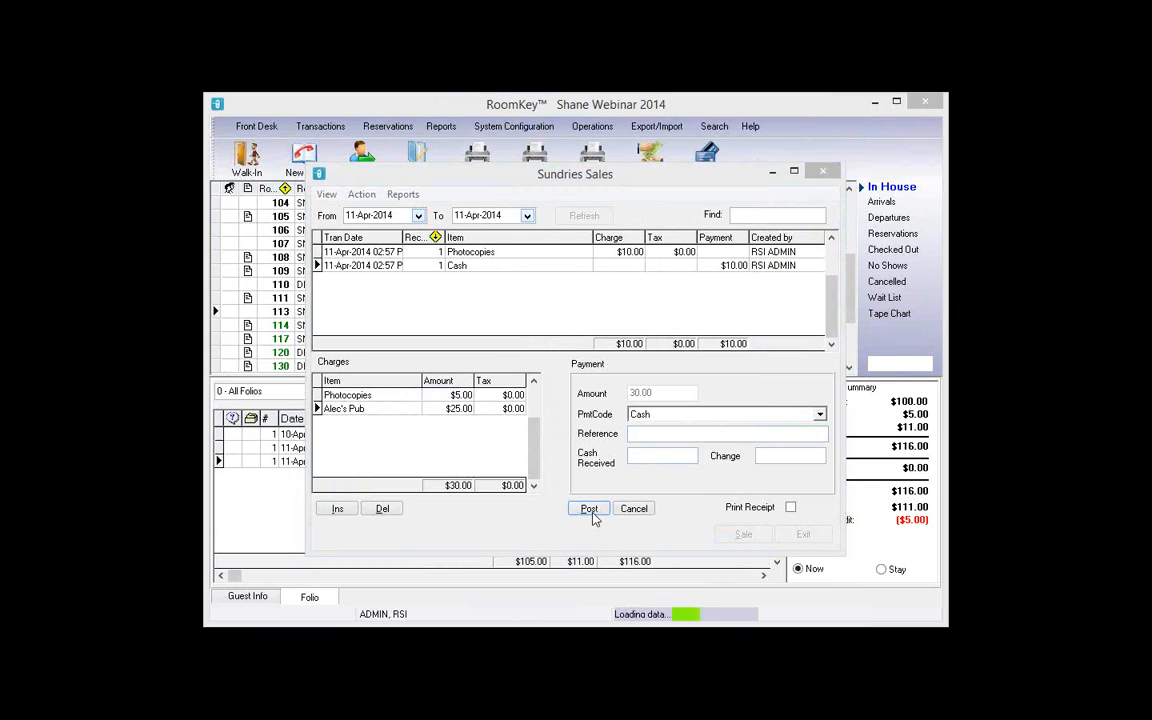
pyautogui.click(507, 295)
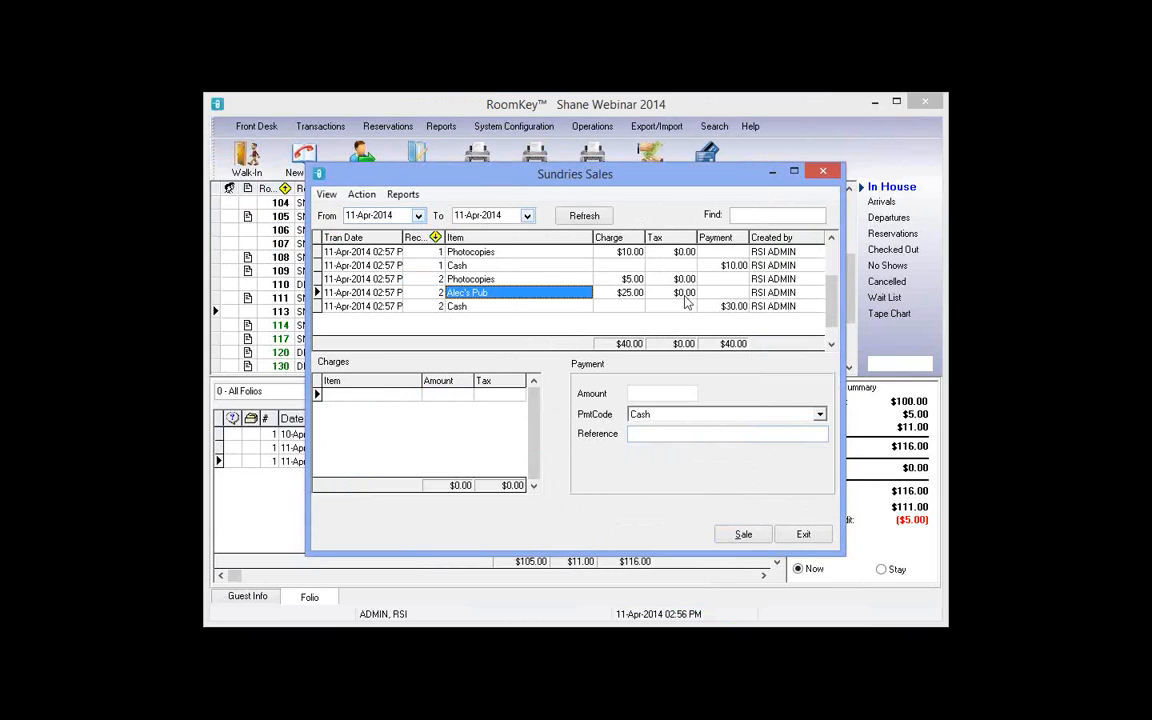
pyautogui.click(632, 294)
pyautogui.click(684, 295)
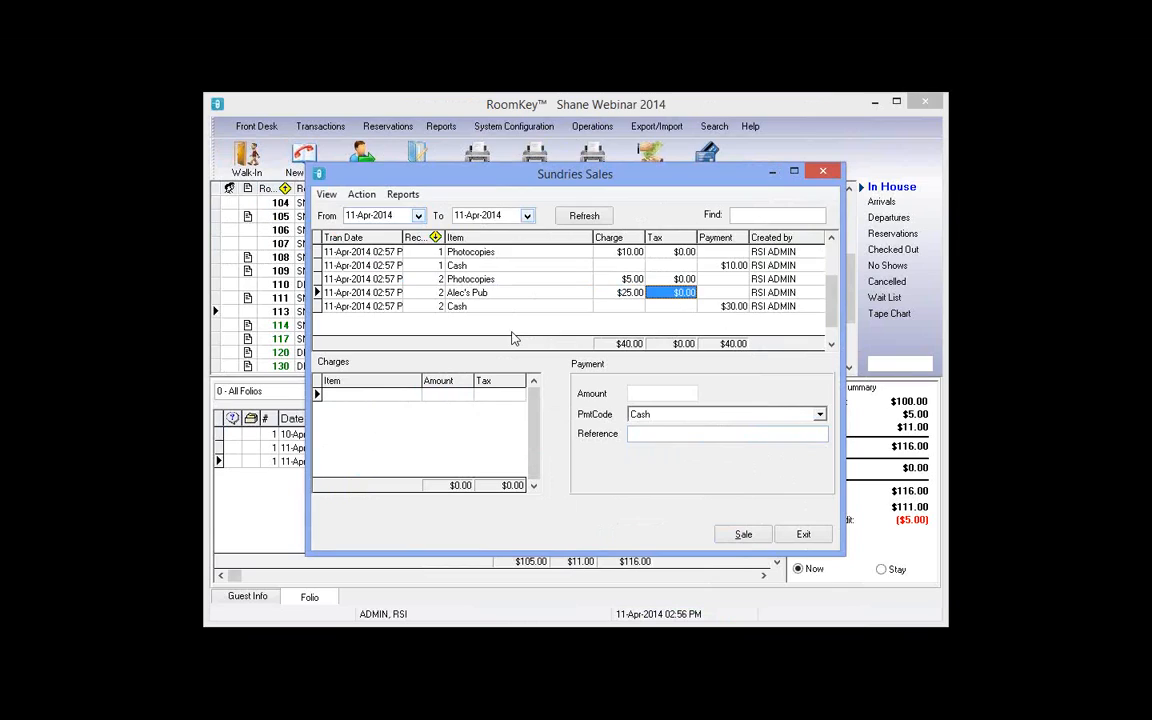
pyautogui.click(739, 304)
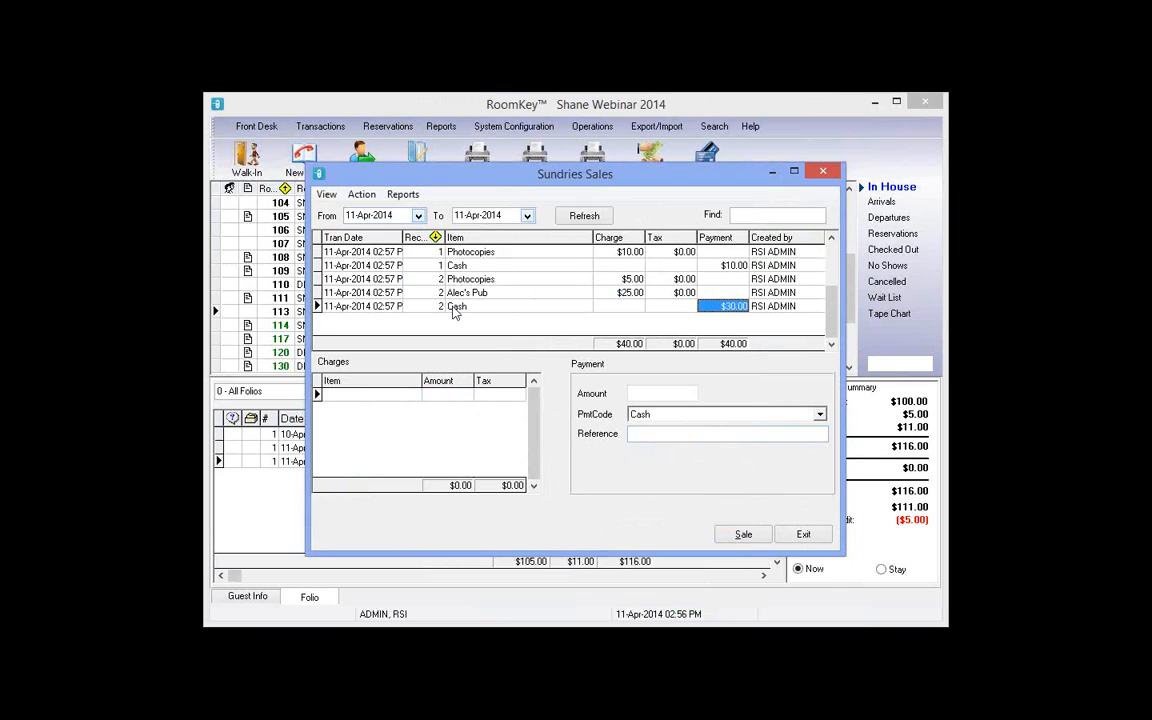
pyautogui.click(466, 253)
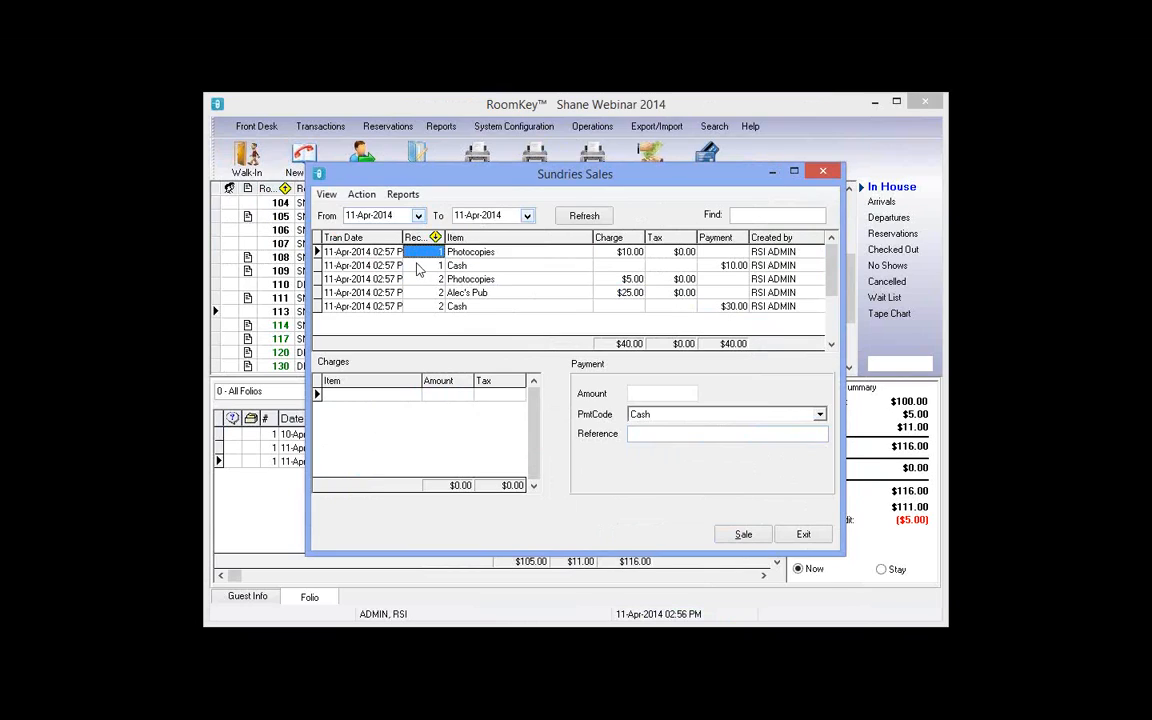
# Step: Reverse the receipt 1 Photocopies sale, confirming the deletion of its transactions
pyautogui.click(440, 255)
pyautogui.click(363, 195)
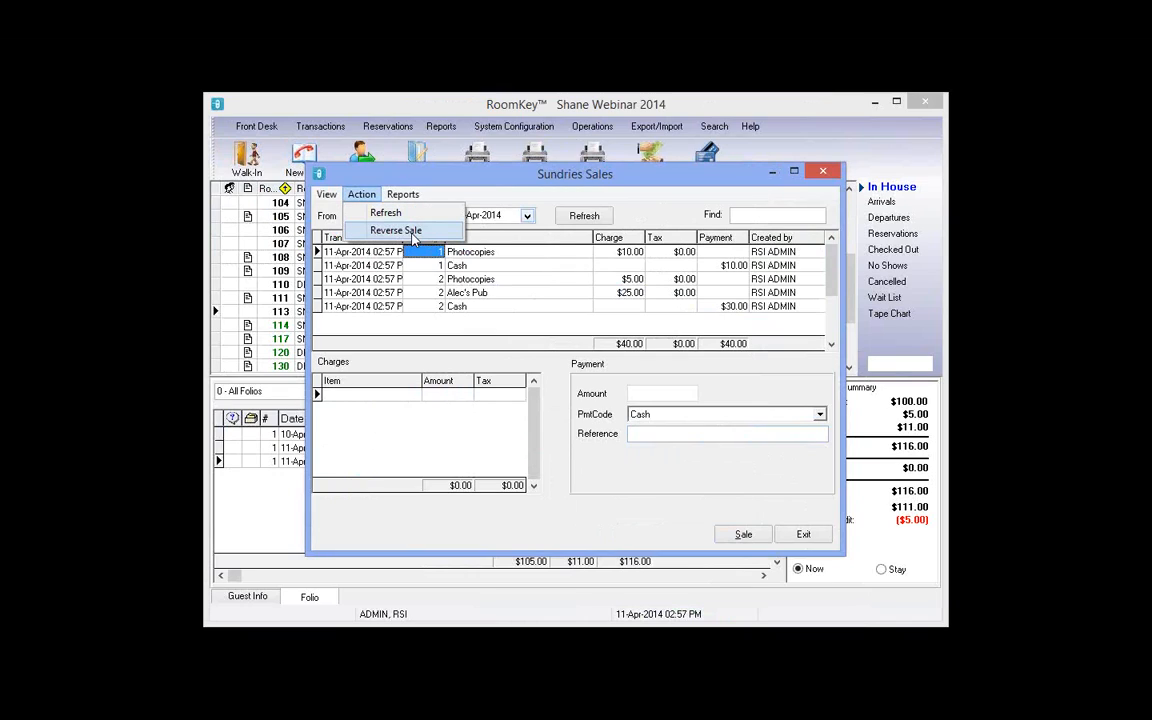
pyautogui.click(413, 236)
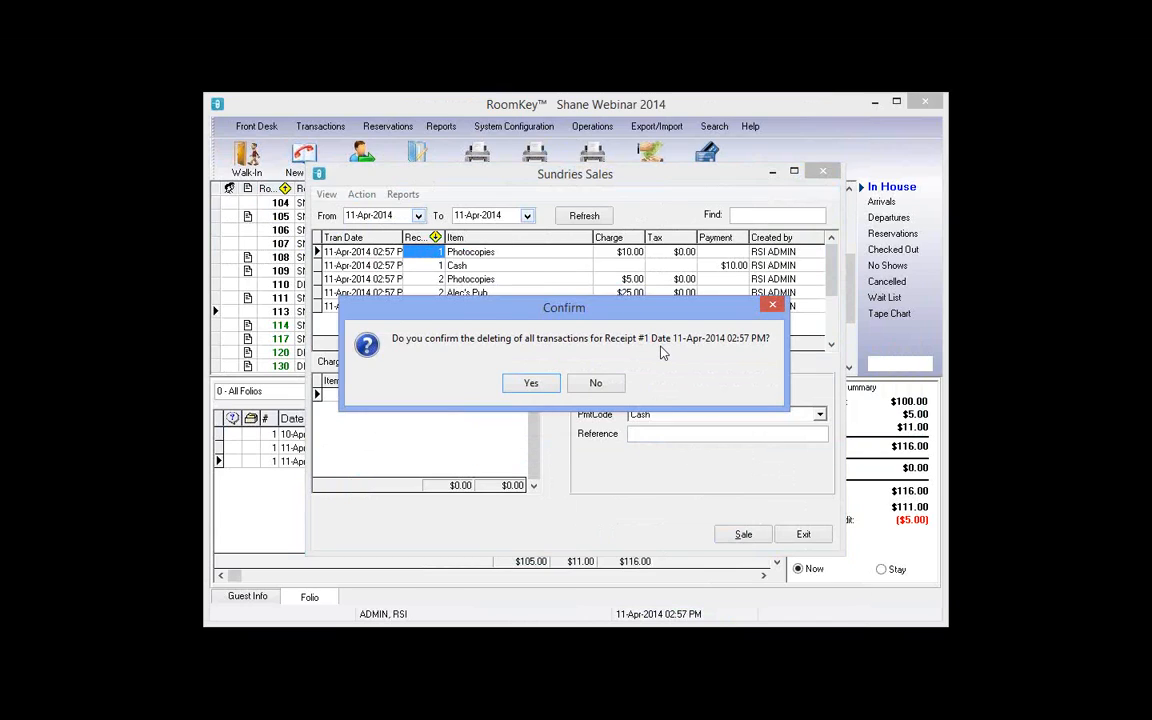
pyautogui.click(548, 389)
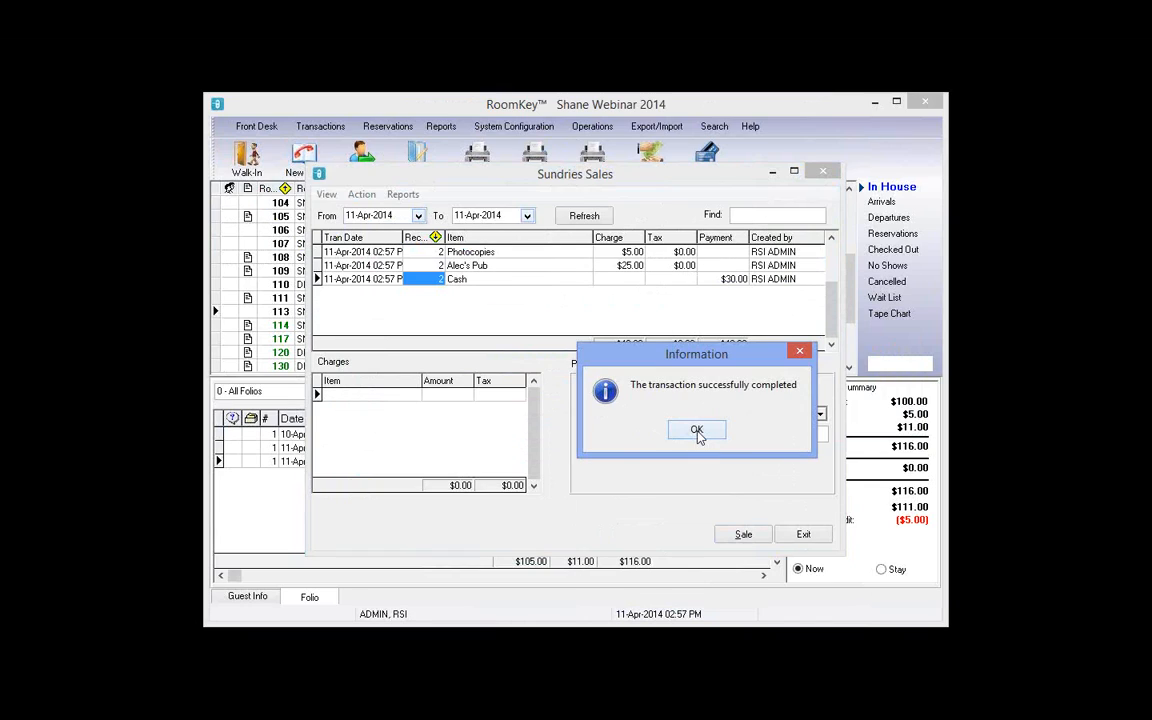
pyautogui.click(697, 432)
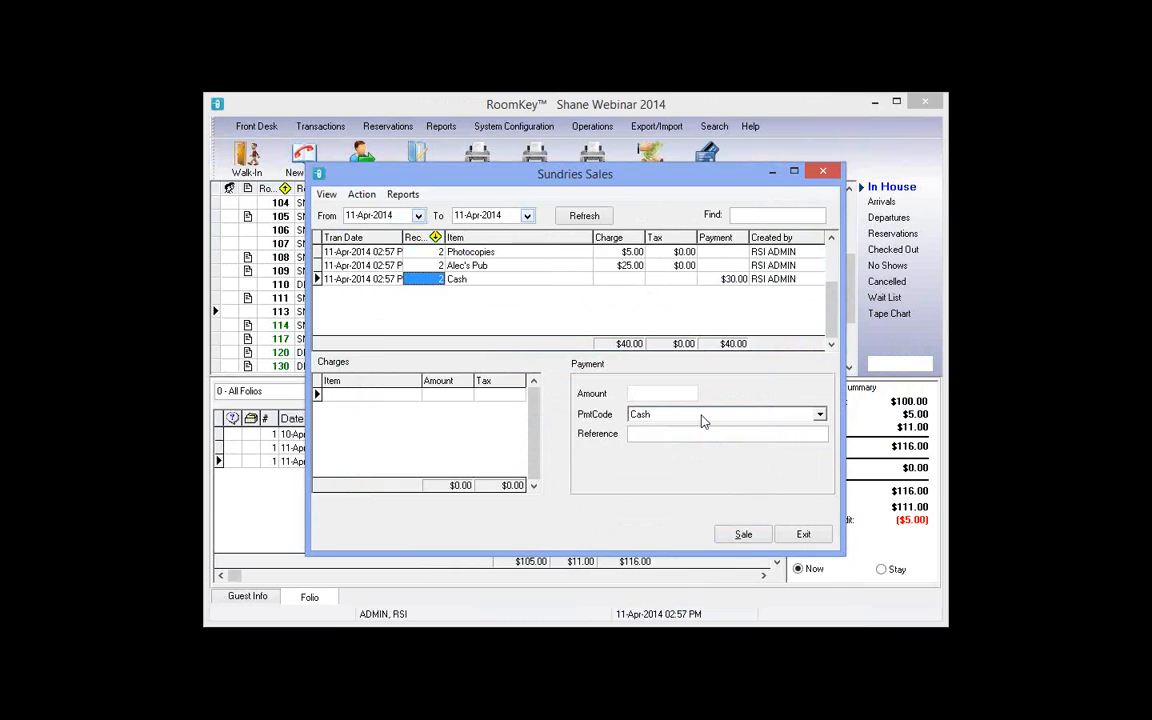
# Step: Show deleted transactions to check the $10.00 originals and ($10.00) reversals, then close Sundries Sales
pyautogui.click(326, 196)
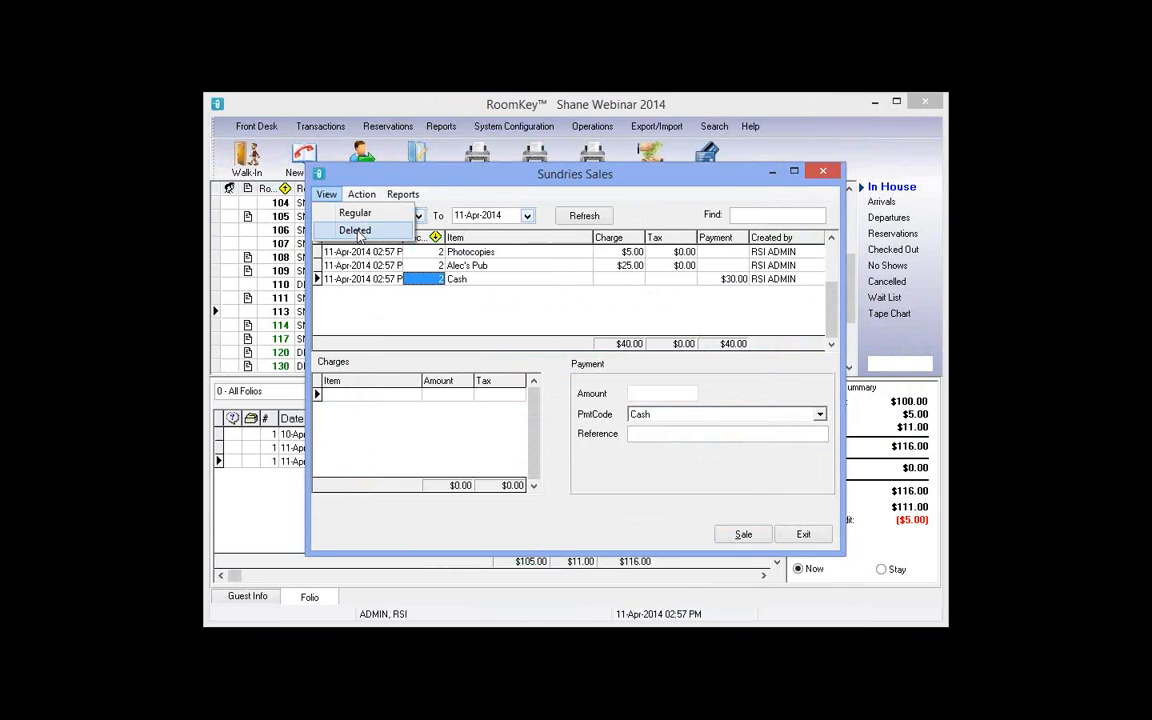
pyautogui.click(355, 231)
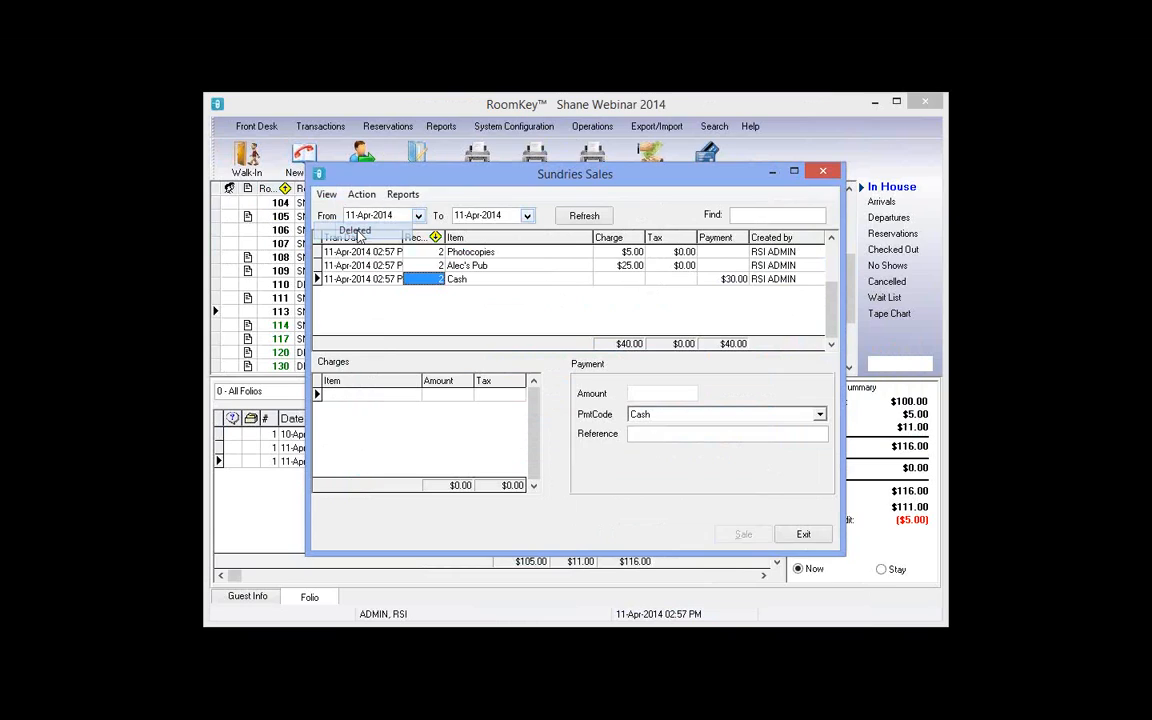
pyautogui.click(630, 254)
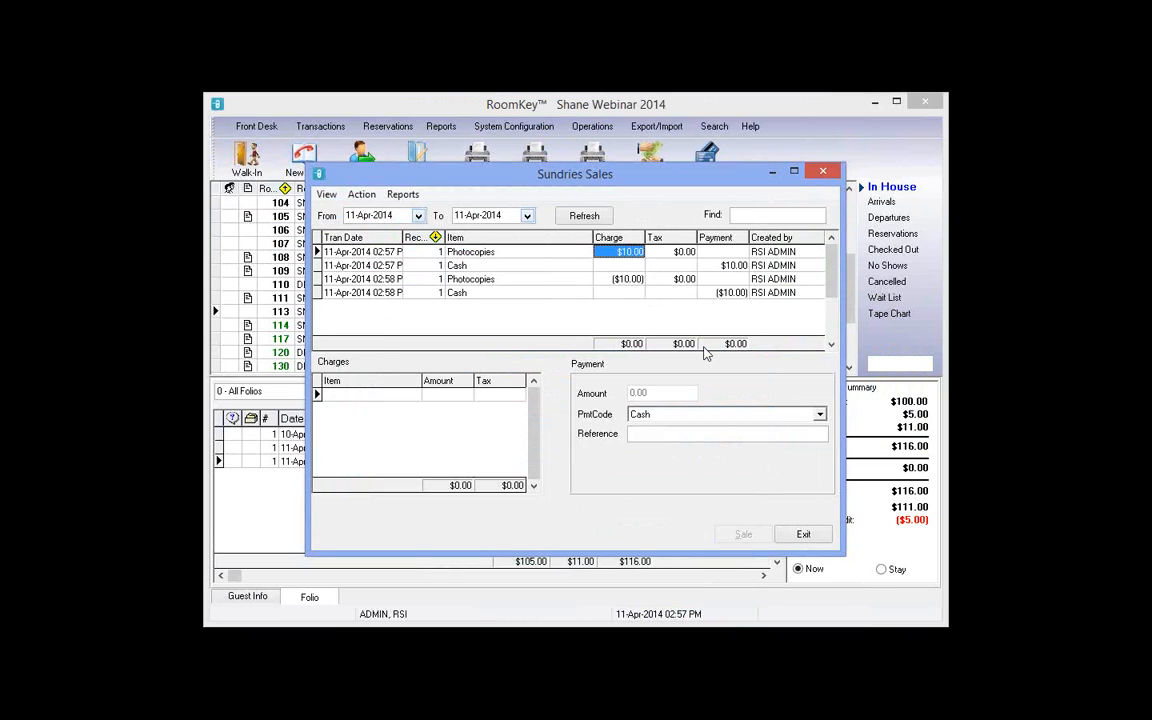
pyautogui.click(733, 267)
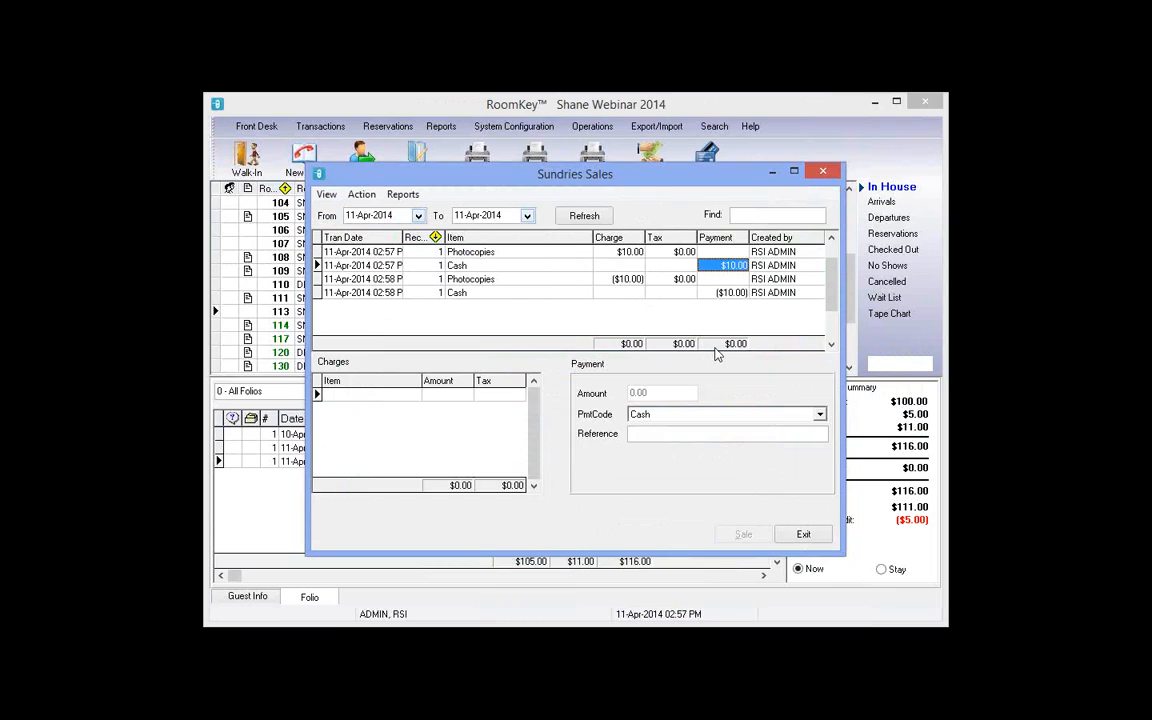
pyautogui.click(630, 281)
pyautogui.click(738, 293)
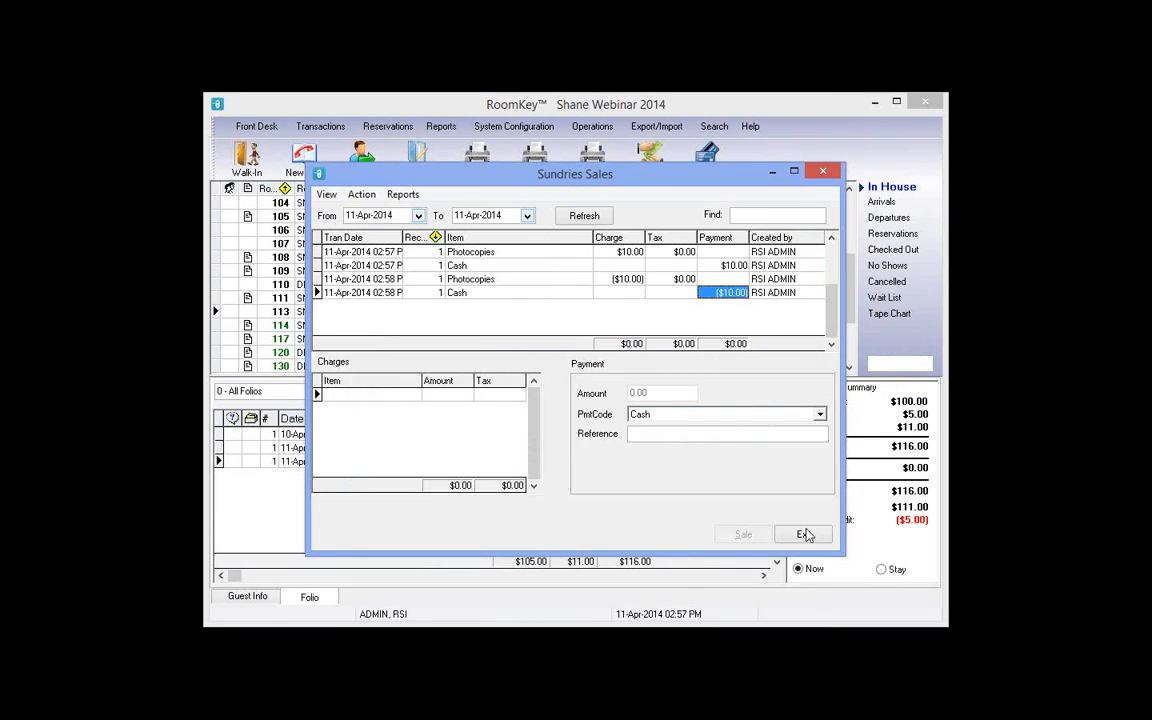
pyautogui.press('Escape')
pyautogui.click(592, 126)
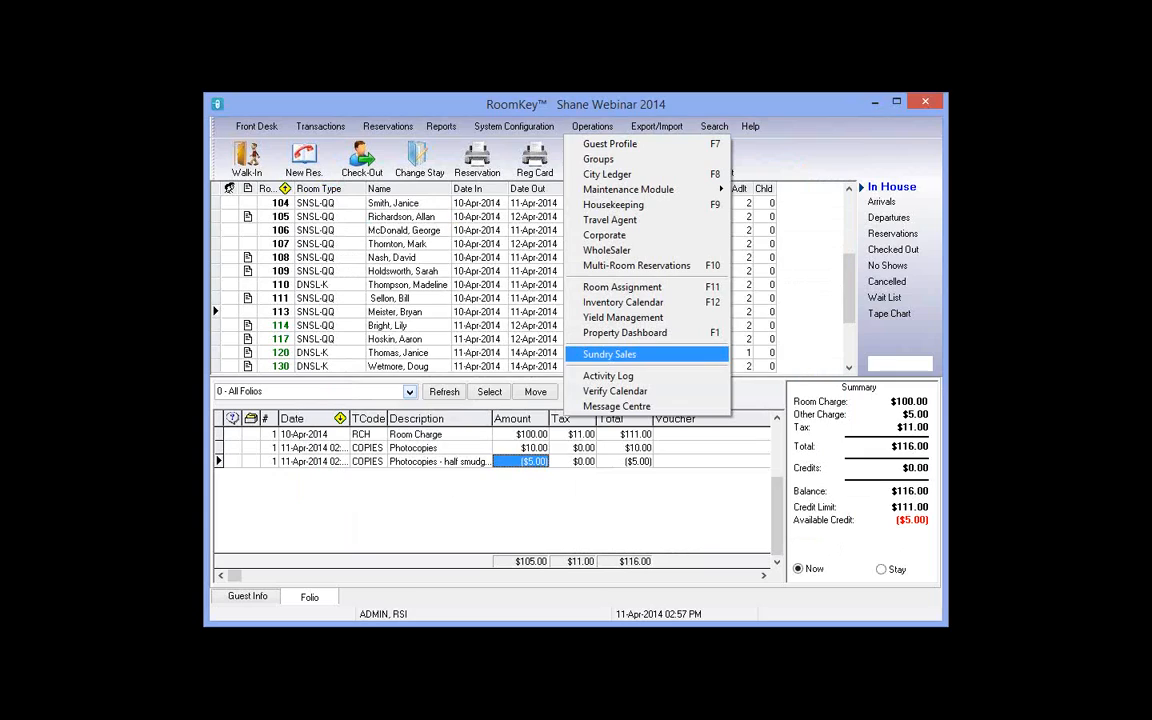
# Step: Select room 113 from today's departures and review its $100.00 room charge and ($5.00) photocopies credit
pyautogui.click(899, 224)
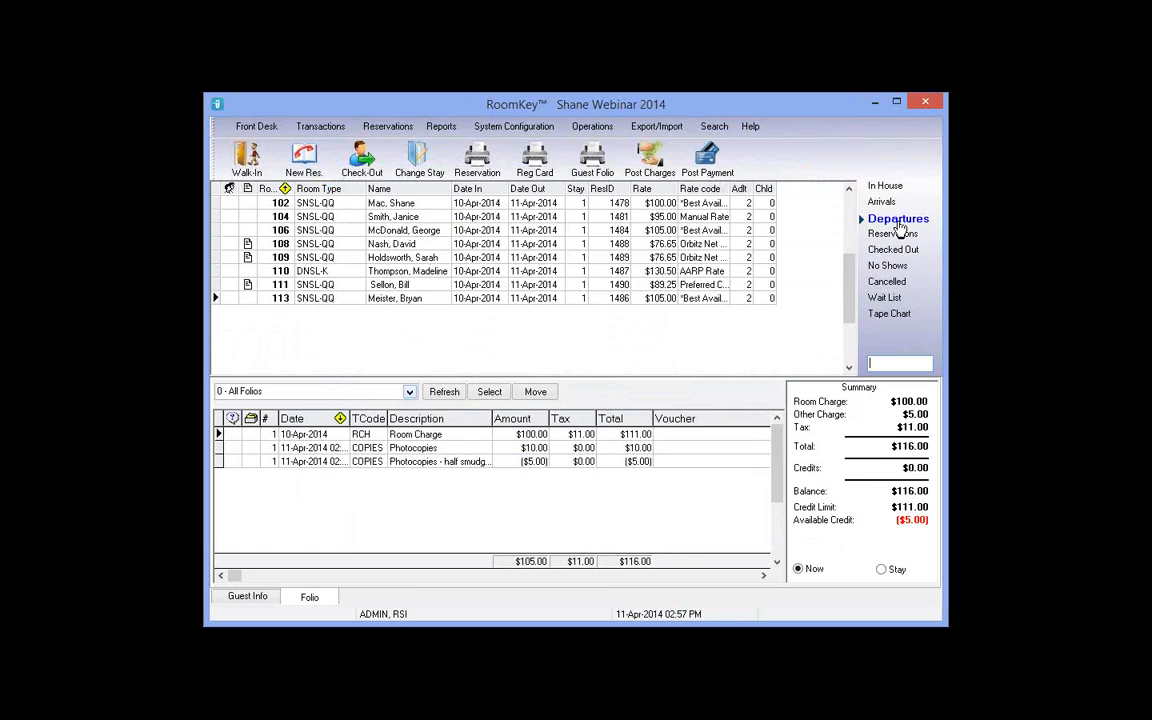
pyautogui.click(403, 298)
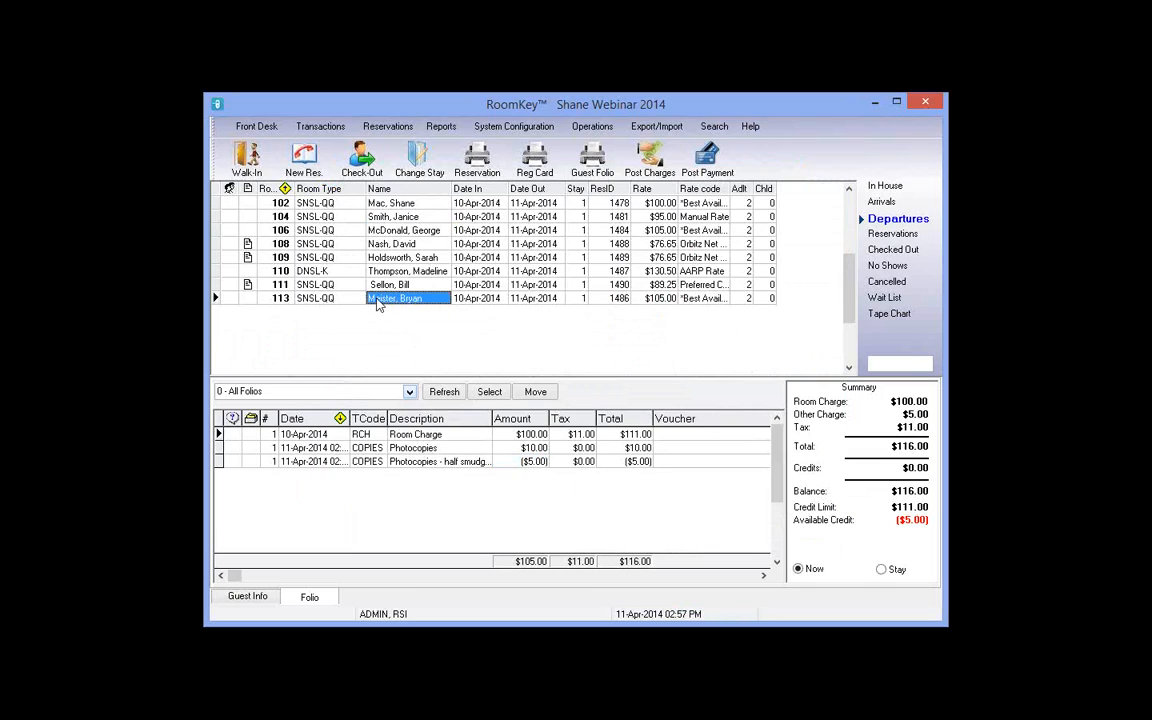
pyautogui.click(544, 436)
pyautogui.click(536, 464)
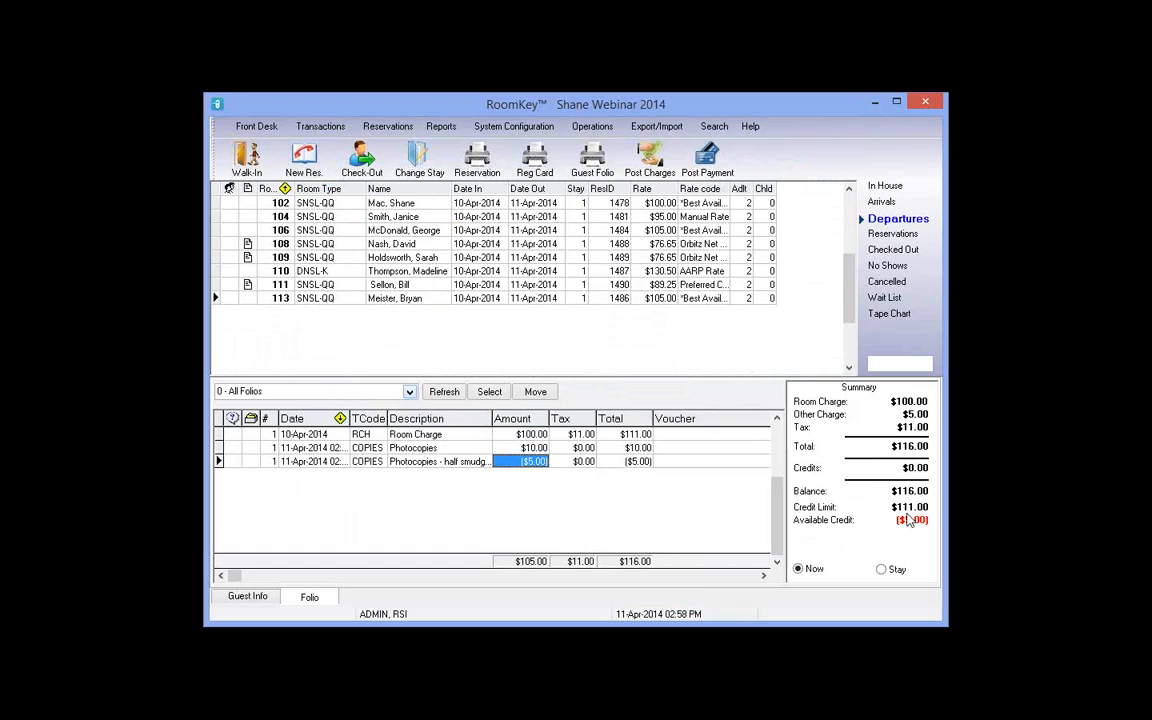
# Step: Check out the room 113 guest, paying the $116.00 balance by VISA
pyautogui.click(366, 168)
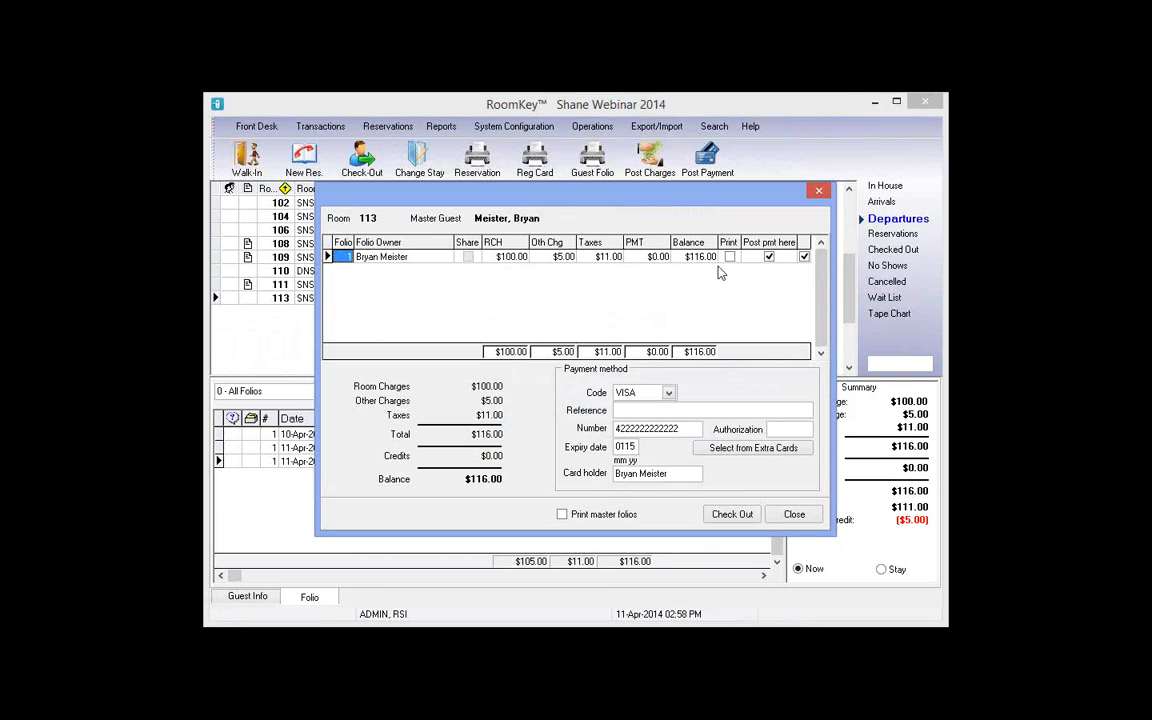
pyautogui.click(704, 258)
pyautogui.click(730, 519)
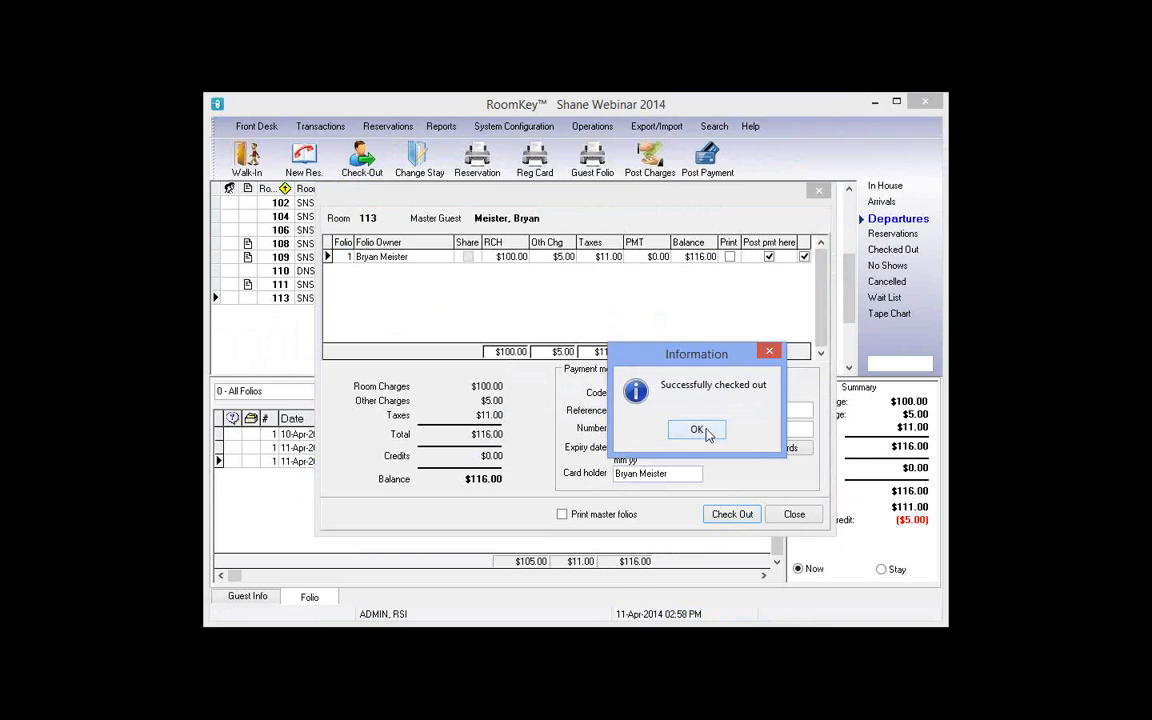
pyautogui.press('Return')
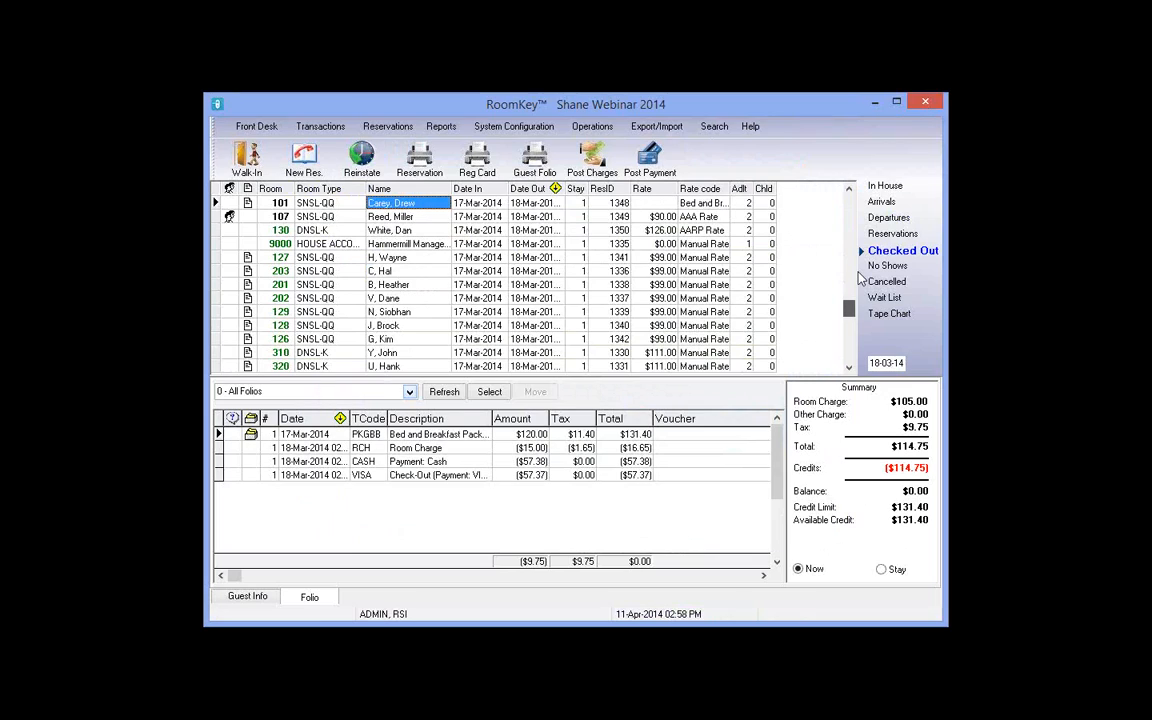
# Step: Select room 113's record in the Checked Out list to show its $0.00 folio
pyautogui.moveTo(849, 307); pyautogui.dragTo(849, 197)
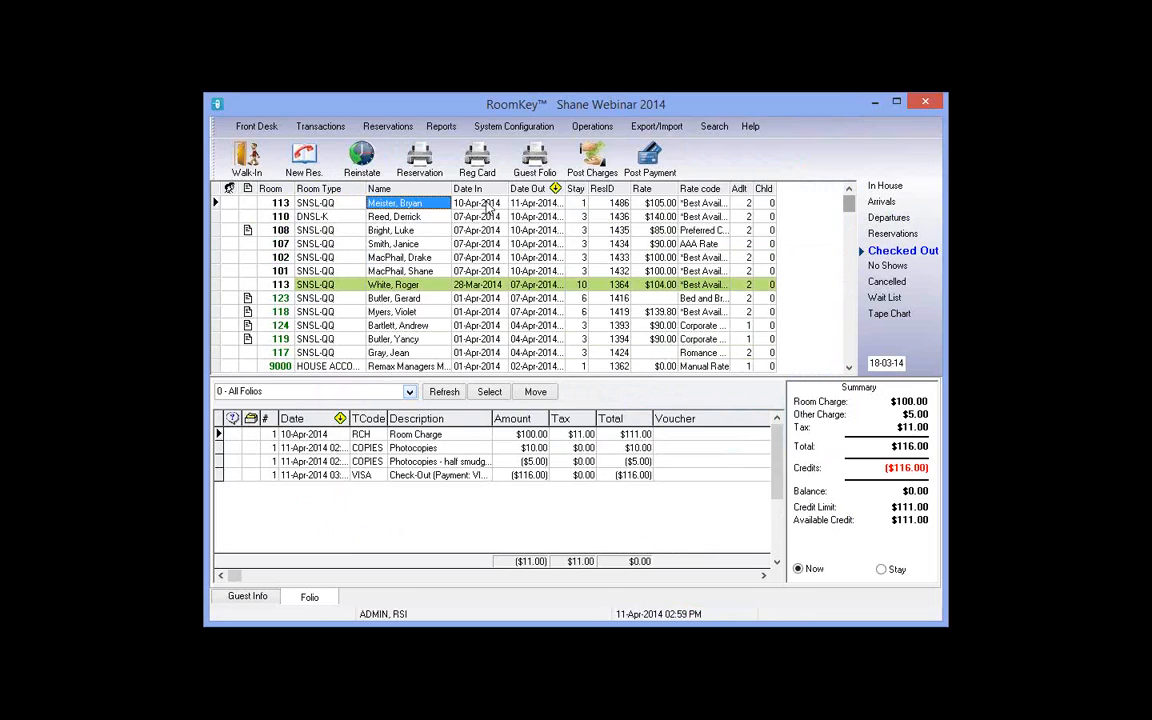
pyautogui.click(535, 160)
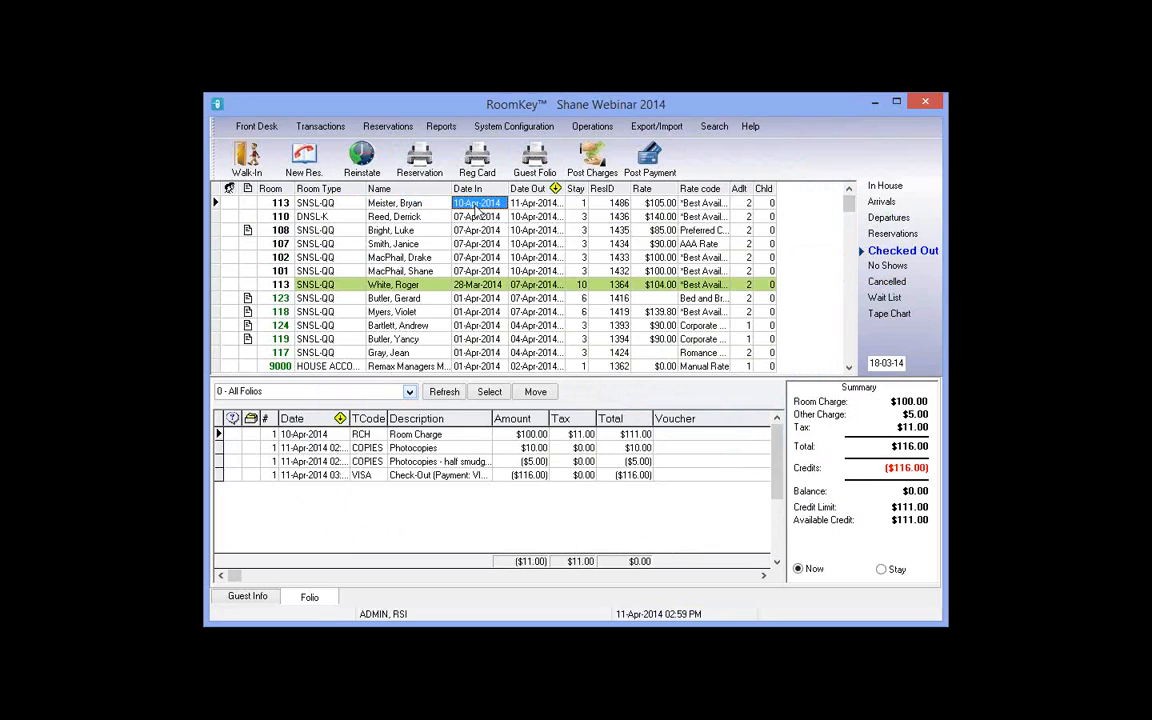
pyautogui.click(405, 205)
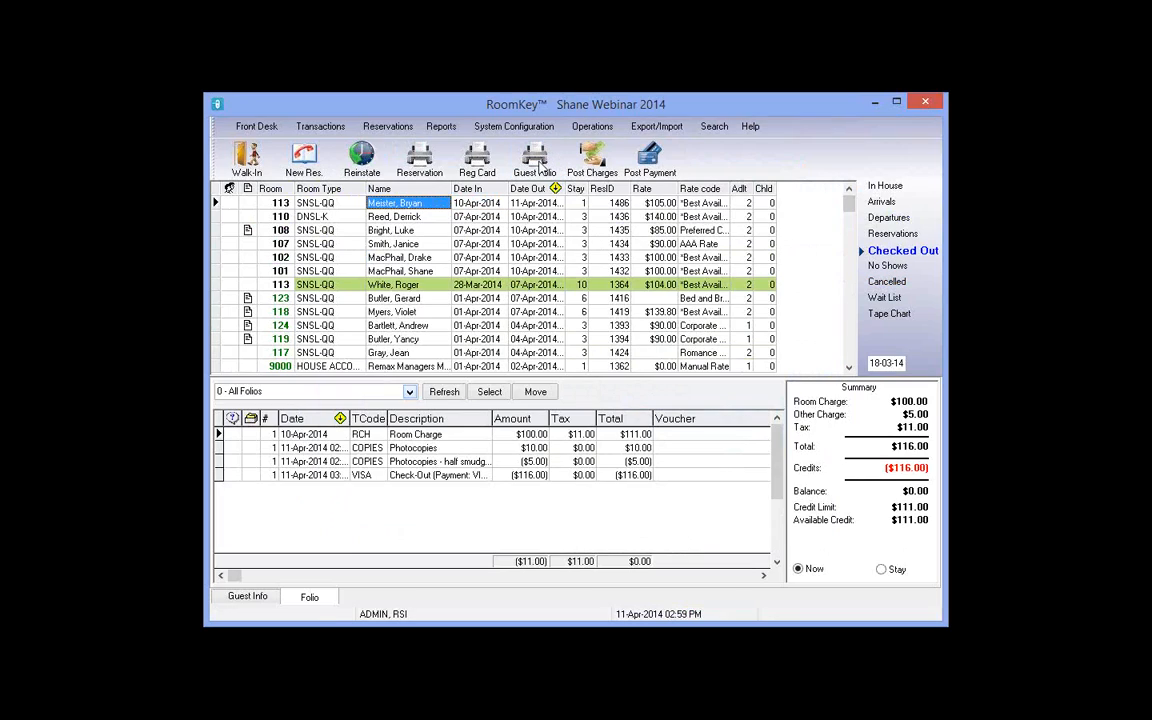
# Step: Preview room 113's printed guest folio, scroll through it, then return to today's departures
pyautogui.click(538, 162)
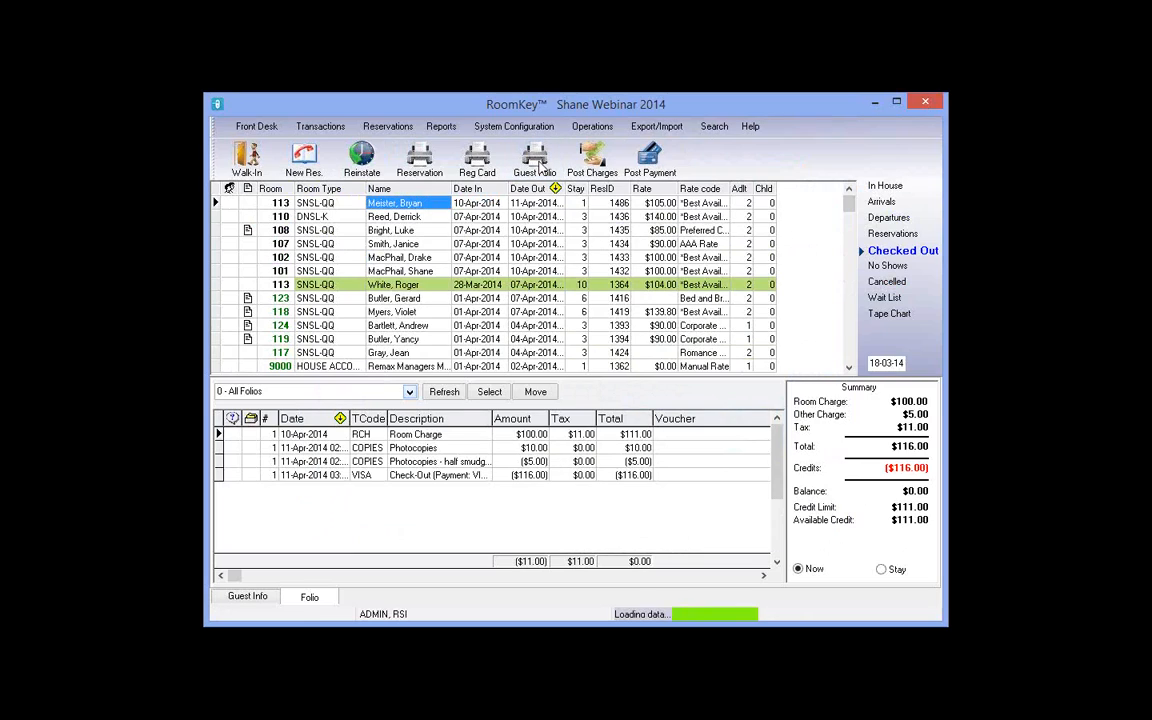
pyautogui.click(631, 431)
pyautogui.scroll(-2, 406, 320)
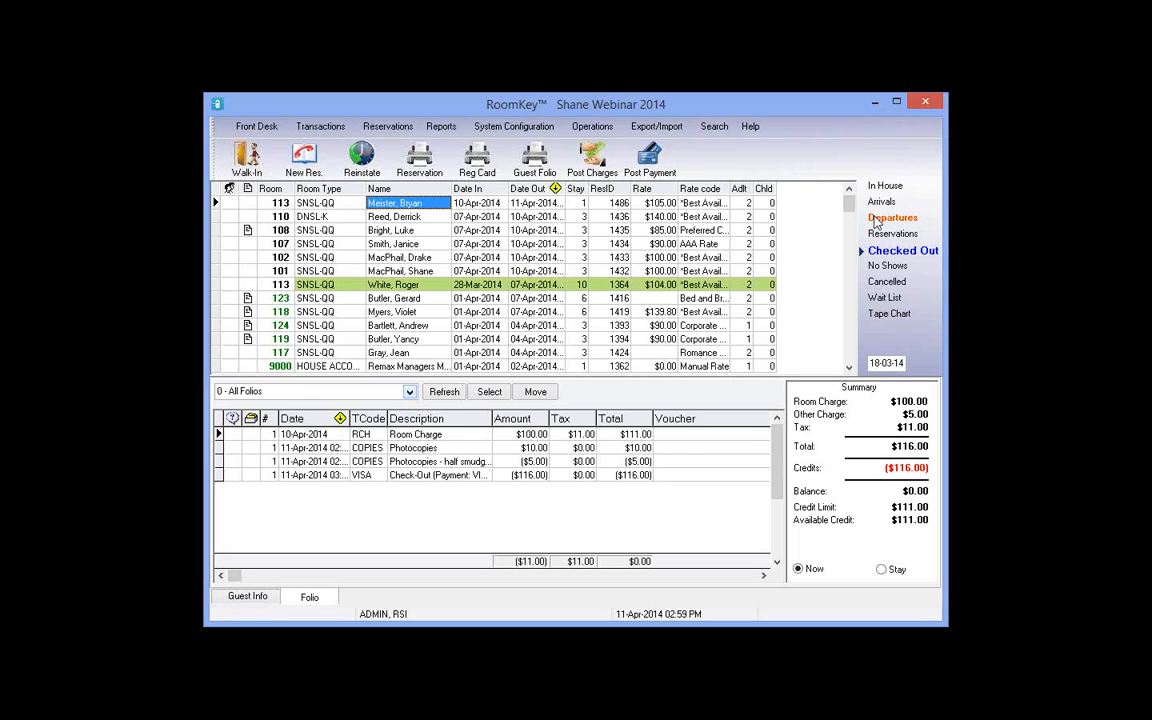
pyautogui.click(876, 219)
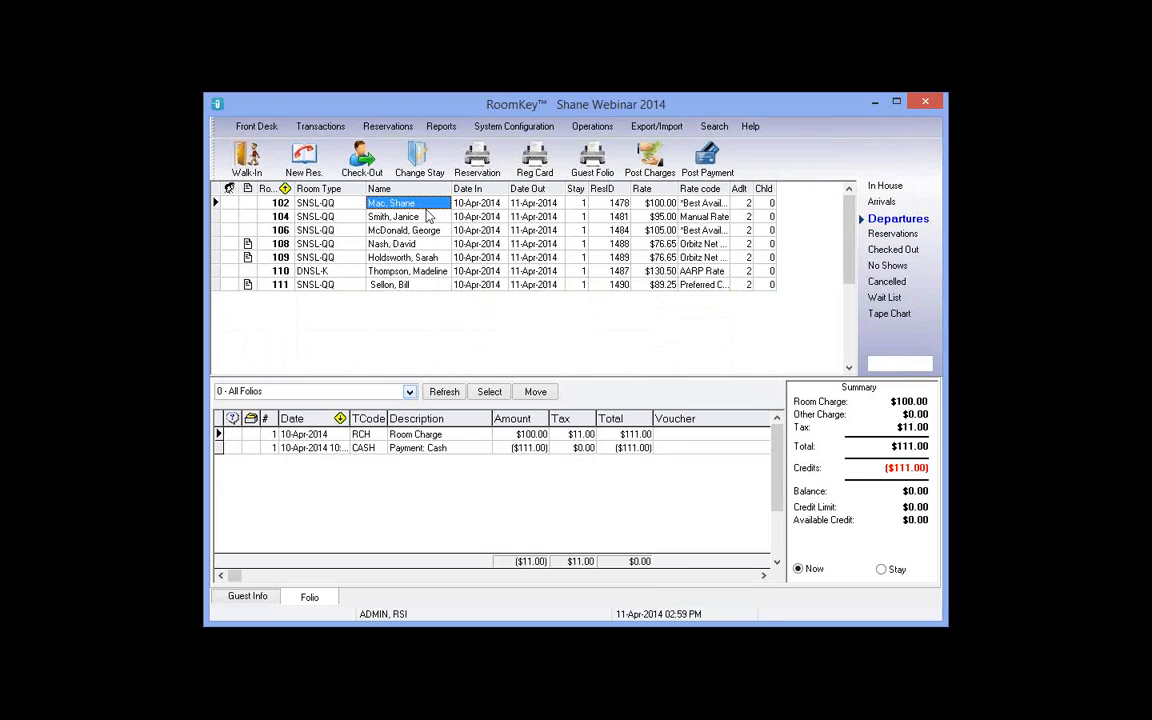
# Step: Check out the room 104 guest with the $110.45 balance paid by CASH
pyautogui.click(423, 217)
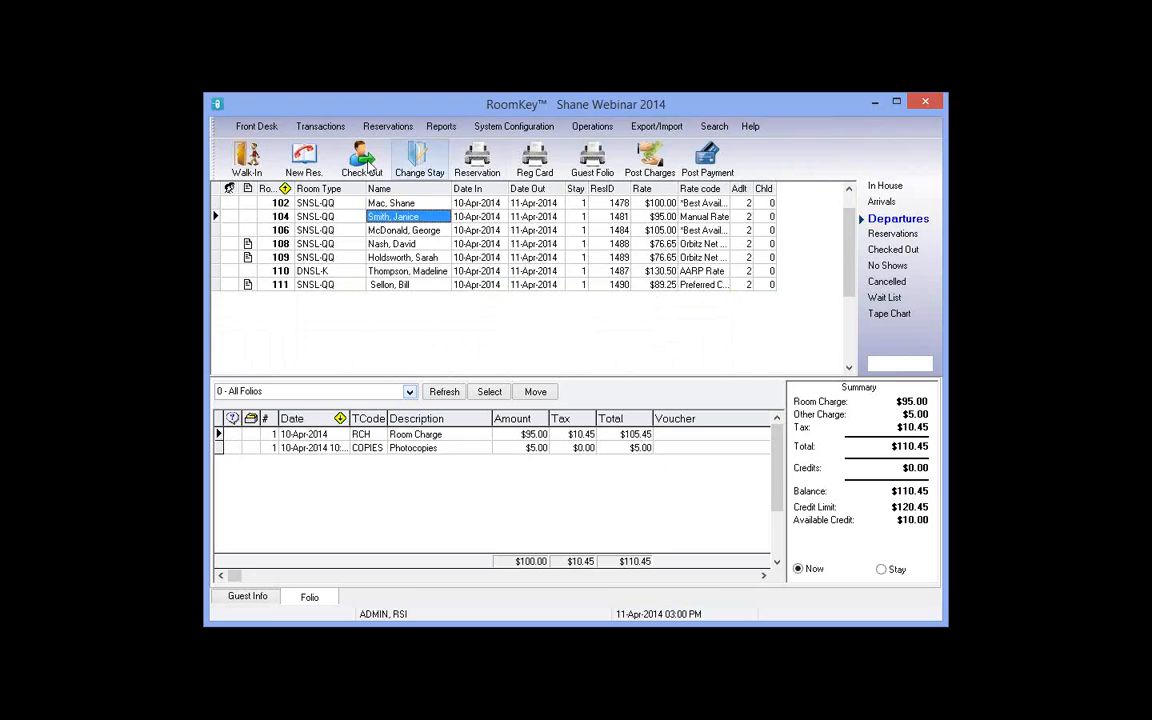
pyautogui.click(366, 165)
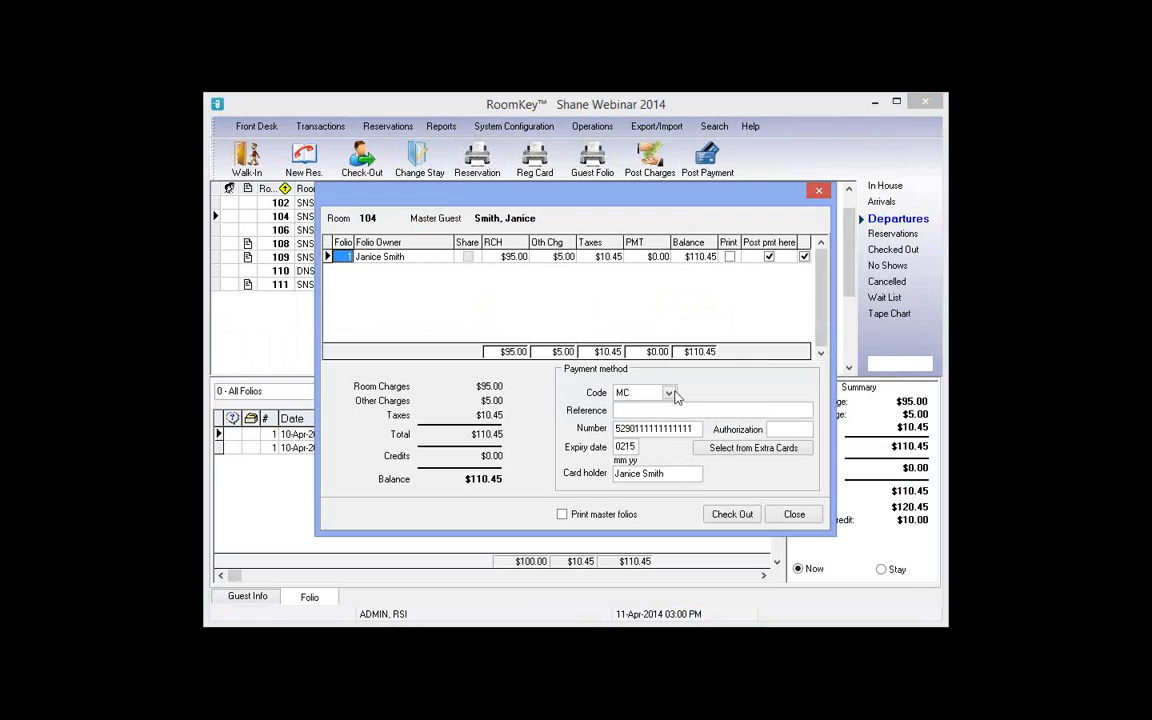
pyautogui.click(669, 393)
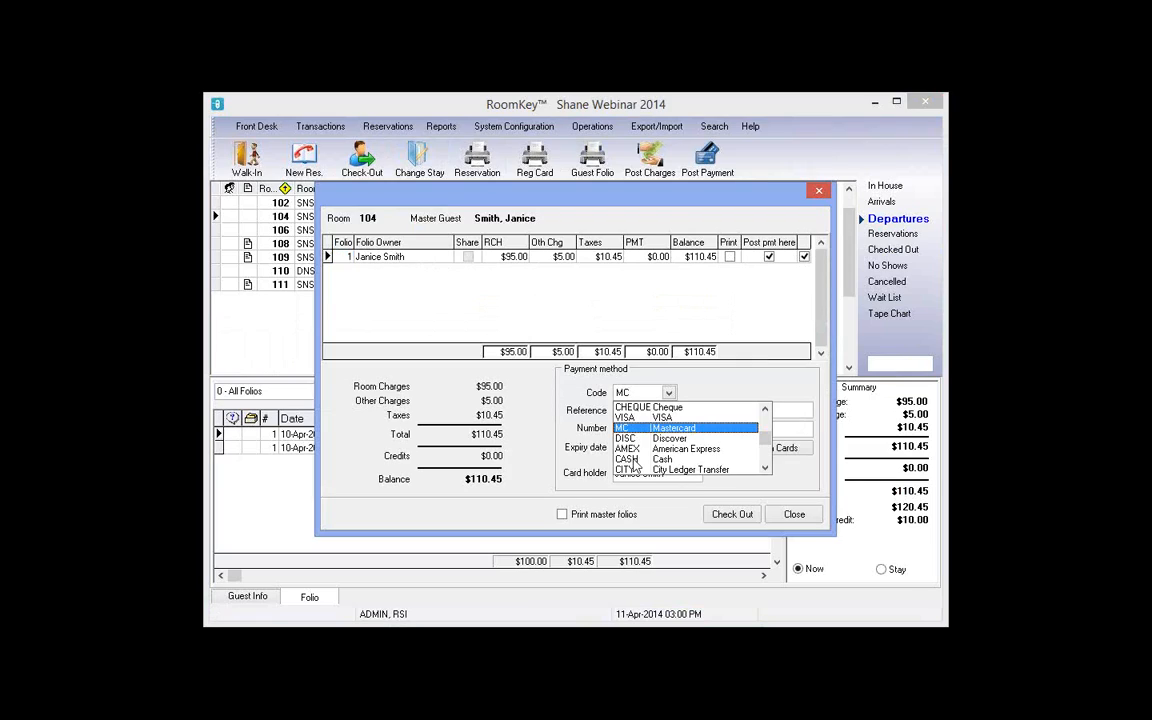
pyautogui.press('Return')
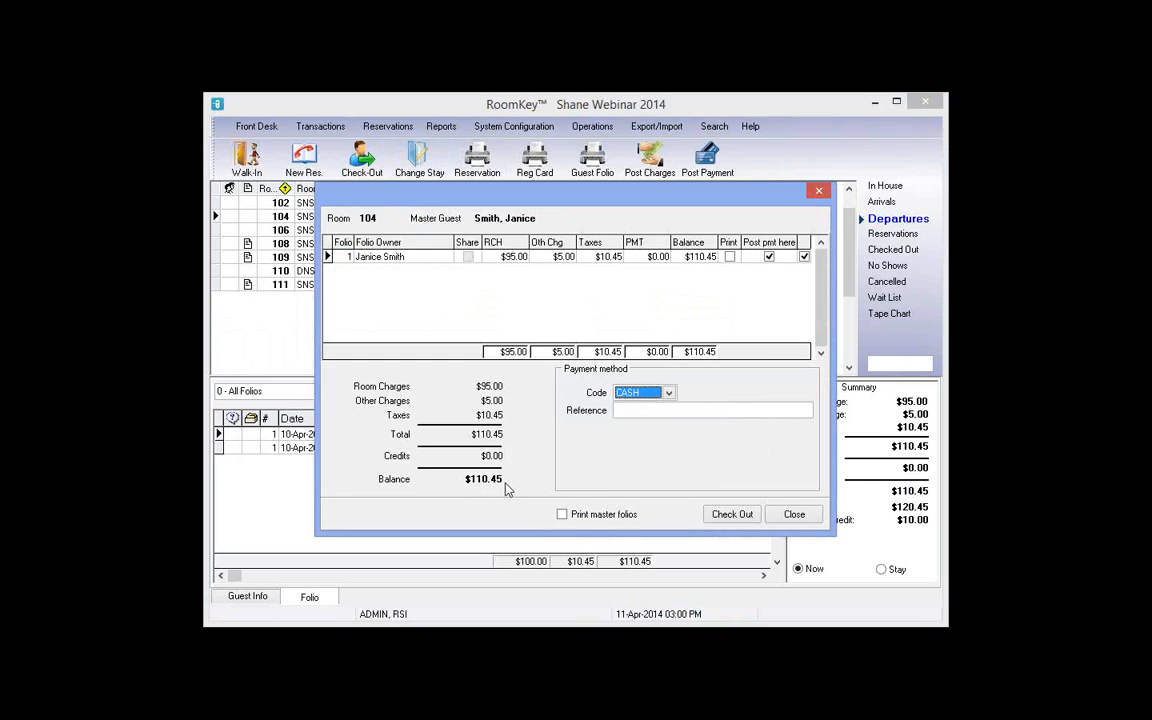
pyautogui.click(729, 519)
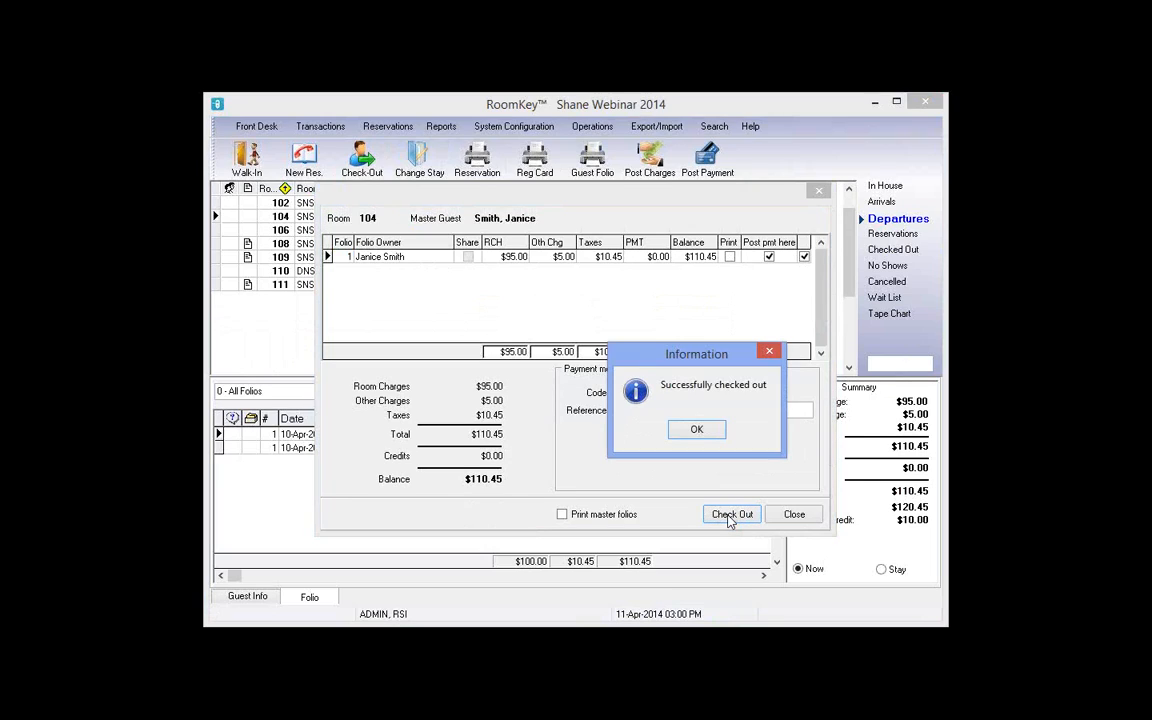
pyautogui.click(700, 429)
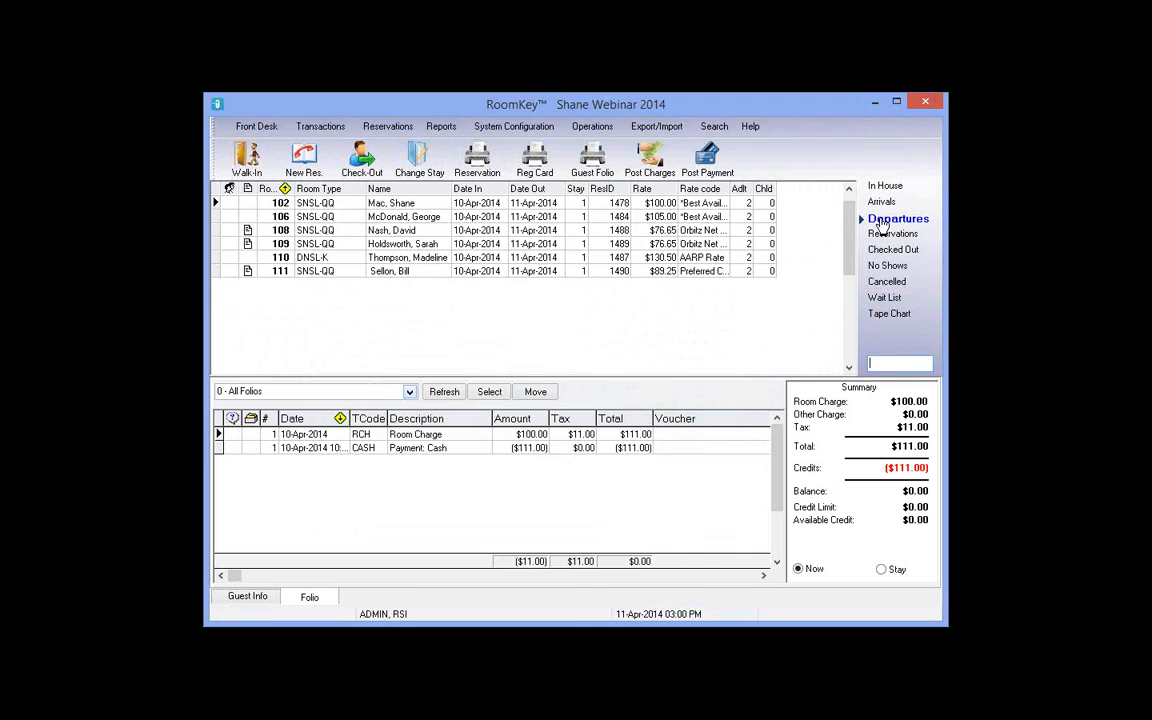
# Step: Select room 102 and review its room charge and $111.00 cash payment folio lines
pyautogui.click(423, 206)
pyautogui.click(508, 436)
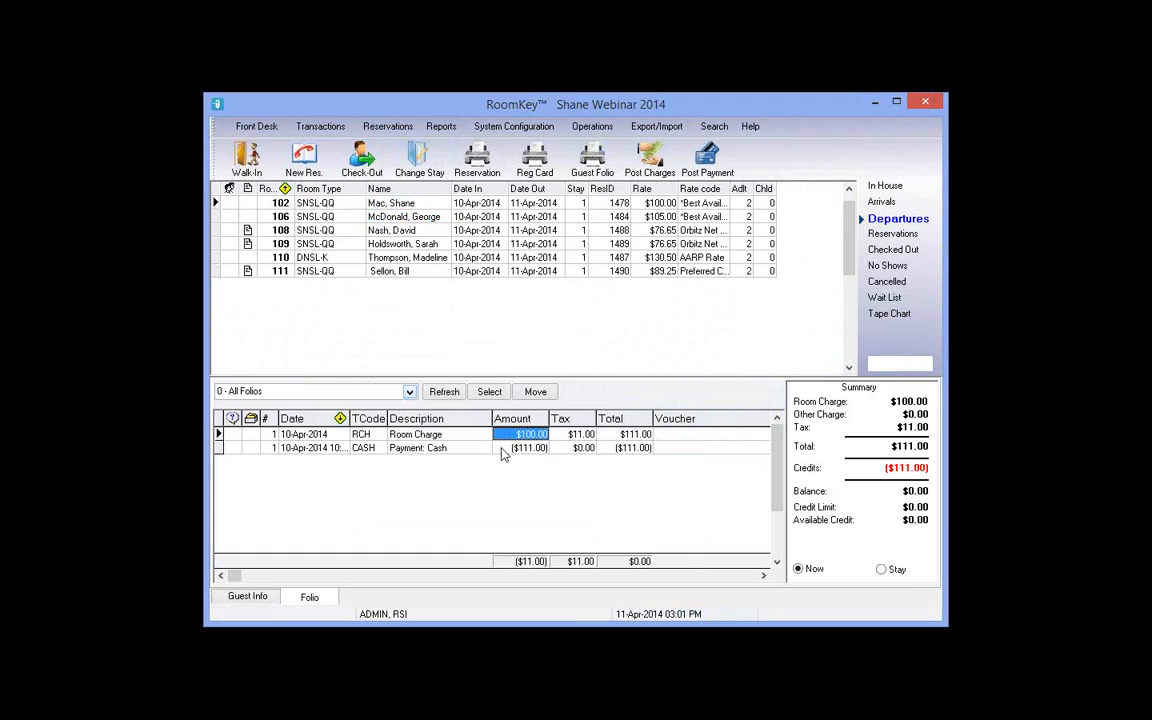
pyautogui.click(505, 448)
pyautogui.press('Right')
pyautogui.press('Right')
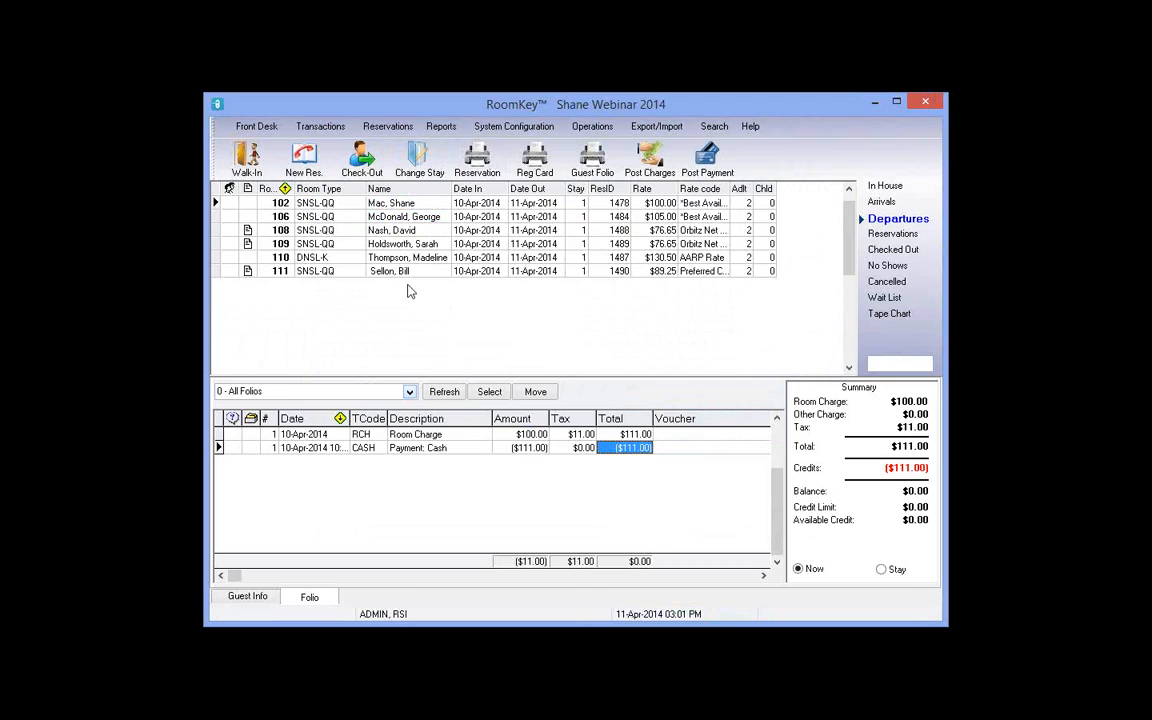
# Step: Check out the room 102 guest with its $0.00 balance and confirm
pyautogui.click(369, 168)
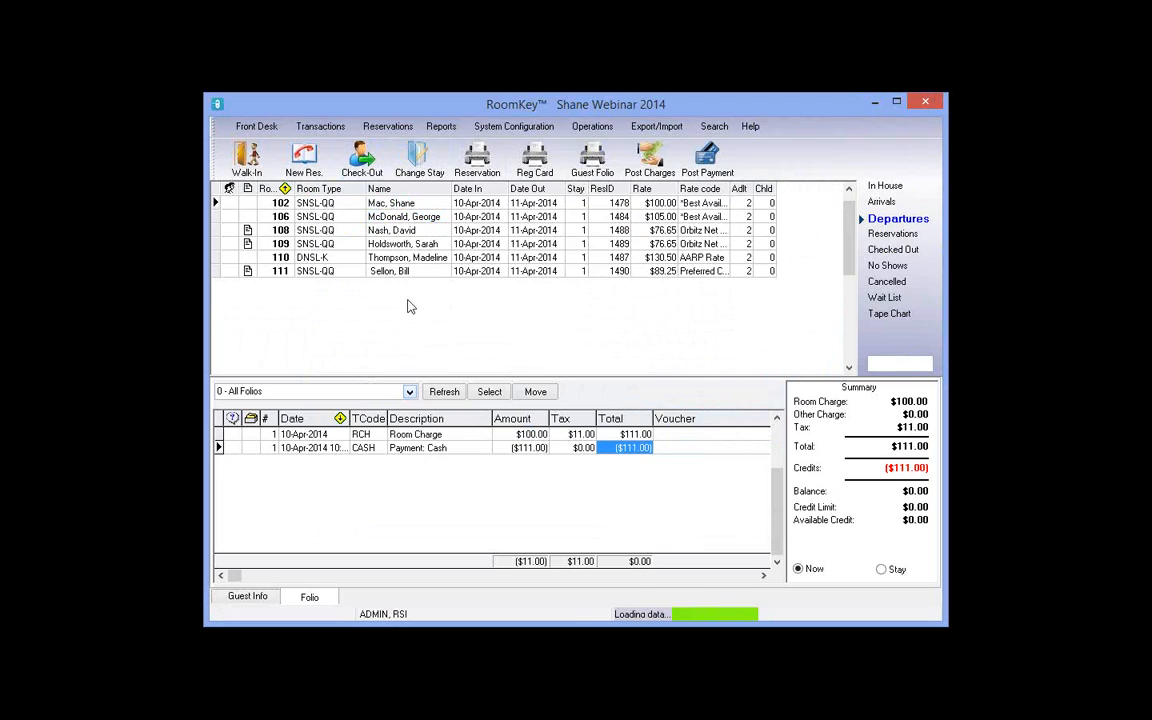
pyautogui.click(603, 258)
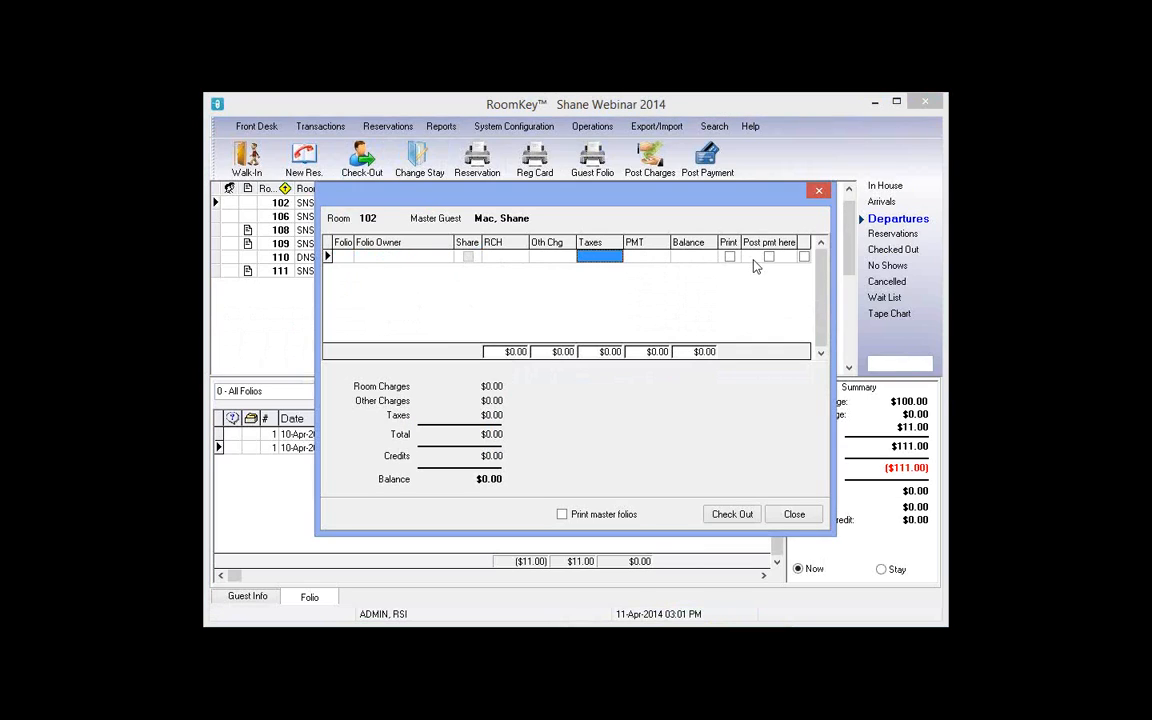
pyautogui.click(688, 257)
pyautogui.click(640, 257)
pyautogui.click(557, 262)
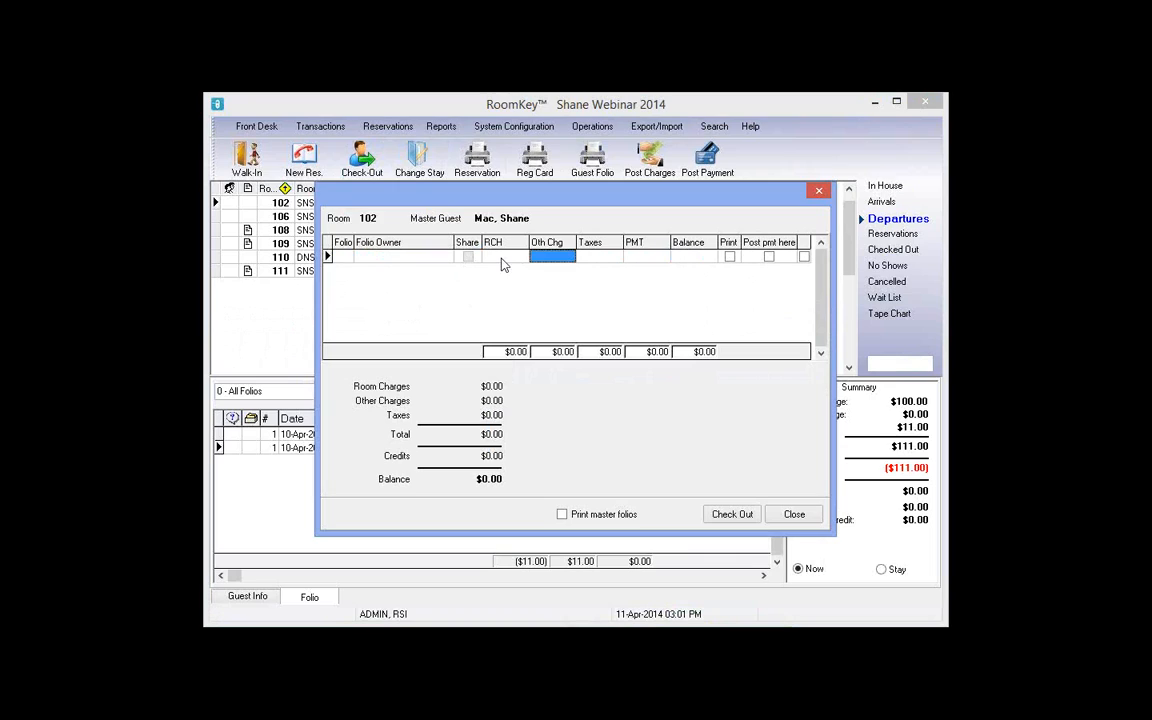
pyautogui.click(502, 258)
pyautogui.click(741, 516)
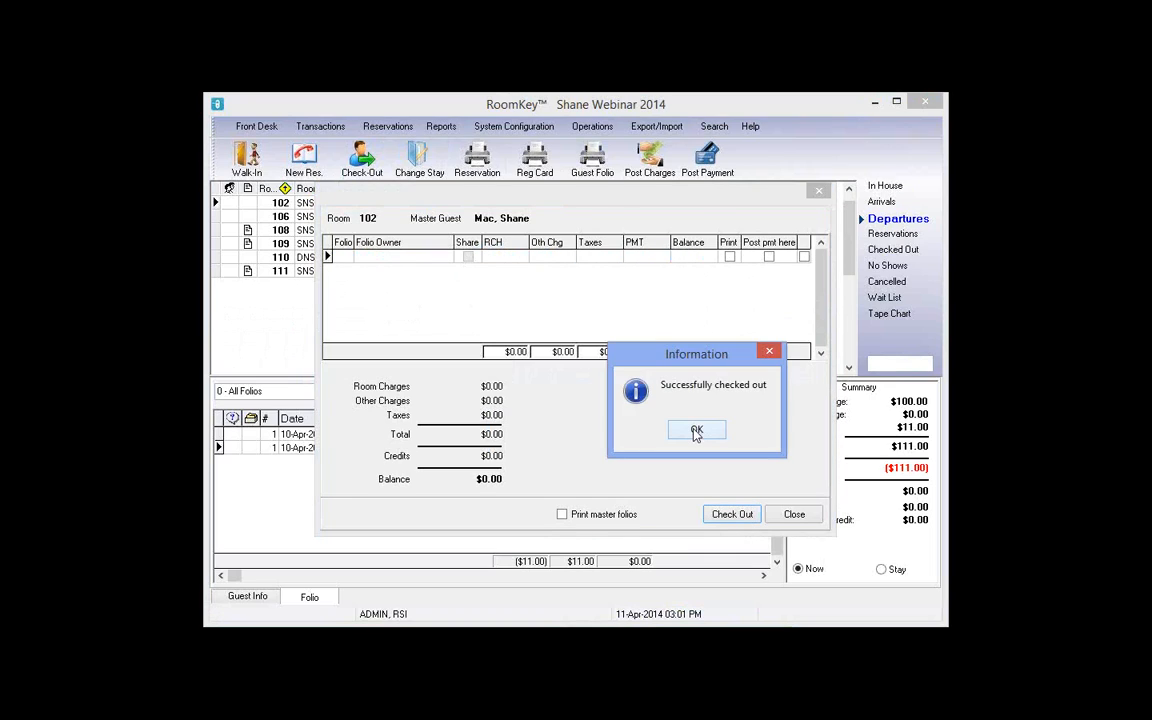
pyautogui.click(694, 431)
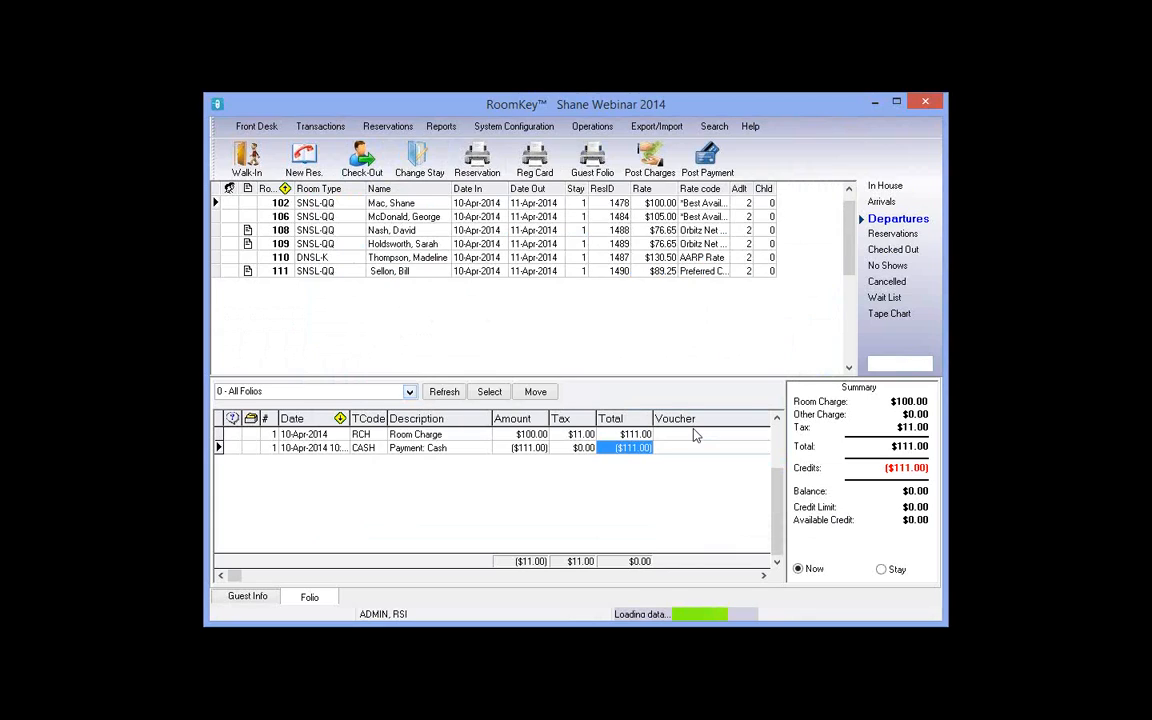
# Step: Select room 110 in today's departures and pick its $139.86 Room Charge folio line
pyautogui.click(886, 220)
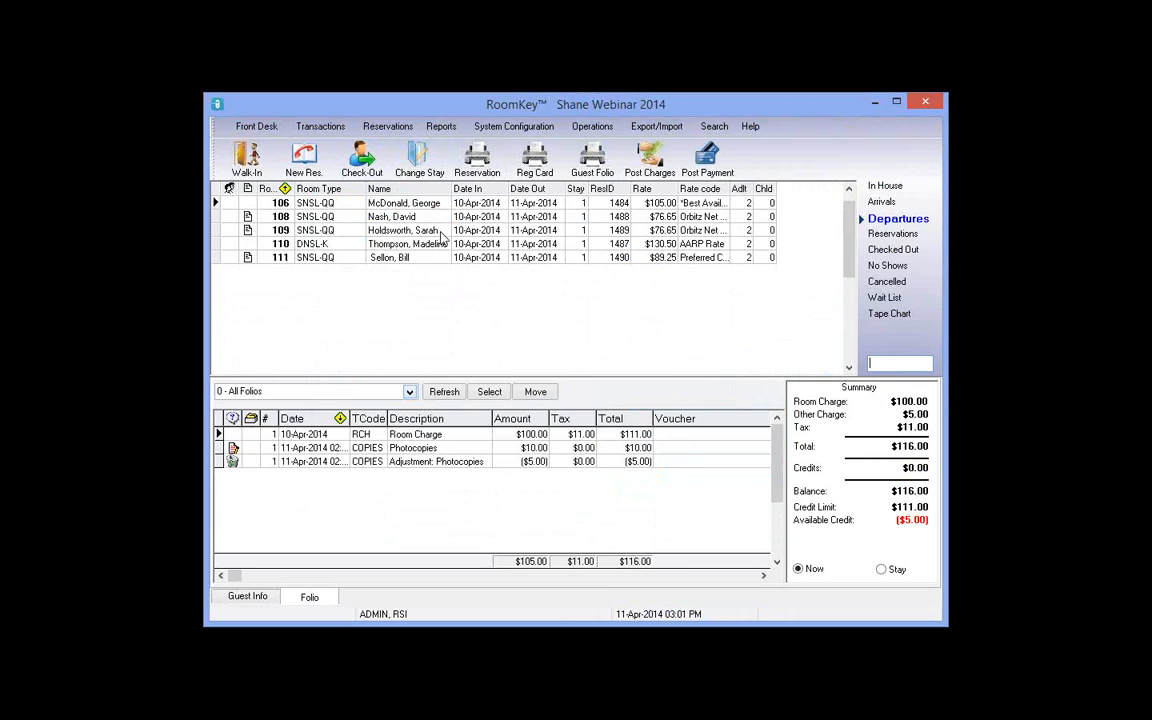
pyautogui.click(438, 231)
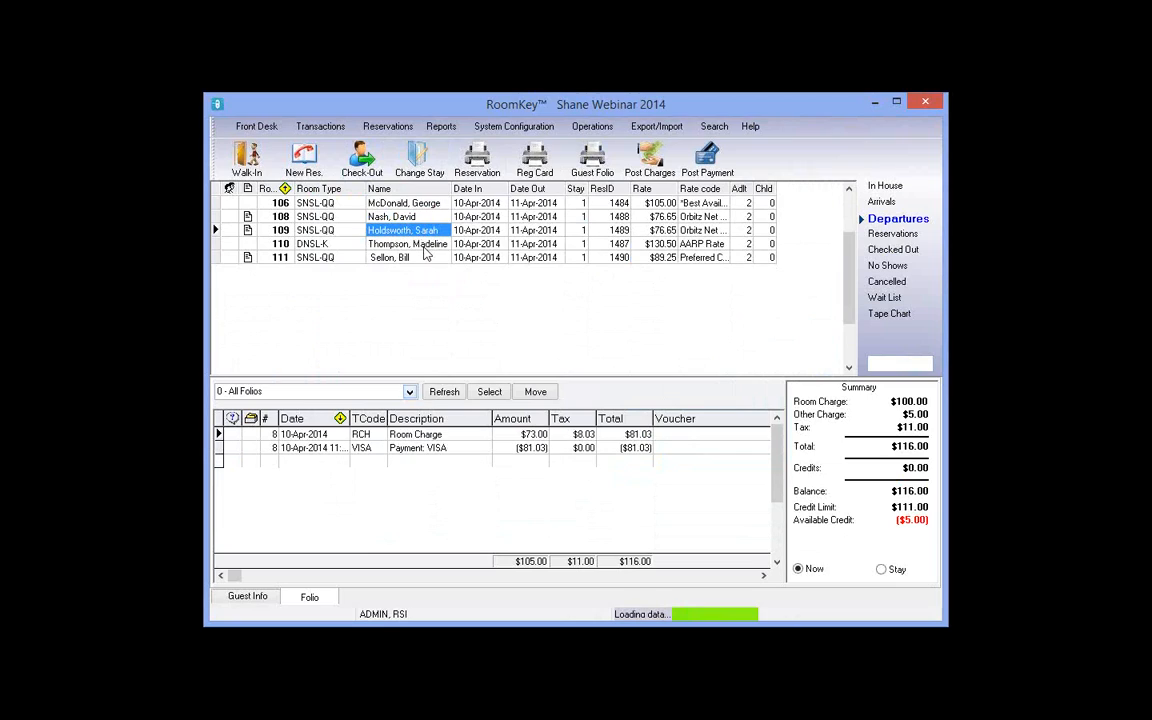
pyautogui.click(423, 246)
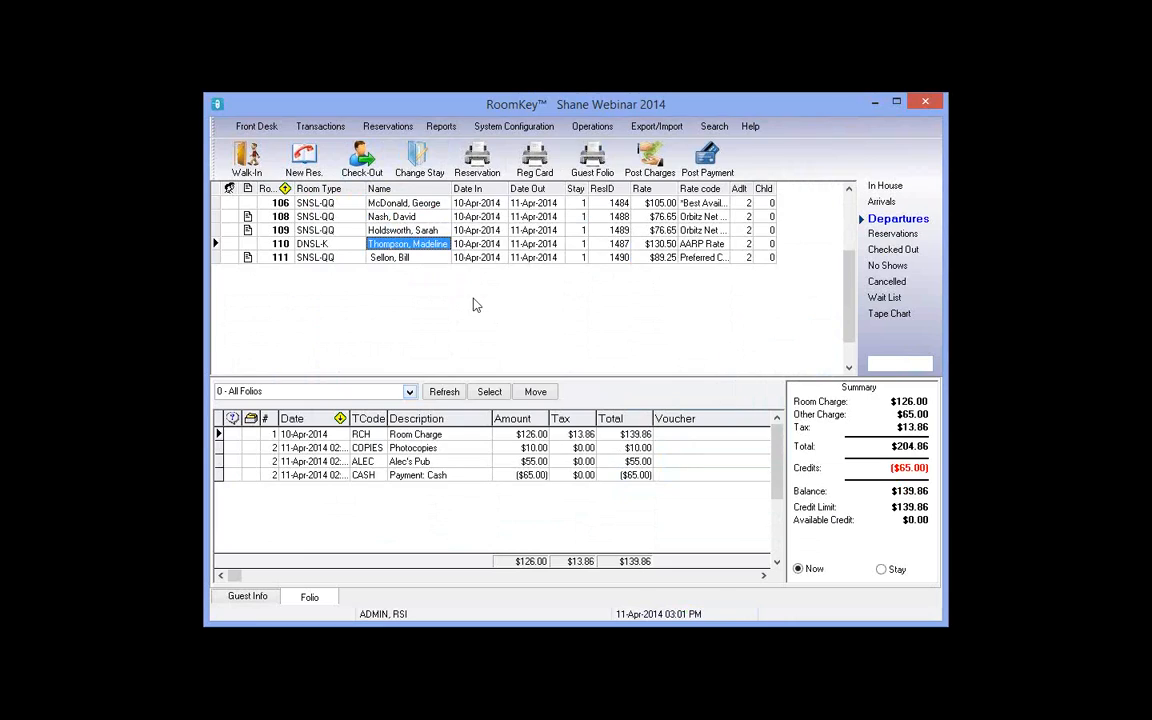
pyautogui.click(438, 436)
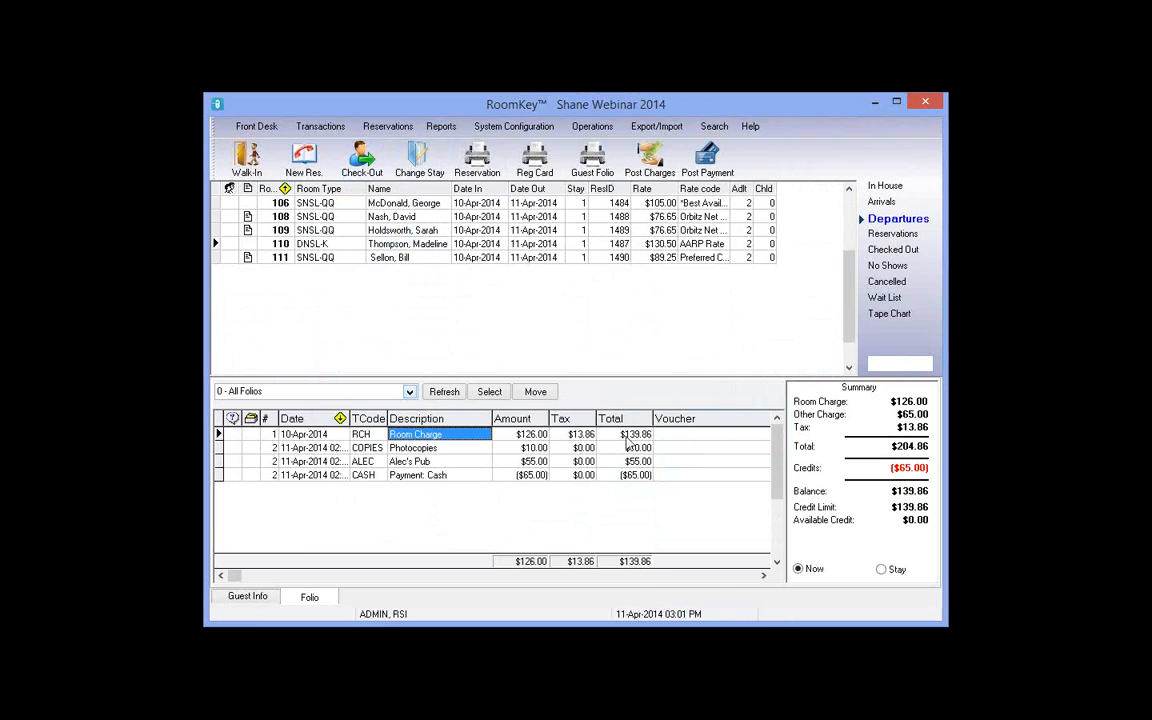
pyautogui.click(624, 436)
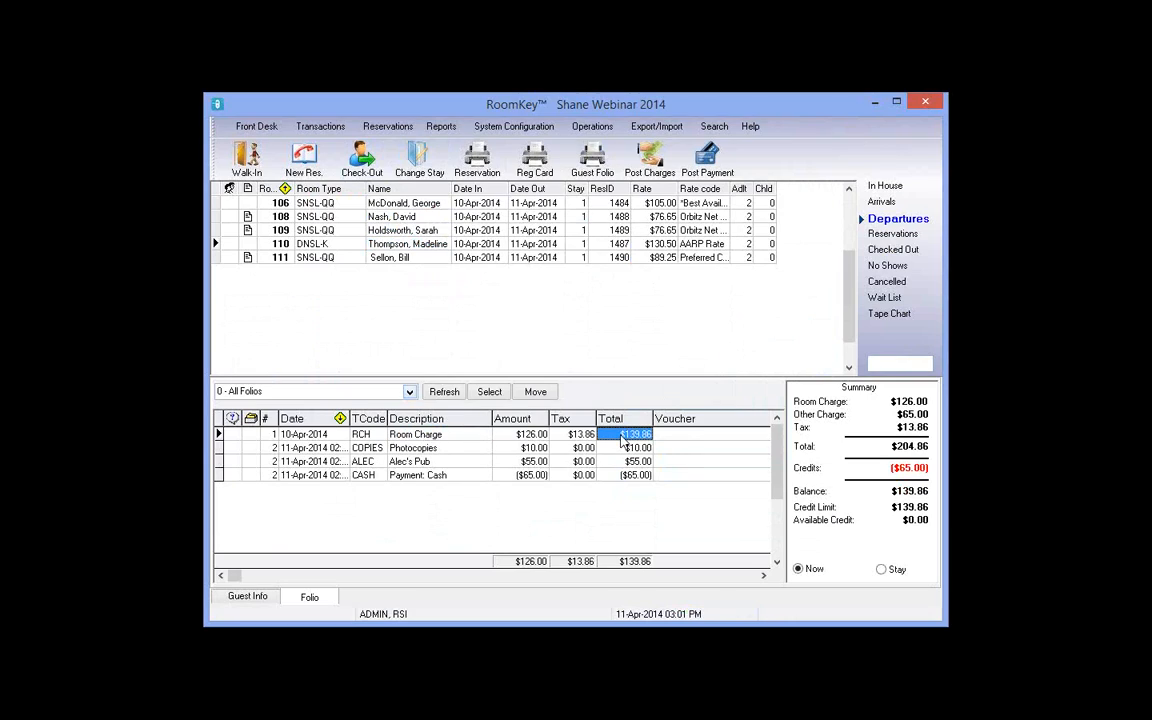
# Step: Adjust room 110's room charge by 20 ($22.20 with tax) and start its check-out
pyautogui.rightClick(621, 440)
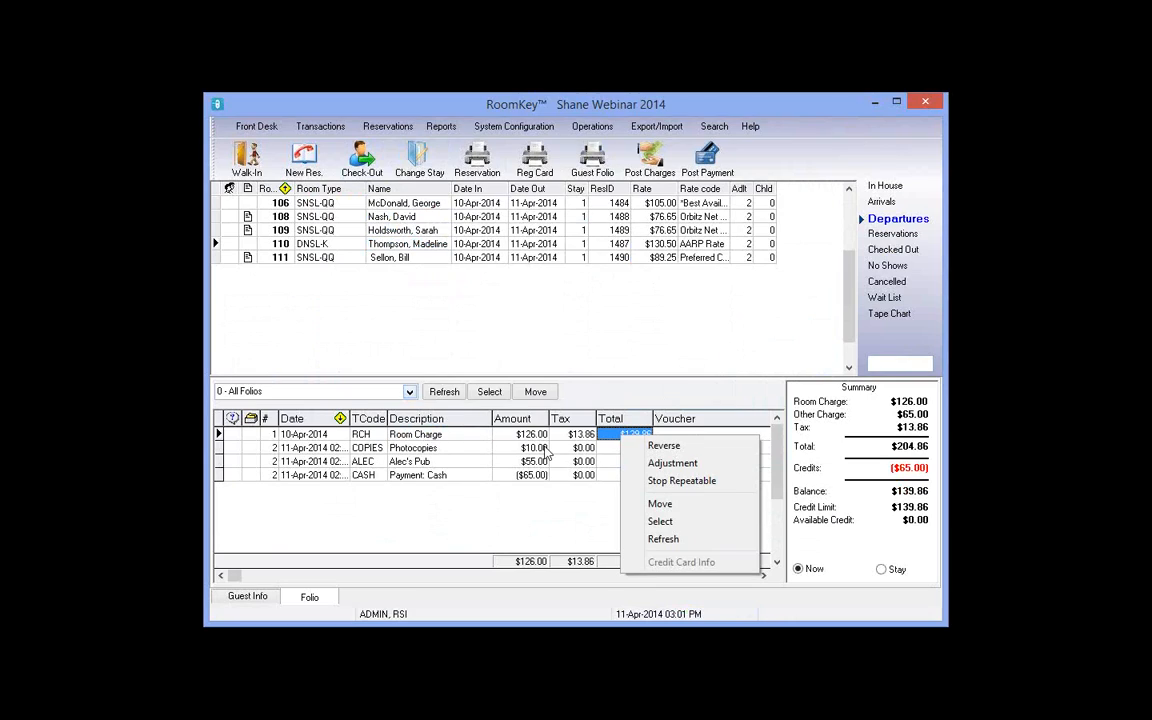
pyautogui.click(673, 465)
pyautogui.write('20')
pyautogui.click(664, 452)
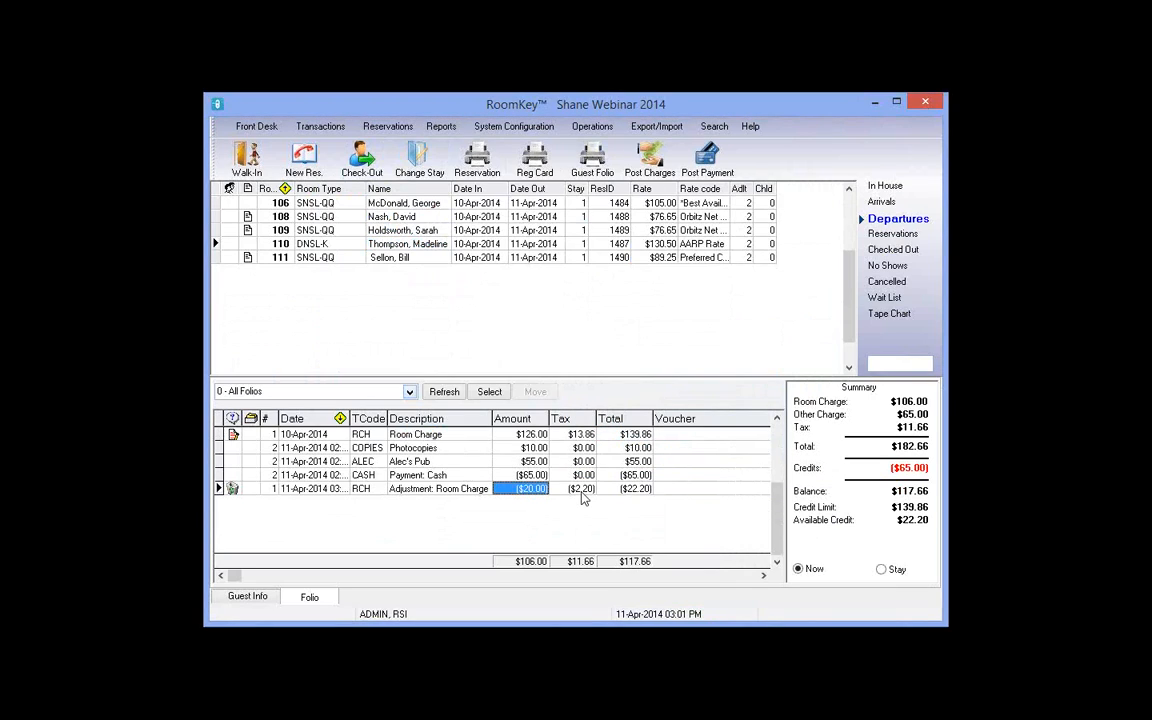
pyautogui.click(582, 492)
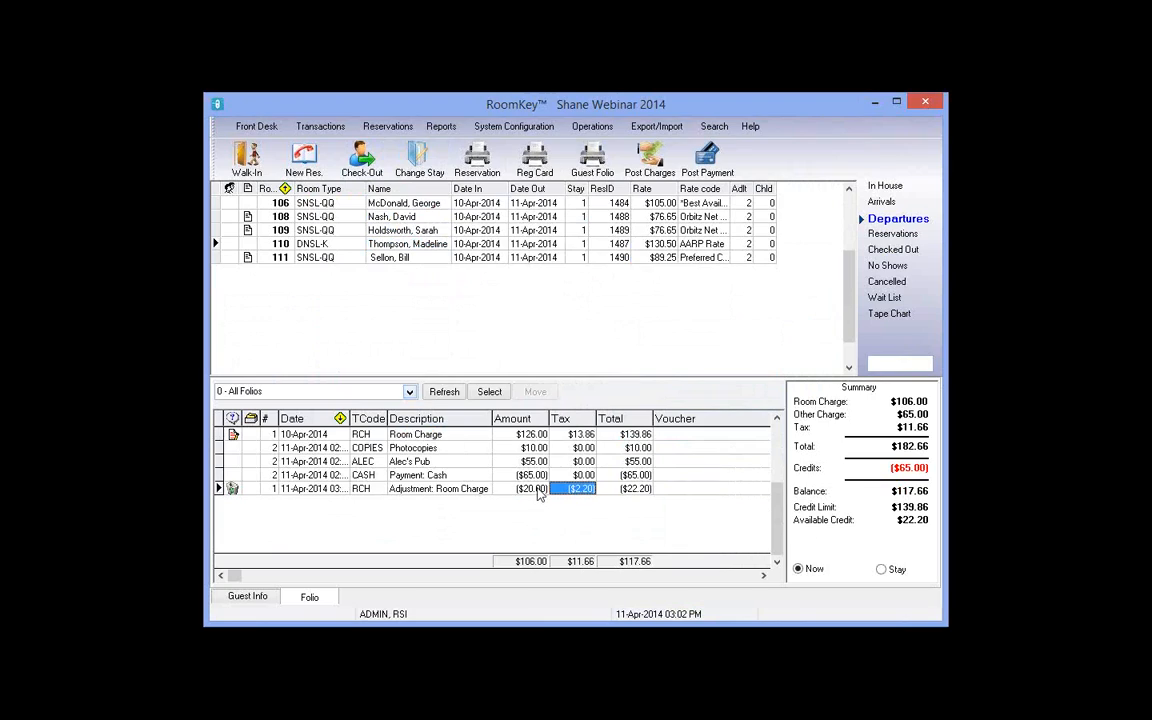
pyautogui.click(538, 492)
pyautogui.click(532, 437)
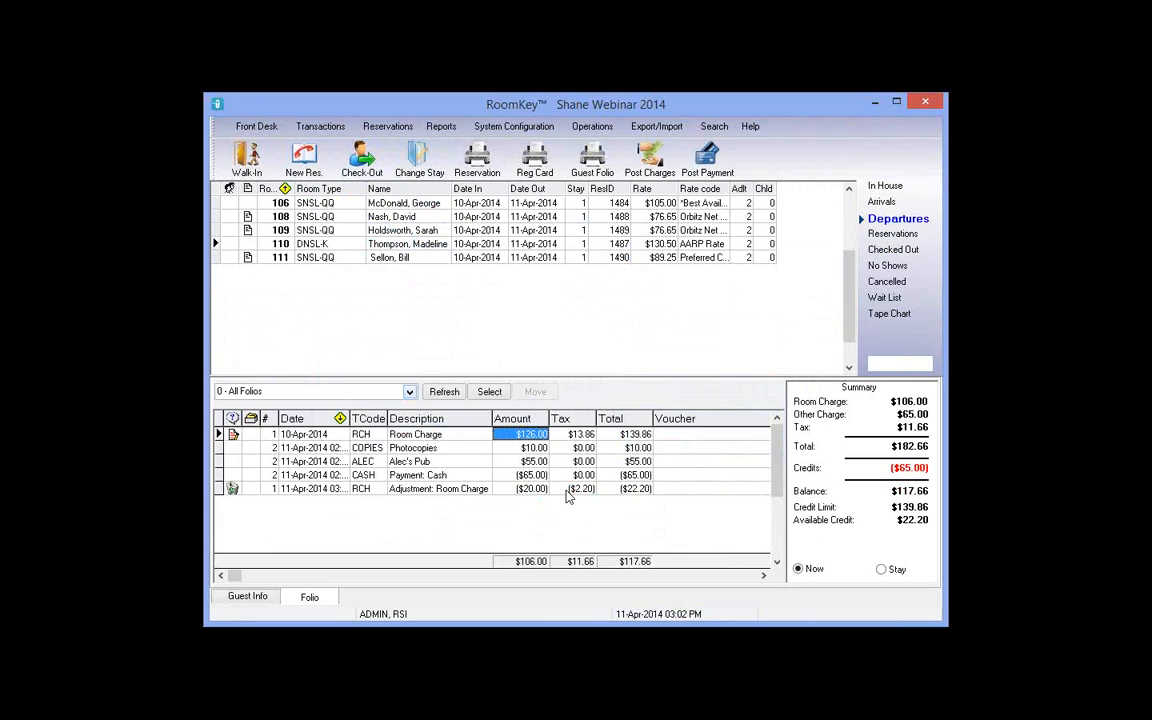
pyautogui.click(567, 490)
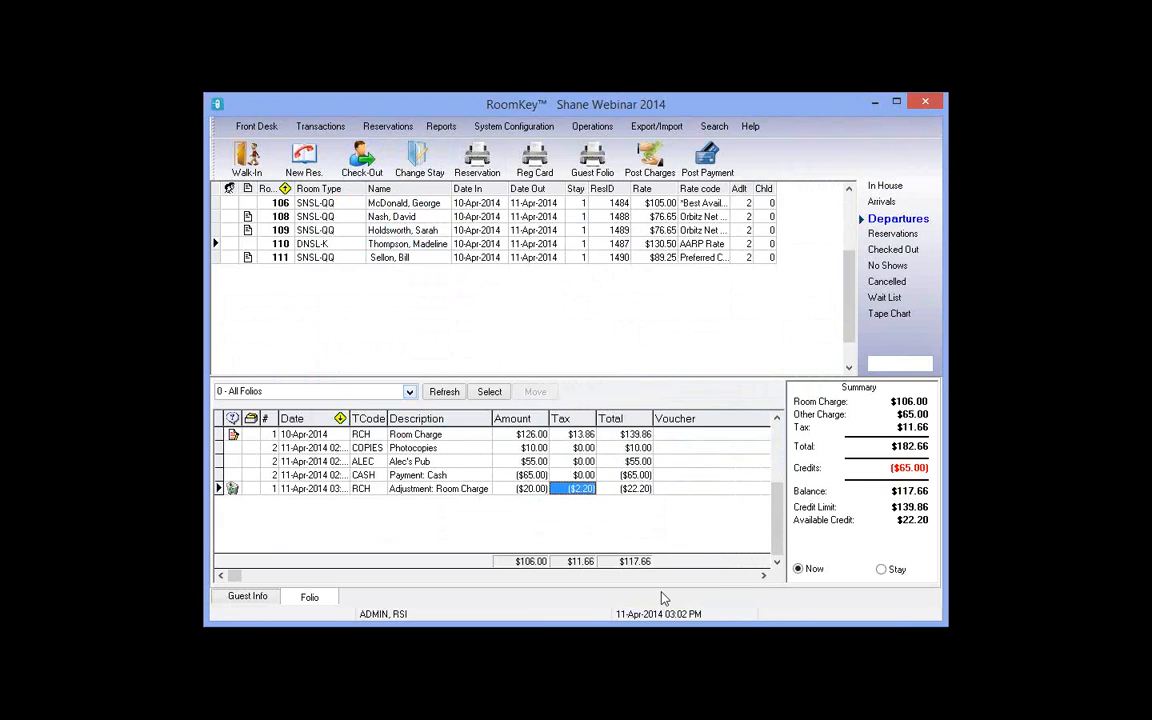
pyautogui.click(364, 158)
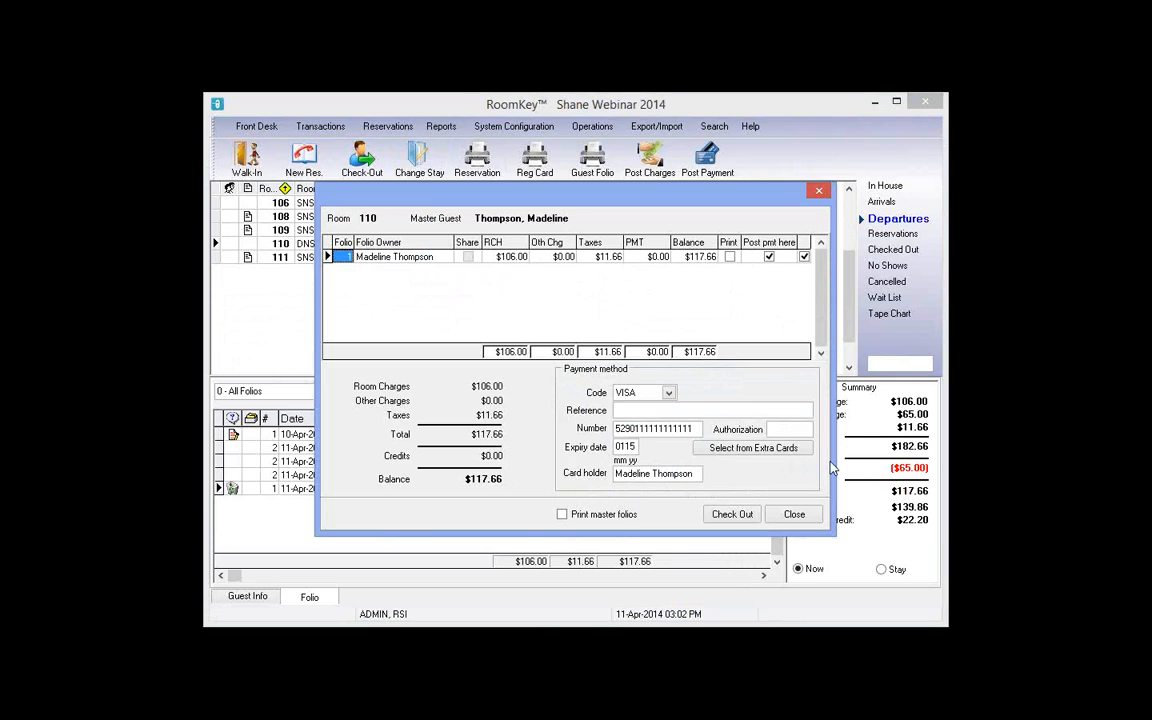
# Step: Enter the card authorization code and check out room 110's $117.66 balance by VISA
pyautogui.click(771, 430)
pyautogui.write('6549841')
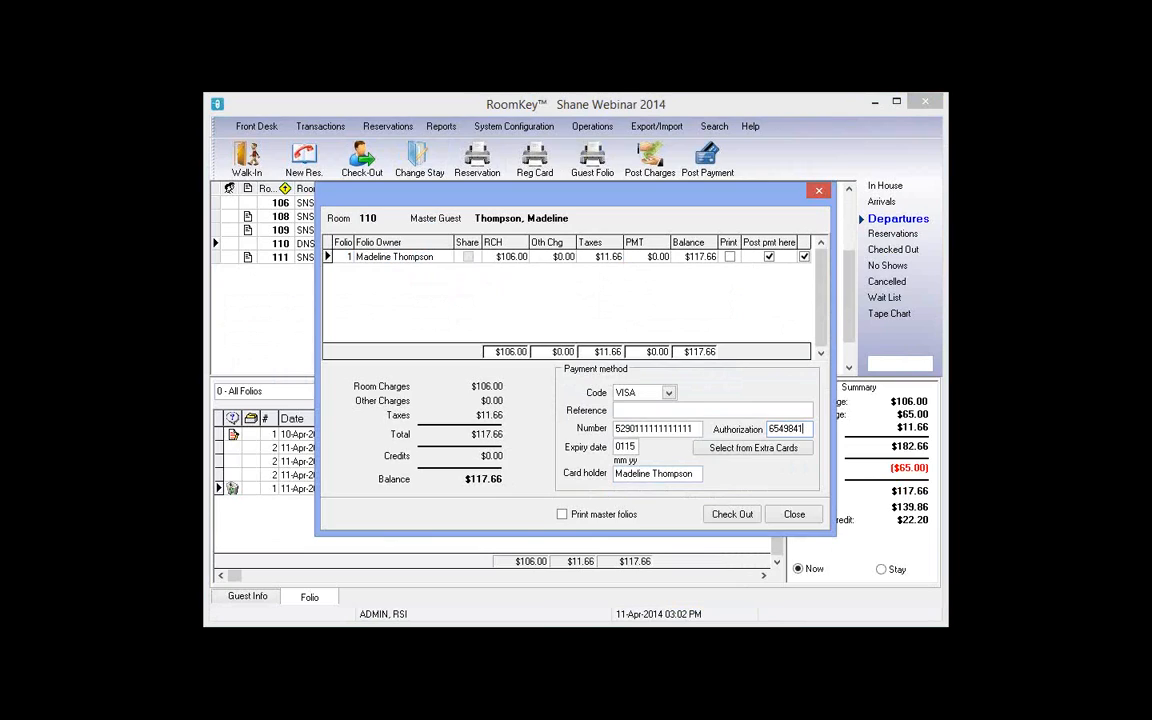
pyautogui.click(745, 522)
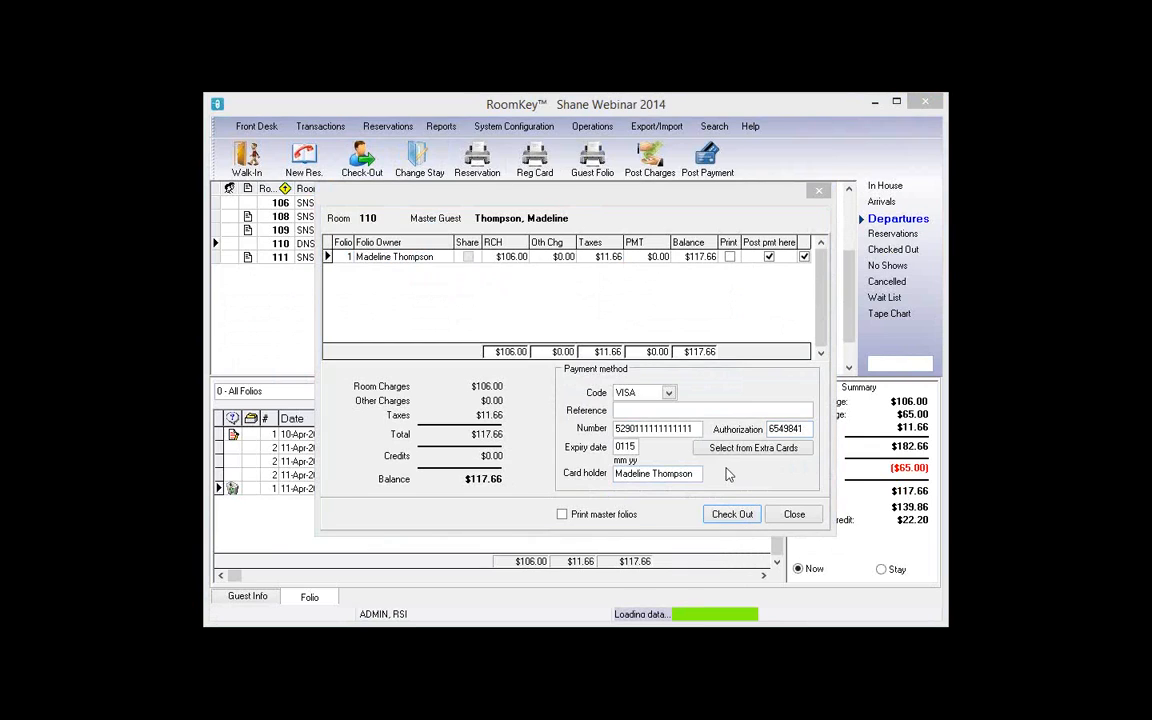
pyautogui.click(697, 430)
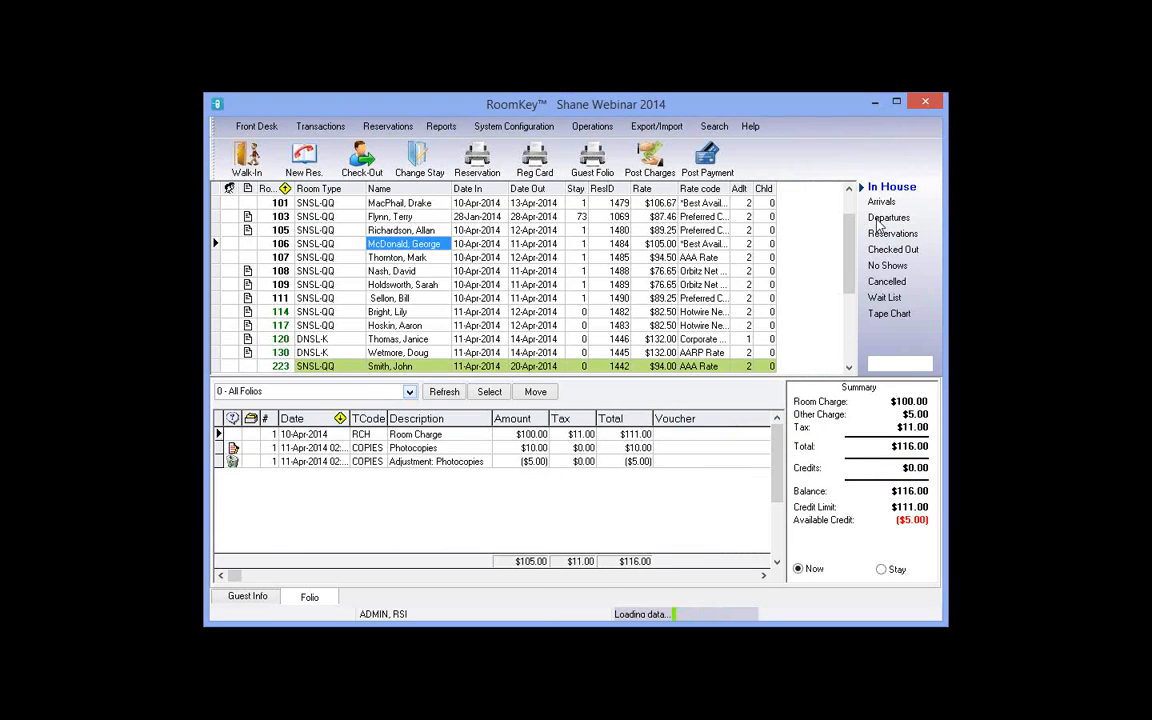
# Step: Open today's departures and select room 109's guest record
pyautogui.click(880, 219)
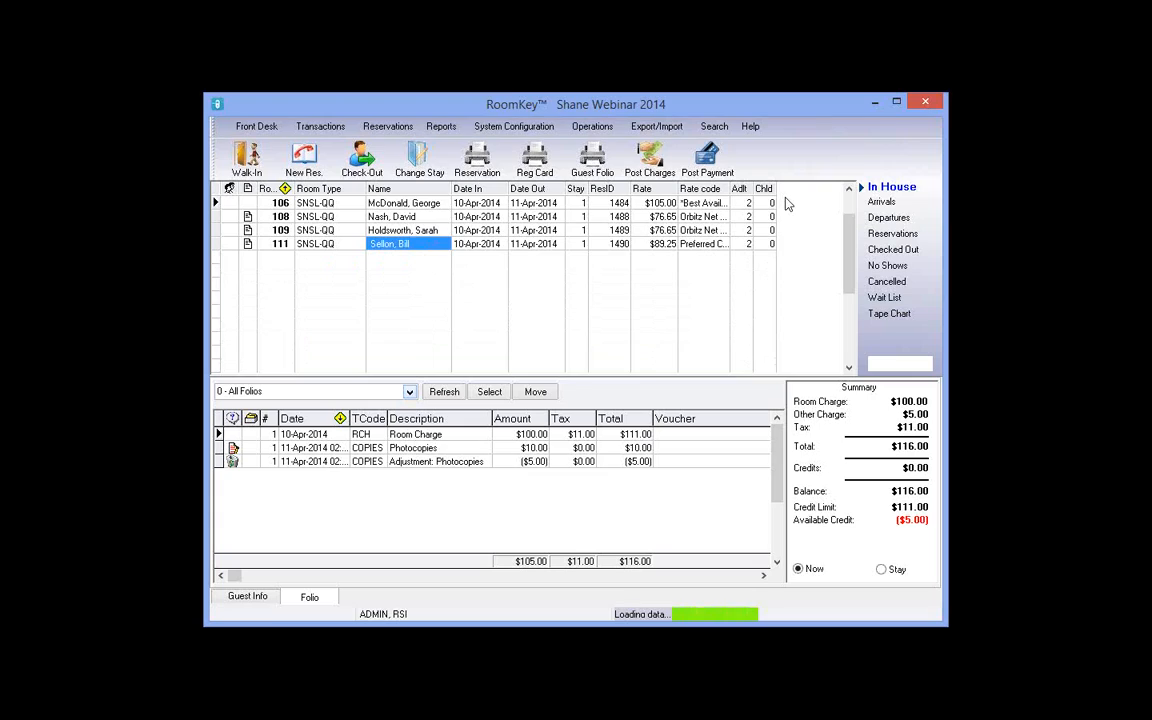
pyautogui.click(702, 217)
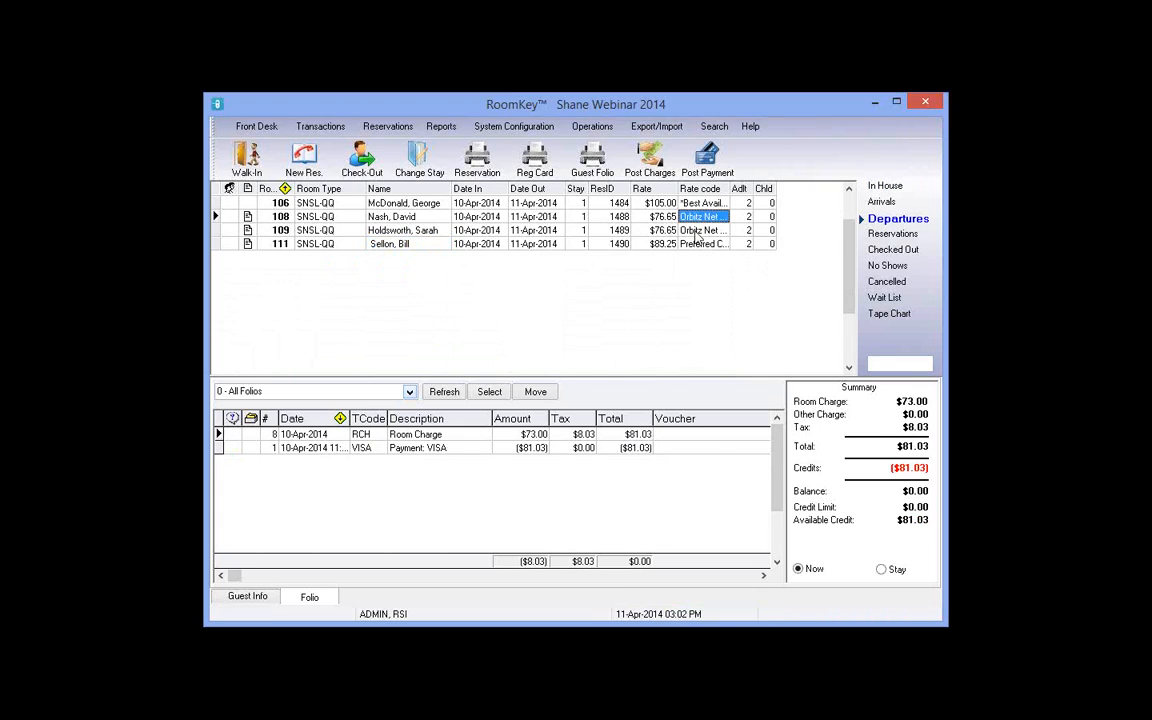
pyautogui.click(698, 231)
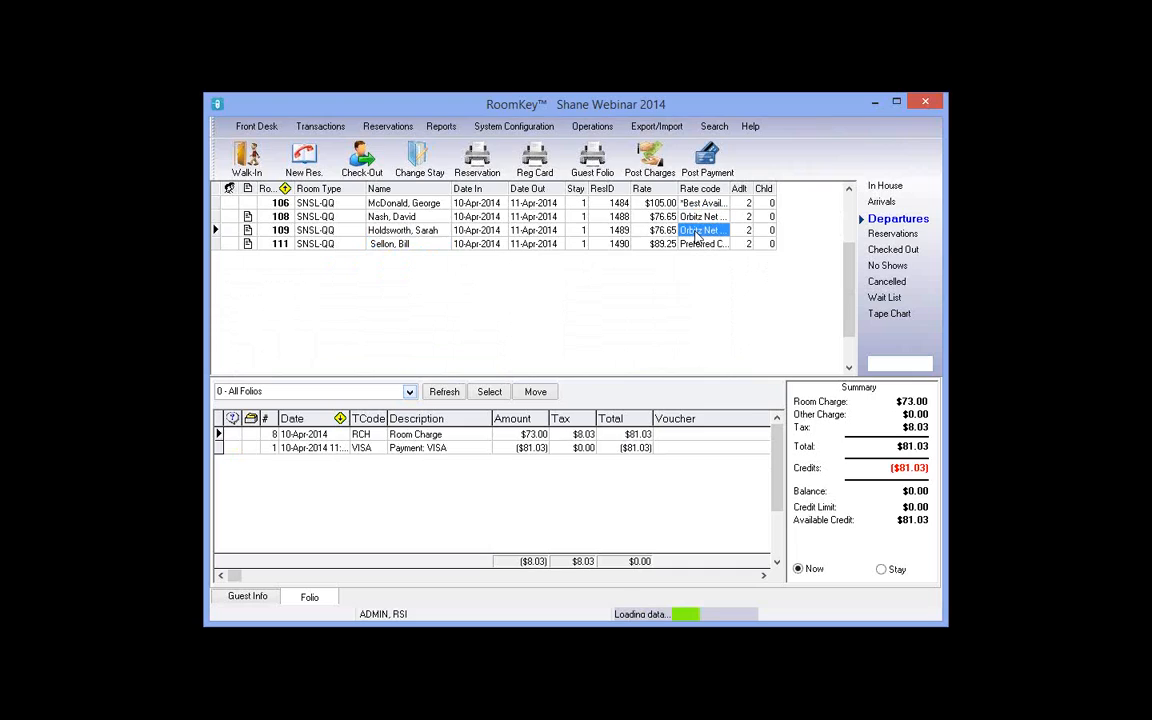
pyautogui.click(400, 230)
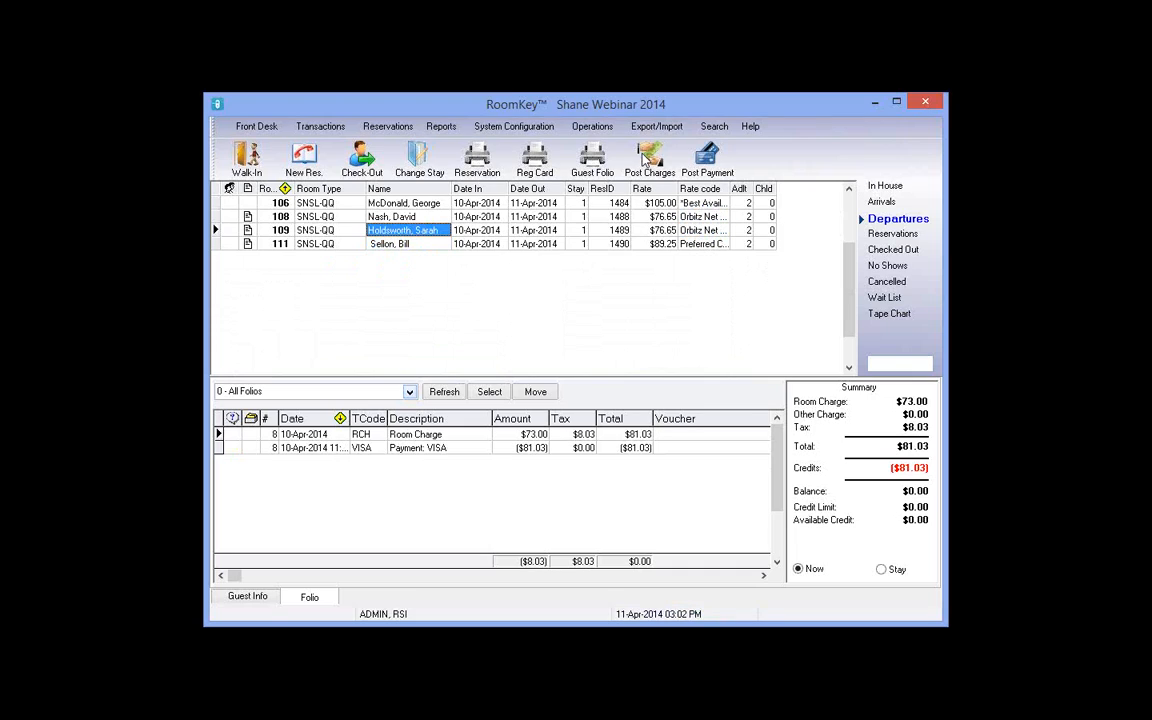
# Step: Post a $55.00 charge to room 109 under the ALEC (Alec's Pub) code
pyautogui.click(645, 161)
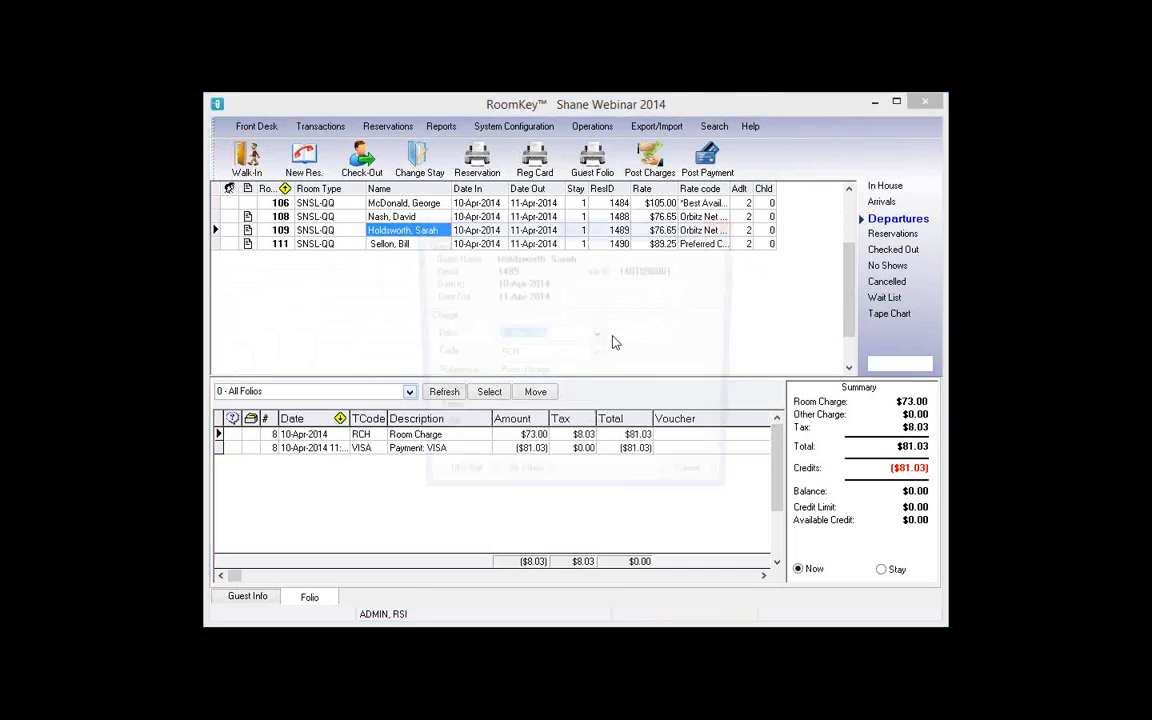
pyautogui.click(597, 355)
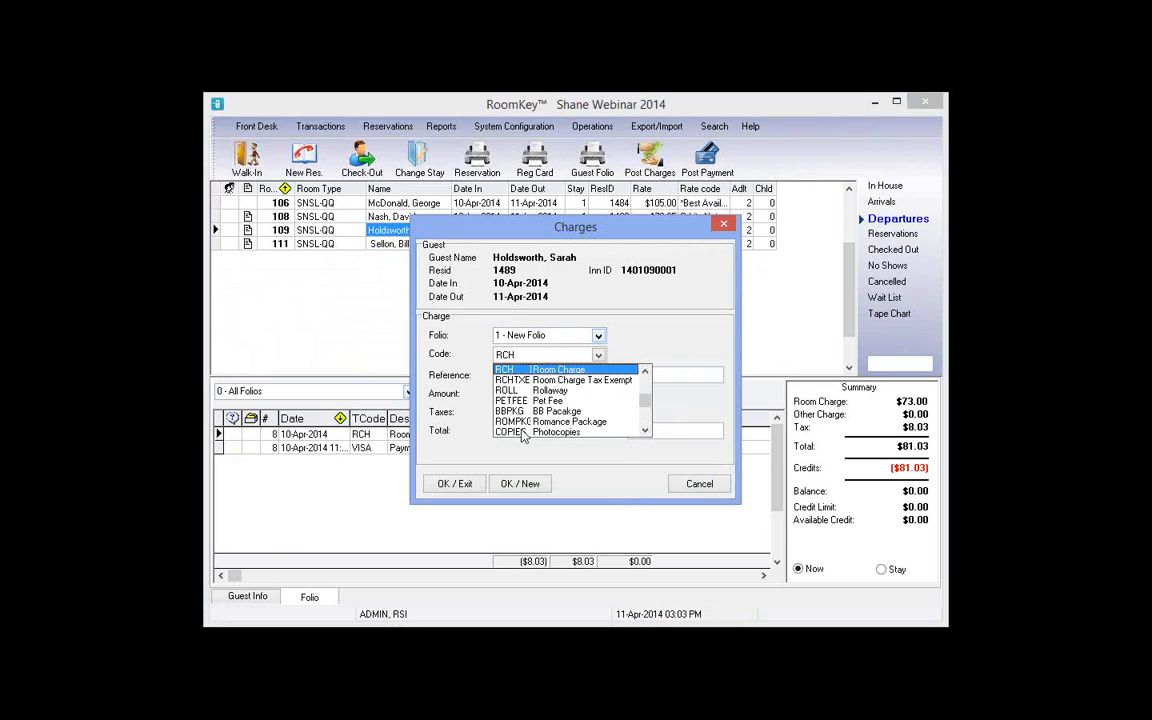
pyautogui.scroll(-1, 549, 422)
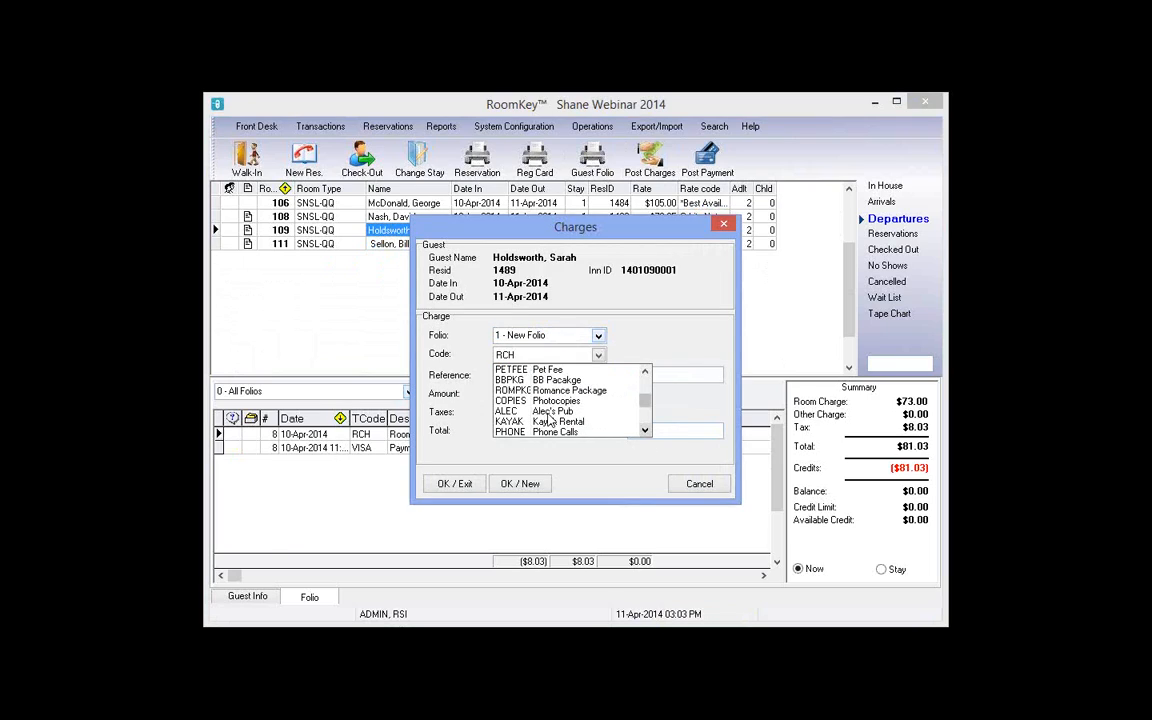
pyautogui.click(548, 412)
pyautogui.press('Tab')
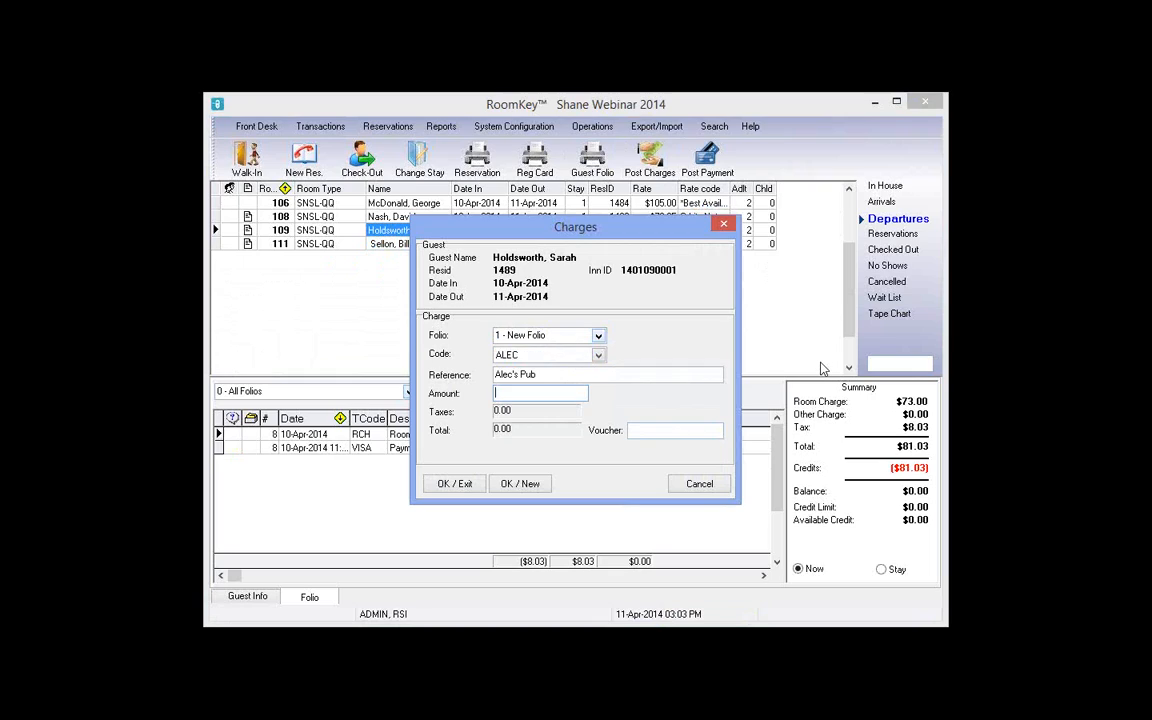
pyautogui.write('55')
pyautogui.click(464, 488)
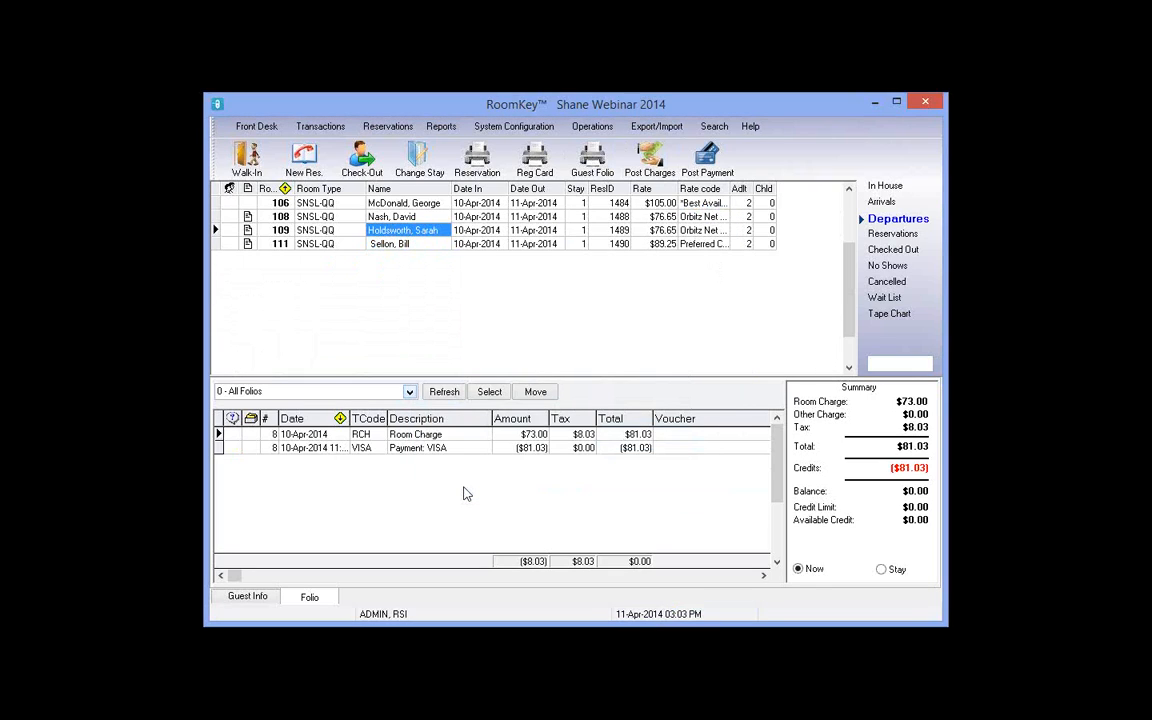
# Step: Review room 109's folio: the $81.03 VISA payment and new $55.00 Alec's Pub charge
pyautogui.click(424, 440)
pyautogui.click(440, 448)
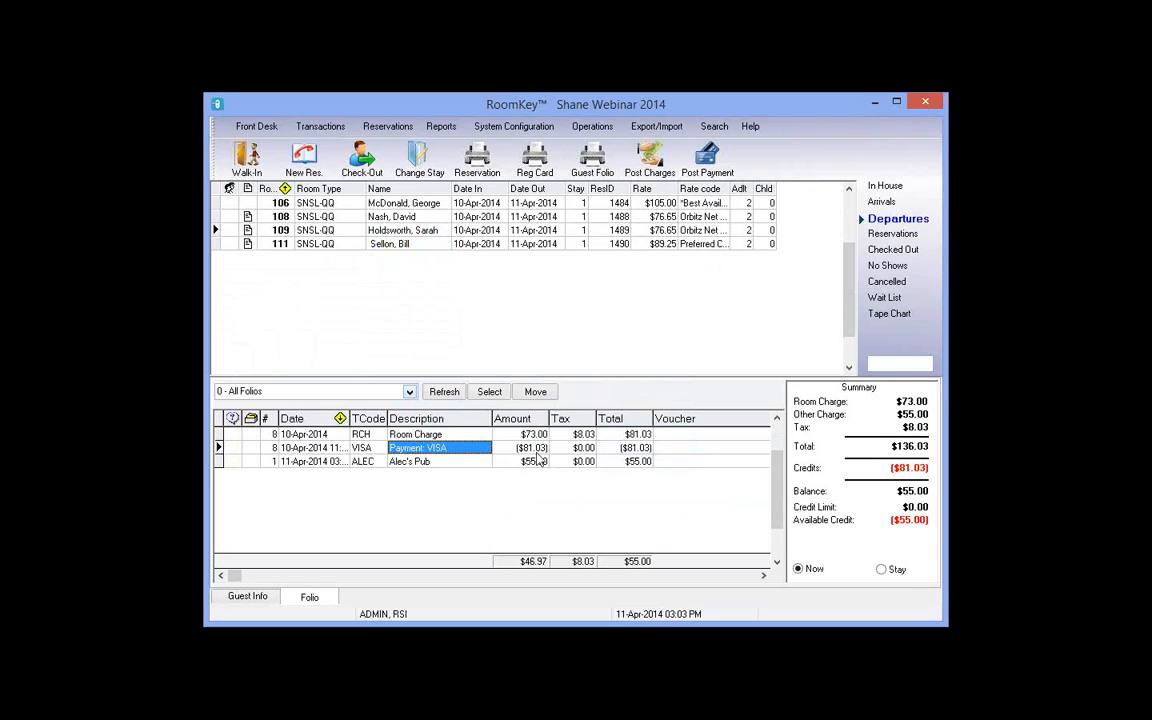
pyautogui.click(538, 452)
pyautogui.click(588, 451)
pyautogui.click(632, 450)
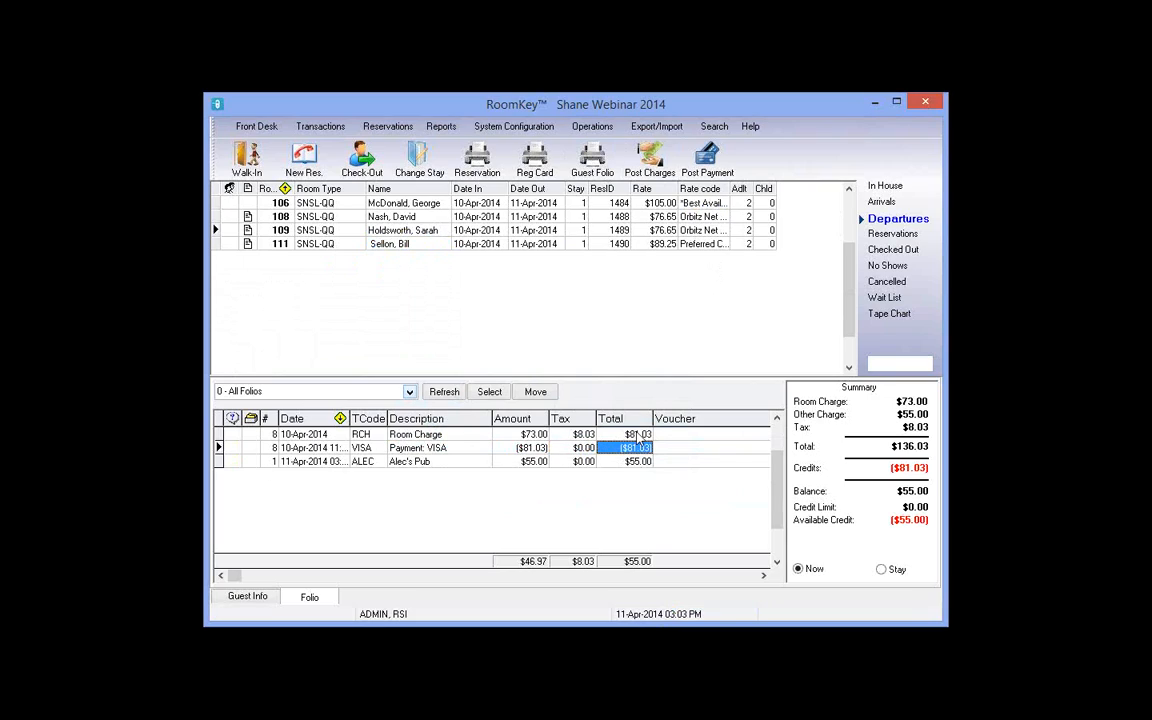
pyautogui.click(430, 462)
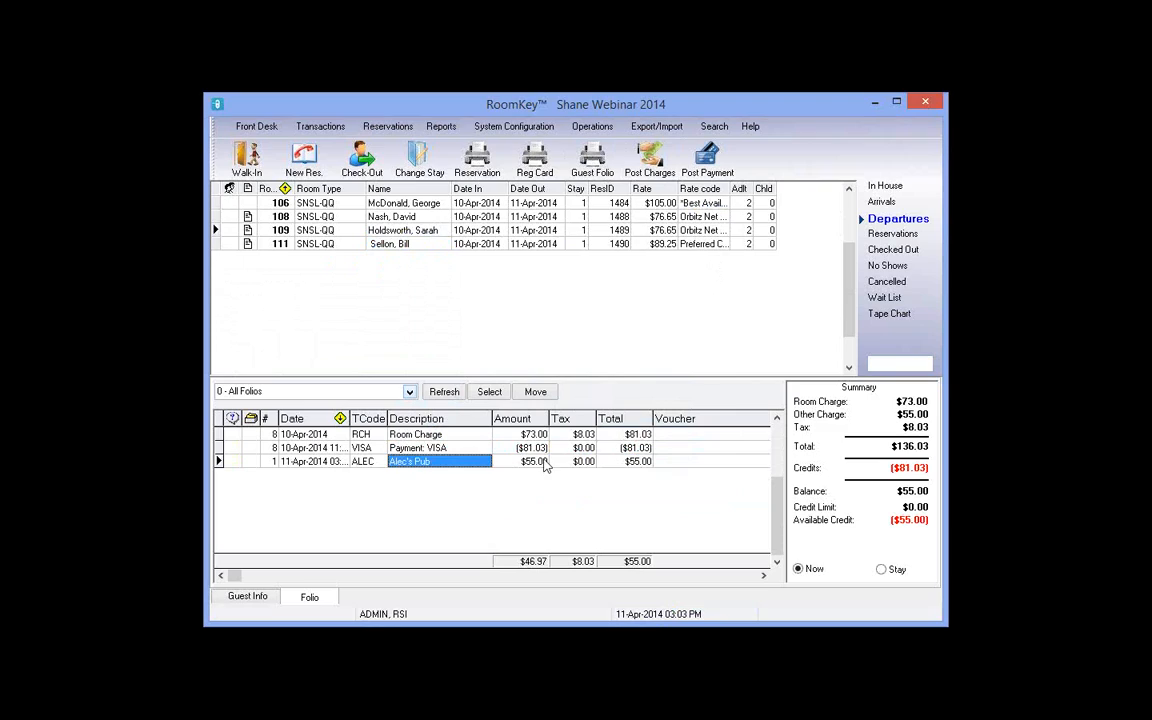
pyautogui.click(633, 463)
# Step: Check out room 109, switching the $55.00 payment from VISA to CASH
pyautogui.click(379, 165)
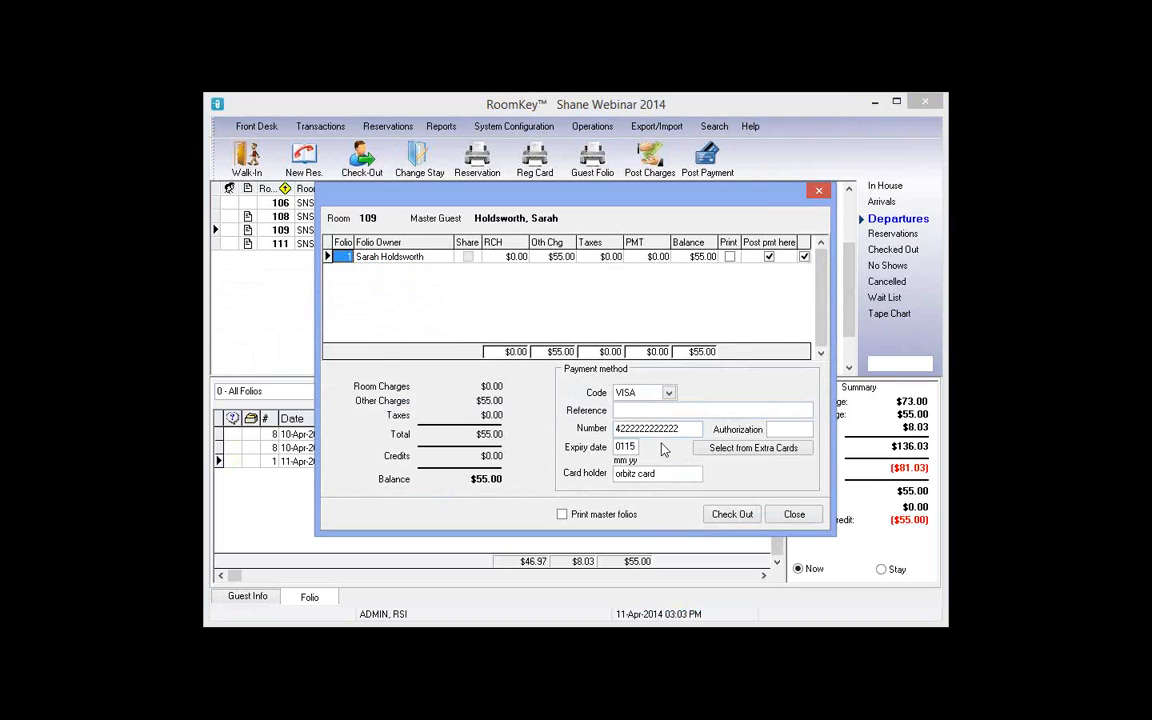
pyautogui.moveTo(658, 474); pyautogui.dragTo(585, 474)
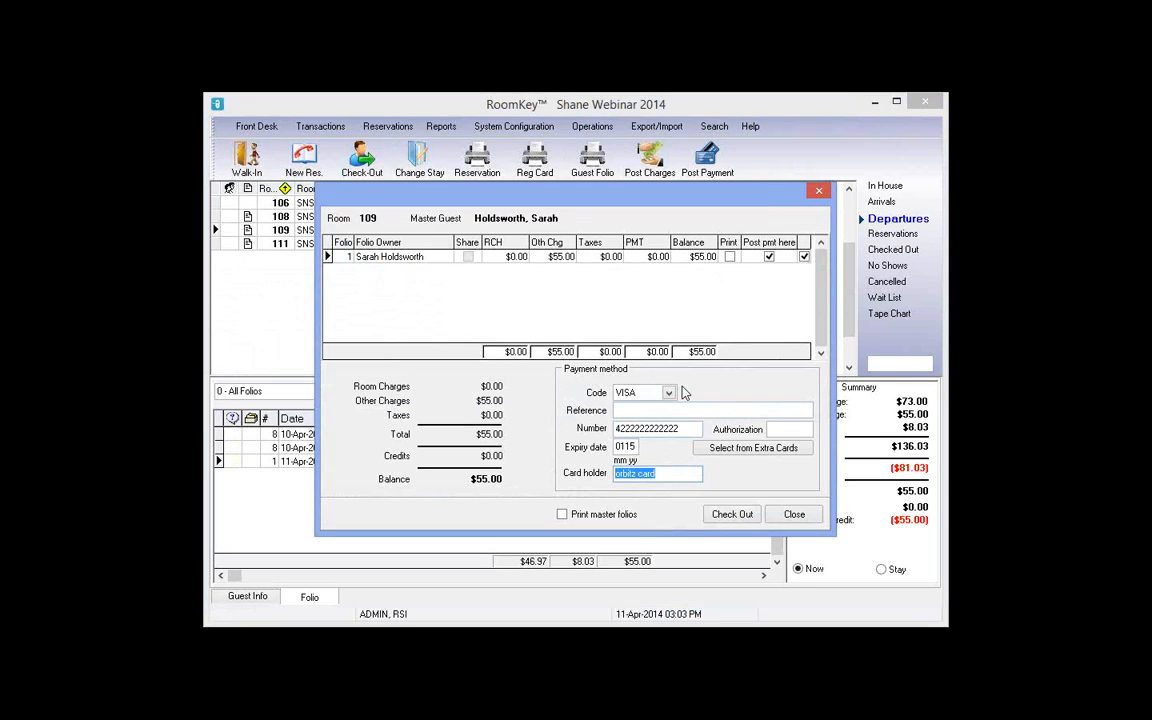
pyautogui.click(752, 449)
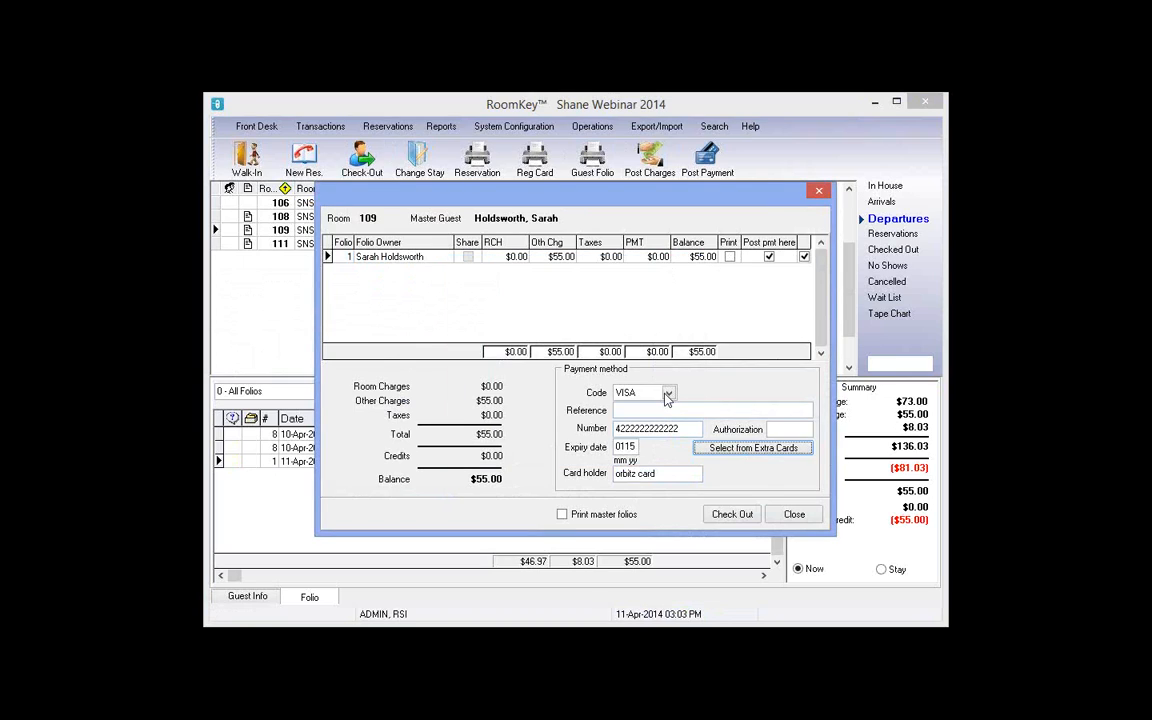
pyautogui.click(668, 392)
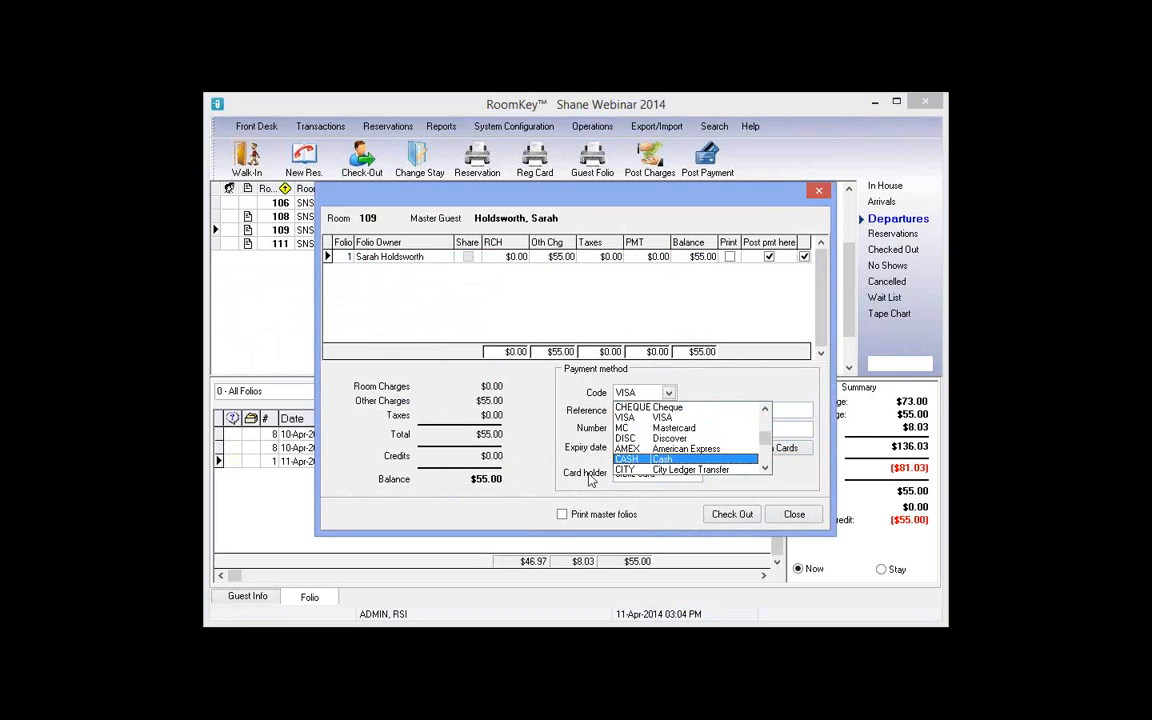
pyautogui.click(640, 459)
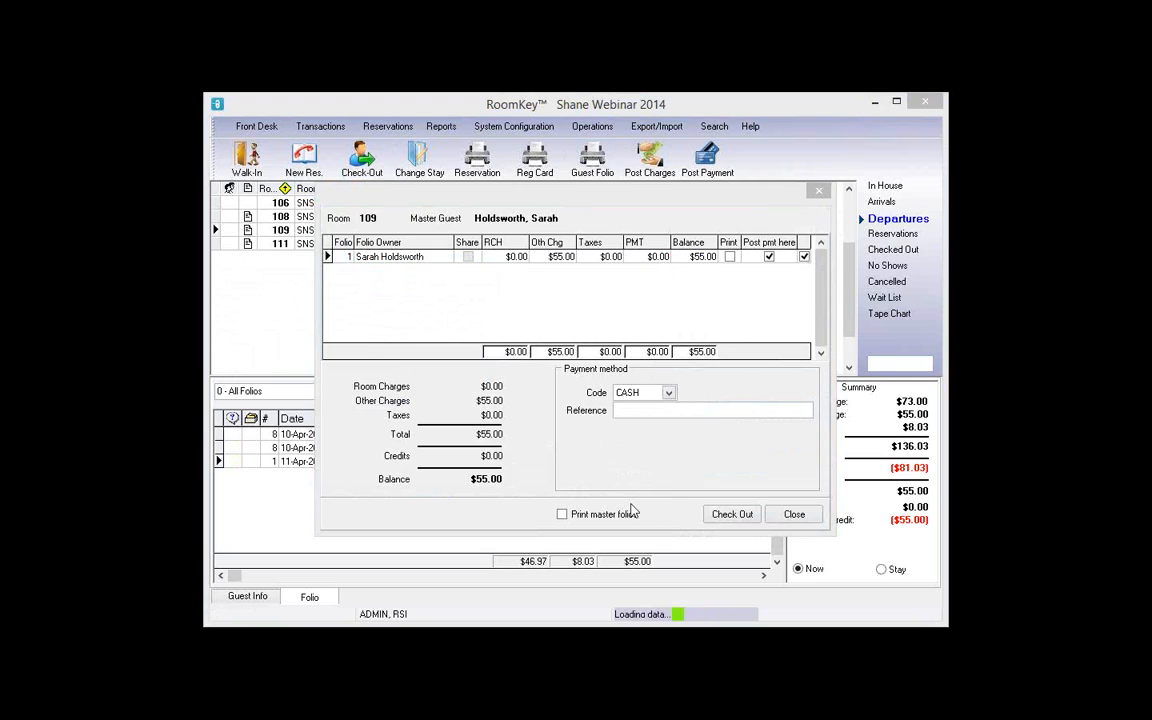
pyautogui.click(733, 515)
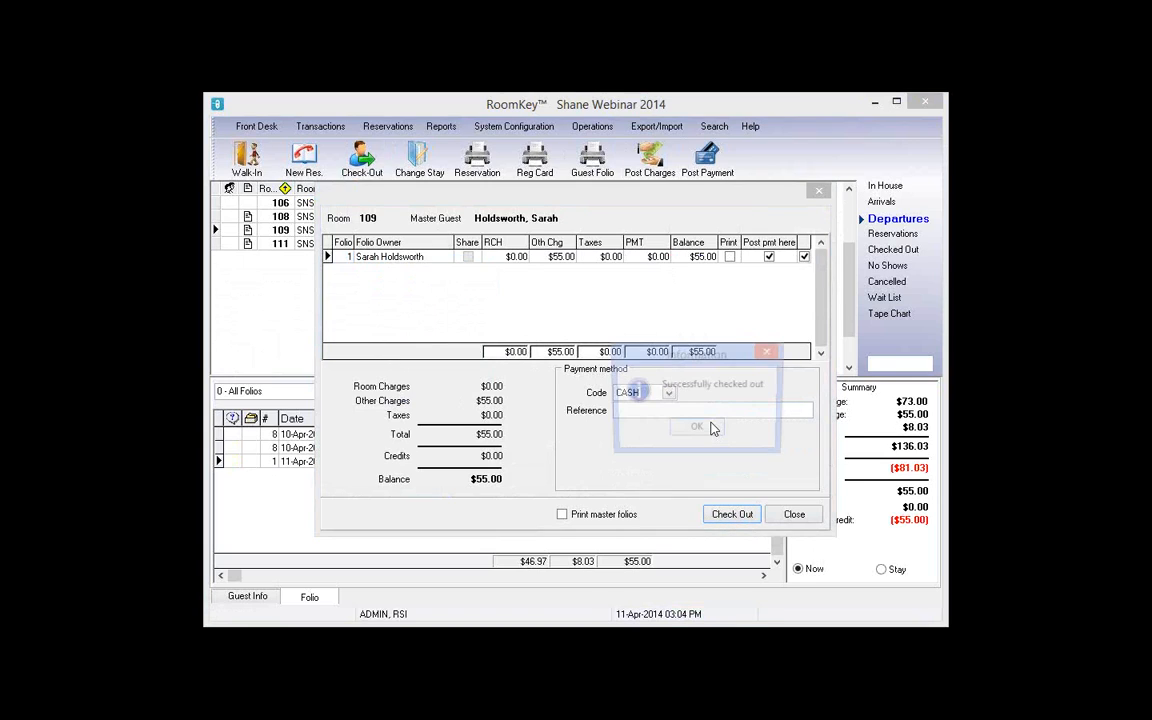
pyautogui.click(714, 429)
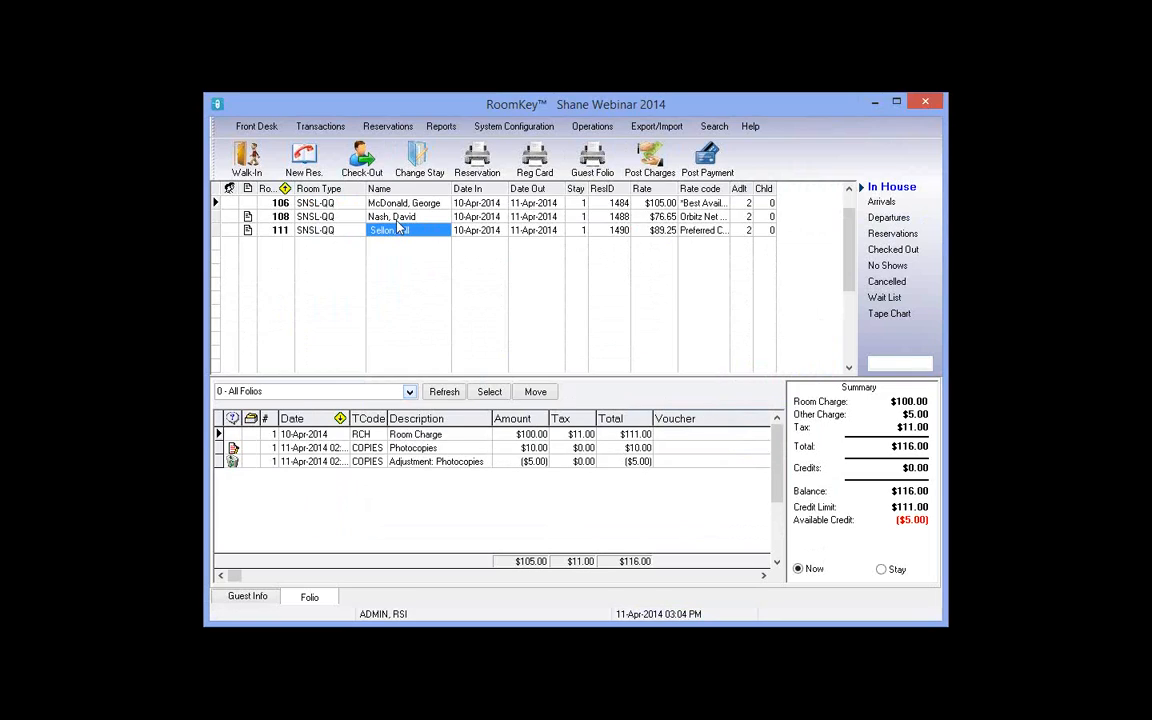
# Step: Select room 108, check its $81.03 VISA payment, and review folios 1 and 8 in check-out
pyautogui.click(396, 219)
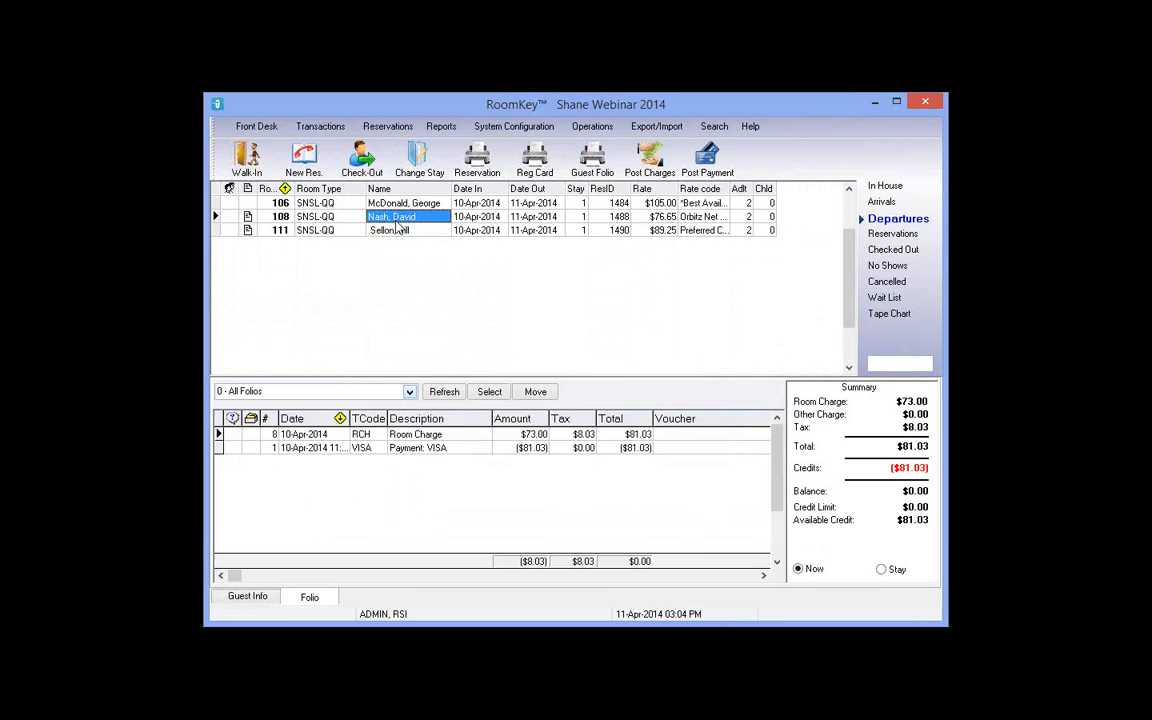
pyautogui.click(270, 448)
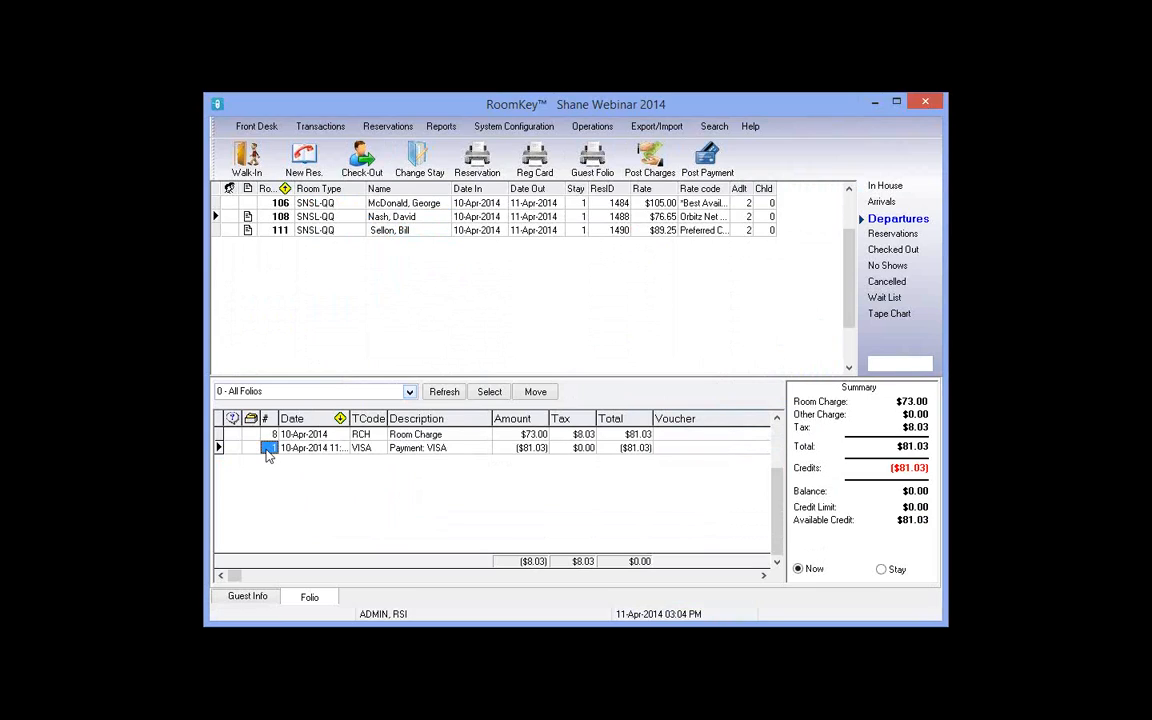
pyautogui.click(643, 452)
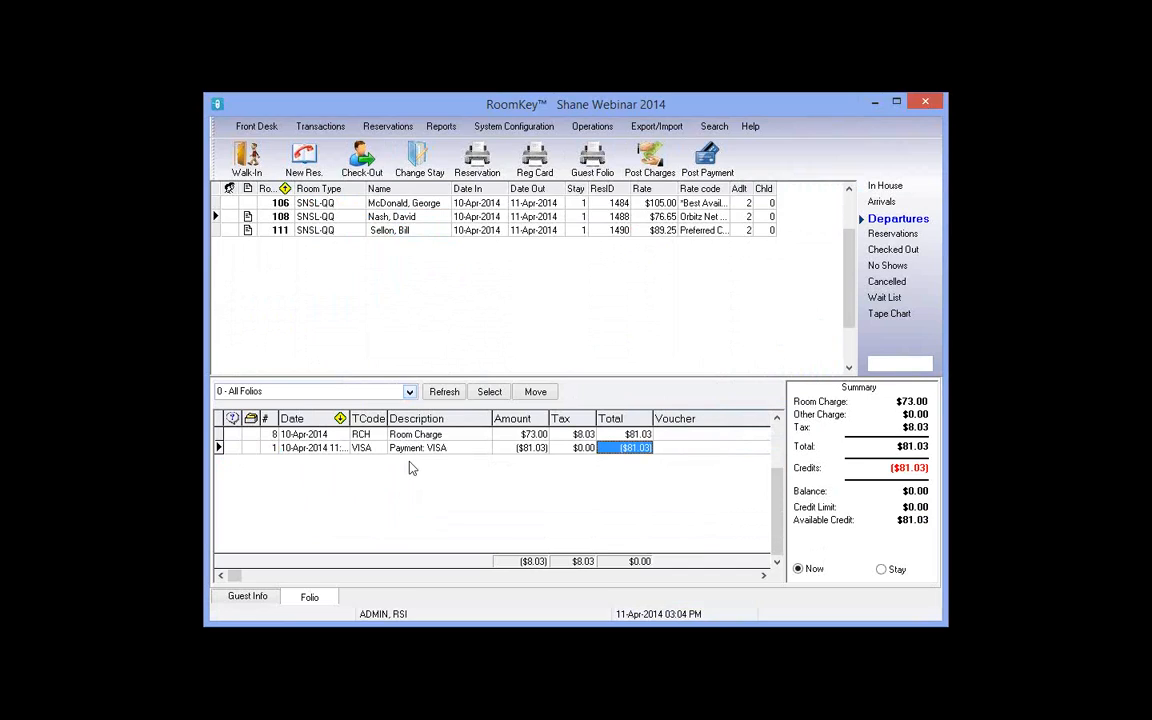
pyautogui.click(372, 168)
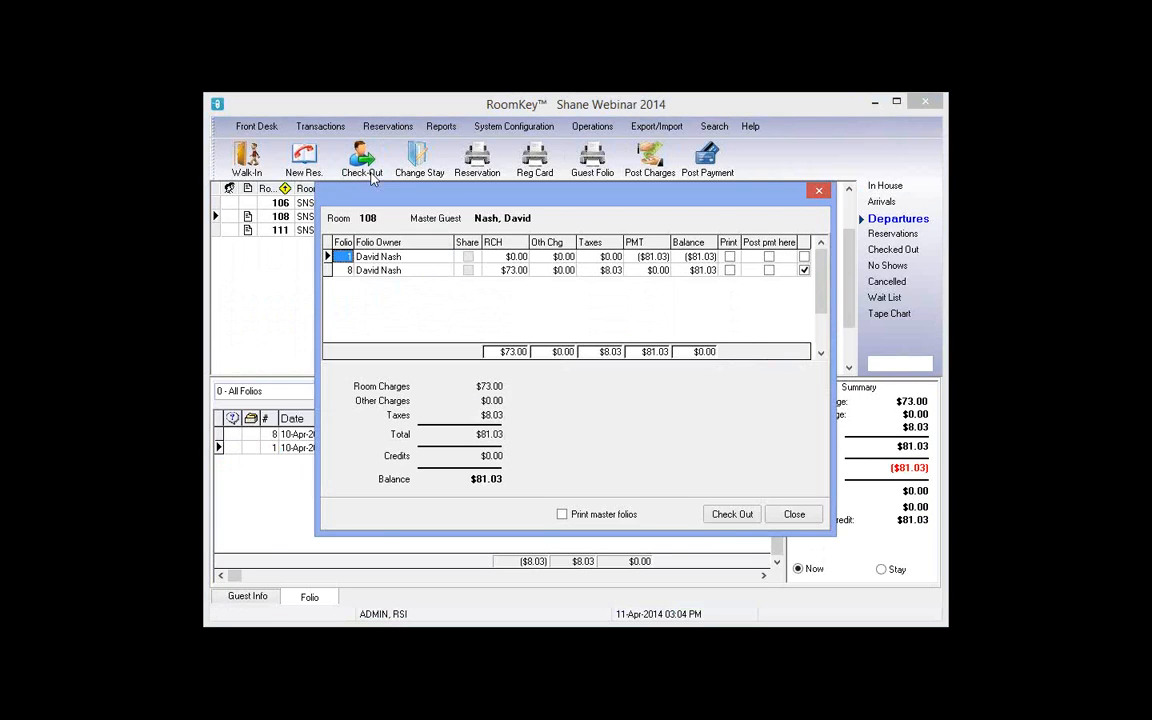
pyautogui.click(700, 257)
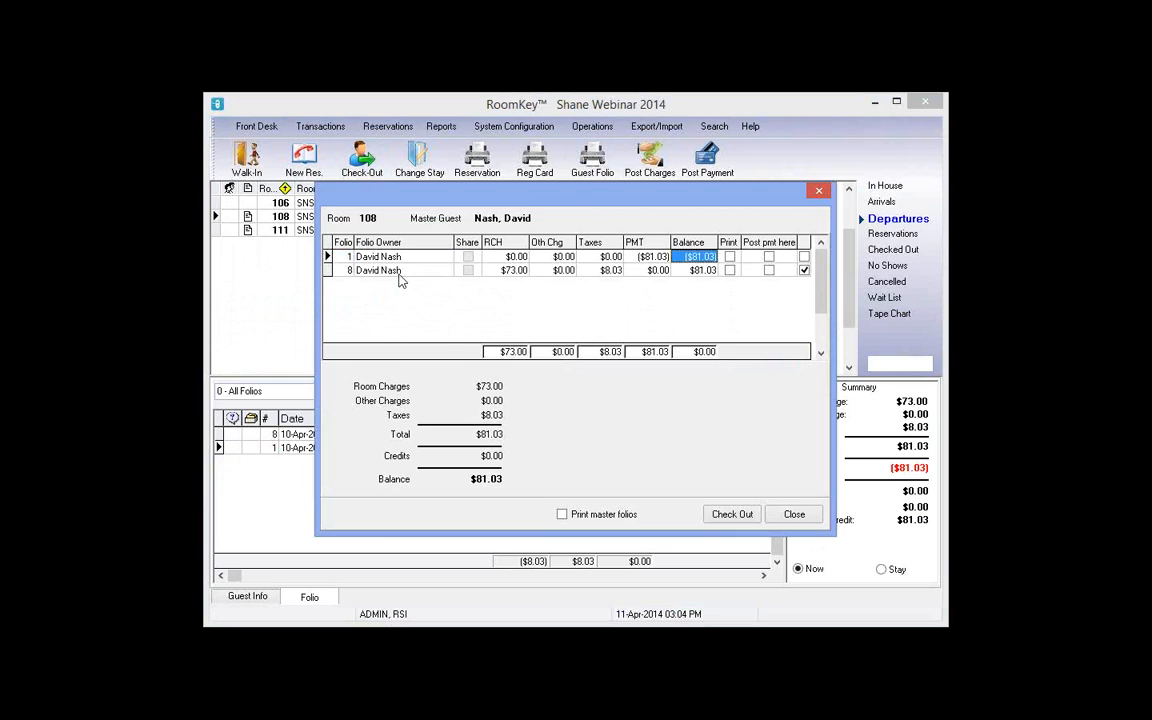
pyautogui.click(350, 258)
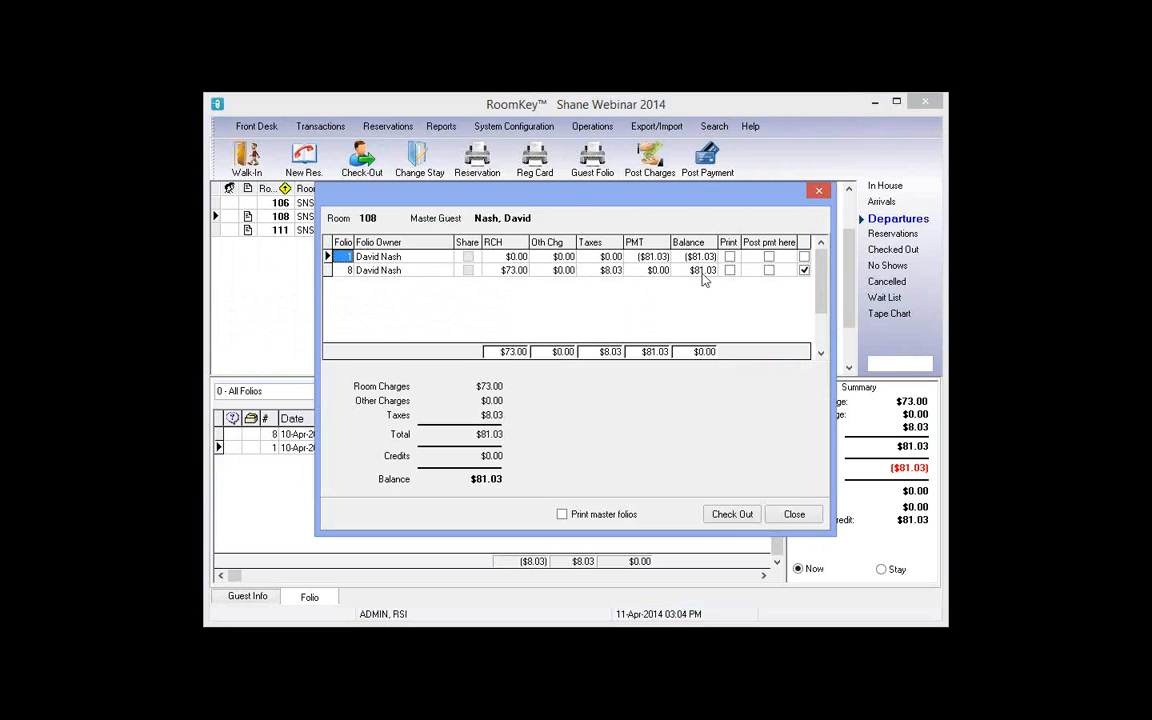
pyautogui.click(702, 271)
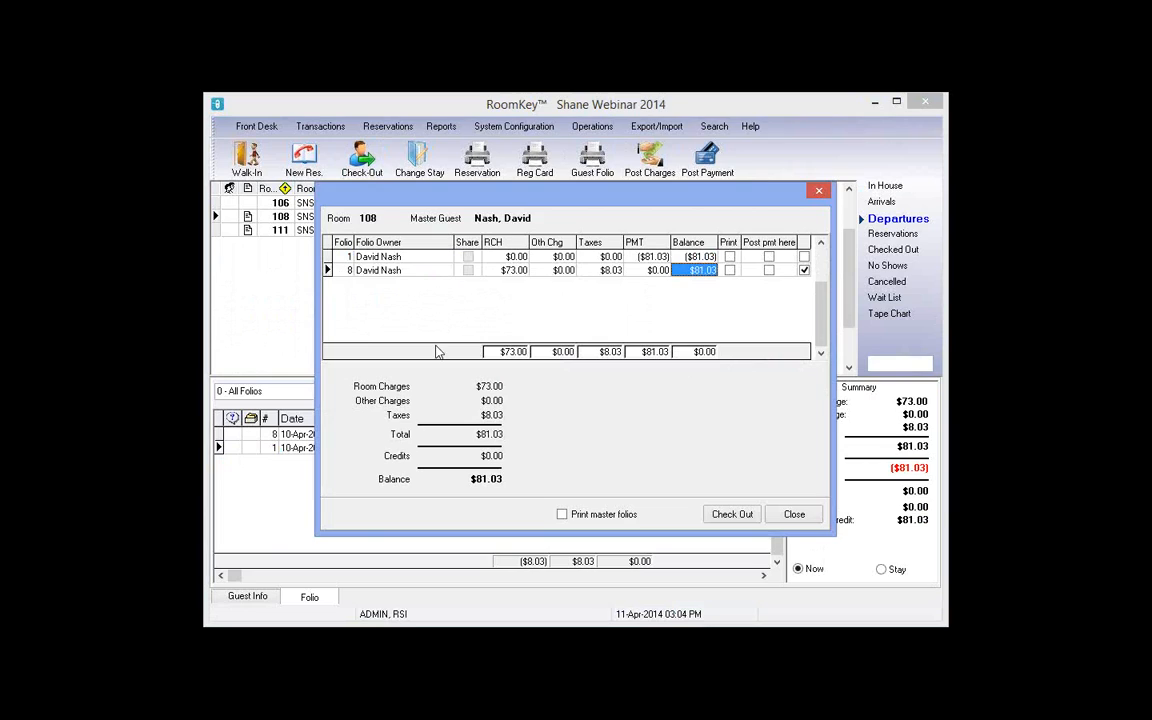
pyautogui.click(349, 271)
pyautogui.click(820, 195)
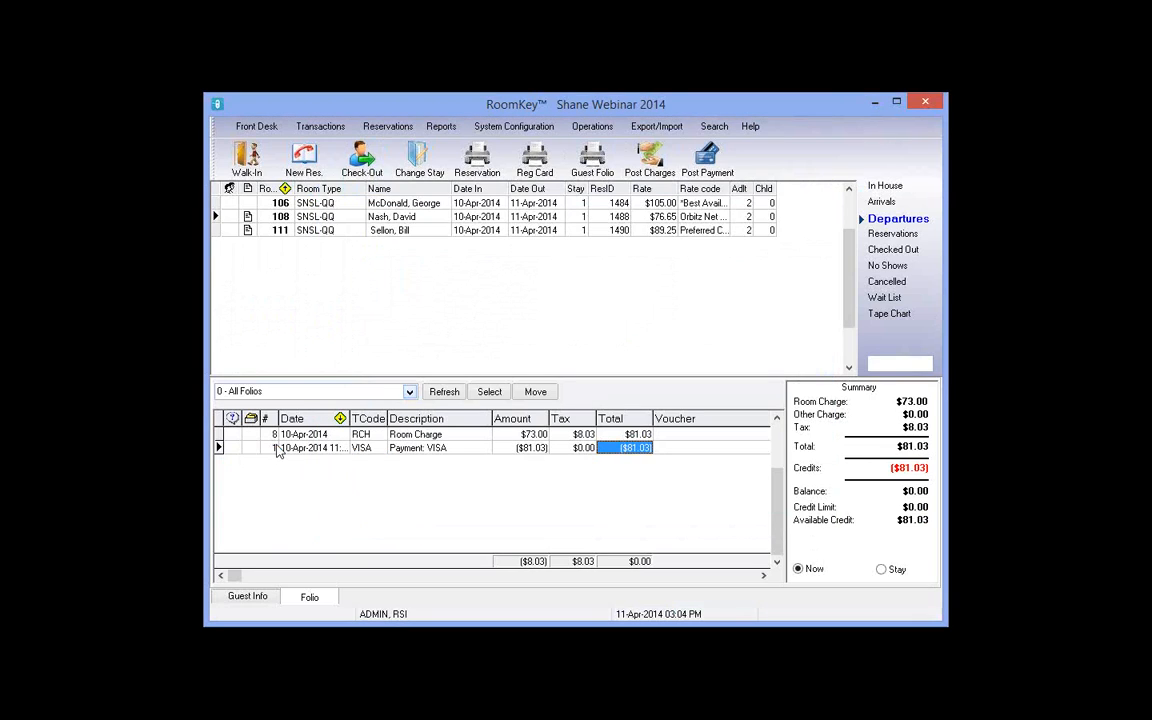
# Step: Select room 108's ($81.03) VISA payment and start moving it to a new folio 2
pyautogui.click(276, 448)
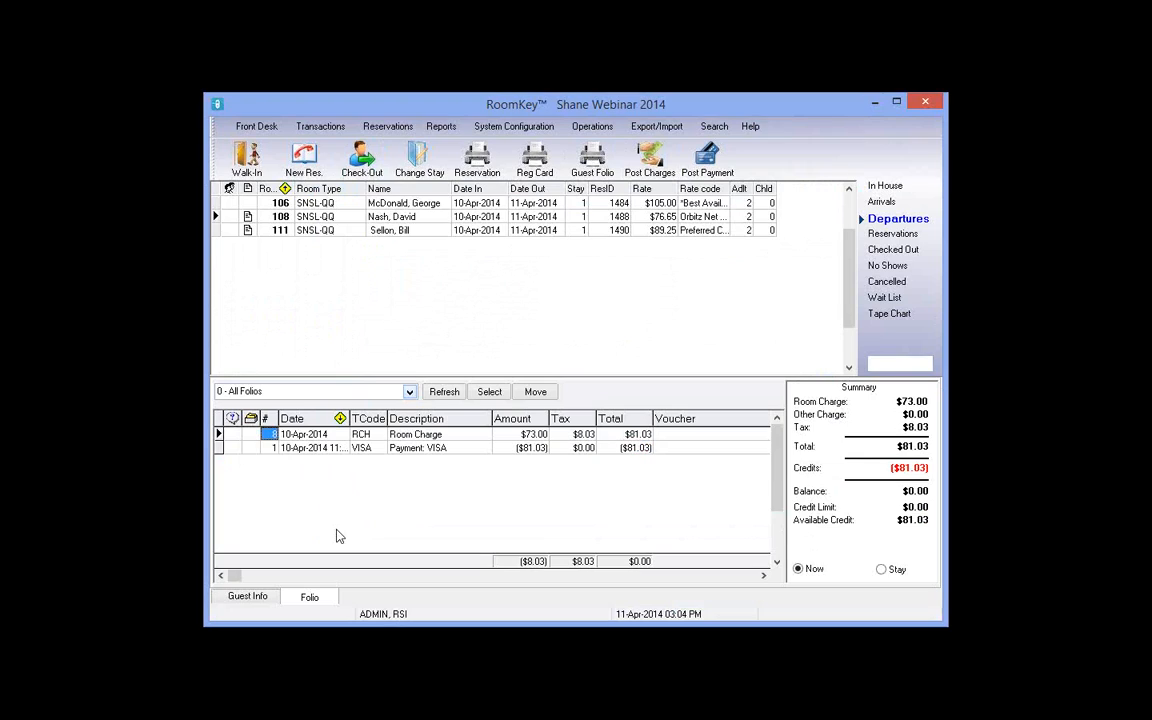
pyautogui.click(252, 600)
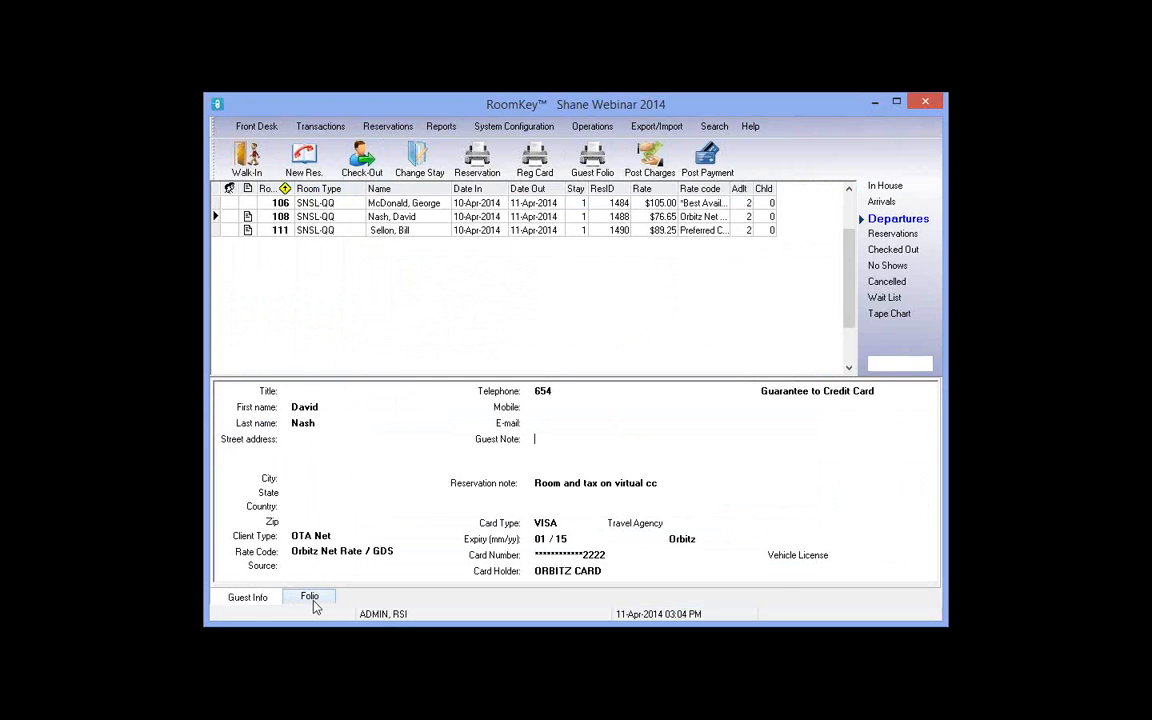
pyautogui.click(312, 600)
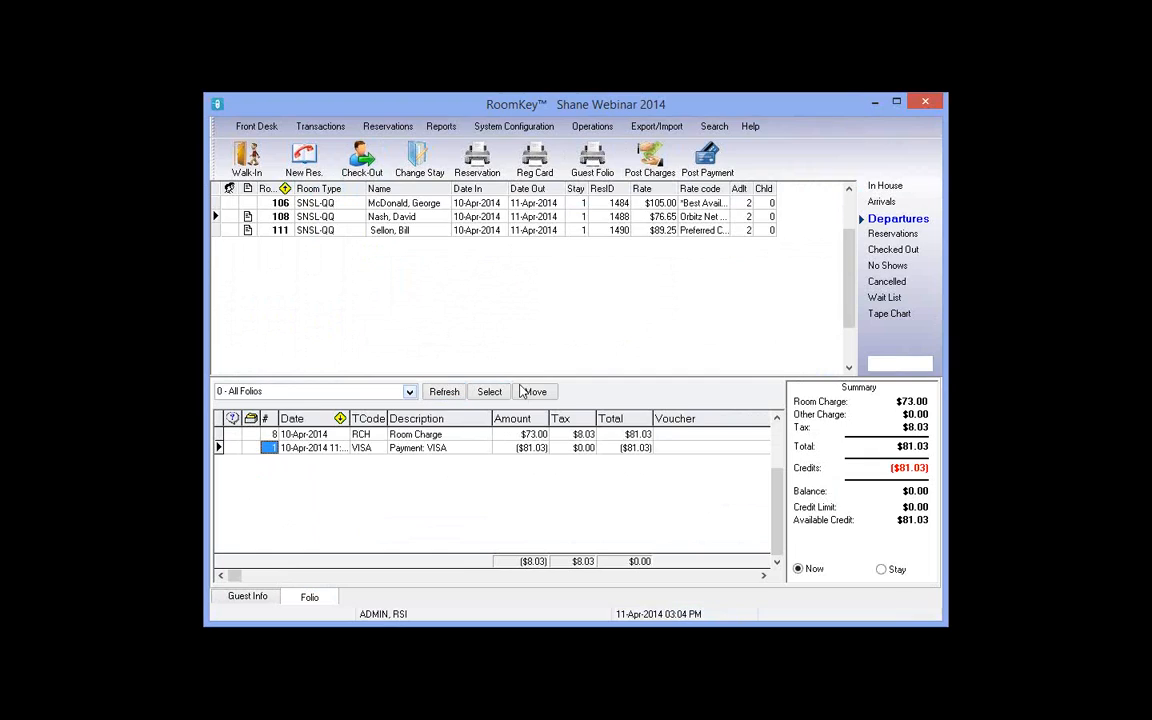
pyautogui.click(533, 392)
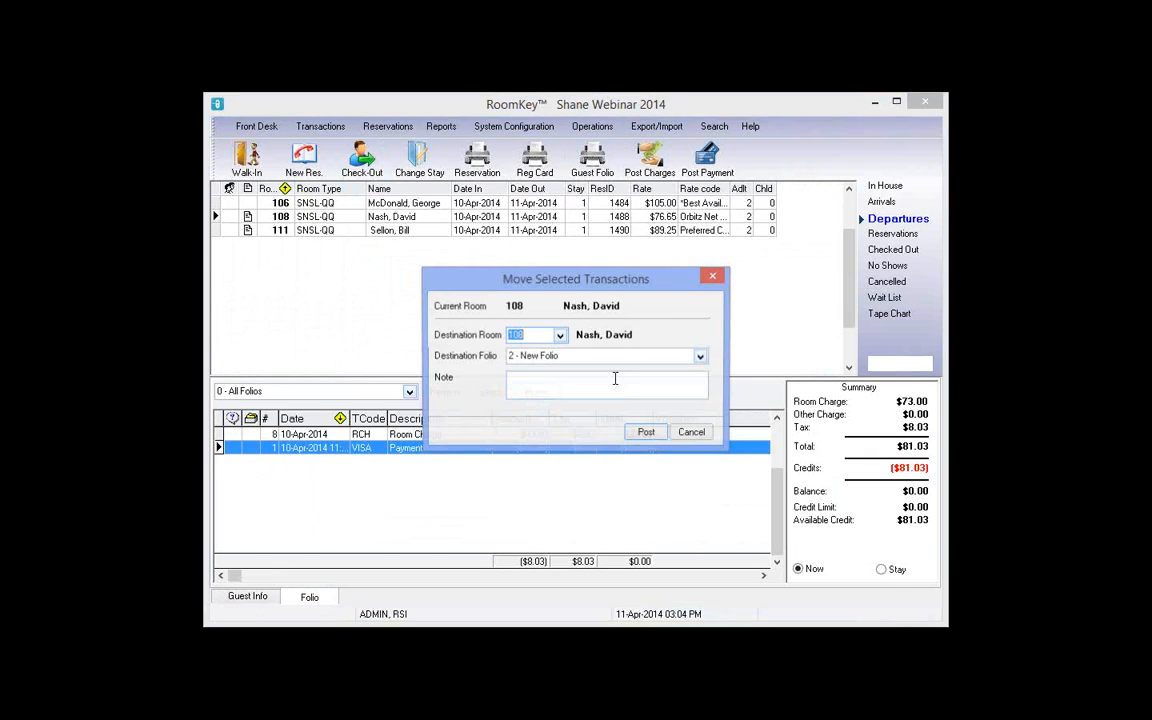
# Step: Move room 108's VISA payment onto folio 8 and finish the guest's check-out
pyautogui.click(600, 356)
pyautogui.click(617, 399)
pyautogui.click(645, 433)
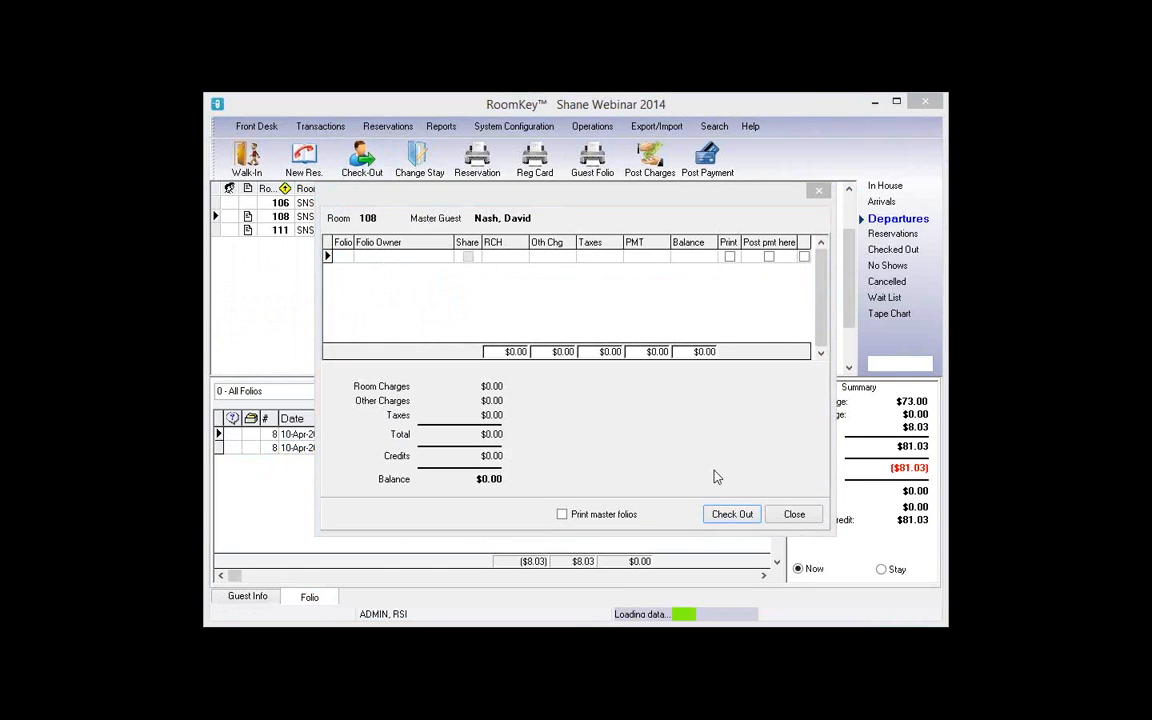
pyautogui.click(697, 431)
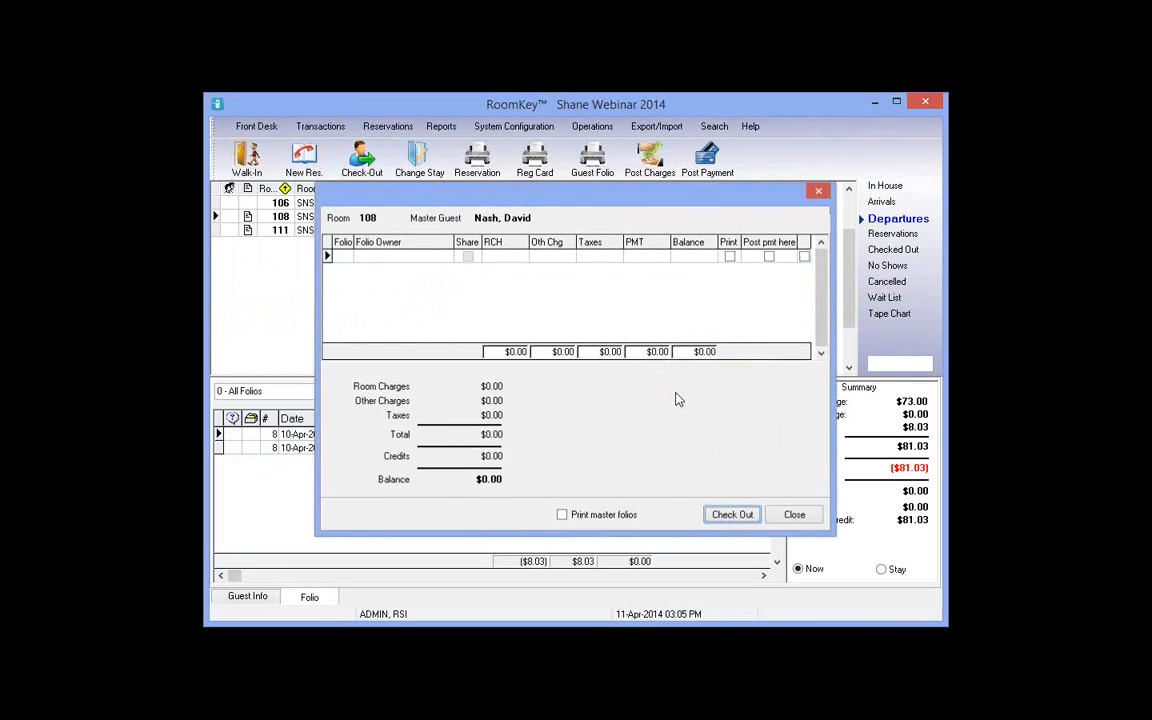
# Step: Select room 111 in Departures and view its guest details and reservation note
pyautogui.click(885, 187)
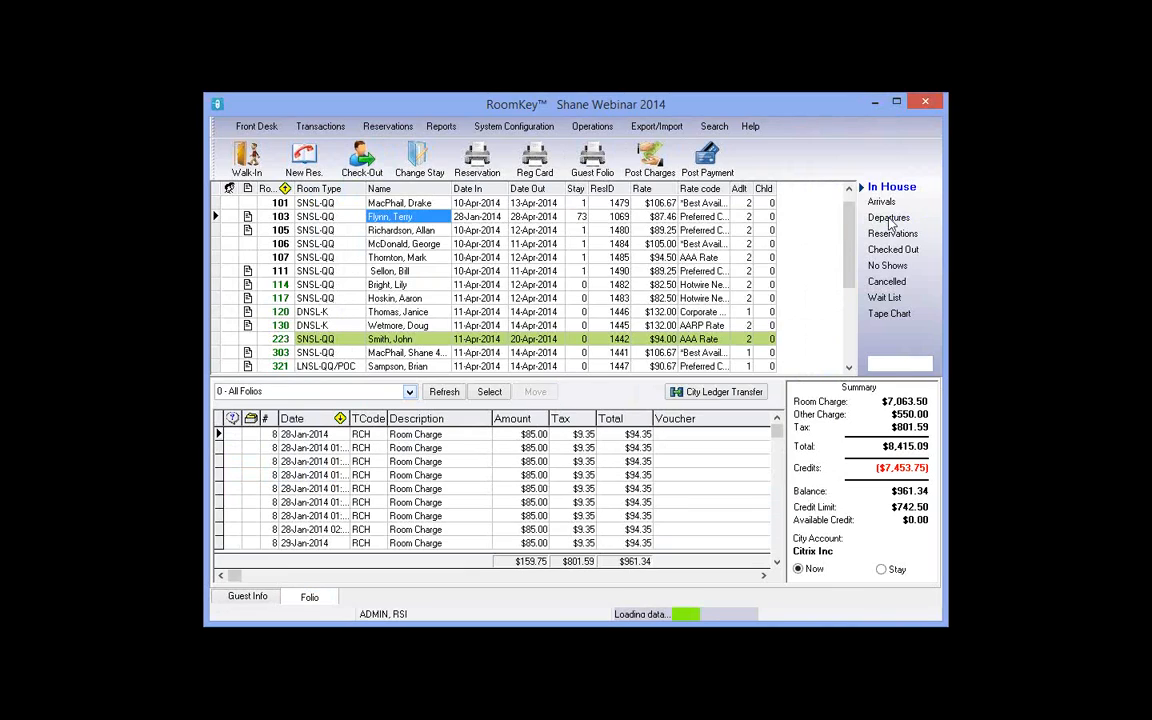
pyautogui.click(889, 220)
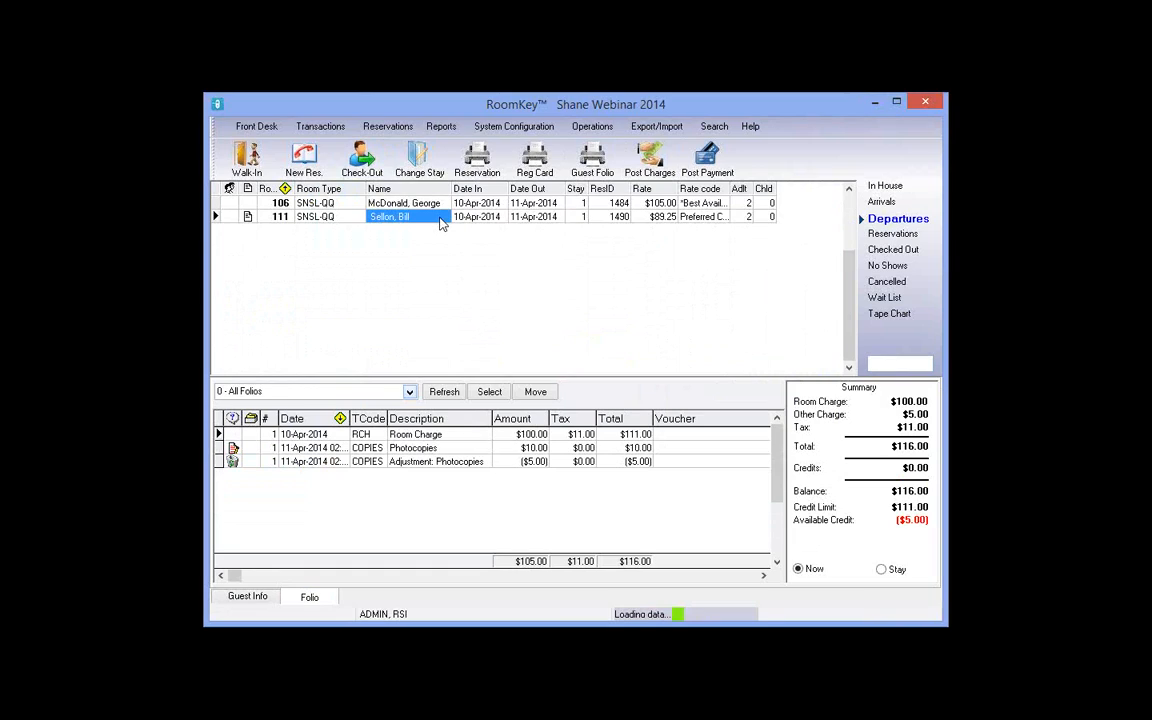
pyautogui.click(247, 597)
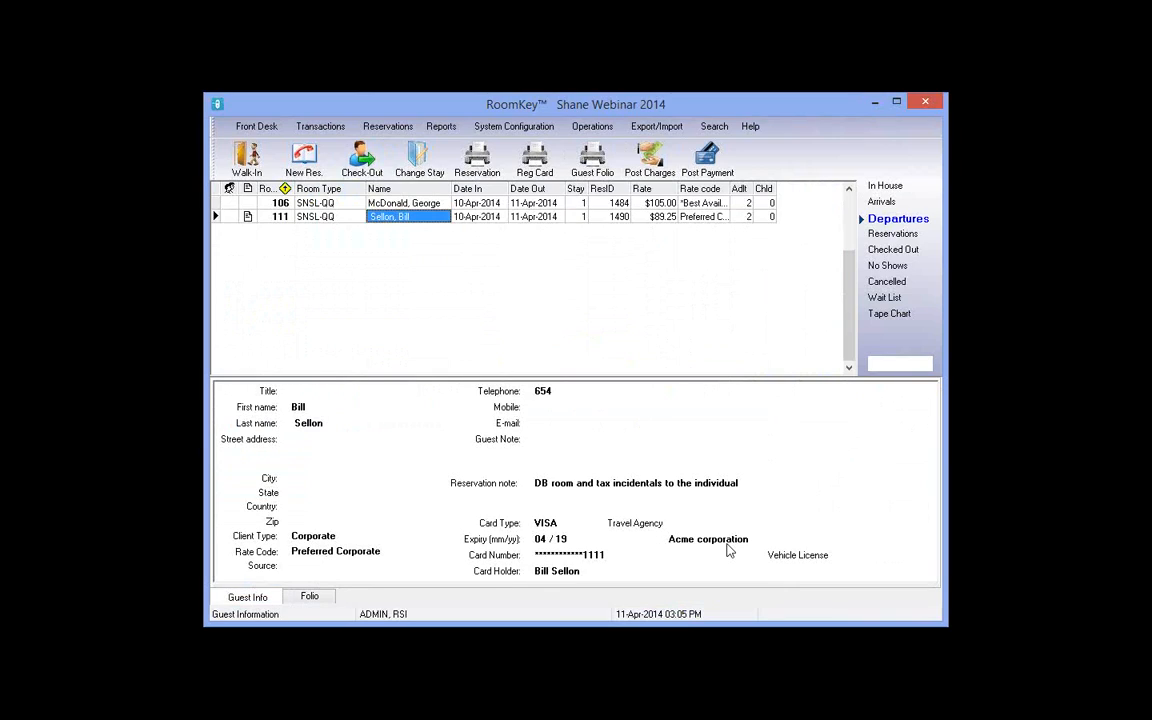
pyautogui.moveTo(537, 483); pyautogui.dragTo(712, 483)
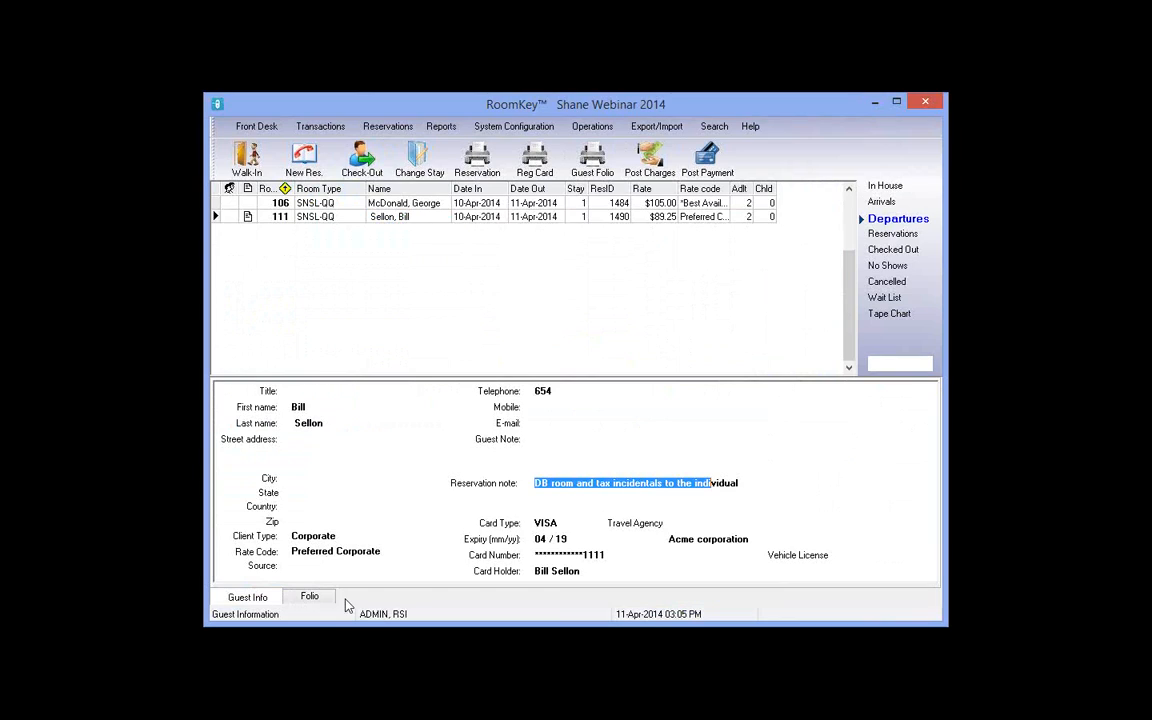
# Step: Inspect room 111's folio with its single $94.35 room charge, then begin its check-out
pyautogui.click(309, 596)
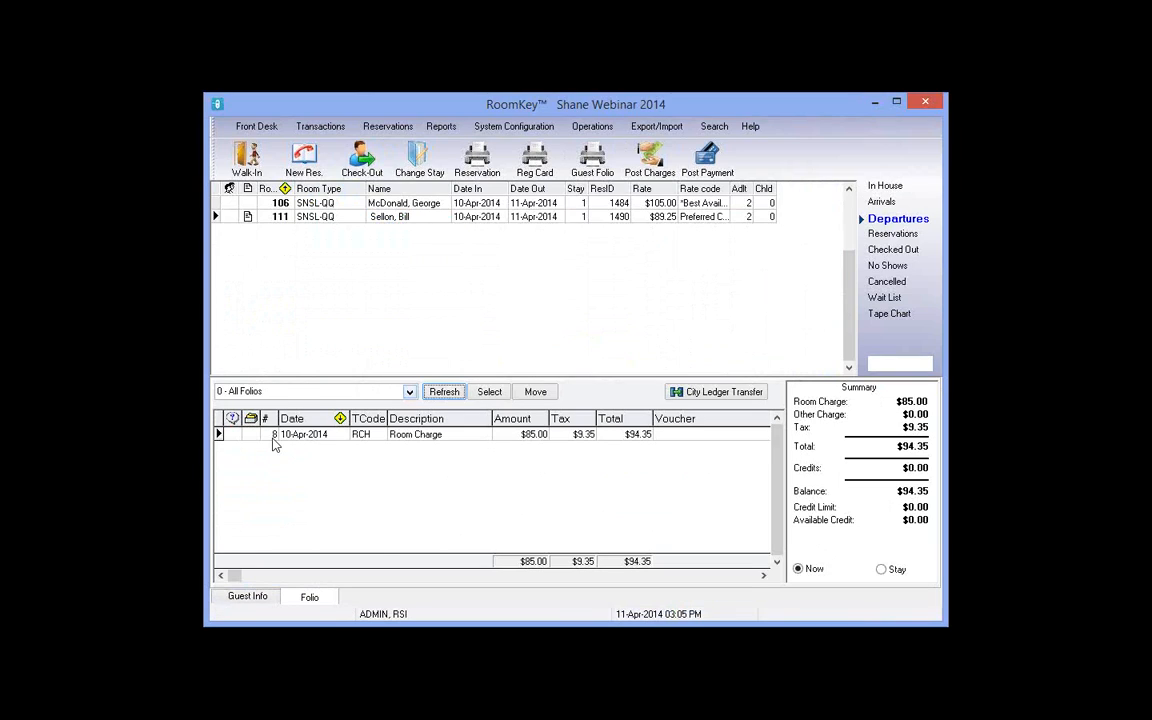
pyautogui.click(272, 437)
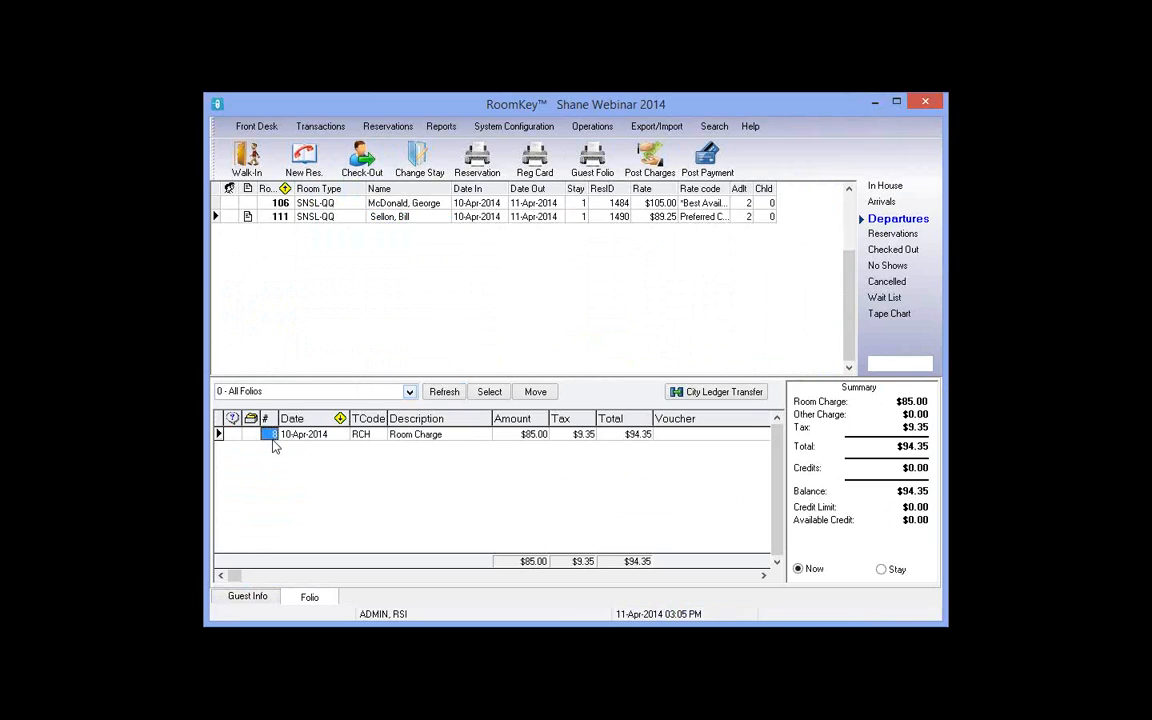
pyautogui.click(272, 437)
pyautogui.click(430, 442)
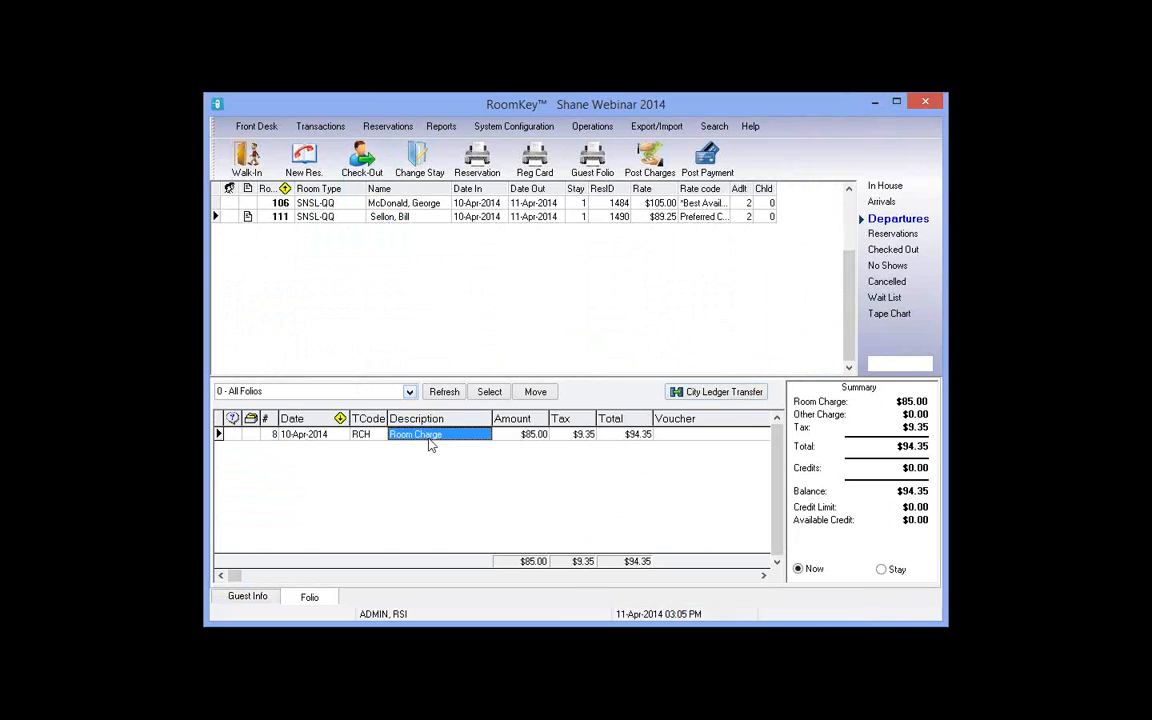
pyautogui.click(269, 437)
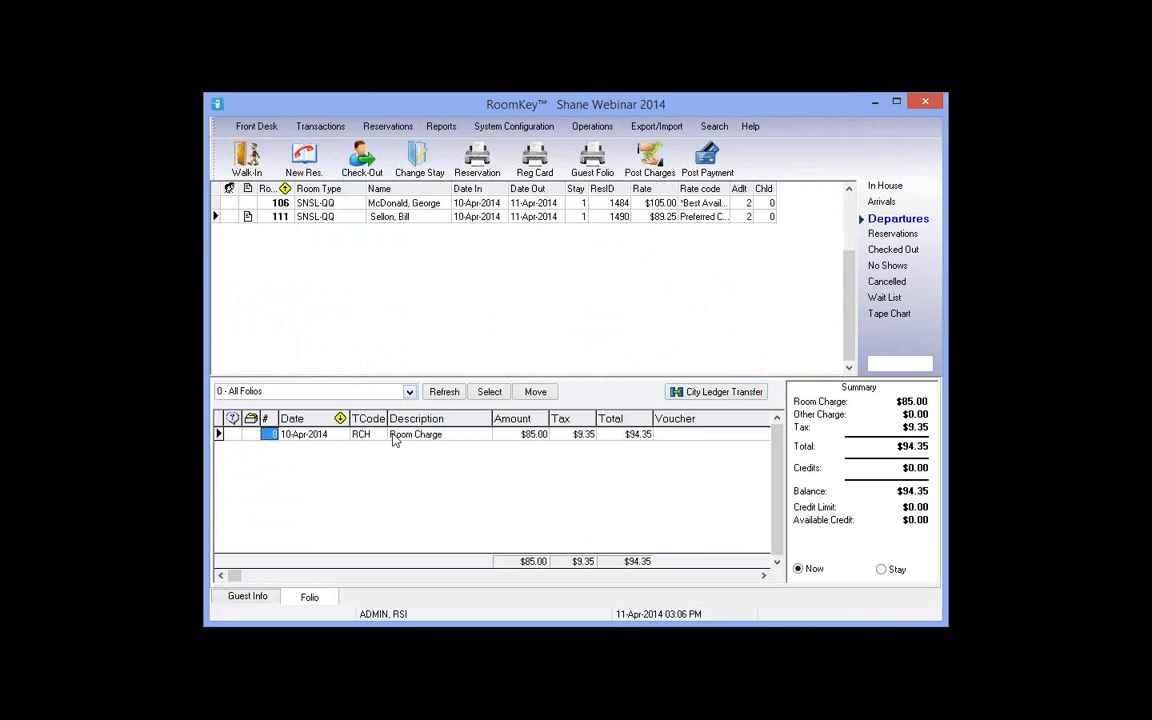
pyautogui.click(363, 160)
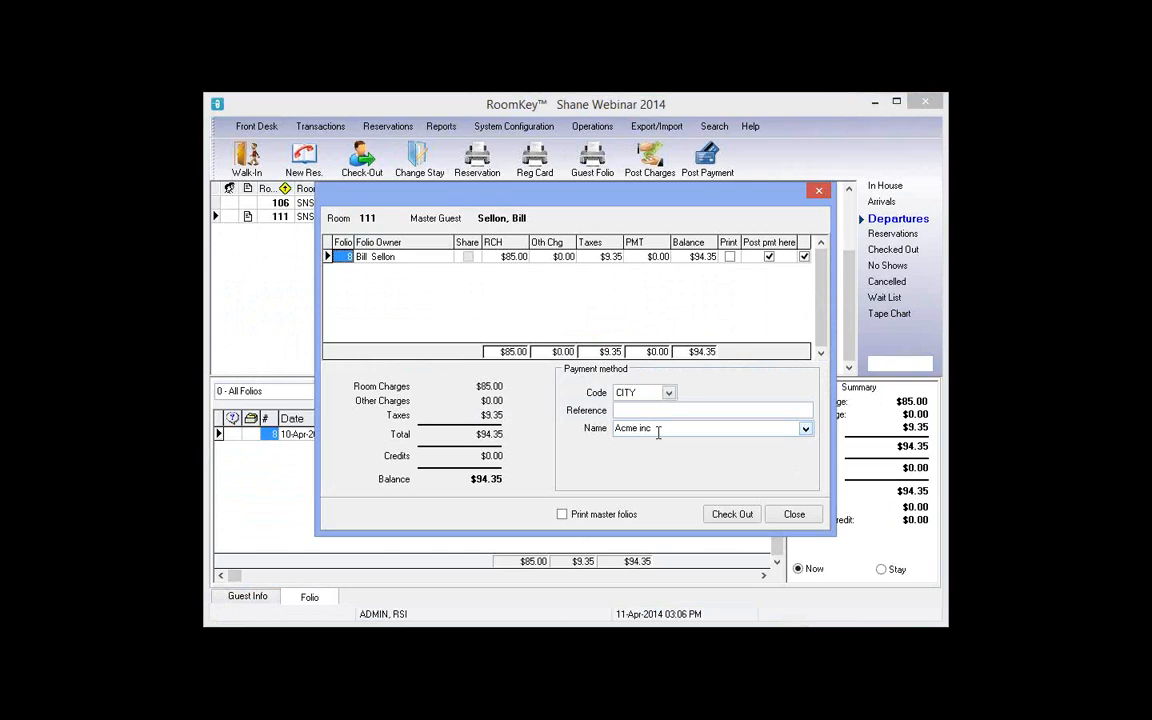
# Step: Check out room 111, billing $94.35 to the CITY ledger for Acme inc, then show In House
pyautogui.click(730, 514)
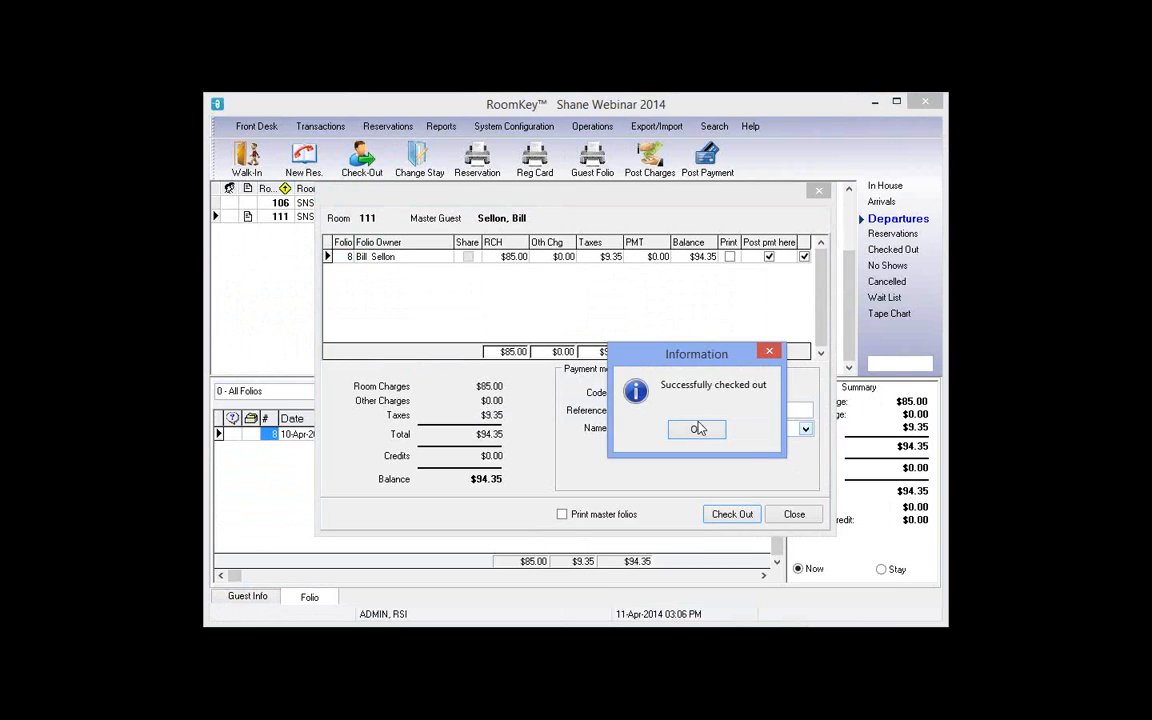
pyautogui.click(698, 428)
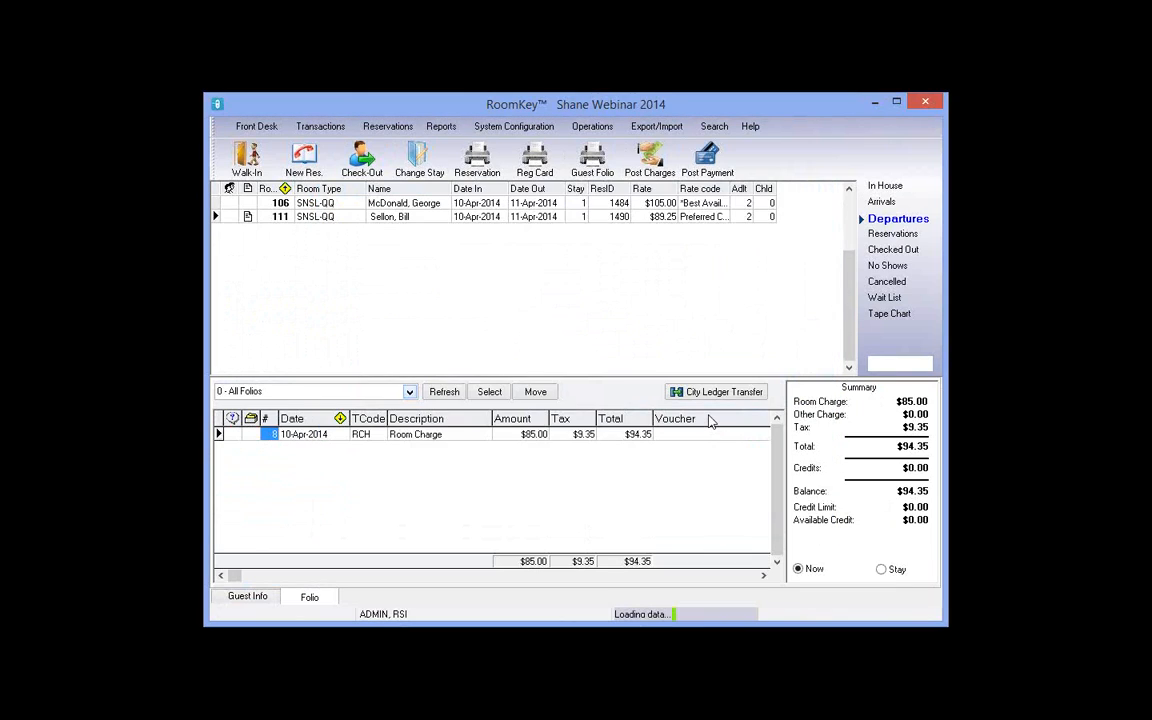
pyautogui.click(885, 186)
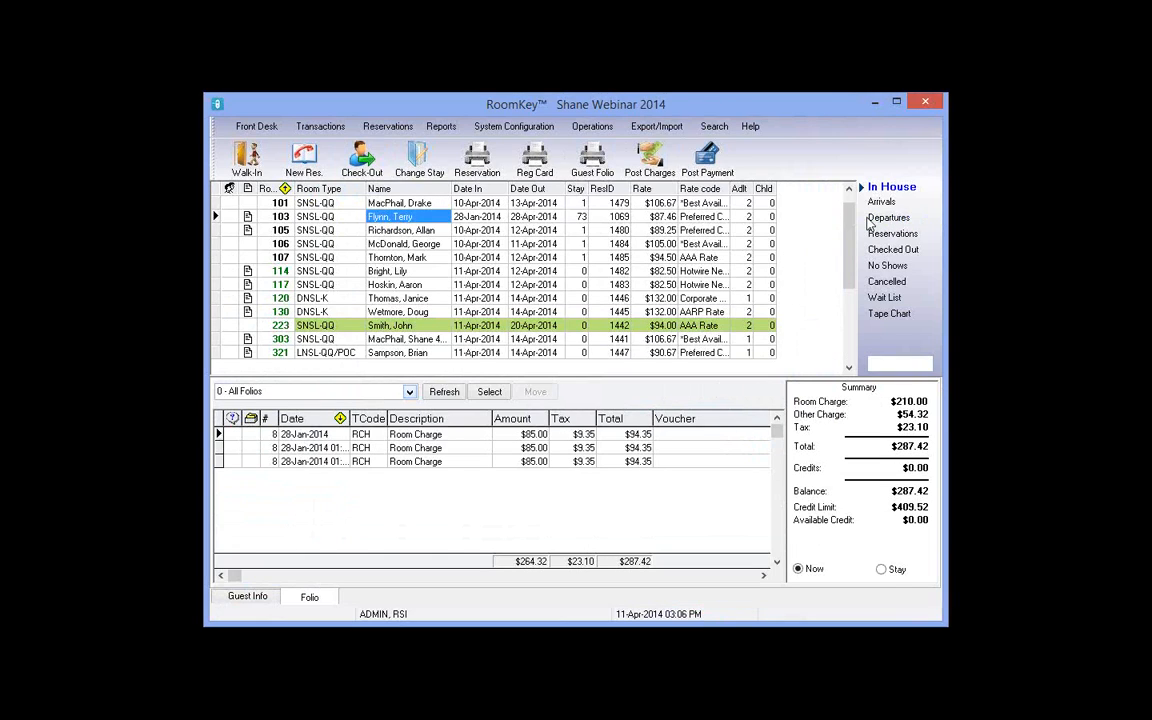
# Step: Select room 106 in Departures, then review and close the Inventory Calendar
pyautogui.click(889, 218)
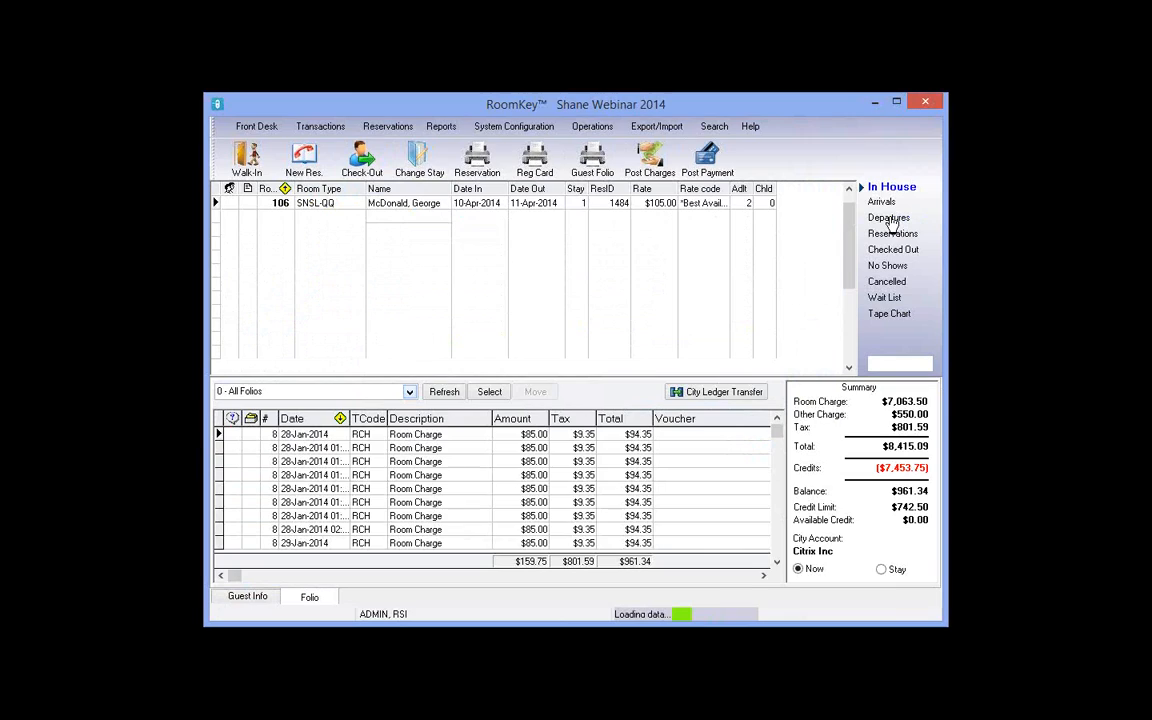
pyautogui.click(436, 204)
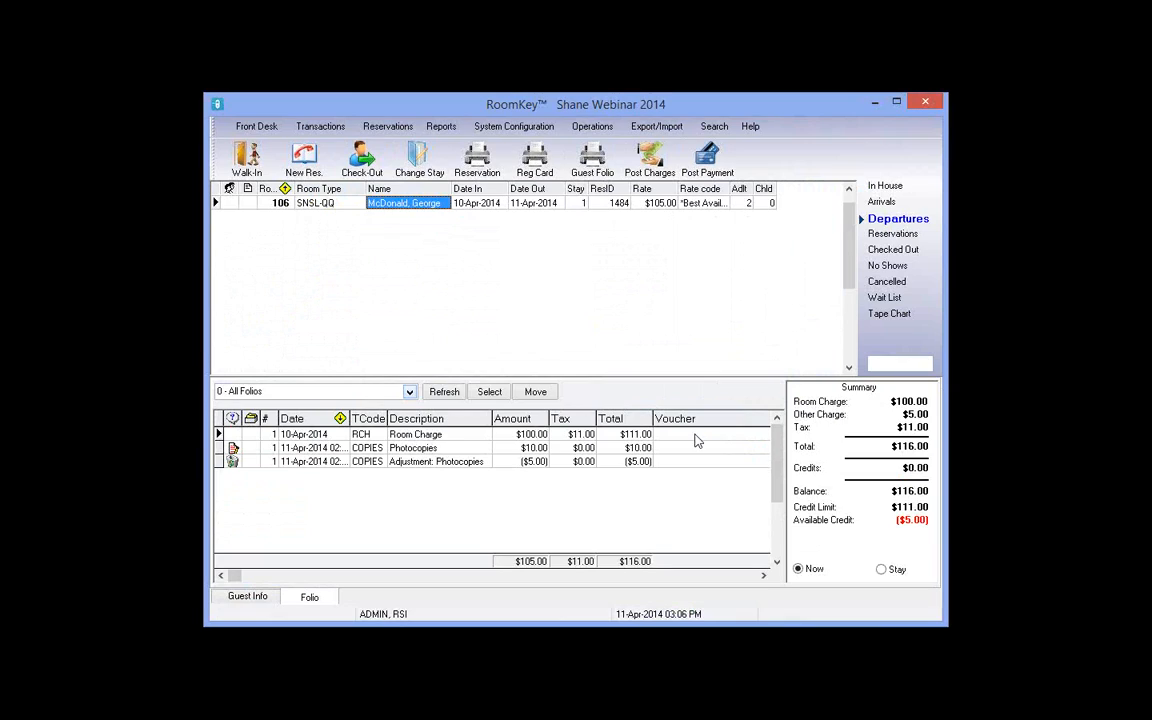
pyautogui.click(593, 127)
pyautogui.click(660, 304)
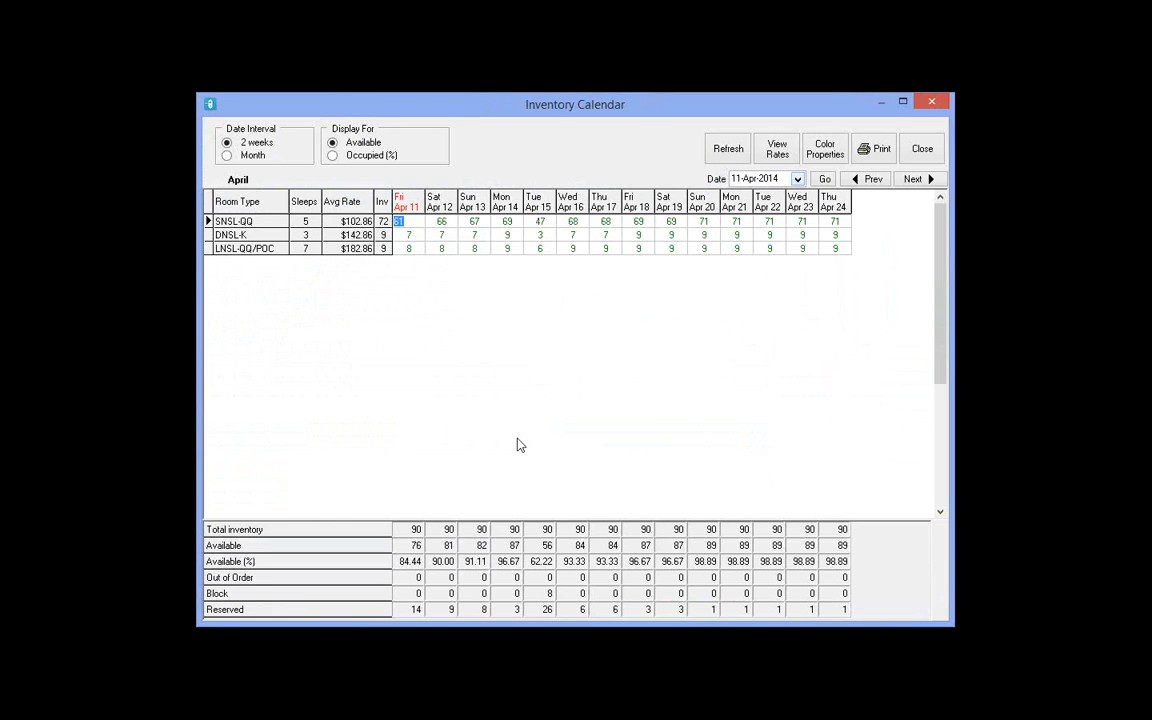
pyautogui.click(922, 149)
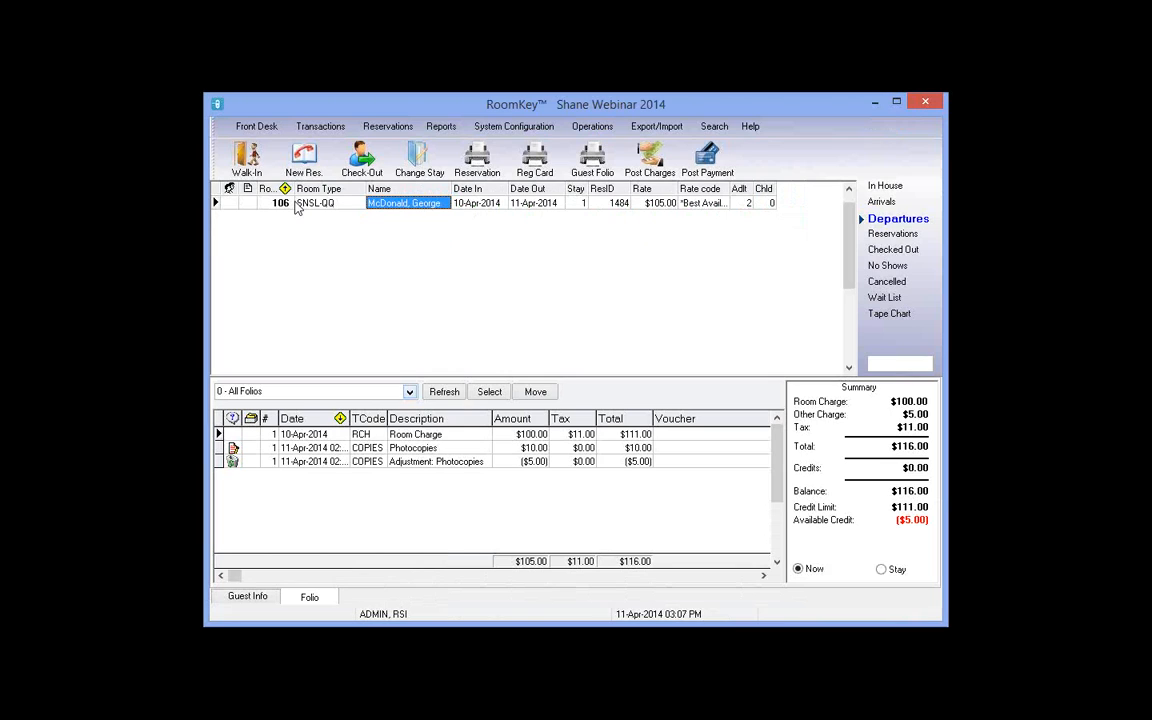
# Step: On the Tape Chart, choose Modify Reservation for room 106's reservation bar
pyautogui.click(890, 314)
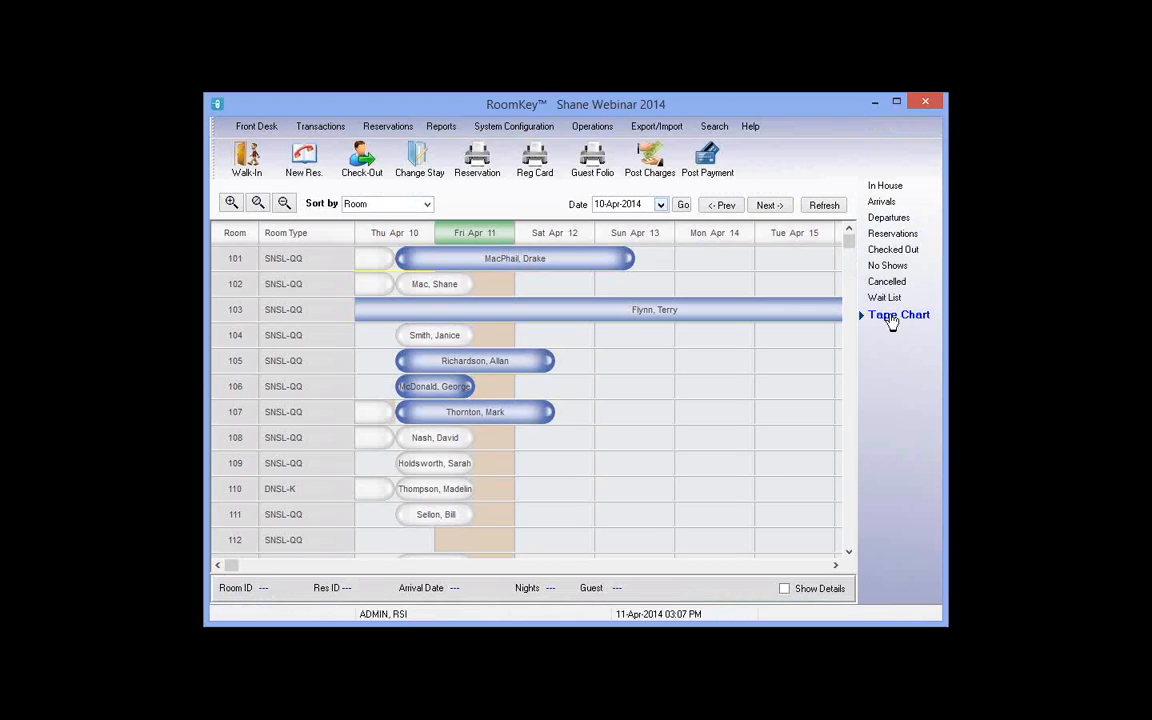
pyautogui.click(427, 390)
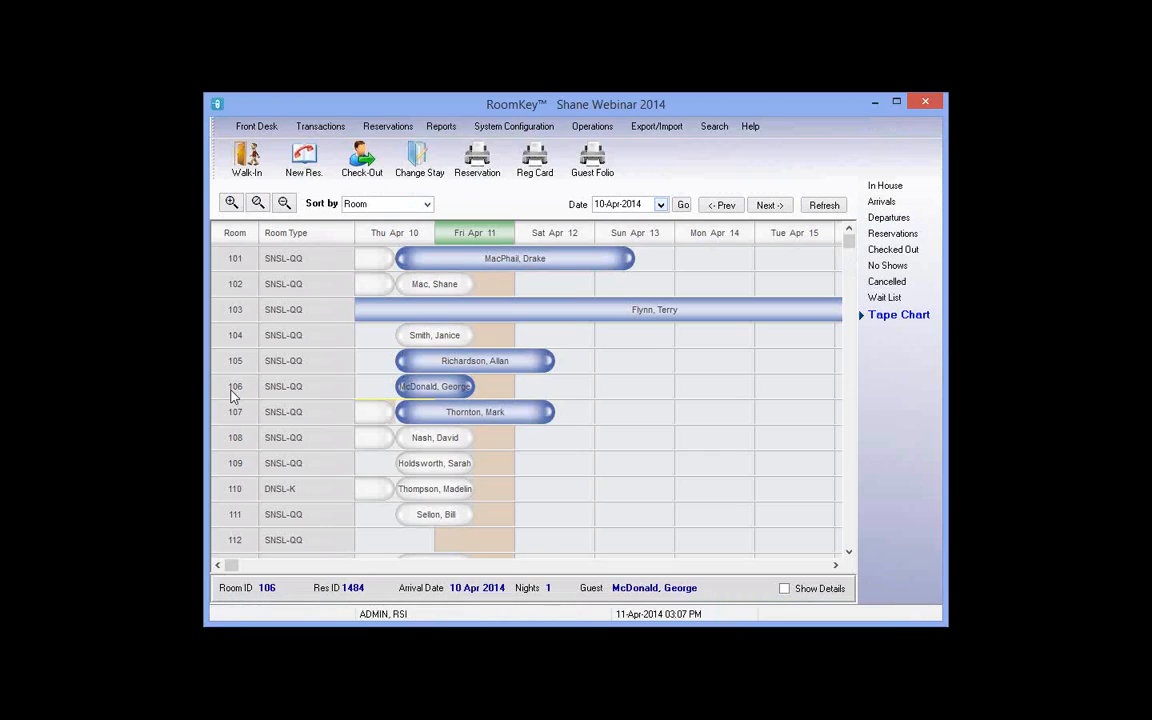
pyautogui.click(532, 394)
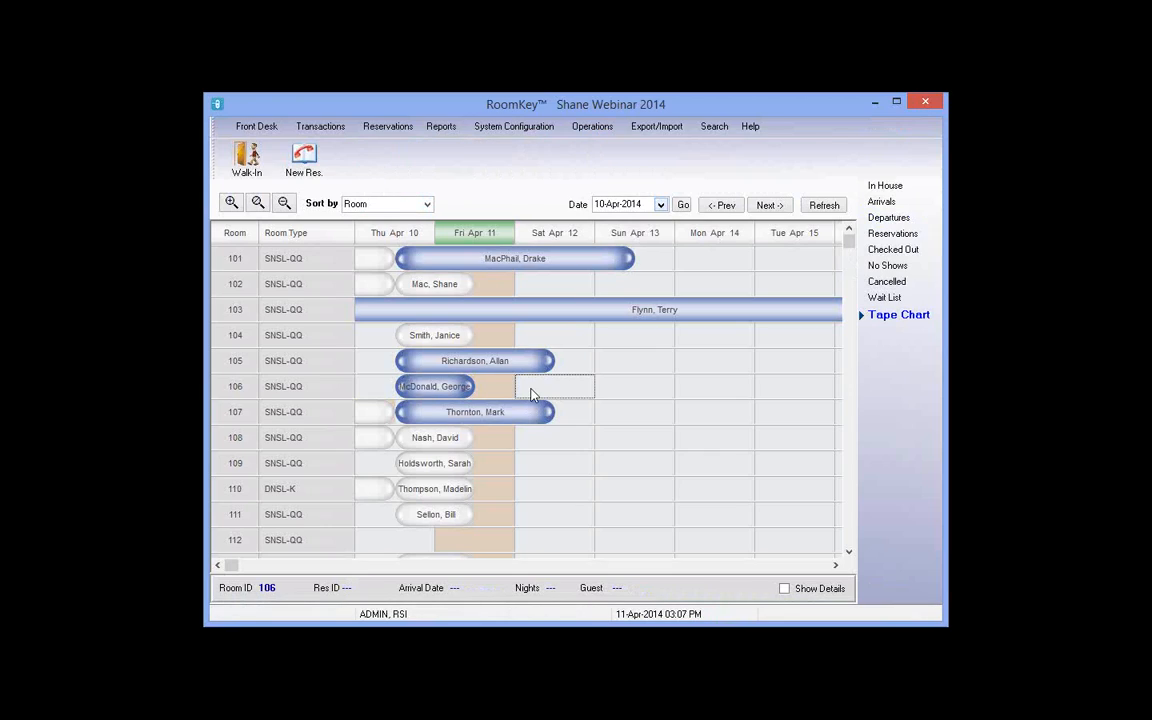
pyautogui.click(492, 391)
pyautogui.rightClick(432, 382)
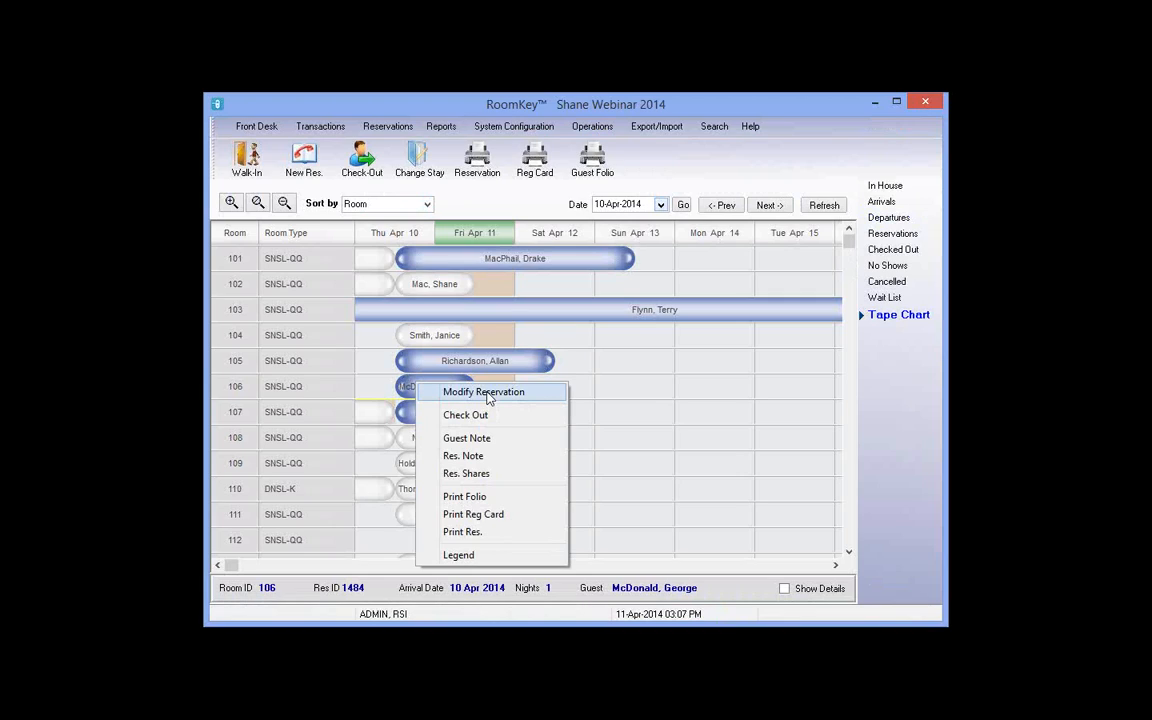
pyautogui.click(489, 393)
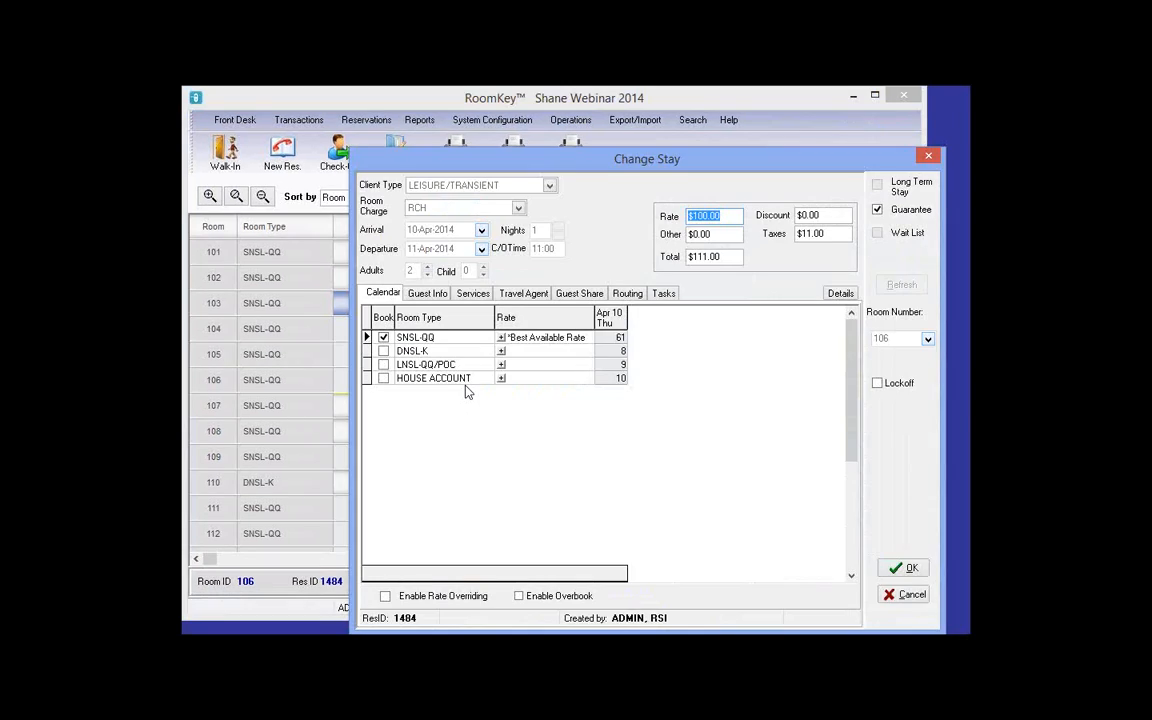
# Step: Extend room 106's stay to 2 nights and refresh availability
pyautogui.moveTo(476, 160); pyautogui.dragTo(361, 107)
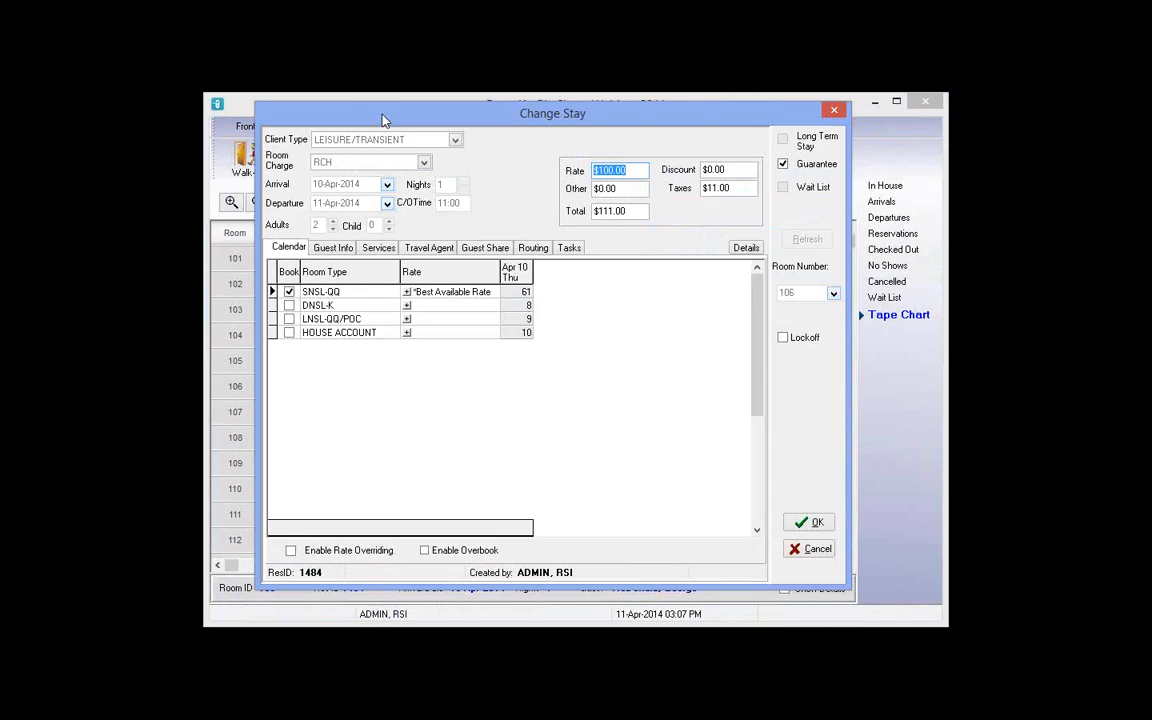
pyautogui.click(289, 292)
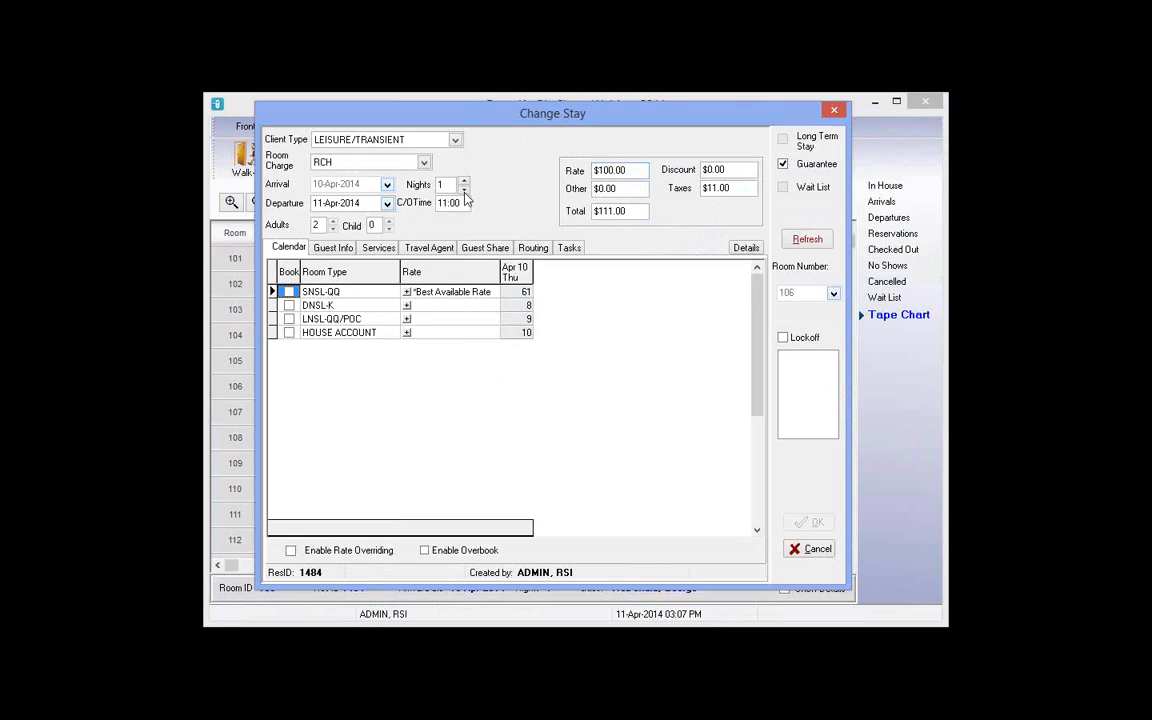
pyautogui.click(805, 242)
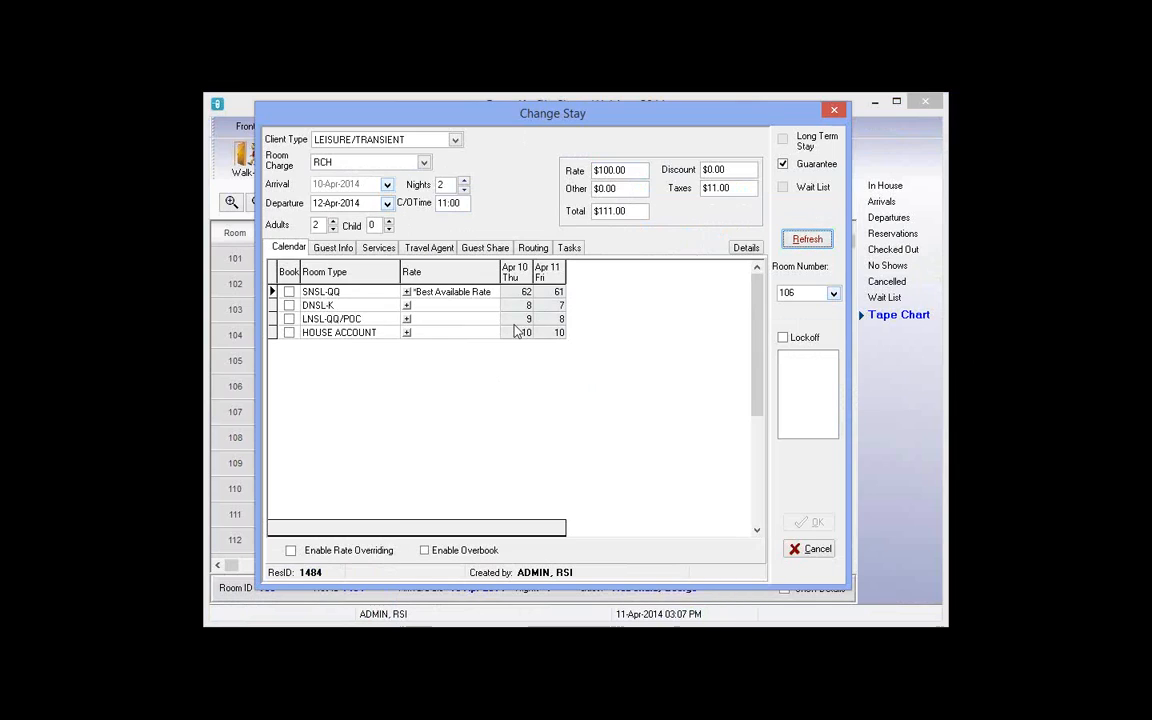
# Step: Override the SNSL-QQ Apr 11 rate to $100, book it and confirm the changed stay
pyautogui.click(406, 291)
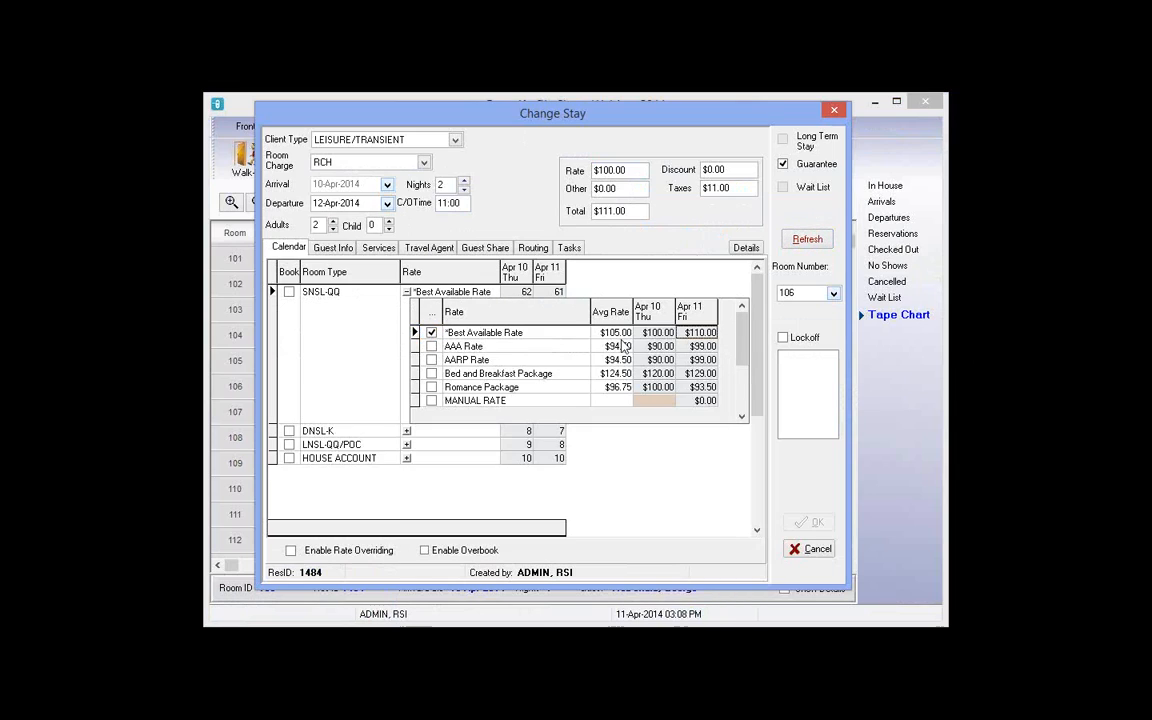
pyautogui.click(659, 336)
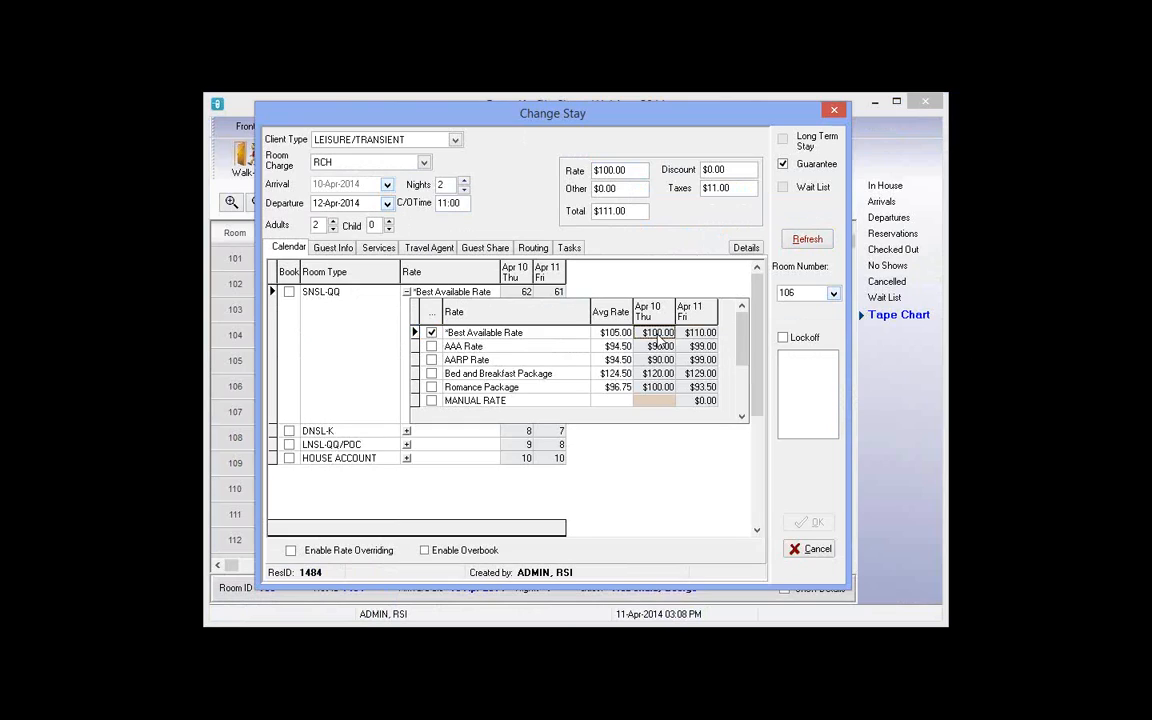
pyautogui.click(713, 338)
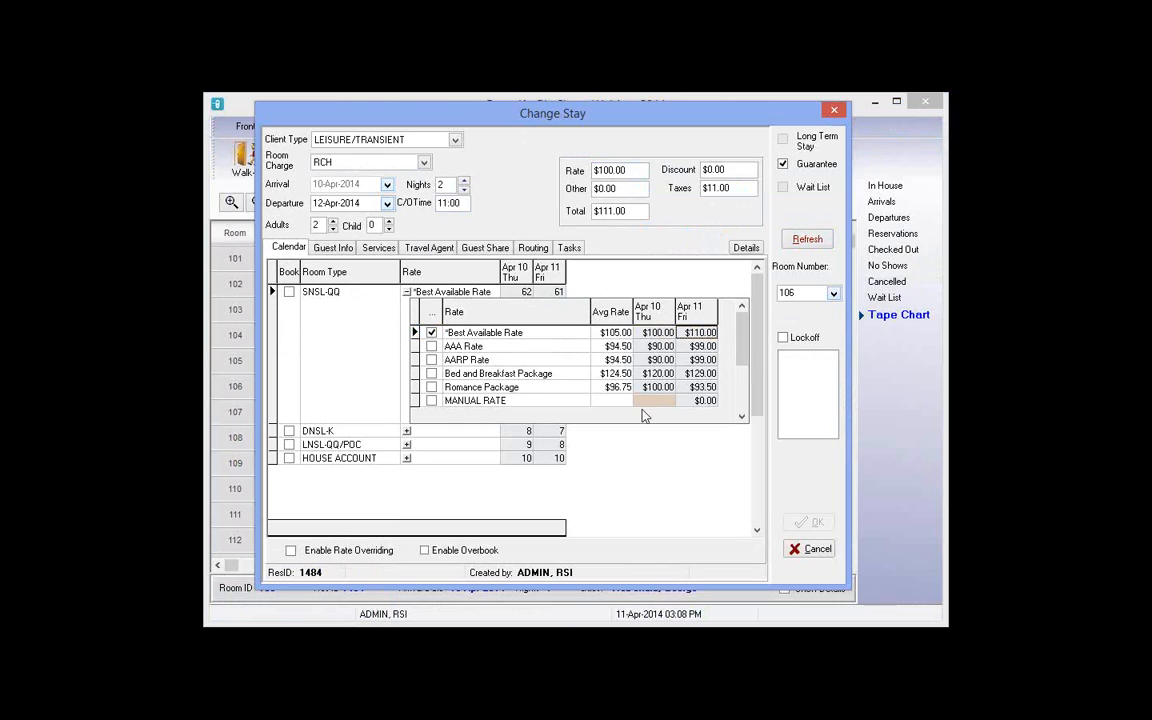
pyautogui.press('Down')
pyautogui.press('Down')
pyautogui.press('Down')
pyautogui.press('Down')
pyautogui.press('Down')
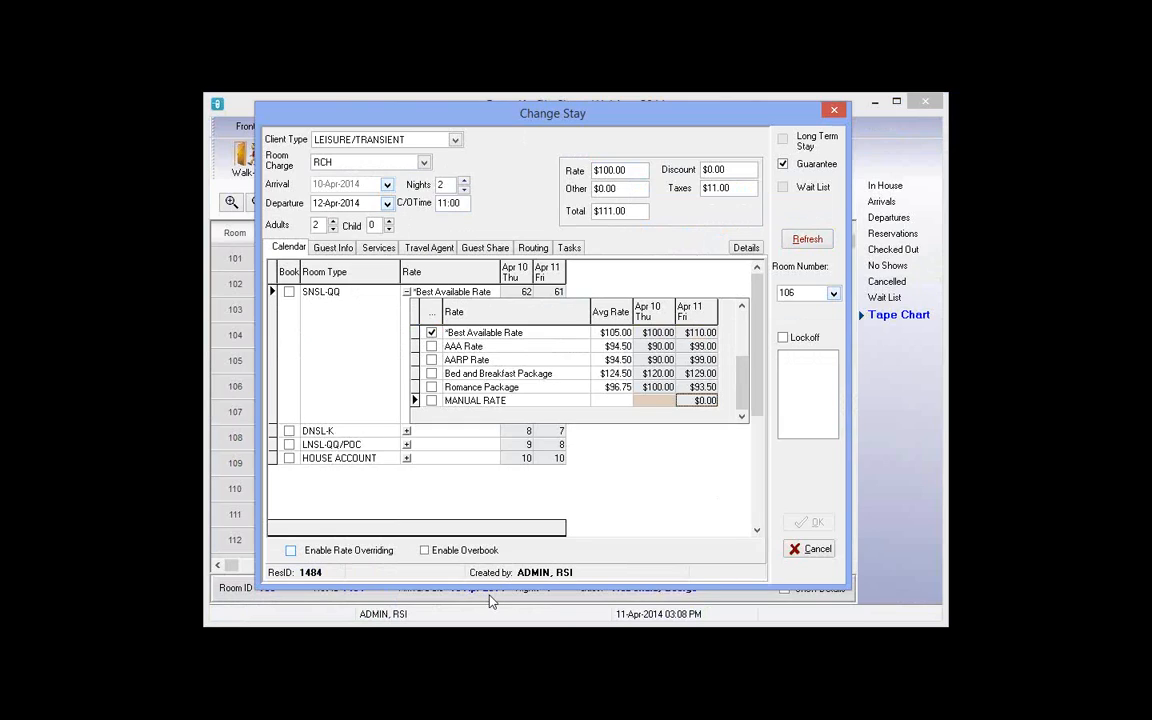
pyautogui.click(291, 551)
pyautogui.click(702, 333)
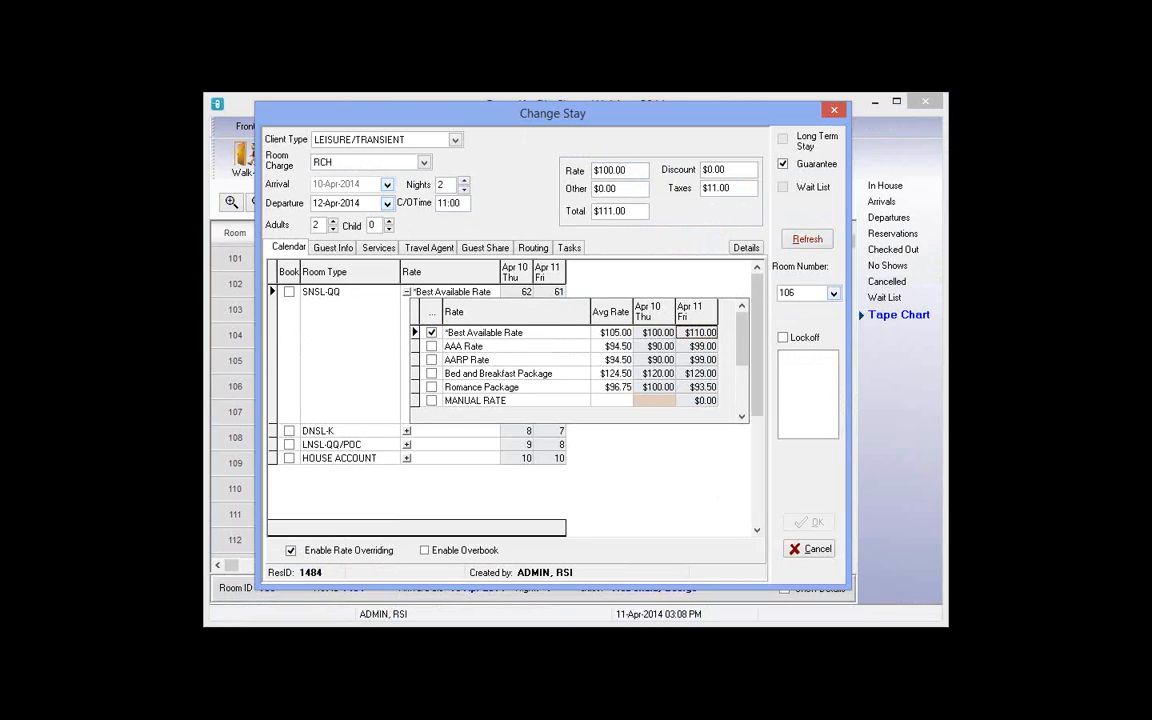
pyautogui.write('100')
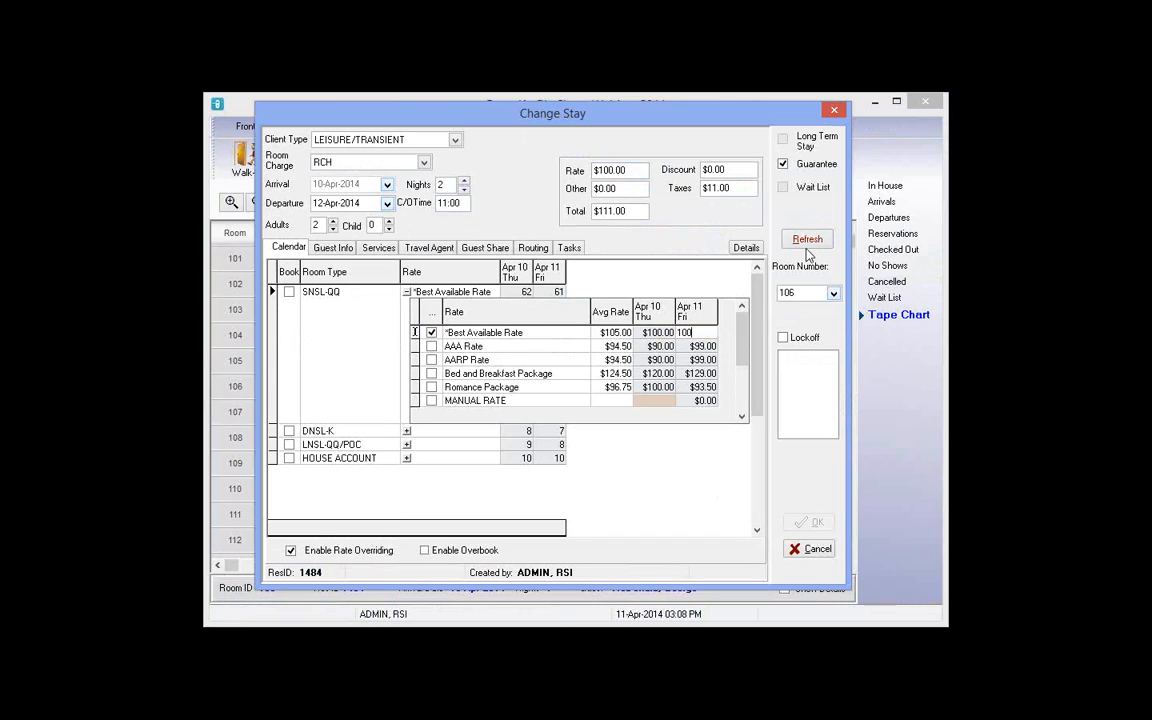
pyautogui.click(289, 292)
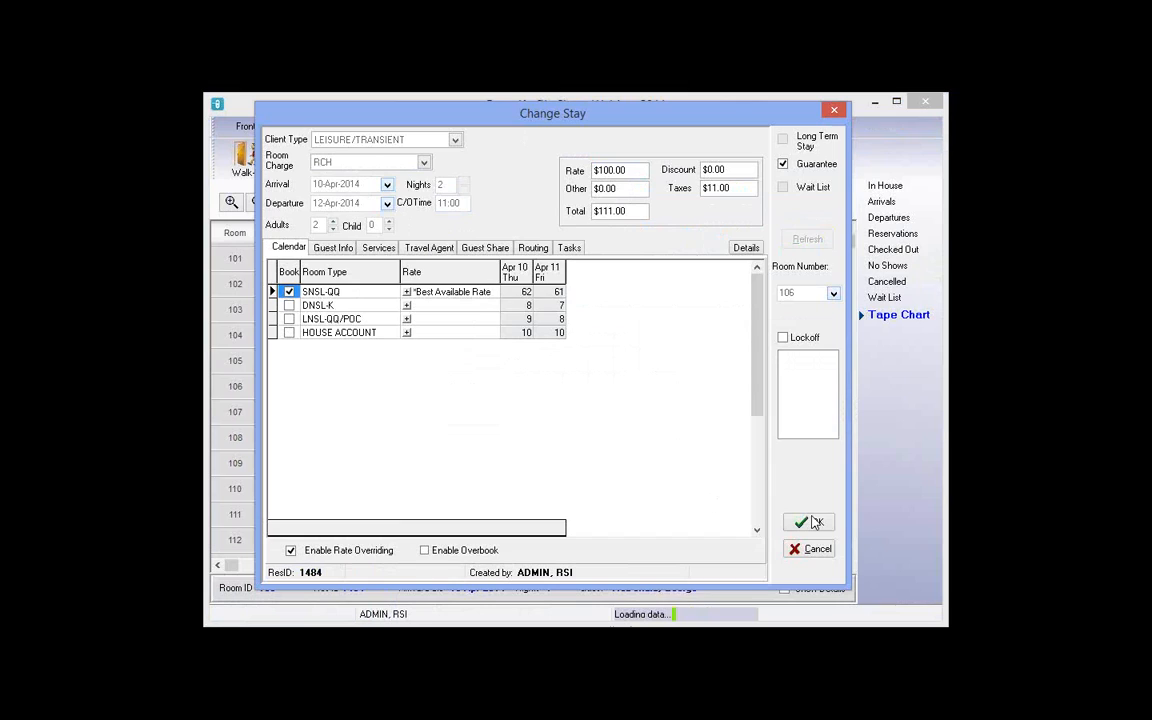
pyautogui.click(814, 522)
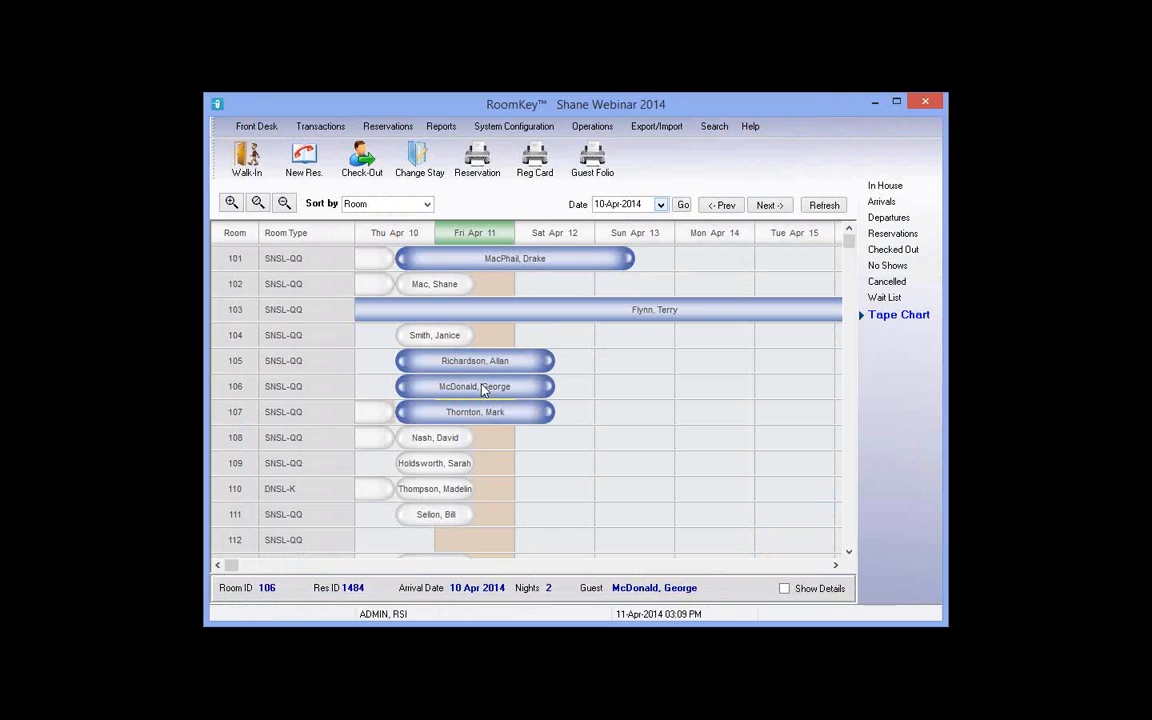
# Step: Select room 101 in In House, review its $100.00 and $110.00 room charges, and start check-out
pyautogui.click(881, 188)
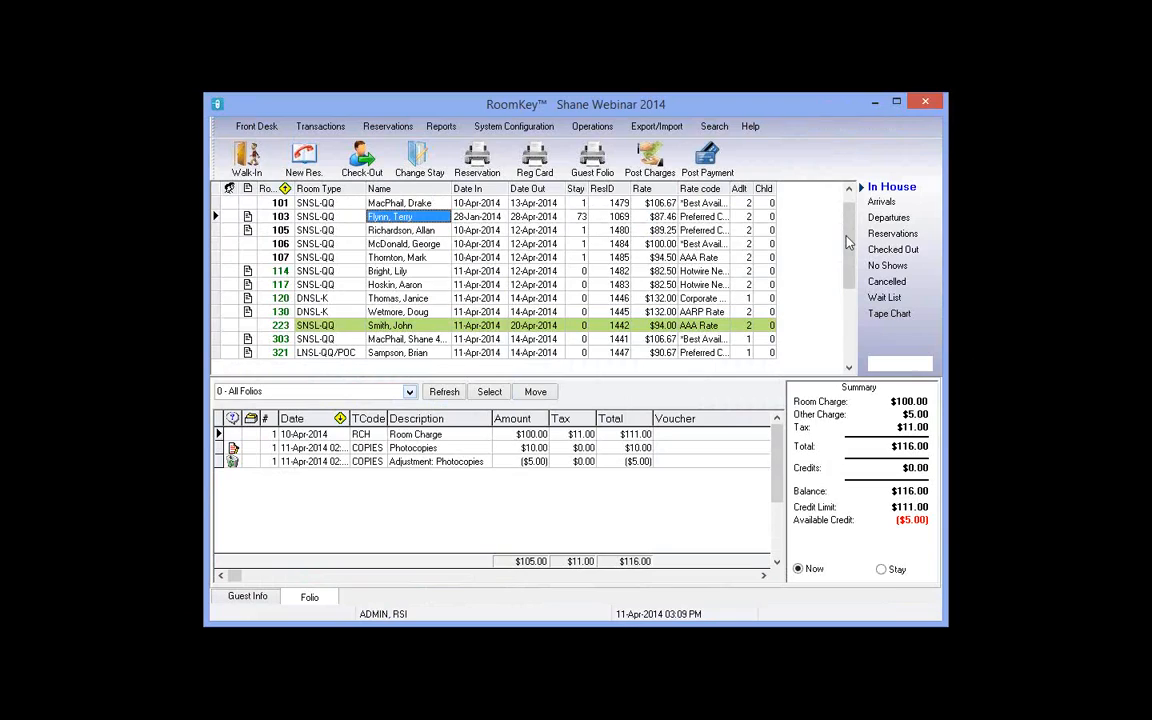
pyautogui.click(893, 218)
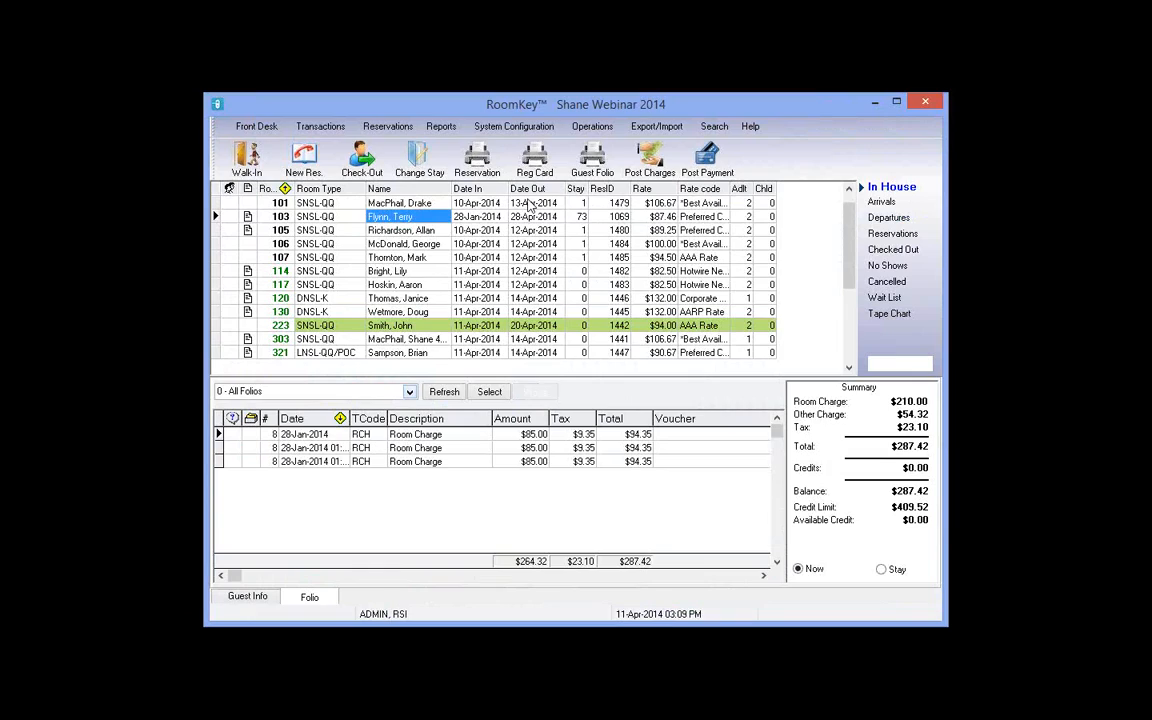
pyautogui.click(530, 204)
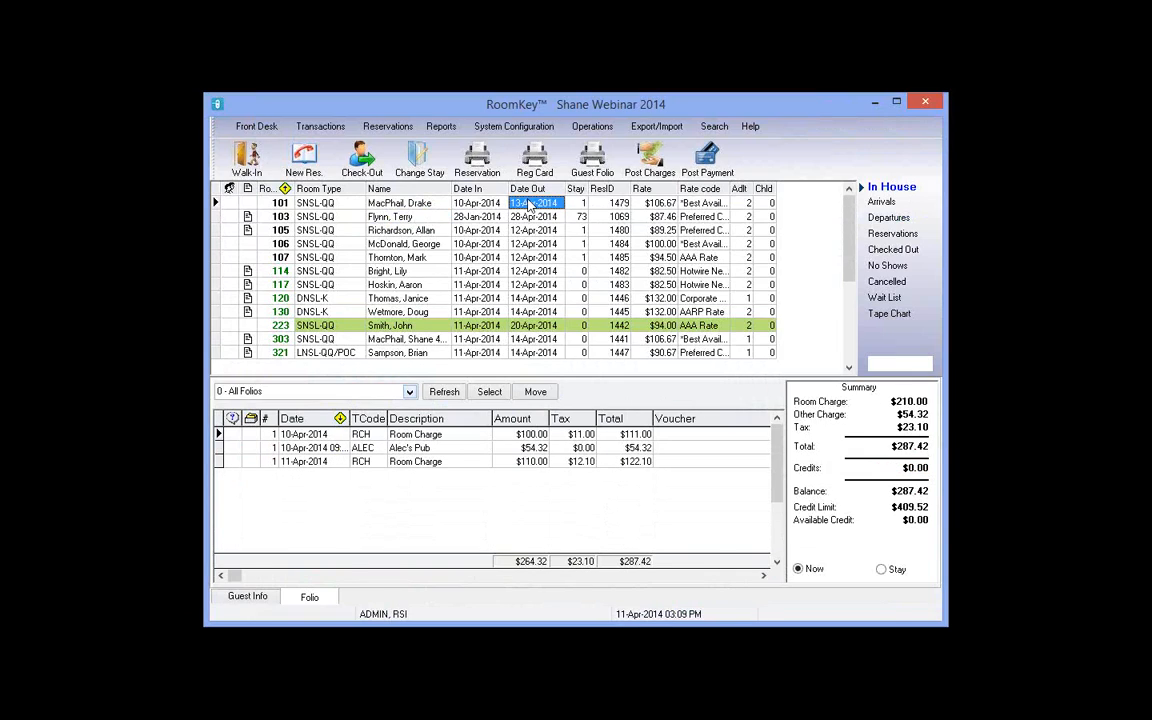
pyautogui.click(428, 204)
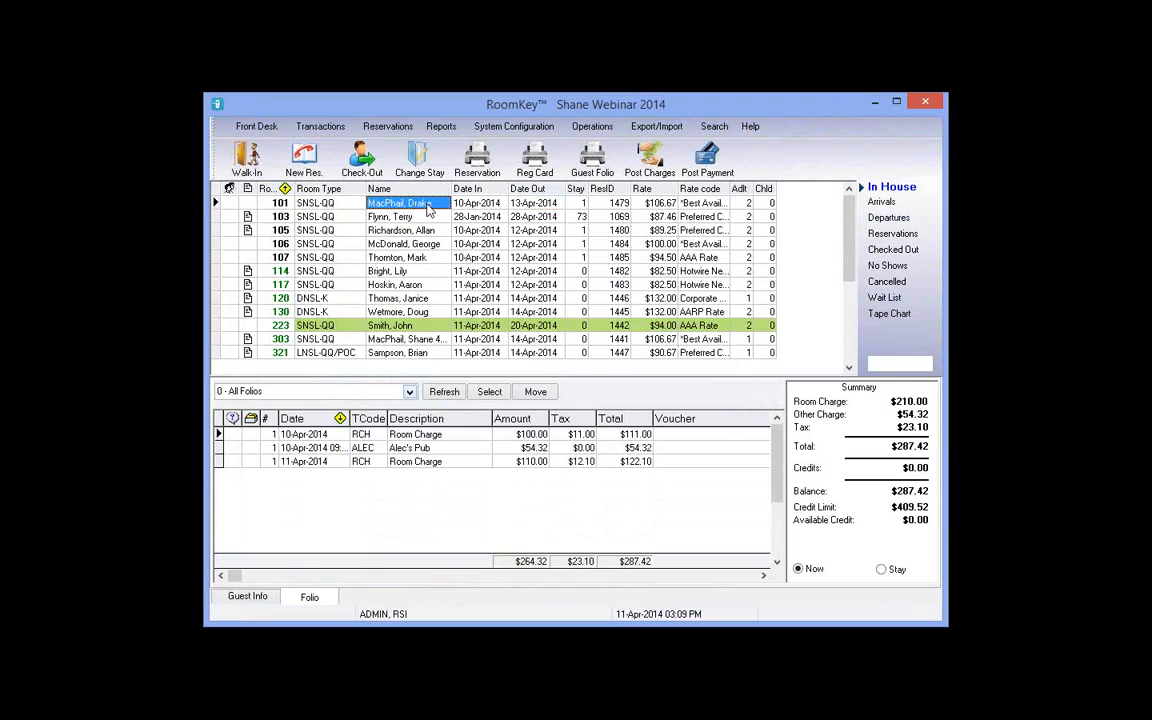
pyautogui.click(539, 204)
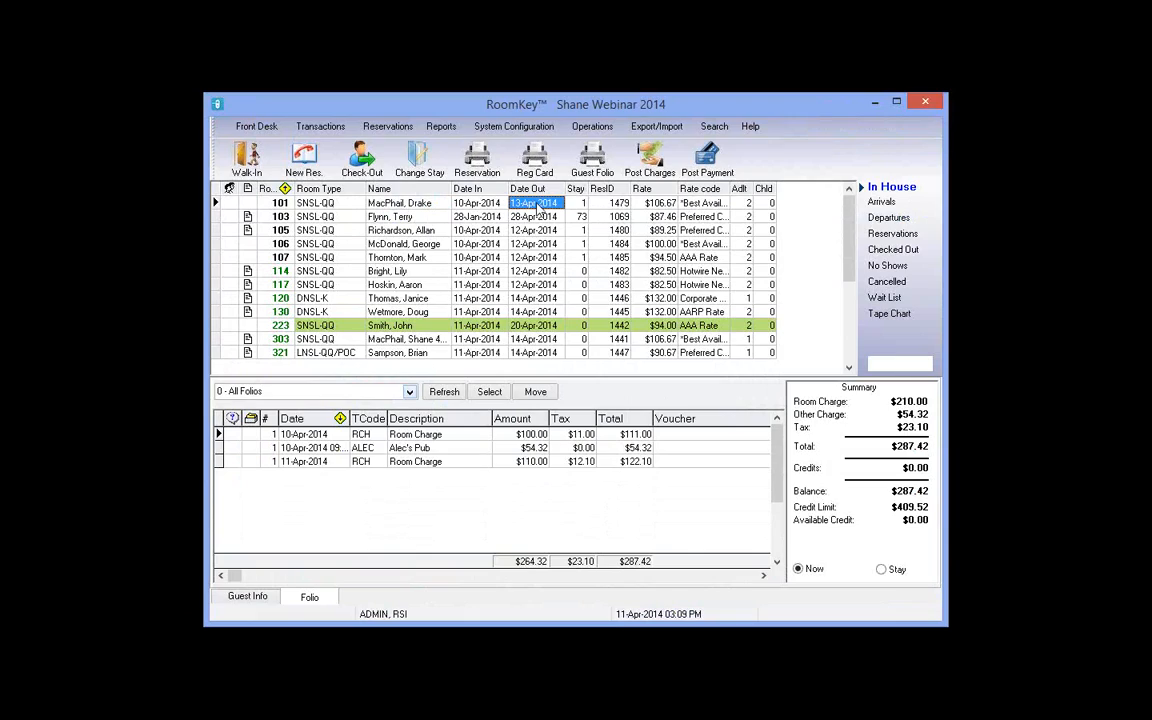
pyautogui.press('Left')
pyautogui.press('Left')
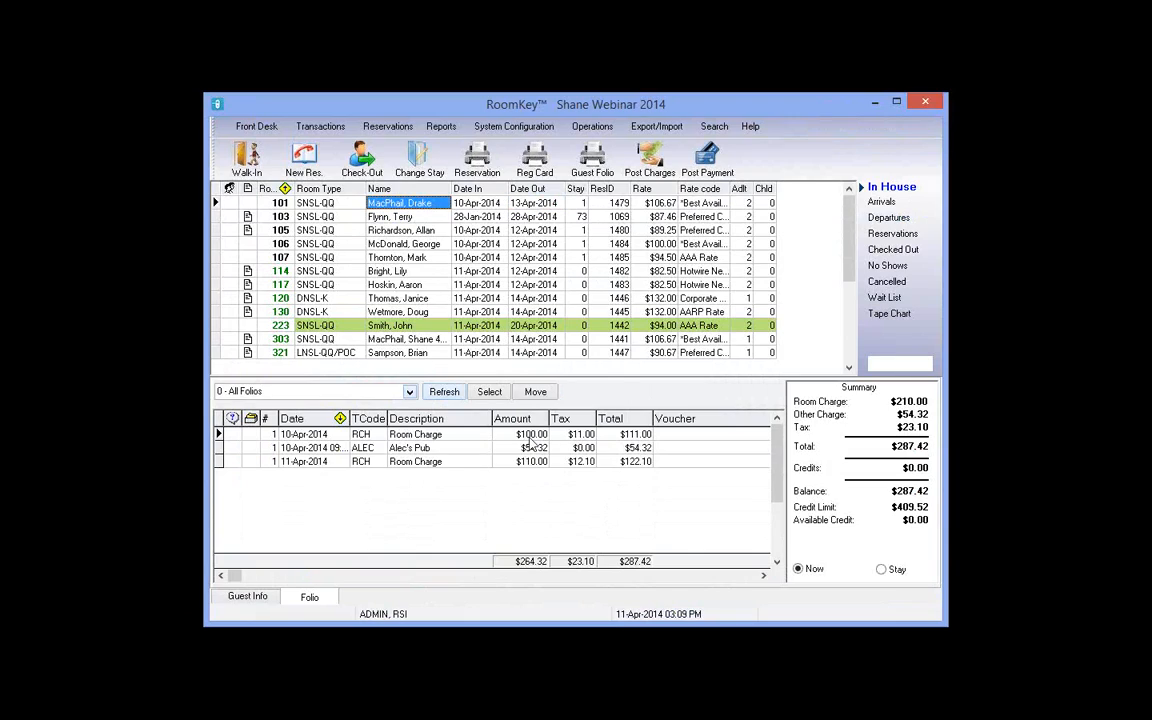
pyautogui.click(531, 436)
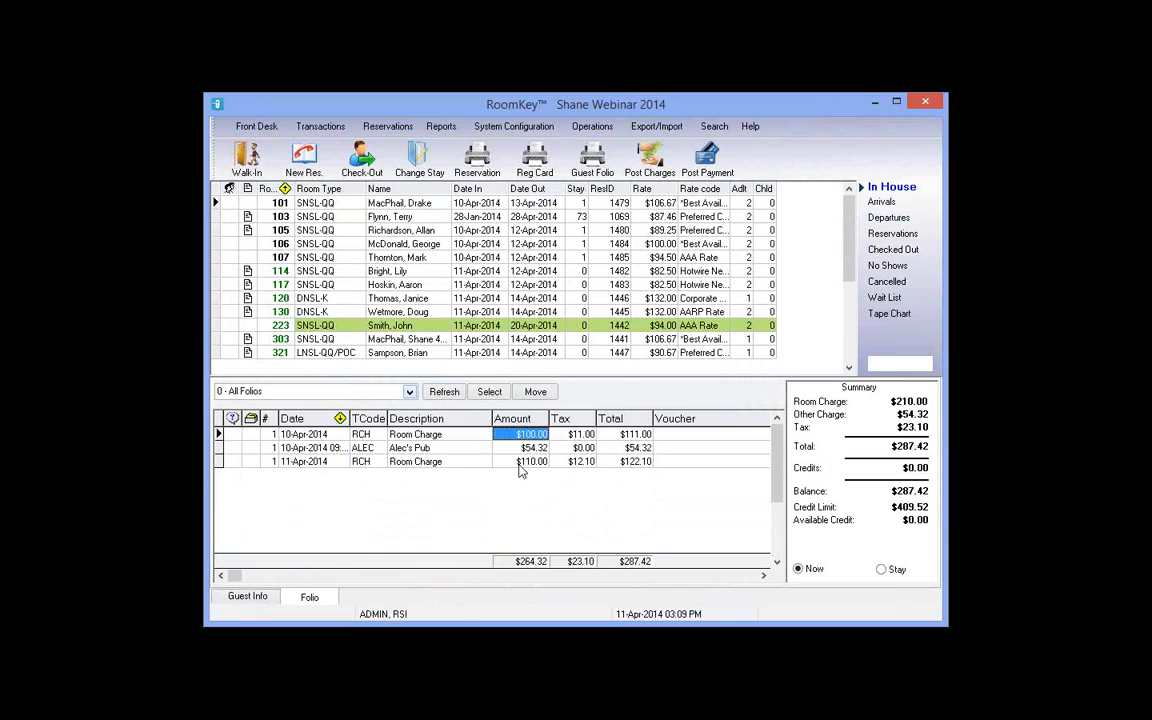
pyautogui.click(522, 464)
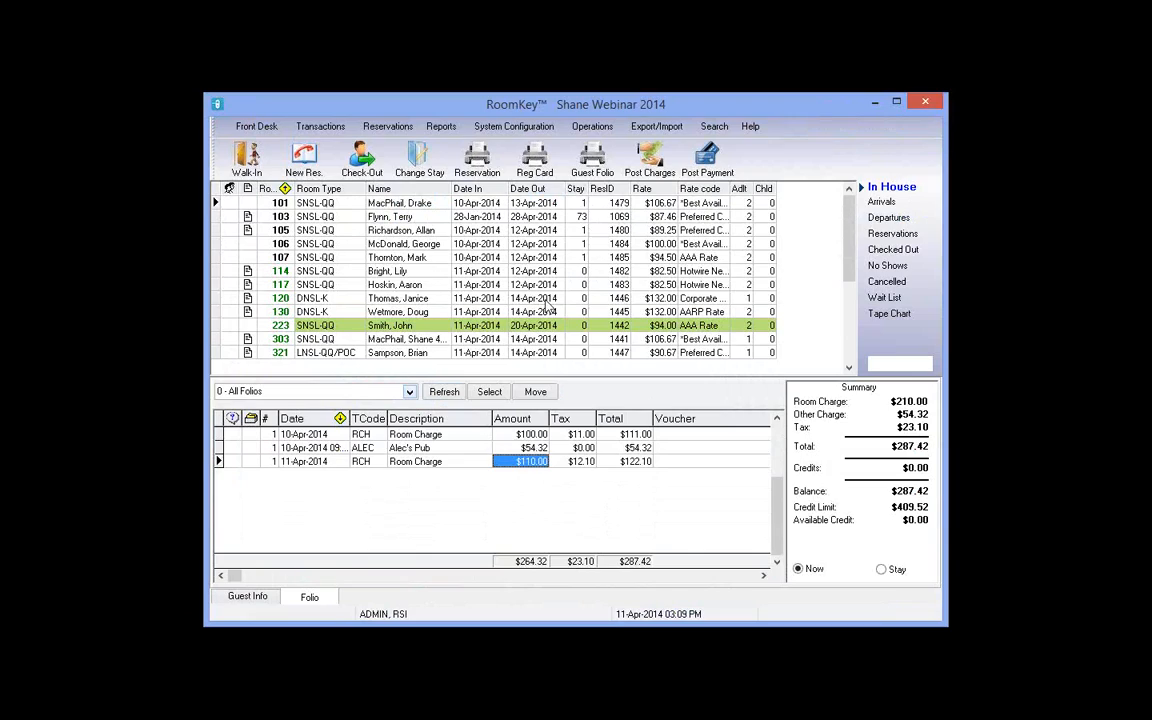
pyautogui.click(364, 160)
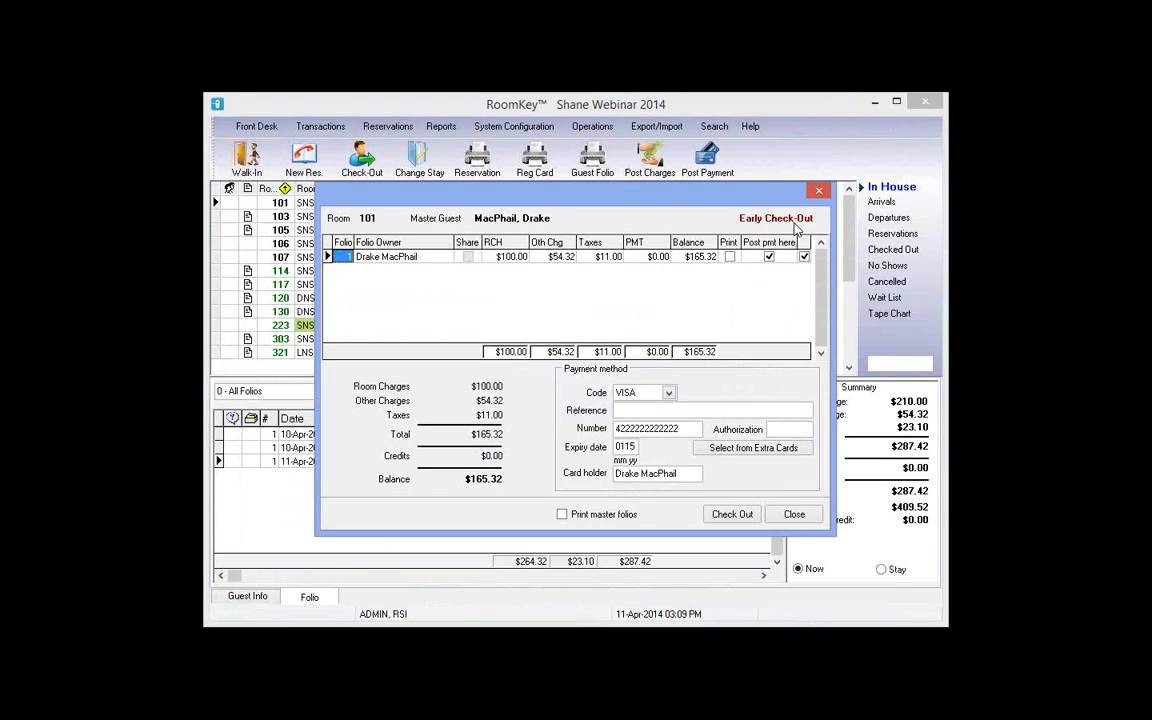
# Step: Review the $165.32 early check-out settlement and move the window aside
pyautogui.click(503, 257)
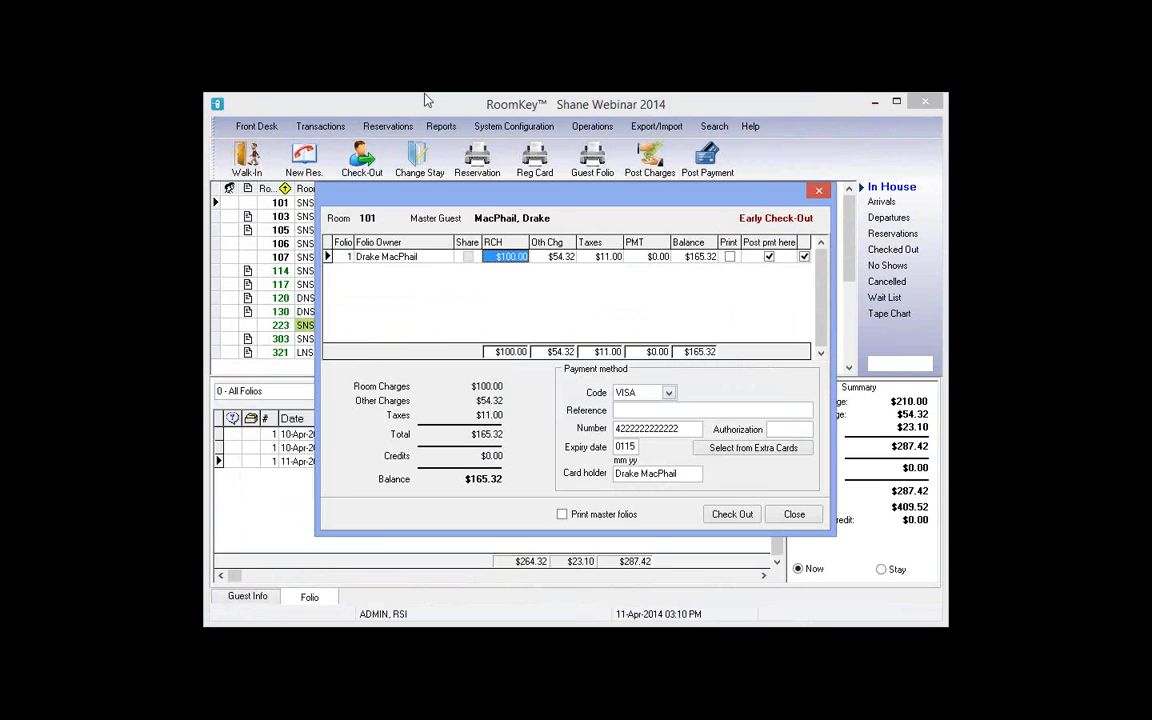
pyautogui.moveTo(462, 193); pyautogui.dragTo(425, 98)
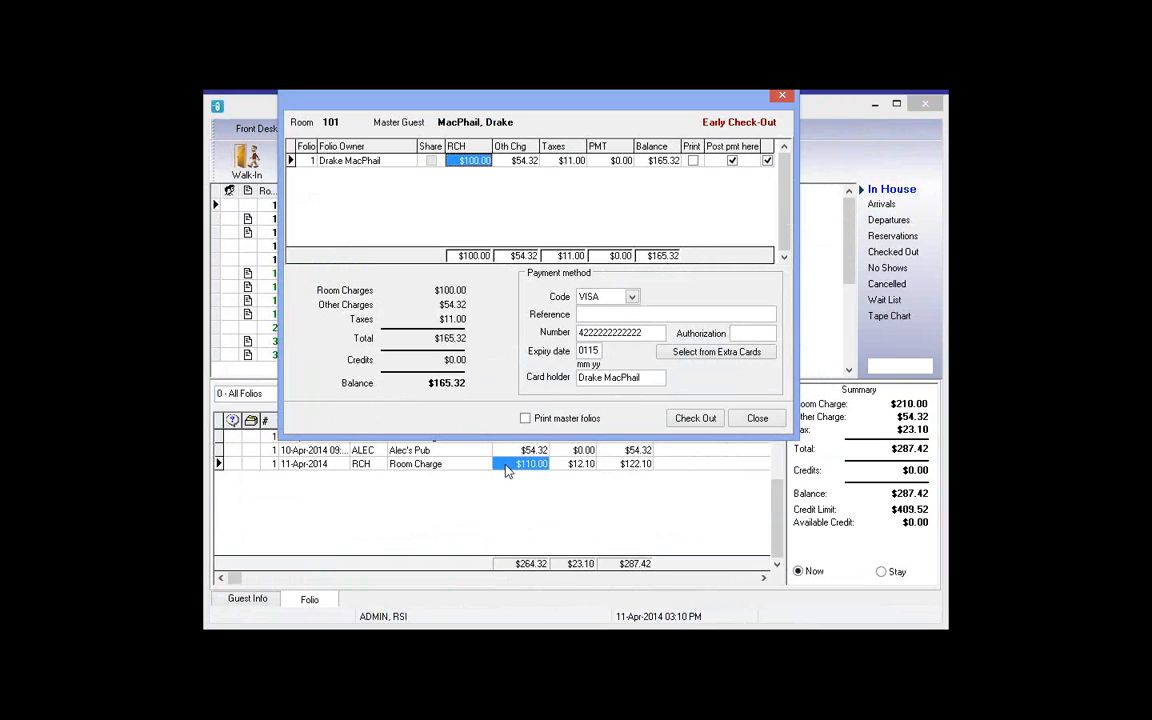
# Step: Close the check-out window and review the Apr 11 $110.00 room charge with $12.10 tax
pyautogui.click(768, 421)
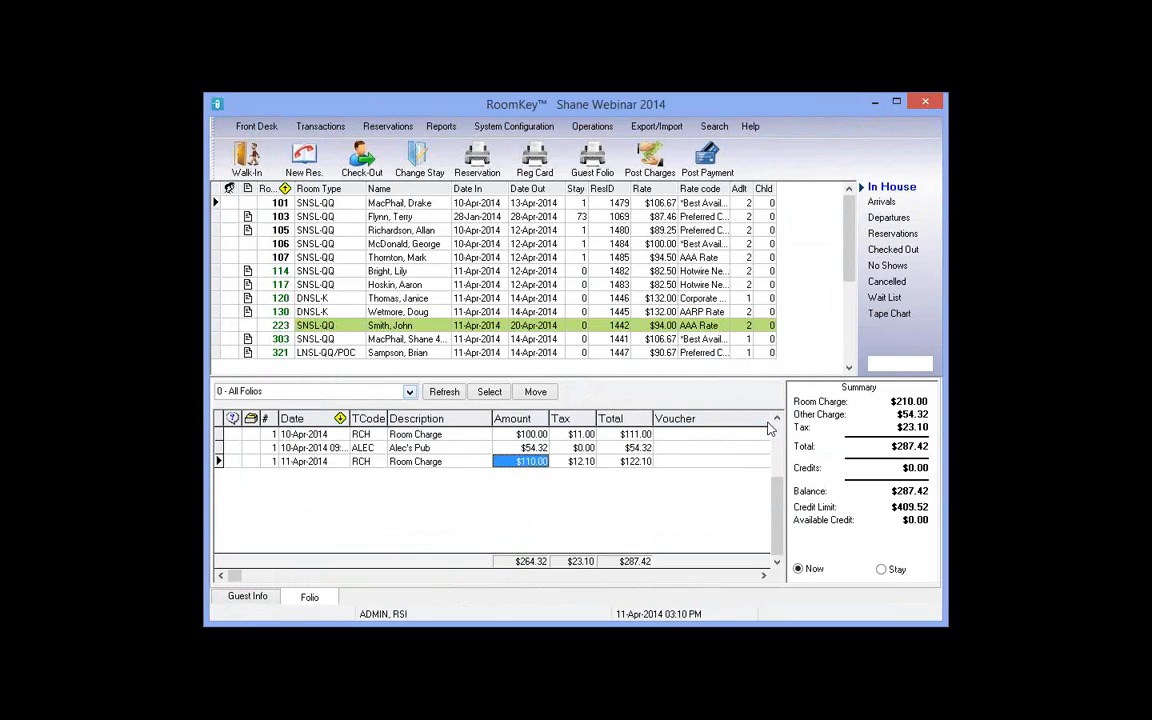
pyautogui.click(408, 464)
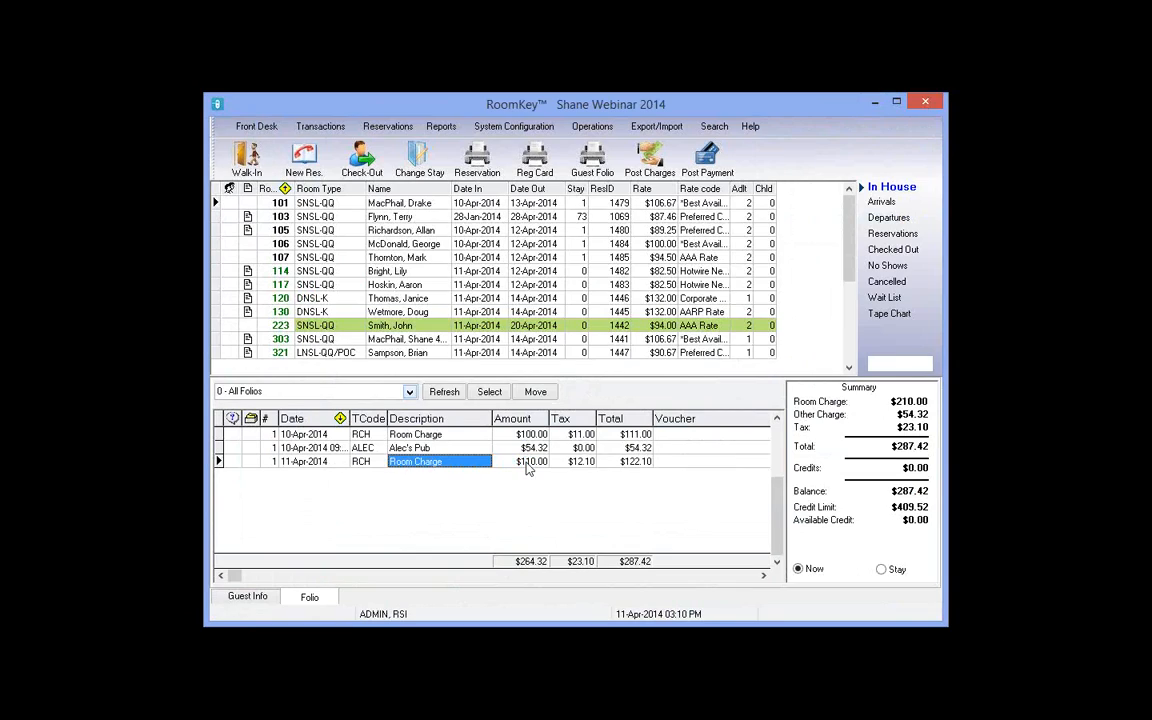
pyautogui.click(340, 466)
pyautogui.click(370, 464)
pyautogui.click(472, 466)
pyautogui.click(582, 468)
pyautogui.click(622, 464)
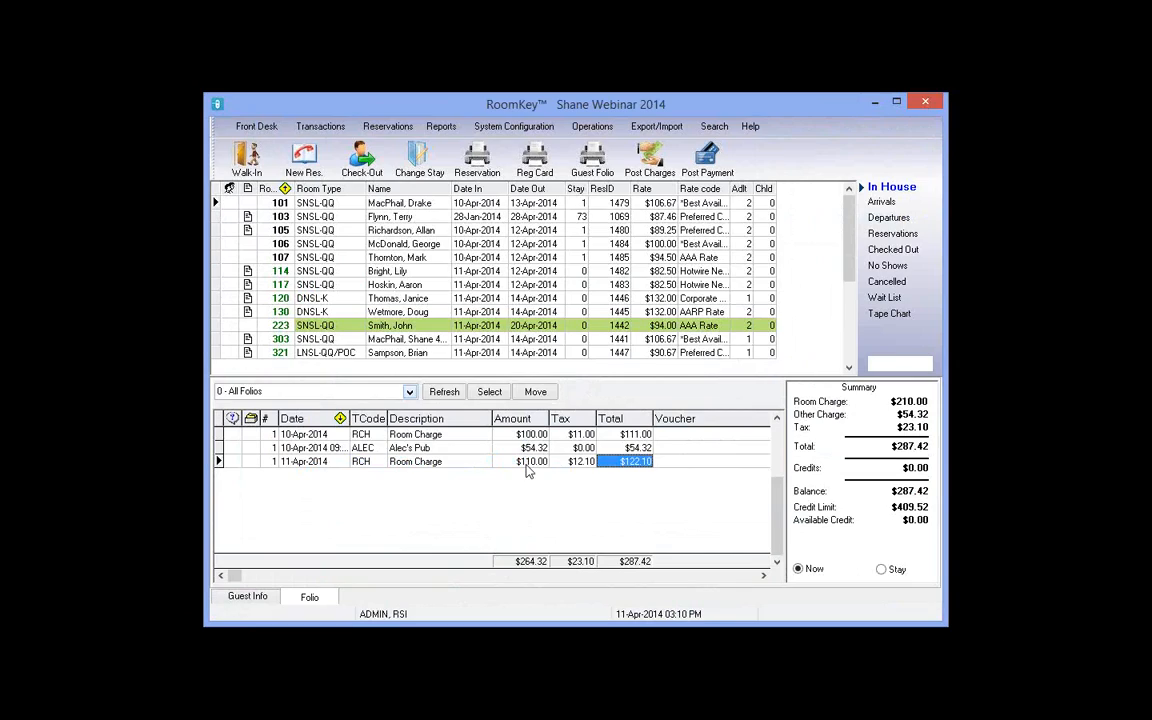
pyautogui.click(530, 462)
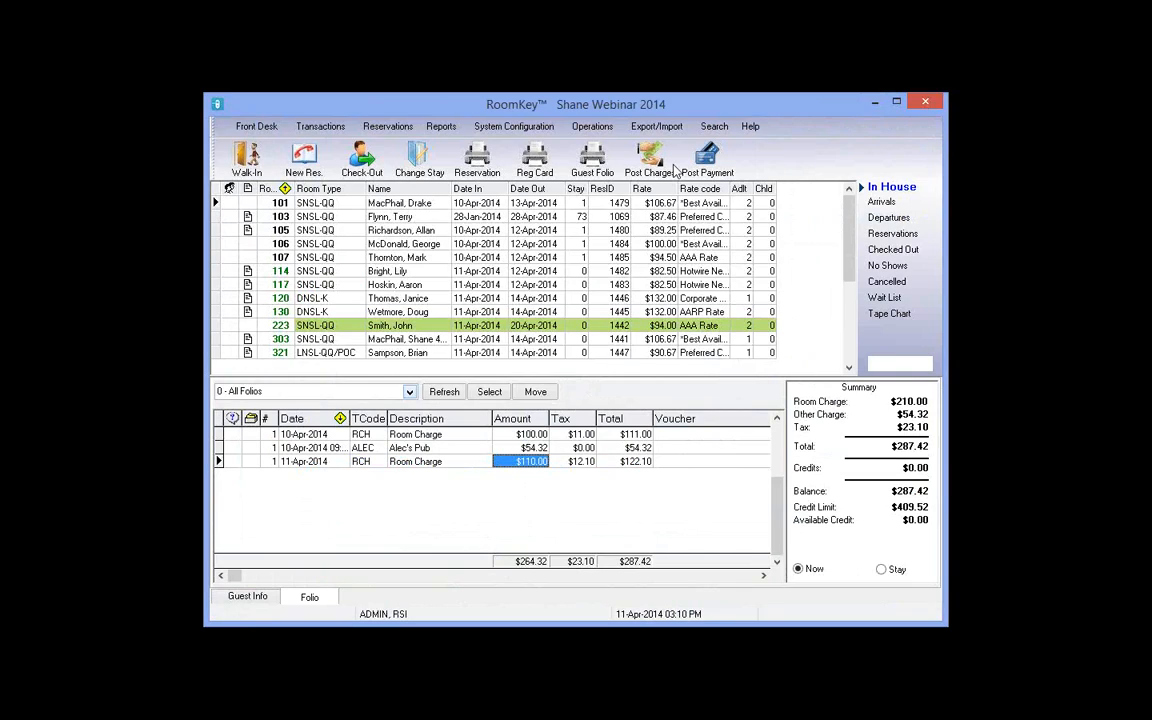
# Step: Post a $110.00 RCH Room Charge to room 101's folio
pyautogui.click(651, 160)
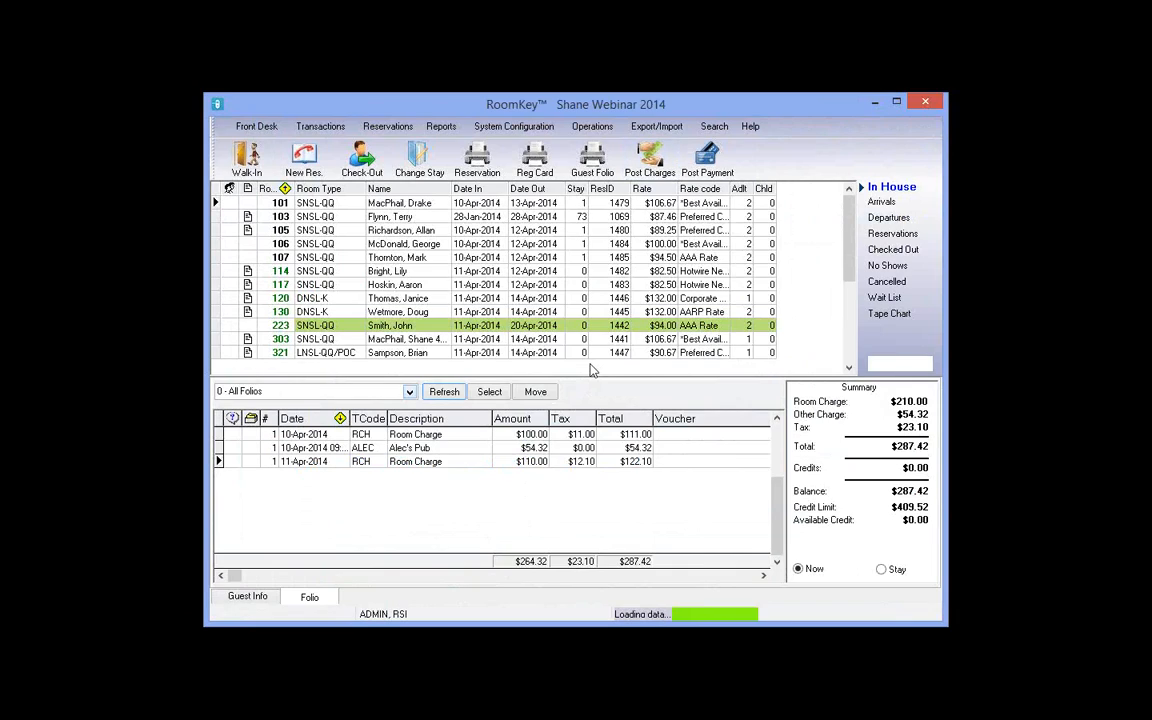
pyautogui.click(528, 392)
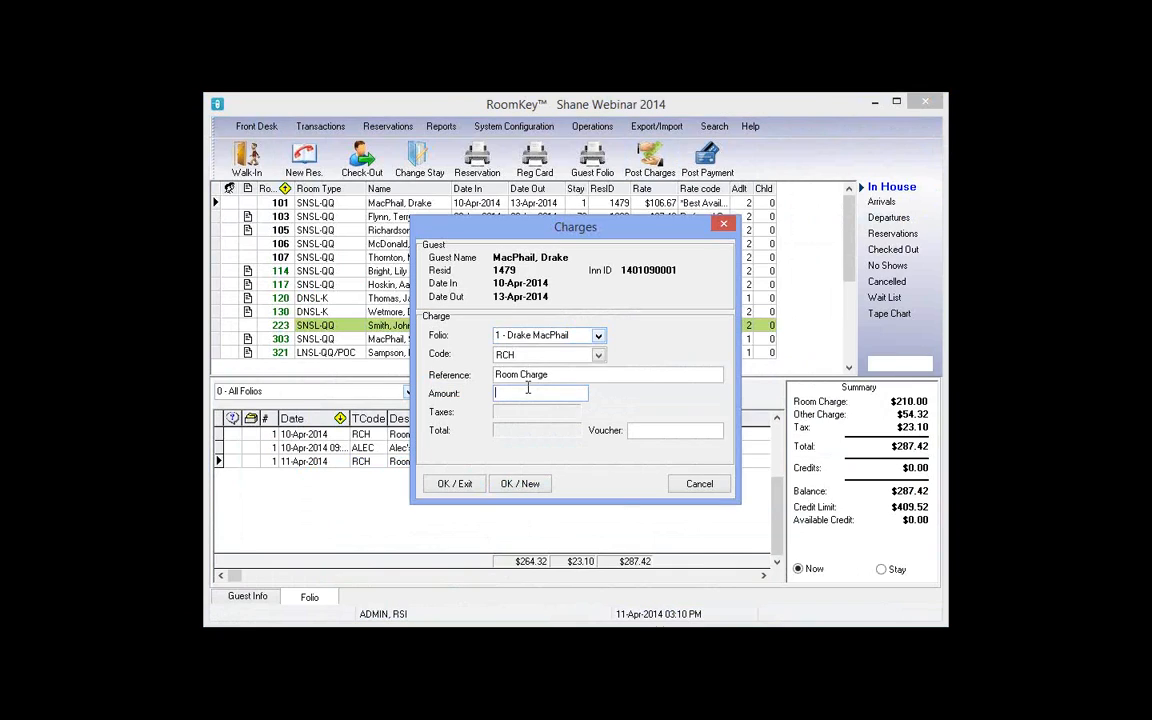
pyautogui.write('110')
pyautogui.click(455, 484)
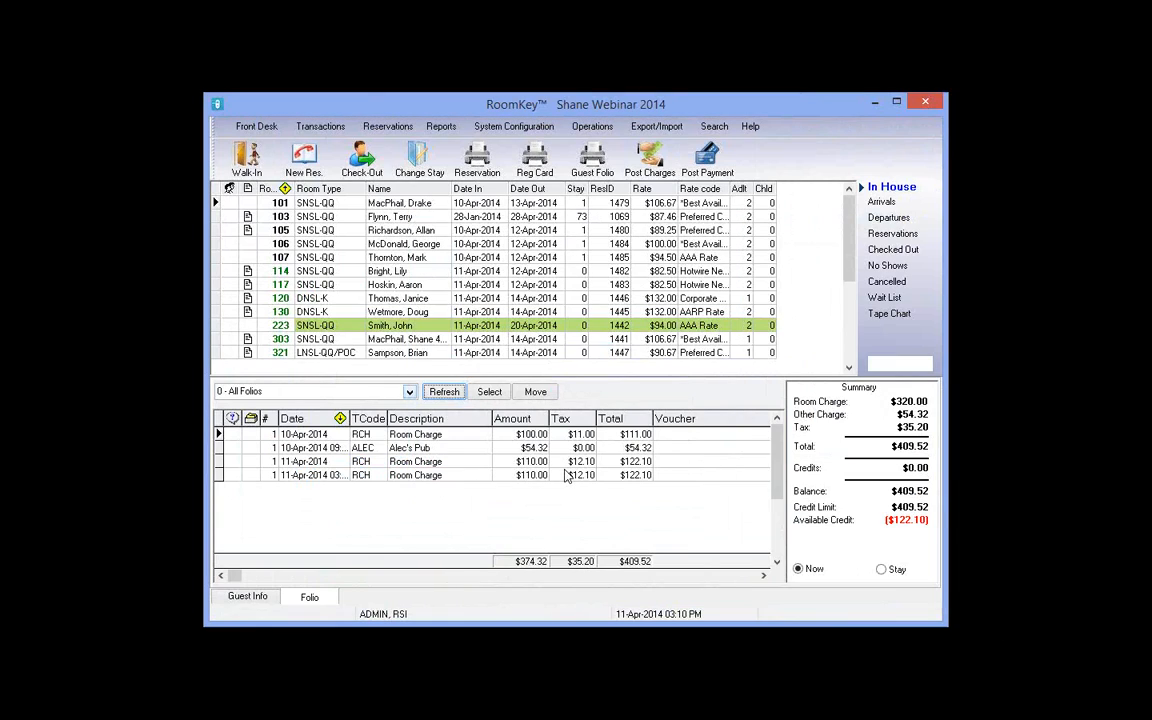
pyautogui.click(307, 476)
# Step: Reopen room 101's early check-out, now showing $210.00 room charges, and complete it
pyautogui.click(368, 160)
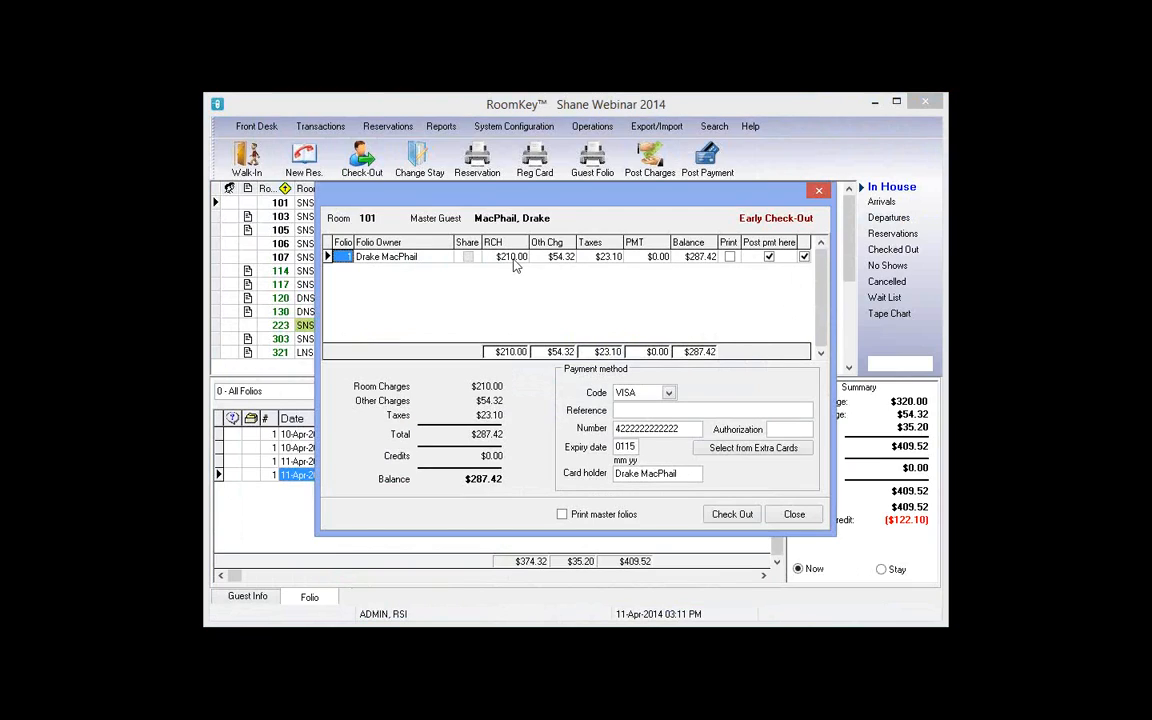
pyautogui.press('Right')
pyautogui.press('Right')
pyautogui.press('Right')
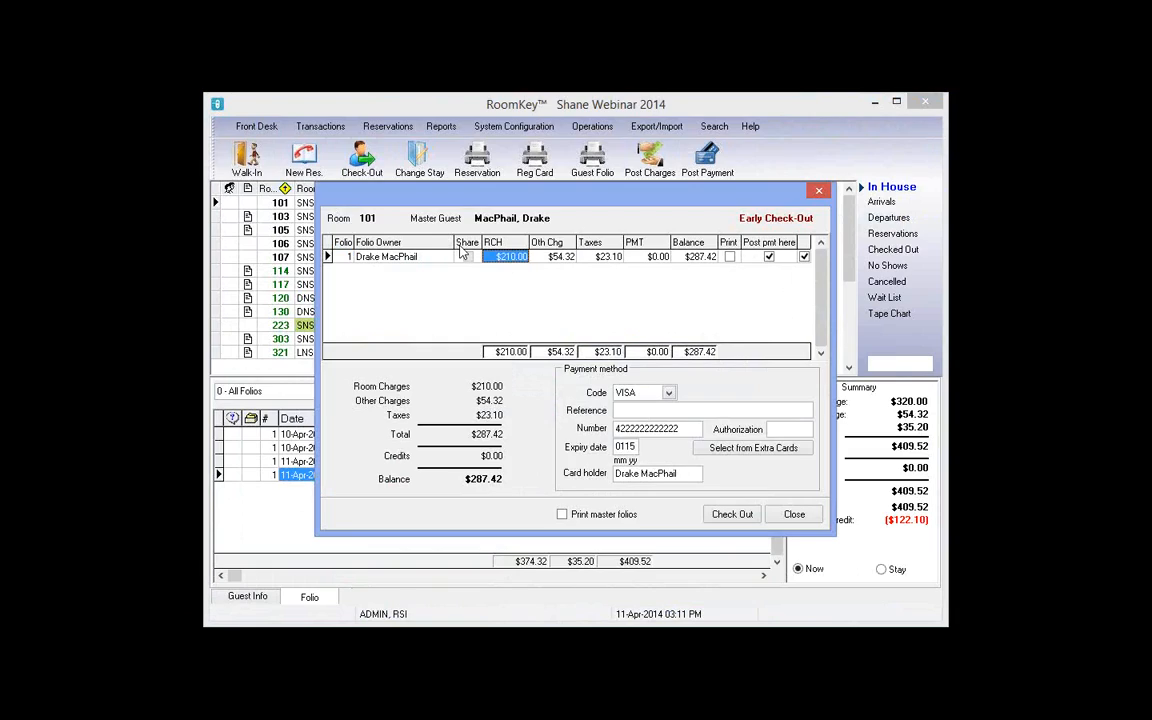
pyautogui.click(515, 258)
pyautogui.click(730, 518)
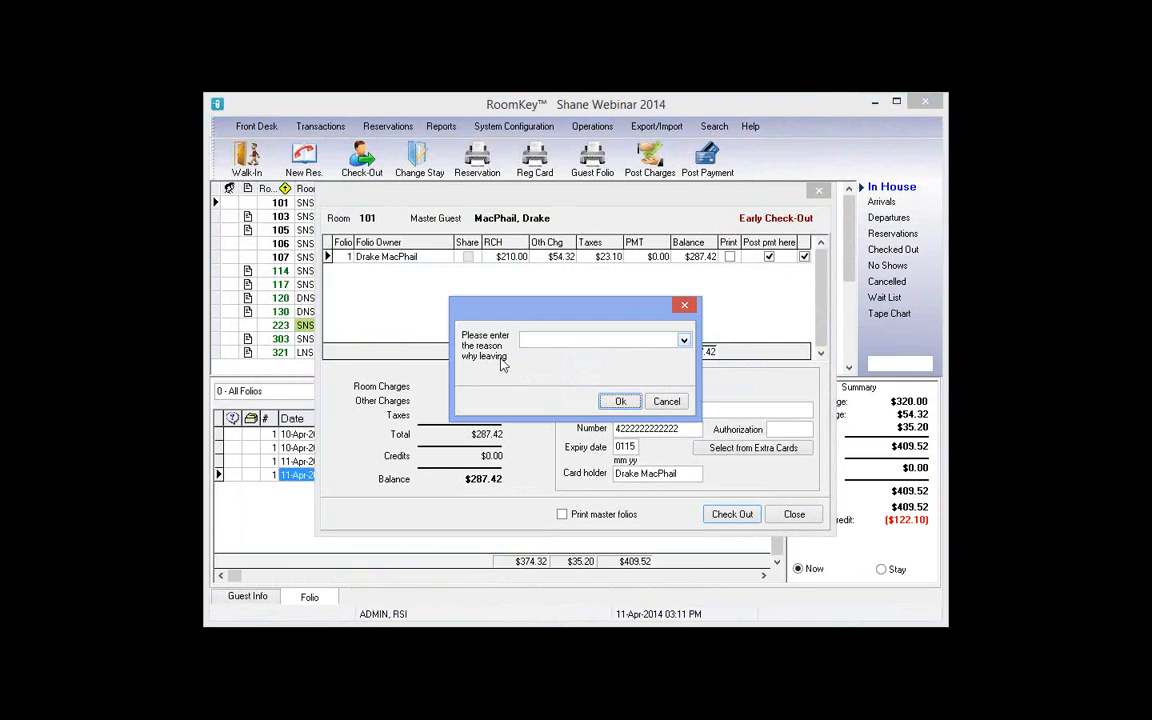
# Step: Record Change of Plans as the reason for leaving and acknowledge the successful check-out
pyautogui.click(684, 341)
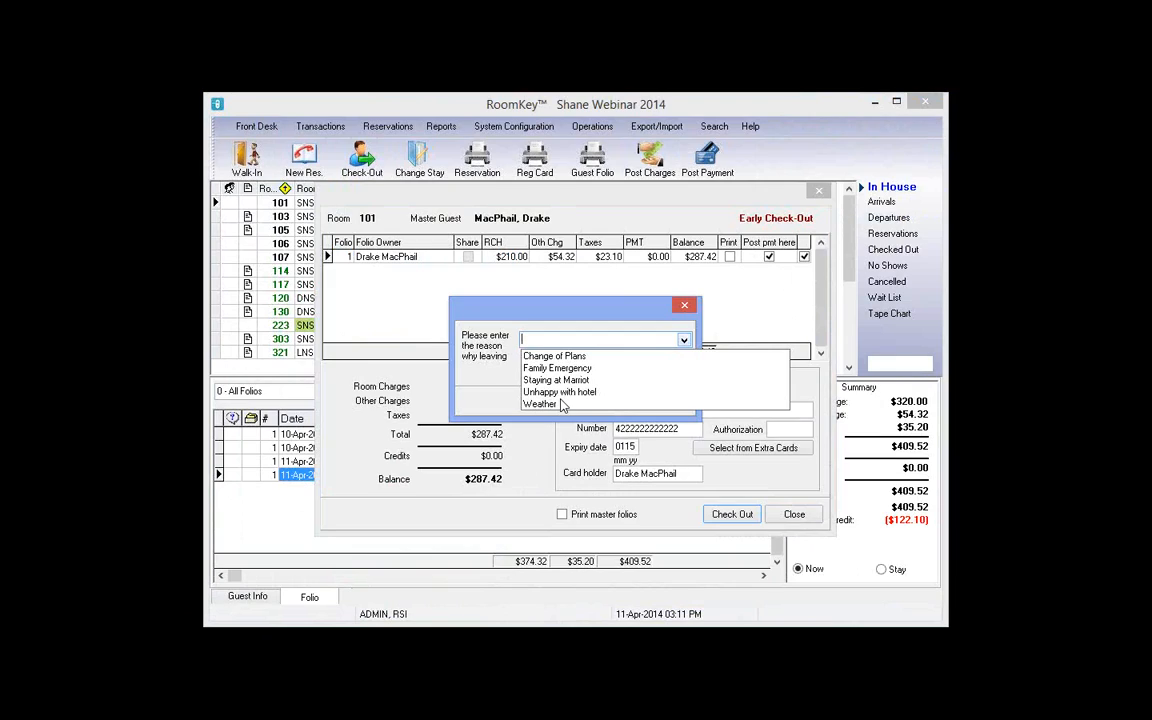
pyautogui.click(558, 356)
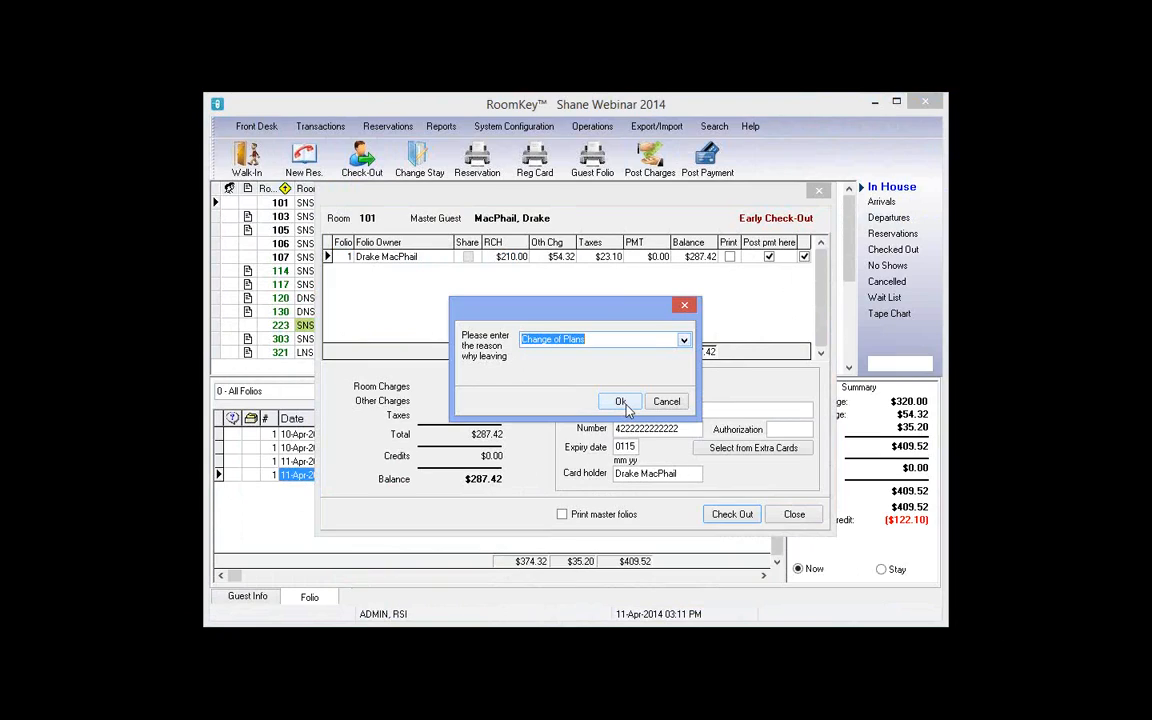
pyautogui.click(620, 402)
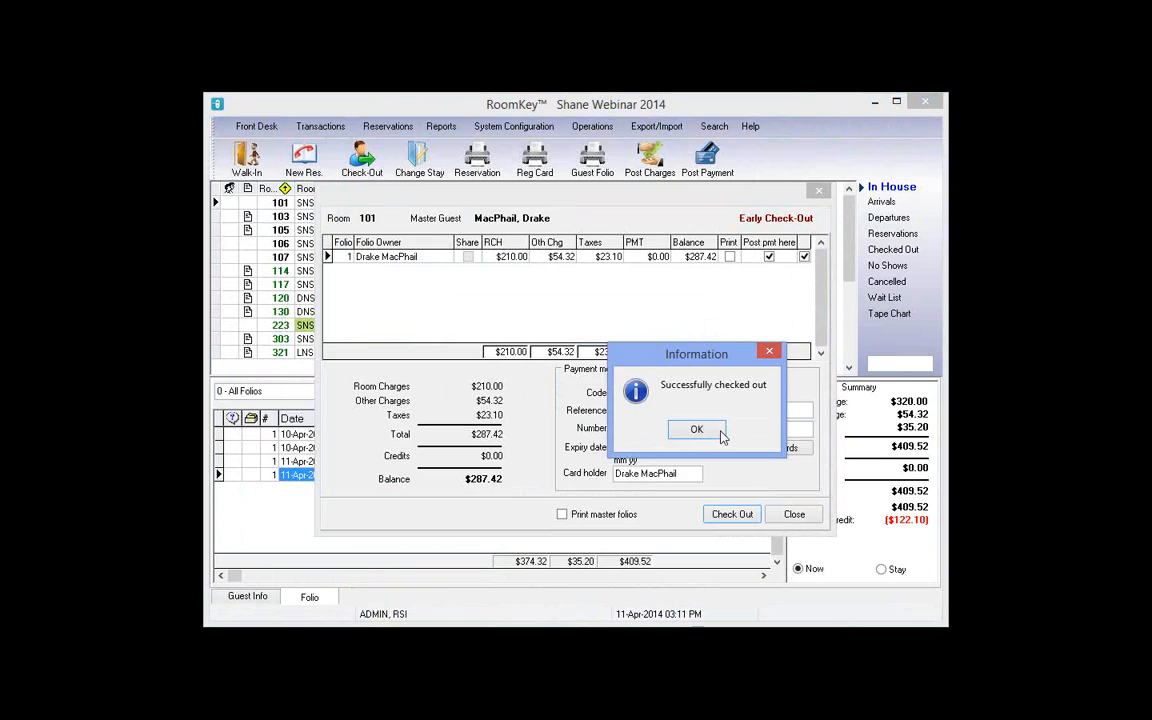
pyautogui.click(697, 430)
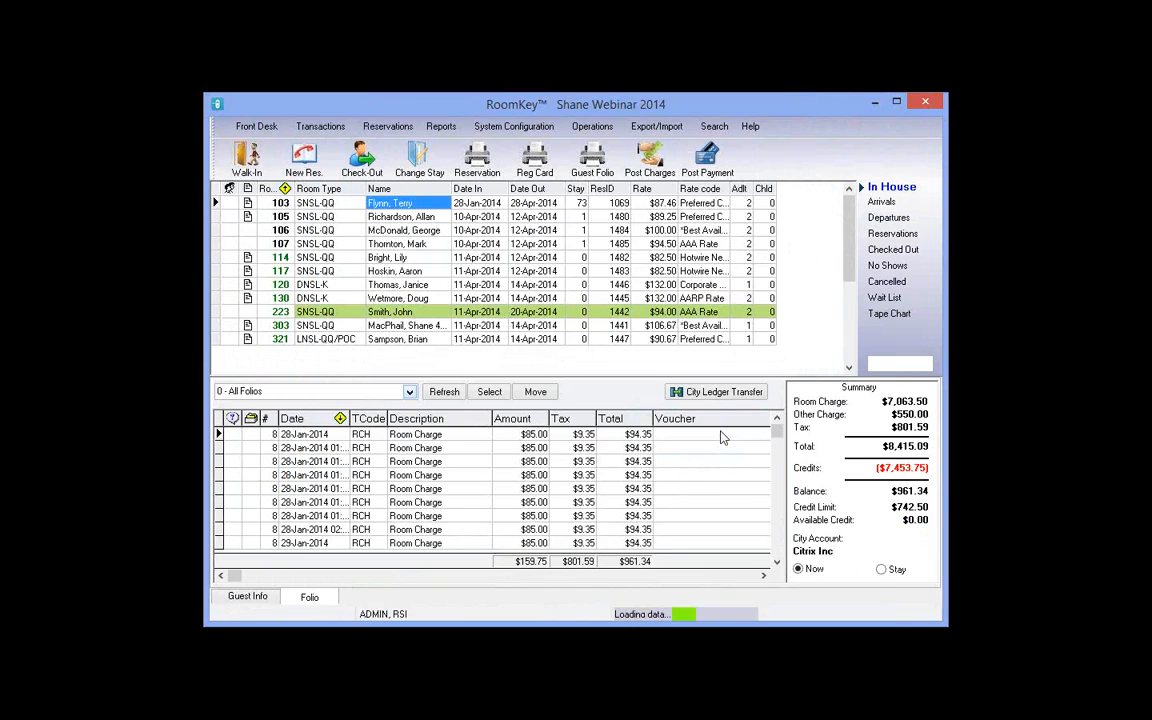
# Step: Generate the All Clerks Detail cashiering report for 11-Apr-2014 in Print Preview
pyautogui.click(441, 127)
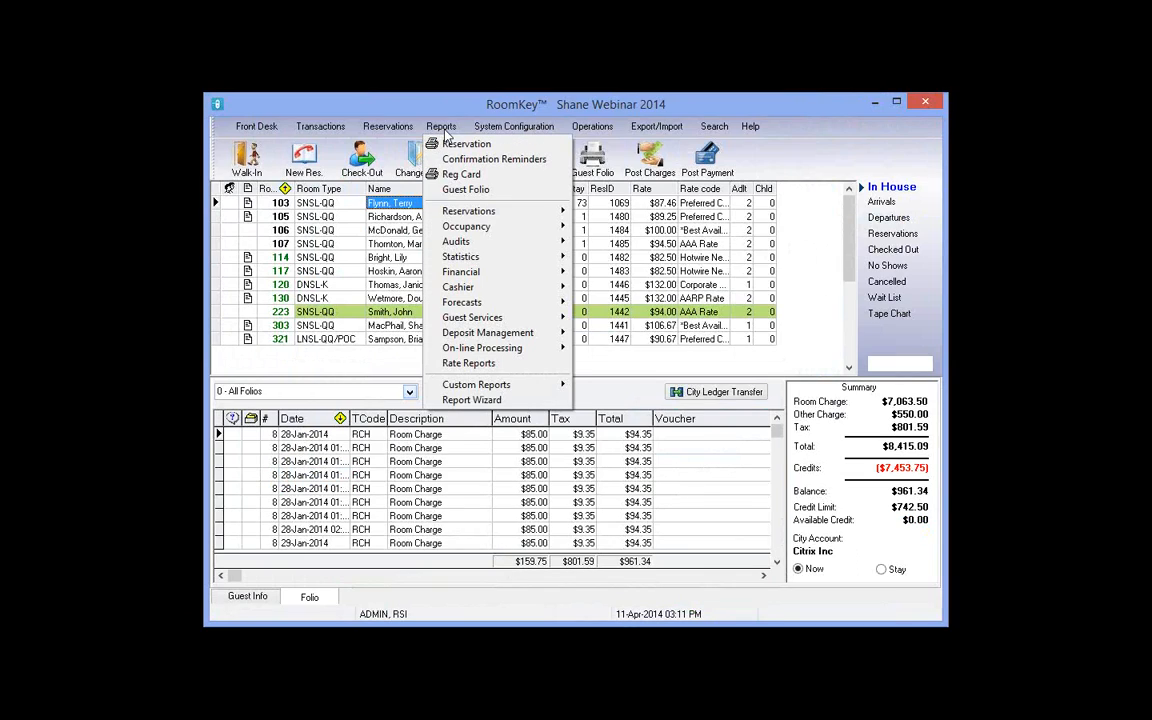
pyautogui.moveTo(476, 289)
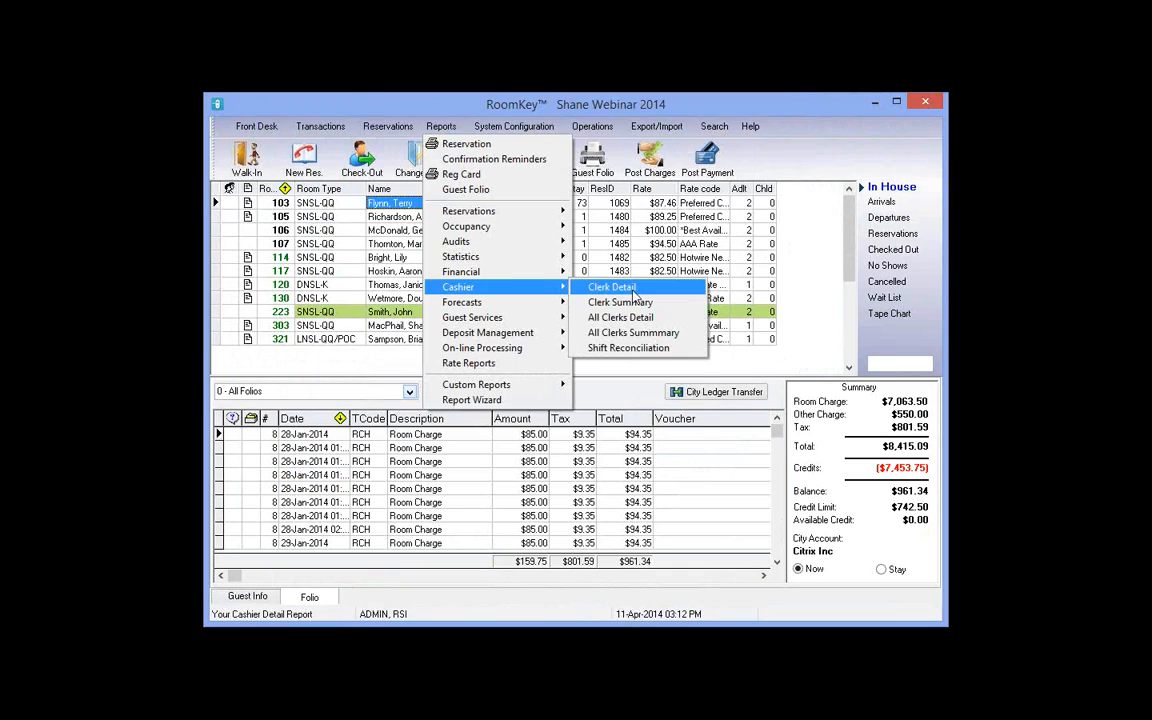
pyautogui.click(633, 292)
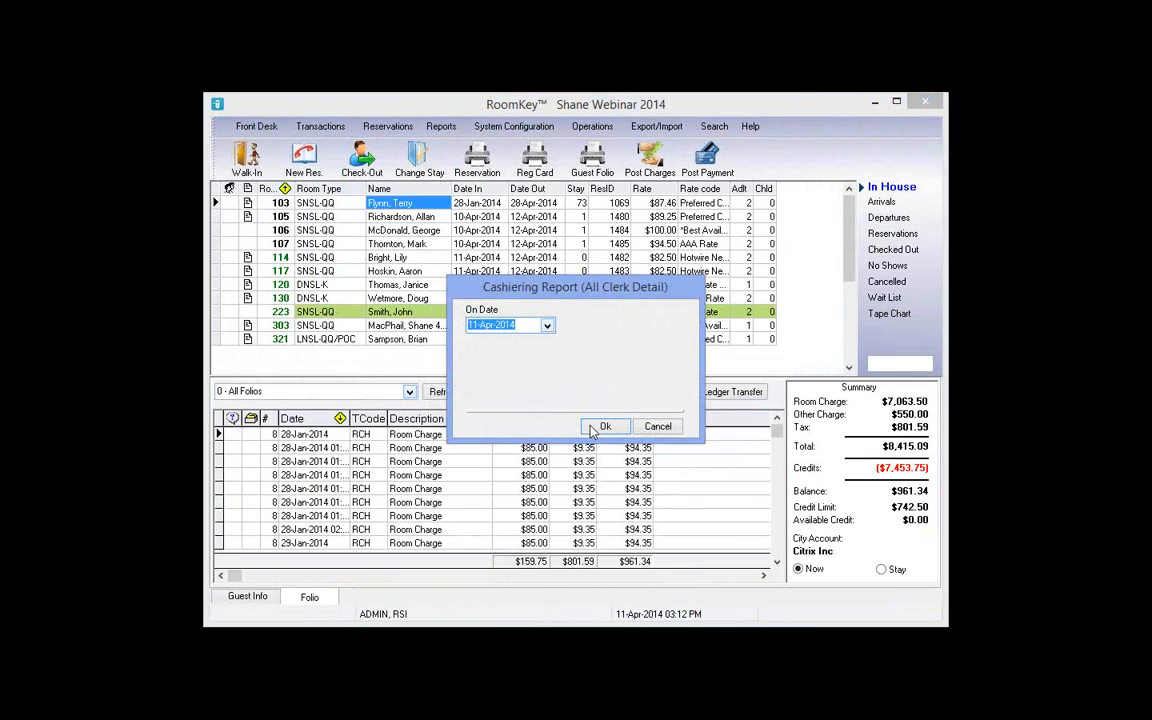
pyautogui.click(601, 427)
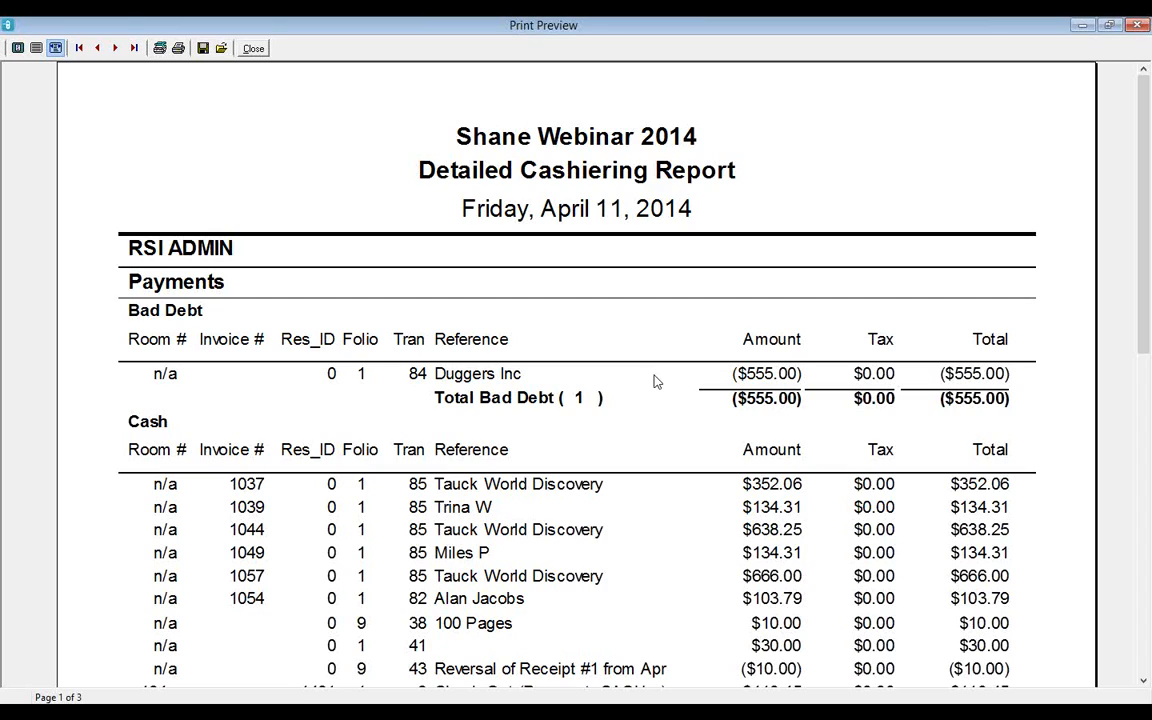
# Step: Page through the detail report's payments, including room 101's VISA check-out
pyautogui.scroll(-3, 1019, 374)
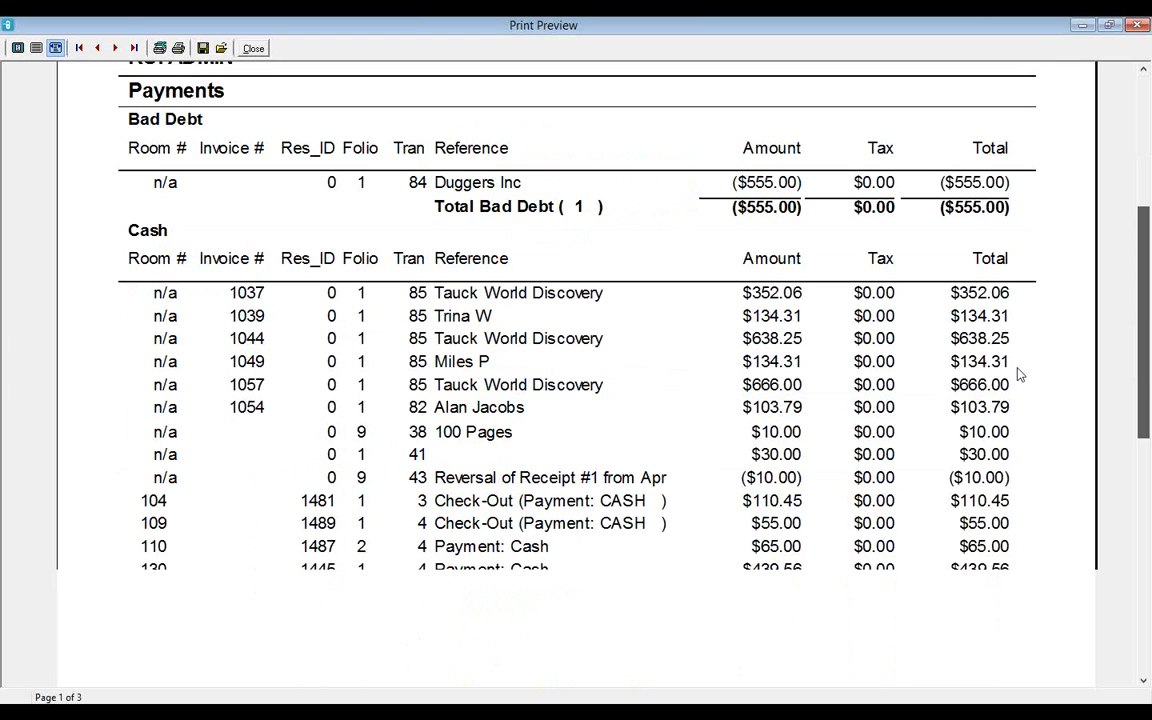
pyautogui.scroll(-2, 1019, 374)
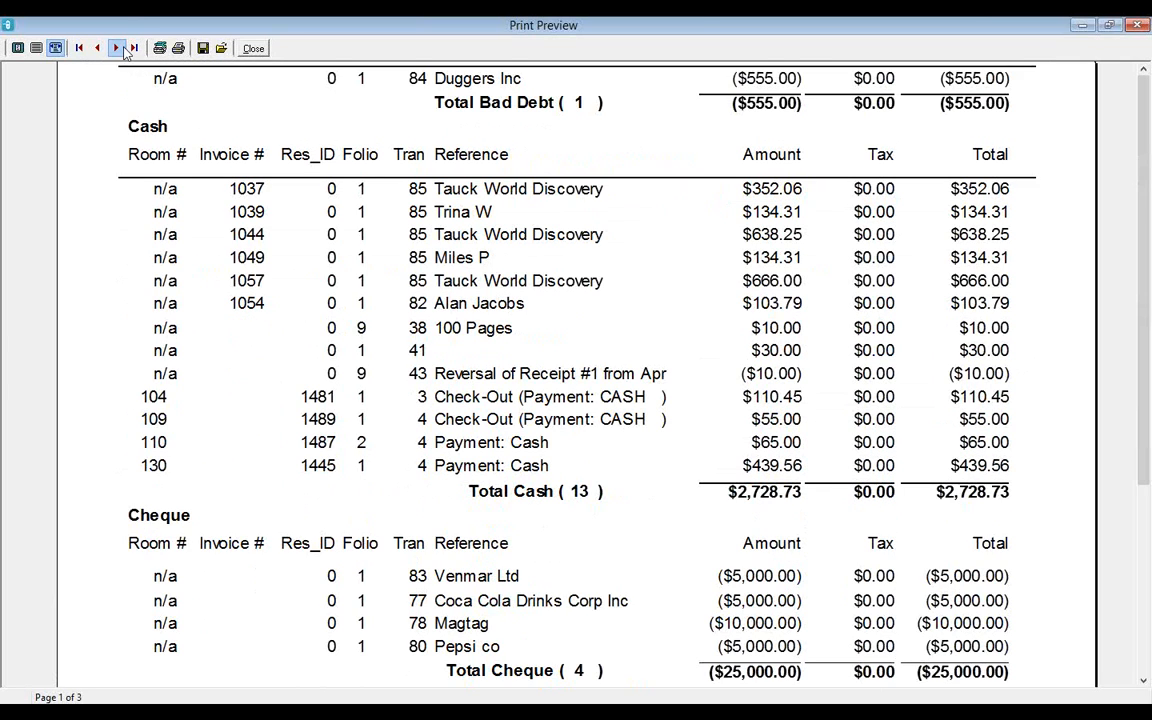
pyautogui.click(116, 48)
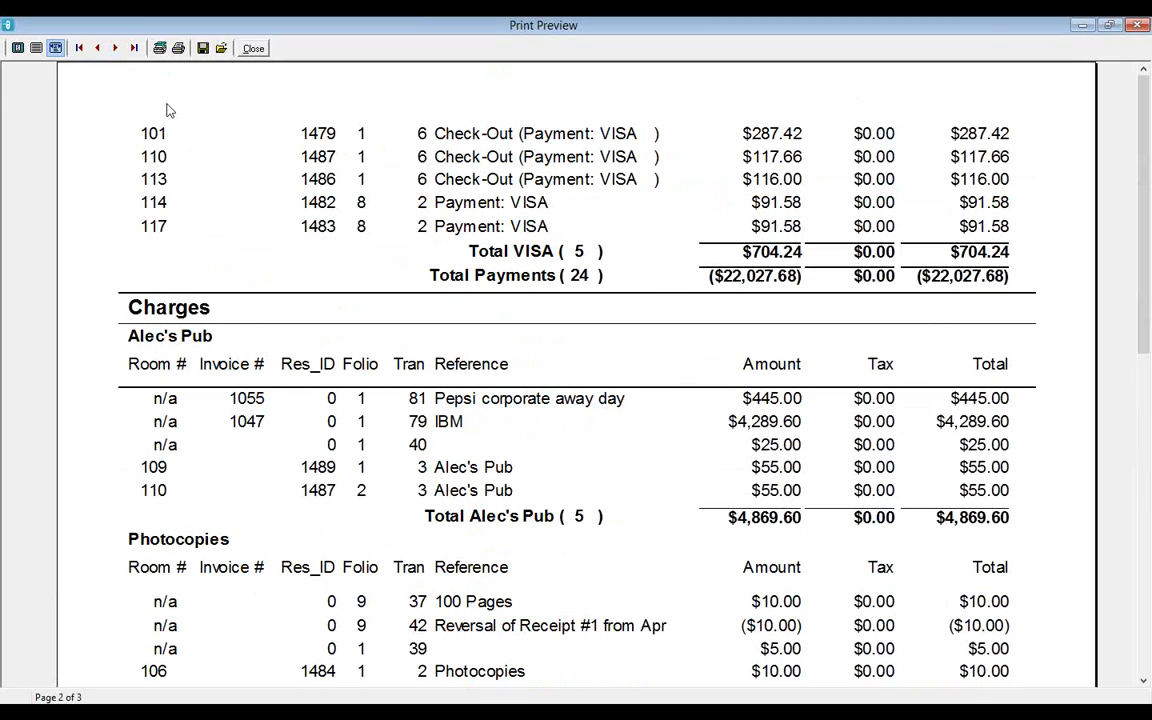
pyautogui.click(98, 49)
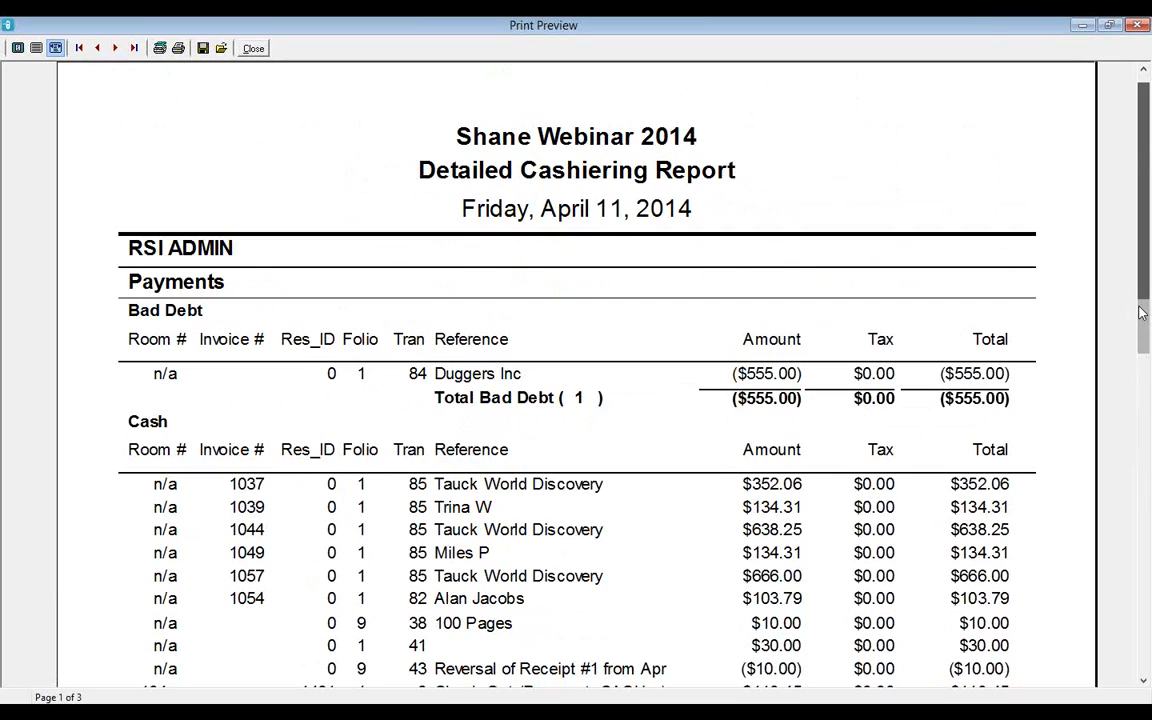
pyautogui.moveTo(1141, 313); pyautogui.dragTo(1141, 595)
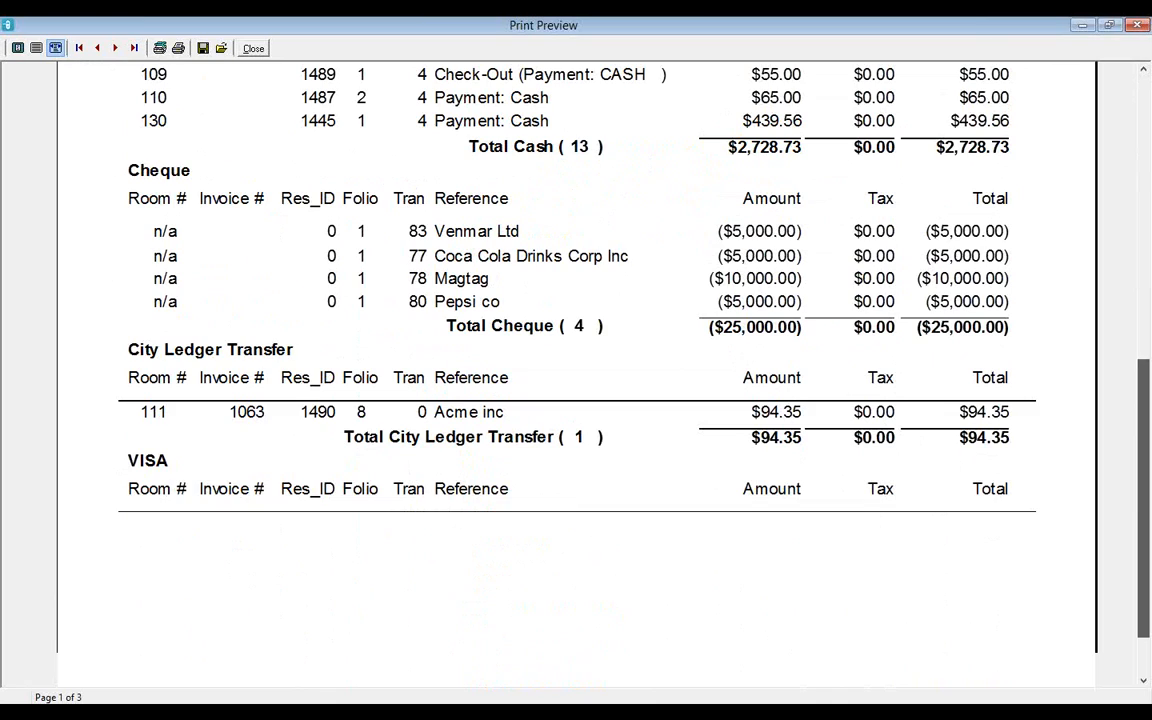
pyautogui.click(116, 48)
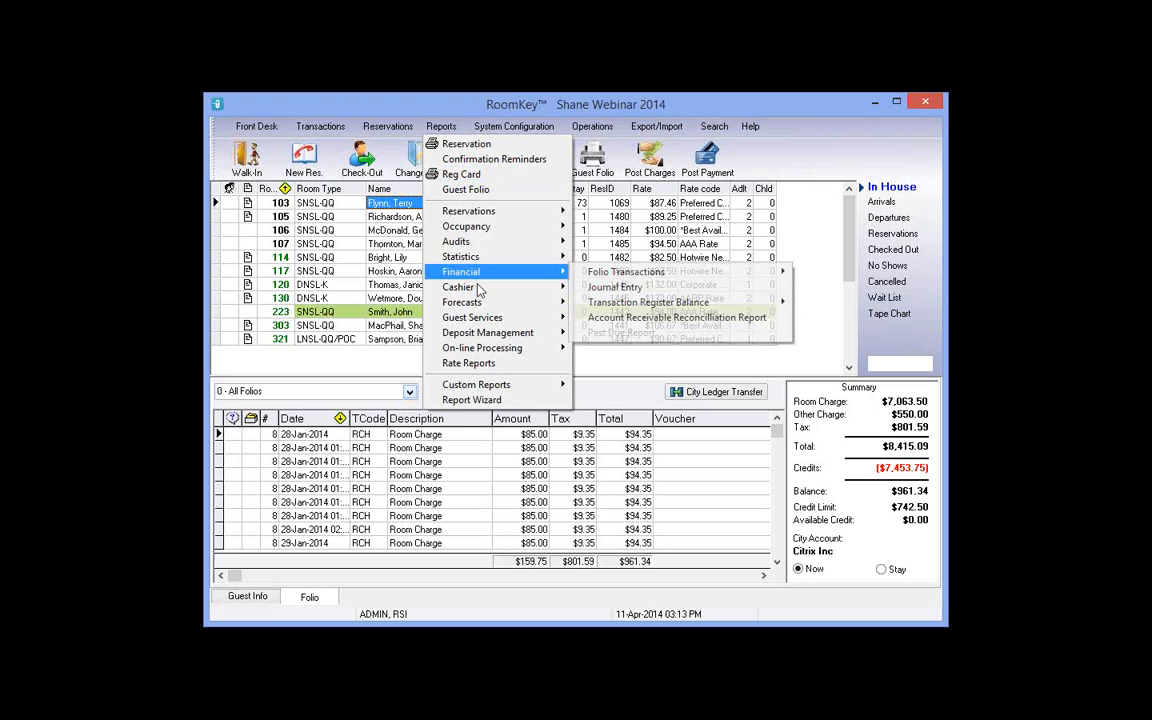
# Step: Preview the Clerk Summary report for 11-Apr-2014, showing $5,004.50 in charges, then close it
pyautogui.moveTo(479, 289)
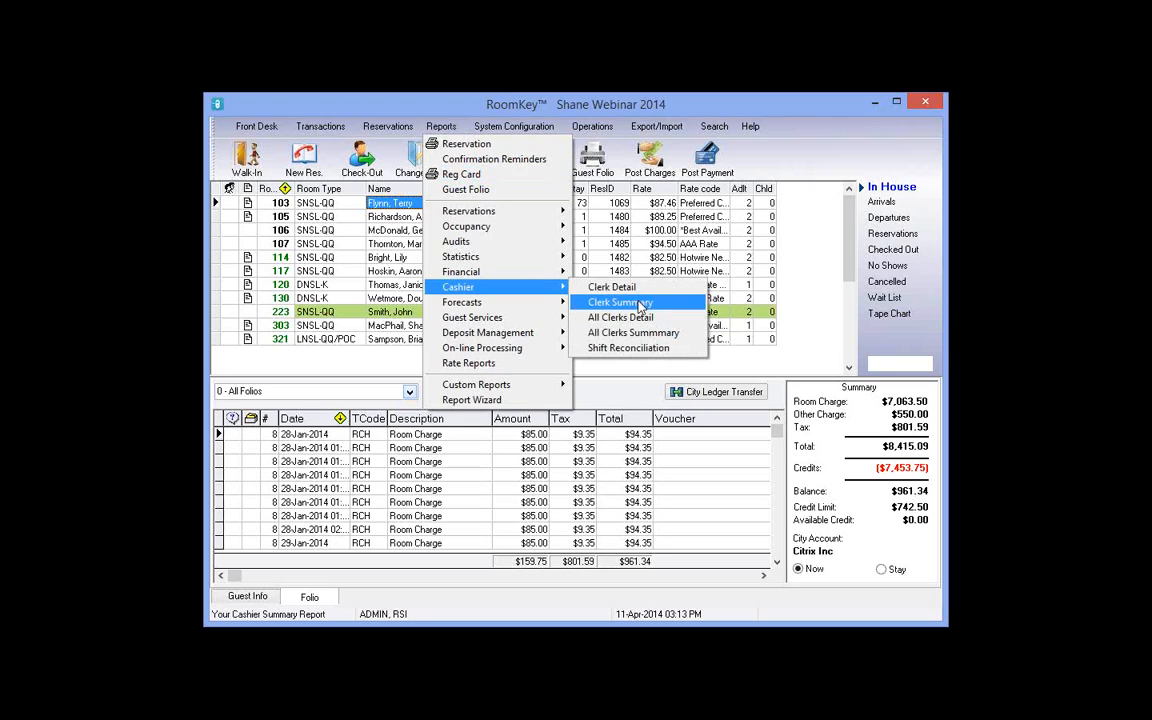
pyautogui.press('Return')
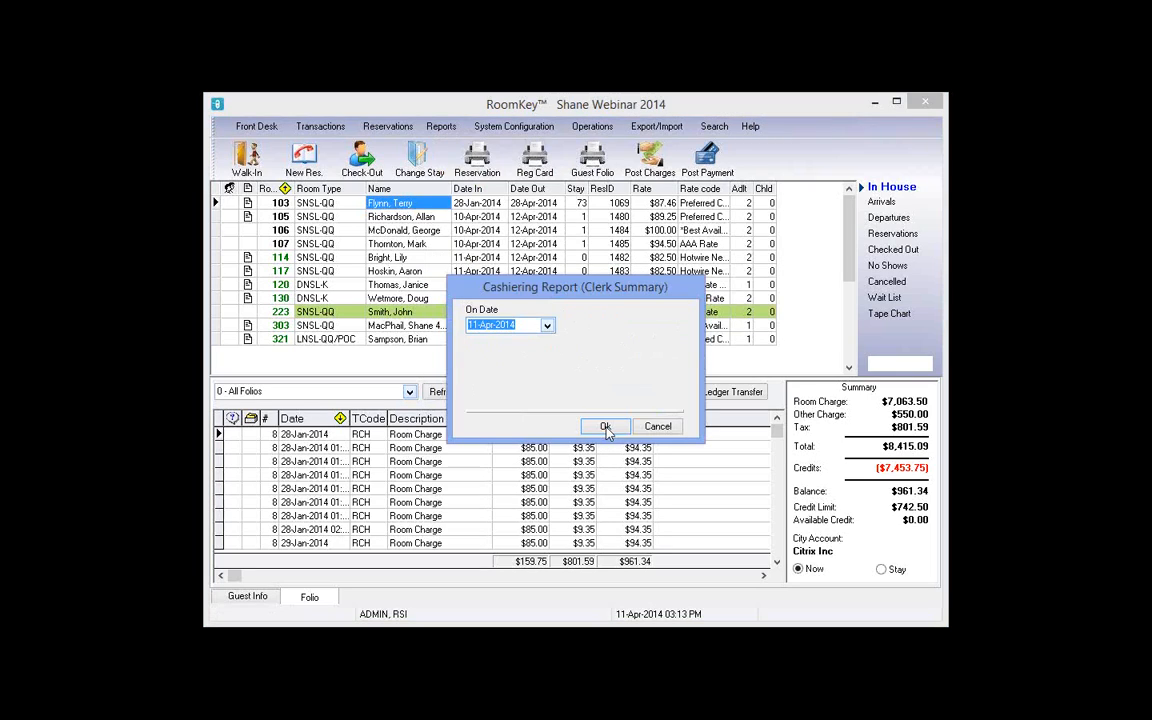
pyautogui.click(606, 427)
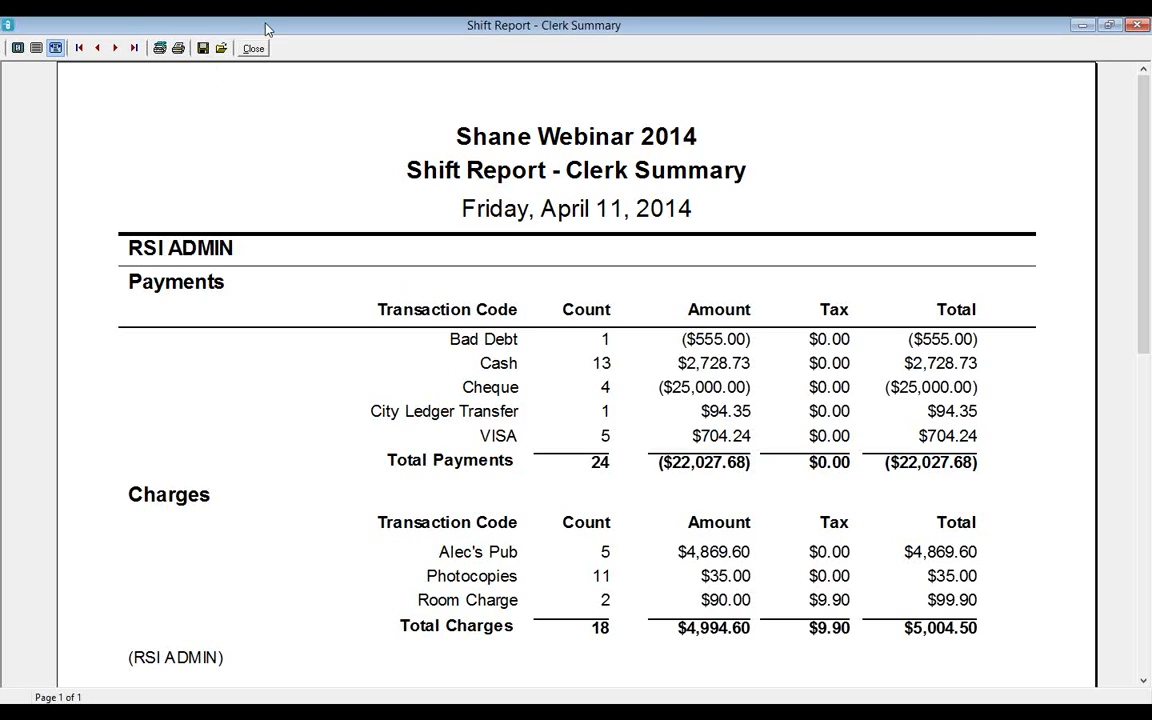
pyautogui.click(260, 52)
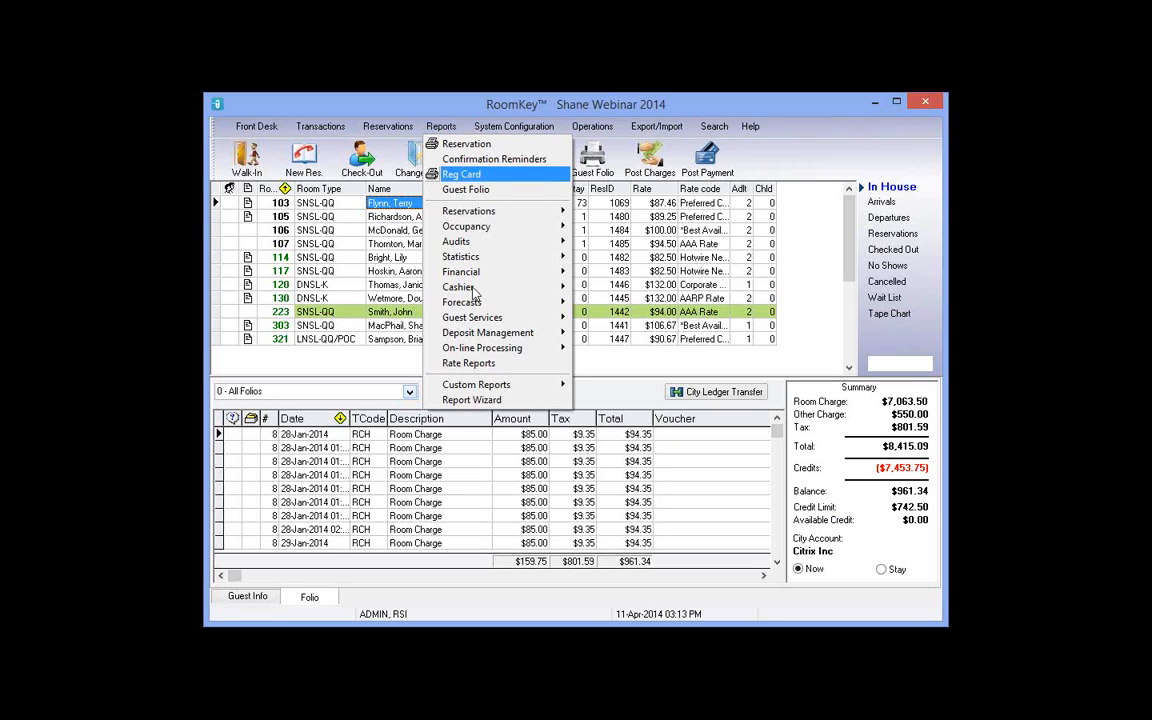
# Step: Generate the Shift Reconciliation report for 11-Apr-2014
pyautogui.moveTo(475, 289)
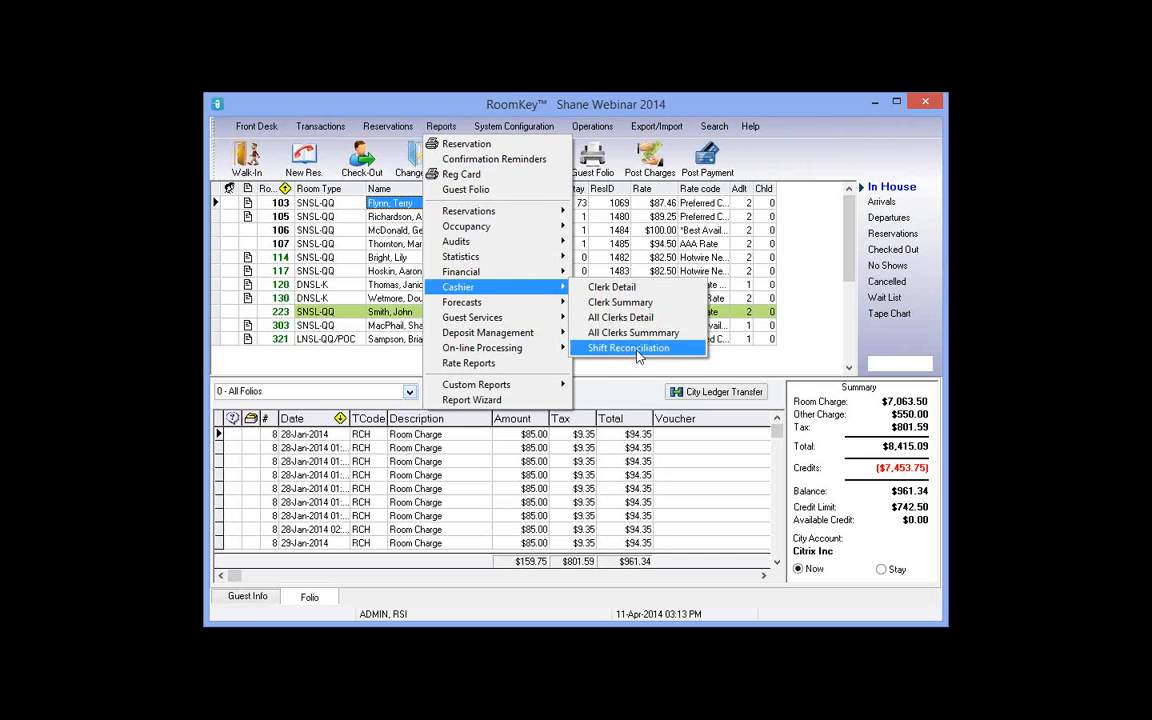
pyautogui.click(628, 348)
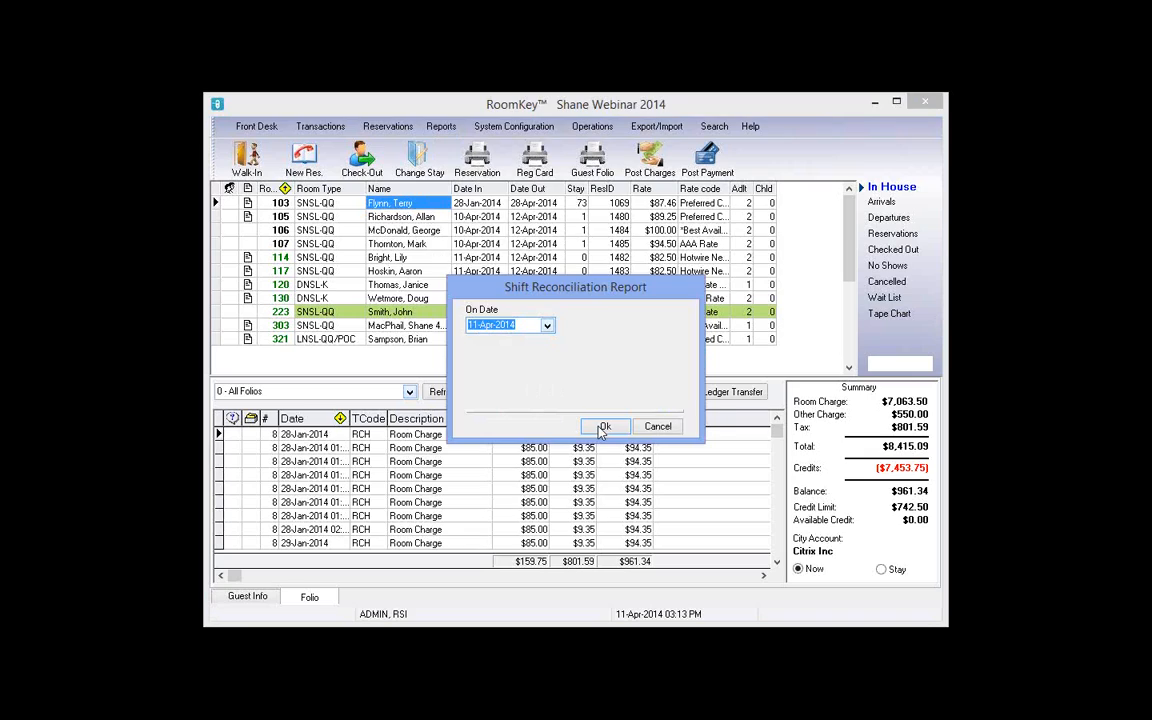
pyautogui.click(603, 427)
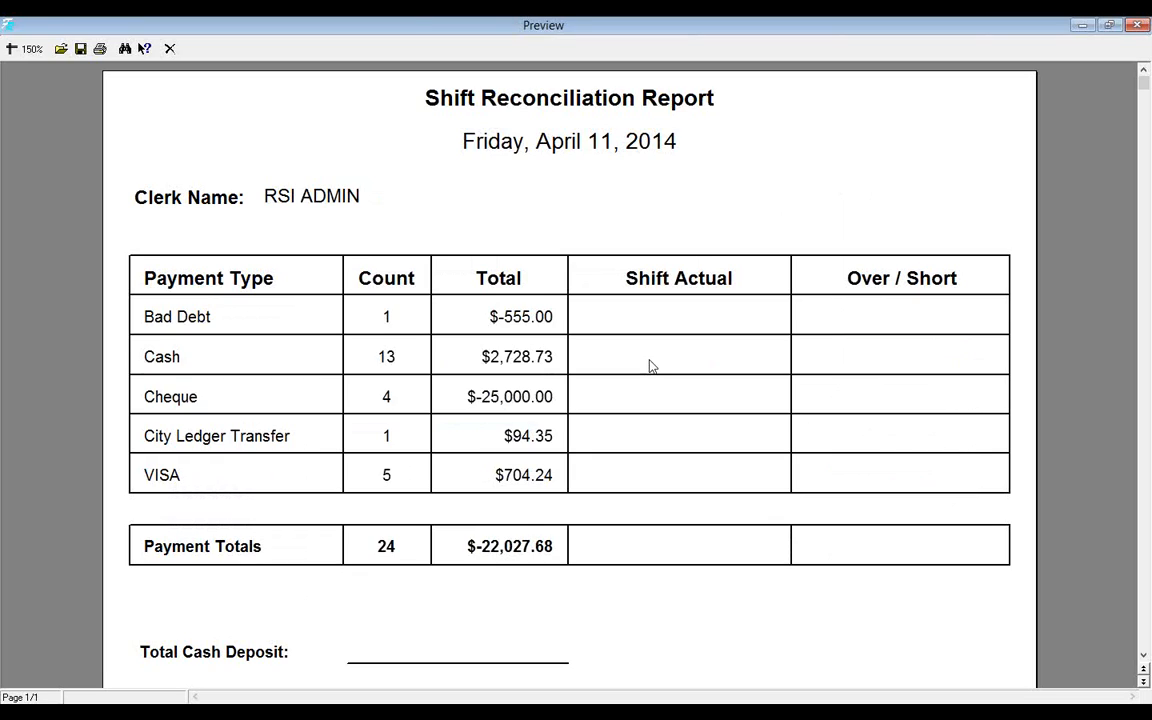
# Step: Review the reconciliation's 24 payments totalling $-22,027.68, then close the preview
pyautogui.scroll(-3, 468, 569)
pyautogui.scroll(-3, 480, 580)
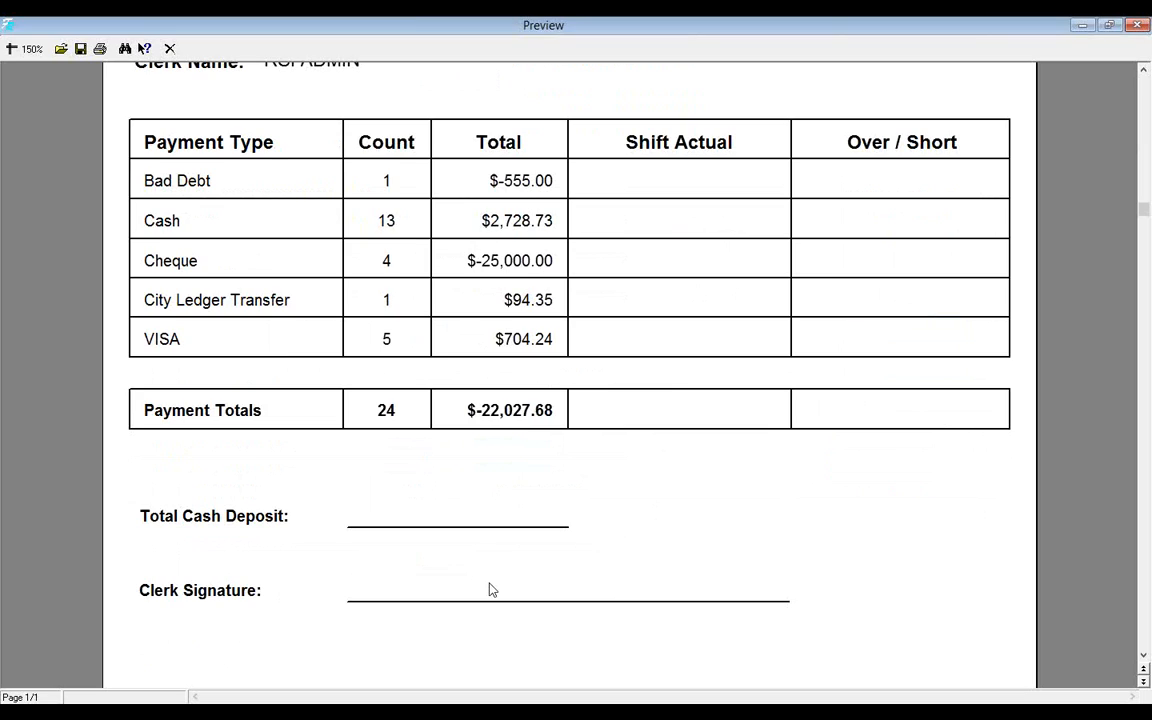
pyautogui.click(170, 49)
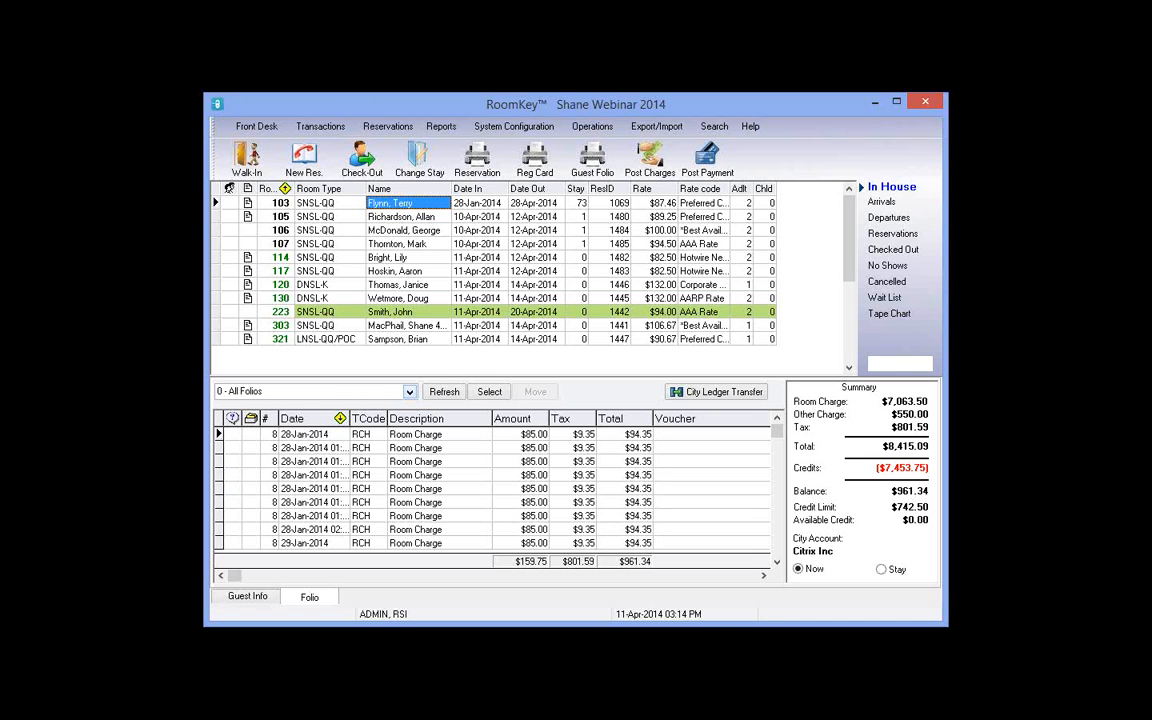